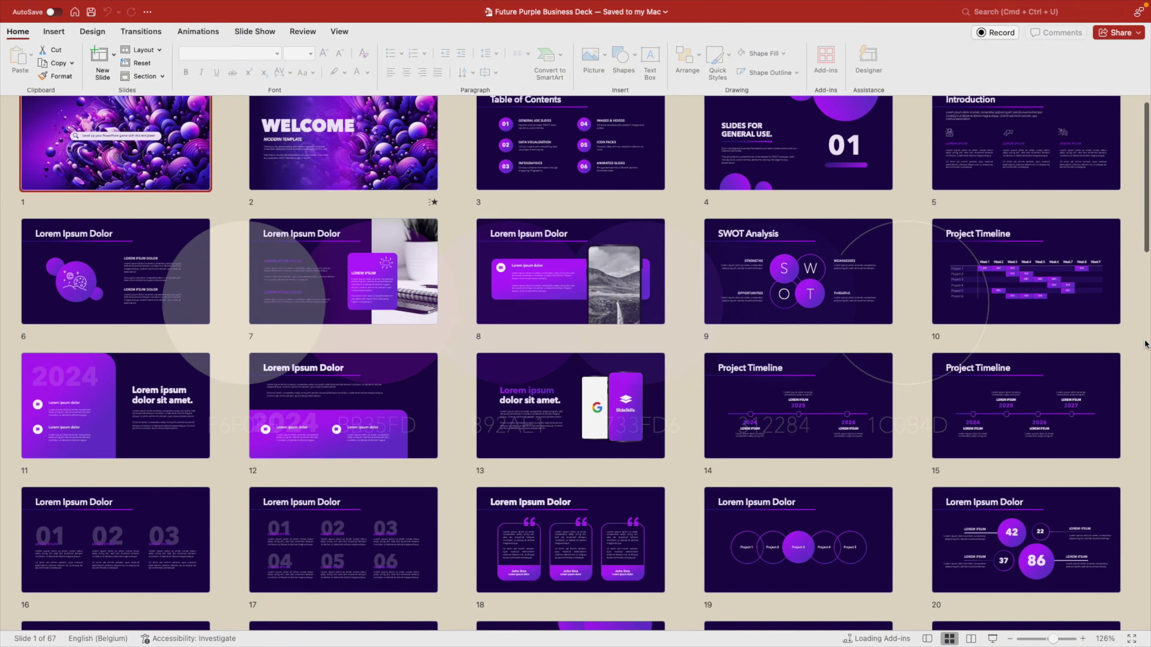
Scroll through the Future Purple Business Deck's slides in Slide Sorter view
{"action": "scroll", "coordinate": [1144, 345], "scroll_direction": "down", "scroll_amount": 5}
{"action": "scroll", "coordinate": [1144, 344], "scroll_direction": "down", "scroll_amount": 5}
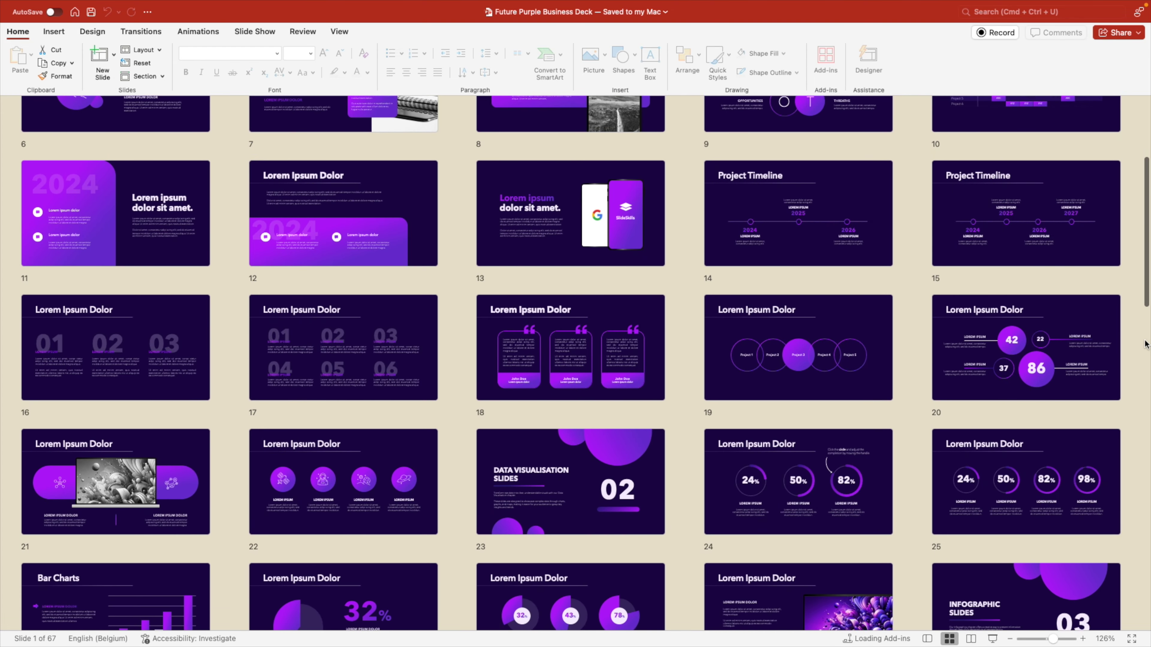
{"action": "scroll", "coordinate": [1145, 344], "scroll_direction": "down", "scroll_amount": 5}
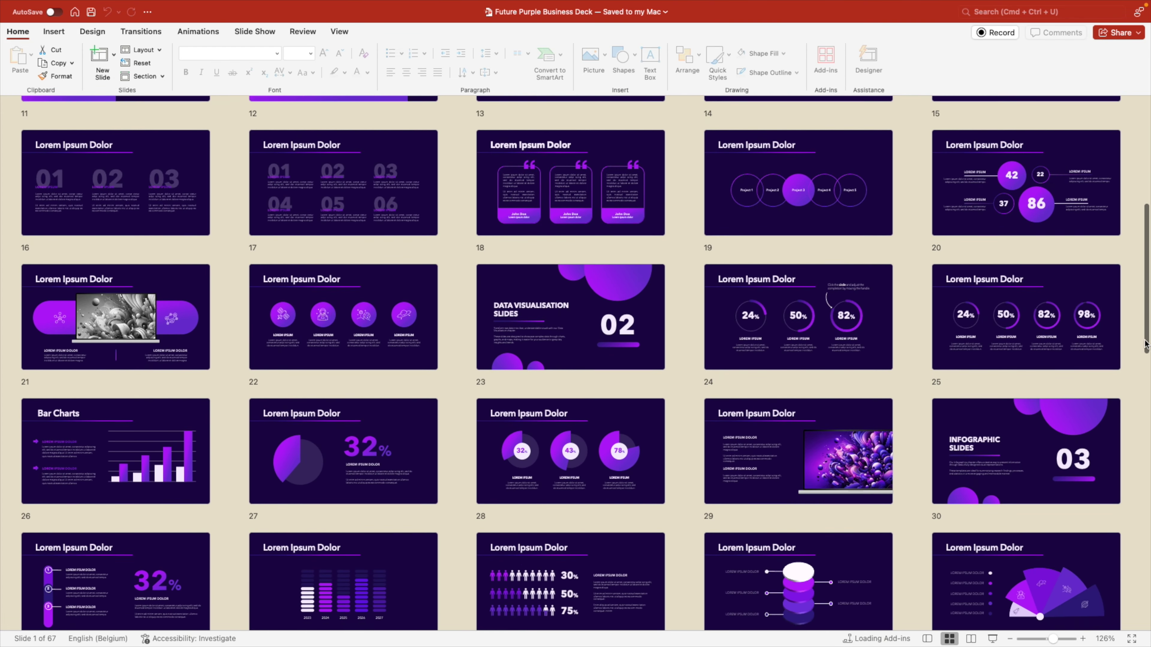
{"action": "scroll", "coordinate": [1144, 344], "scroll_direction": "down", "scroll_amount": 5}
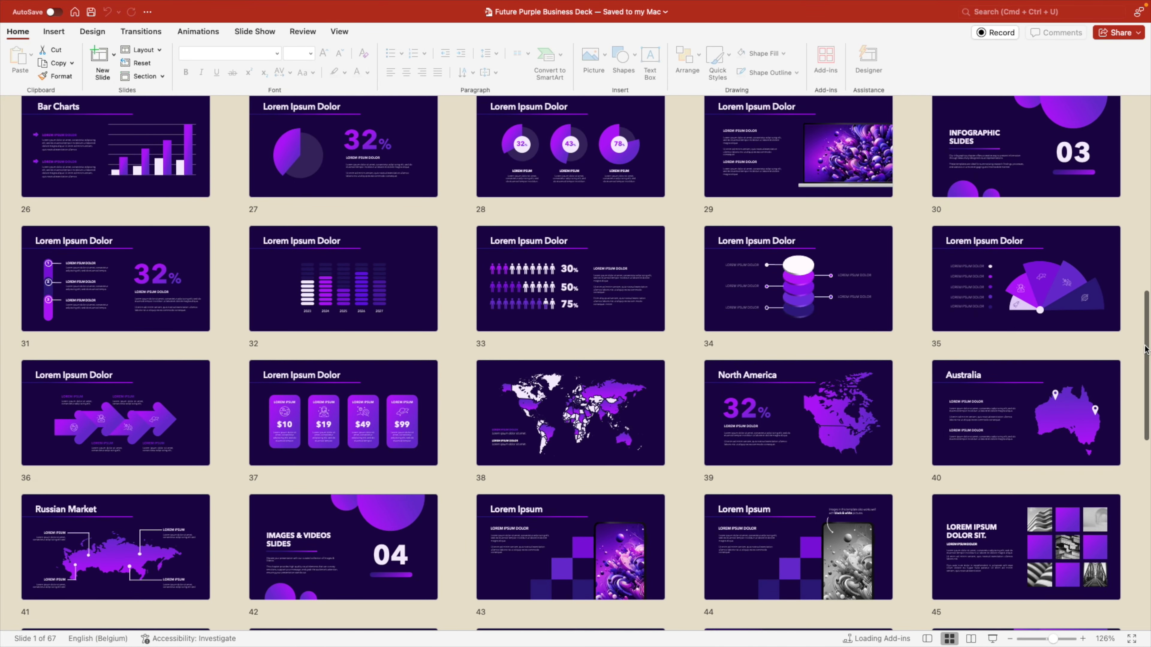
{"action": "scroll", "coordinate": [1145, 347], "scroll_direction": "down", "scroll_amount": 5}
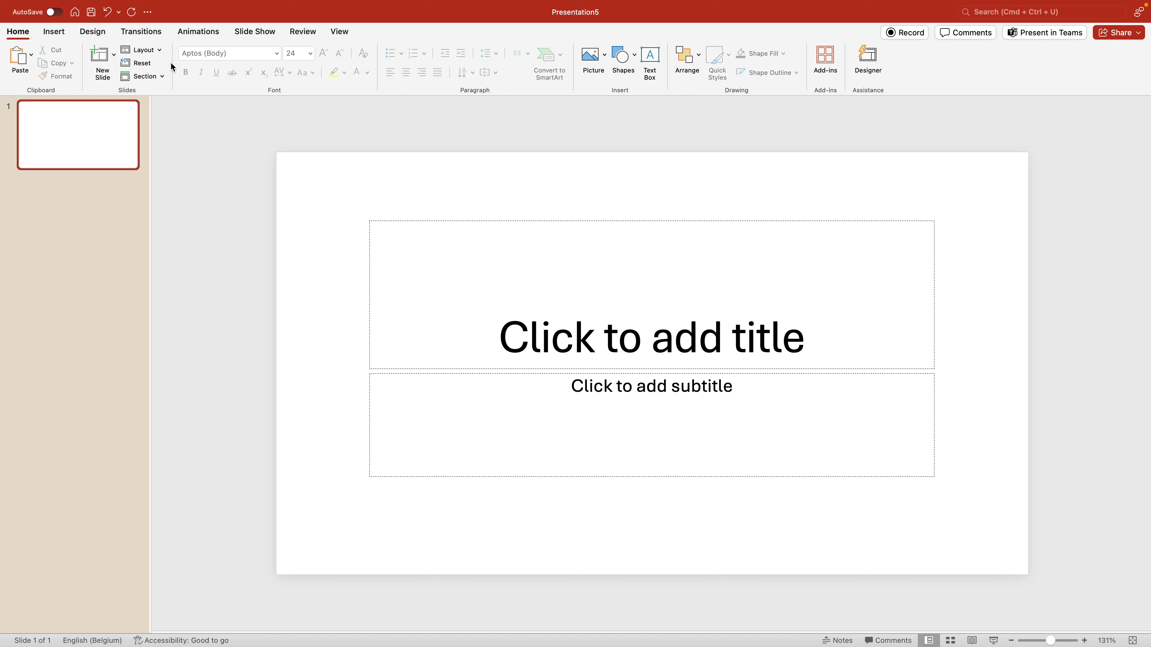
Give the slide the Blank layout and apply the 01 Future Purple colour variant
{"action": "left_click", "coordinate": [146, 50]}
{"action": "left_click", "coordinate": [205, 134]}
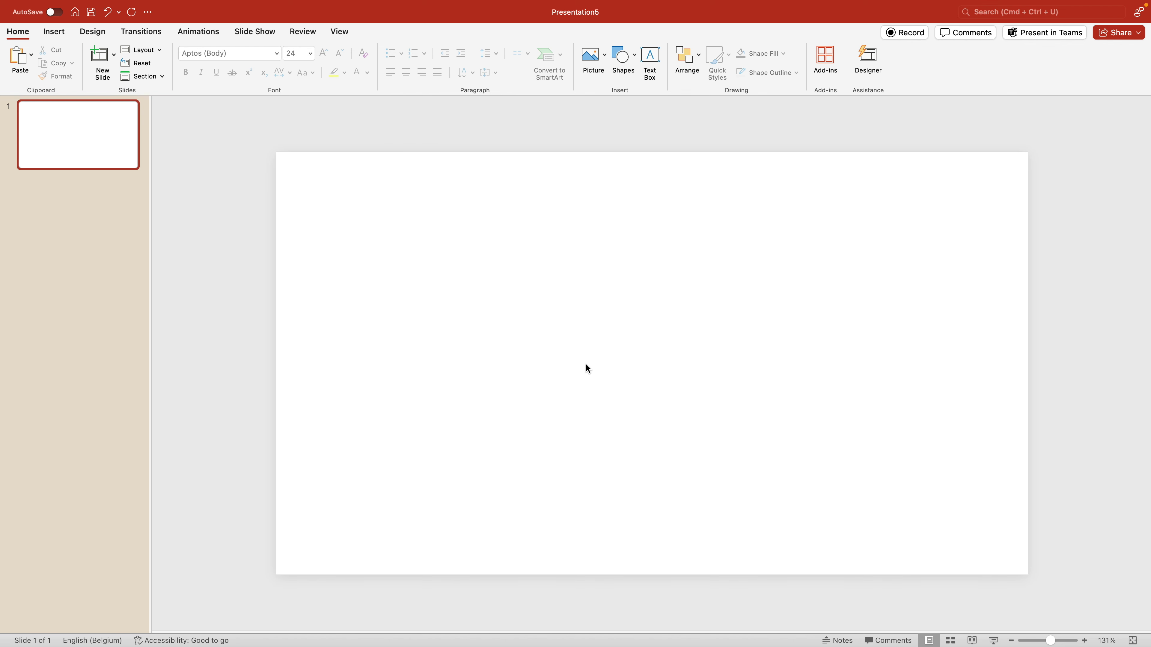
{"action": "left_click", "coordinate": [96, 33]}
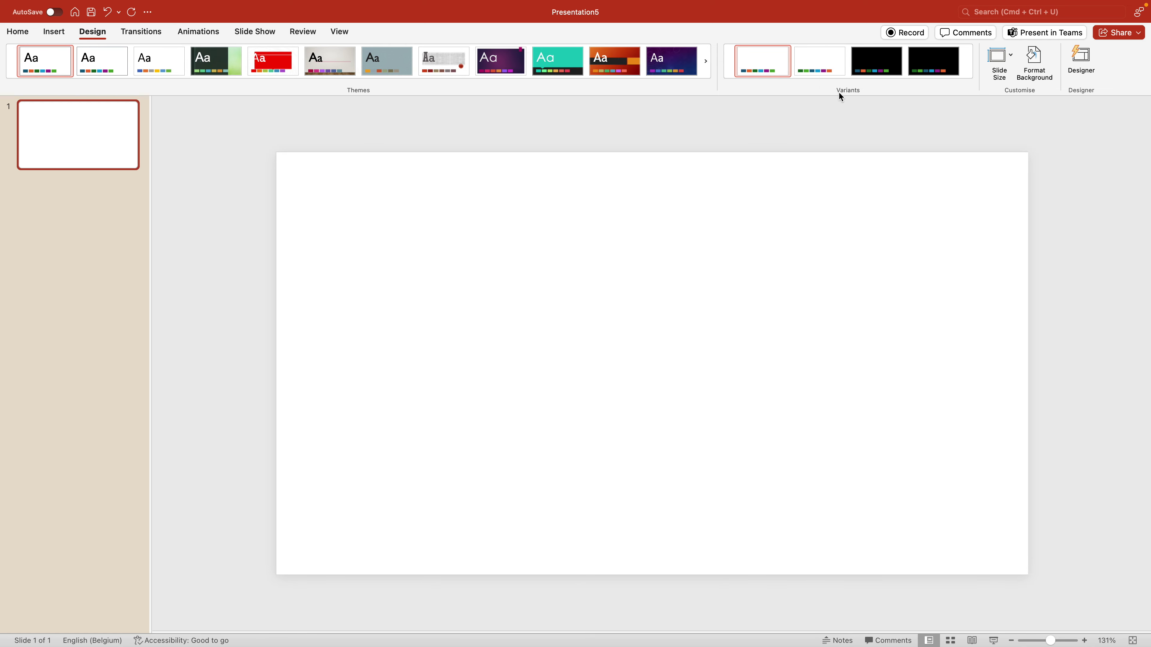
{"action": "left_click", "coordinate": [848, 81]}
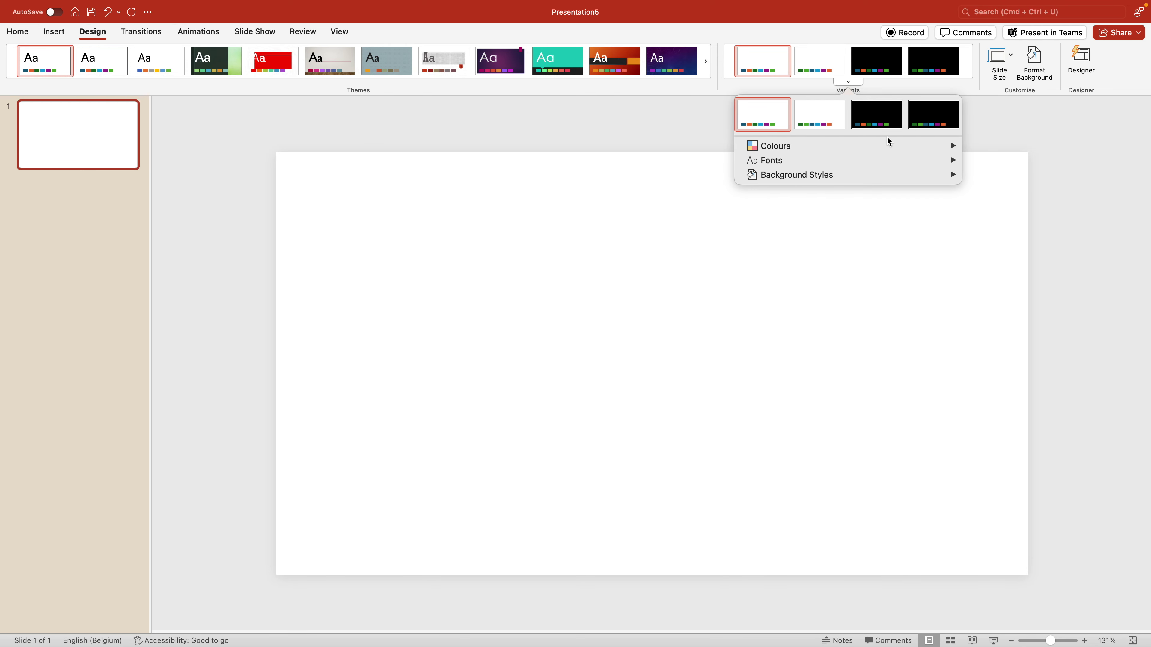
{"action": "mouse_move", "coordinate": [890, 144]}
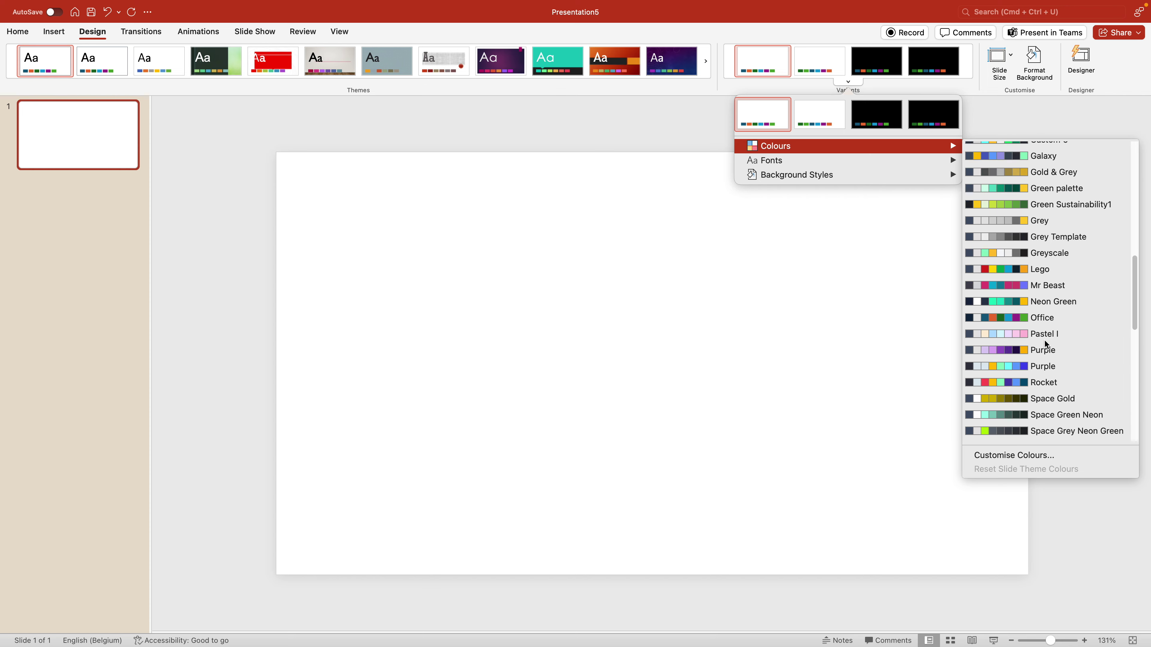
{"action": "scroll", "coordinate": [1042, 326], "scroll_direction": "up", "scroll_amount": 10}
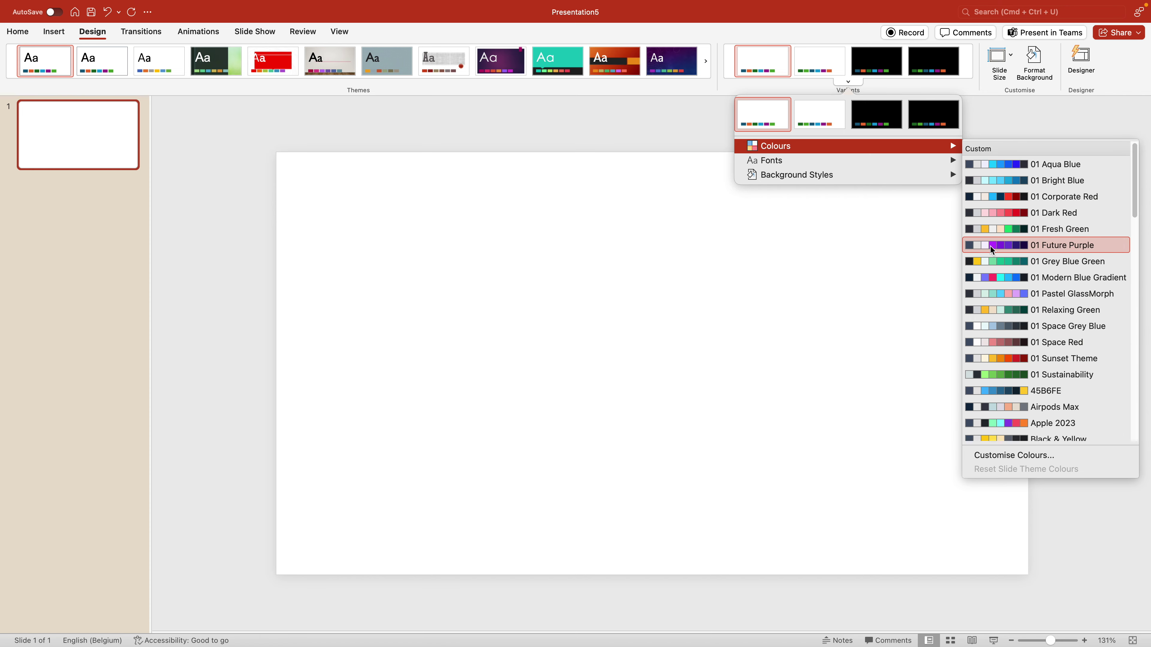
{"action": "left_click", "coordinate": [1056, 245]}
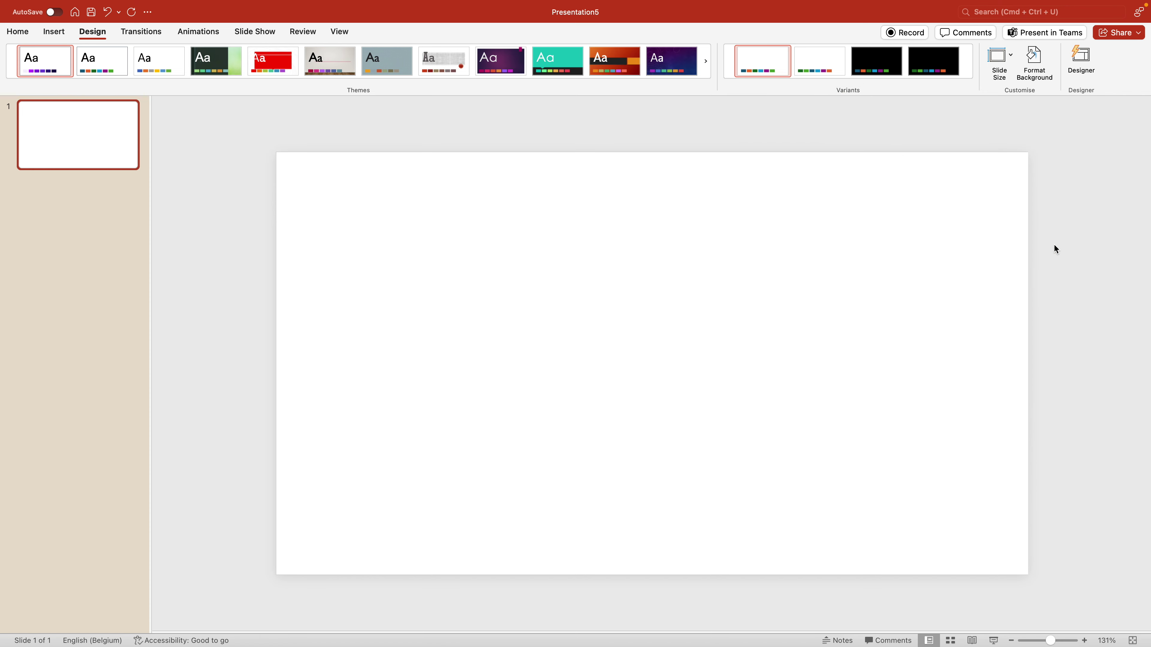
Fill the slide background with the darkest purple radial preset gradient
{"action": "right_click", "coordinate": [552, 286]}
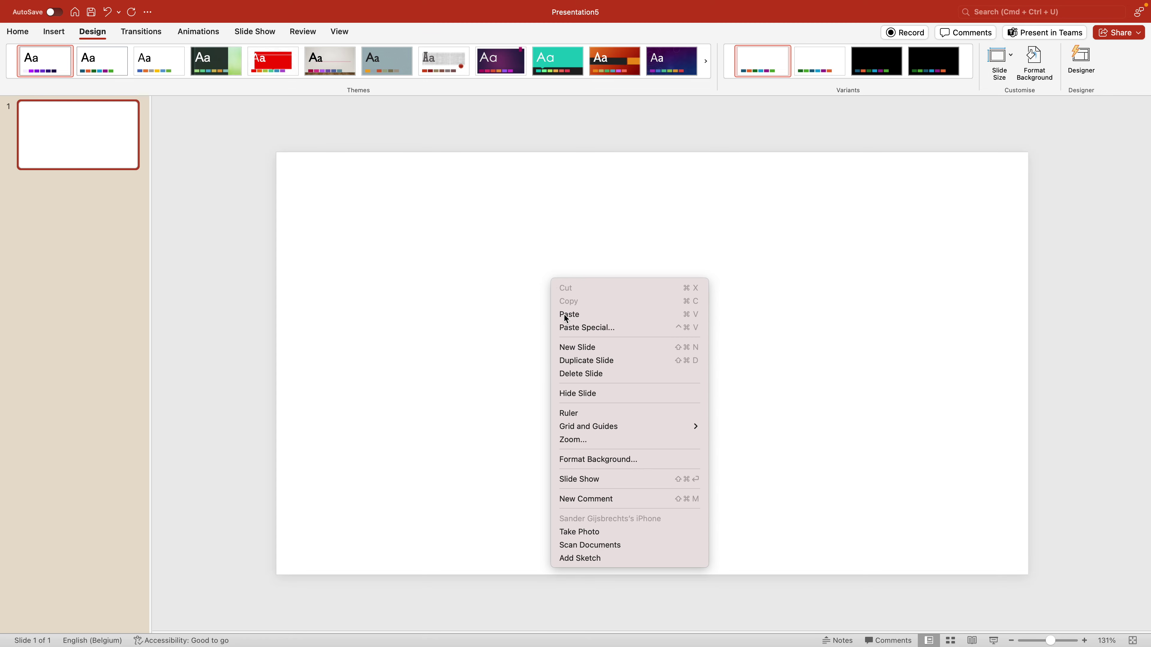
{"action": "left_click", "coordinate": [621, 458]}
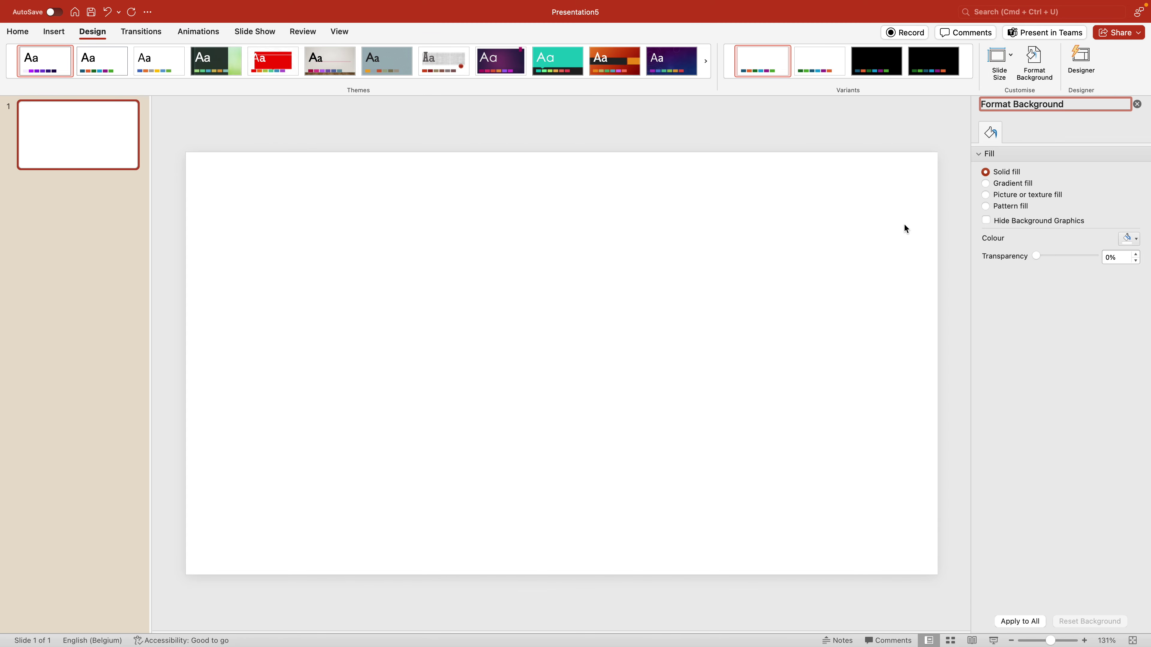
{"action": "left_click", "coordinate": [985, 184]}
{"action": "left_click", "coordinate": [1129, 239]}
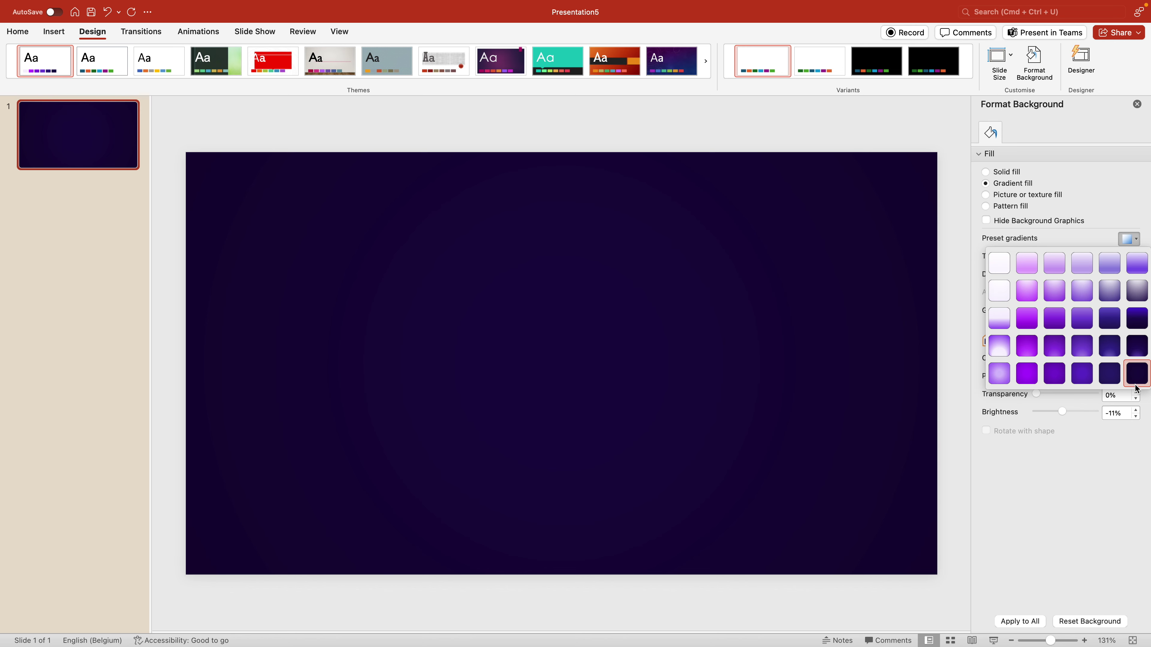
{"action": "left_click", "coordinate": [1143, 379]}
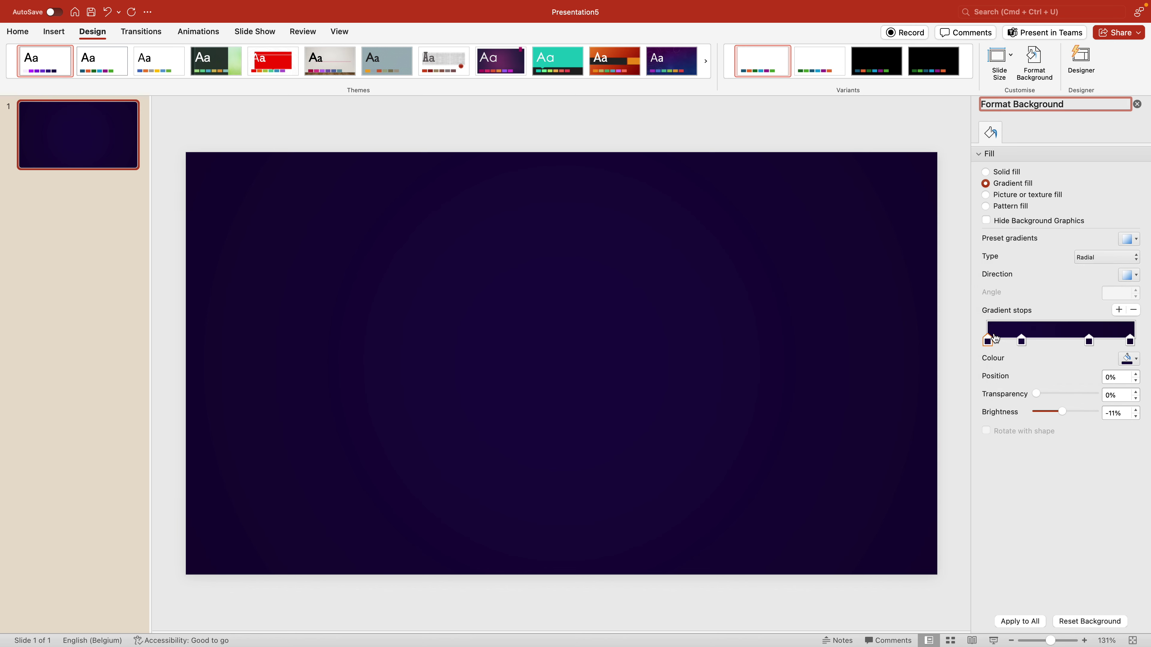
Recolour a gradient stop dark purple and move the second stop to about 42%
{"action": "left_click", "coordinate": [1129, 359]}
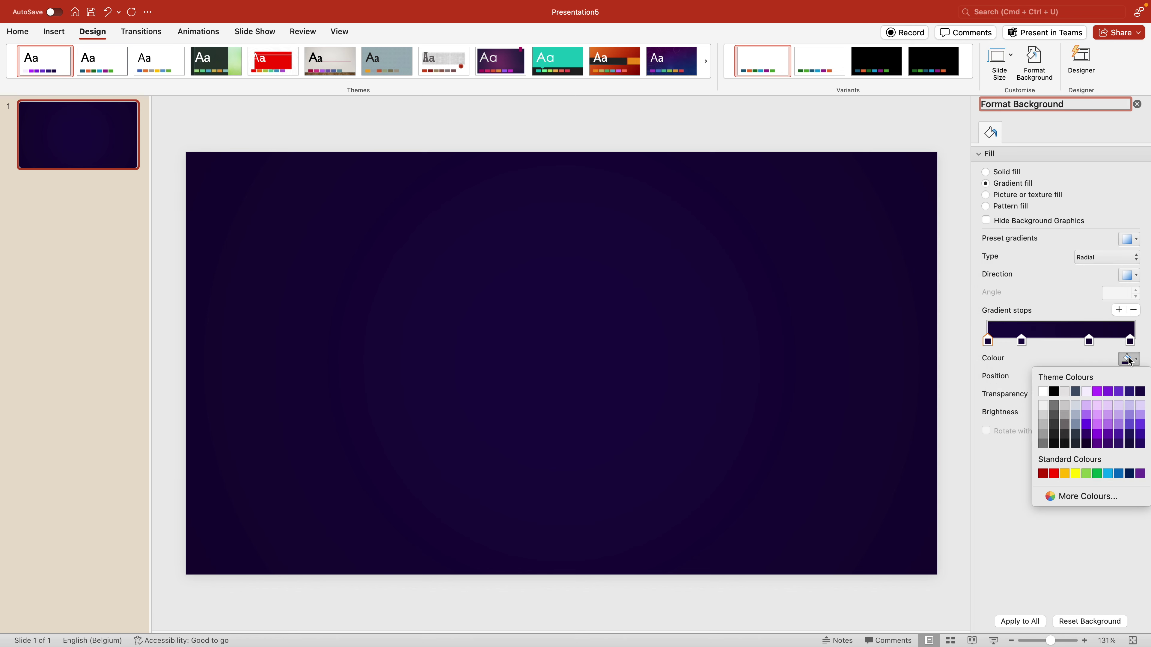
{"action": "left_click", "coordinate": [995, 344]}
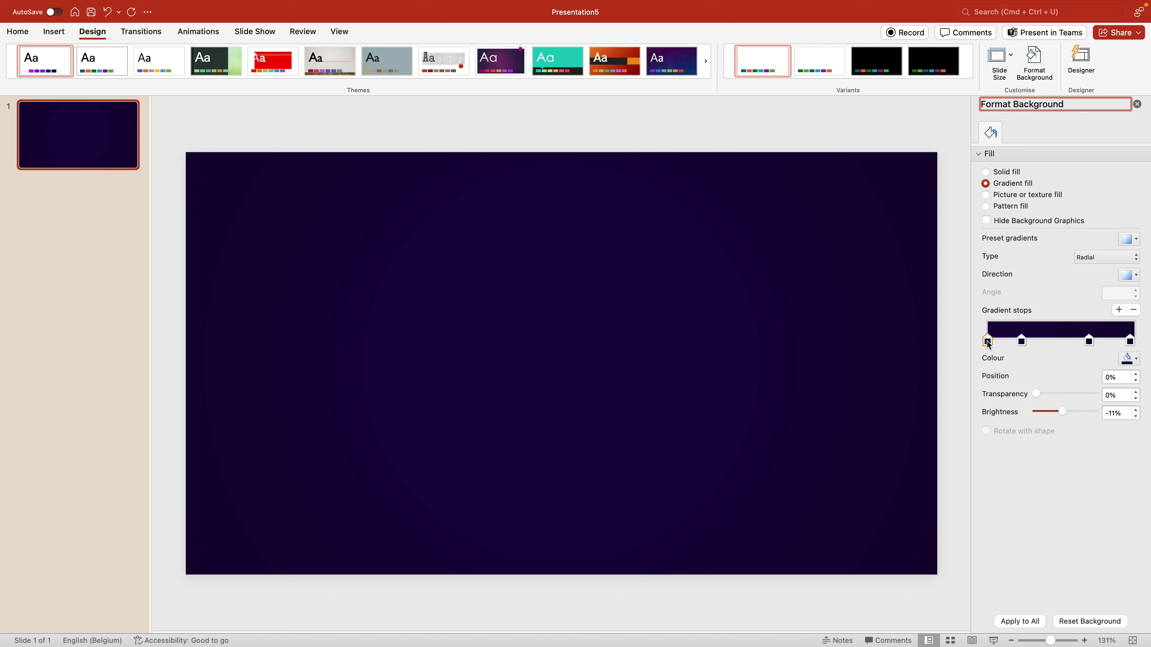
{"action": "left_click", "coordinate": [1137, 360]}
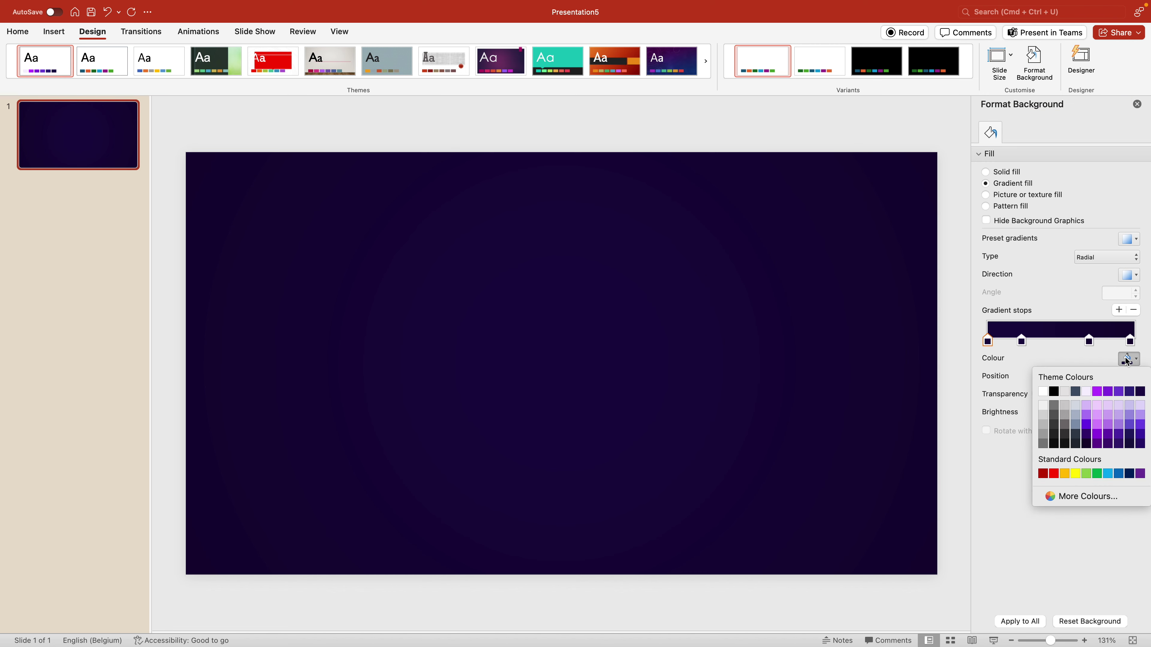
{"action": "left_click", "coordinate": [1128, 435]}
{"action": "left_click_drag", "start_coordinate": [1021, 343], "coordinate": [1050, 341]}
{"action": "left_click", "coordinate": [992, 343]}
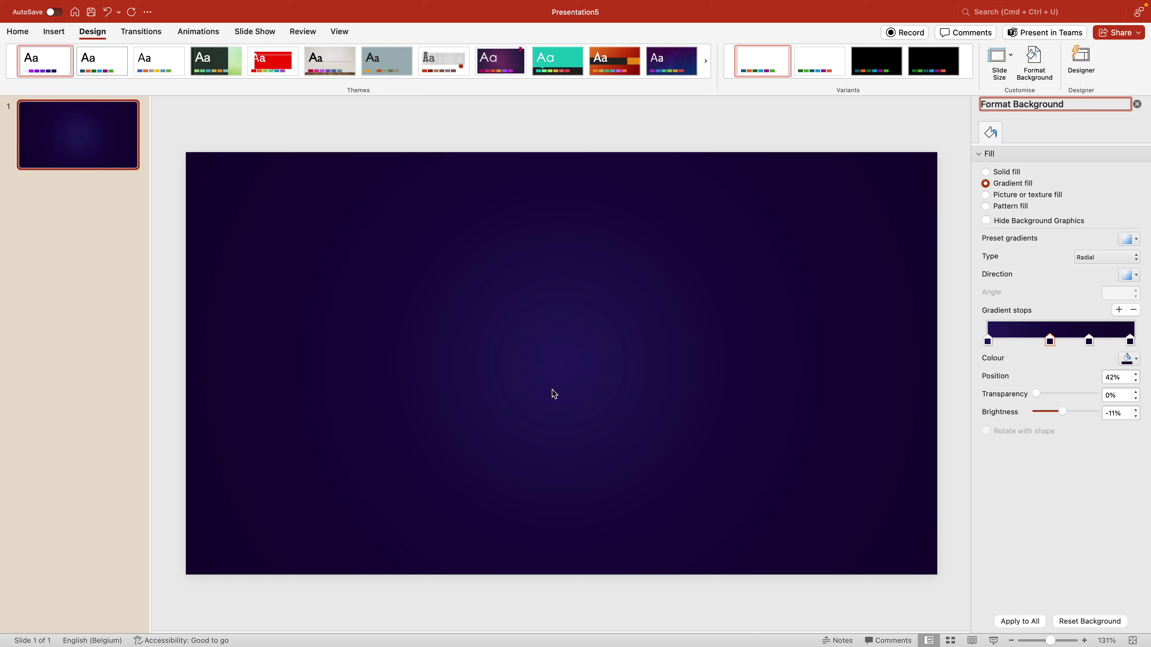
{"action": "left_click", "coordinate": [583, 382]}
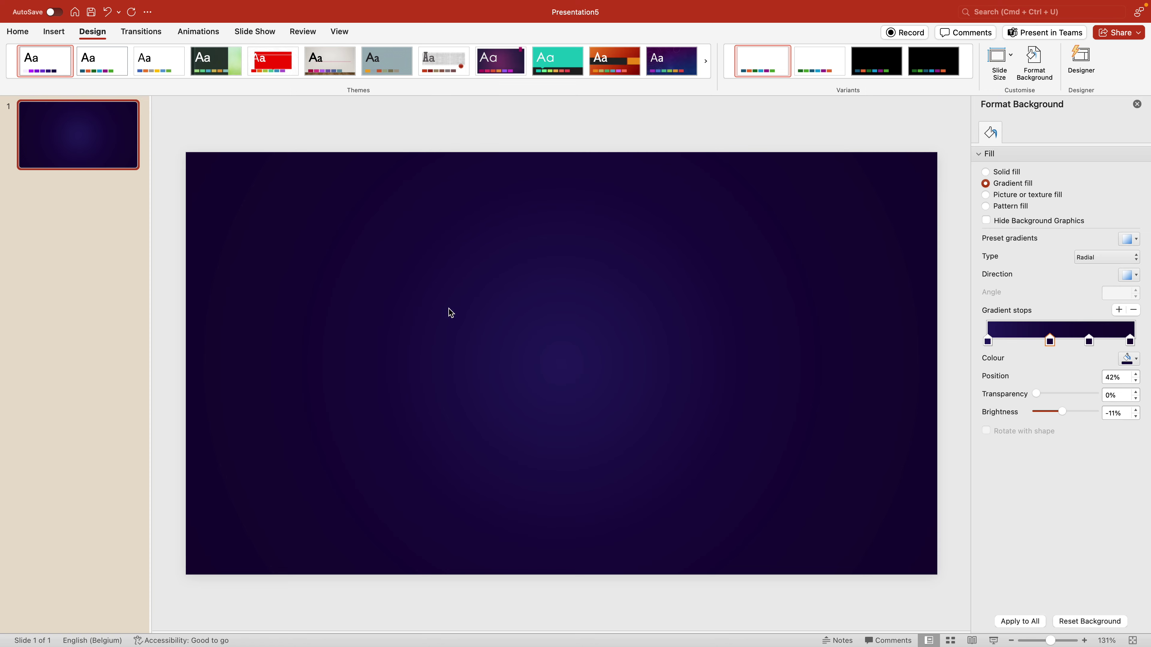
{"action": "left_click", "coordinate": [55, 31]}
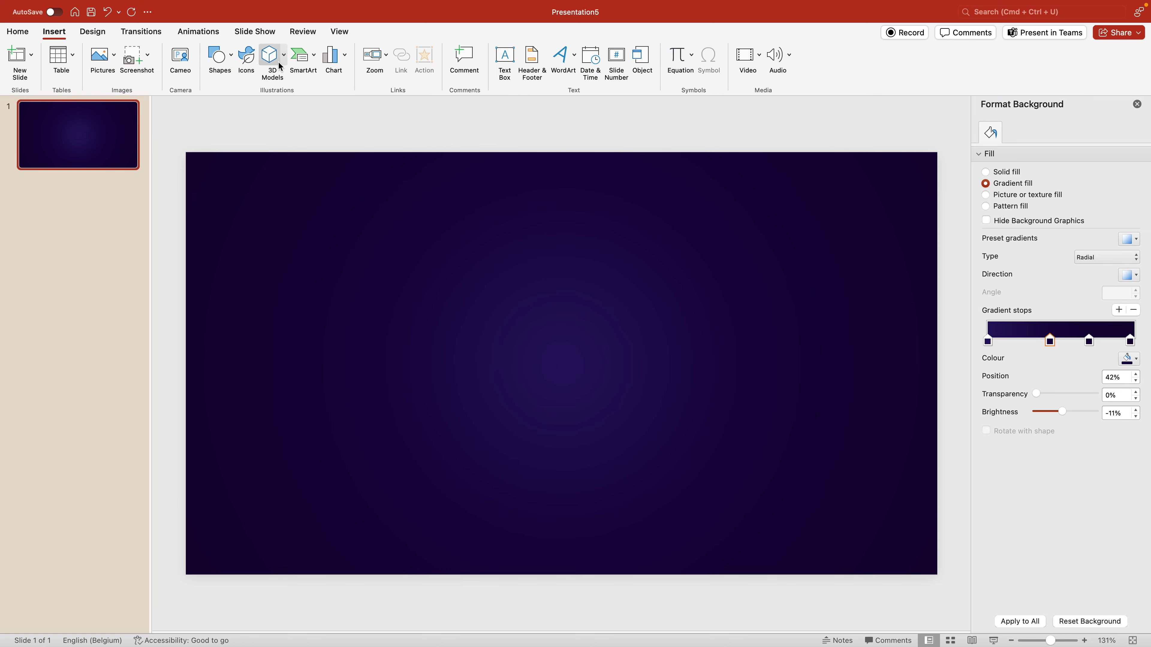
Insert a Basic Venn SmartArt and label its circles 1, 2 and 3
{"action": "left_click", "coordinate": [295, 64]}
{"action": "mouse_move", "coordinate": [364, 133]}
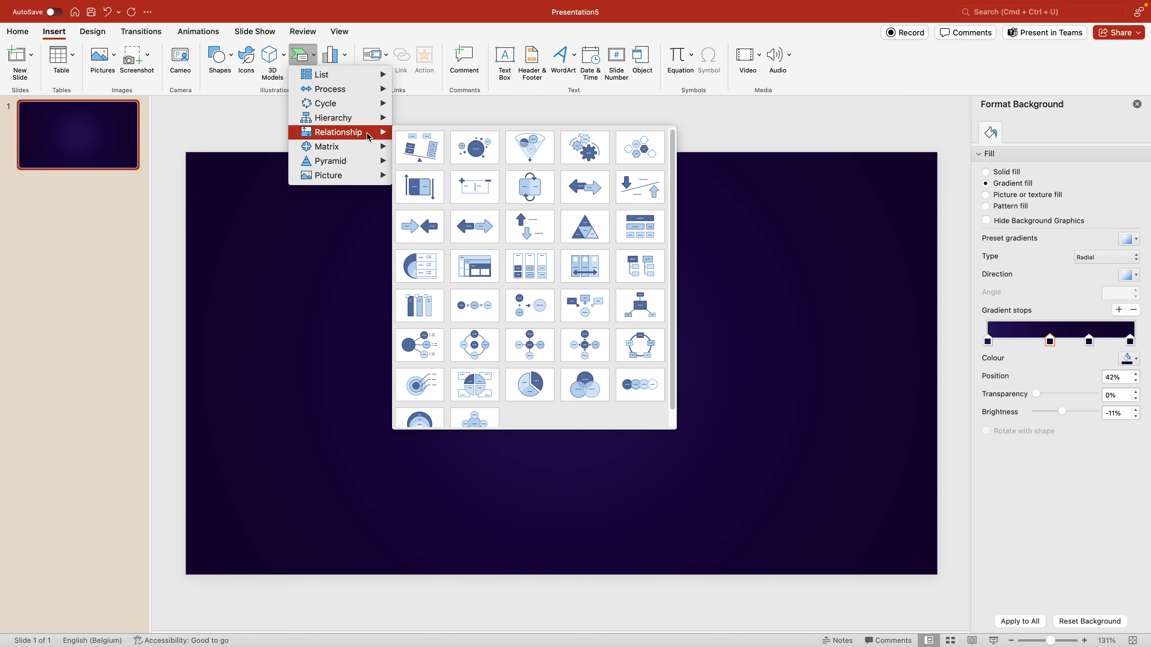
{"action": "left_click", "coordinate": [585, 386]}
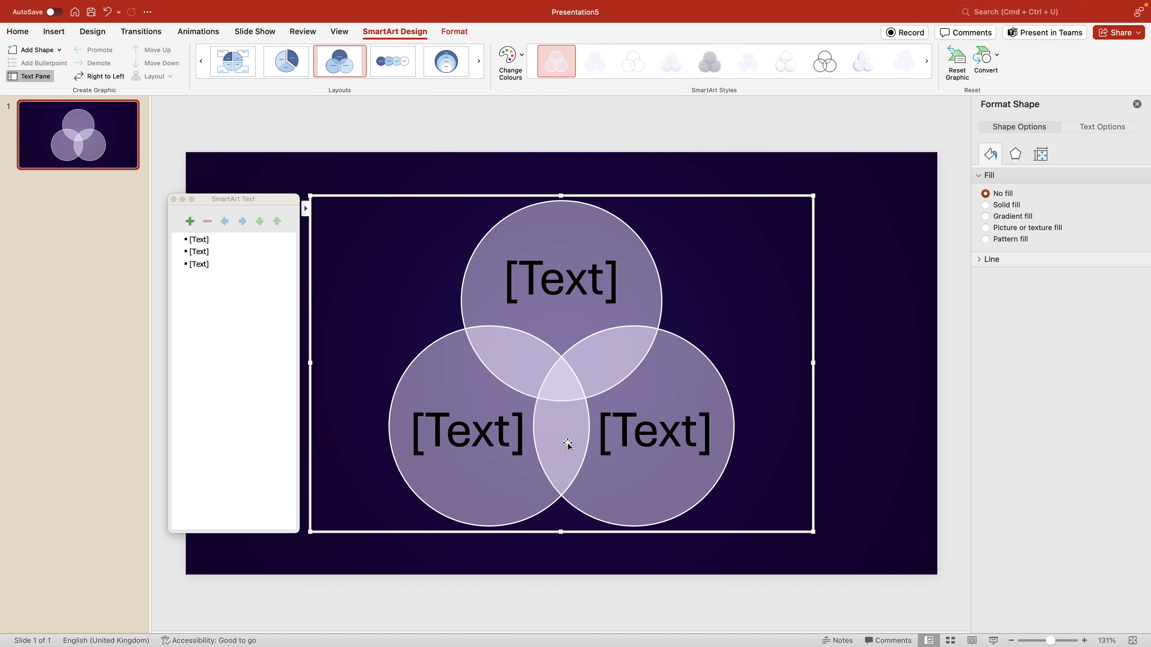
{"action": "left_click", "coordinate": [208, 241]}
{"action": "type", "text": "1"}
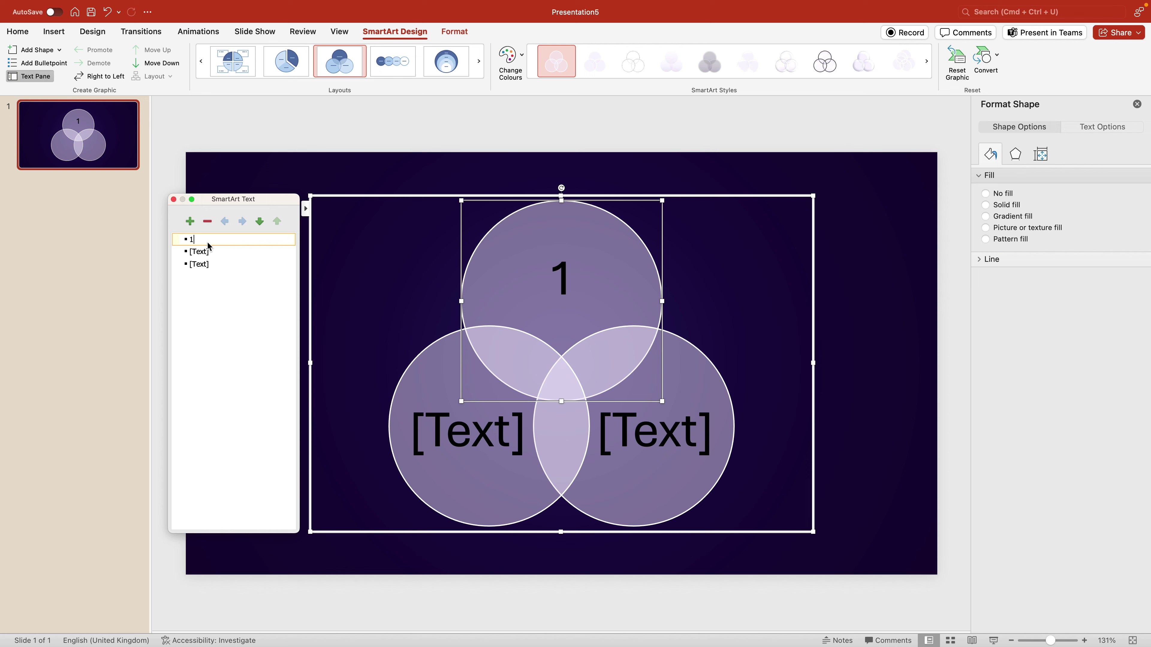
{"action": "key", "text": "Down"}
{"action": "type", "text": "2"}
{"action": "key", "text": "Down"}
{"action": "type", "text": "3"}
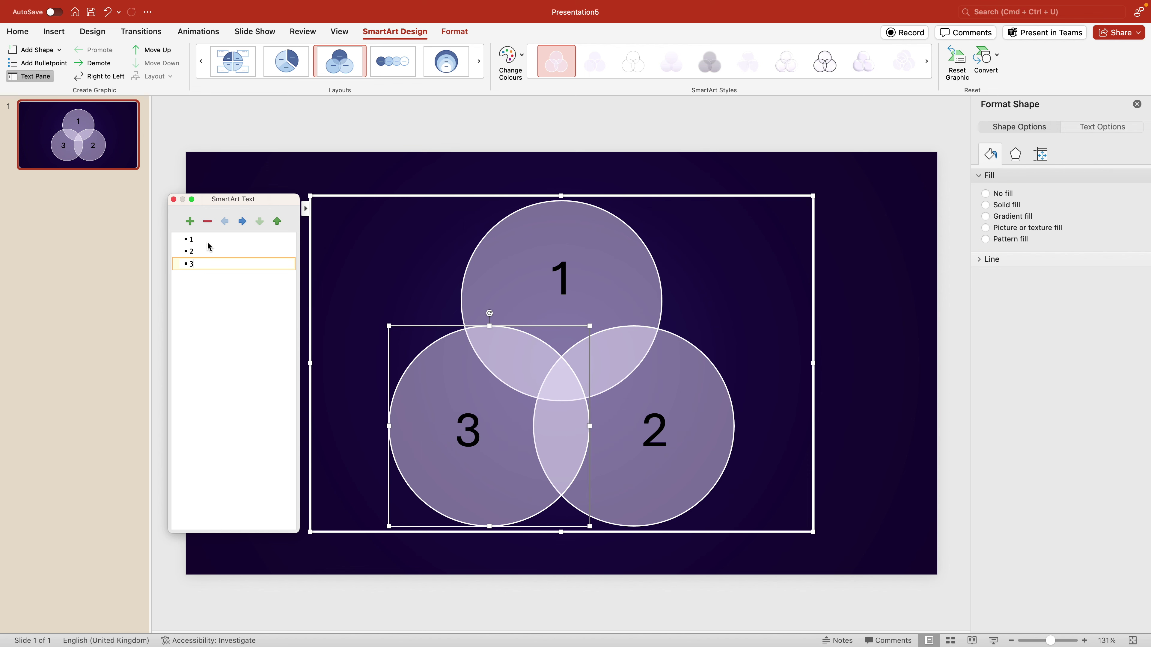
Ungroup the Venn diagram into shapes and delete the 1 from the top circle
{"action": "right_click", "coordinate": [590, 196]}
{"action": "mouse_move", "coordinate": [644, 315]}
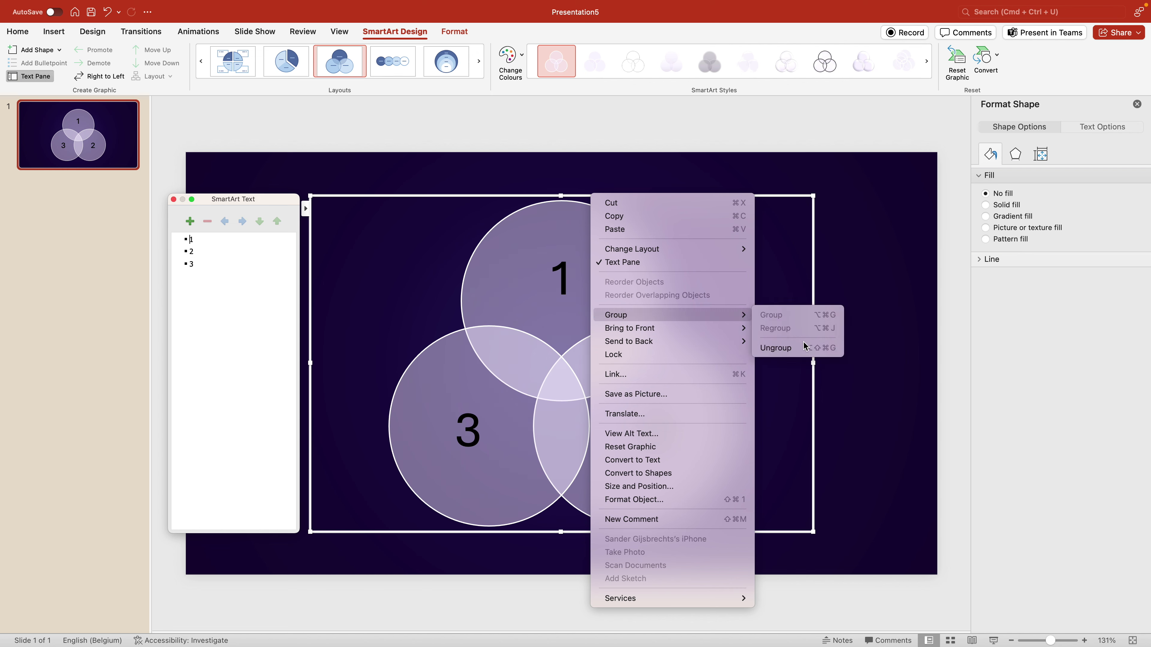
{"action": "left_click", "coordinate": [776, 347]}
{"action": "key", "text": "BackSpace"}
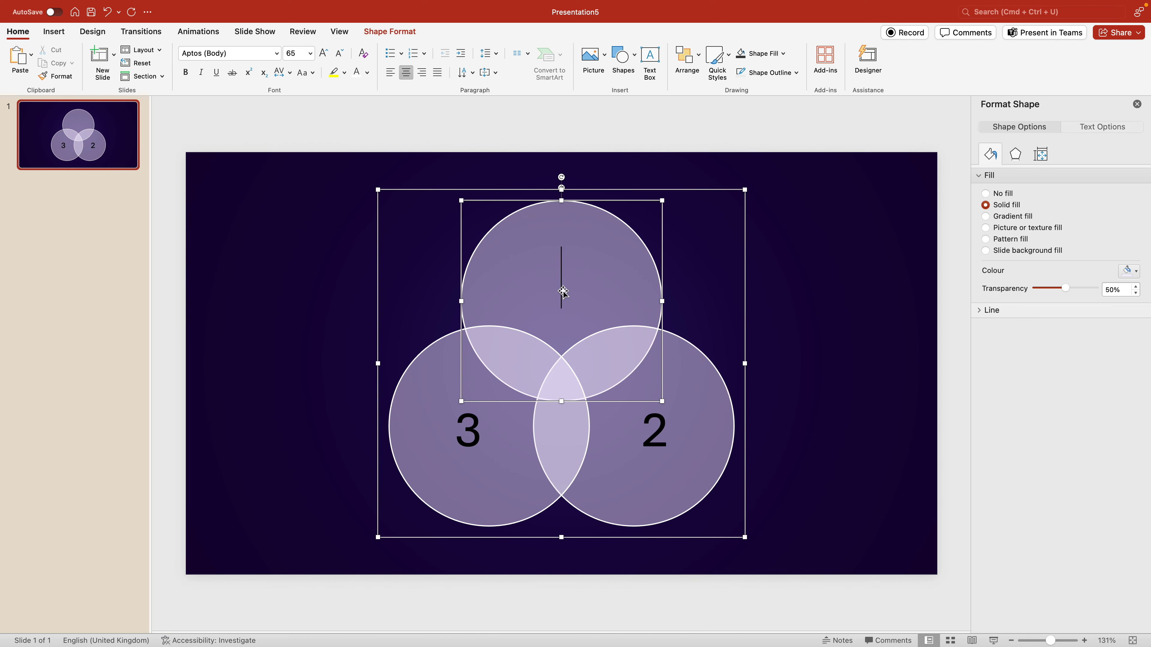
Delete the 2 and 3 labels and ungroup the circles into three separate shapes
{"action": "left_click", "coordinate": [659, 431]}
{"action": "key", "text": "BackSpace"}
{"action": "left_click", "coordinate": [480, 430]}
{"action": "key", "text": "BackSpace"}
{"action": "left_click", "coordinate": [582, 340]}
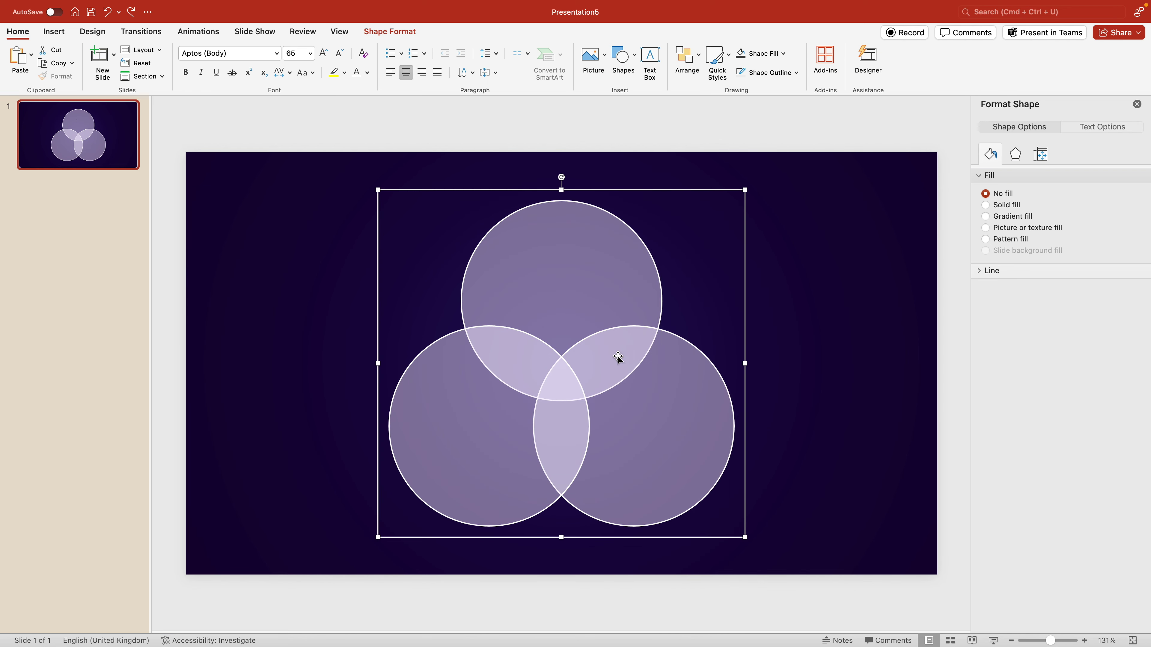
{"action": "right_click", "coordinate": [585, 213]}
{"action": "mouse_move", "coordinate": [707, 262]}
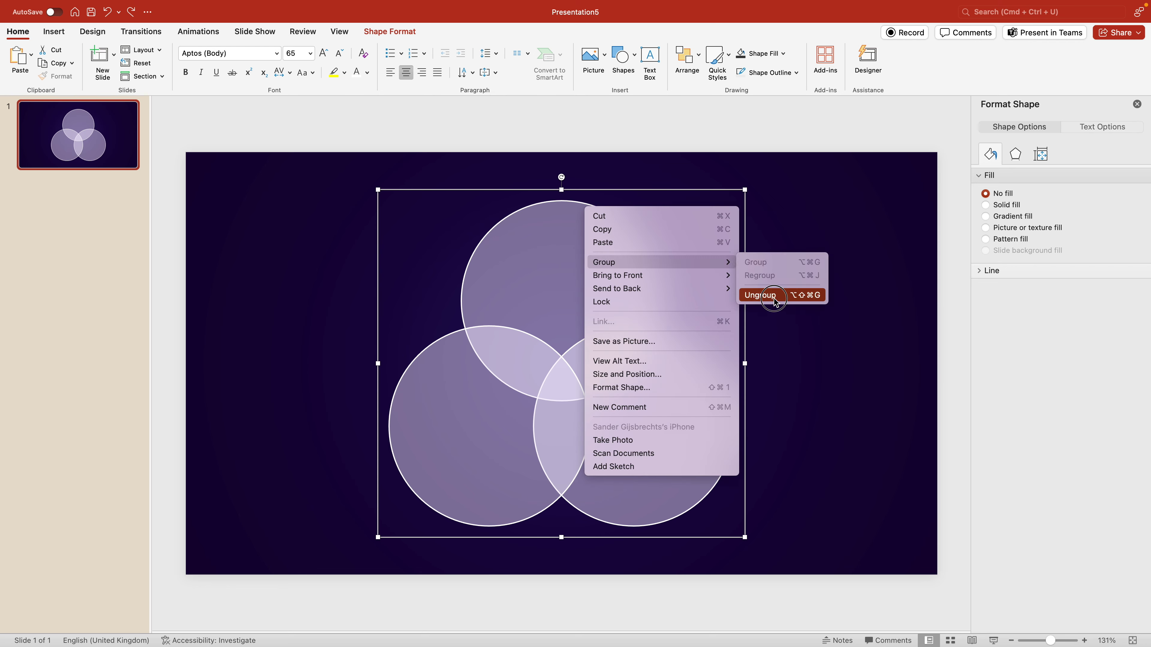
{"action": "left_click", "coordinate": [759, 295]}
Select all three circles together with a selection box
{"action": "left_click", "coordinate": [820, 326]}
{"action": "left_click_drag", "start_coordinate": [529, 254], "coordinate": [634, 203]}
{"action": "key", "text": "super+z"}
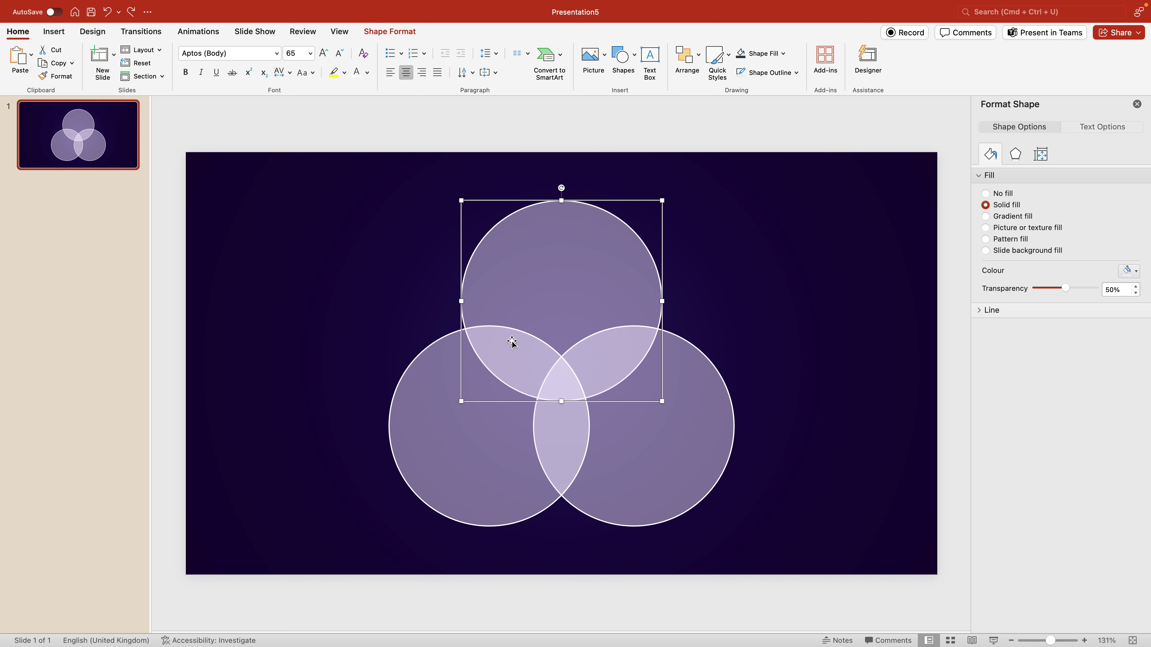
{"action": "left_click", "coordinate": [768, 328]}
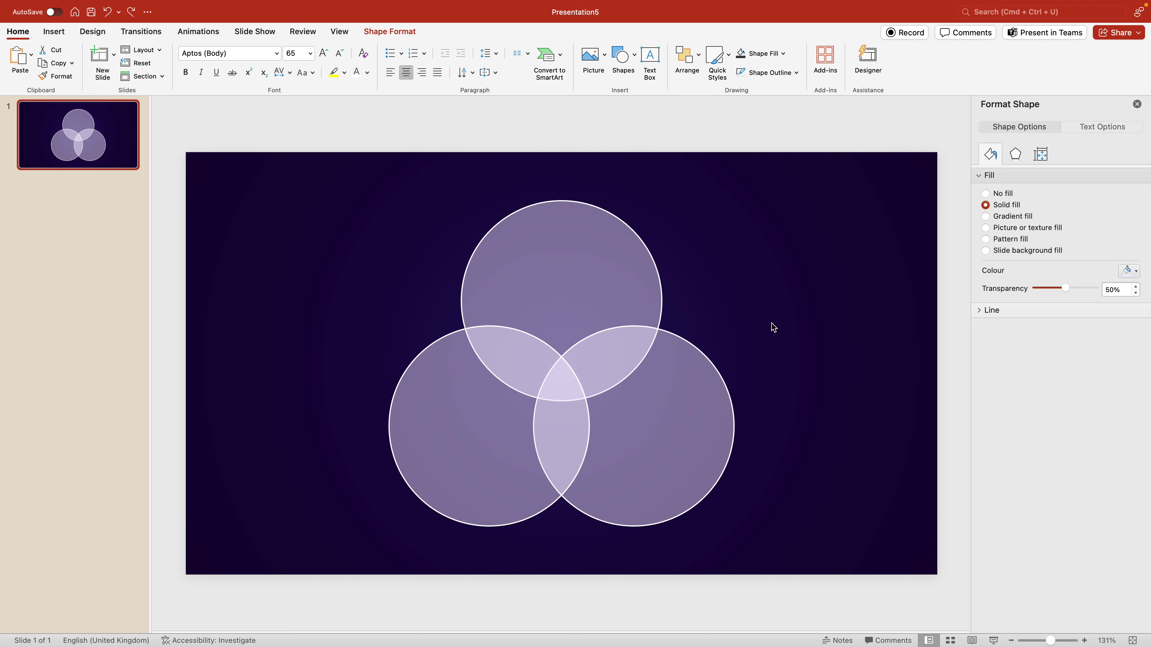
{"action": "left_click_drag", "start_coordinate": [840, 151], "coordinate": [303, 570]}
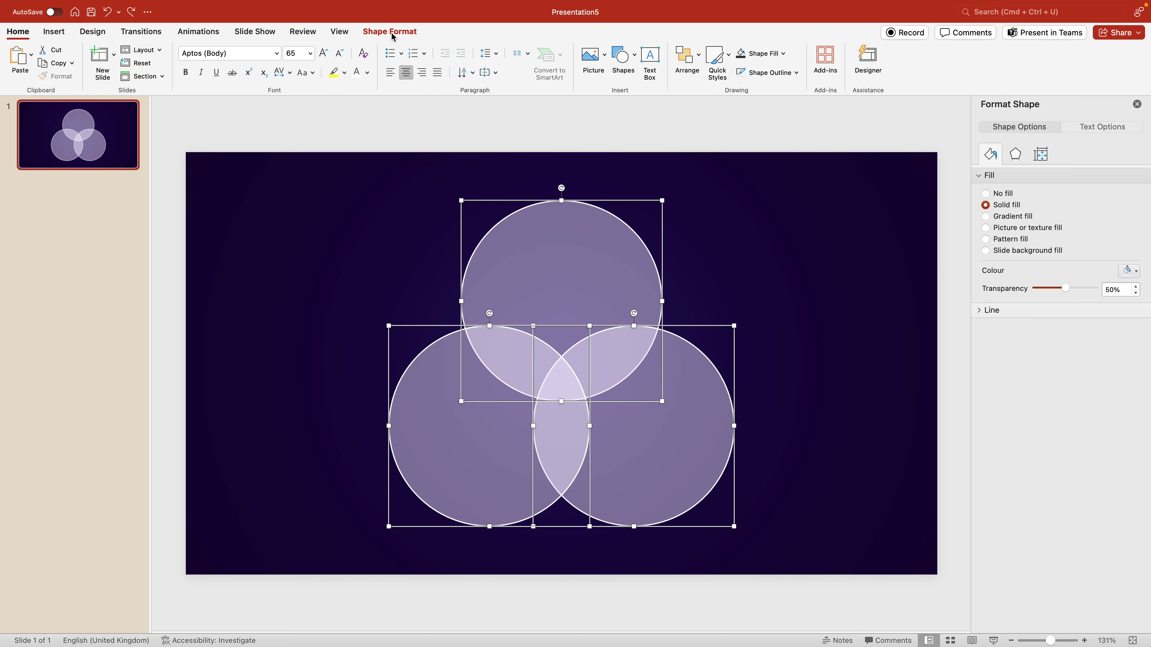
Split the three overlapping circles into pieces with Merge Shapes > Fragment
{"action": "left_click", "coordinate": [391, 31]}
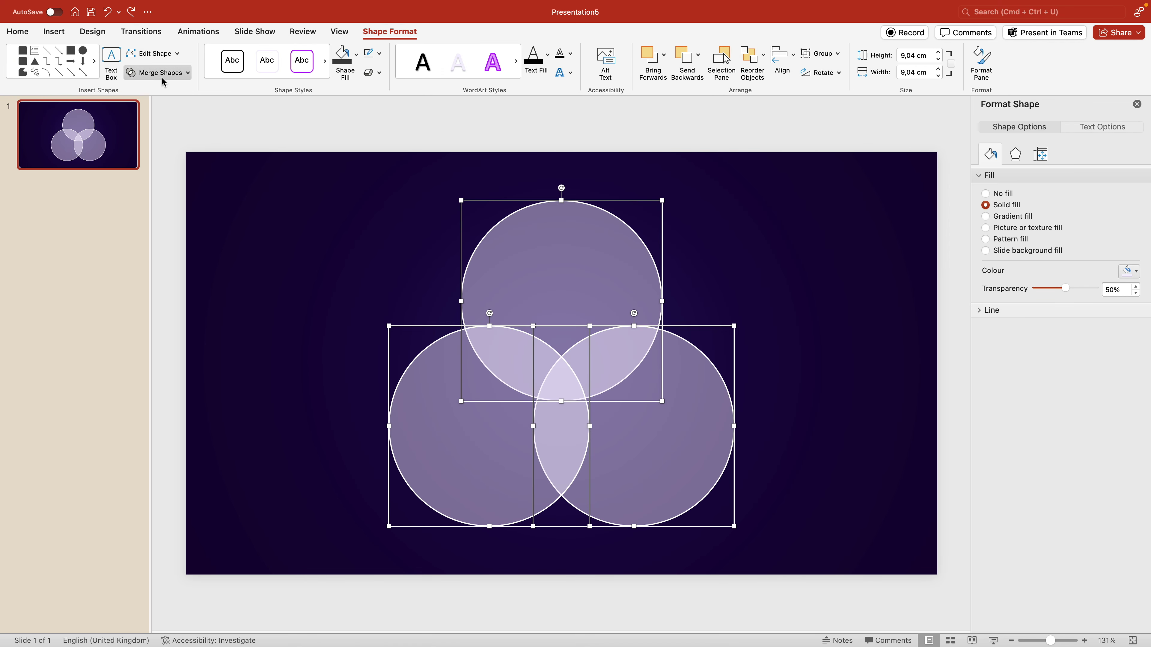
{"action": "left_click", "coordinate": [172, 73]}
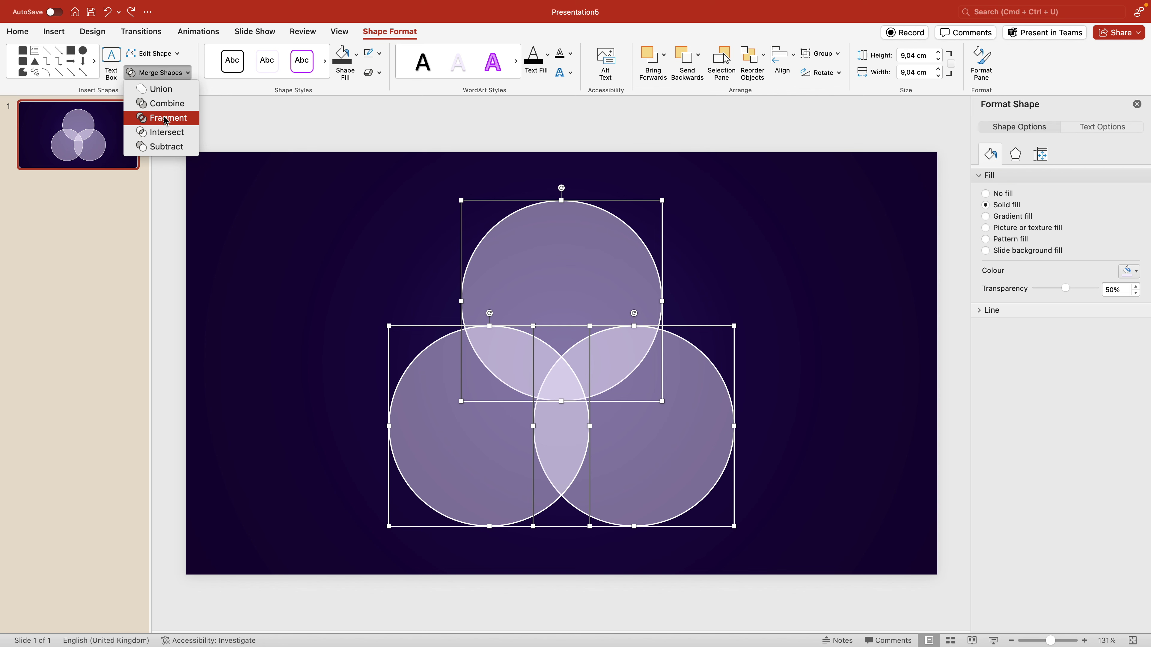
{"action": "left_click", "coordinate": [165, 119]}
{"action": "key", "text": "Escape"}
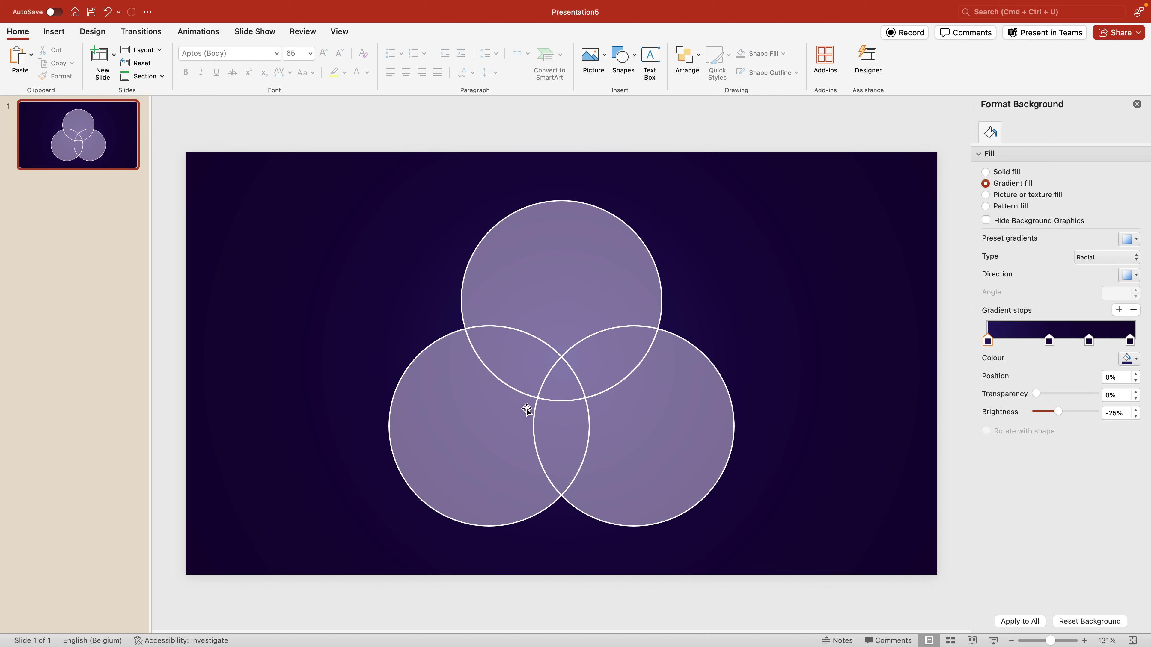
Delete the small central triangle fragment
{"action": "left_click", "coordinate": [531, 376]}
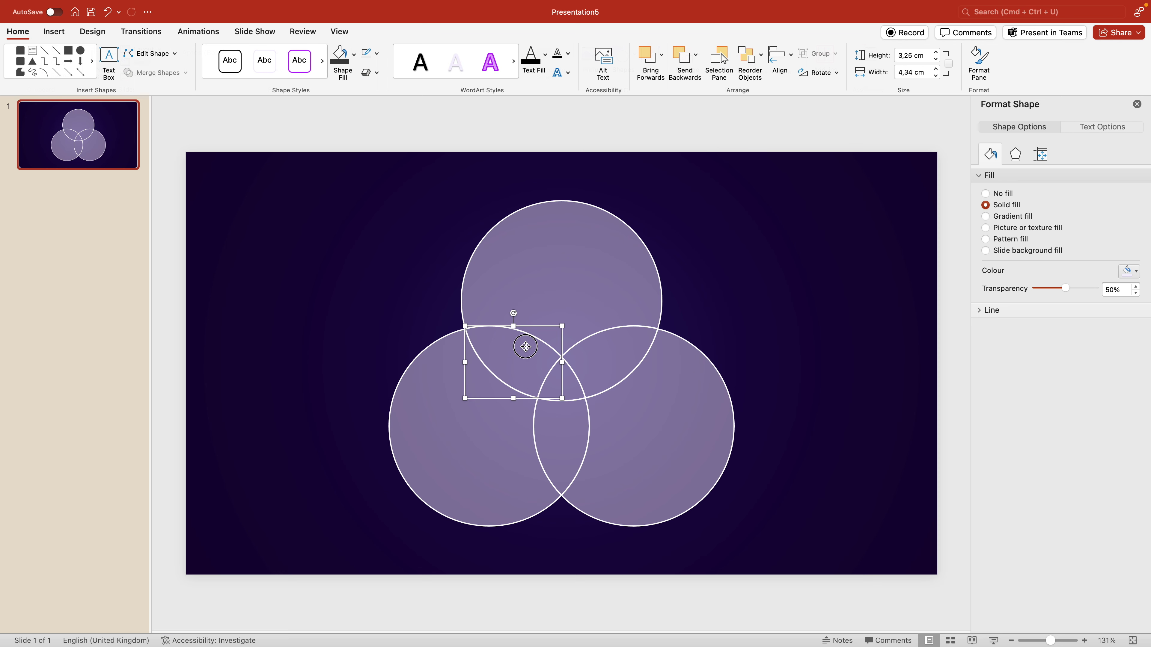
{"action": "left_click_drag", "start_coordinate": [526, 342], "coordinate": [599, 316]}
{"action": "key", "text": "super+z"}
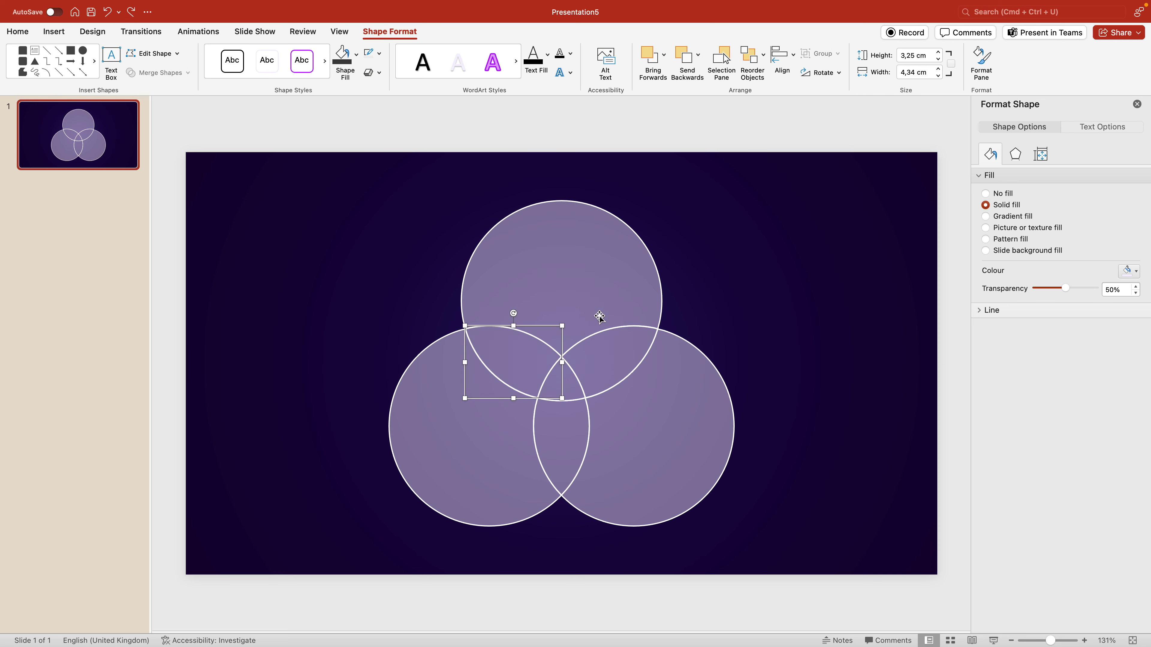
{"action": "left_click", "coordinate": [572, 387]}
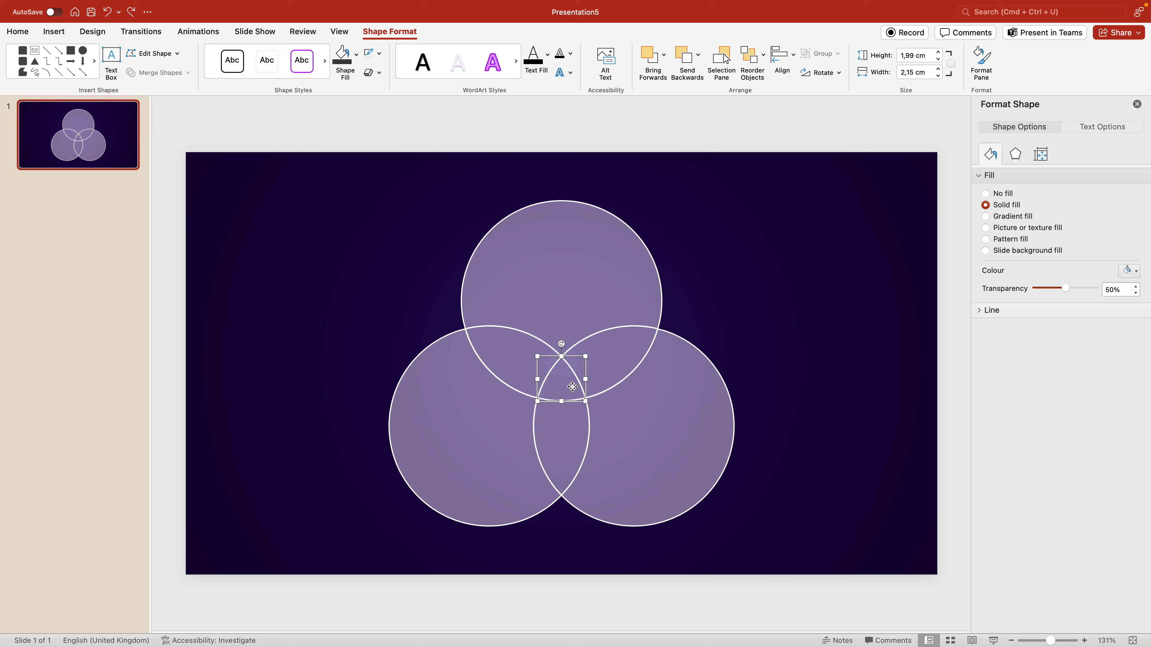
{"action": "key", "text": "Delete"}
Union the lens between the top and right circles with the top circle
{"action": "left_click", "coordinate": [607, 366]}
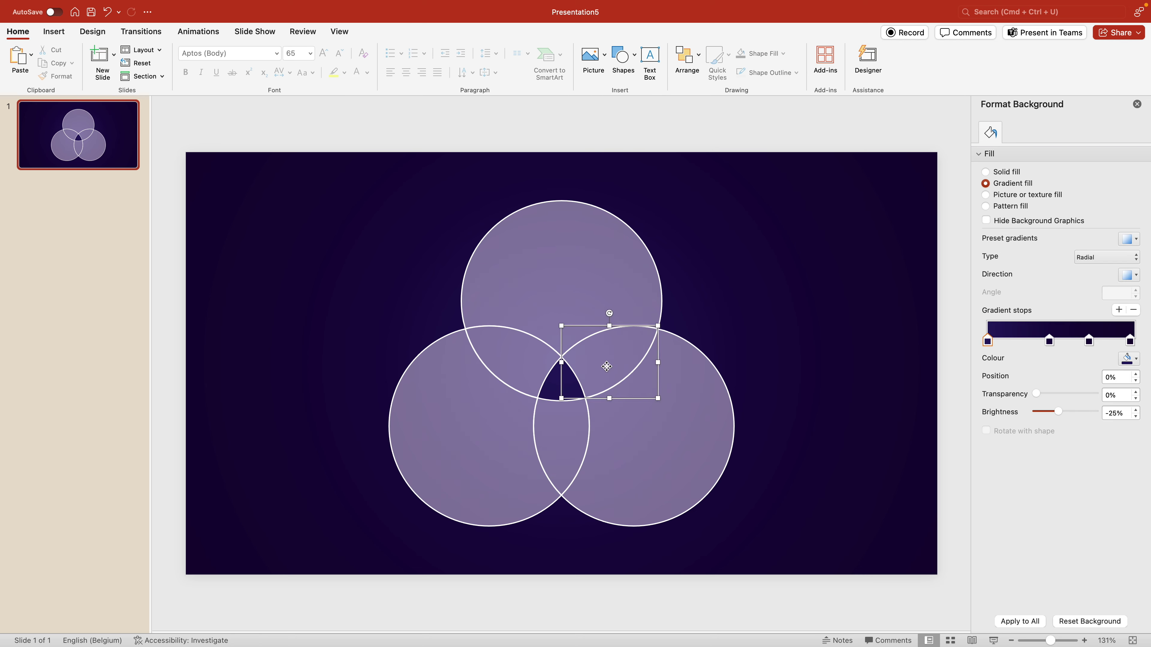
{"action": "left_click", "coordinate": [718, 285]}
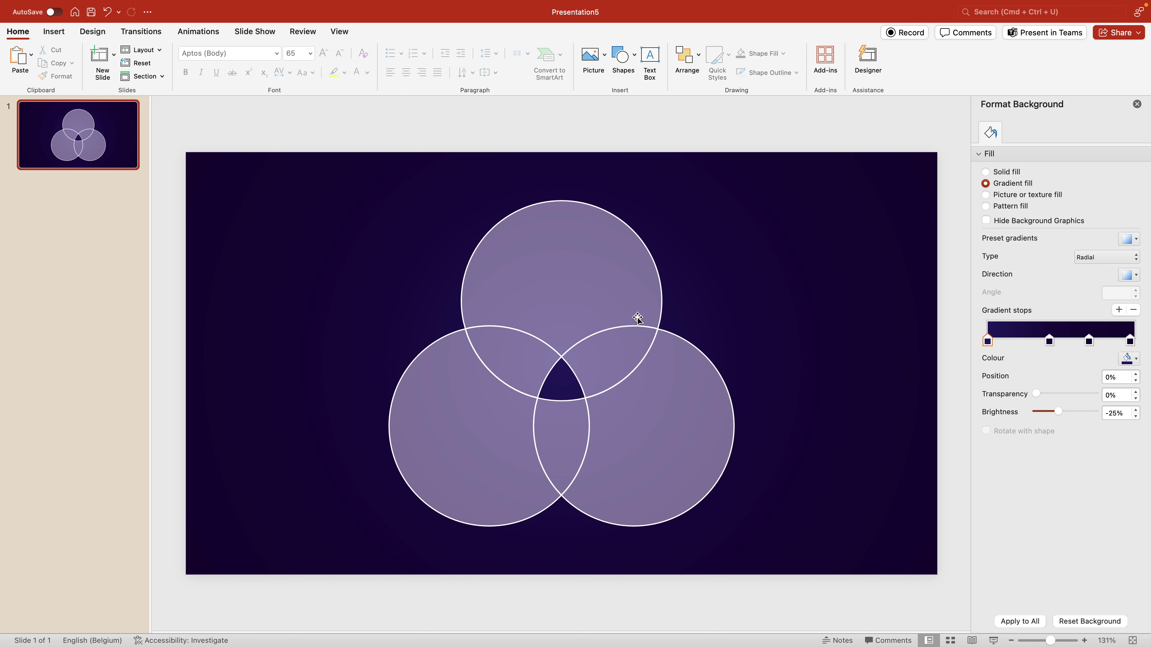
{"action": "left_click", "coordinate": [609, 357]}
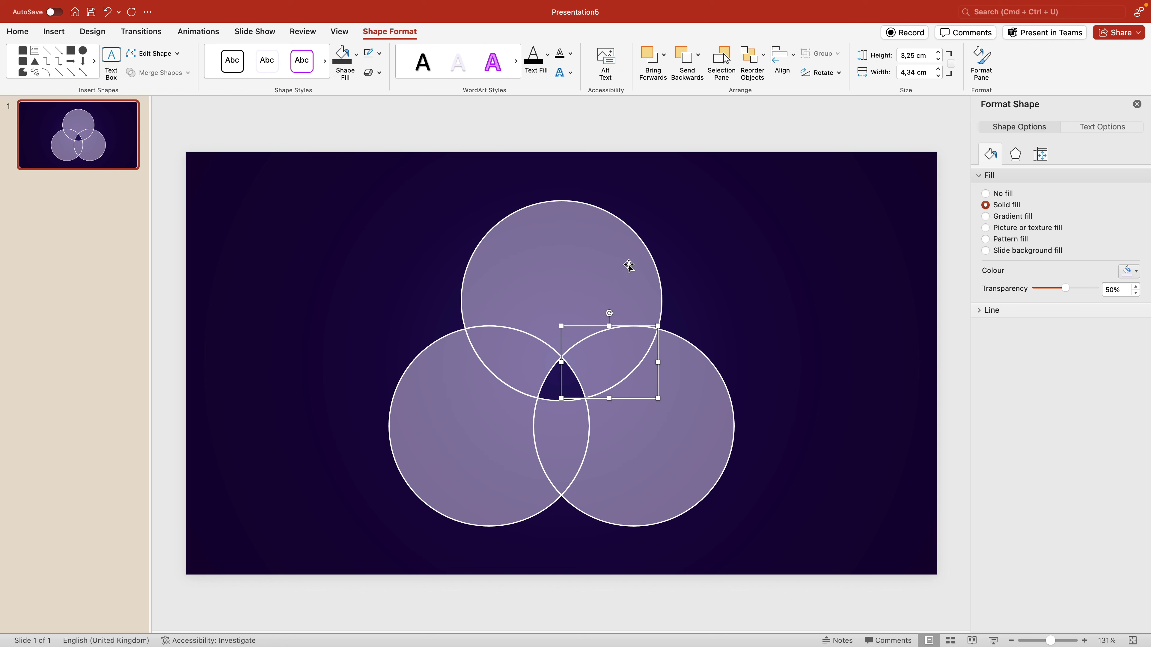
{"action": "left_click", "coordinate": [576, 252], "text": "shift"}
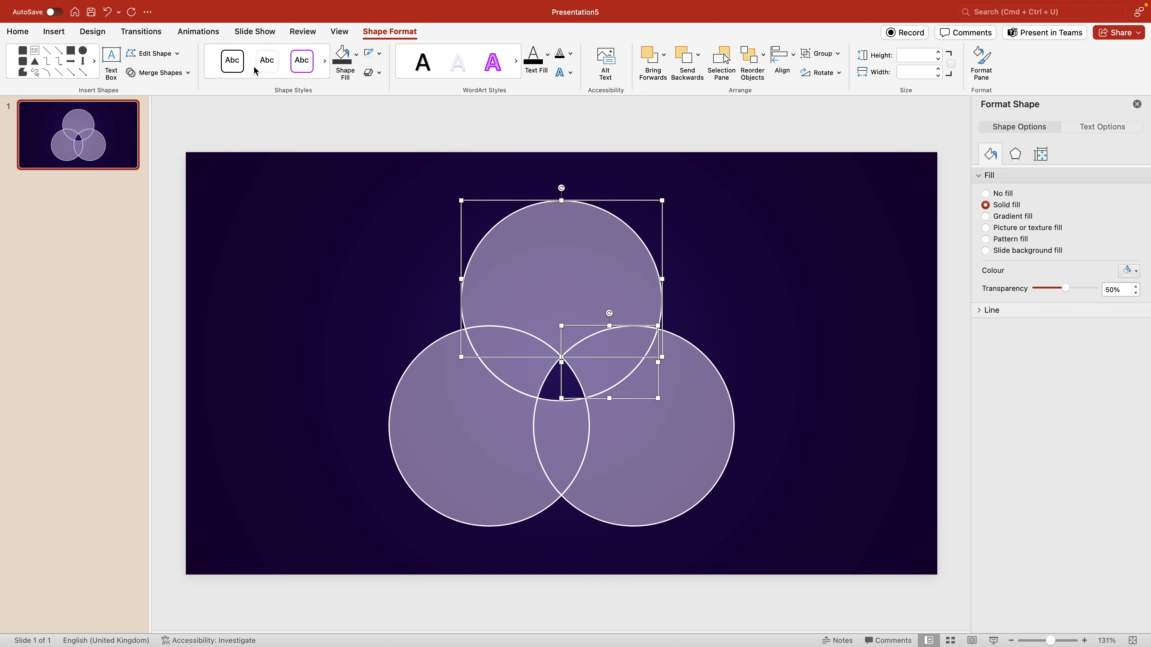
{"action": "left_click", "coordinate": [179, 72]}
{"action": "left_click", "coordinate": [166, 90]}
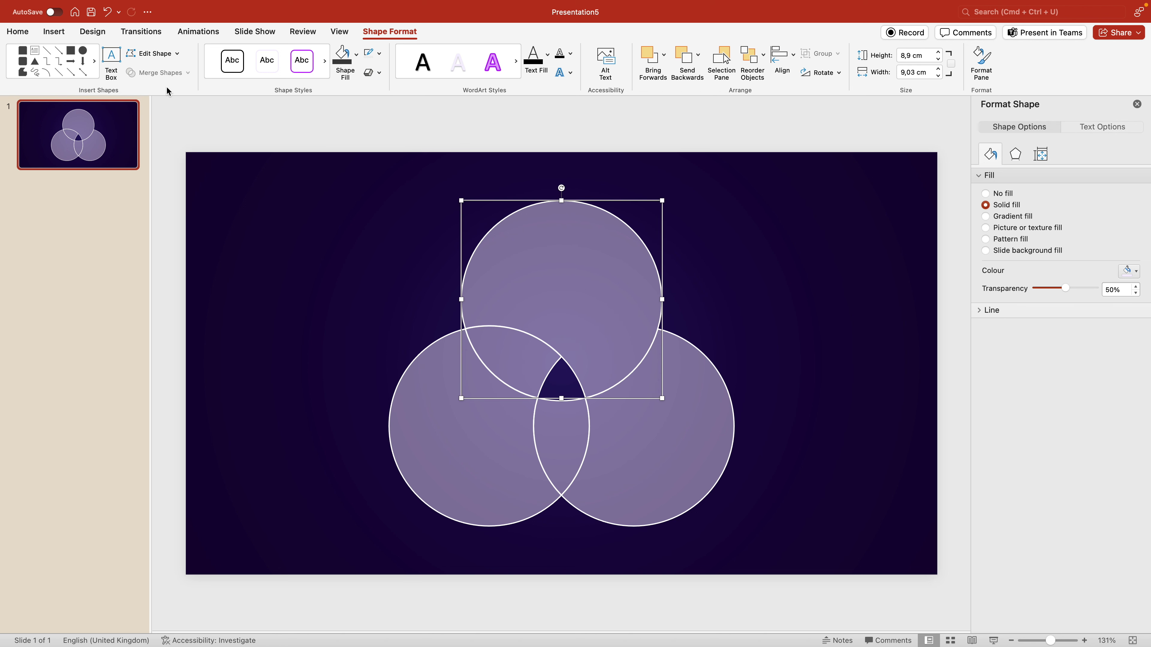
{"action": "left_click_drag", "start_coordinate": [549, 333], "coordinate": [611, 299]}
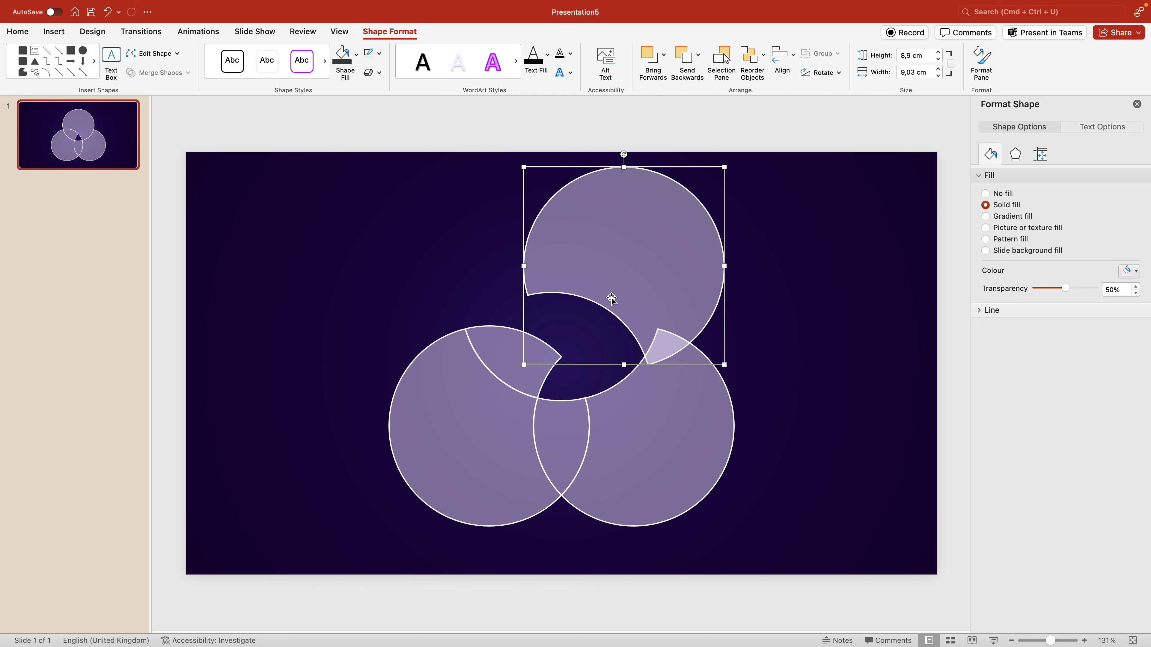
{"action": "key", "text": "super+z"}
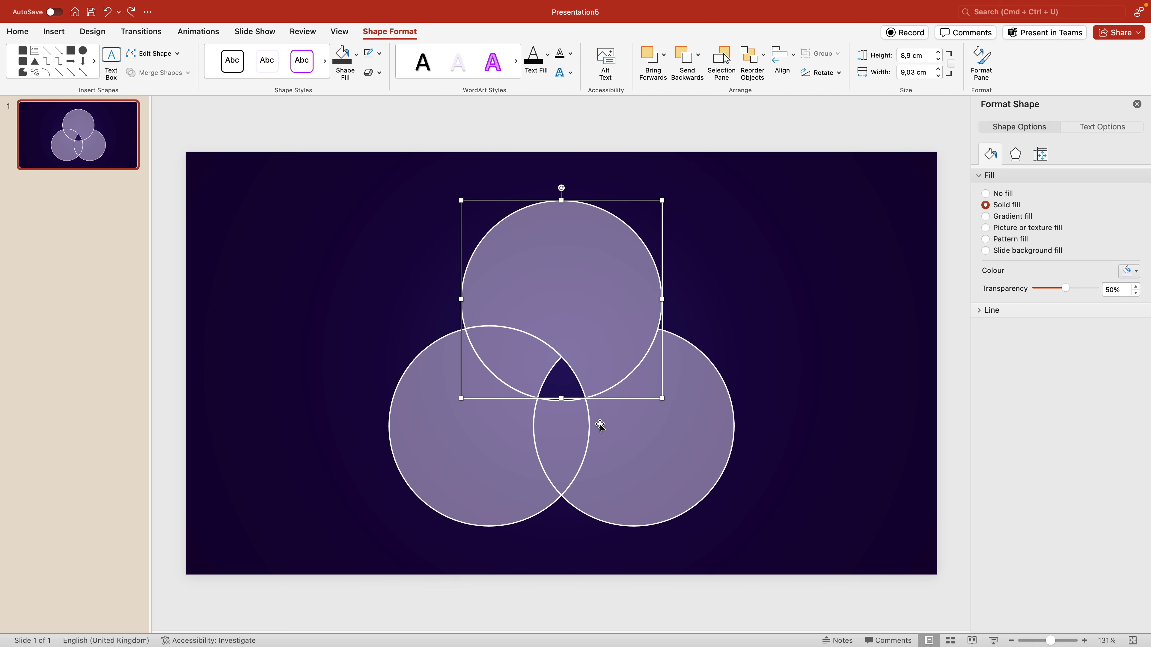
Union the bottom overlap lens with the bottom-right circle
{"action": "left_click", "coordinate": [572, 431]}
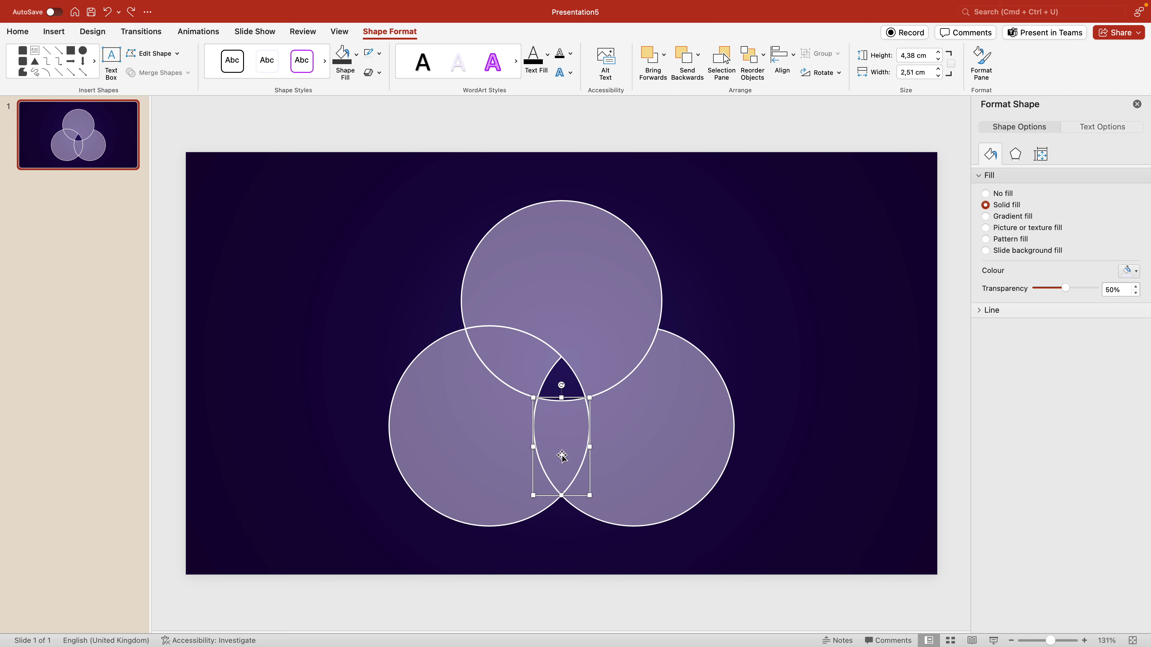
{"action": "left_click", "coordinate": [705, 438], "text": "shift"}
{"action": "left_click", "coordinate": [158, 72]}
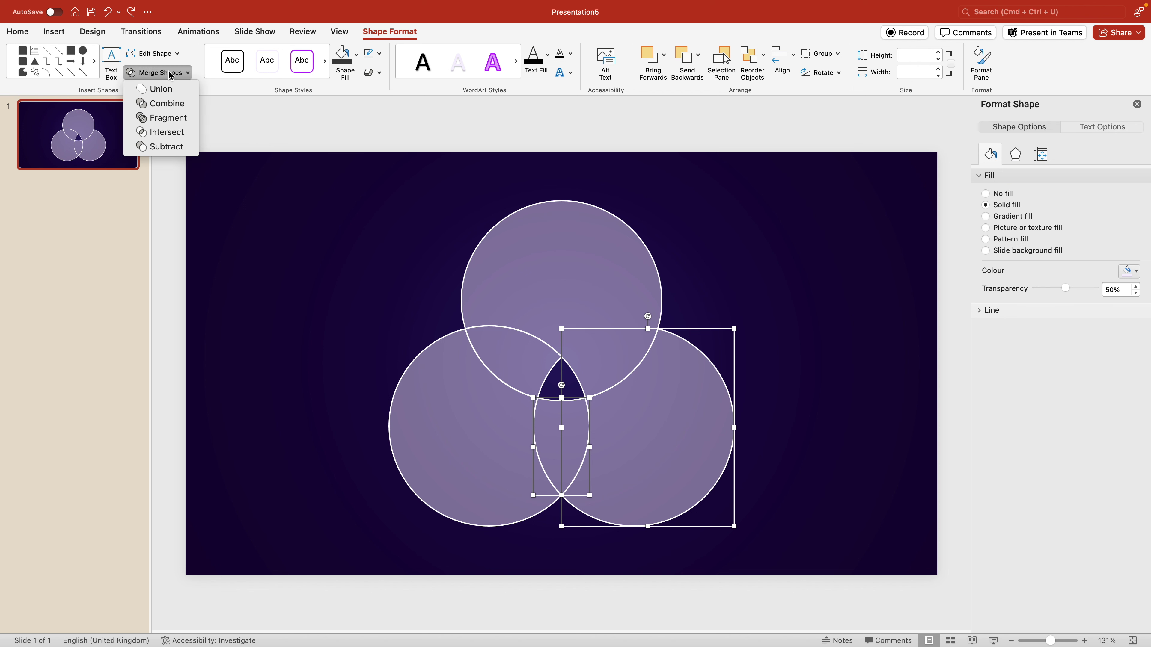
{"action": "left_click", "coordinate": [147, 88]}
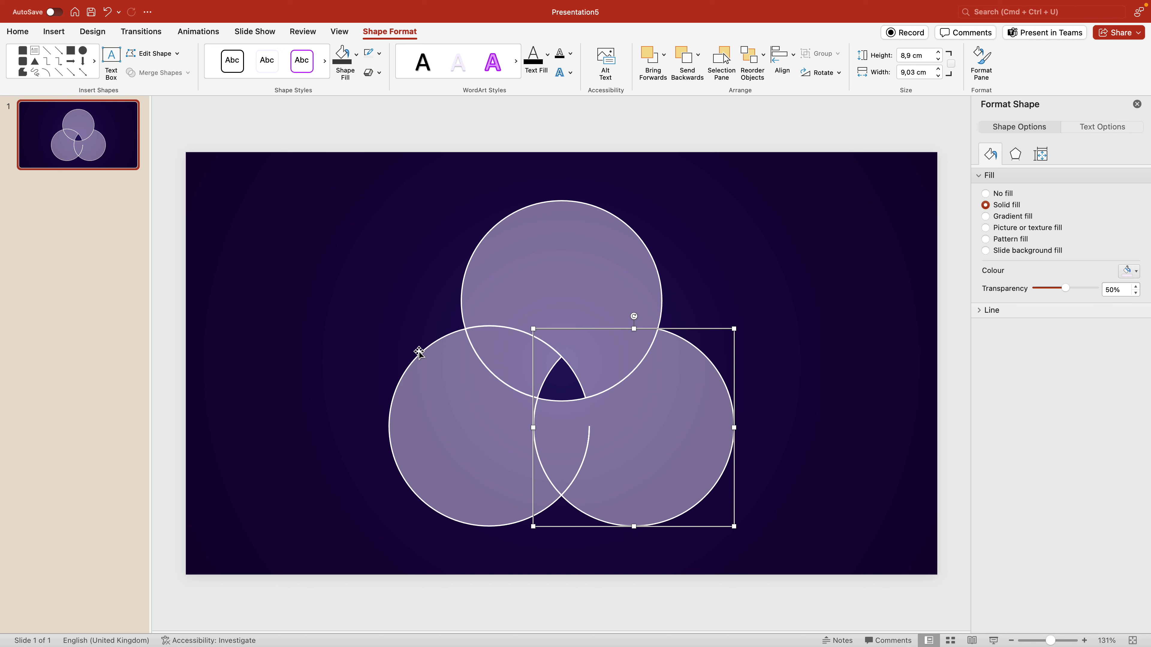
Union the remaining upper-left lens with the bottom-left circle
{"action": "left_click", "coordinate": [516, 366]}
{"action": "left_click", "coordinate": [450, 426], "text": "shift"}
{"action": "left_click", "coordinate": [183, 73]}
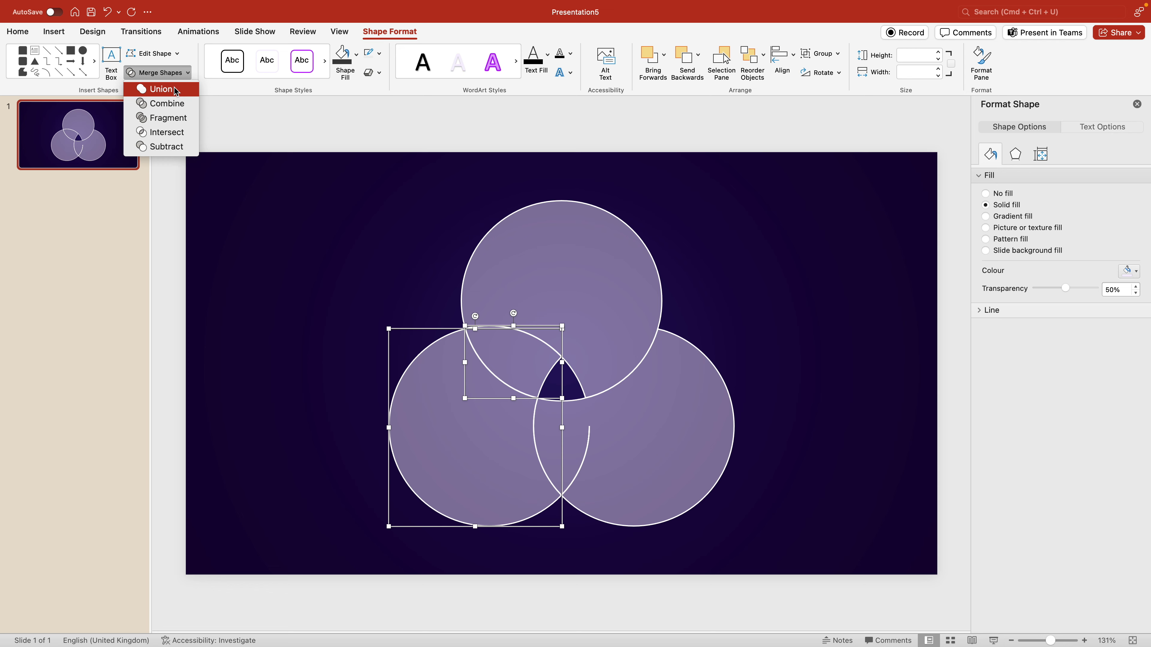
{"action": "left_click", "coordinate": [175, 90]}
{"action": "left_click_drag", "start_coordinate": [599, 484], "coordinate": [735, 478]}
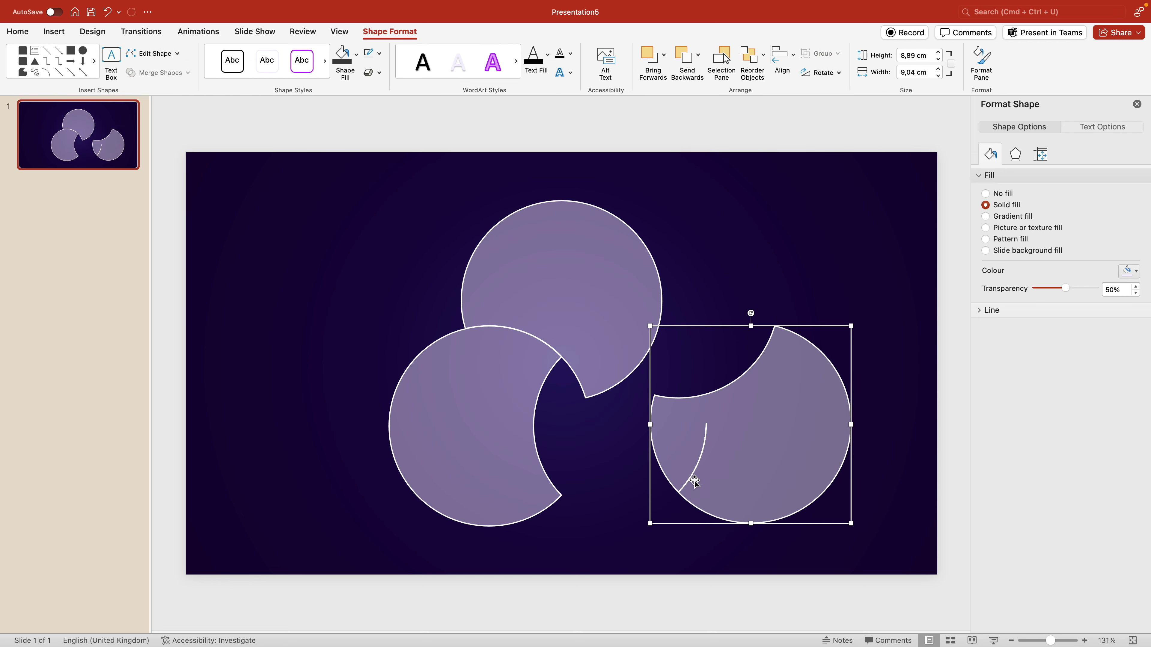
{"action": "key", "text": "super+z"}
{"action": "scroll", "coordinate": [566, 489], "scroll_direction": "up", "scroll_amount": 5}
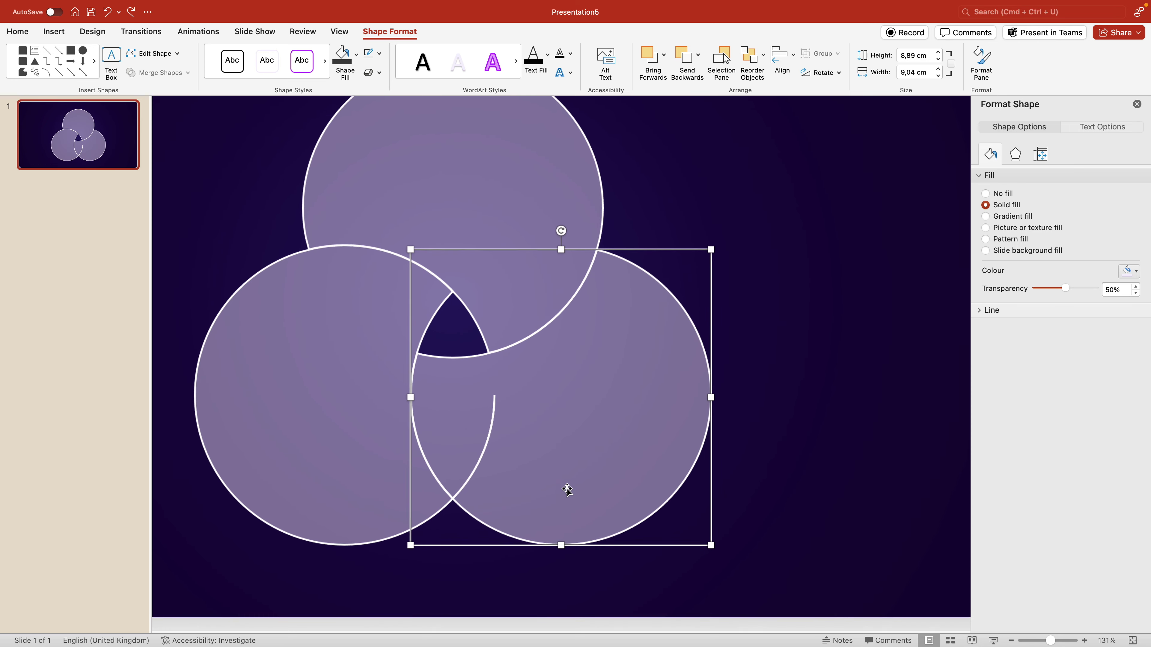
{"action": "left_click", "coordinate": [434, 587]}
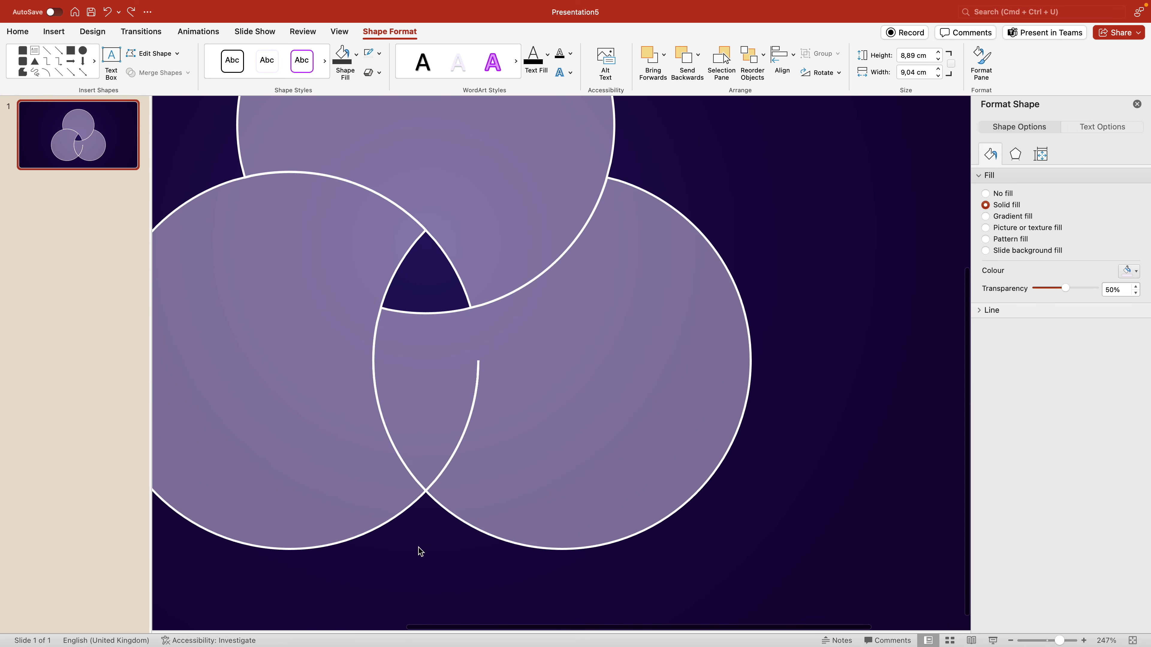
Draw a near-circular oval inside the bottom-right shape
{"action": "scroll", "coordinate": [419, 550], "scroll_direction": "up", "scroll_amount": 3}
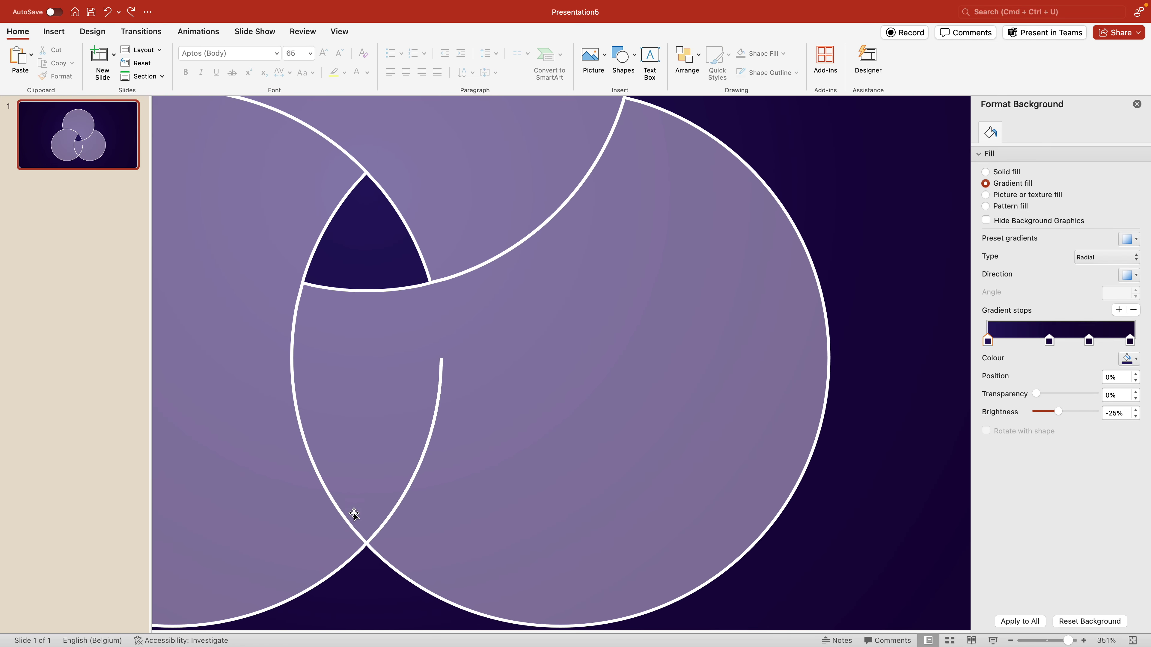
{"action": "left_click", "coordinate": [623, 70]}
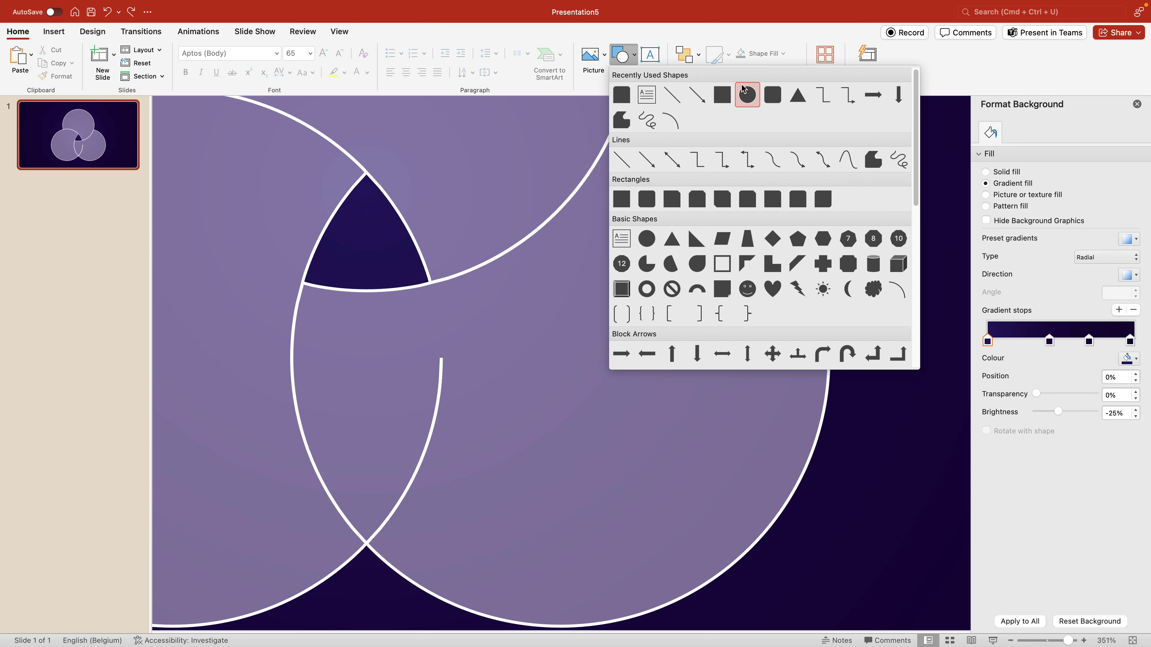
{"action": "left_click", "coordinate": [747, 95]}
{"action": "left_click_drag", "start_coordinate": [392, 348], "coordinate": [655, 585]}
{"action": "left_click_drag", "start_coordinate": [540, 518], "coordinate": [494, 517]}
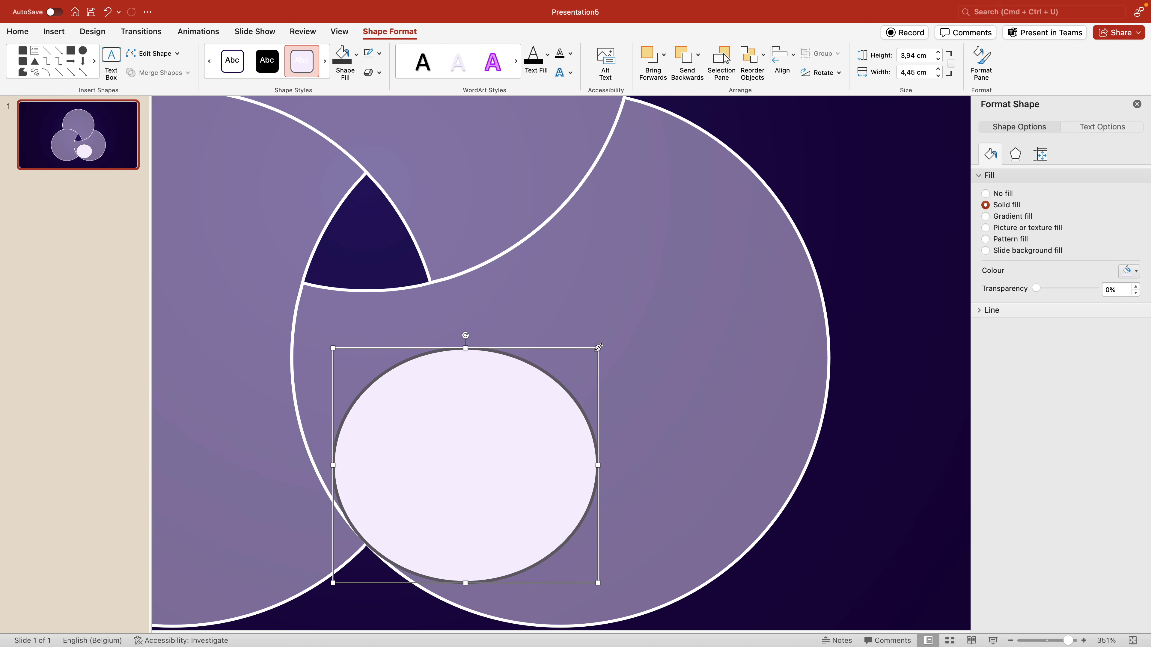
{"action": "mouse_move", "coordinate": [598, 346]}
{"action": "left_mouse_down"}
{"action": "mouse_move", "coordinate": [545, 380]}
{"action": "mouse_move", "coordinate": [585, 341]}
{"action": "left_mouse_up"}
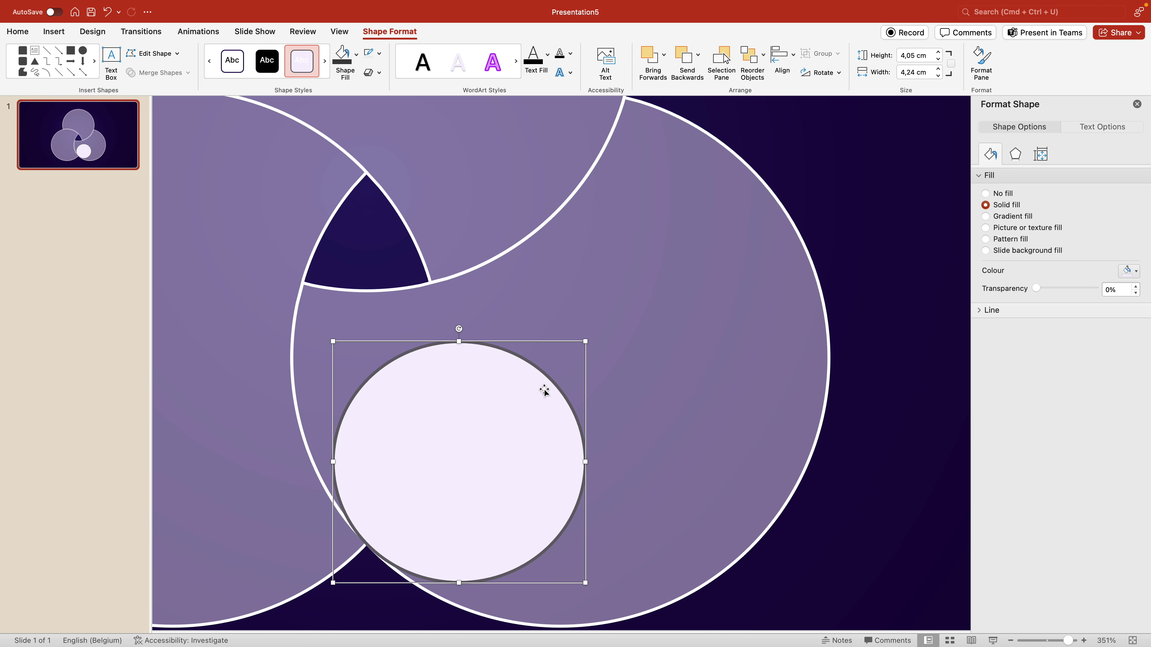
Union the new oval with the bottom-right shape and zoom out to the whole slide
{"action": "left_click", "coordinate": [674, 284], "text": "shift"}
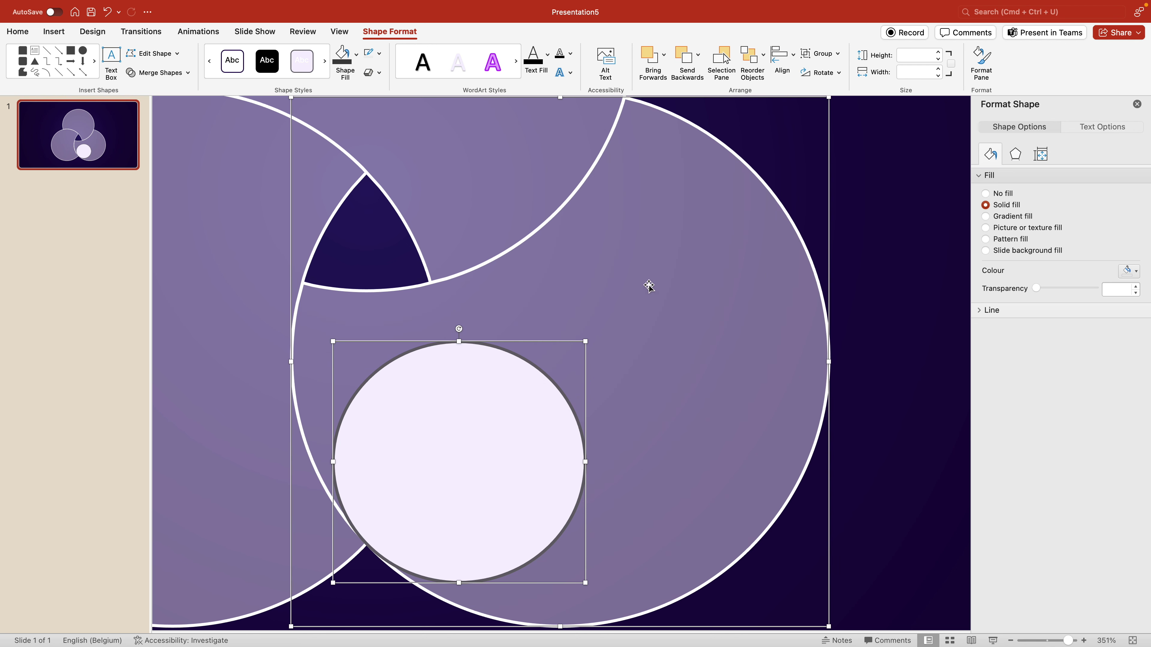
{"action": "left_click", "coordinate": [159, 73]}
{"action": "left_click", "coordinate": [168, 90]}
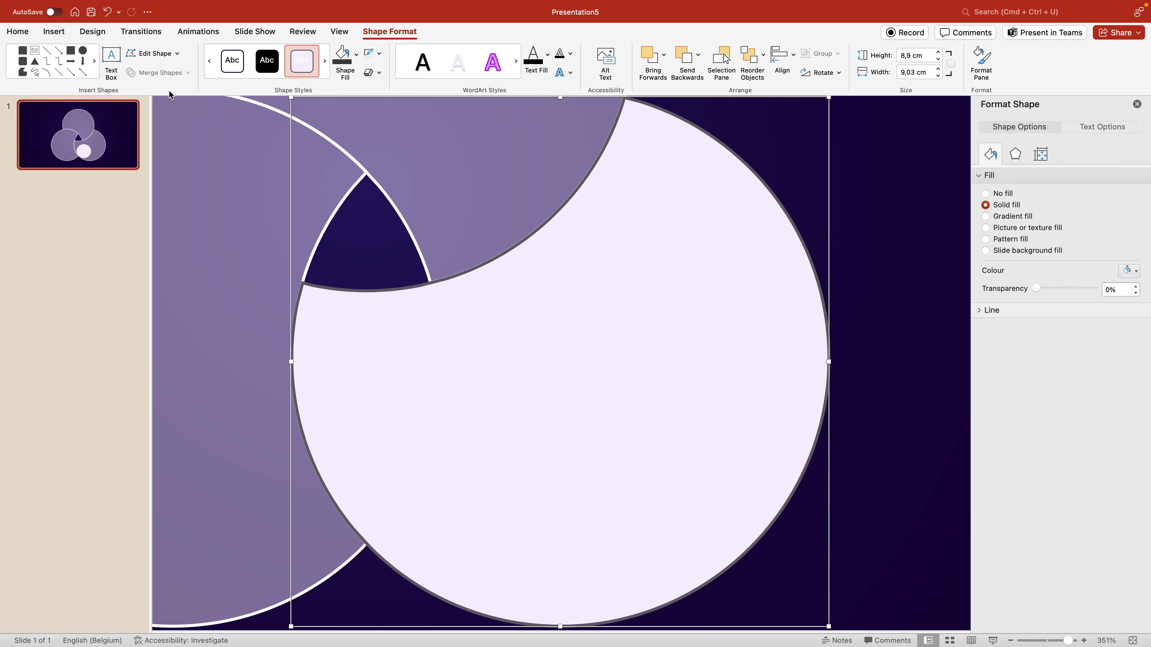
{"action": "key", "text": "super+minus"}
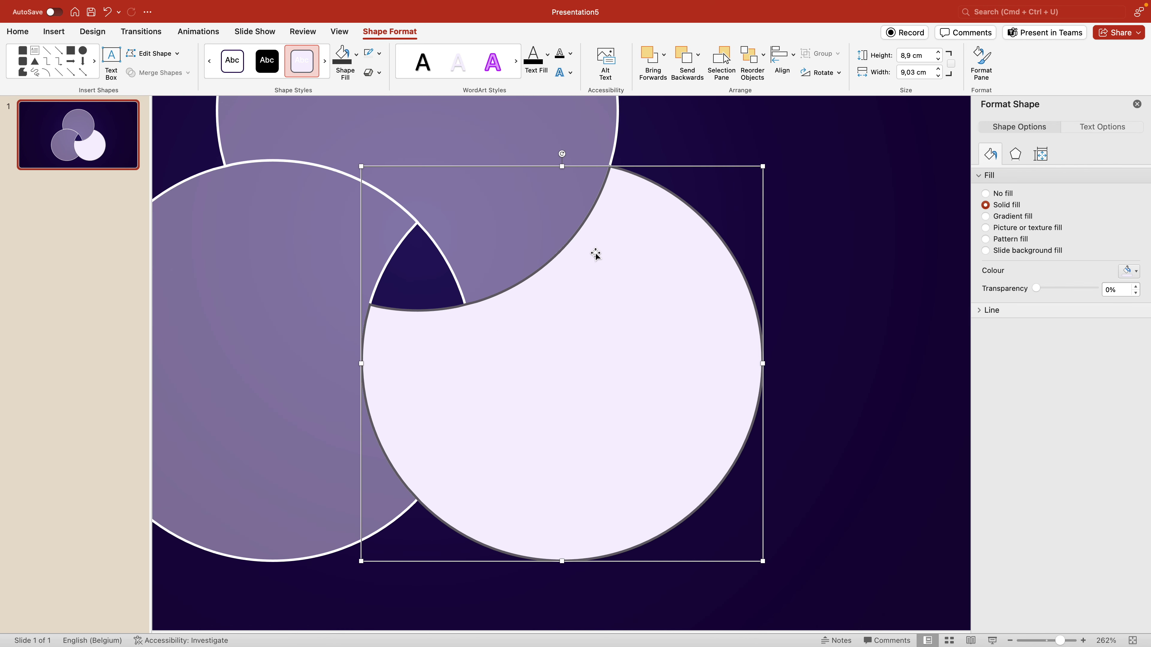
{"action": "key", "text": "super+minus"}
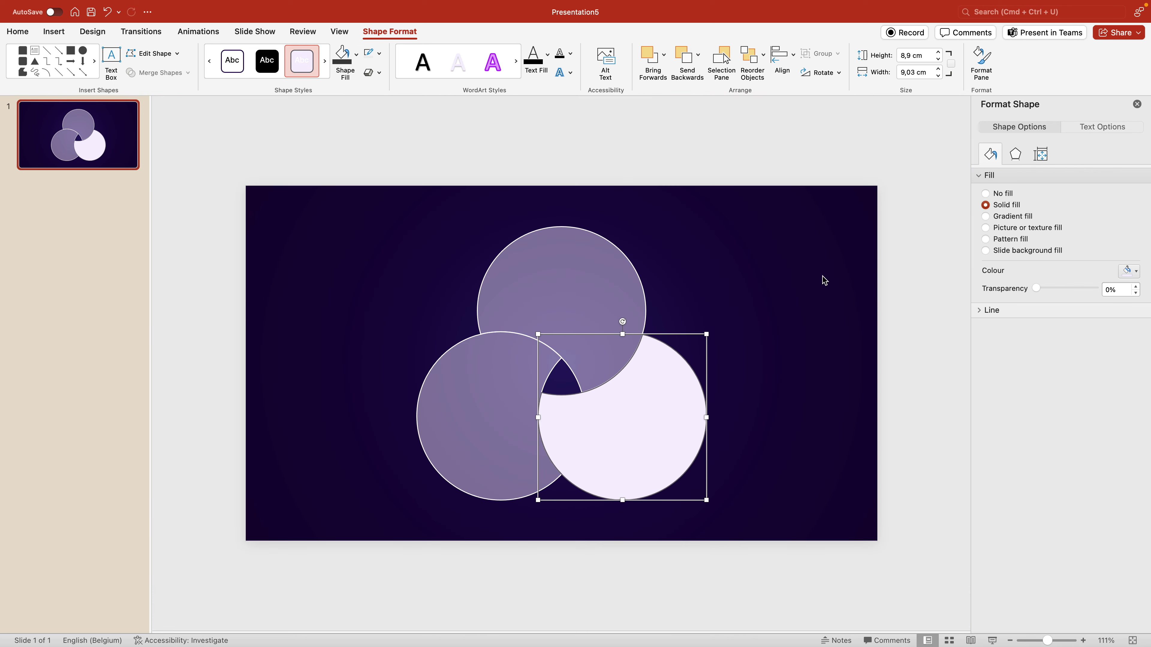
Remove the outlines from all three circles and fill them with solid purple
{"action": "left_click", "coordinate": [558, 268], "text": "shift"}
{"action": "left_click", "coordinate": [468, 424], "text": "shift"}
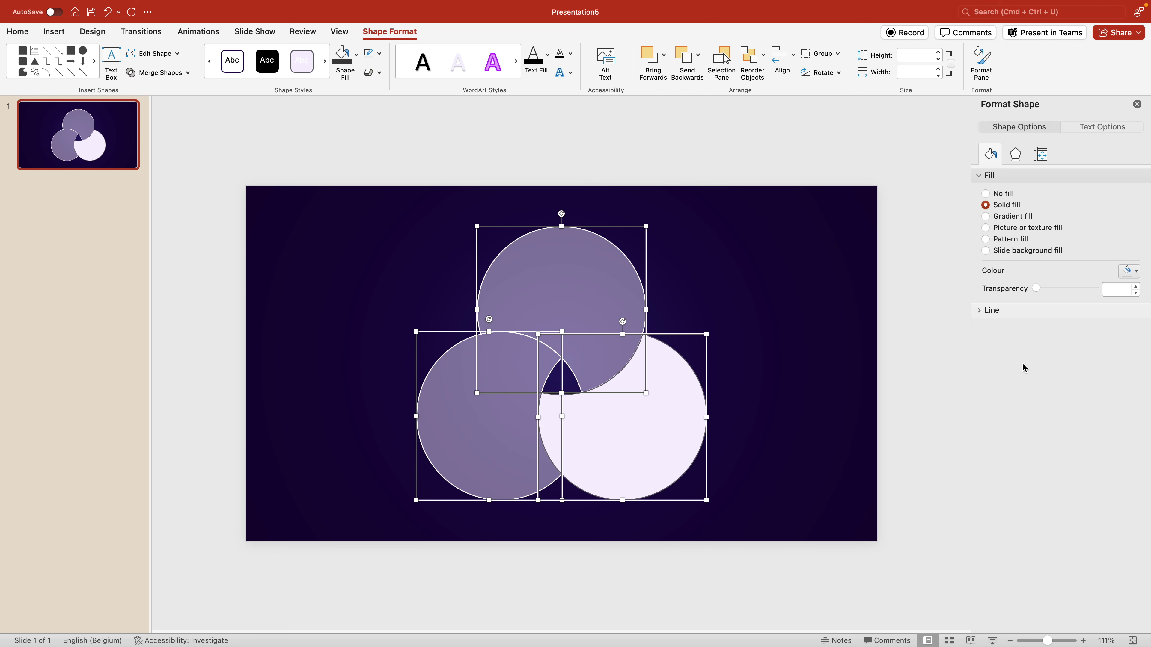
{"action": "left_click", "coordinate": [979, 311]}
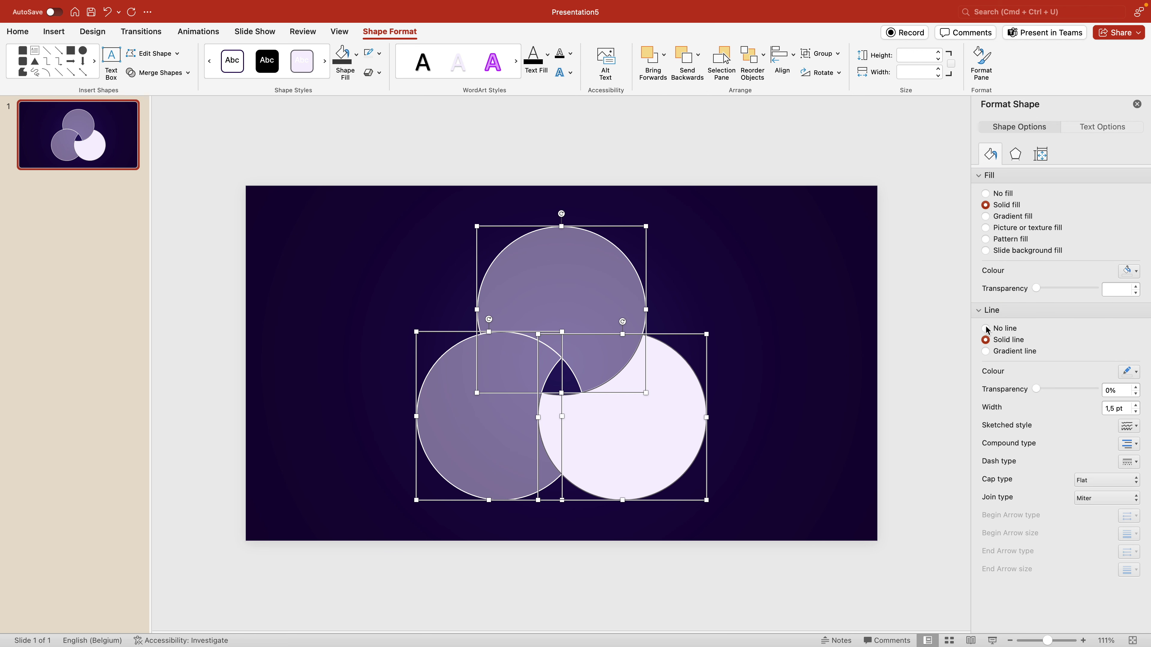
{"action": "left_click", "coordinate": [986, 328]}
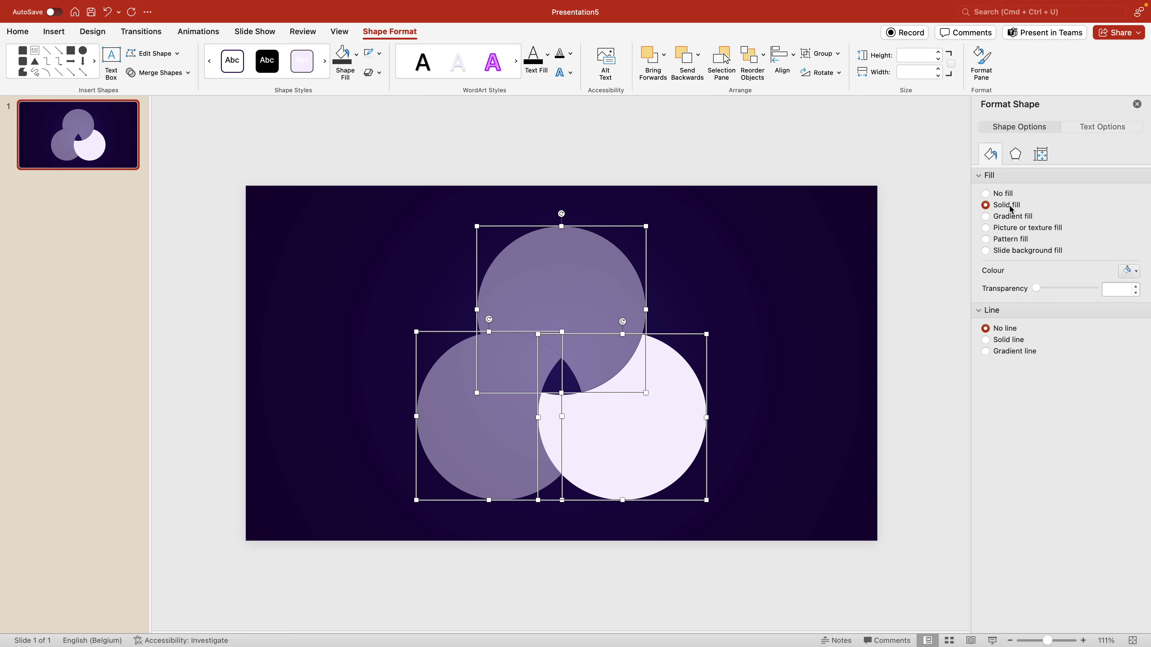
{"action": "left_click", "coordinate": [1130, 271]}
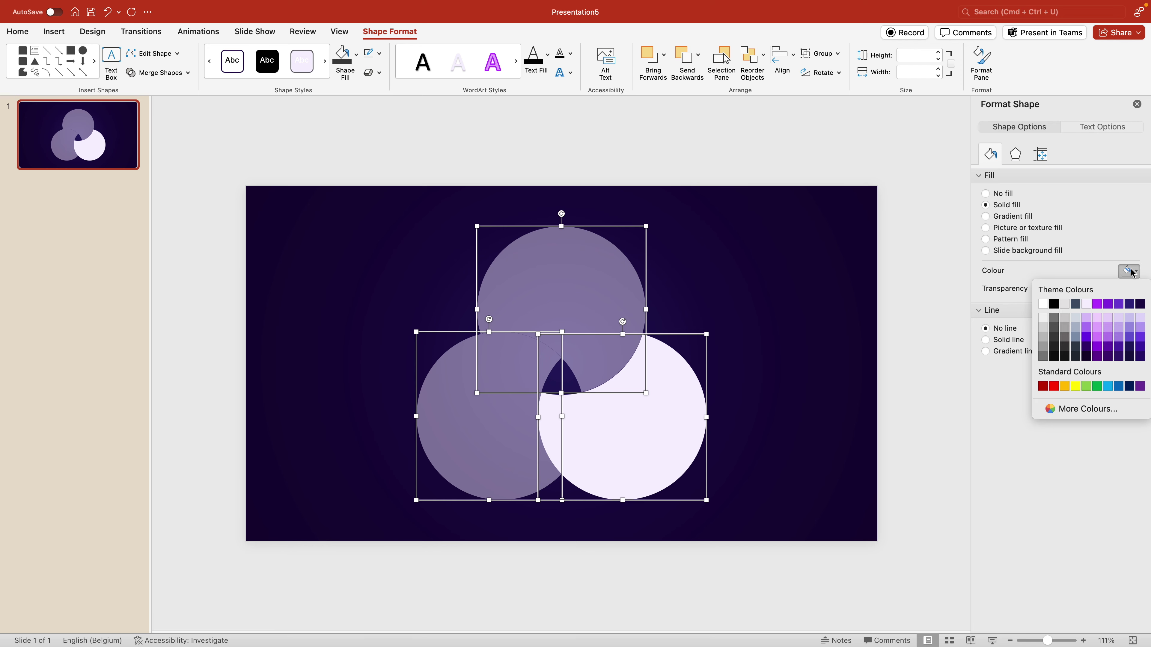
{"action": "left_click", "coordinate": [1107, 305]}
{"action": "left_click", "coordinate": [796, 312]}
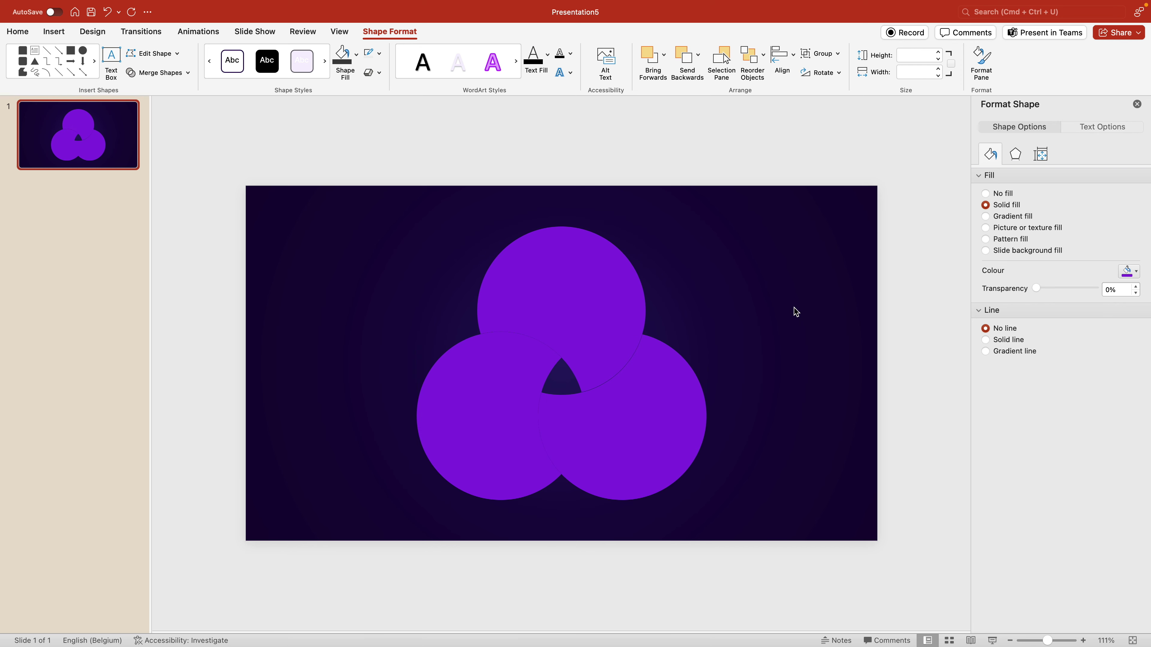
{"action": "left_click", "coordinate": [596, 269]}
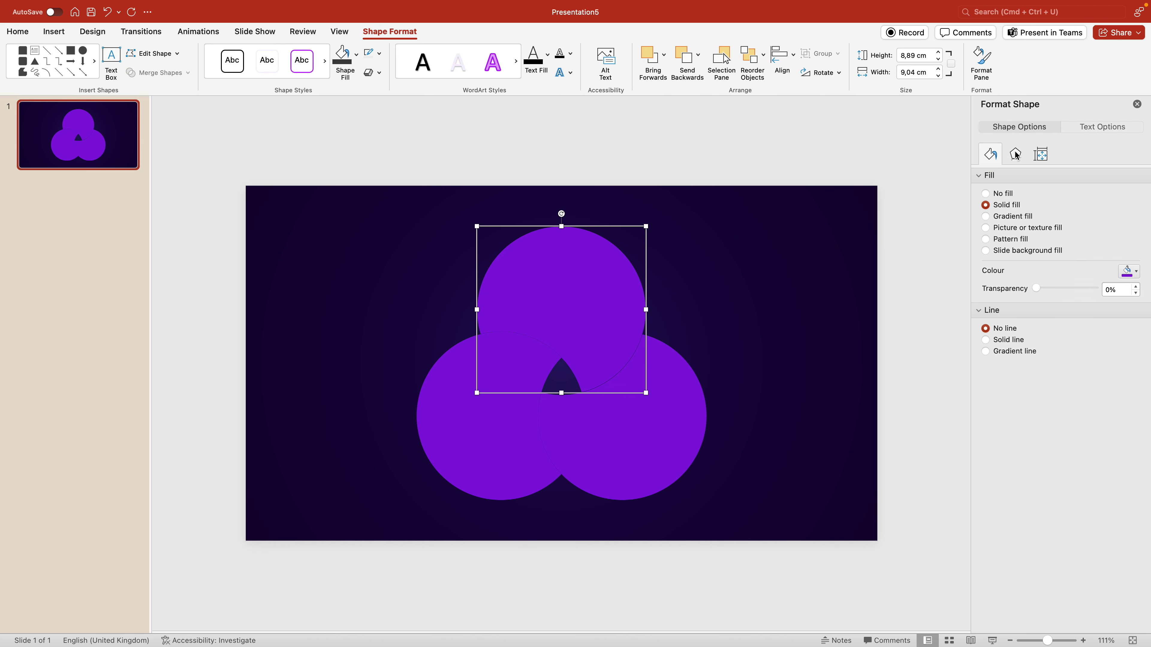
Give the top circle an inner shadow with 30 pt blur in a dark navy colour
{"action": "left_click", "coordinate": [1016, 155]}
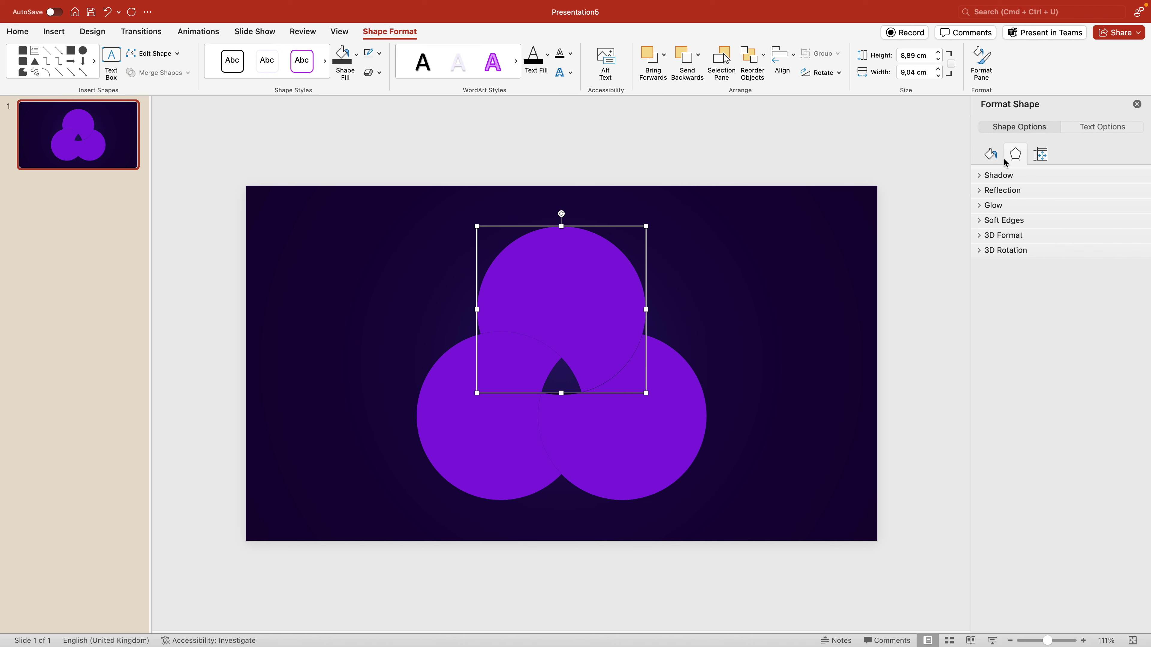
{"action": "left_click", "coordinate": [977, 175]}
{"action": "left_click", "coordinate": [1128, 197]}
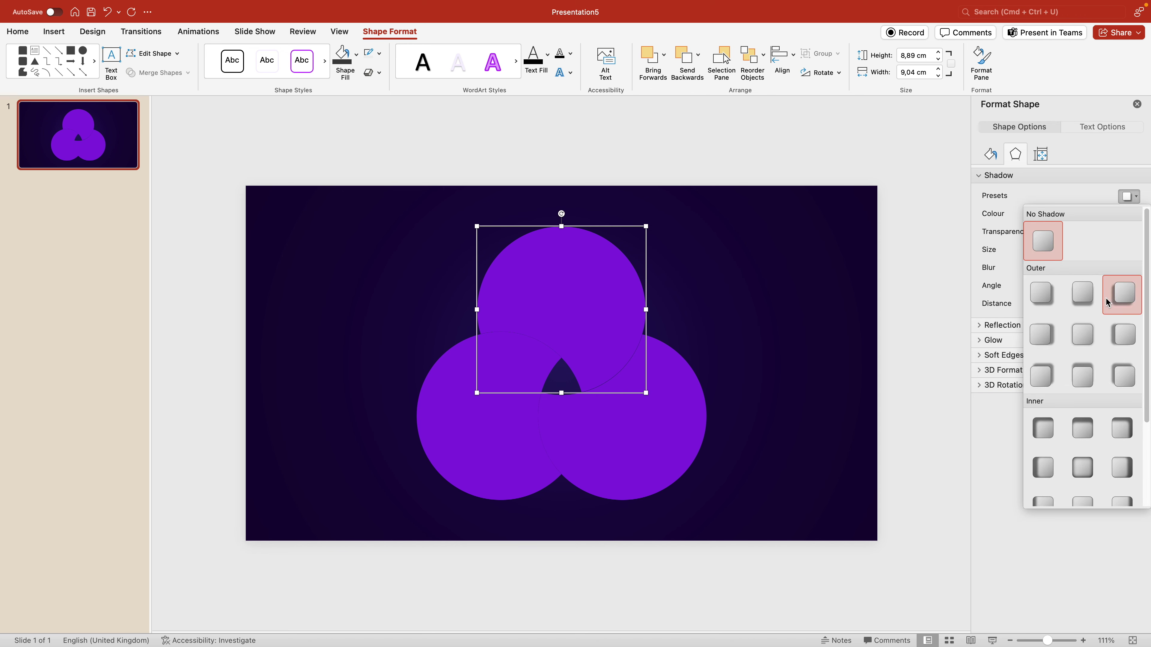
{"action": "left_click", "coordinate": [1092, 469]}
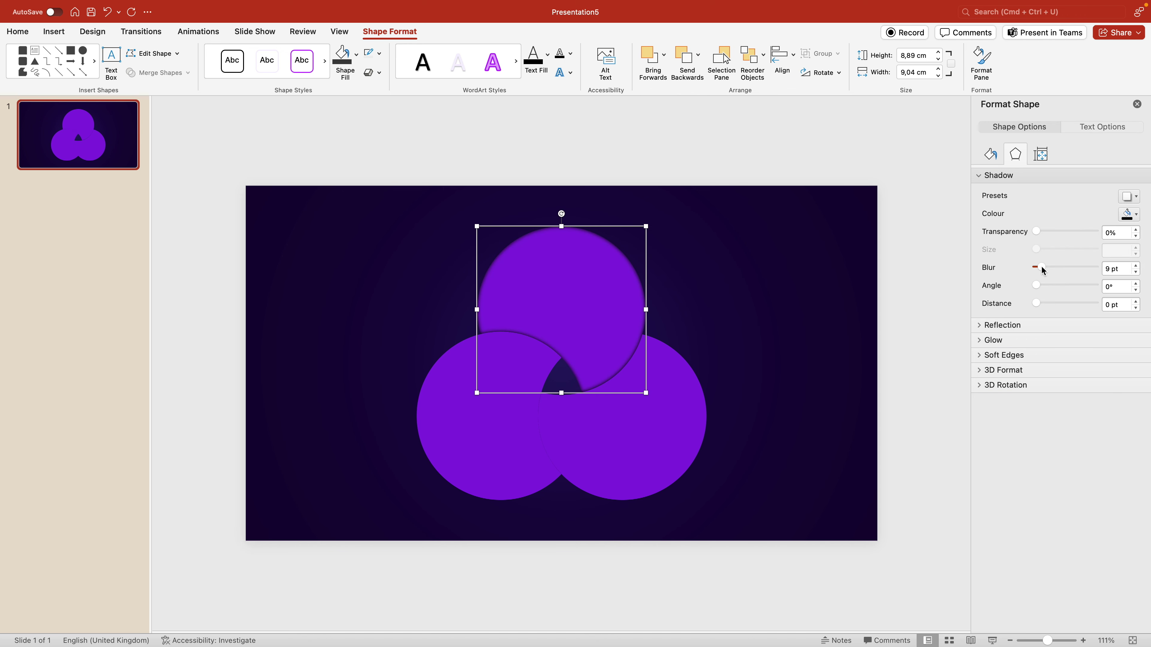
{"action": "left_click_drag", "start_coordinate": [1042, 271], "coordinate": [1054, 271]}
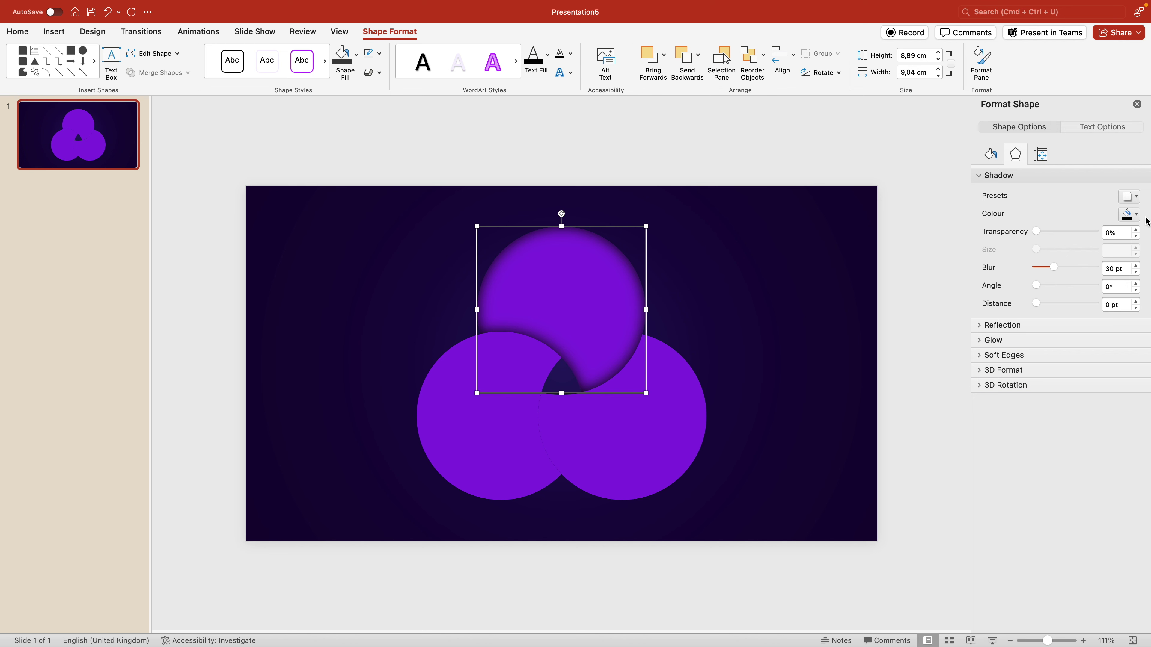
{"action": "left_click", "coordinate": [1130, 216]}
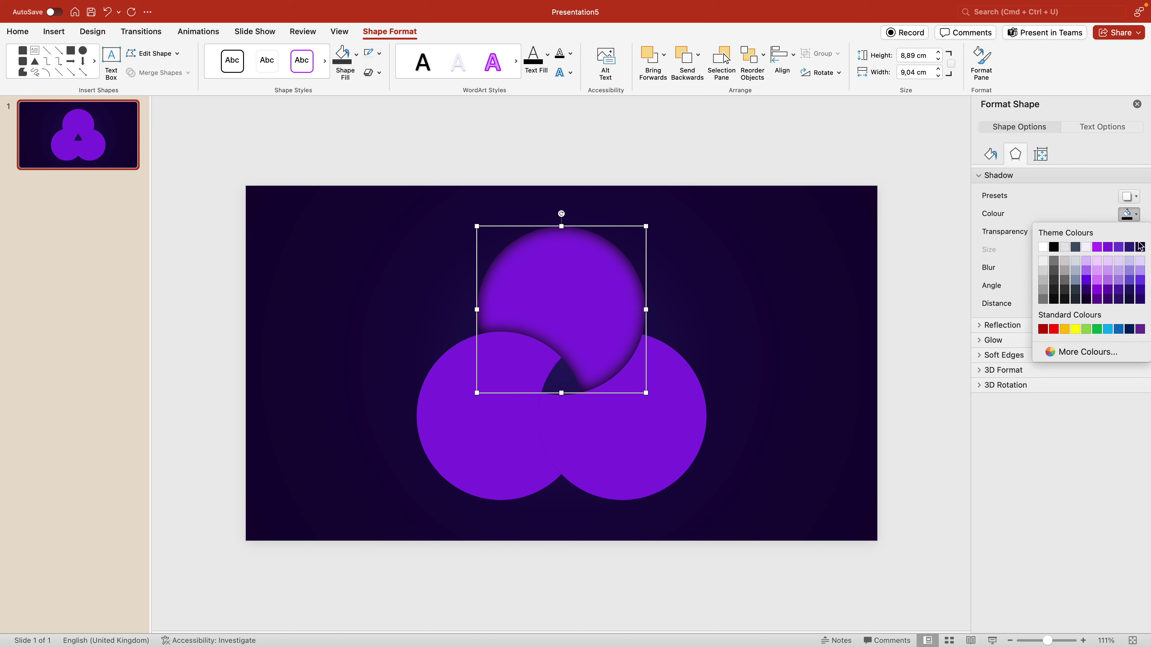
{"action": "left_click", "coordinate": [1139, 248]}
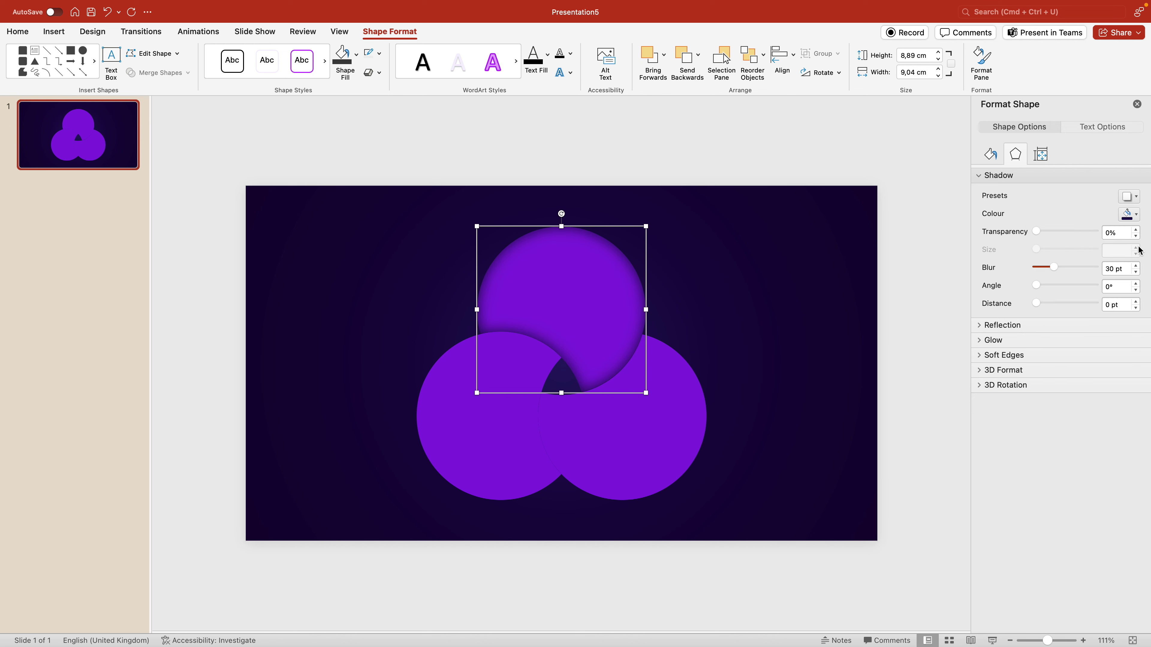
{"action": "left_click", "coordinate": [1129, 215]}
{"action": "left_click", "coordinate": [1130, 299]}
{"action": "left_click", "coordinate": [674, 450]}
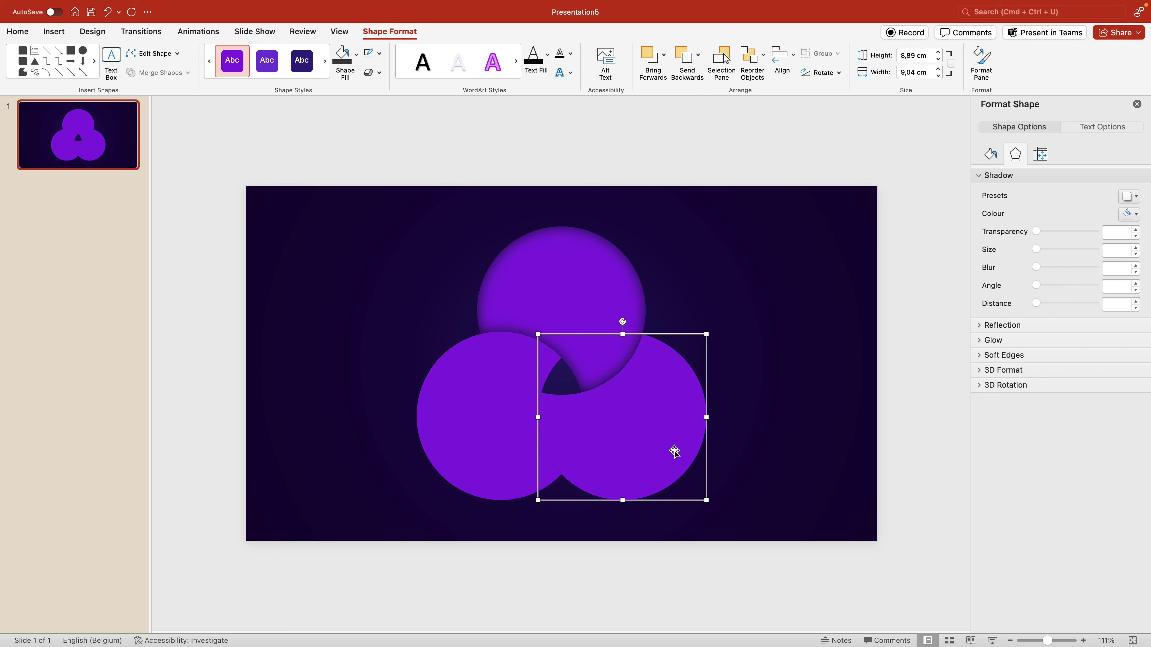
Paste the top circle's shadow style onto the bottom-right and left circles
{"action": "key", "text": "super+shift+v"}
{"action": "left_click", "coordinate": [500, 413]}
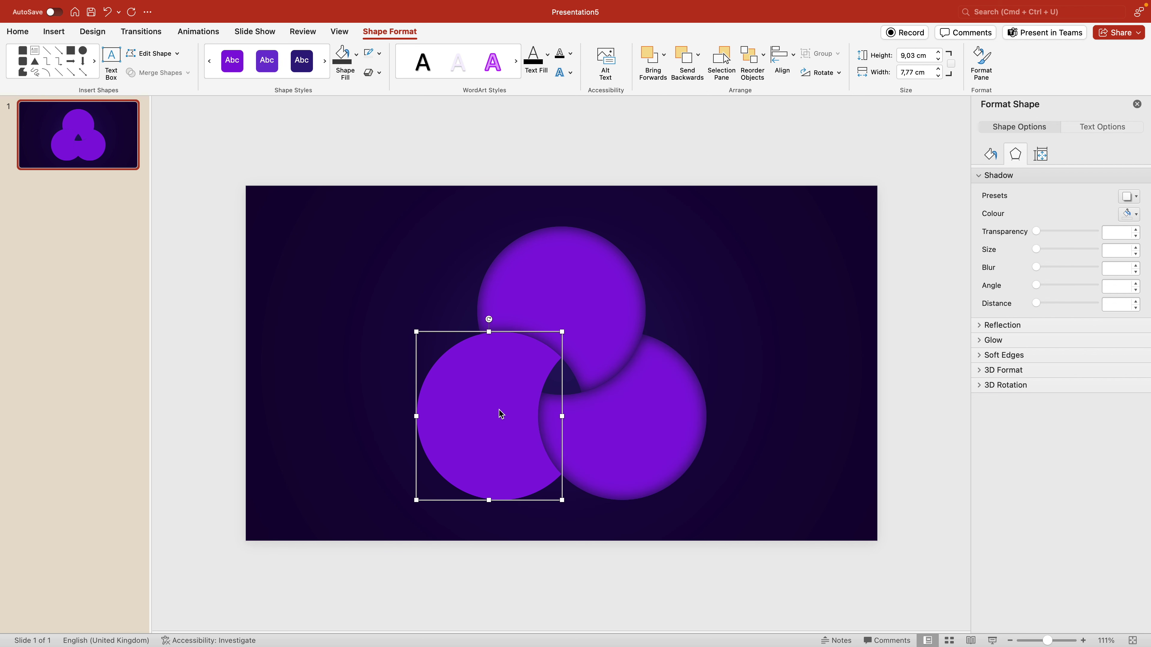
{"action": "key", "text": "super+shift+v"}
Fill the bottom-right circle a lighter purple and the left circle dark indigo
{"action": "left_click", "coordinate": [667, 401]}
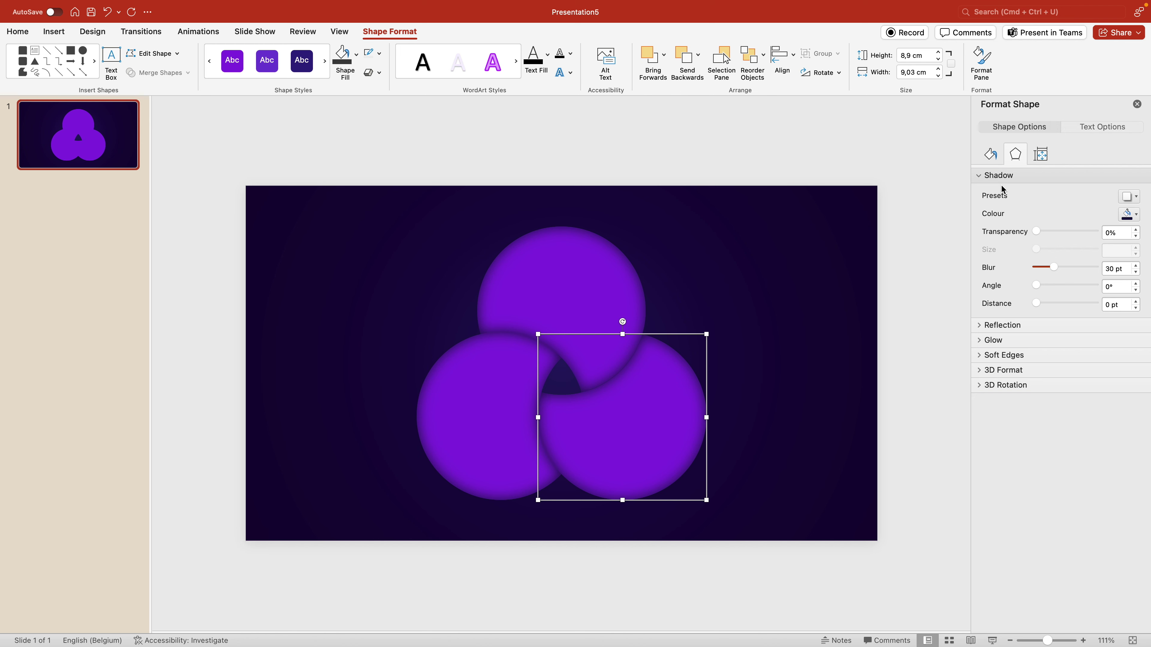
{"action": "left_click", "coordinate": [991, 154]}
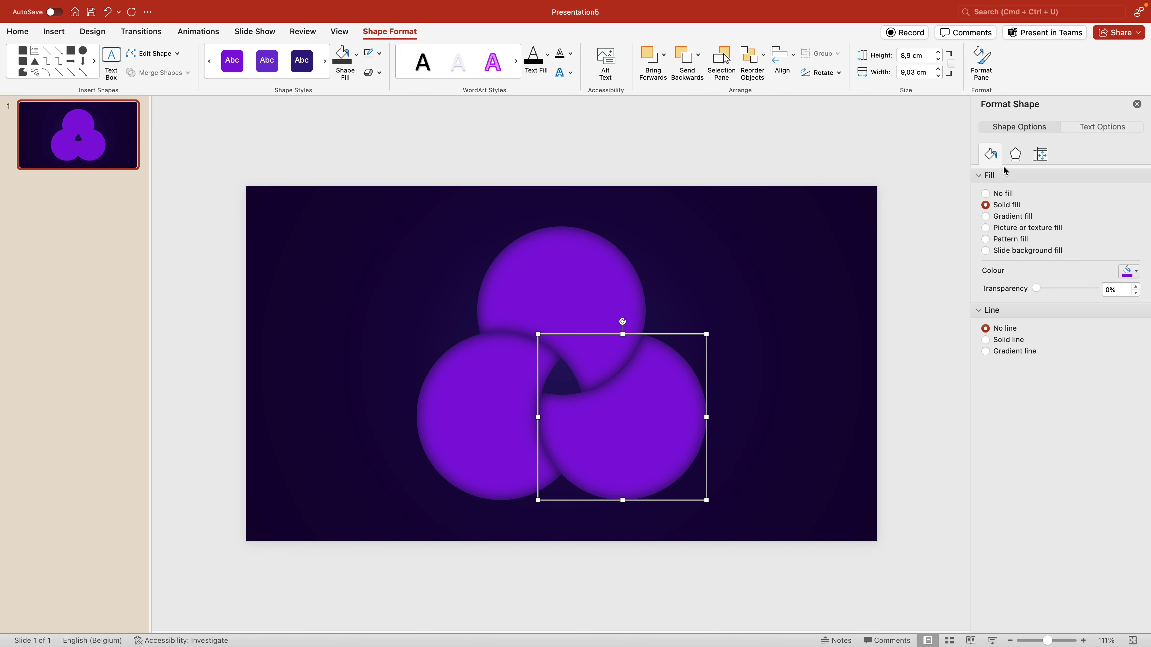
{"action": "left_click", "coordinate": [1128, 271]}
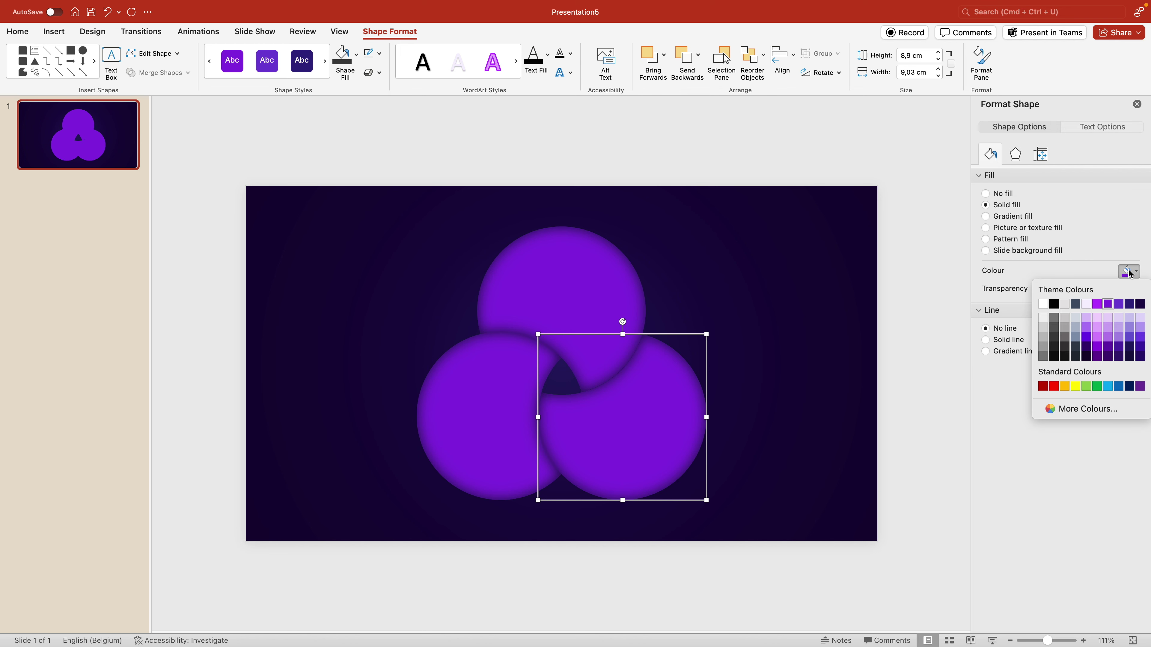
{"action": "left_click", "coordinate": [1119, 308]}
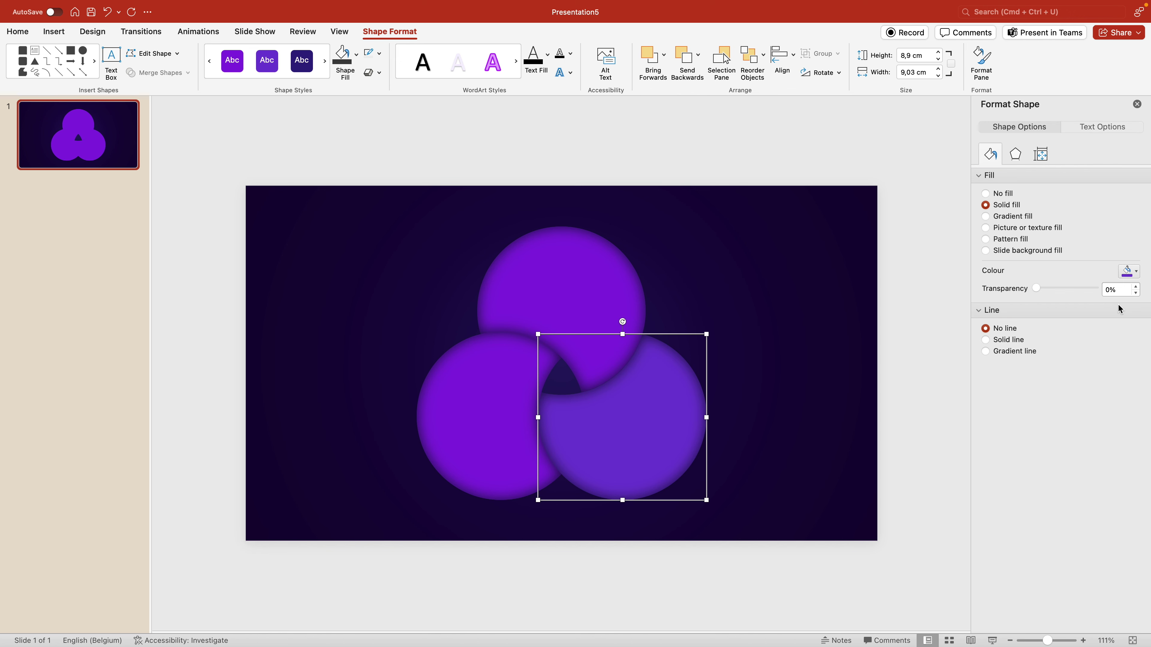
{"action": "left_click", "coordinate": [506, 407]}
{"action": "left_click", "coordinate": [1136, 272]}
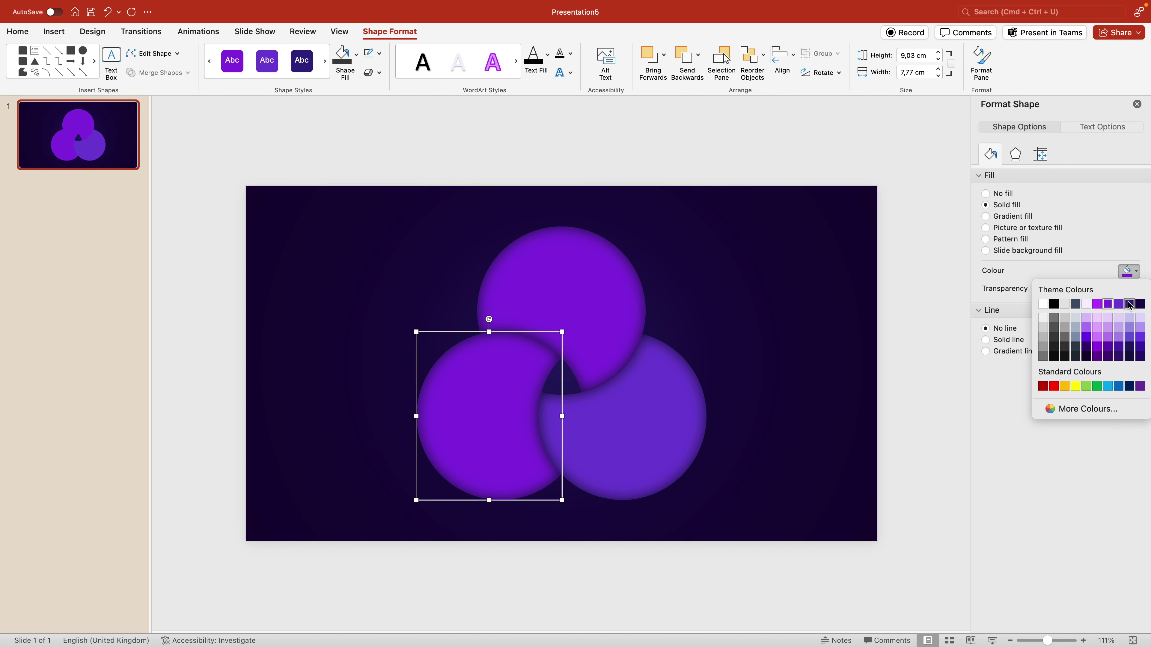
{"action": "left_click", "coordinate": [1128, 304]}
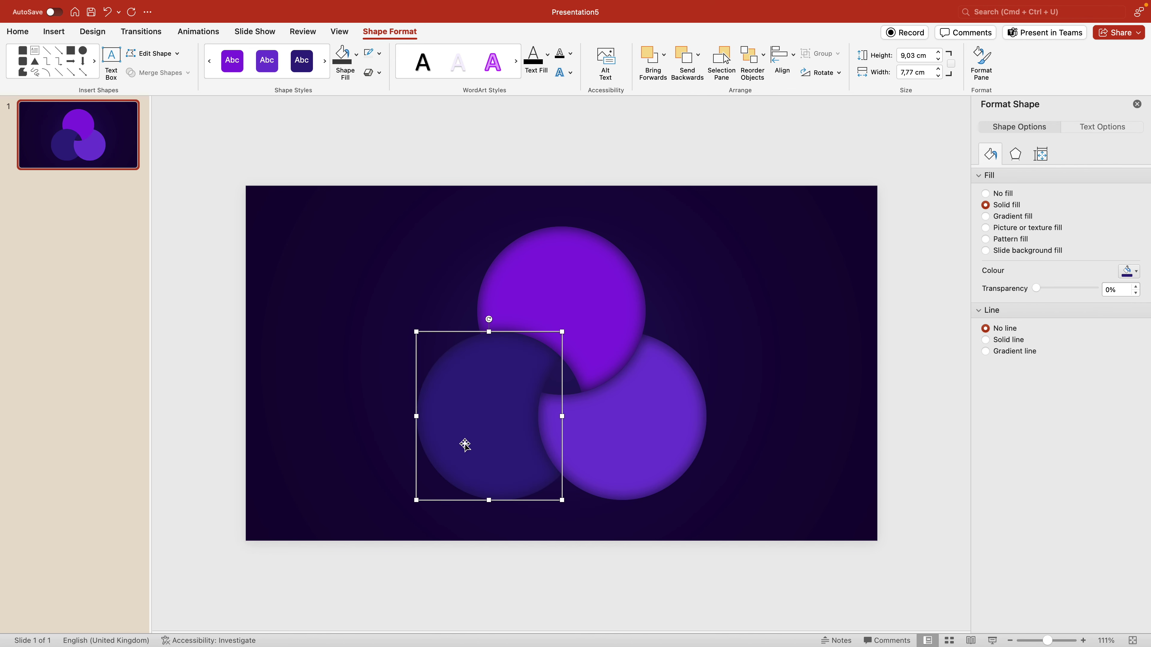
{"action": "left_click", "coordinate": [796, 287]}
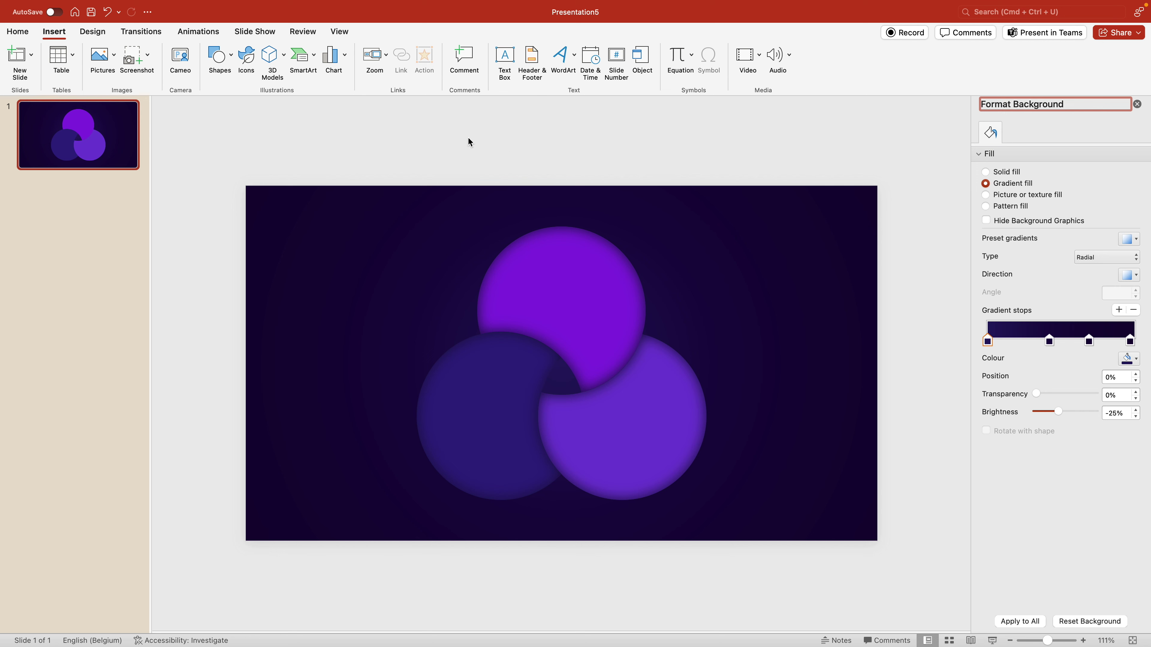
Add a text box reading 01 on the top circle, enlarged and set in Avenir Next
{"action": "left_click", "coordinate": [504, 57]}
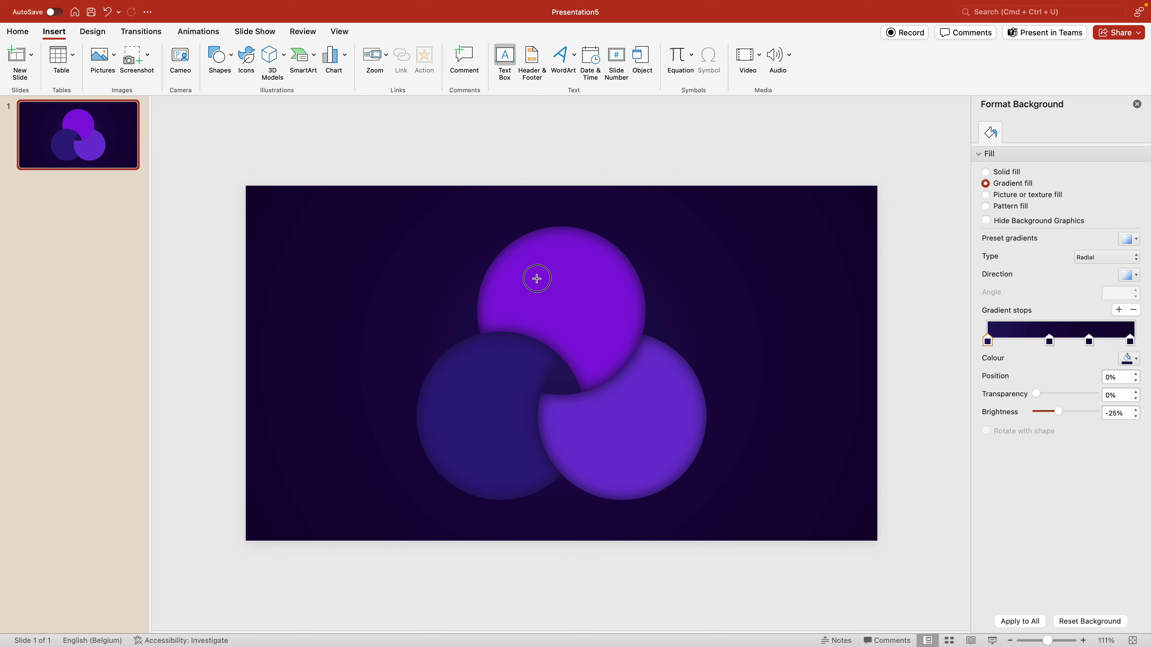
{"action": "left_click_drag", "start_coordinate": [537, 278], "coordinate": [603, 326]}
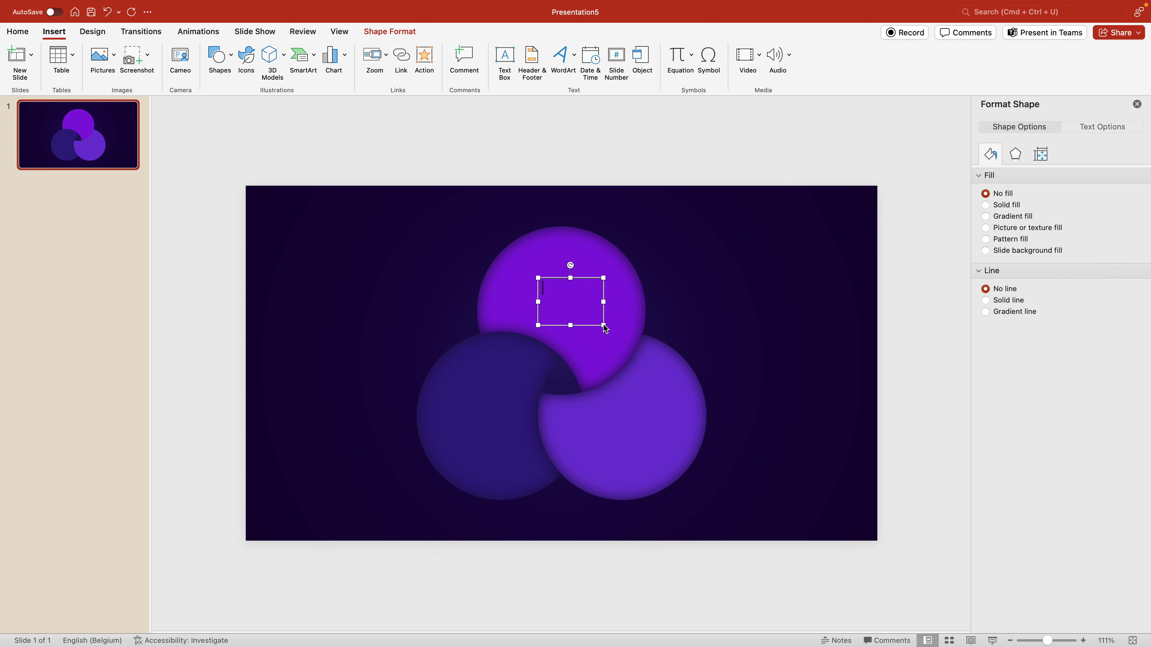
{"action": "type", "text": "01"}
{"action": "key", "text": "super+a"}
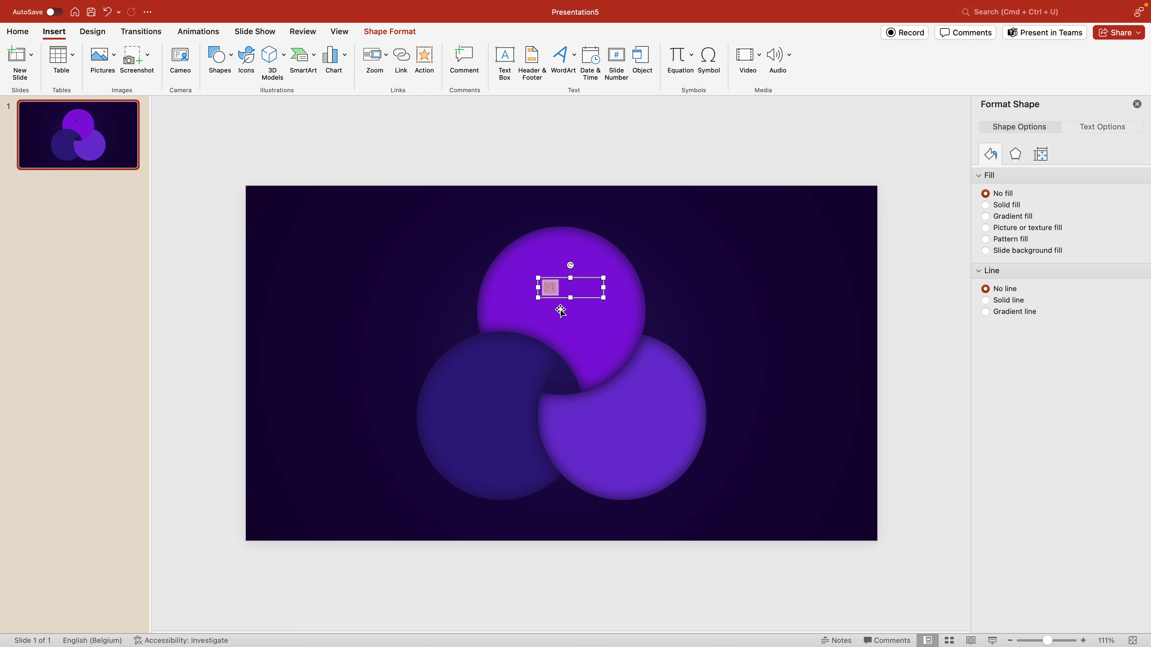
{"action": "left_click", "coordinate": [9, 33]}
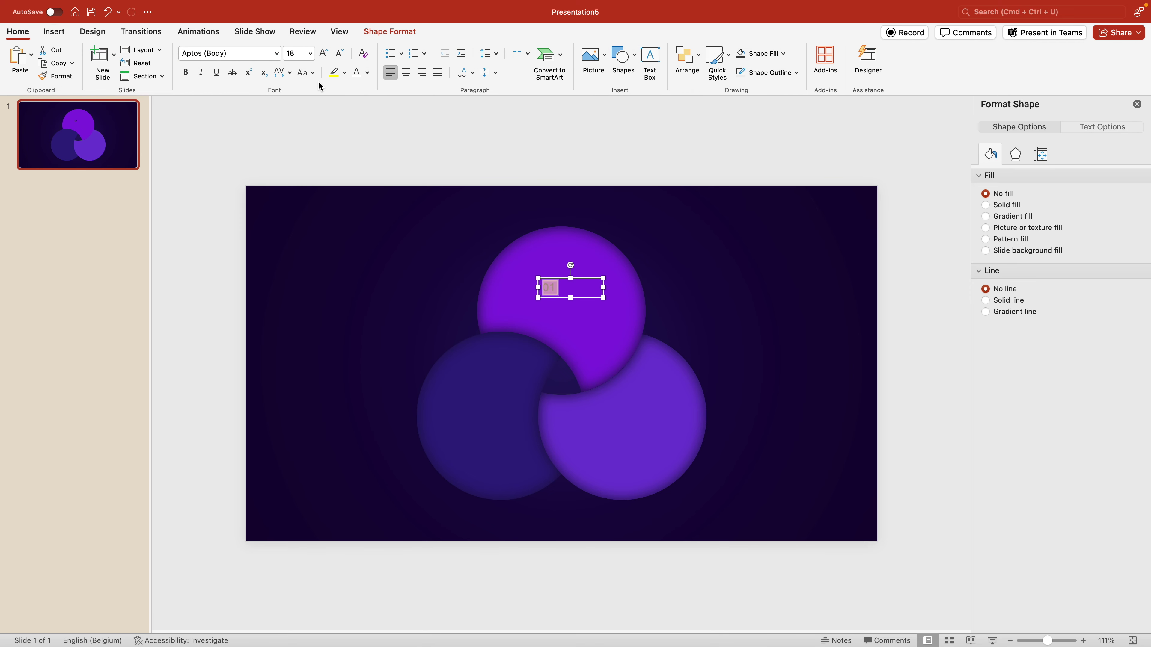
{"action": "left_click", "coordinate": [324, 56]}
{"action": "left_click", "coordinate": [323, 56]}
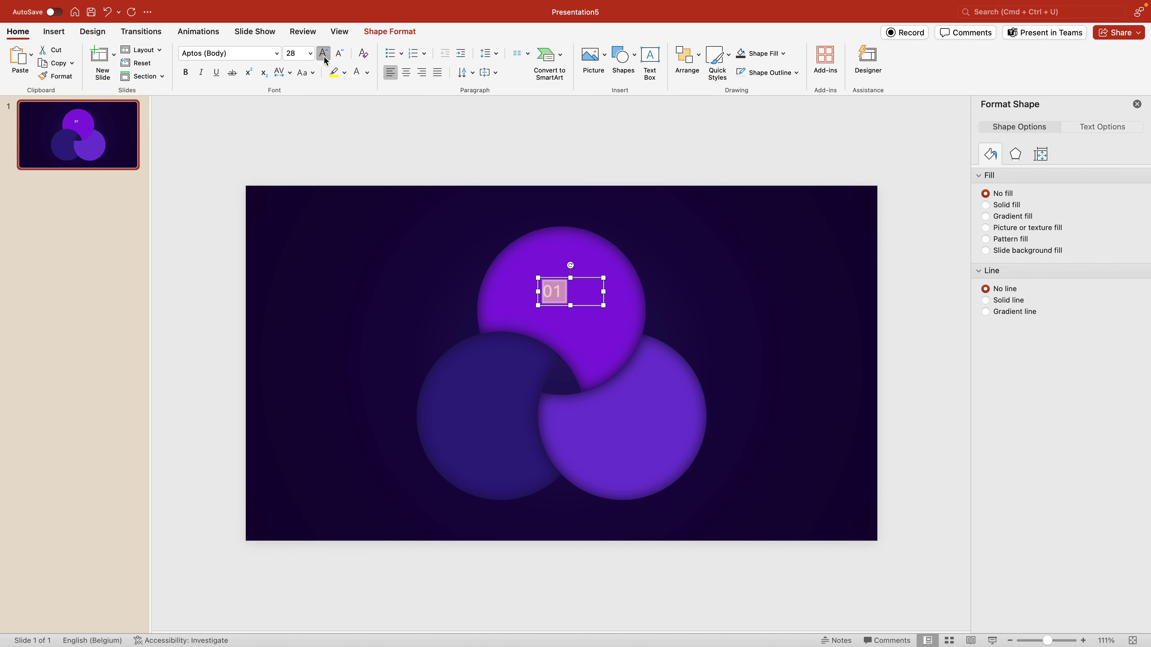
{"action": "left_click", "coordinate": [324, 56]}
{"action": "left_click", "coordinate": [323, 55]}
{"action": "left_click", "coordinate": [233, 54]}
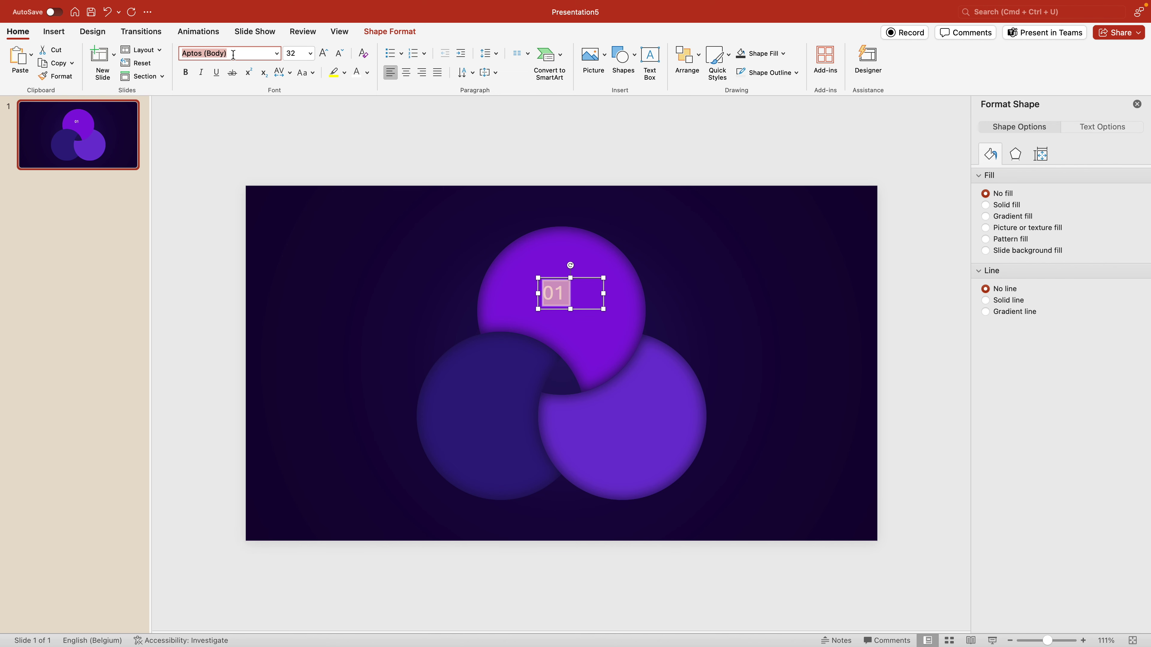
{"action": "type", "text": "Avenir"}
{"action": "key", "text": "Return"}
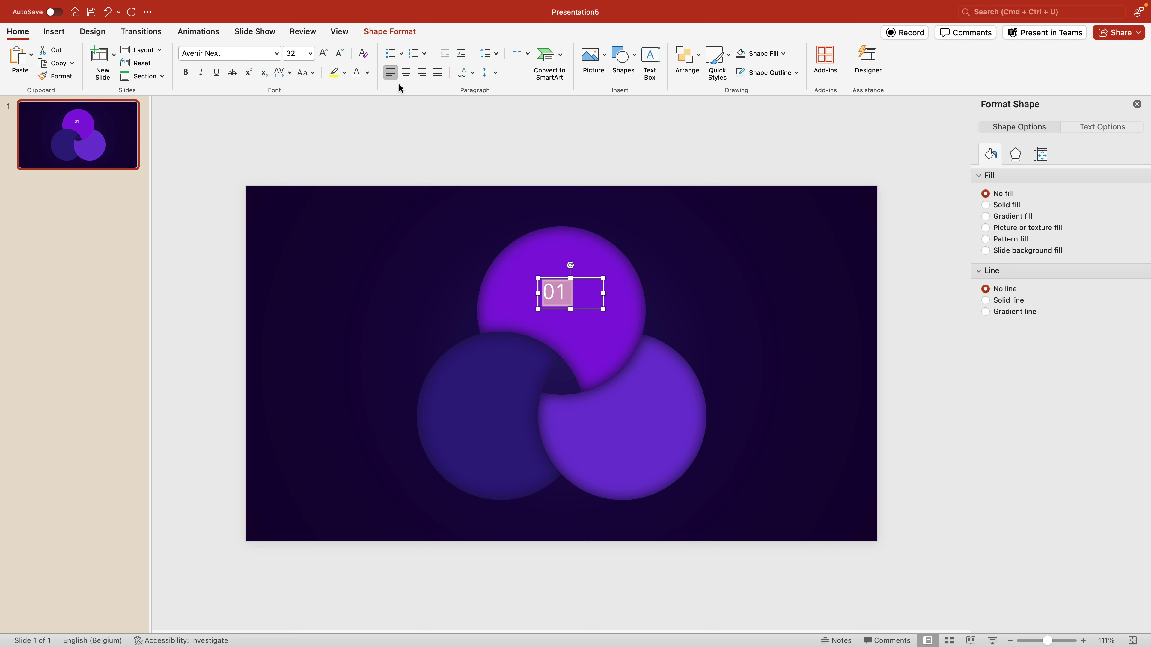
Centre the 01 label, make it bold, and narrow its text box
{"action": "left_click", "coordinate": [406, 72]}
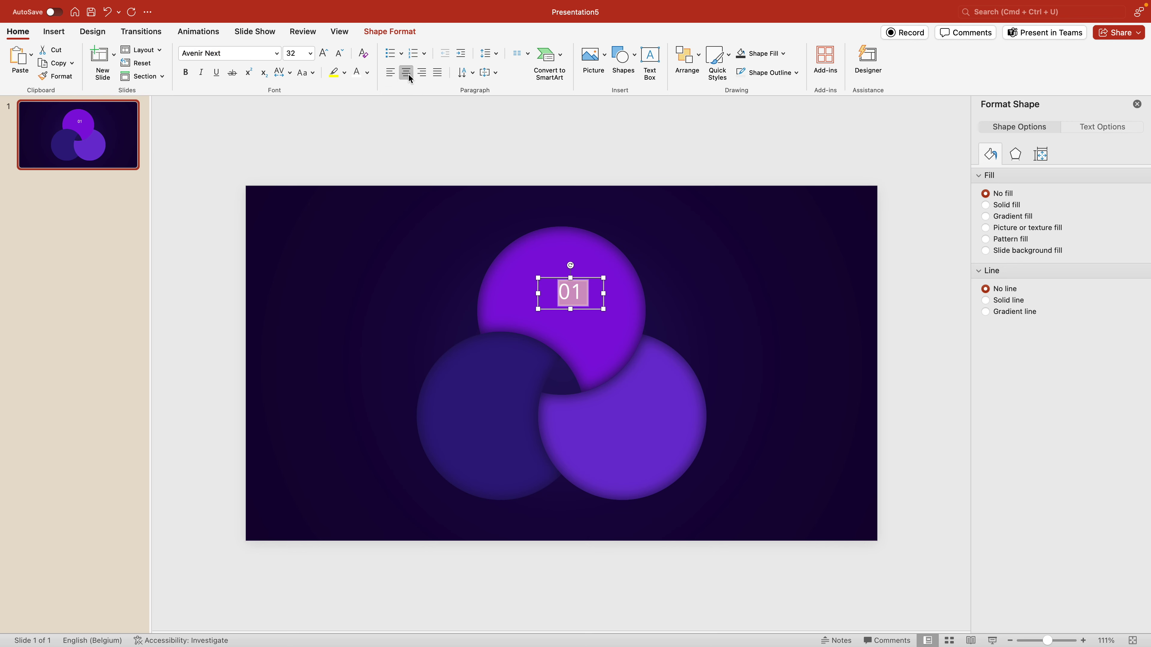
{"action": "left_click", "coordinate": [278, 53]}
{"action": "mouse_move", "coordinate": [292, 157]}
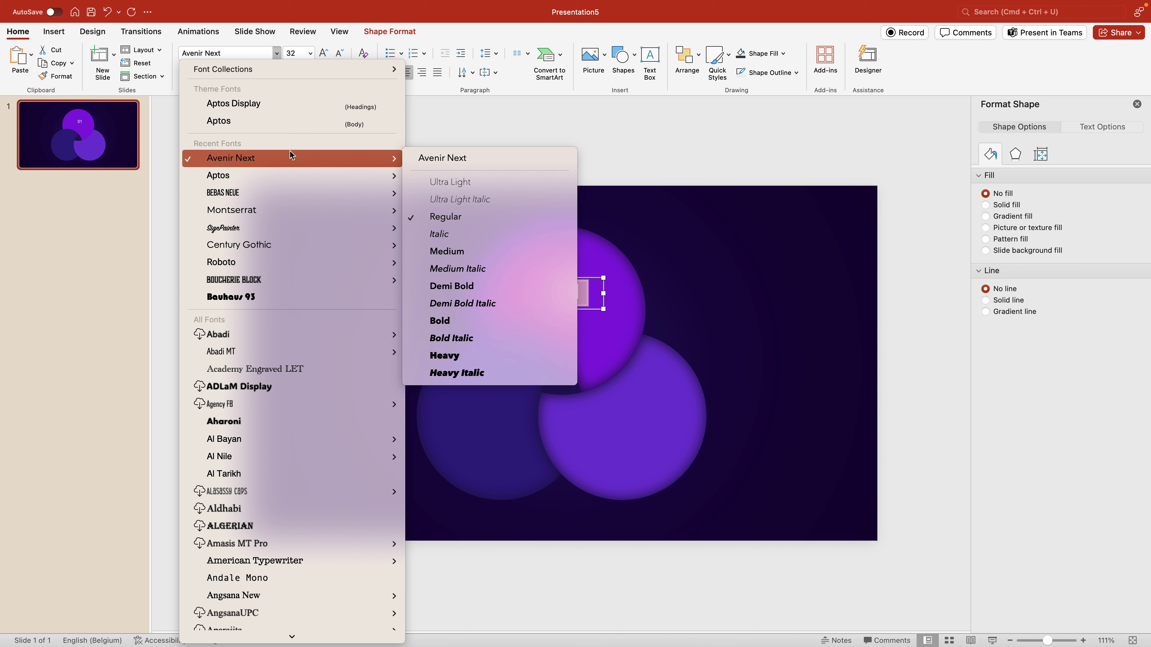
{"action": "left_click", "coordinate": [463, 325]}
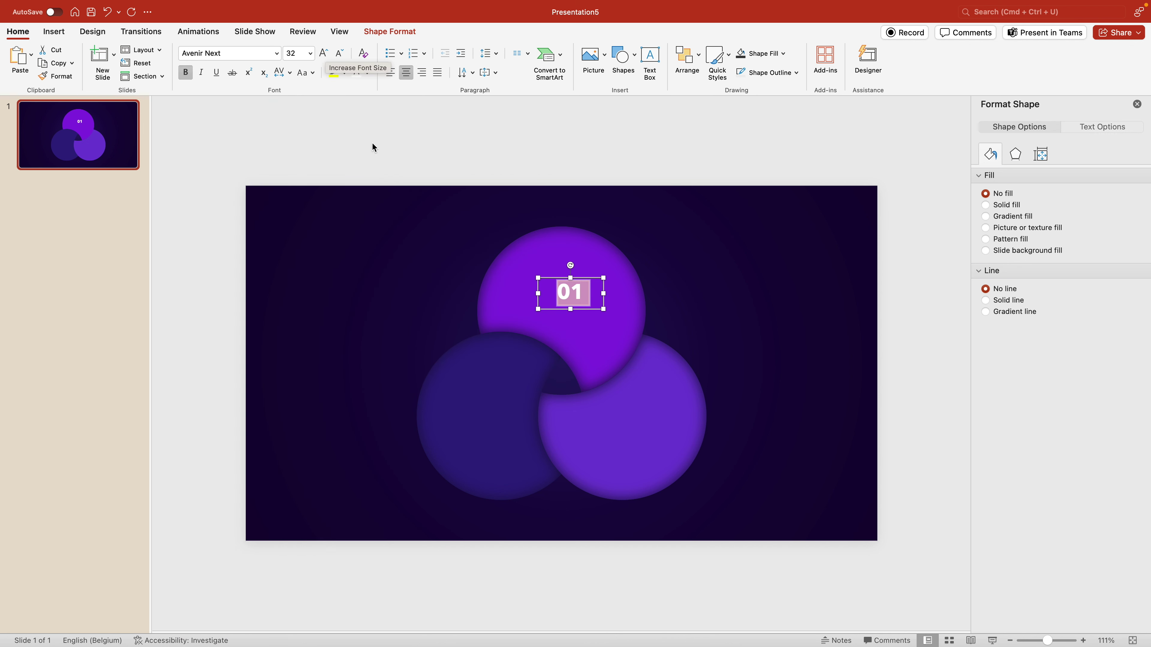
{"action": "left_click_drag", "start_coordinate": [602, 294], "coordinate": [578, 277]}
{"action": "key", "text": "super+z"}
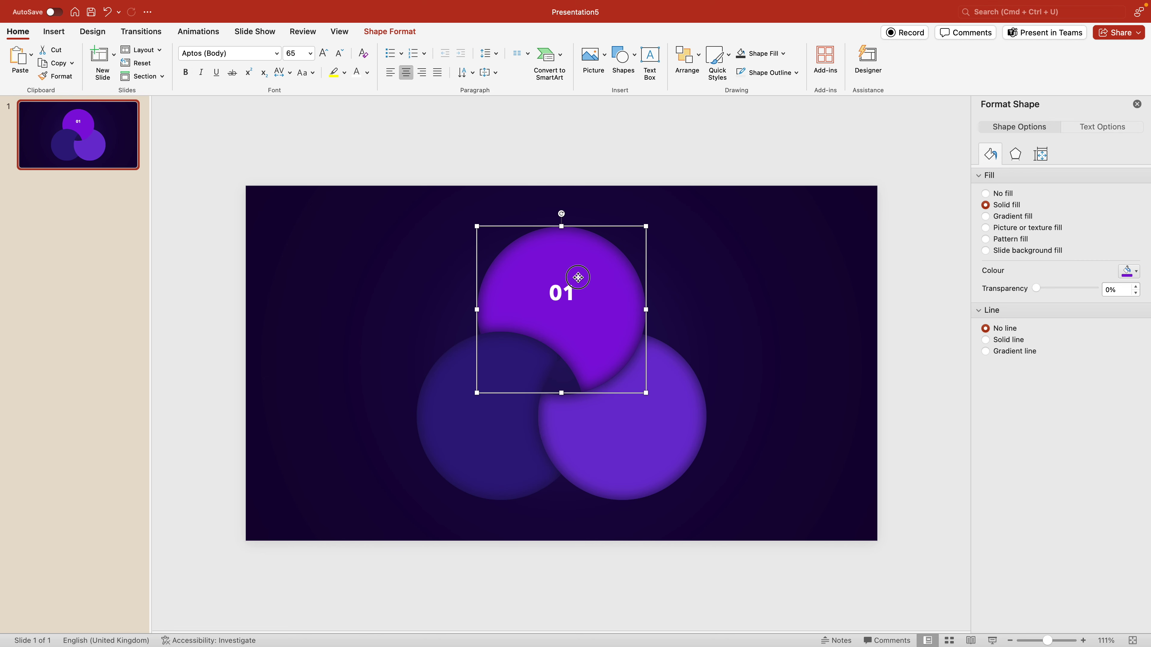
{"action": "key", "text": "super+z"}
{"action": "key", "text": "super+y"}
{"action": "left_click", "coordinate": [572, 284]}
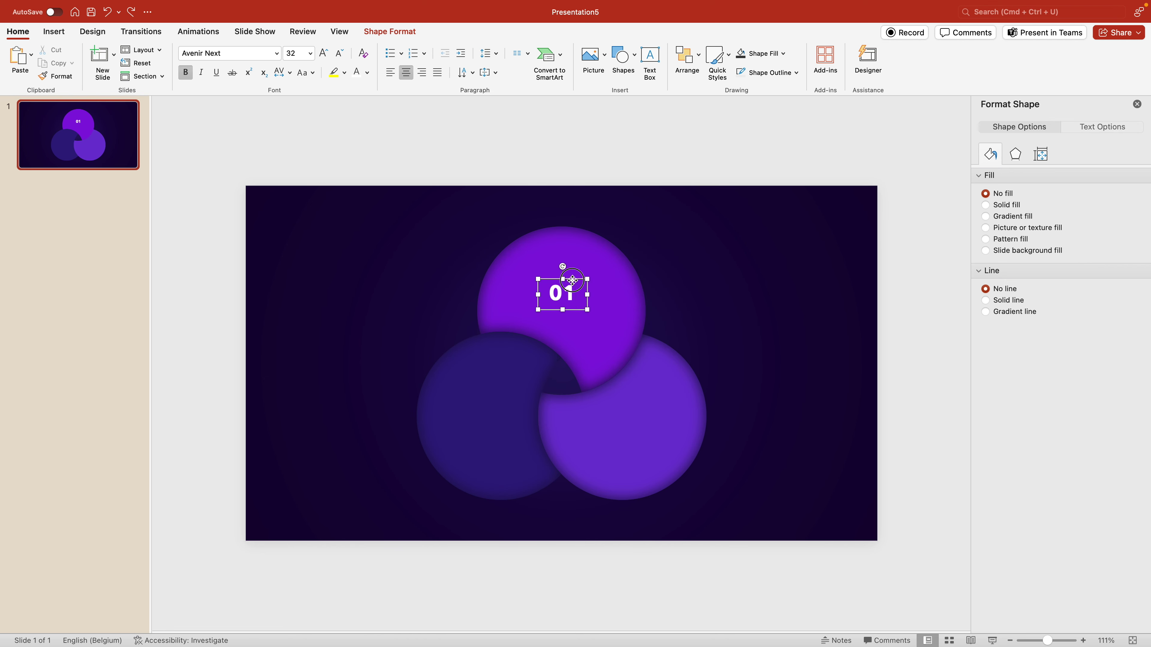
Copy the 01 label into the lower-right circle and change it to 02
{"action": "left_click_drag", "start_coordinate": [572, 281], "coordinate": [647, 416]}
{"action": "left_click", "coordinate": [647, 418]}
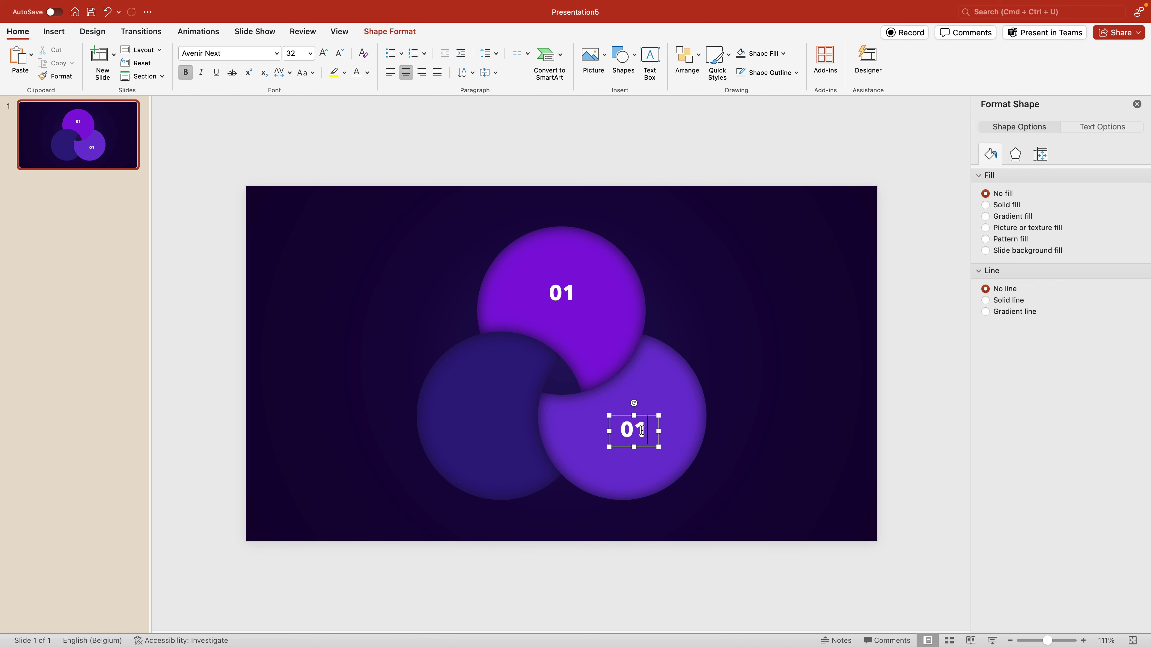
{"action": "key", "text": "BackSpace"}
{"action": "type", "text": "2"}
Copy the 02 label into the left circle and change it to 03
{"action": "left_click", "coordinate": [647, 417]}
{"action": "left_click_drag", "start_coordinate": [647, 417], "coordinate": [500, 404]}
{"action": "left_click", "coordinate": [494, 418]}
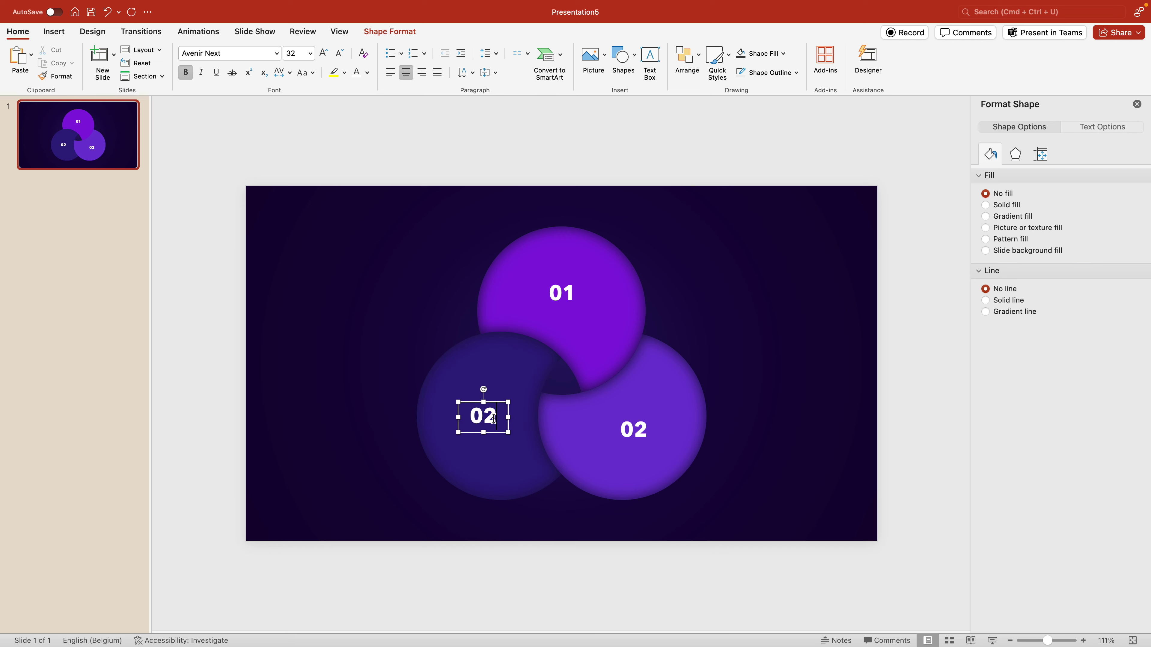
{"action": "key", "text": "BackSpace"}
{"action": "type", "text": "3"}
Nudge the 02 and 03 labels so each is centred in its circle
{"action": "left_click", "coordinate": [645, 414]}
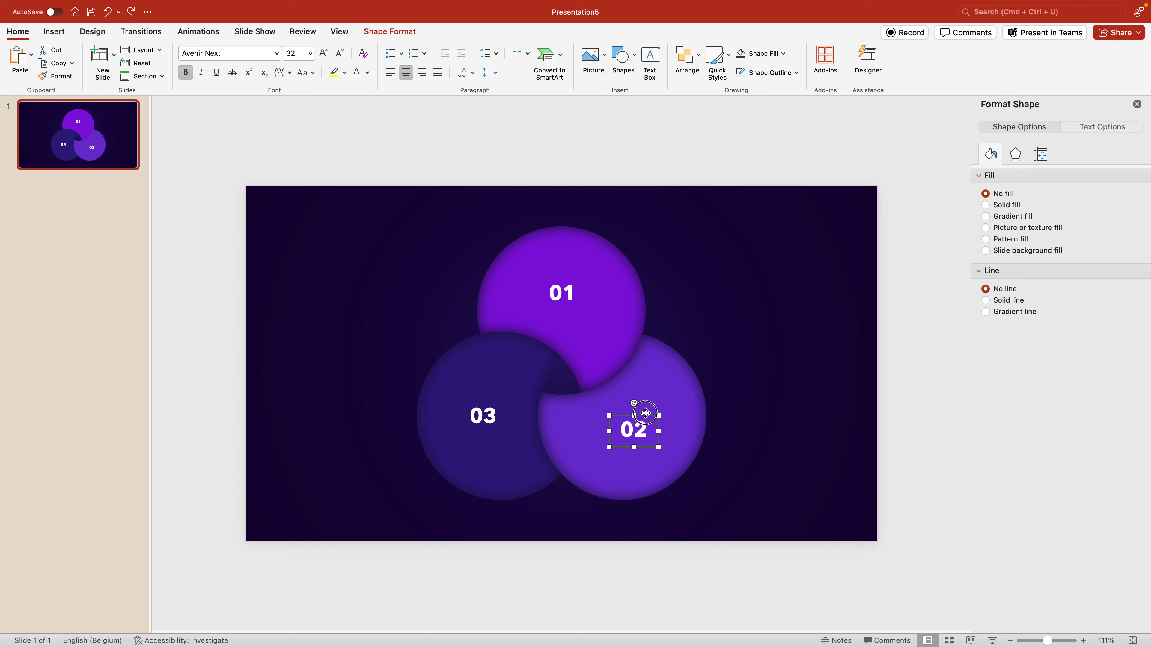
{"action": "left_click_drag", "start_coordinate": [645, 413], "coordinate": [635, 407]}
{"action": "left_click", "coordinate": [489, 427]}
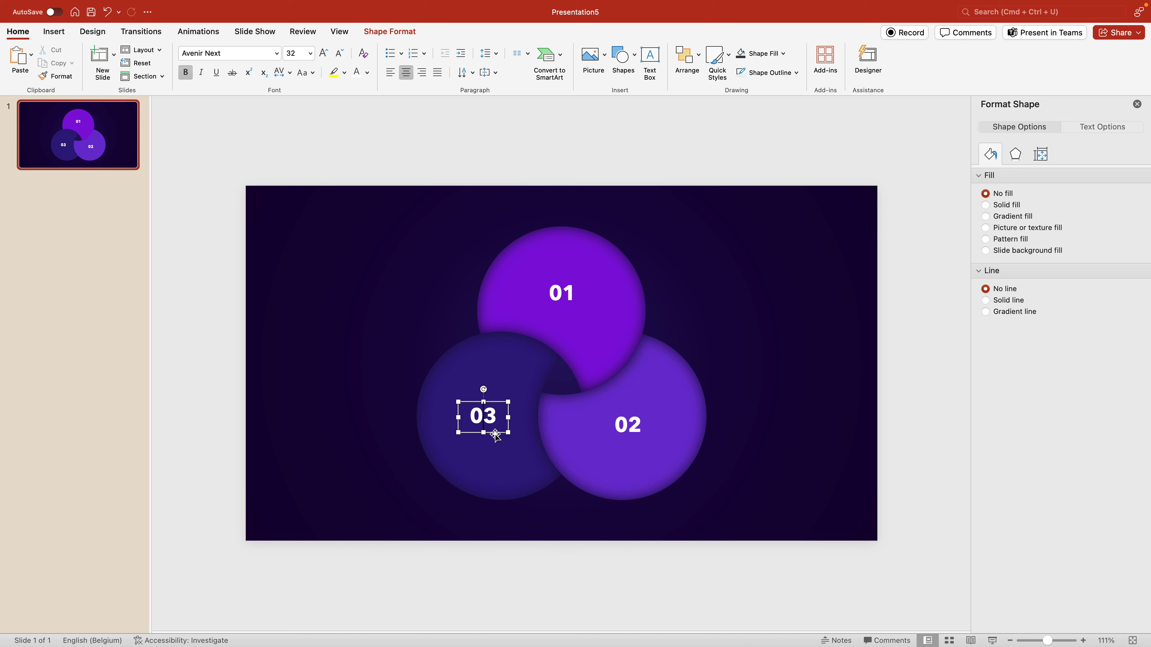
{"action": "left_click_drag", "start_coordinate": [495, 435], "coordinate": [501, 435]}
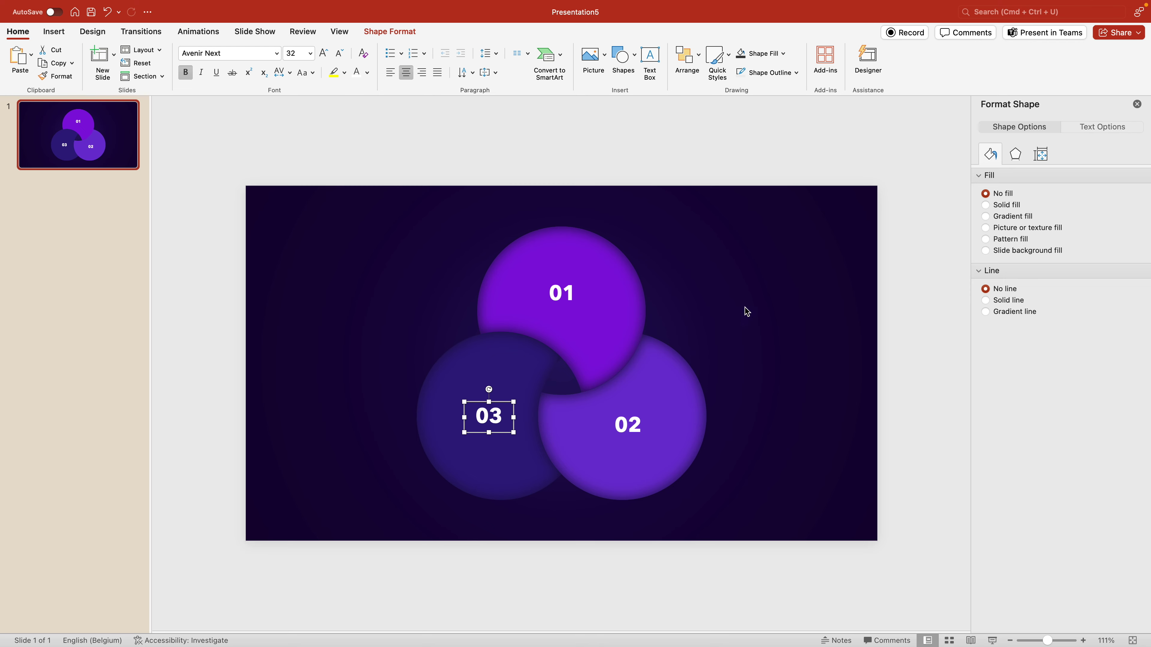
{"action": "left_click", "coordinate": [774, 312]}
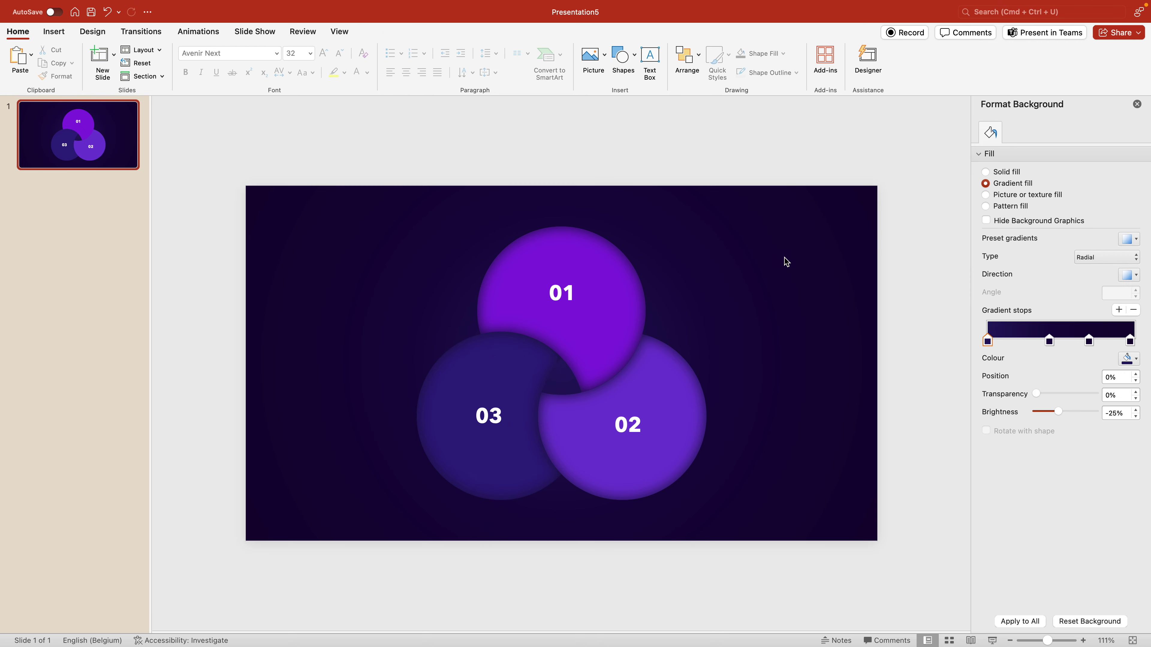
Move all three circles and their labels to the right and group them
{"action": "left_click_drag", "start_coordinate": [825, 185], "coordinate": [362, 585]}
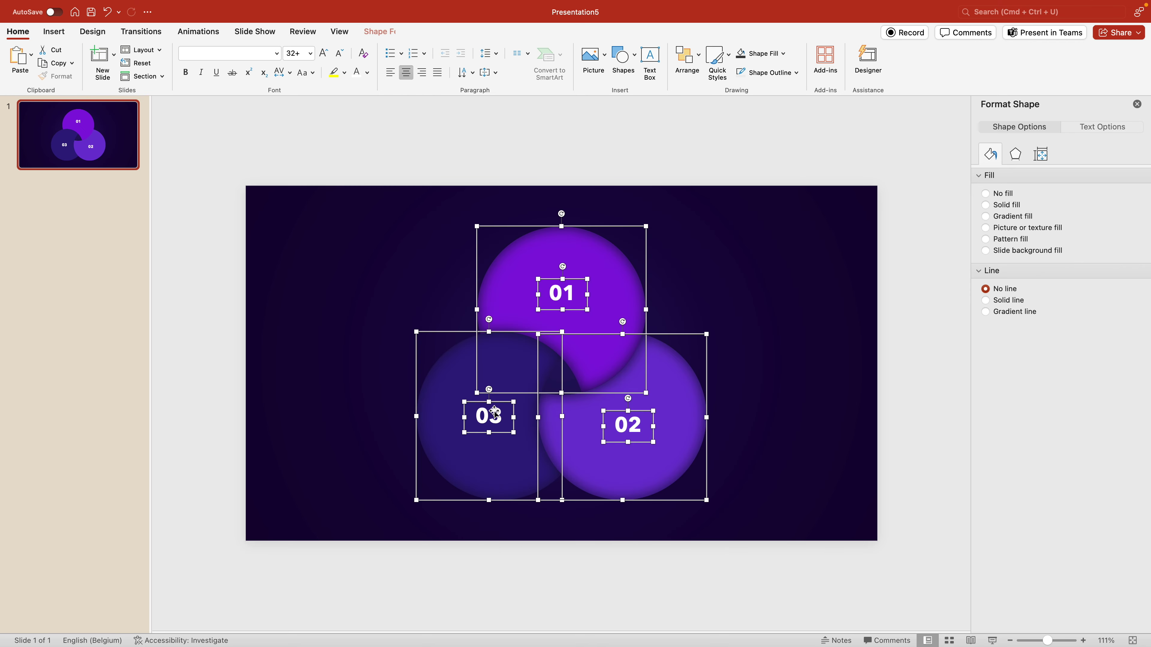
{"action": "left_click_drag", "start_coordinate": [516, 357], "coordinate": [630, 364]}
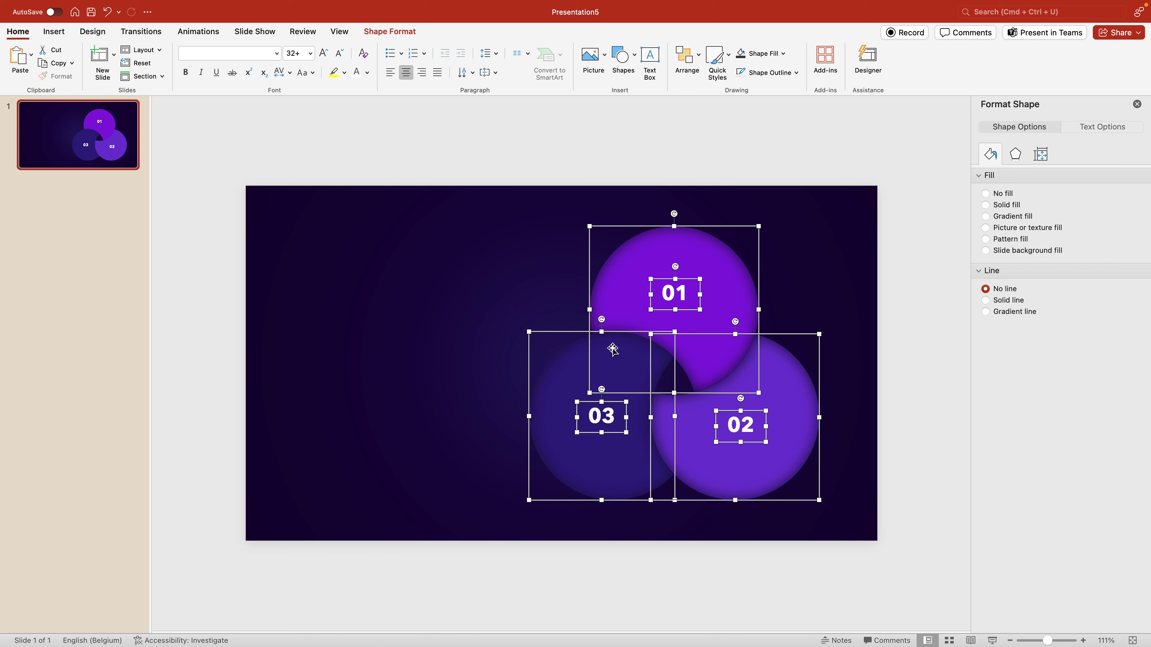
{"action": "key", "text": "super+alt+g"}
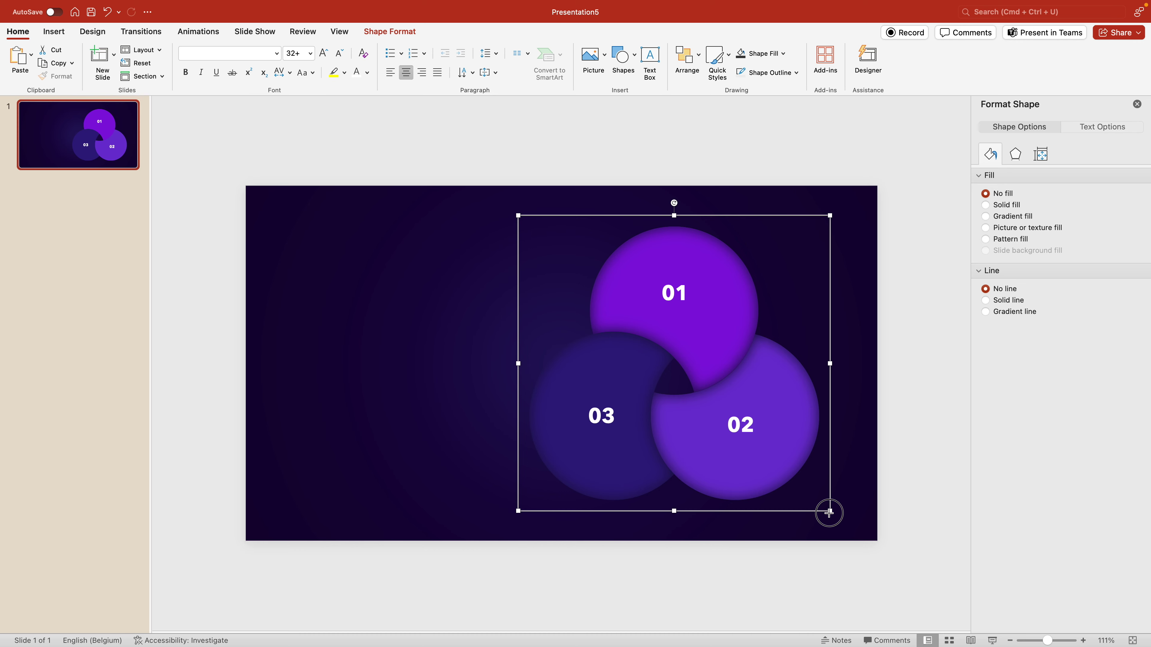
{"action": "left_click_drag", "start_coordinate": [828, 511], "coordinate": [760, 459]}
{"action": "key", "text": "super+z"}
{"action": "key", "text": "super+z"}
Ungroup the diagram and pair each circle with its own number label
{"action": "right_click", "coordinate": [733, 341]}
{"action": "mouse_move", "coordinate": [861, 394]}
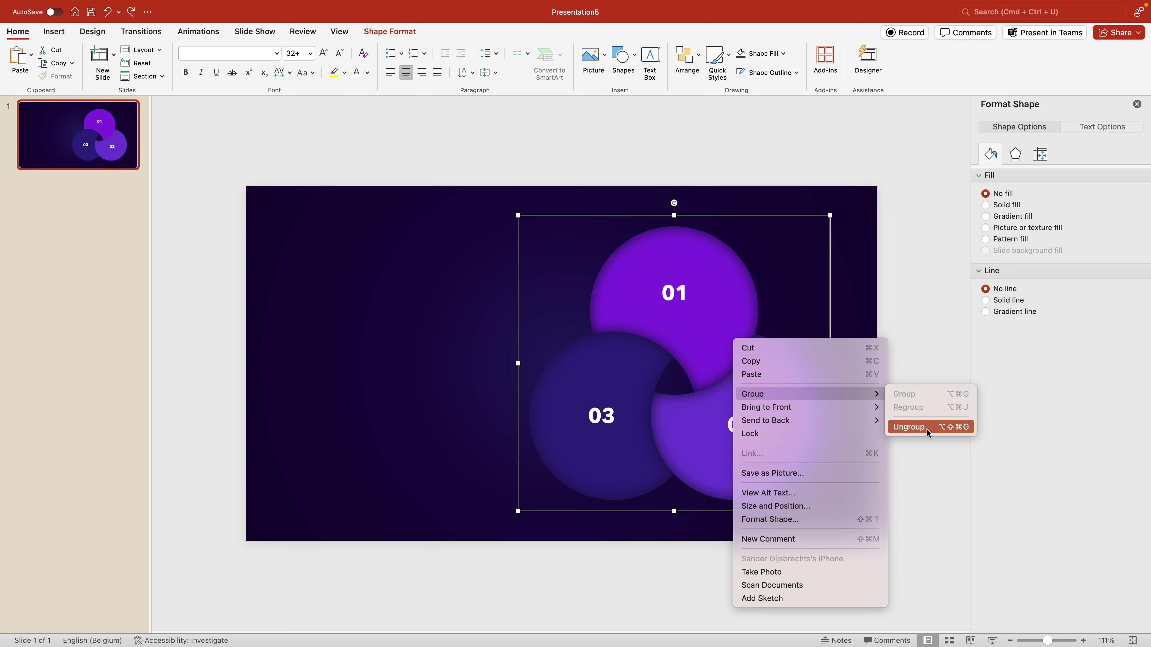
{"action": "left_click", "coordinate": [924, 426]}
{"action": "left_click", "coordinate": [899, 397]}
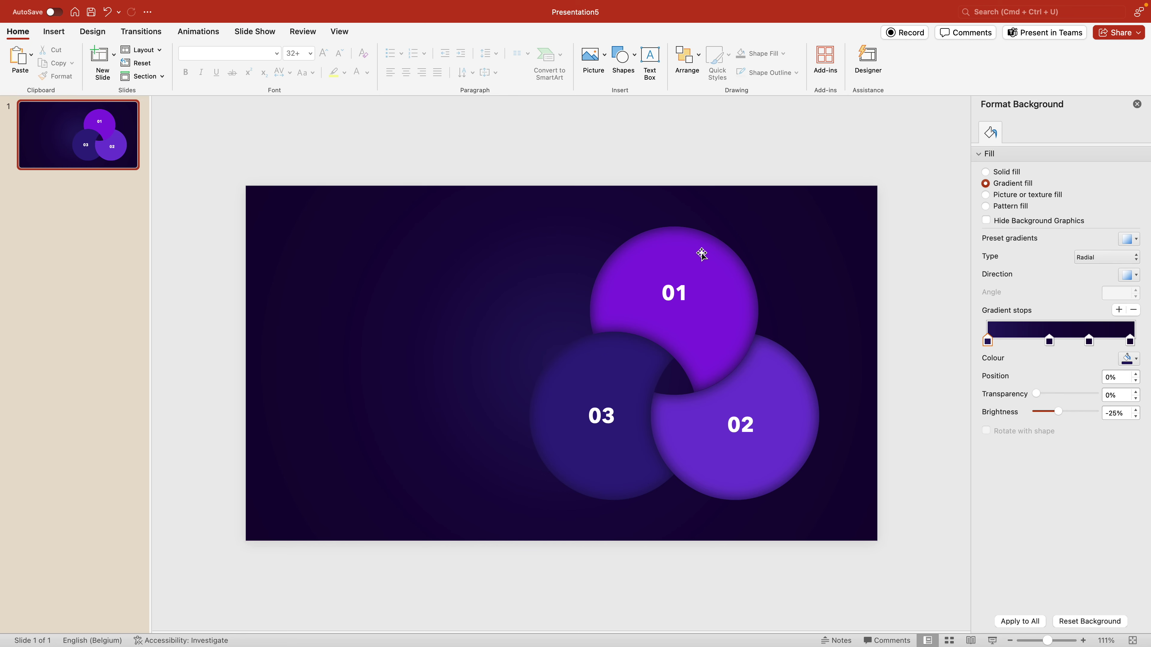
{"action": "left_click", "coordinate": [692, 243]}
{"action": "left_click", "coordinate": [680, 295], "text": "shift"}
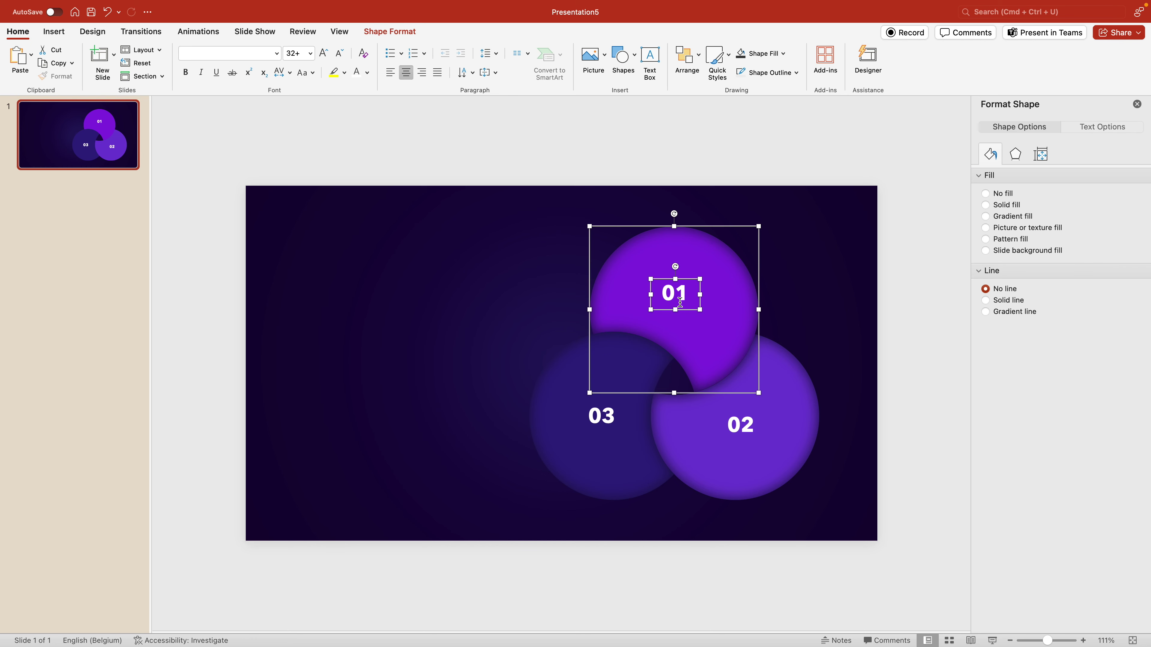
{"action": "left_click", "coordinate": [784, 369]}
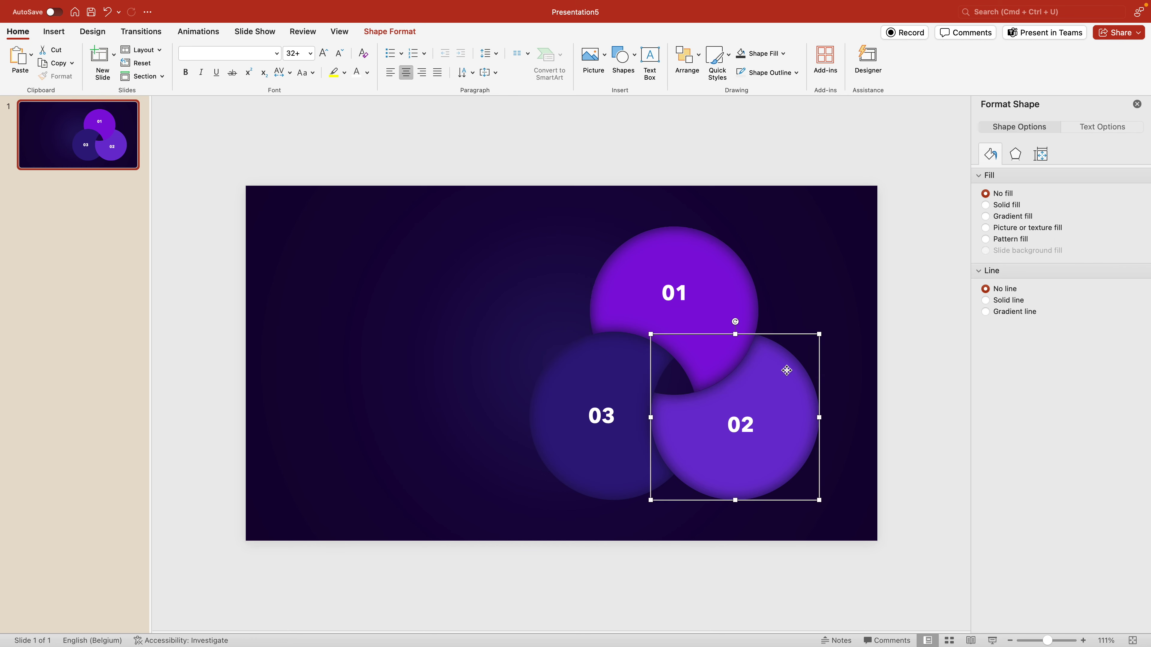
{"action": "left_click", "coordinate": [738, 440], "text": "shift"}
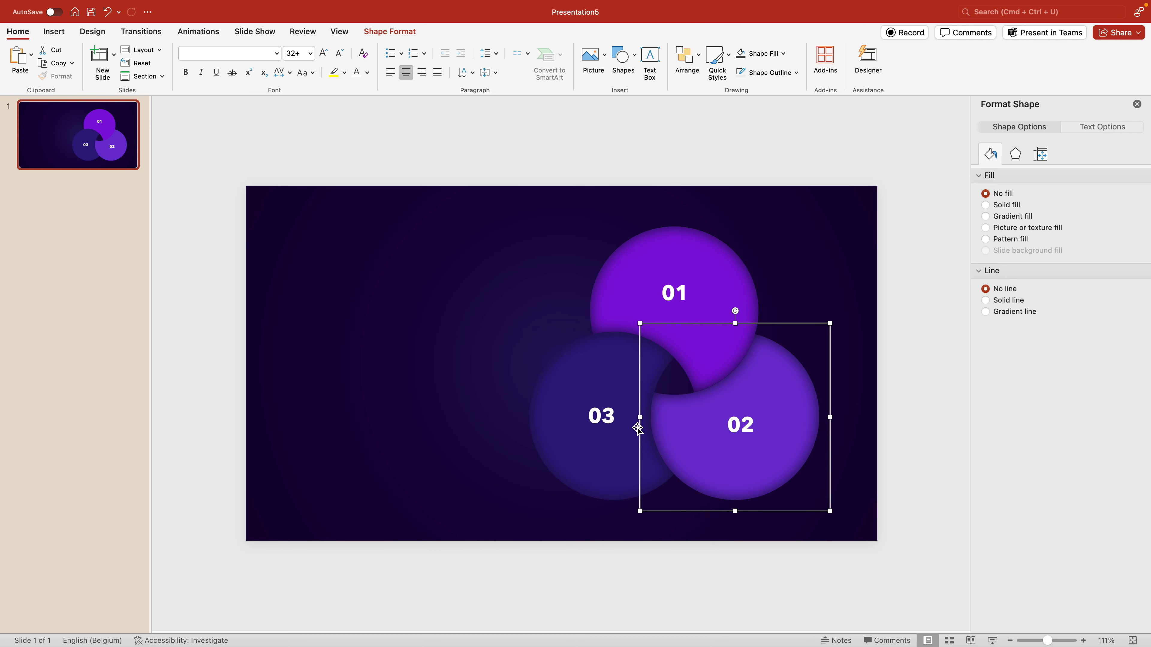
{"action": "left_click", "coordinate": [610, 417]}
{"action": "left_click", "coordinate": [569, 366], "text": "shift"}
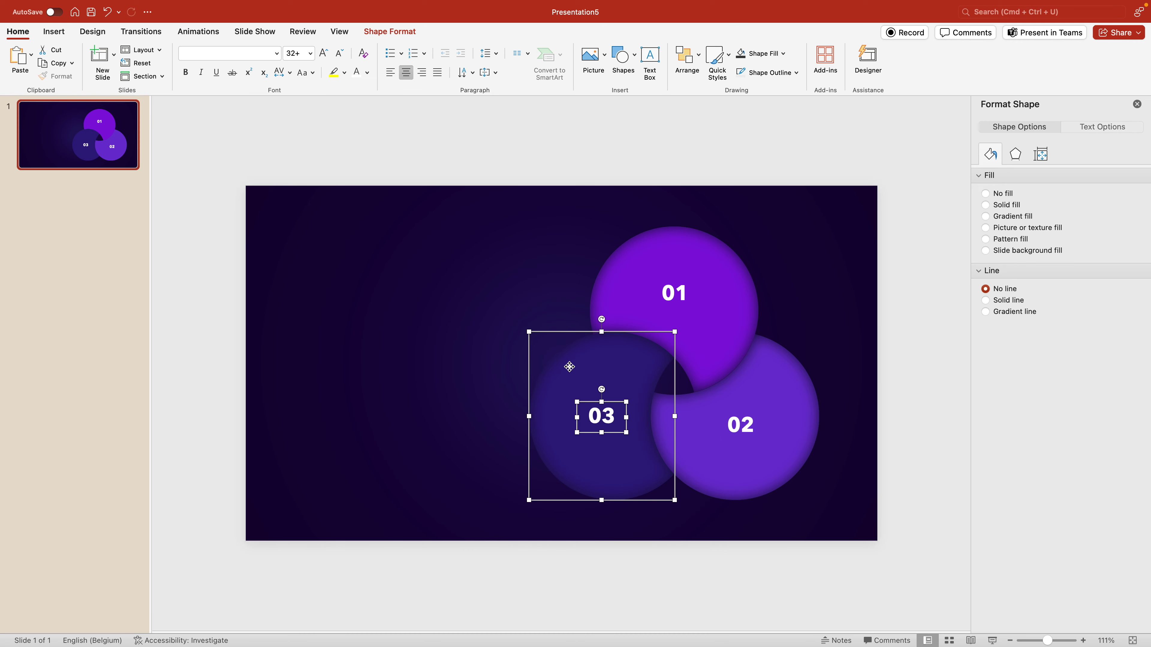
{"action": "left_click", "coordinate": [763, 237]}
Test-move circles 01, 02 and 03 apart, then undo the moves
{"action": "left_click_drag", "start_coordinate": [727, 262], "coordinate": [728, 198]}
{"action": "left_click_drag", "start_coordinate": [728, 397], "coordinate": [779, 406]}
{"action": "left_click_drag", "start_coordinate": [647, 431], "coordinate": [607, 440]}
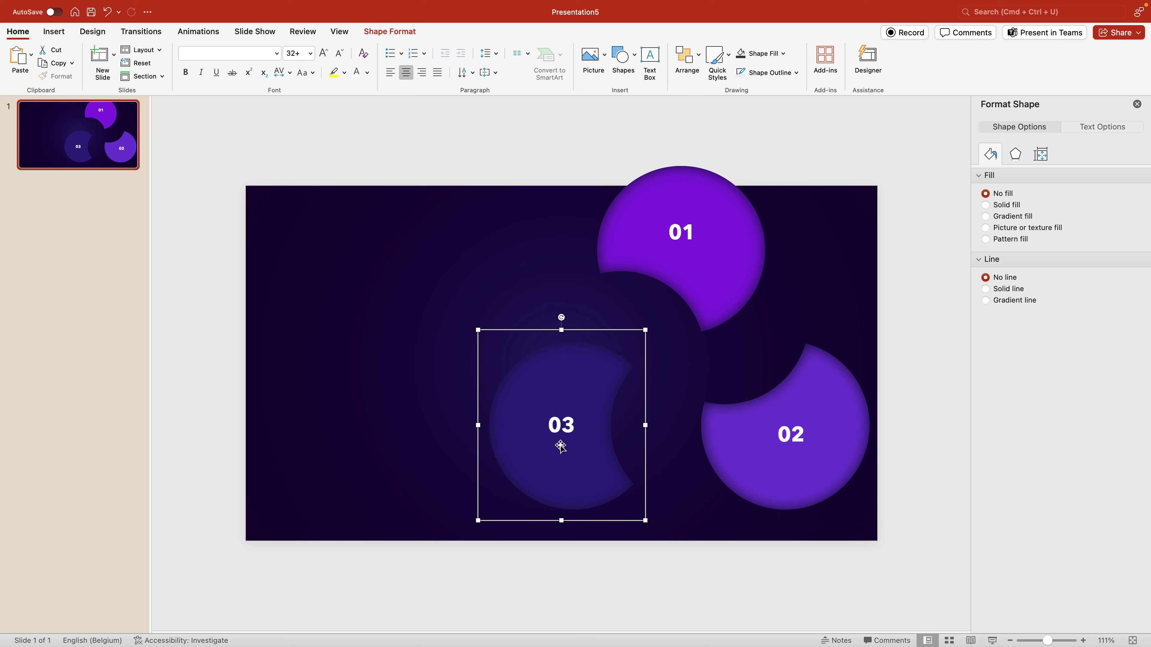
{"action": "key", "text": "super+z"}
{"action": "key", "text": "super+z"}
{"action": "key", "text": "super+z"}
{"action": "left_click", "coordinate": [333, 393]}
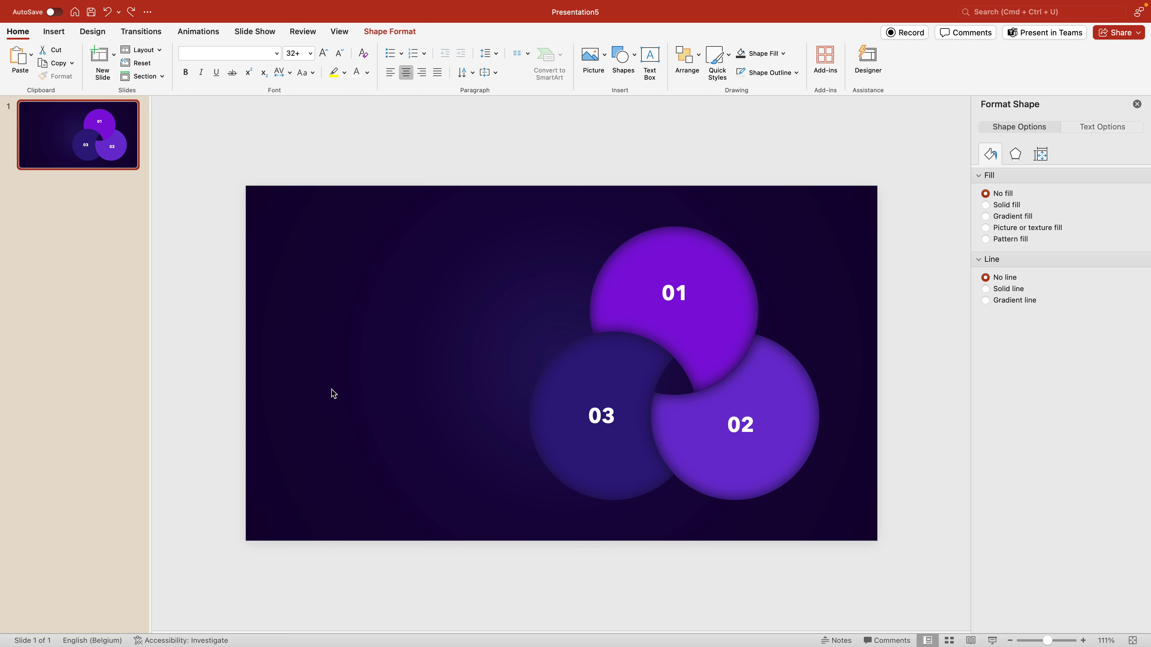
{"action": "left_click", "coordinate": [649, 56]}
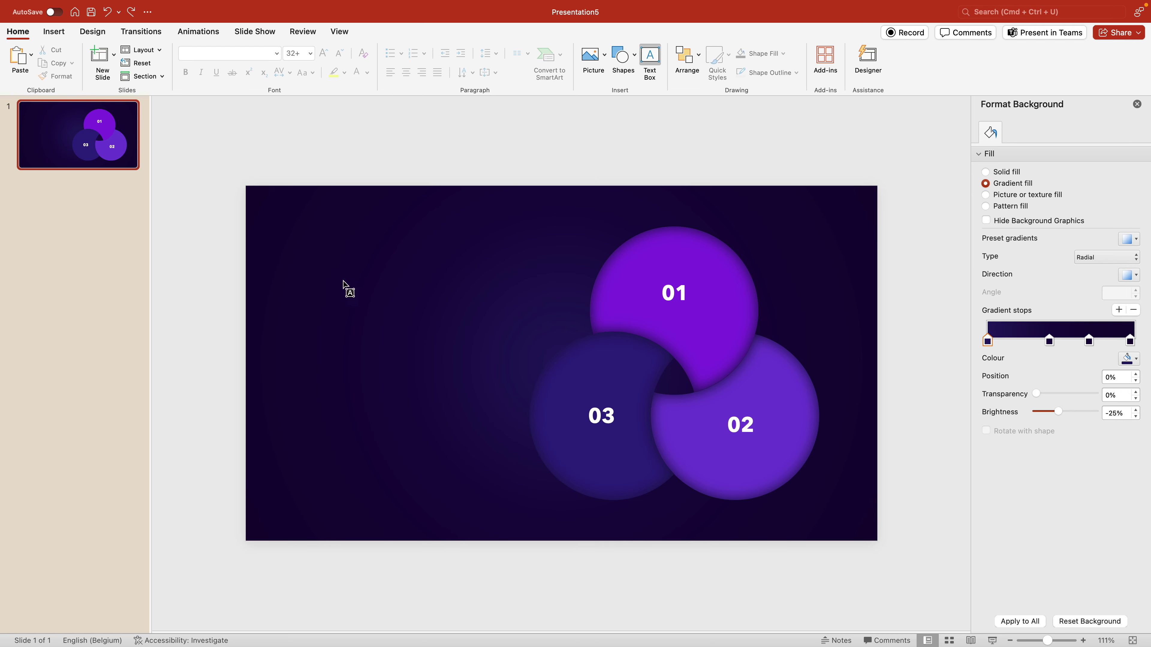
Draw a text box at the upper left with the 01 heading in Avenir Next
{"action": "left_click_drag", "start_coordinate": [314, 273], "coordinate": [474, 302]}
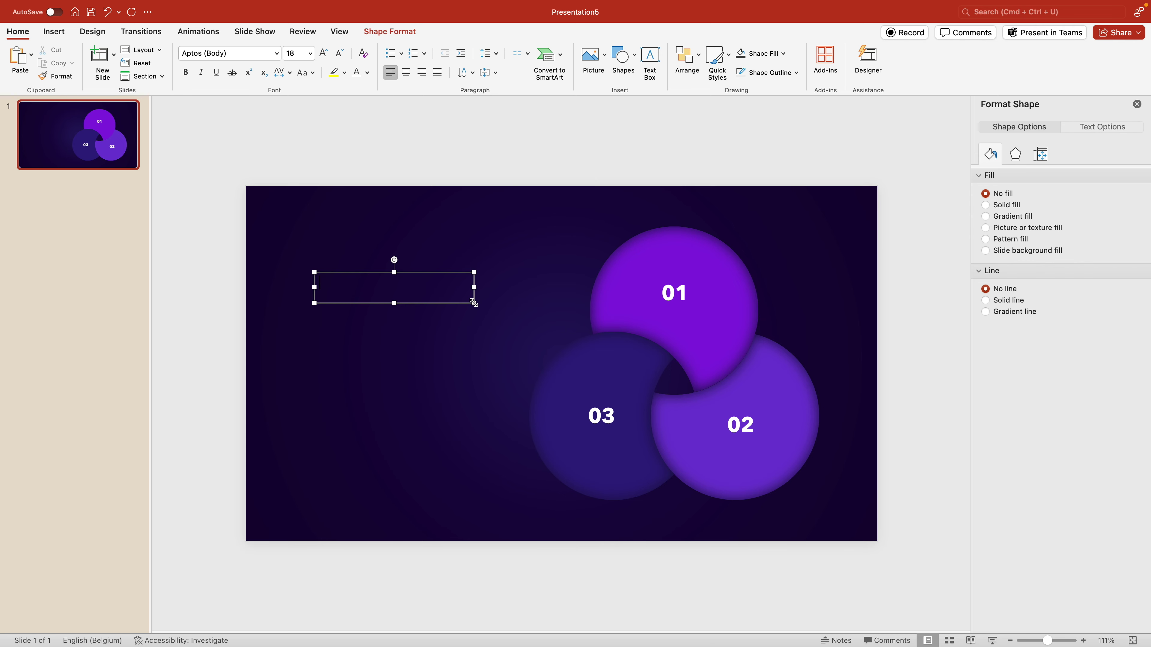
{"action": "type", "text": "01 LOREM IPSUM"}
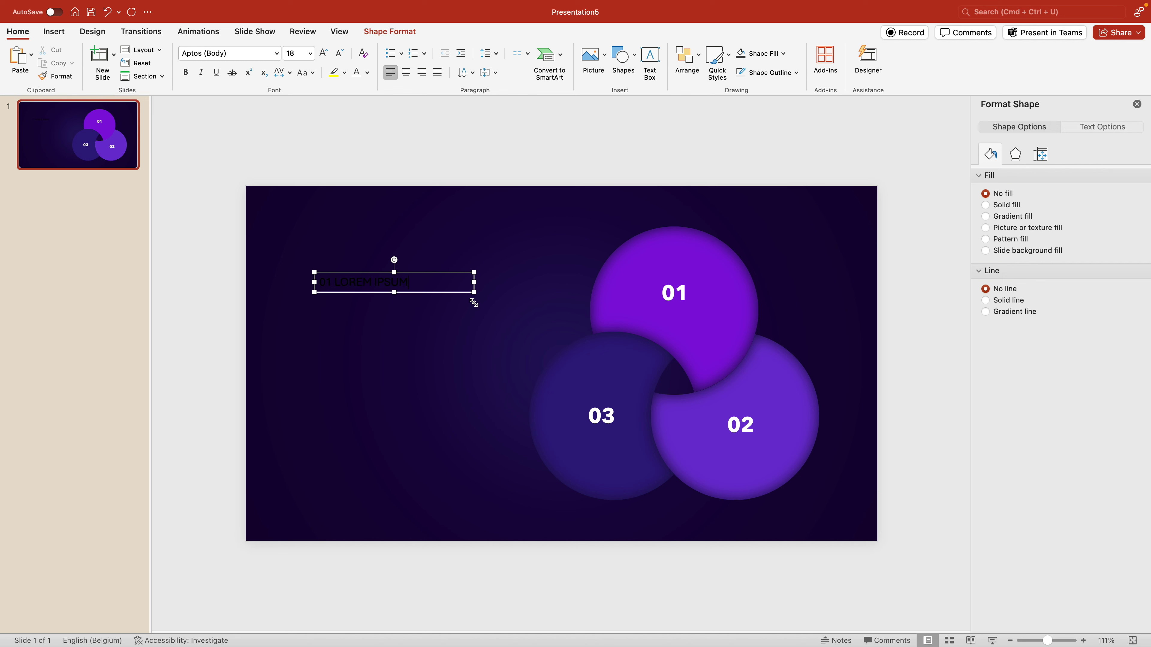
{"action": "key", "text": "super+a"}
{"action": "left_click", "coordinate": [216, 57]}
{"action": "type", "text": "Av"}
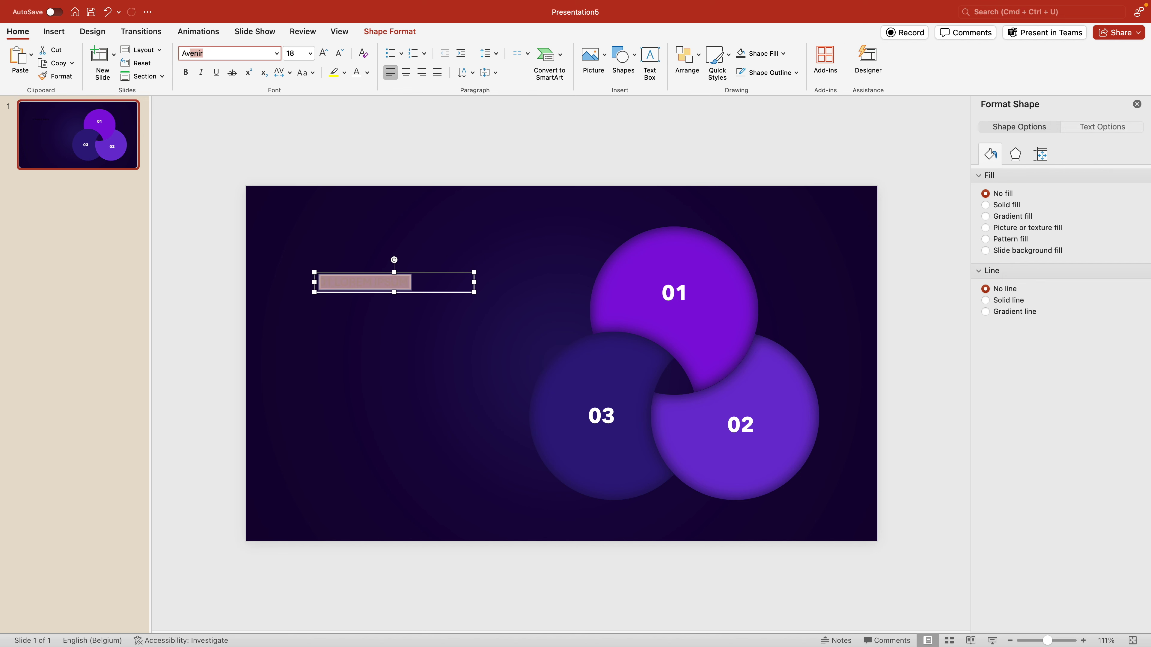
{"action": "type", "text": "enir Next"}
{"action": "key", "text": "Return"}
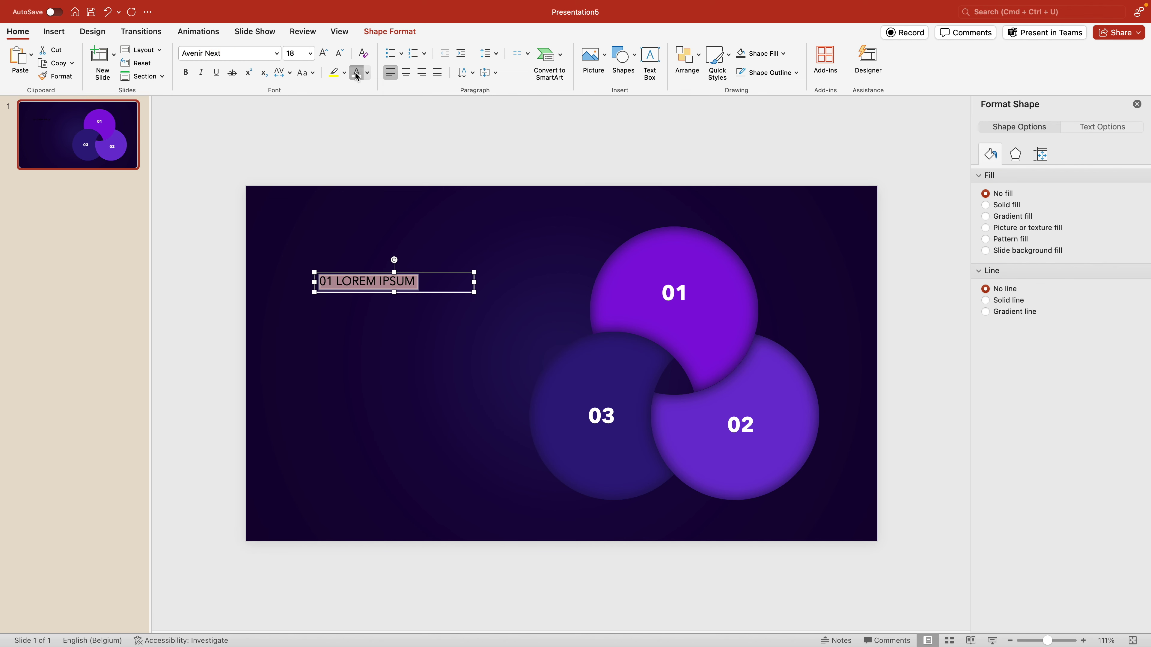
Make the heading 20 pt Avenir Next Bold and draw an empty text box beneath it
{"action": "left_click", "coordinate": [324, 53]}
{"action": "left_click", "coordinate": [323, 53]}
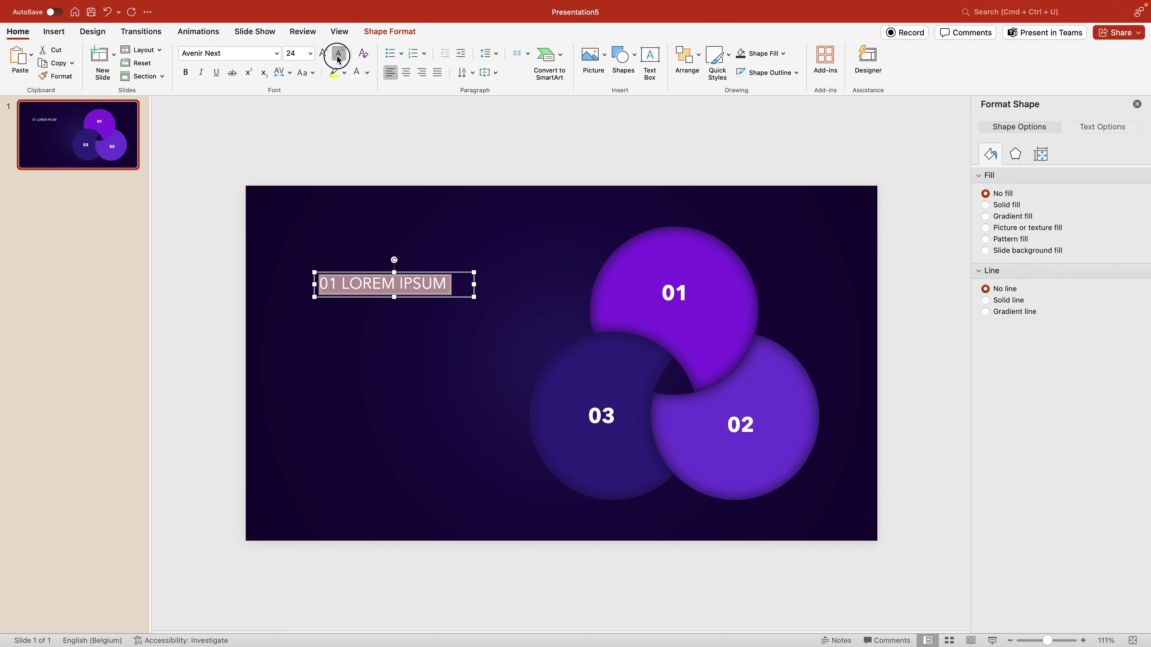
{"action": "left_click", "coordinate": [277, 53]}
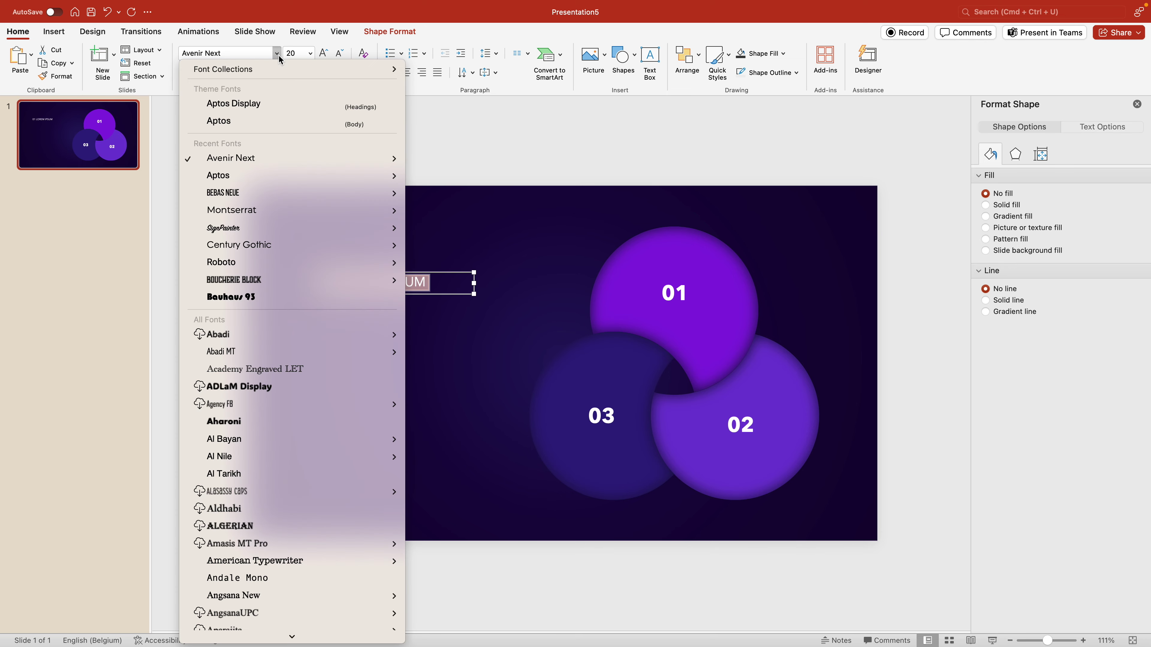
{"action": "mouse_move", "coordinate": [294, 162]}
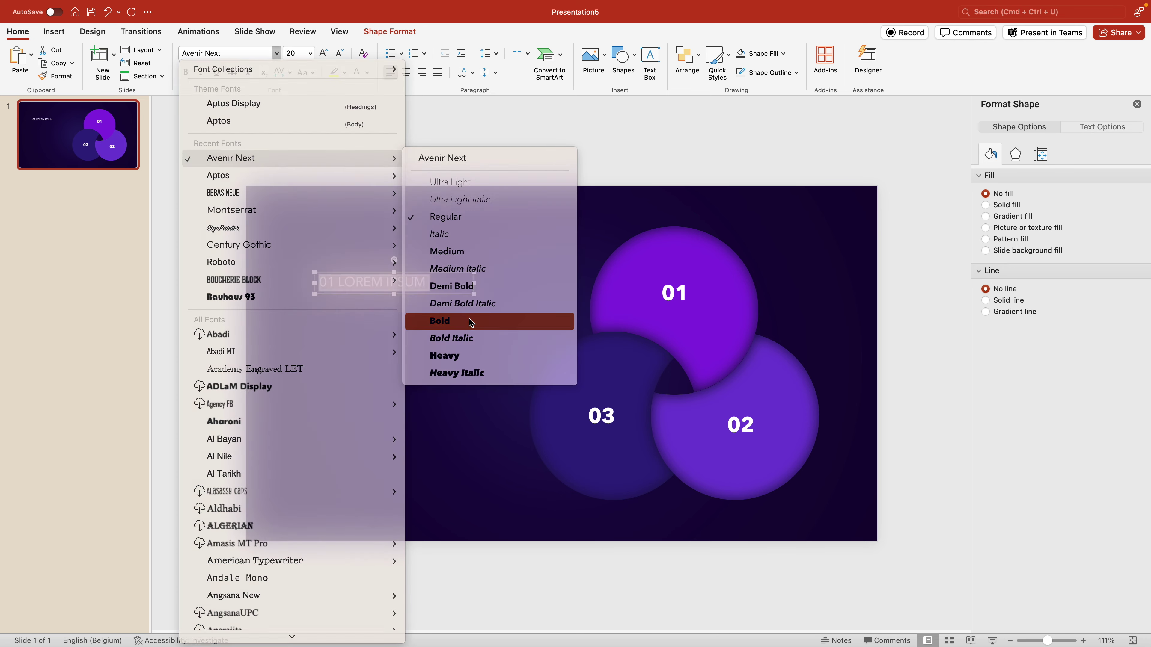
{"action": "left_click", "coordinate": [439, 321]}
{"action": "left_click", "coordinate": [649, 57]}
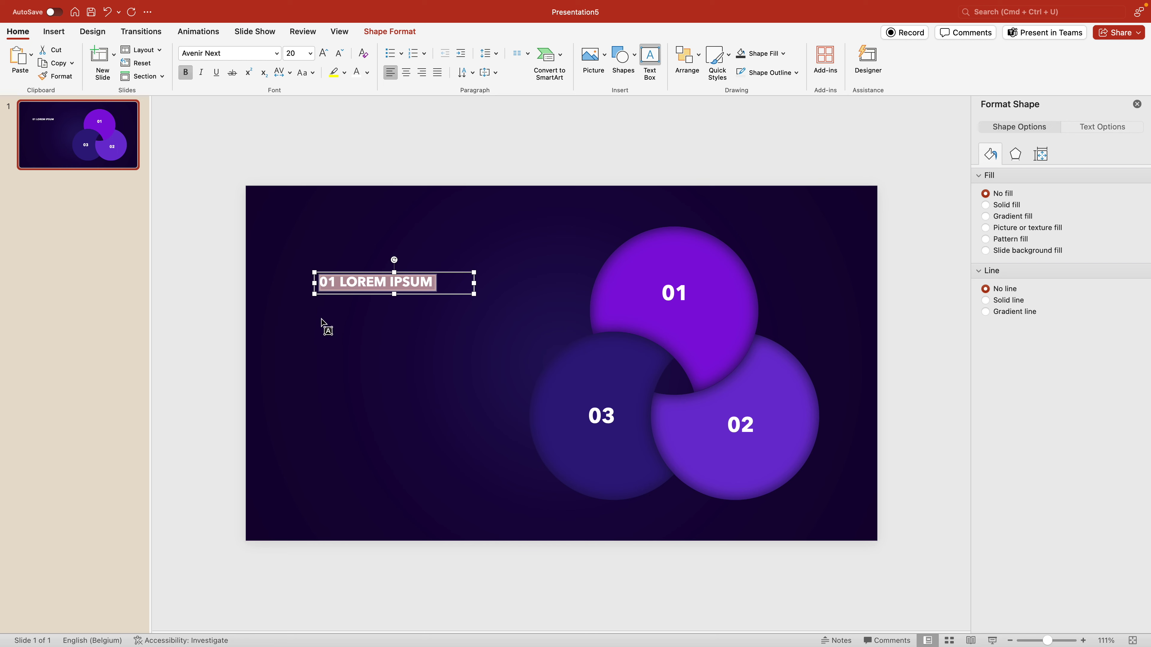
{"action": "left_click_drag", "start_coordinate": [315, 306], "coordinate": [492, 364]}
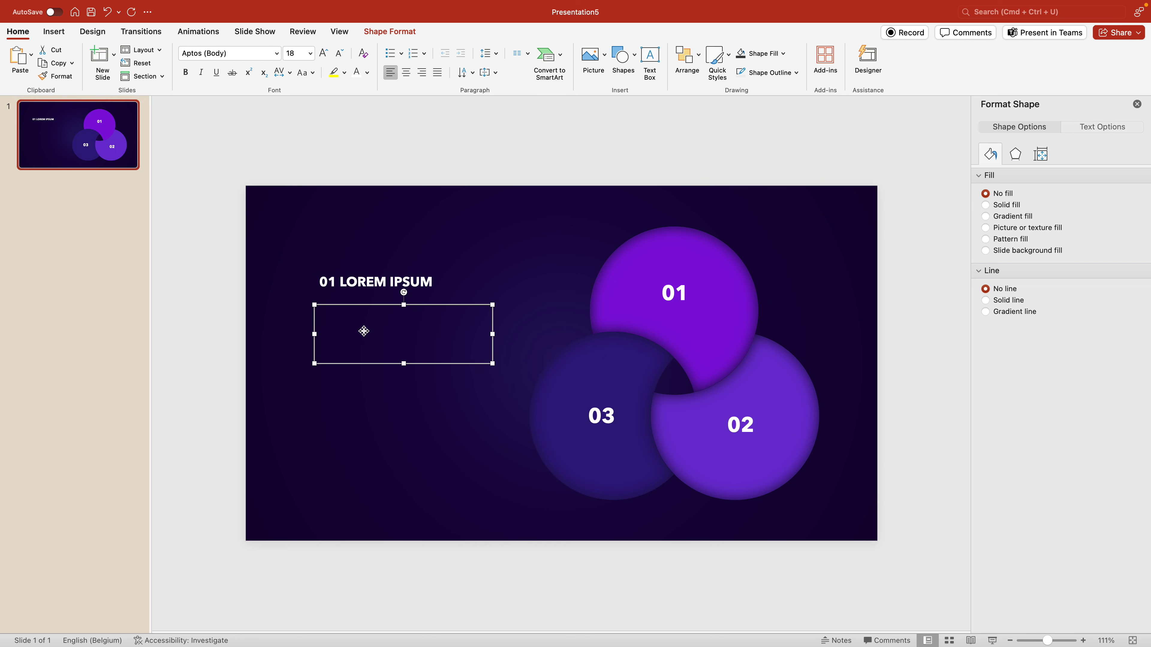
Paste the body paragraph into the new box, left-aligned at 14 pt
{"action": "type", "text": "Lorem ipsum dolor sit amet, conse ctetur adipi scing elit, sed dor eiusmod tempor incididun ut labore."}
{"action": "key", "text": "super+a"}
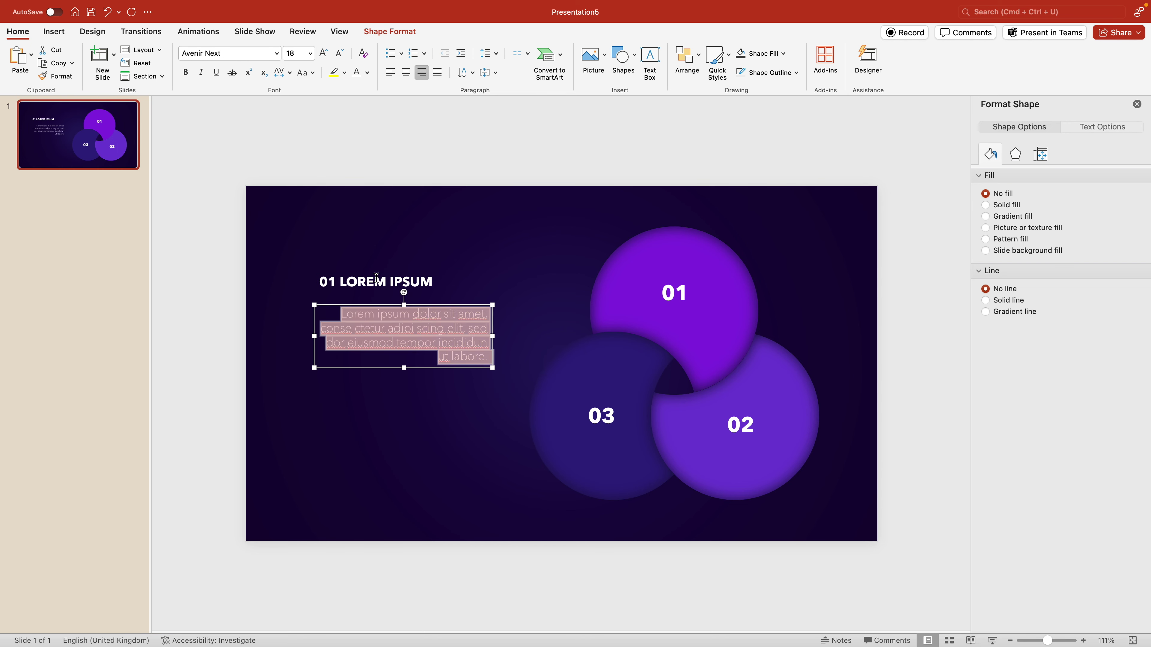
{"action": "left_click", "coordinate": [390, 72]}
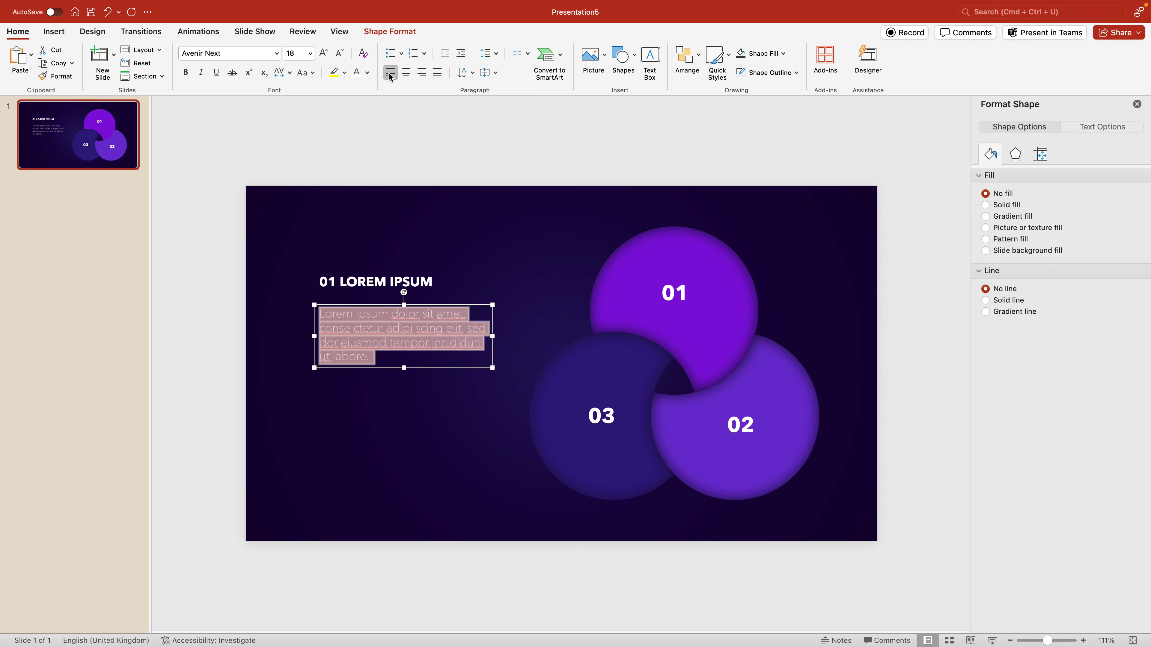
{"action": "left_click", "coordinate": [339, 57]}
{"action": "left_click", "coordinate": [339, 56]}
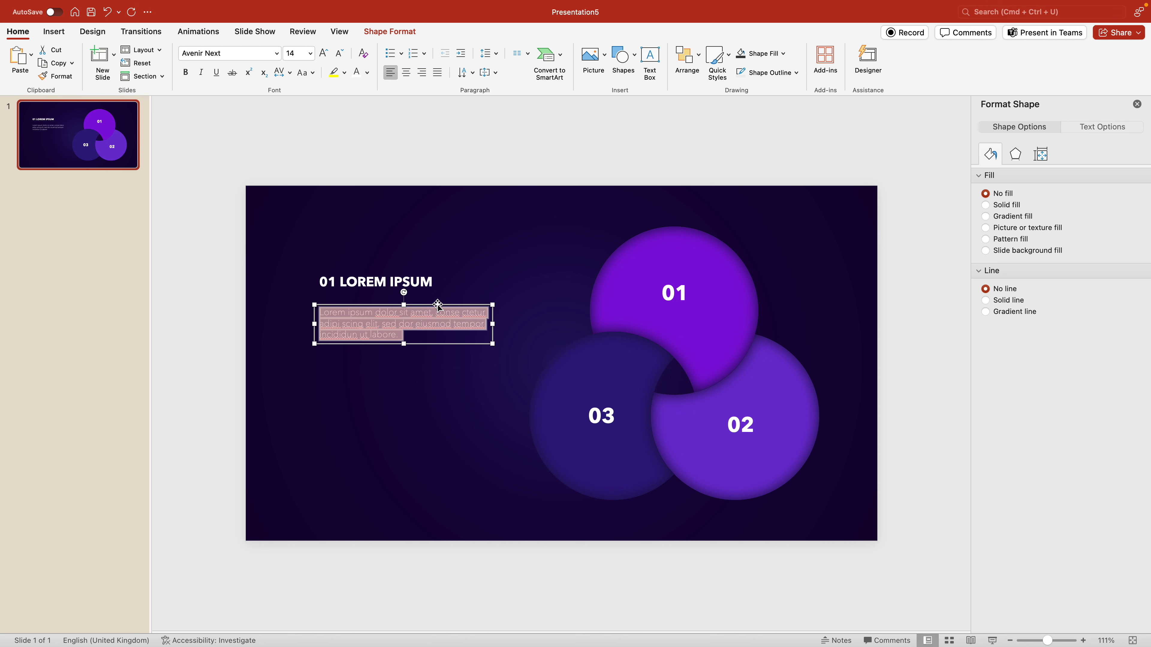
Duplicate the heading and body block below and renumber its title to 02
{"action": "left_click", "coordinate": [436, 299]}
{"action": "left_click", "coordinate": [424, 280], "text": "shift"}
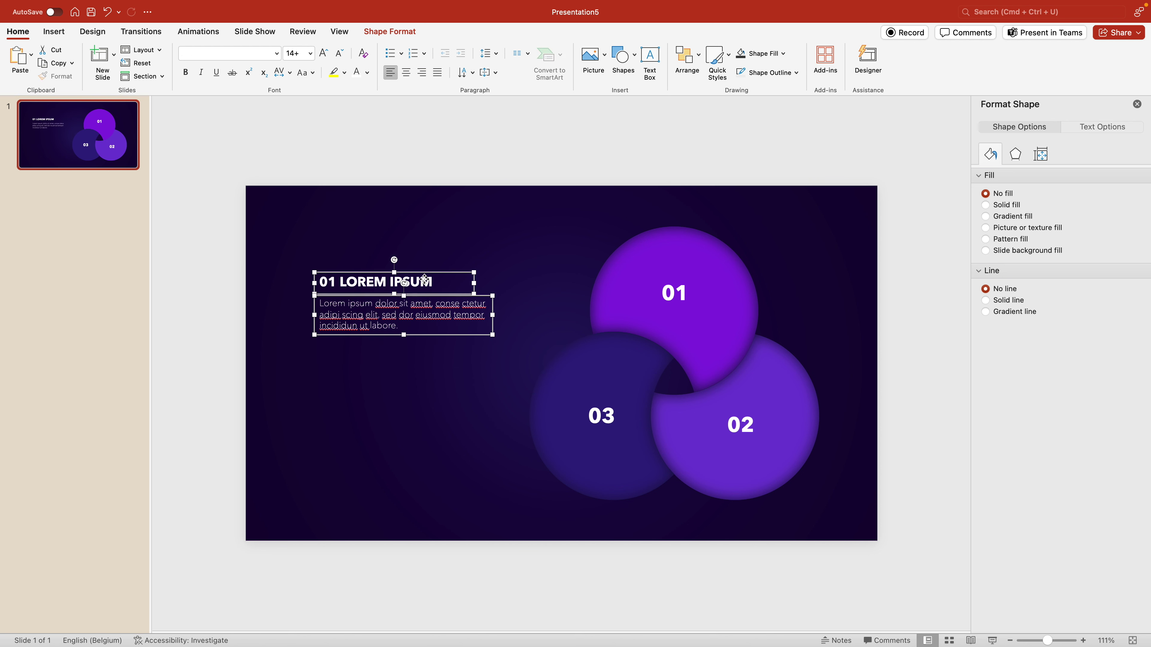
{"action": "left_click_drag", "start_coordinate": [445, 272], "coordinate": [432, 354]}
{"action": "left_click", "coordinate": [333, 366]}
{"action": "key", "text": "BackSpace"}
{"action": "type", "text": "2 LOREM IPSUM"}
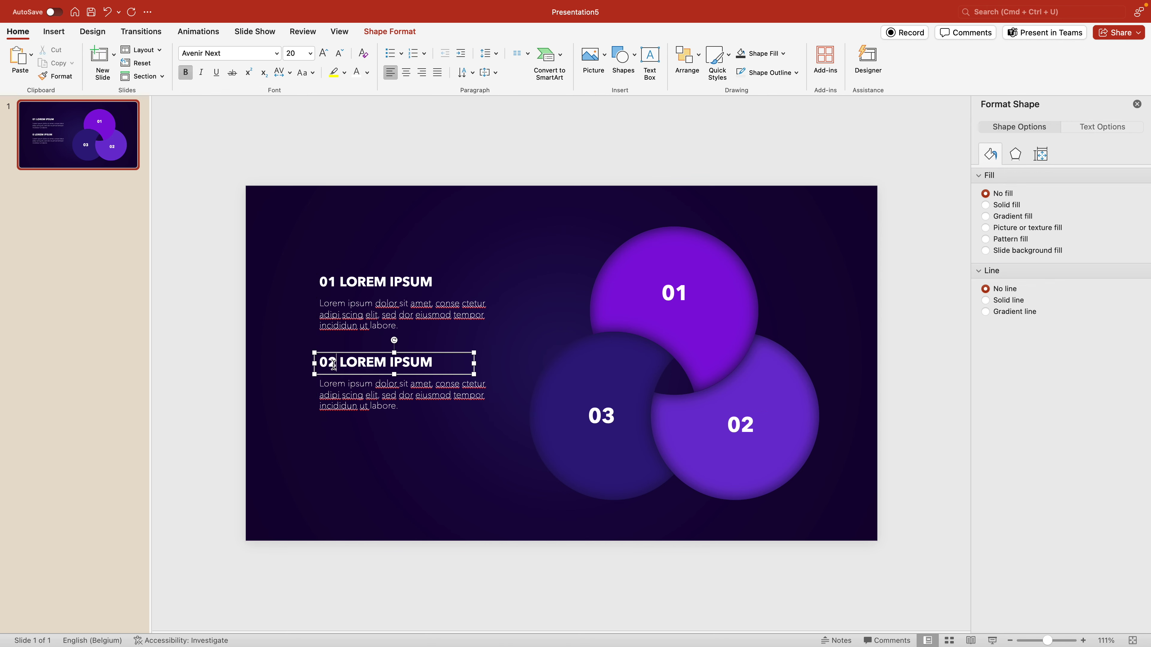
Copy the 02 block further down and clear the old number from its title
{"action": "left_click", "coordinate": [368, 381], "text": "shift"}
{"action": "left_click_drag", "start_coordinate": [373, 375], "coordinate": [370, 462]}
{"action": "left_click", "coordinate": [335, 448]}
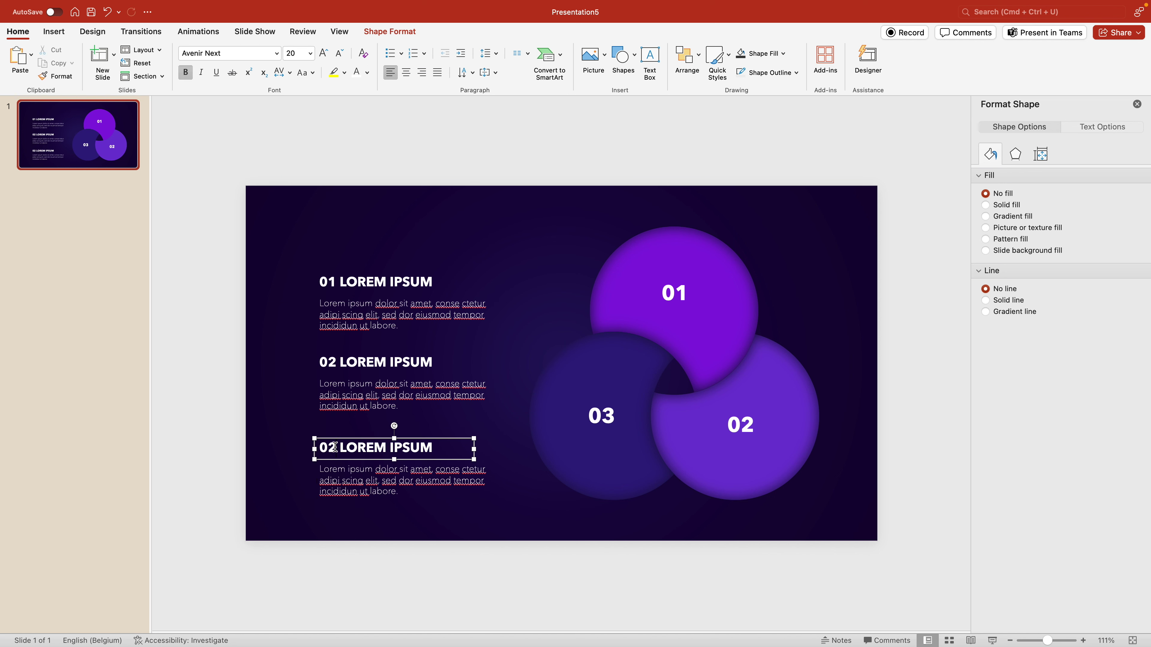
{"action": "key", "text": "BackSpace"}
Number the third title 03, then shift all six text boxes up and left together
{"action": "type", "text": "3"}
{"action": "left_click", "coordinate": [352, 481], "text": "shift"}
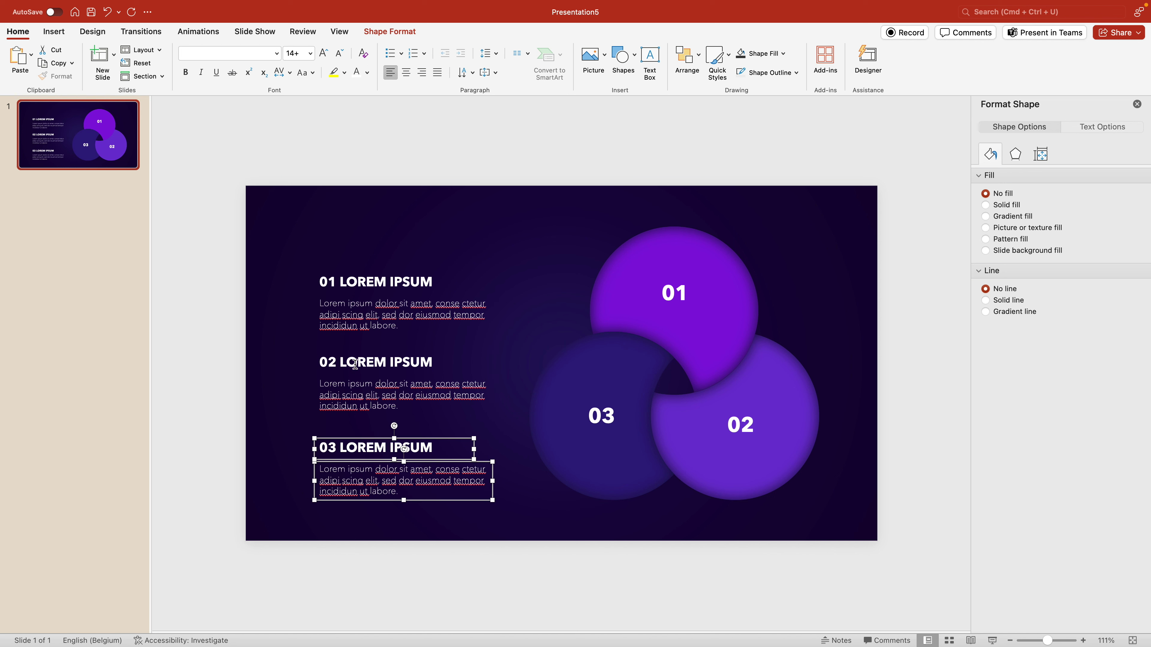
{"action": "left_click_drag", "start_coordinate": [267, 247], "coordinate": [561, 547]}
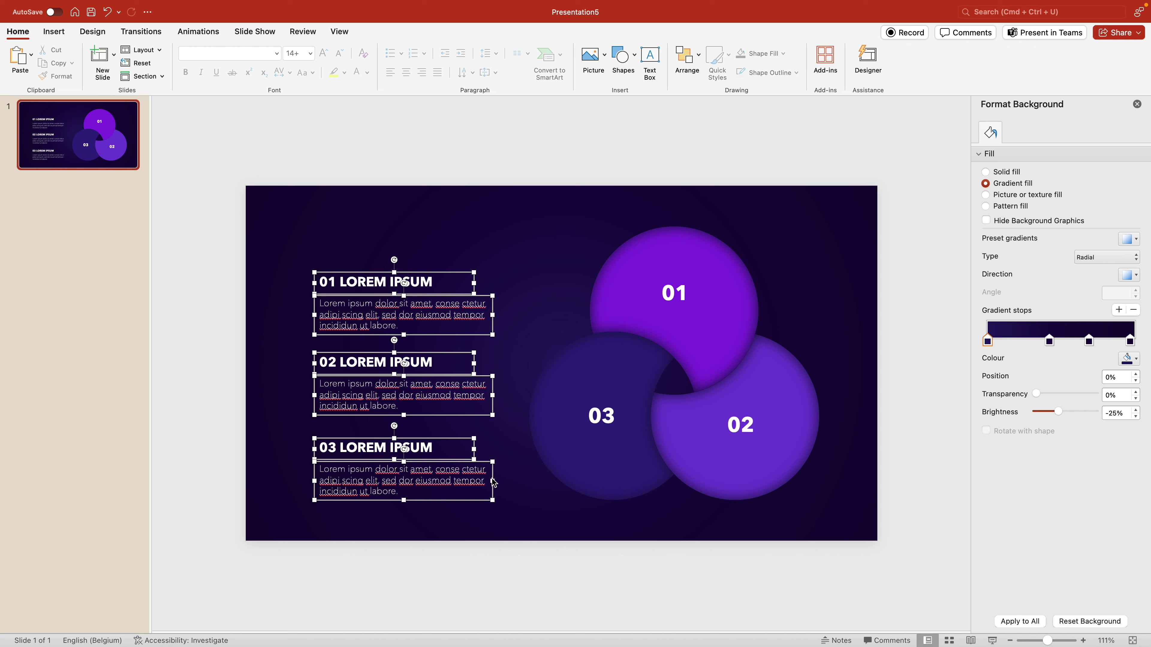
{"action": "left_click_drag", "start_coordinate": [462, 443], "coordinate": [452, 414]}
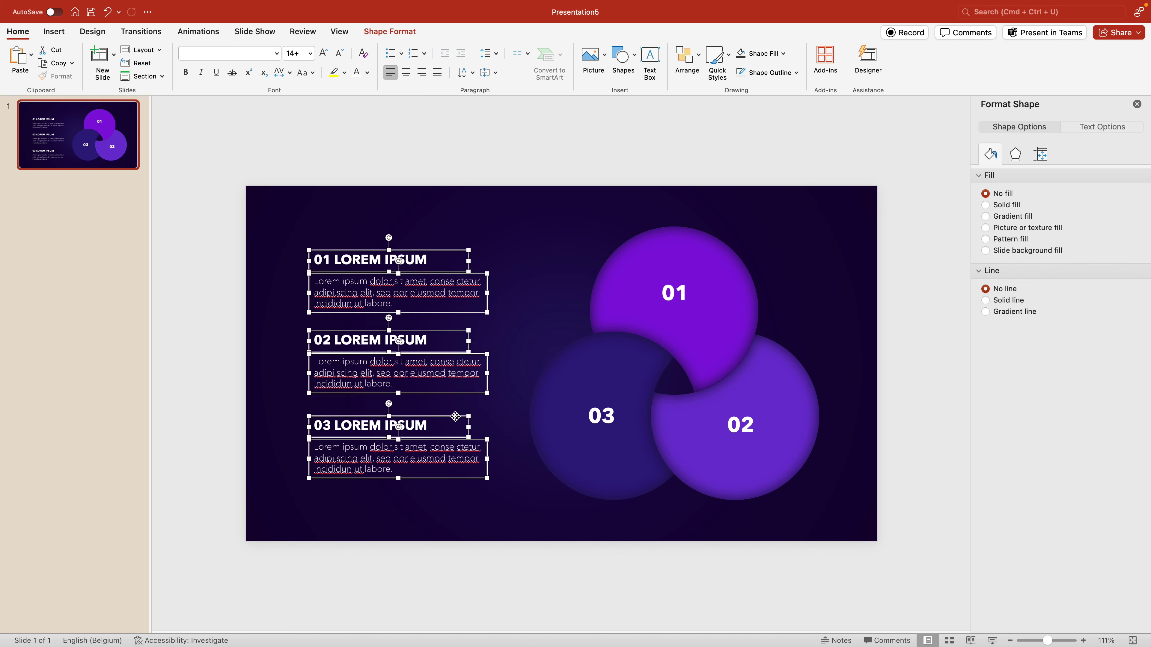
{"action": "left_click", "coordinate": [503, 187]}
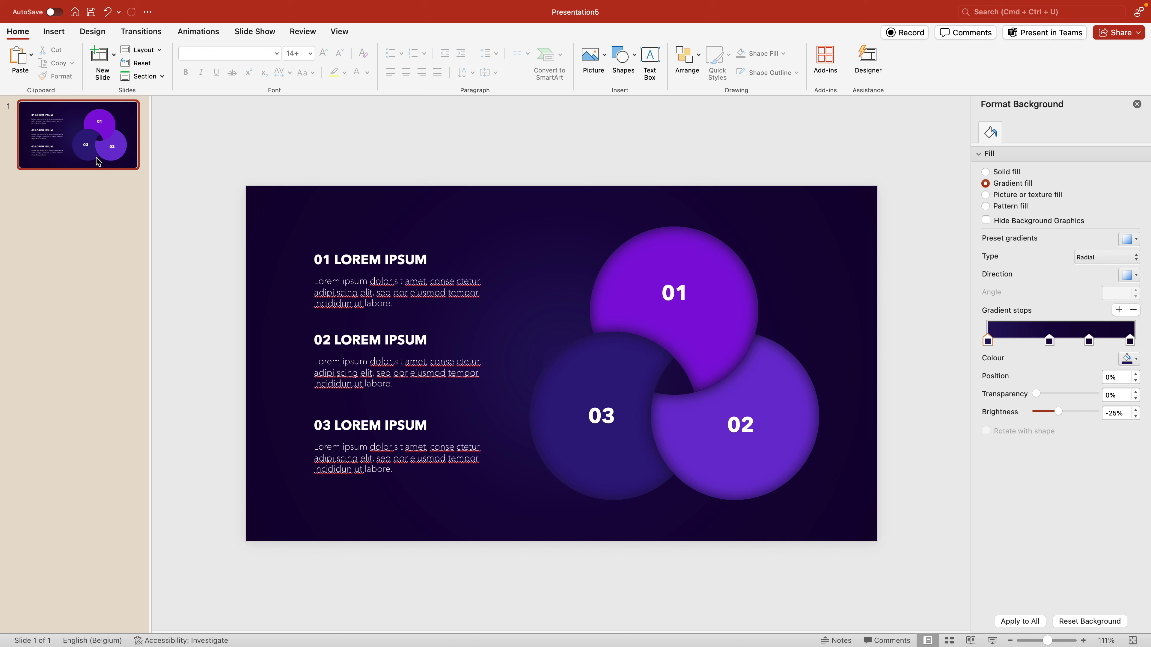
Duplicate slide 1, return to it, and zoom out to leave room around the slide
{"action": "right_click", "coordinate": [84, 148]}
{"action": "left_click", "coordinate": [132, 229]}
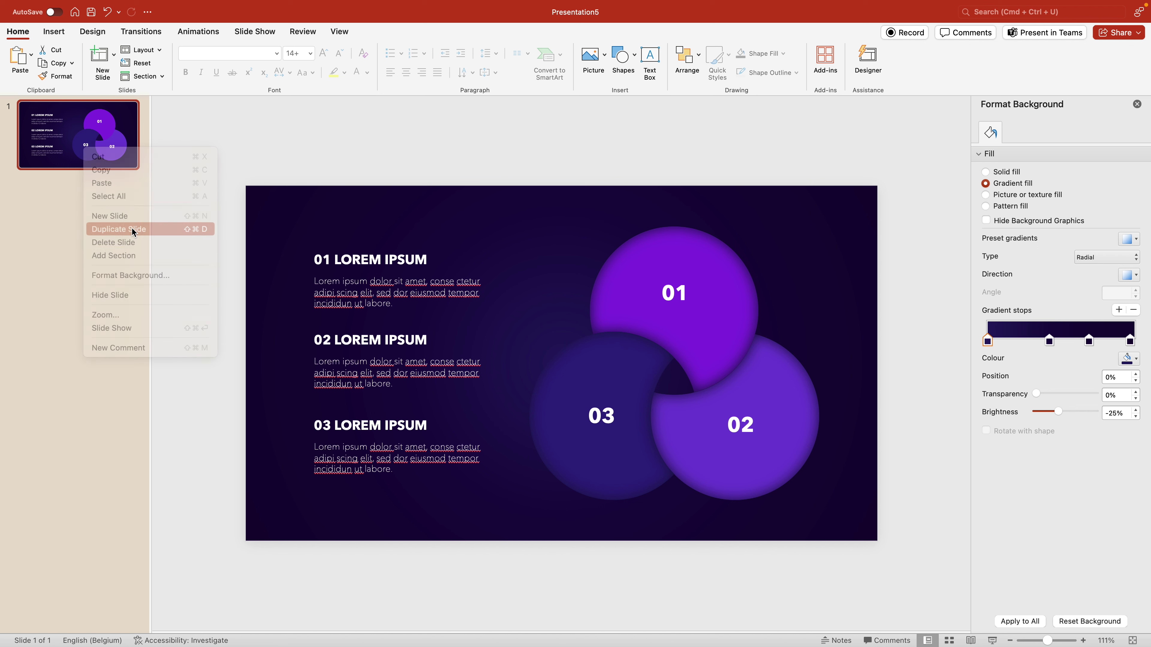
{"action": "left_click", "coordinate": [105, 138]}
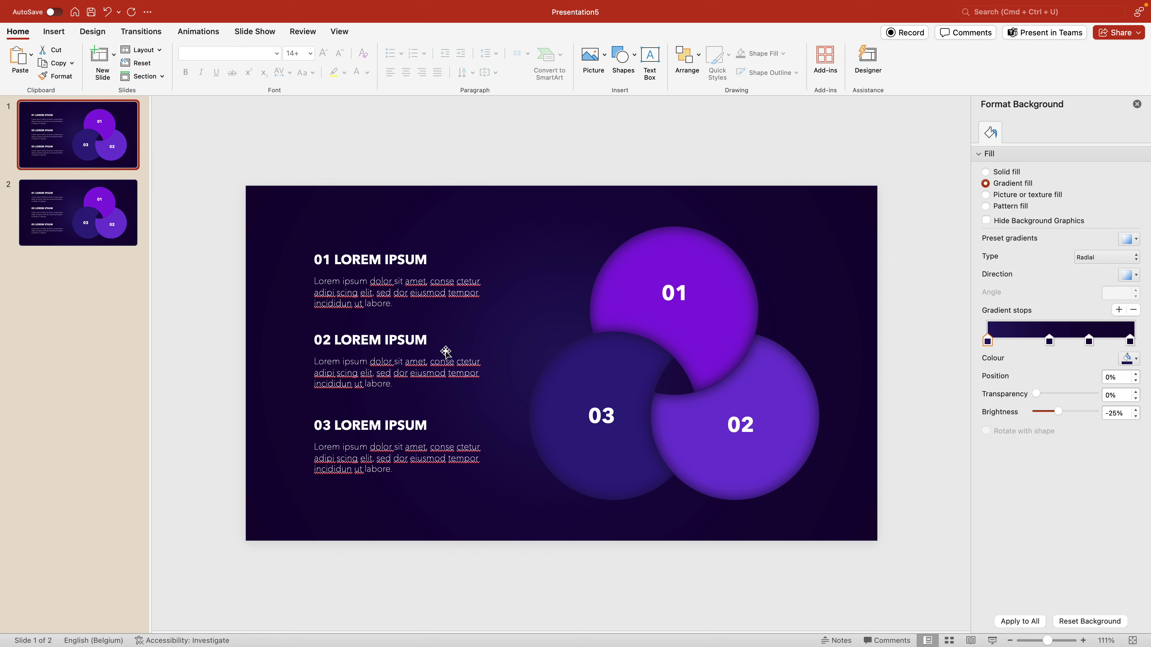
{"action": "scroll", "coordinate": [446, 349], "scroll_direction": "down", "scroll_amount": 5}
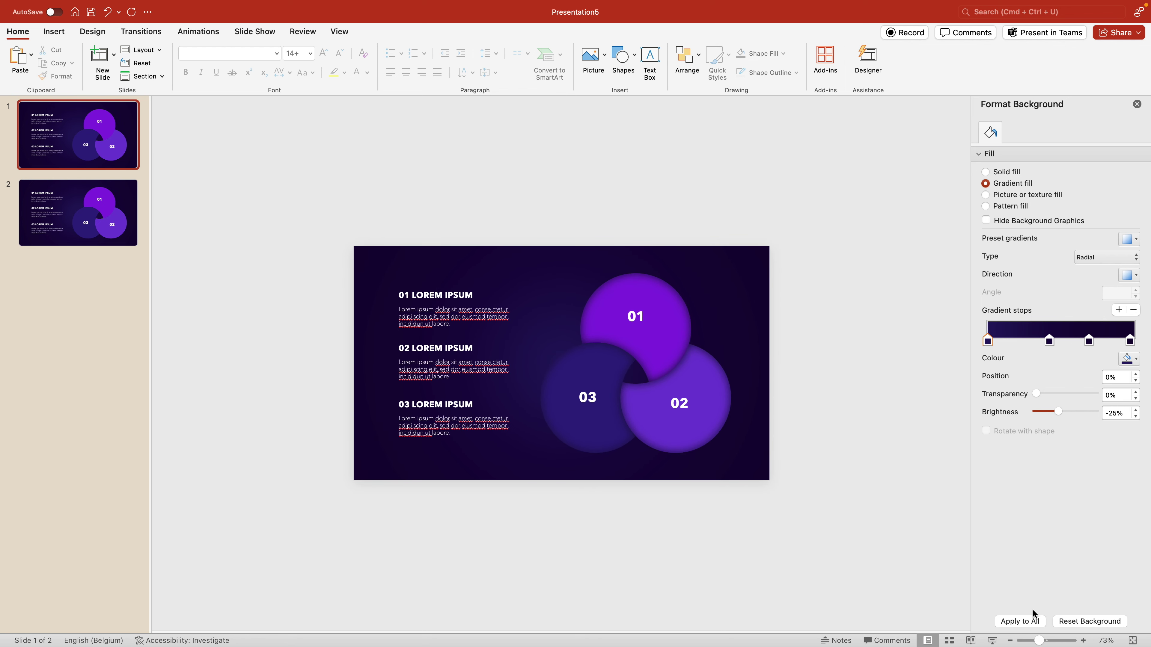
{"action": "left_click_drag", "start_coordinate": [1040, 643], "coordinate": [1041, 643]}
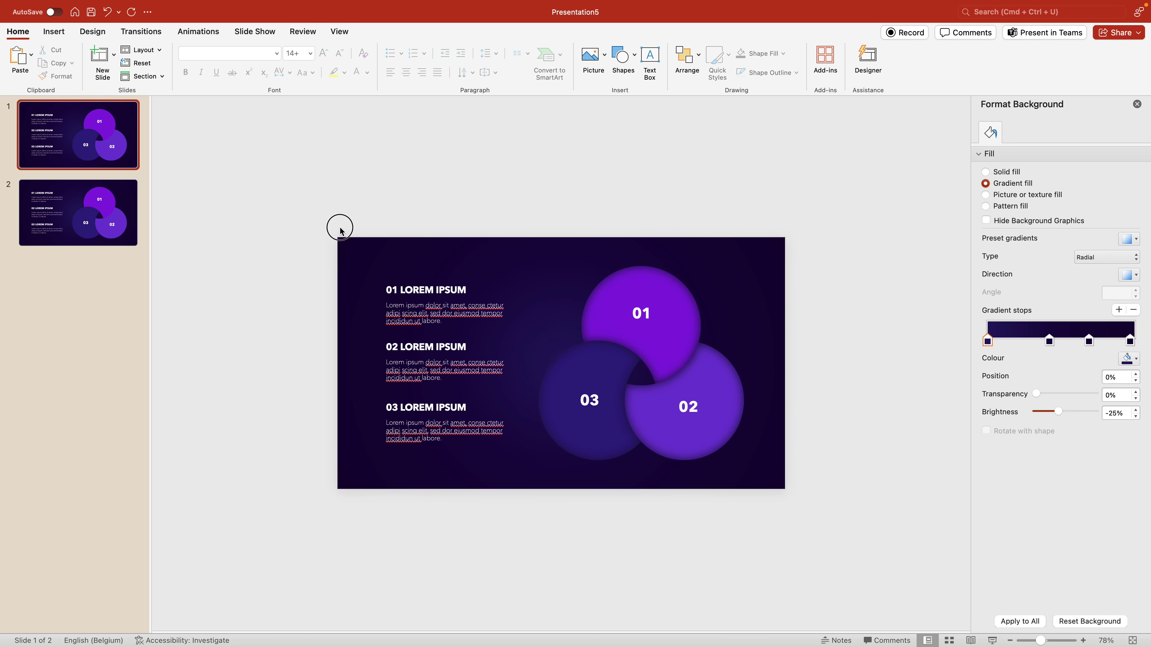
Drag all six text boxes off slide 1's left edge, pushing the 02 and 03 blocks further out
{"action": "left_click_drag", "start_coordinate": [338, 226], "coordinate": [569, 501]}
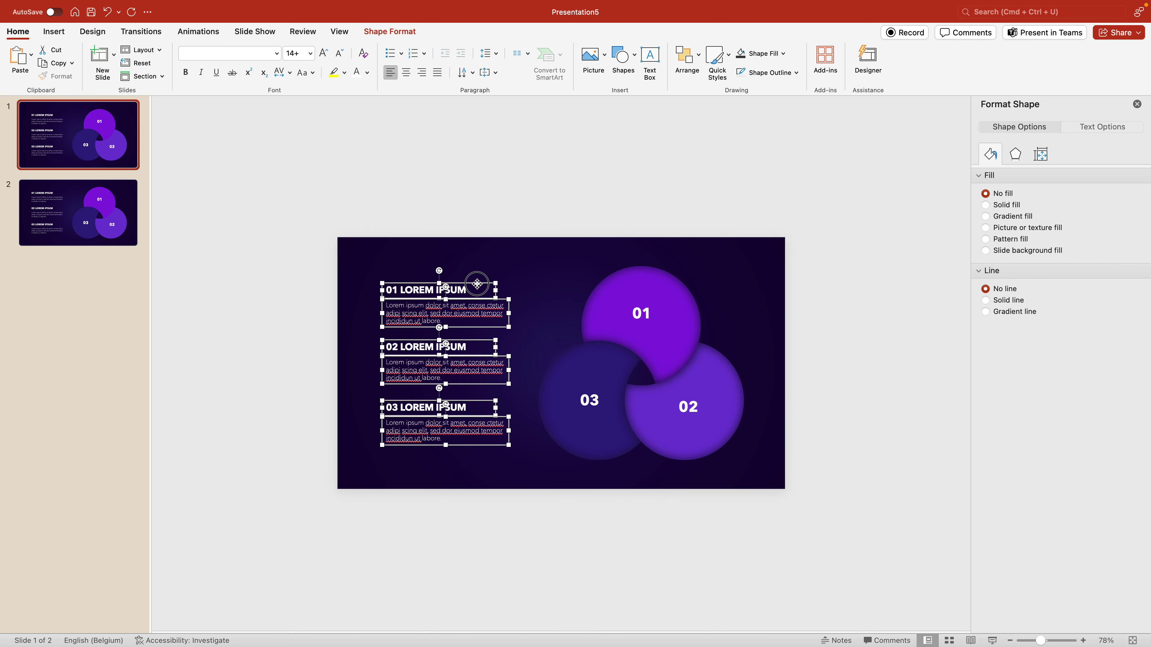
{"action": "left_click_drag", "start_coordinate": [475, 283], "coordinate": [292, 284]}
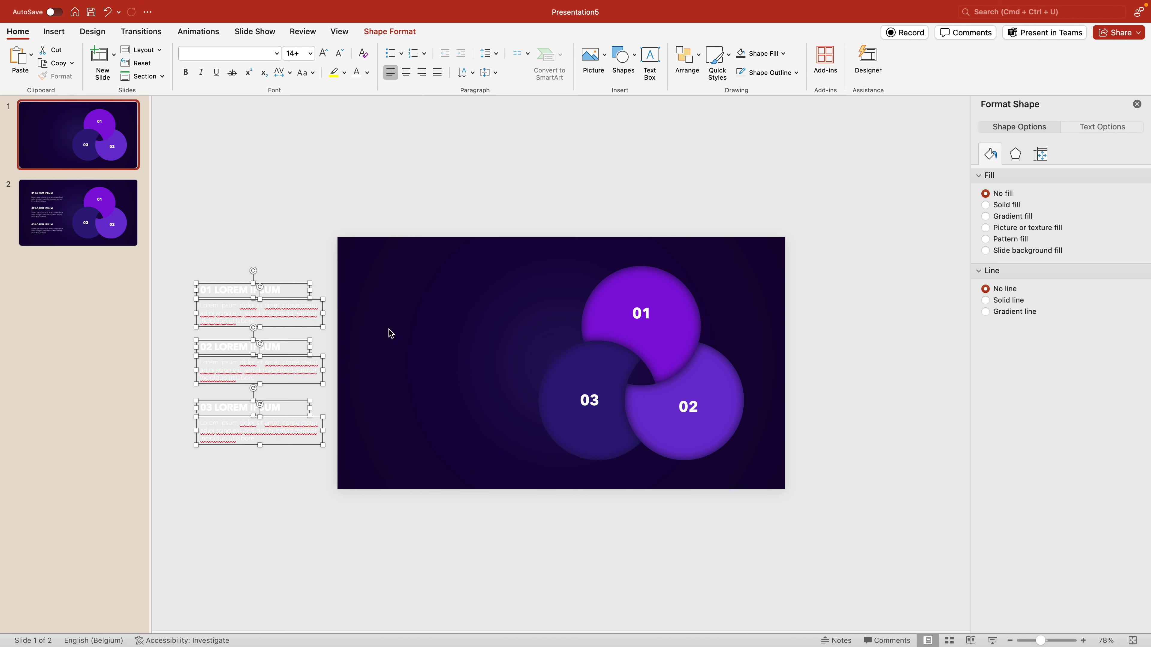
{"action": "left_click", "coordinate": [301, 327], "text": "shift"}
{"action": "left_click", "coordinate": [295, 298], "text": "shift"}
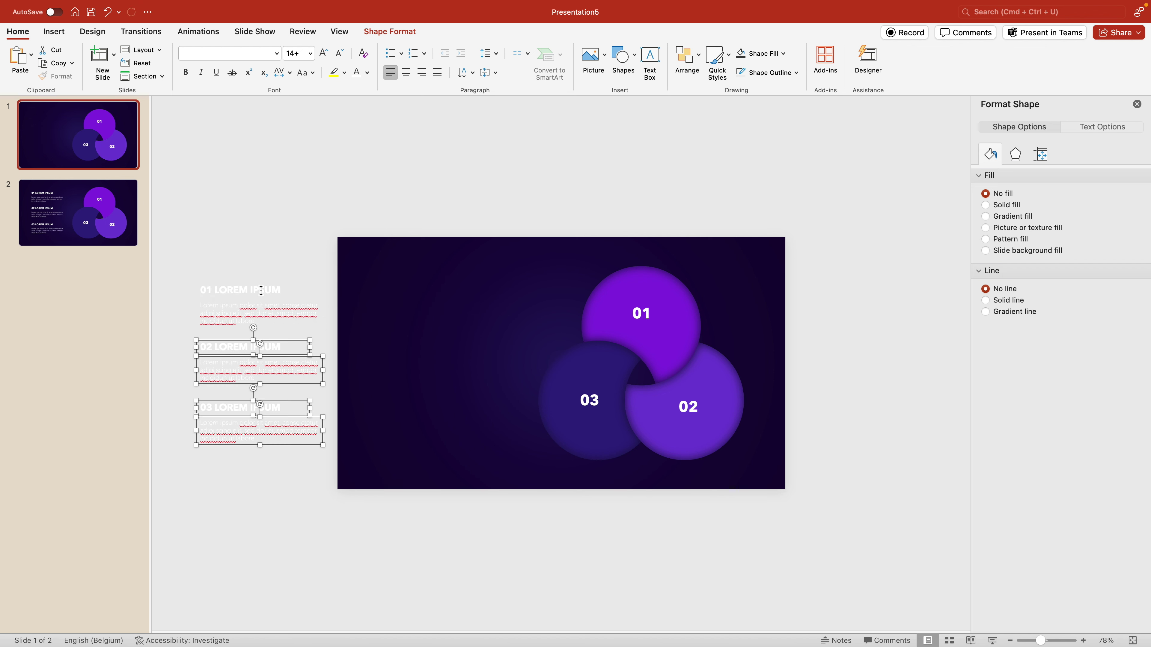
{"action": "left_click_drag", "start_coordinate": [295, 343], "coordinate": [249, 341]}
{"action": "left_click", "coordinate": [249, 340], "text": "shift"}
{"action": "left_click", "coordinate": [250, 363], "text": "shift"}
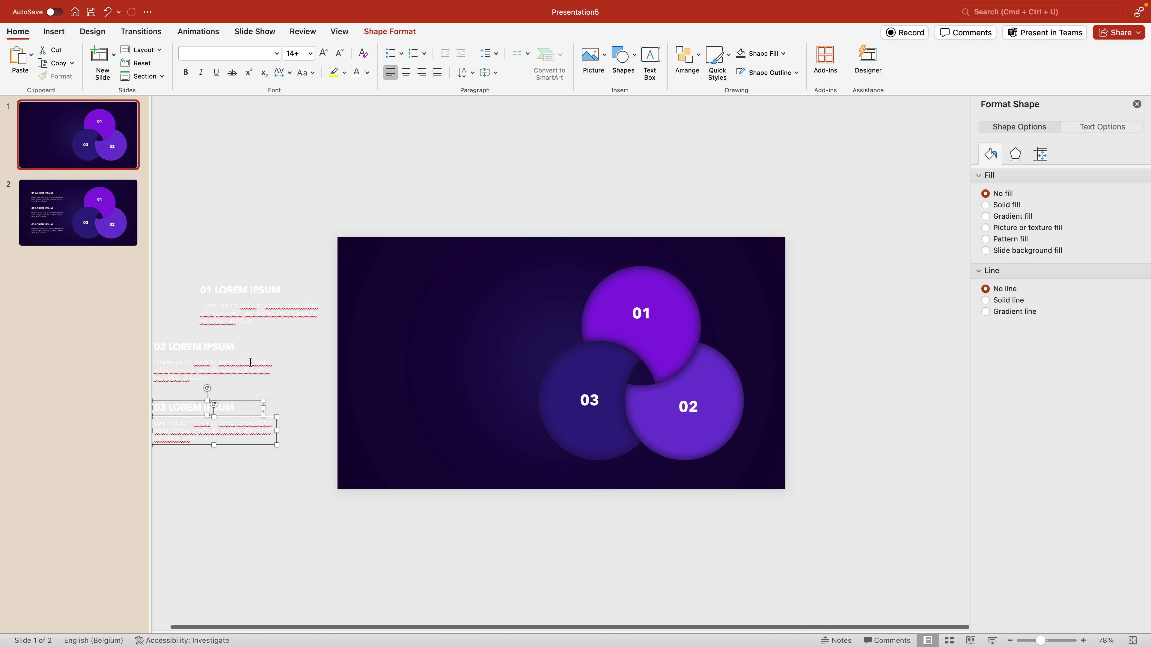
{"action": "left_click_drag", "start_coordinate": [252, 402], "coordinate": [211, 402]}
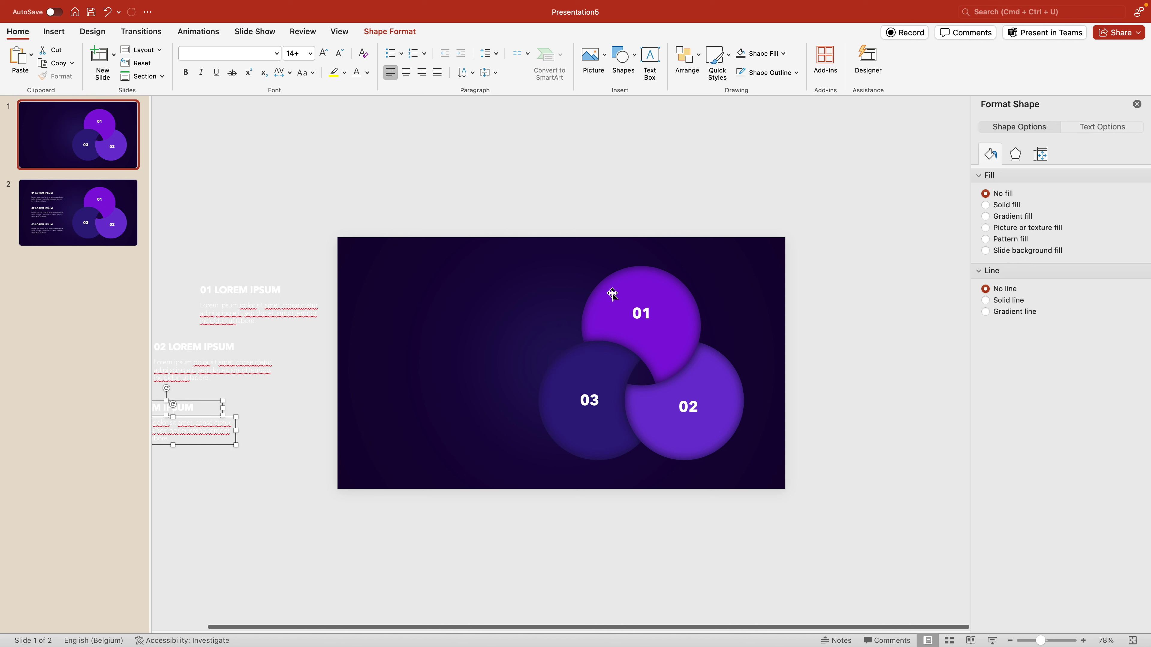
Rotate the three circles together to about 315°
{"action": "left_click", "coordinate": [670, 276]}
{"action": "left_click", "coordinate": [727, 390], "text": "shift"}
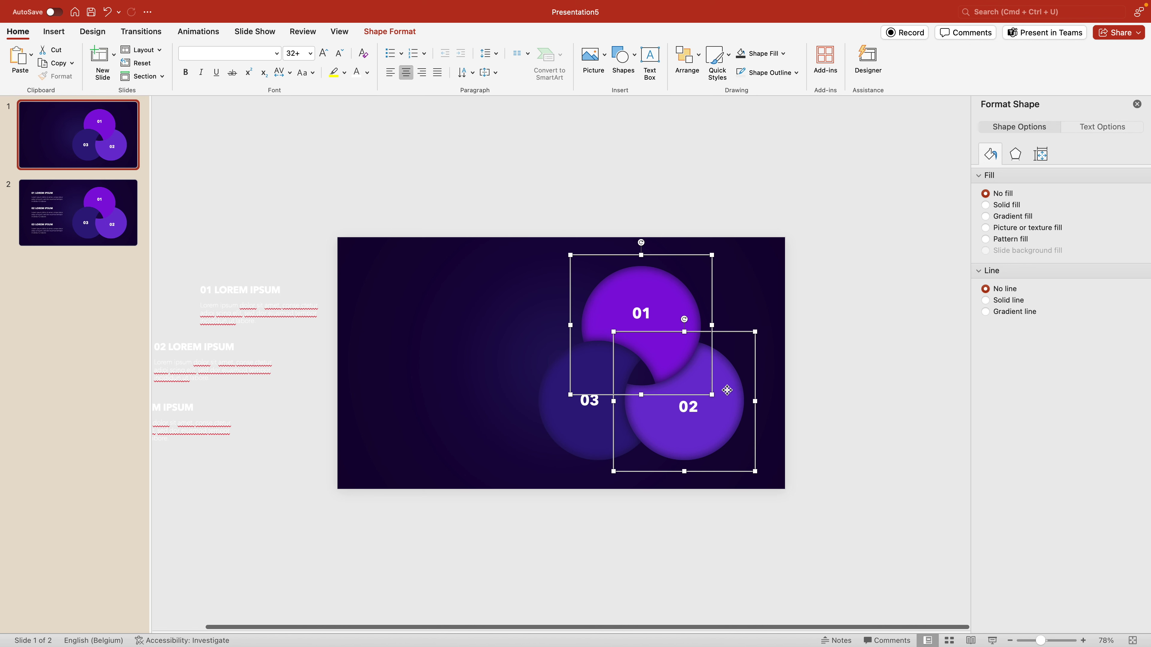
{"action": "left_click", "coordinate": [574, 427], "text": "shift"}
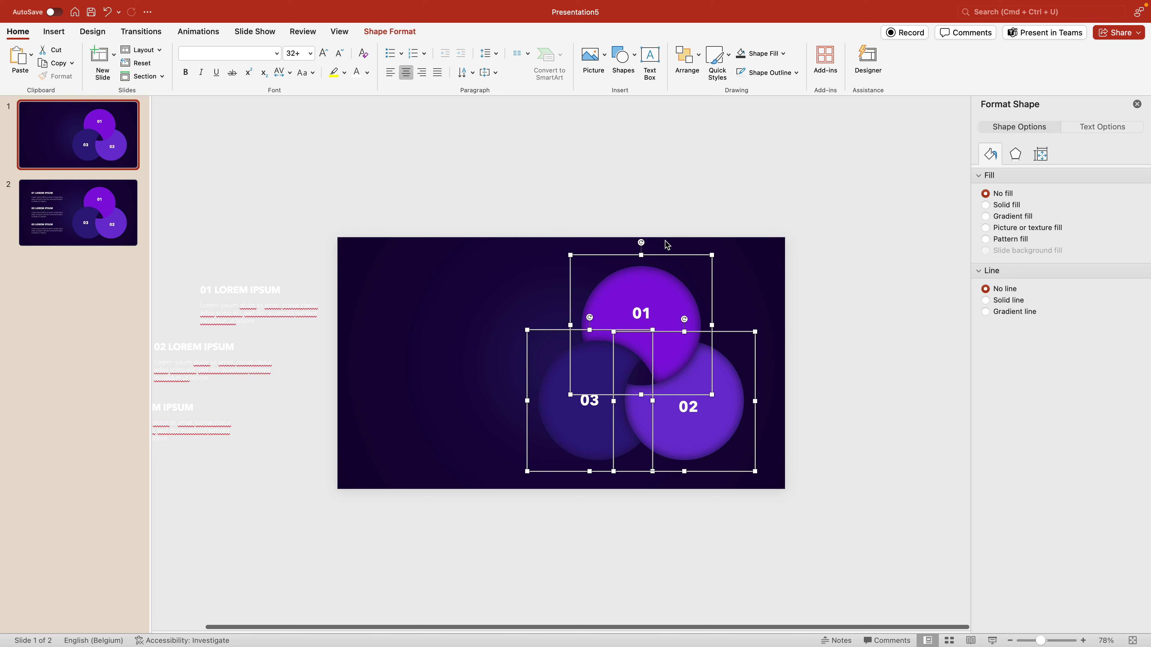
{"action": "left_click_drag", "start_coordinate": [638, 244], "coordinate": [572, 258]}
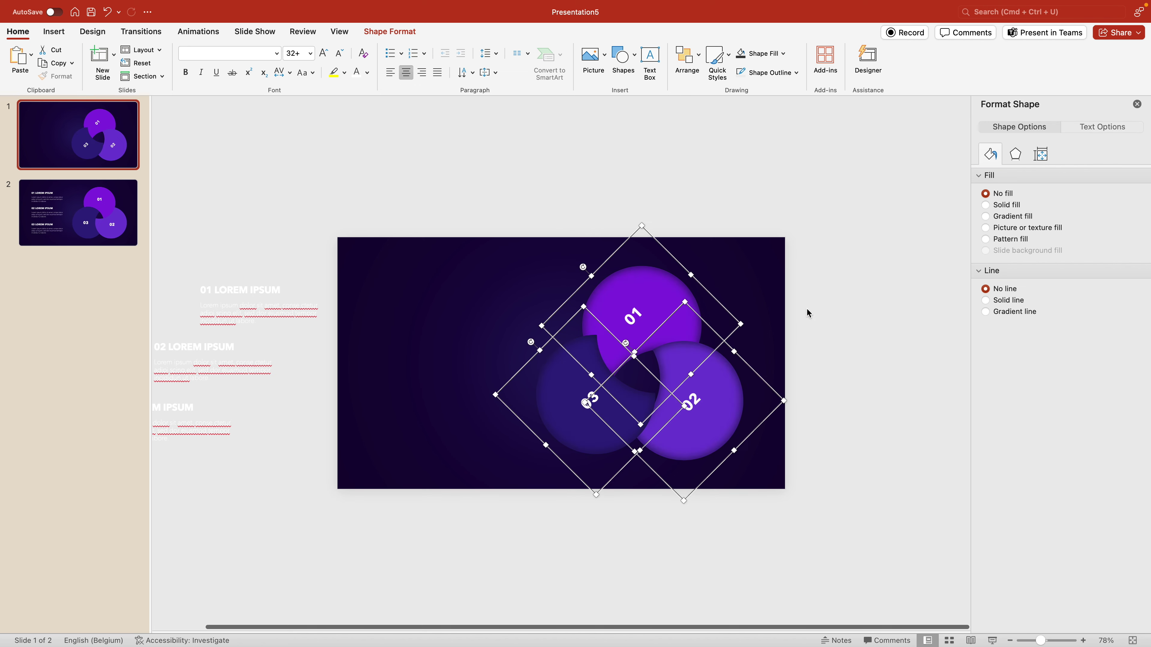
{"action": "left_click", "coordinate": [847, 337]}
Drag circle 01 above the slide, 02 off the right side, and 03 below
{"action": "left_click", "coordinate": [684, 297]}
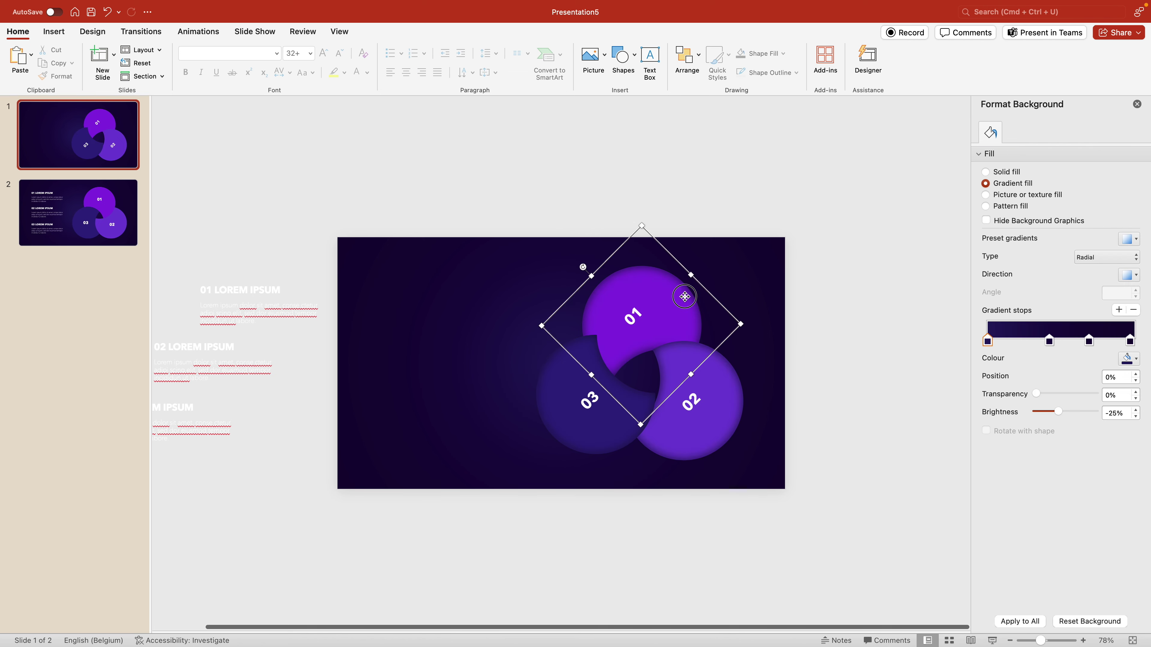
{"action": "left_click_drag", "start_coordinate": [684, 297], "coordinate": [599, 137]}
{"action": "left_click_drag", "start_coordinate": [734, 399], "coordinate": [917, 318]}
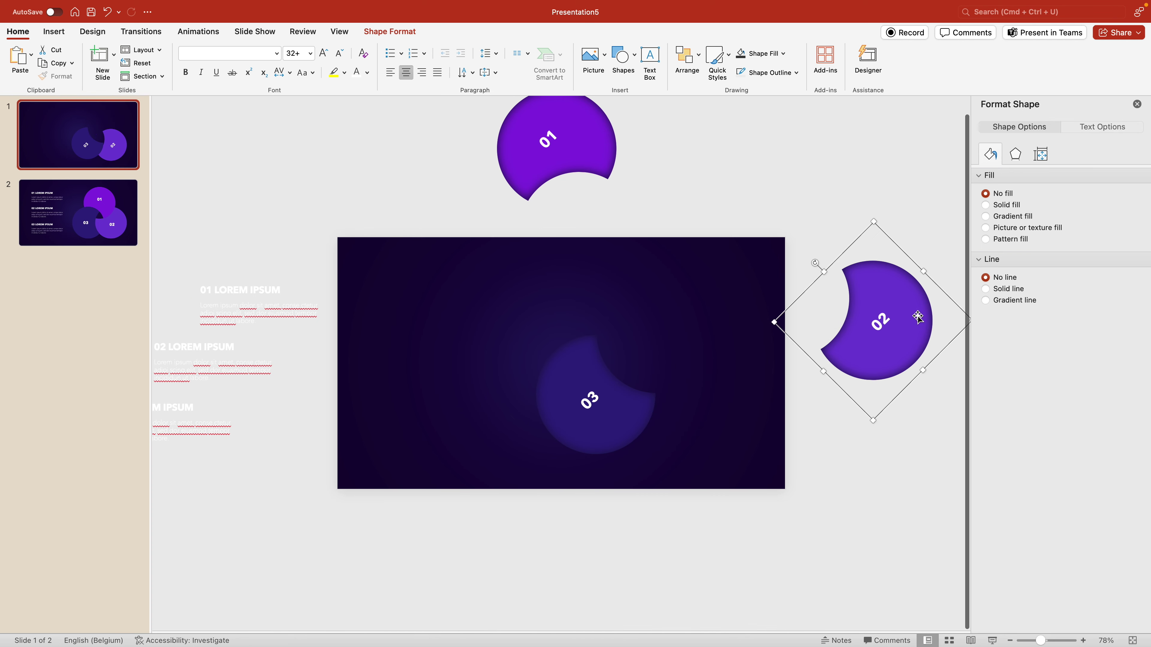
{"action": "left_click_drag", "start_coordinate": [545, 431], "coordinate": [424, 614]}
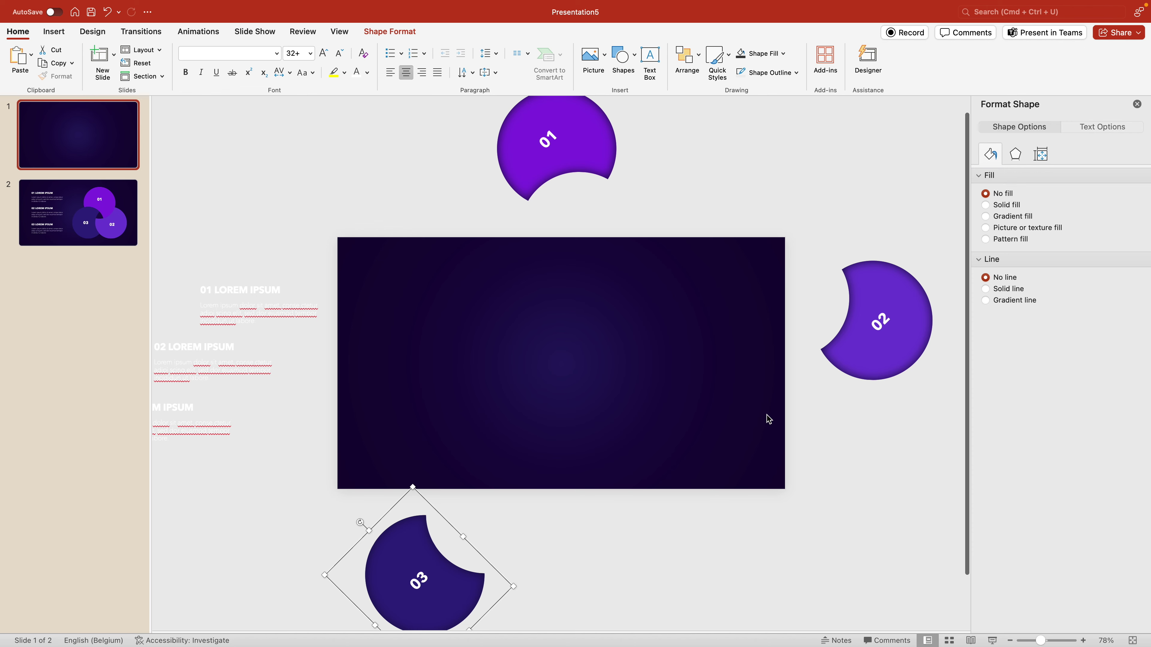
{"action": "left_click", "coordinate": [78, 194]}
Apply the Morph transition to slide 2
{"action": "left_click", "coordinate": [141, 31]}
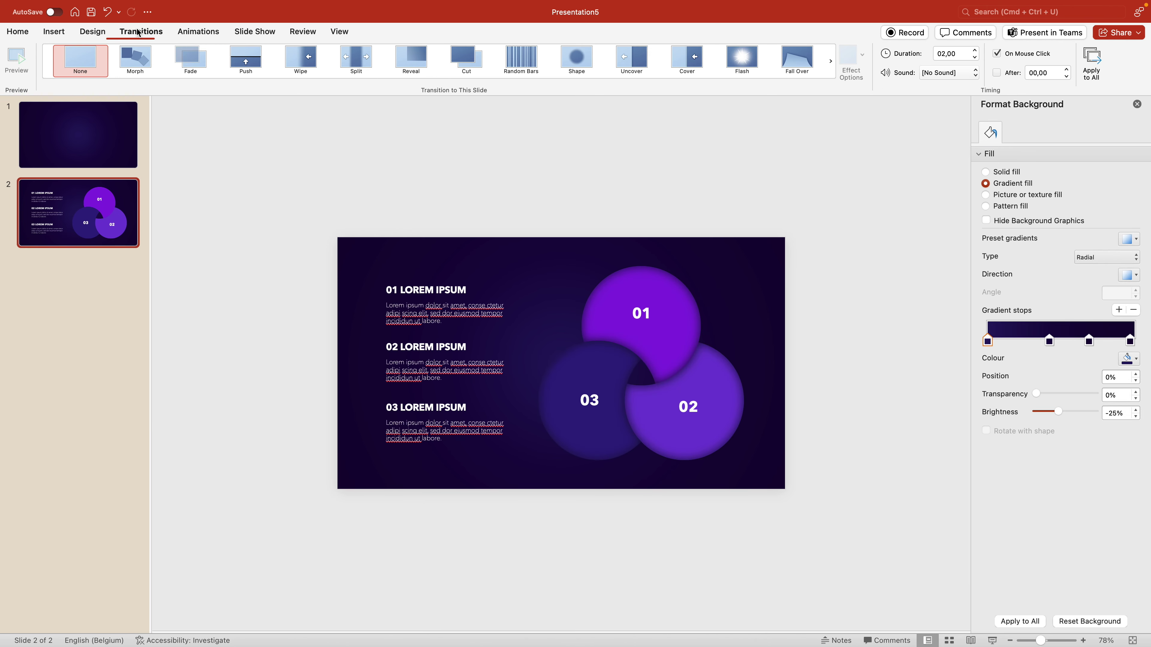
{"action": "left_click", "coordinate": [137, 59]}
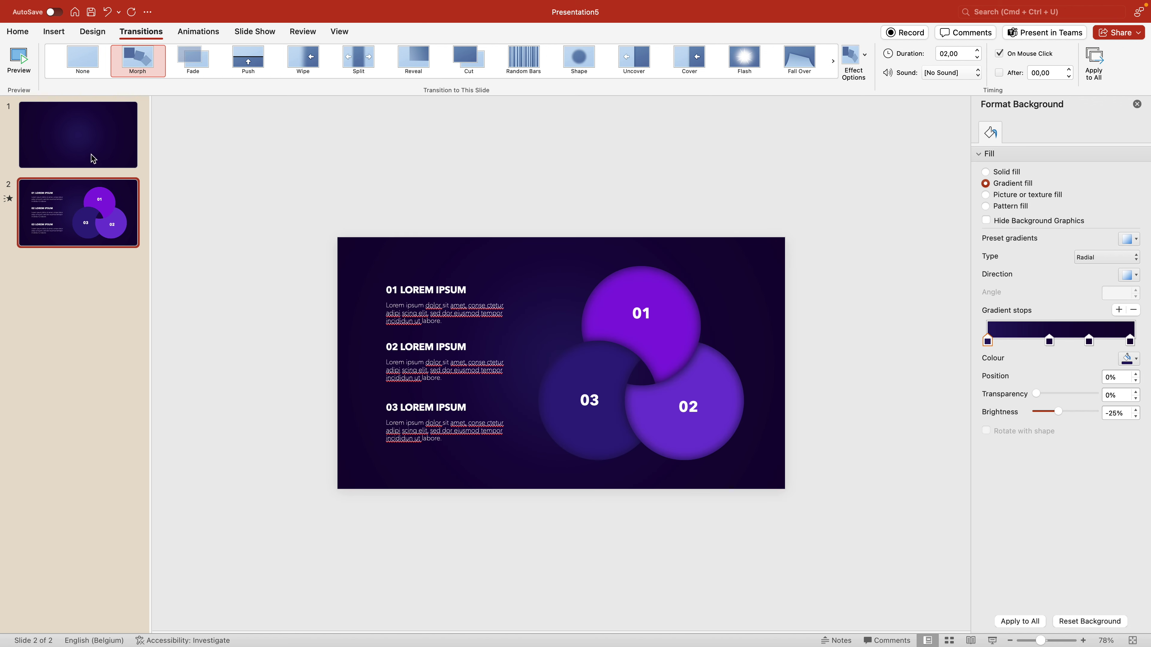
{"action": "left_click", "coordinate": [83, 143]}
Rotate slide 1's three off-slide circles together to about 272°
{"action": "left_click", "coordinate": [609, 162]}
{"action": "left_click", "coordinate": [860, 279], "text": "shift"}
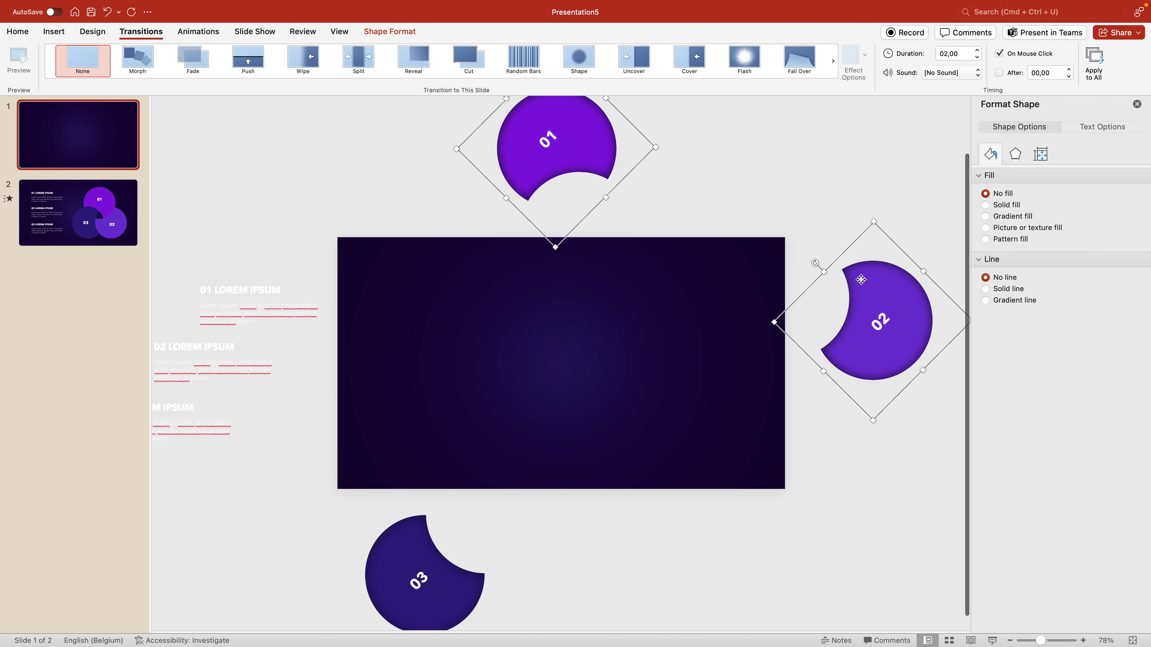
{"action": "left_click", "coordinate": [405, 544], "text": "shift"}
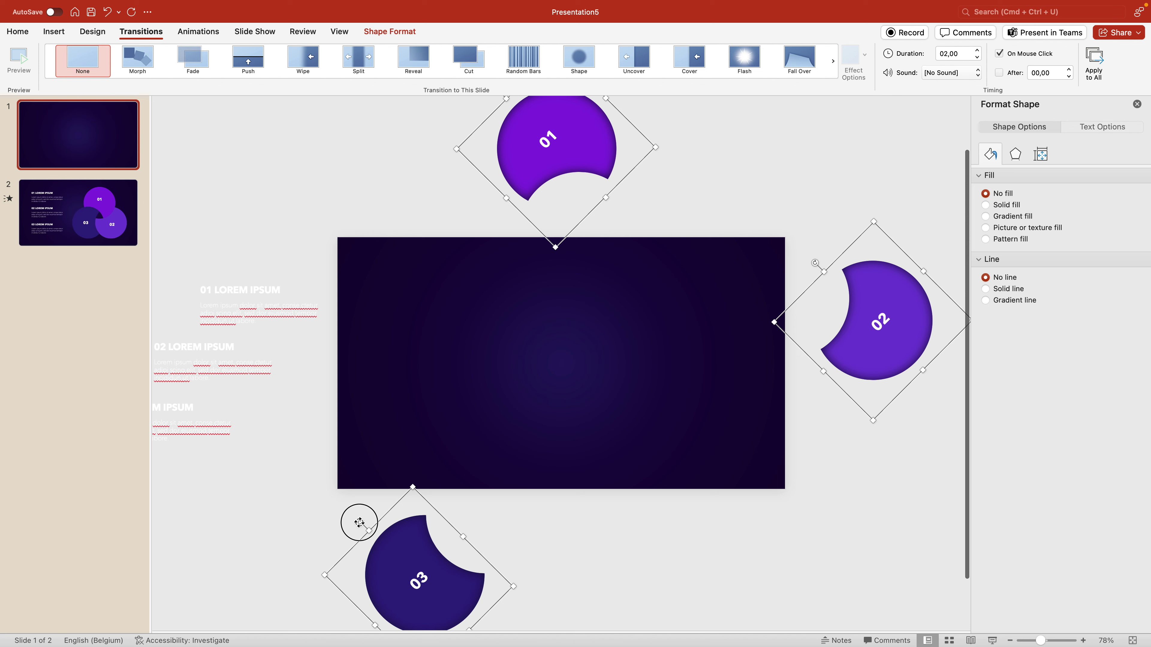
{"action": "left_click_drag", "start_coordinate": [358, 522], "coordinate": [324, 579]}
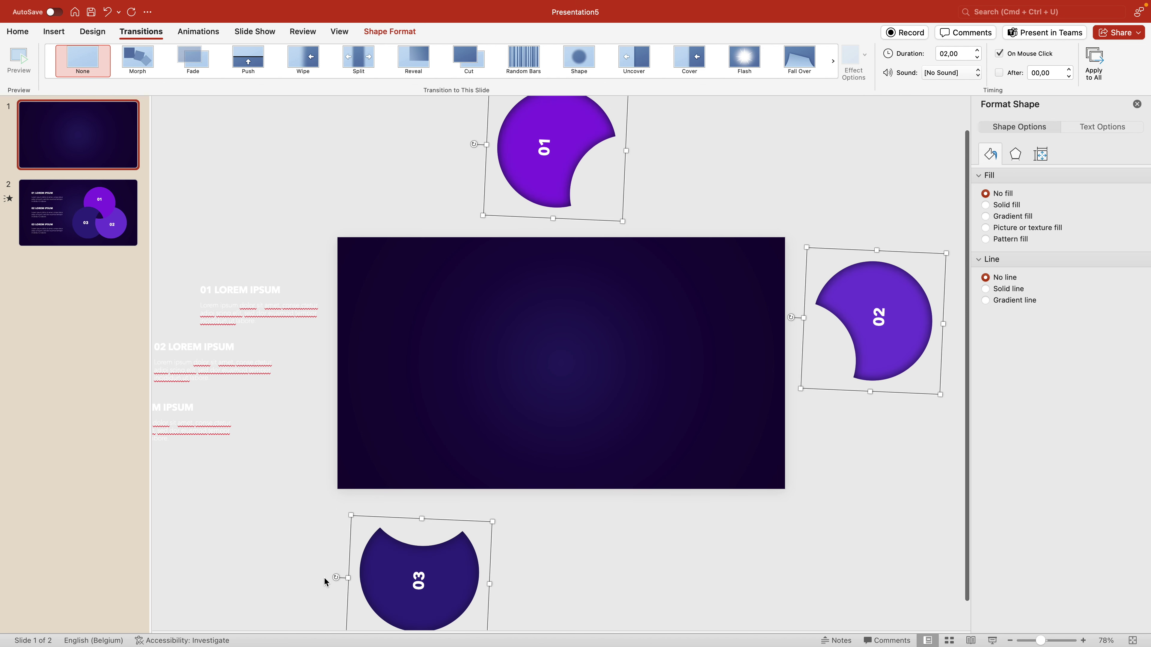
{"action": "left_click", "coordinate": [642, 576]}
Reposition circles 03, 02 and 01 around slide 1's edges and select slide 1 for playback
{"action": "left_click", "coordinate": [444, 589]}
{"action": "left_click_drag", "start_coordinate": [530, 581], "coordinate": [540, 574]}
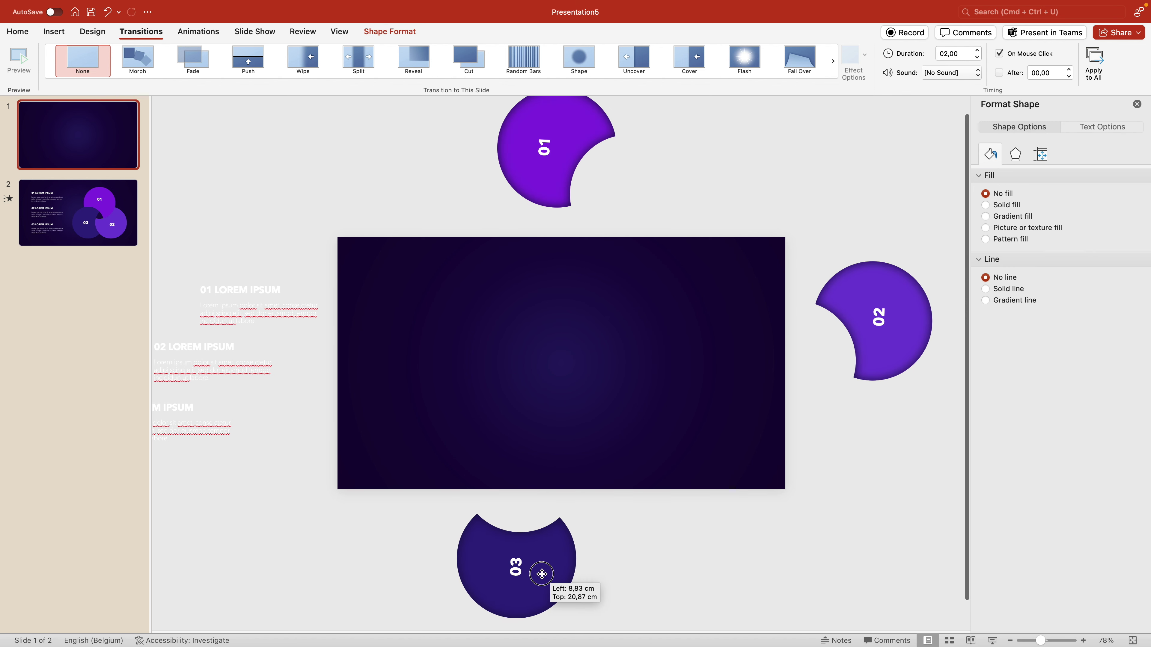
{"action": "left_click_drag", "start_coordinate": [879, 278], "coordinate": [879, 305]}
{"action": "left_click_drag", "start_coordinate": [605, 144], "coordinate": [639, 142]}
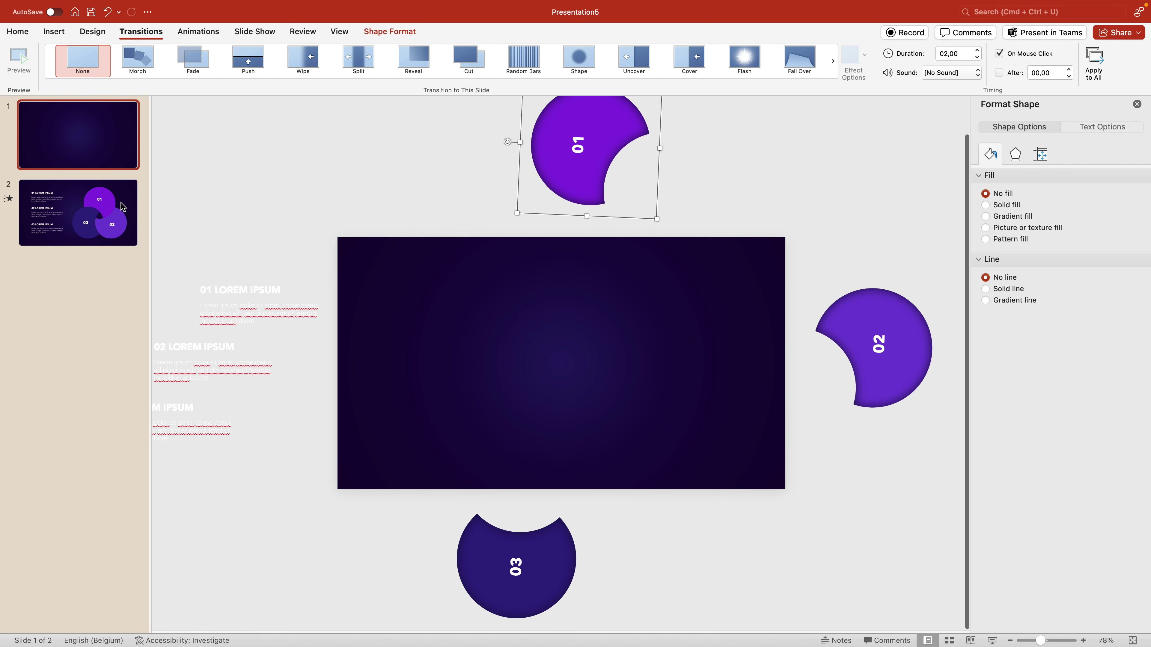
{"action": "left_click", "coordinate": [125, 155]}
Play the slide show from slide 1, watch the Morph into slide 2, then exit
{"action": "key", "text": "super+shift+Return"}
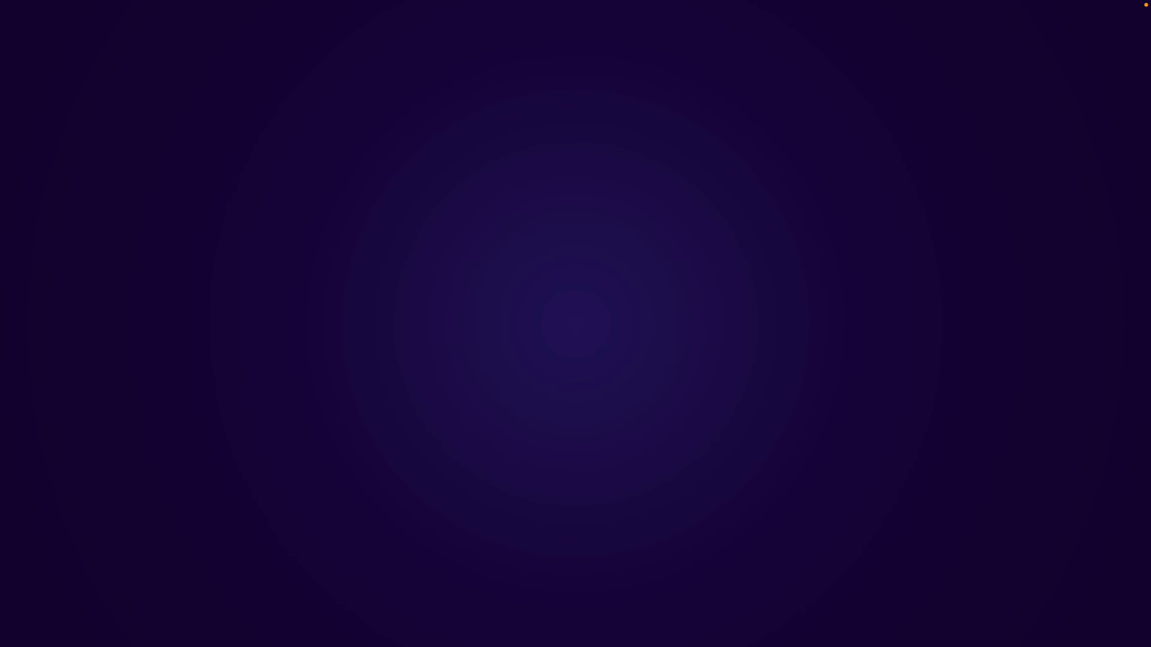
{"action": "key", "text": "Right"}
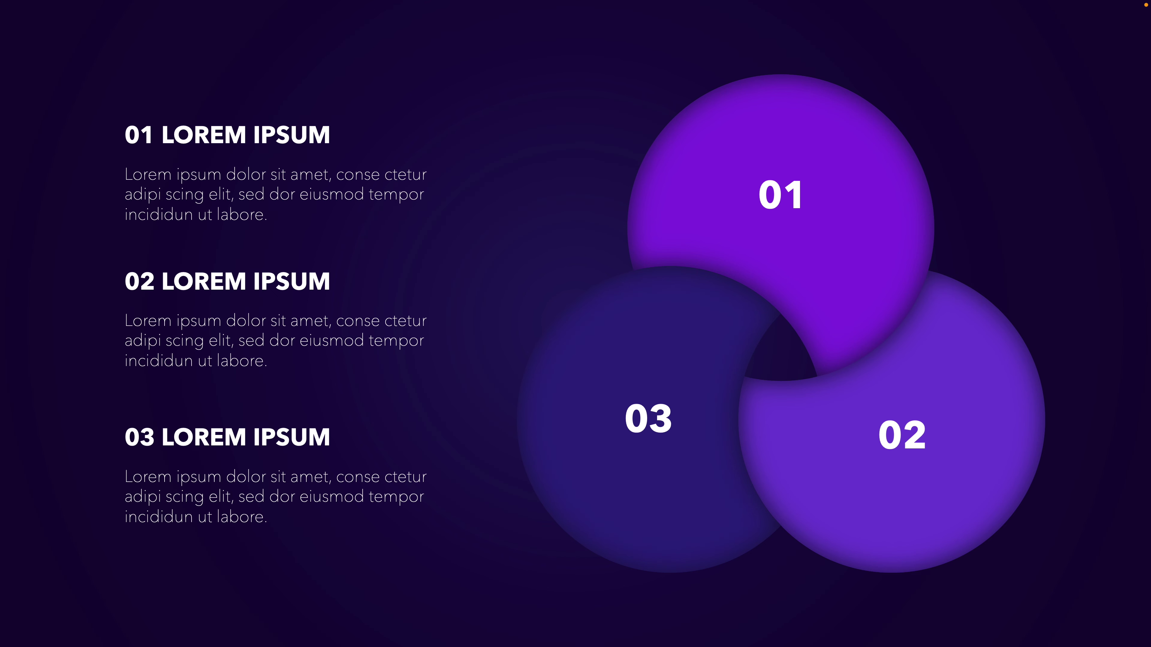
{"action": "key", "text": "Escape"}
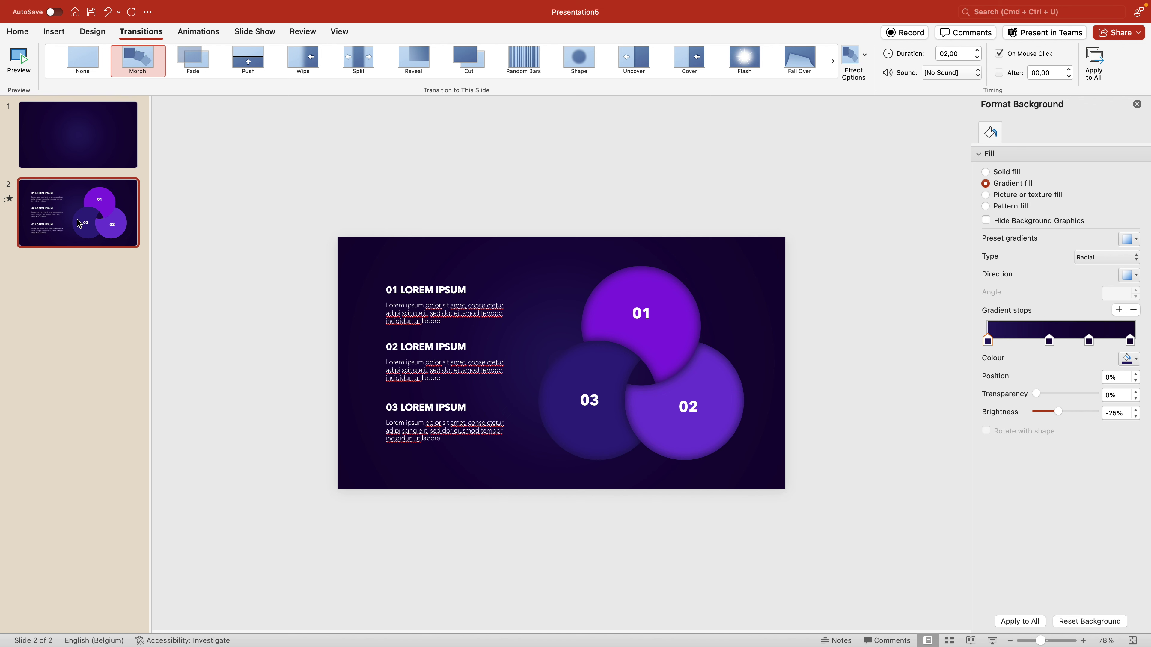
Duplicate slide 2 as a new third slide and delete all its shapes
{"action": "key", "text": "super+d"}
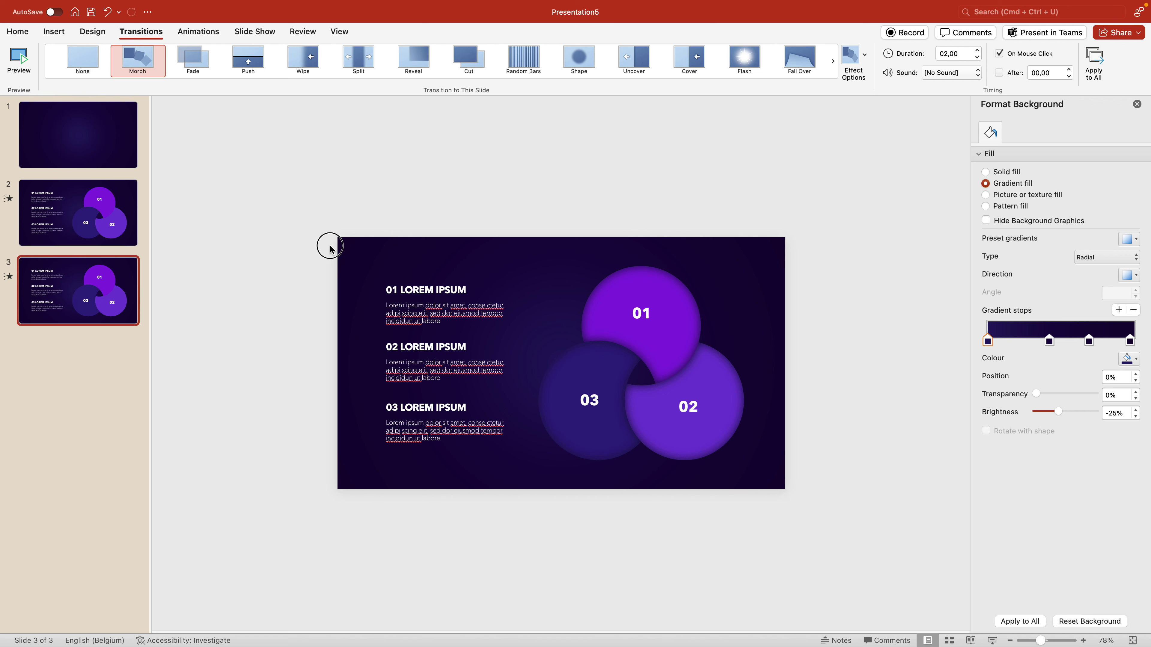
{"action": "left_click_drag", "start_coordinate": [329, 249], "coordinate": [887, 545]}
{"action": "key", "text": "Delete"}
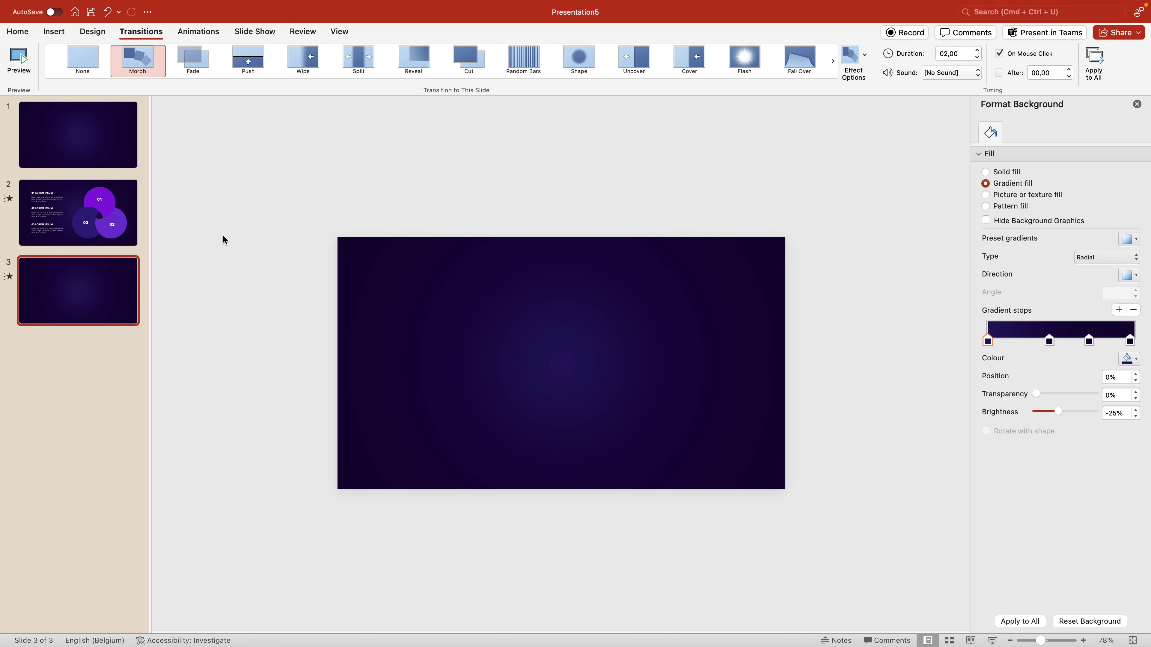
Insert a Basic Venn SmartArt, label its circles 1, 2, 3 and add a fourth bullet
{"action": "left_click", "coordinate": [58, 38]}
{"action": "left_click", "coordinate": [309, 68]}
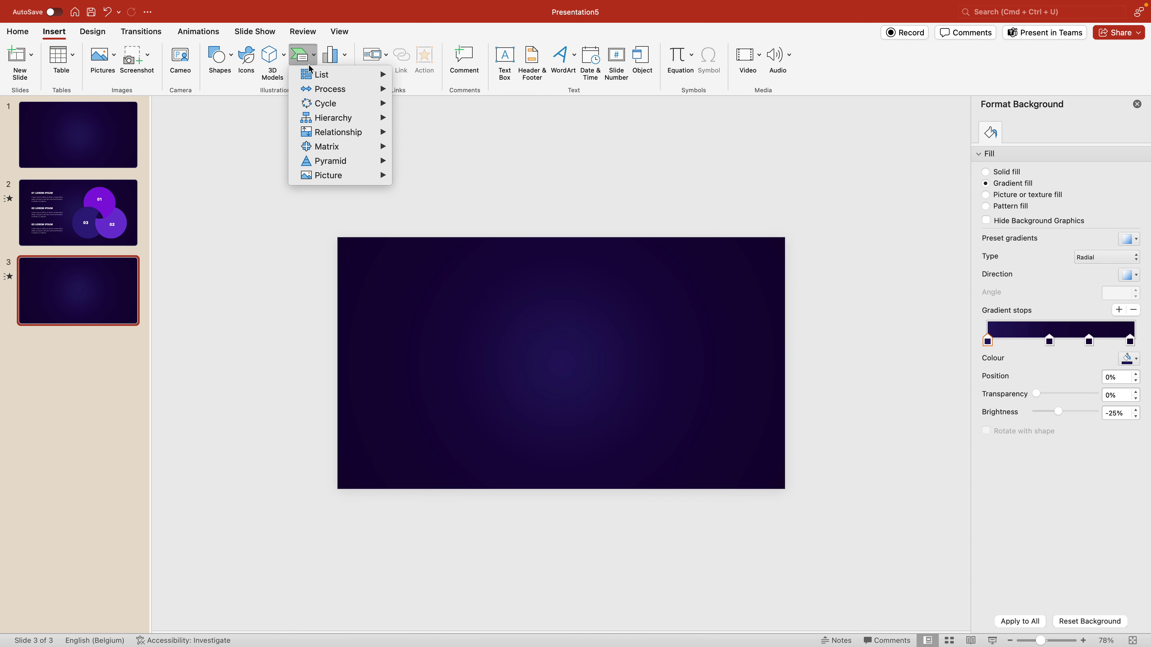
{"action": "mouse_move", "coordinate": [338, 132]}
{"action": "left_click", "coordinate": [589, 389]}
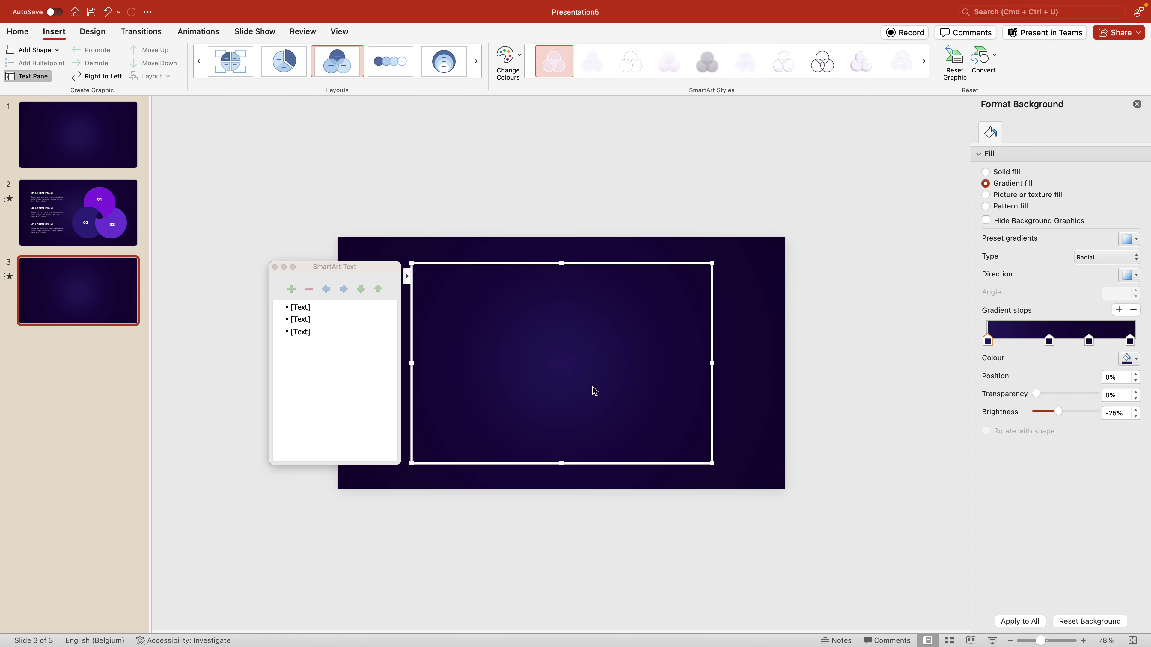
{"action": "left_click", "coordinate": [309, 308]}
{"action": "type", "text": "1"}
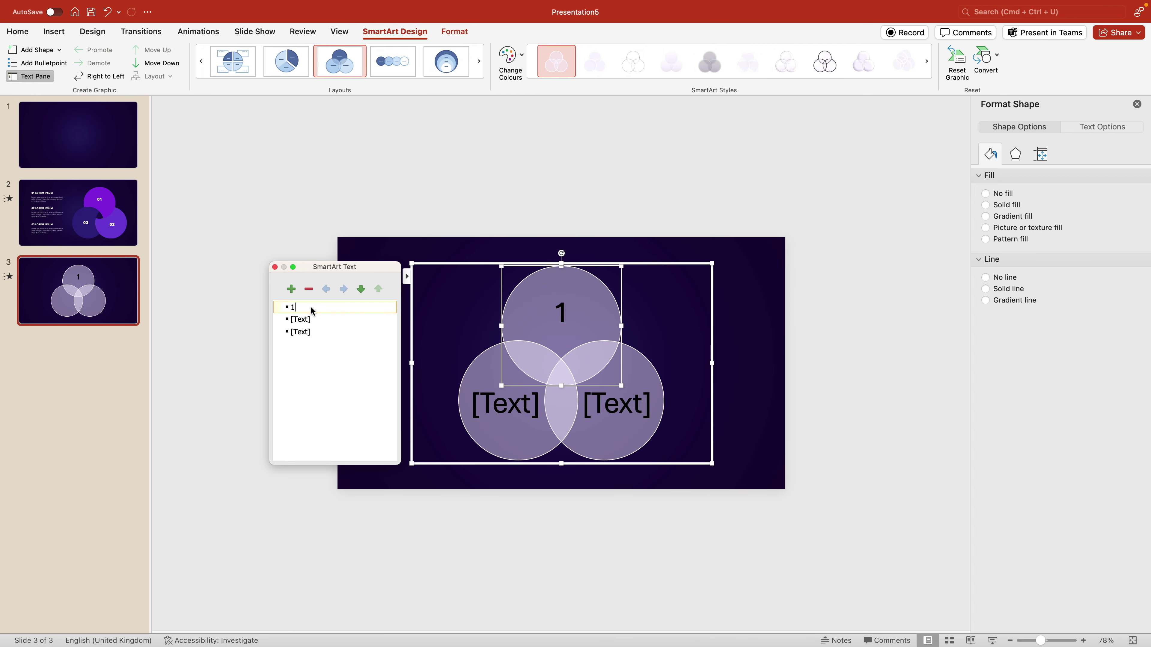
{"action": "key", "text": "Down"}
{"action": "type", "text": "2"}
{"action": "key", "text": "Down"}
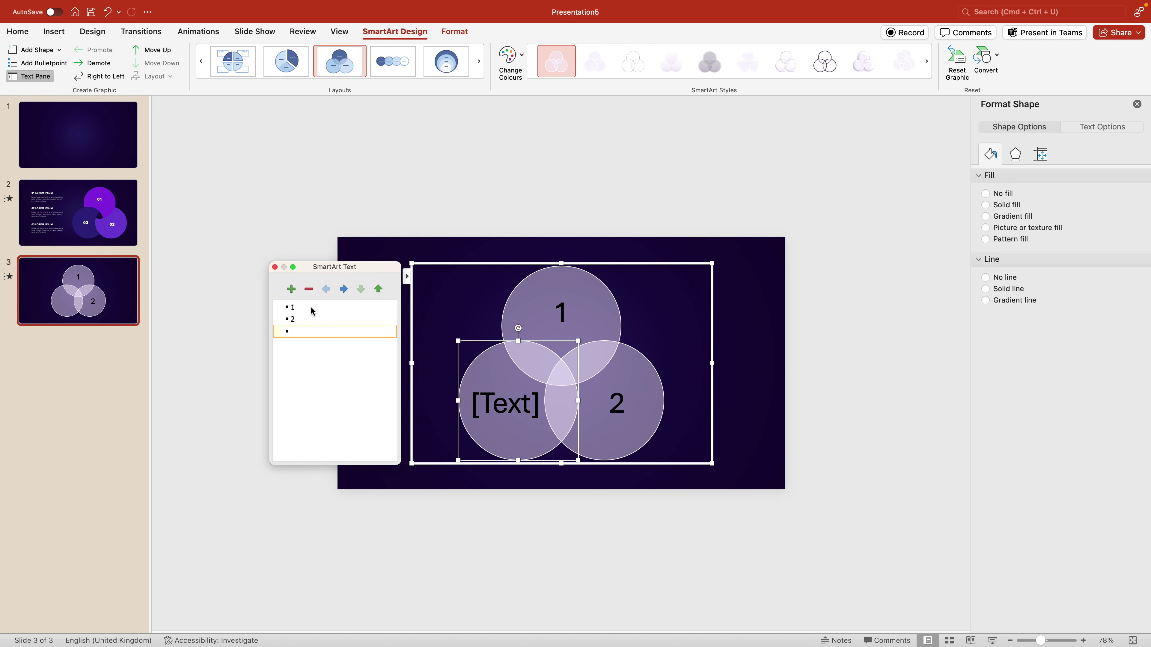
{"action": "type", "text": "3"}
{"action": "key", "text": "Return"}
Label the fourth circle 4 and ungroup the SmartArt into plain shapes
{"action": "type", "text": "4"}
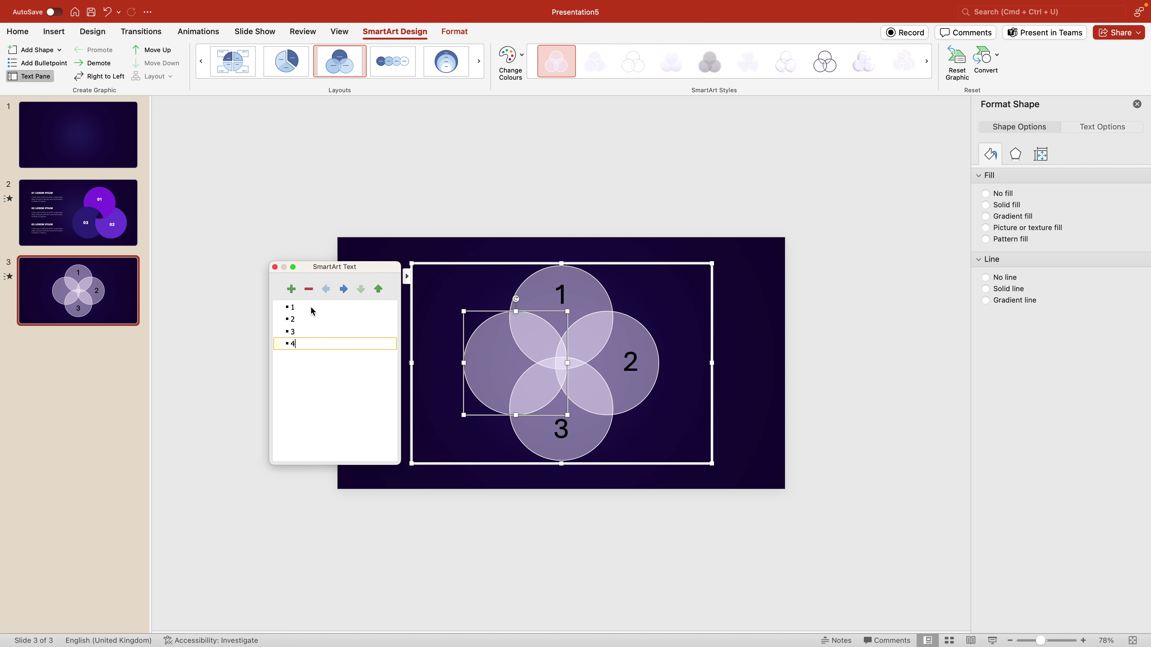
{"action": "right_click", "coordinate": [637, 260]}
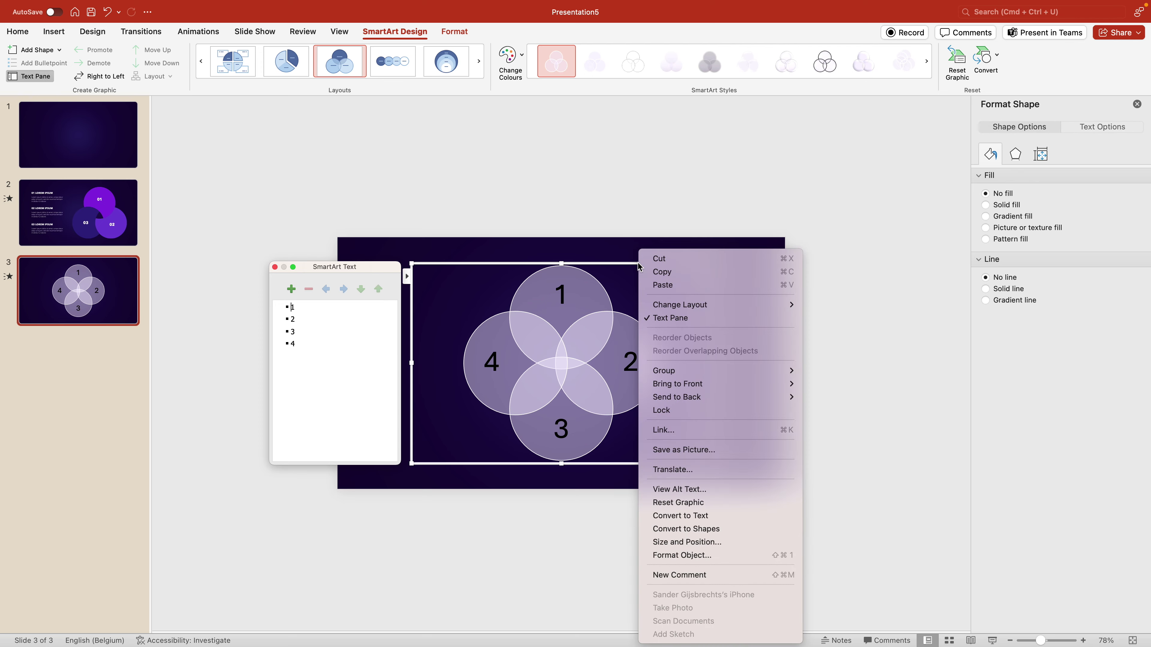
{"action": "mouse_move", "coordinate": [698, 371]}
{"action": "left_click", "coordinate": [818, 403]}
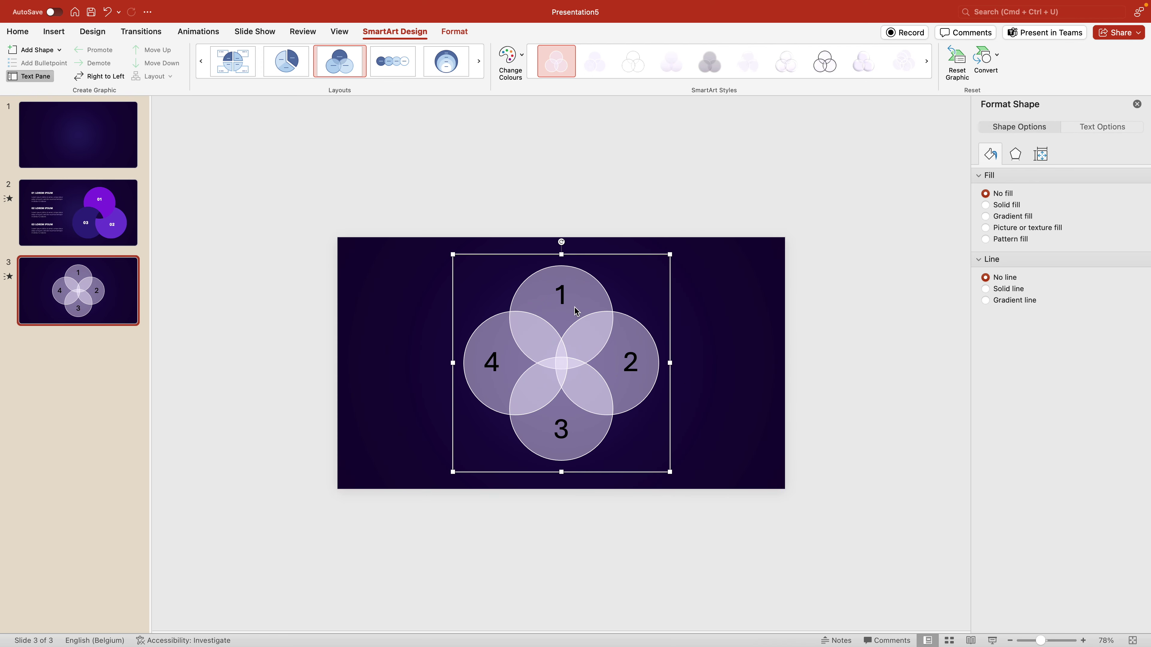
Delete the numbers 1, 4, 2 and 3 from the top, left, right and bottom circles
{"action": "left_click", "coordinate": [564, 294]}
{"action": "key", "text": "BackSpace"}
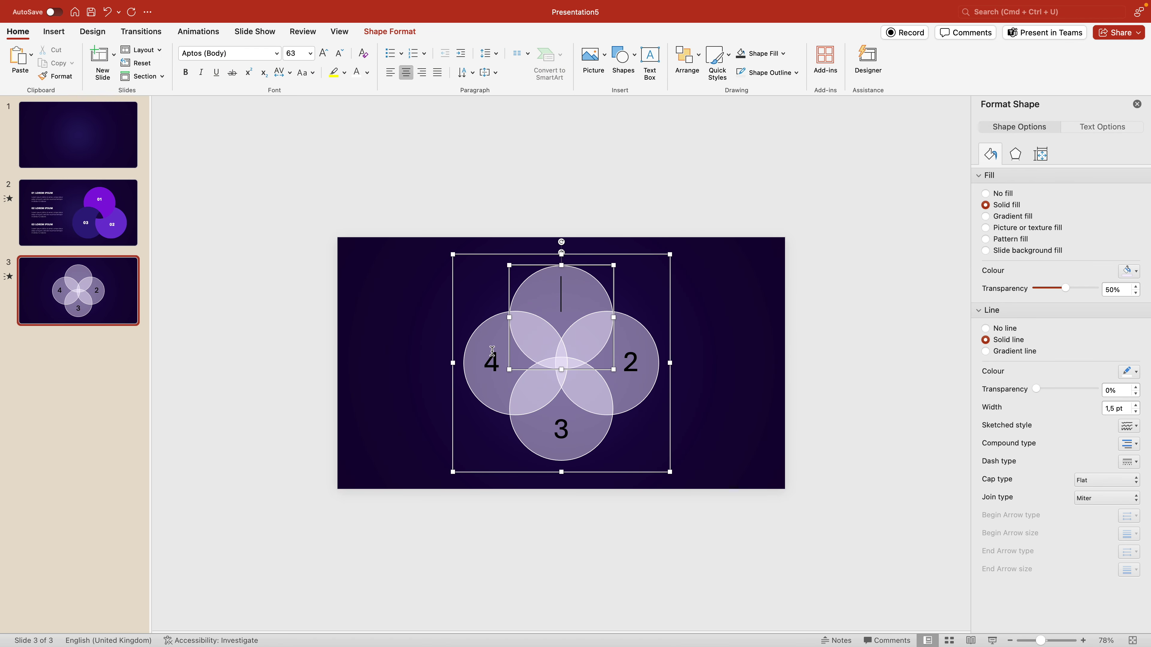
{"action": "left_click", "coordinate": [492, 355]}
{"action": "key", "text": "Delete"}
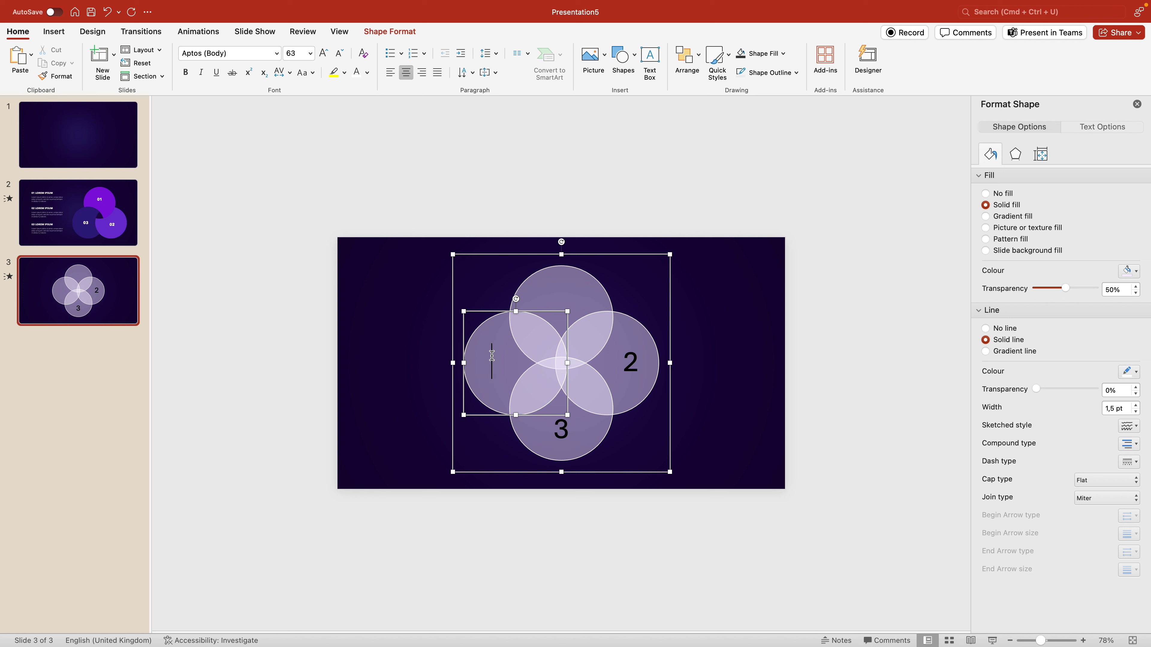
{"action": "left_click", "coordinate": [623, 365]}
{"action": "key", "text": "Delete"}
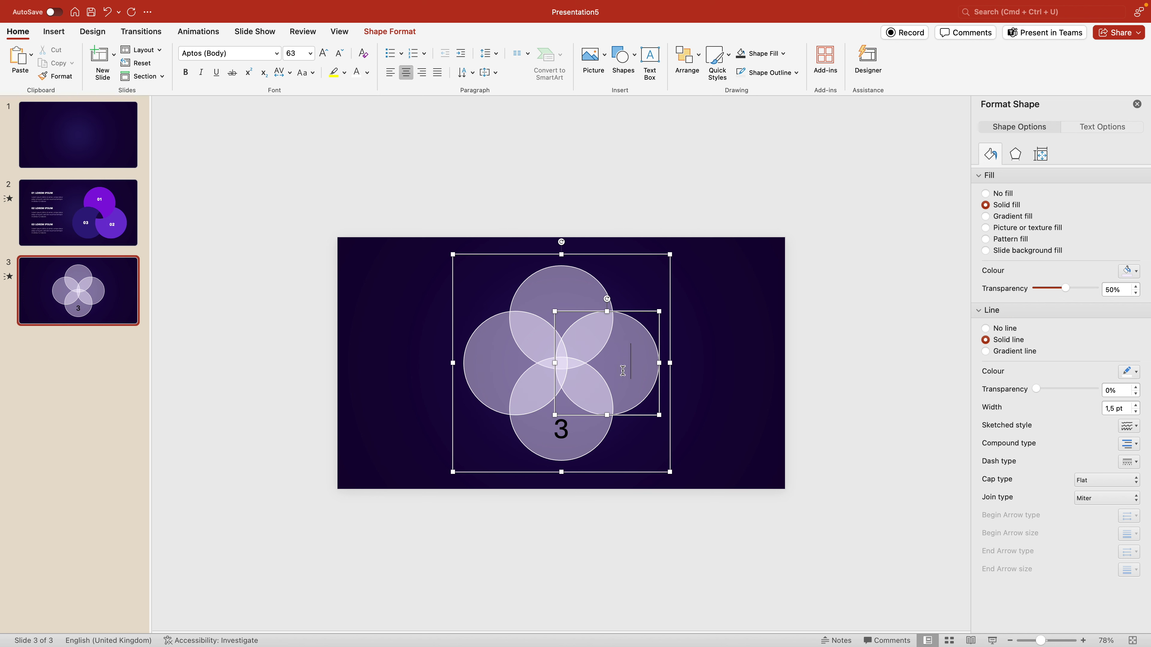
{"action": "left_click", "coordinate": [565, 428]}
{"action": "key", "text": "Delete"}
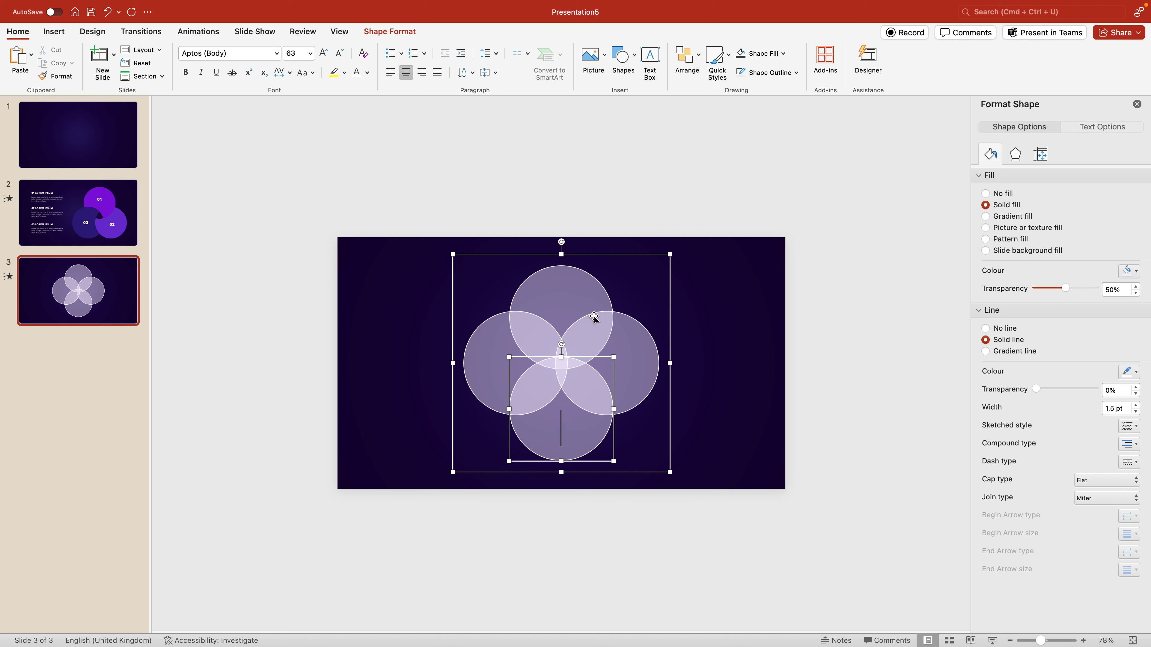
{"action": "left_click", "coordinate": [638, 254]}
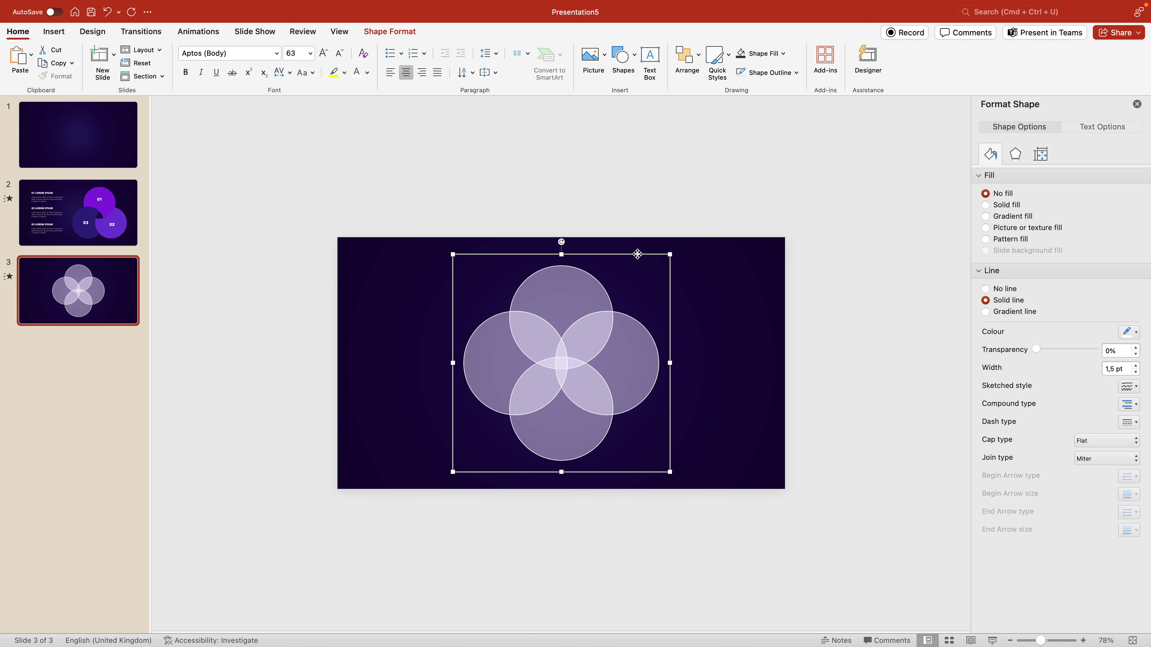
Ungroup the four circles
{"action": "right_click", "coordinate": [546, 257]}
{"action": "mouse_move", "coordinate": [653, 309]}
{"action": "left_click", "coordinate": [725, 346]}
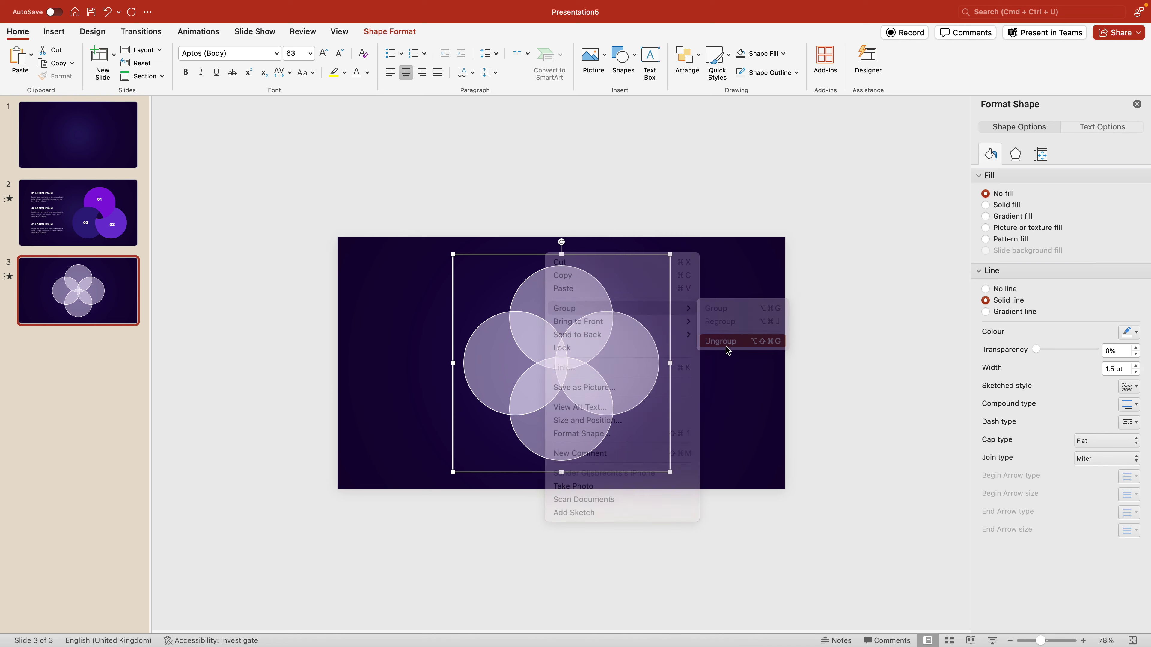
Select all four circles and fragment them at every overlap with Merge Shapes
{"action": "scroll", "coordinate": [725, 347], "scroll_direction": "up", "scroll_amount": 5}
{"action": "left_click", "coordinate": [563, 365]}
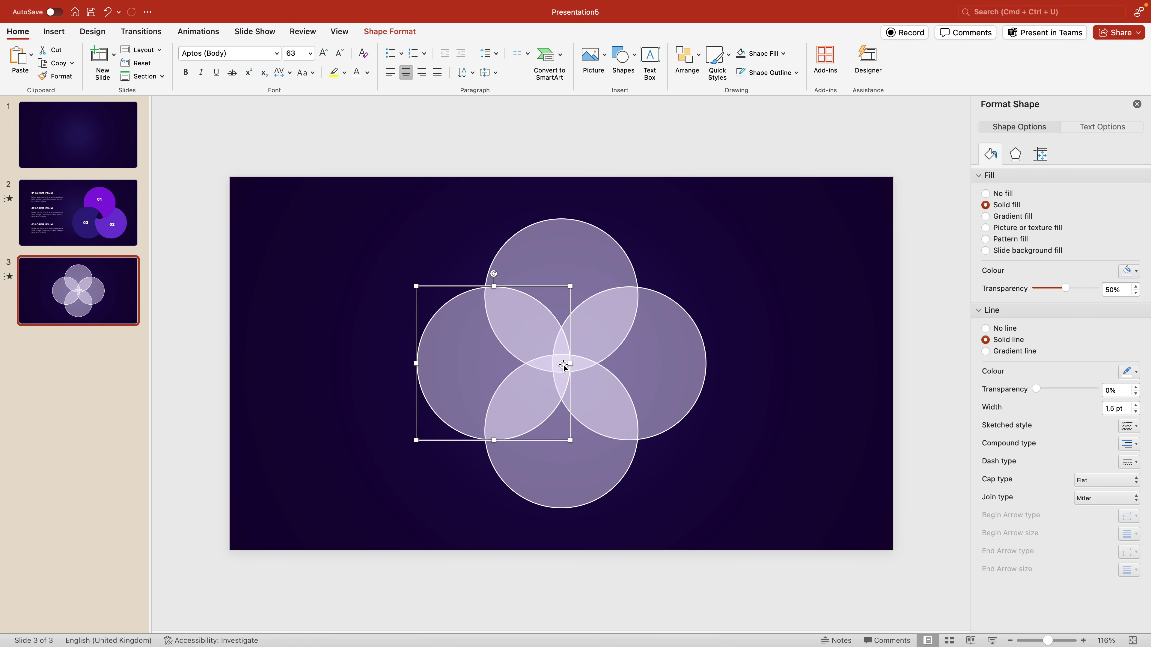
{"action": "left_click", "coordinate": [804, 227]}
{"action": "left_click_drag", "start_coordinate": [823, 158], "coordinate": [330, 575]}
{"action": "left_click", "coordinate": [375, 32]}
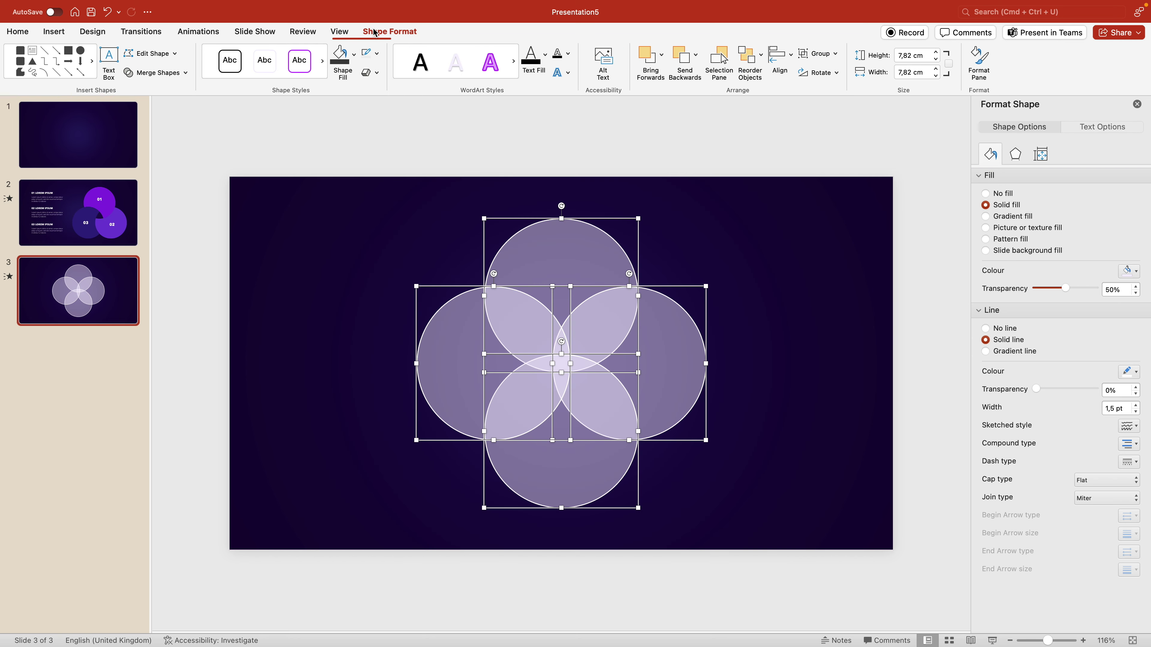
{"action": "left_click", "coordinate": [154, 73]}
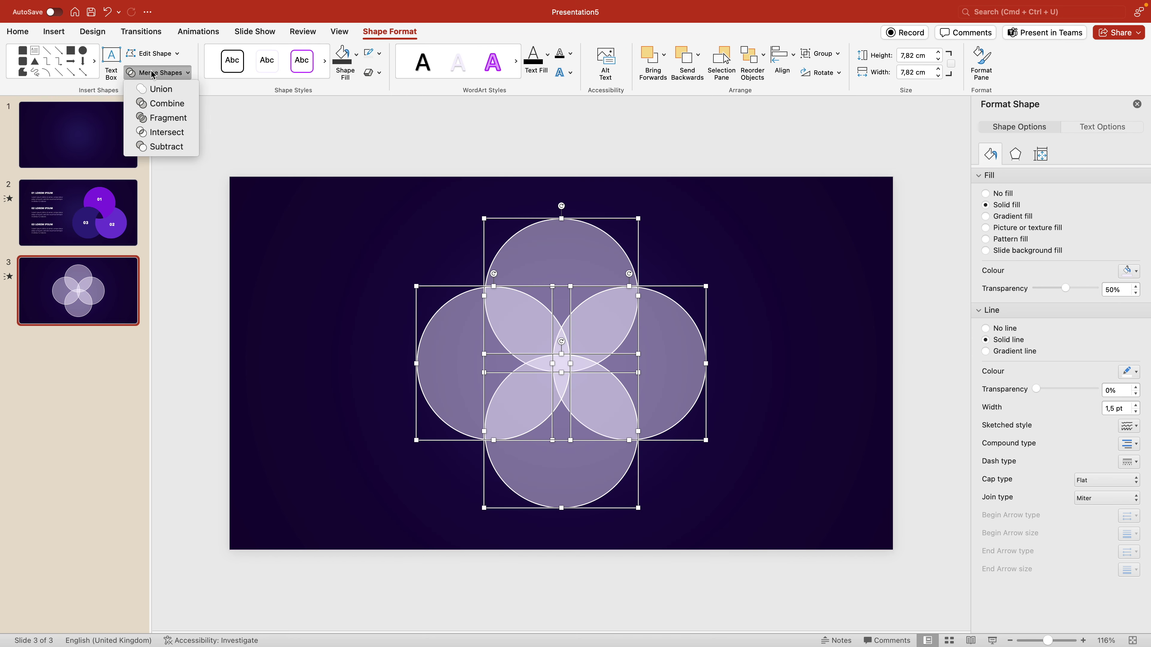
{"action": "left_click", "coordinate": [166, 118]}
Delete the small central fragment
{"action": "key", "text": "Escape"}
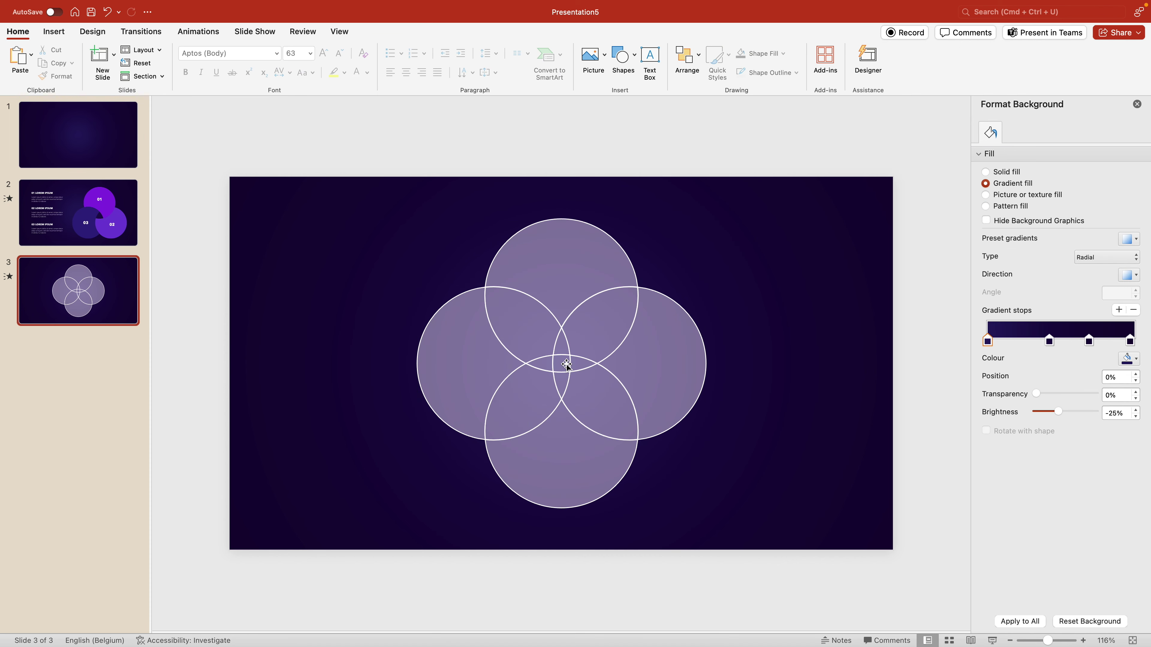
{"action": "left_click", "coordinate": [565, 364]}
{"action": "key", "text": "Delete"}
{"action": "scroll", "coordinate": [566, 364], "scroll_direction": "up", "scroll_amount": 5}
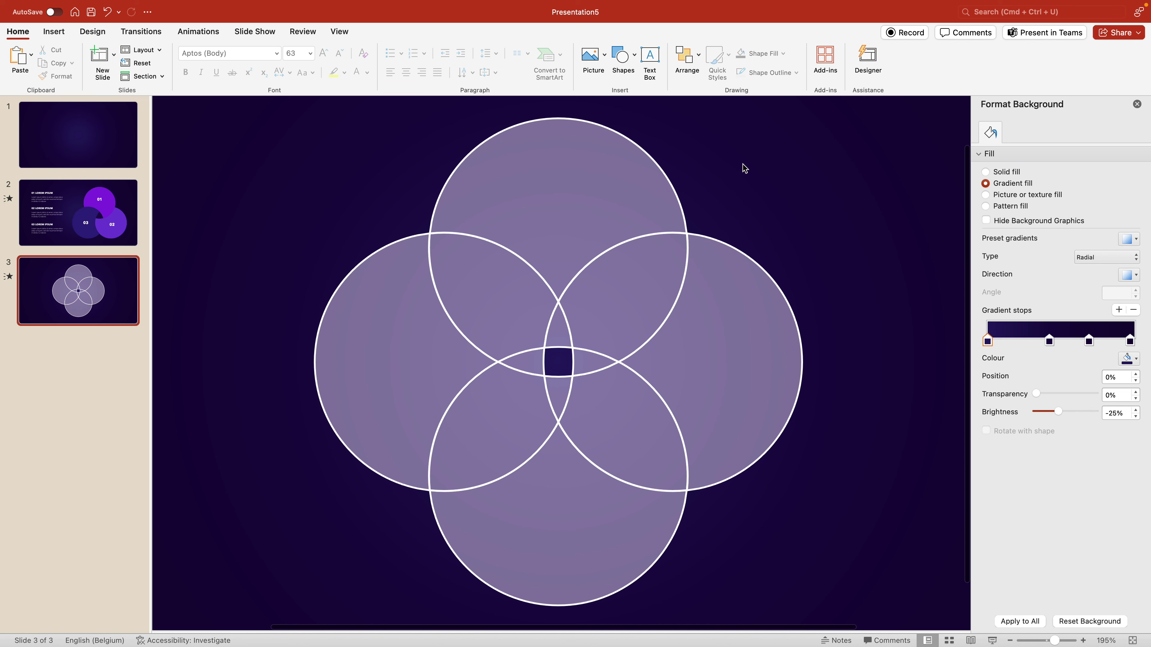
Union the top circle piece with the two fragments right of centre
{"action": "left_click", "coordinate": [652, 191]}
{"action": "left_click", "coordinate": [588, 365]}
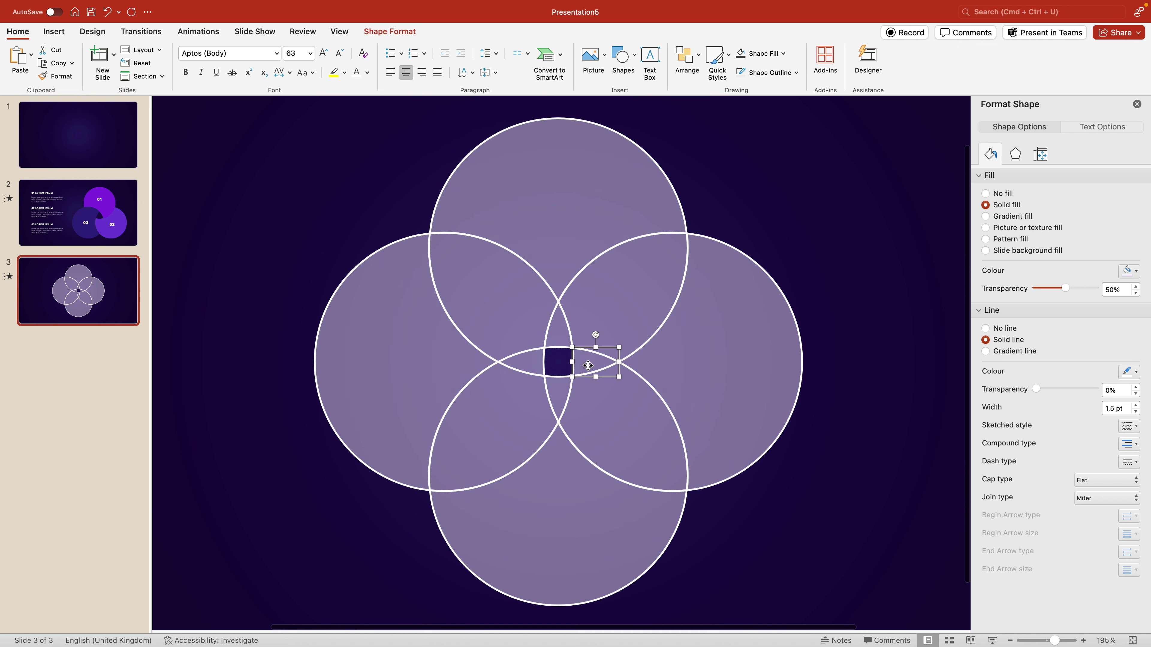
{"action": "left_click", "coordinate": [651, 292], "text": "shift"}
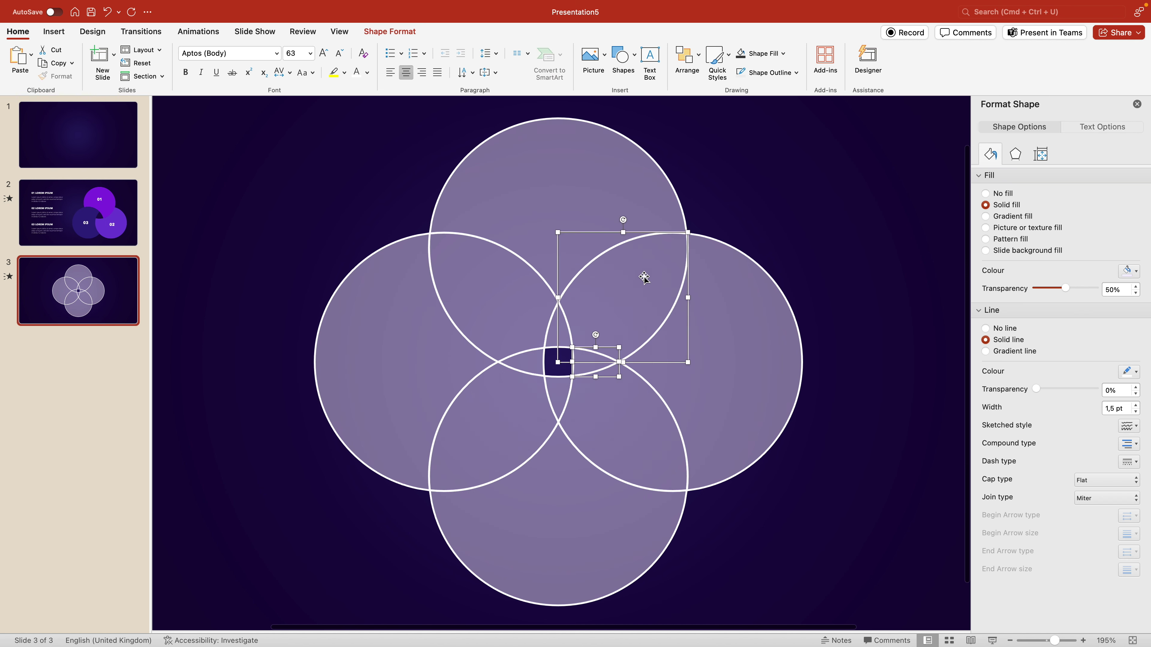
{"action": "left_click", "coordinate": [601, 173], "text": "shift"}
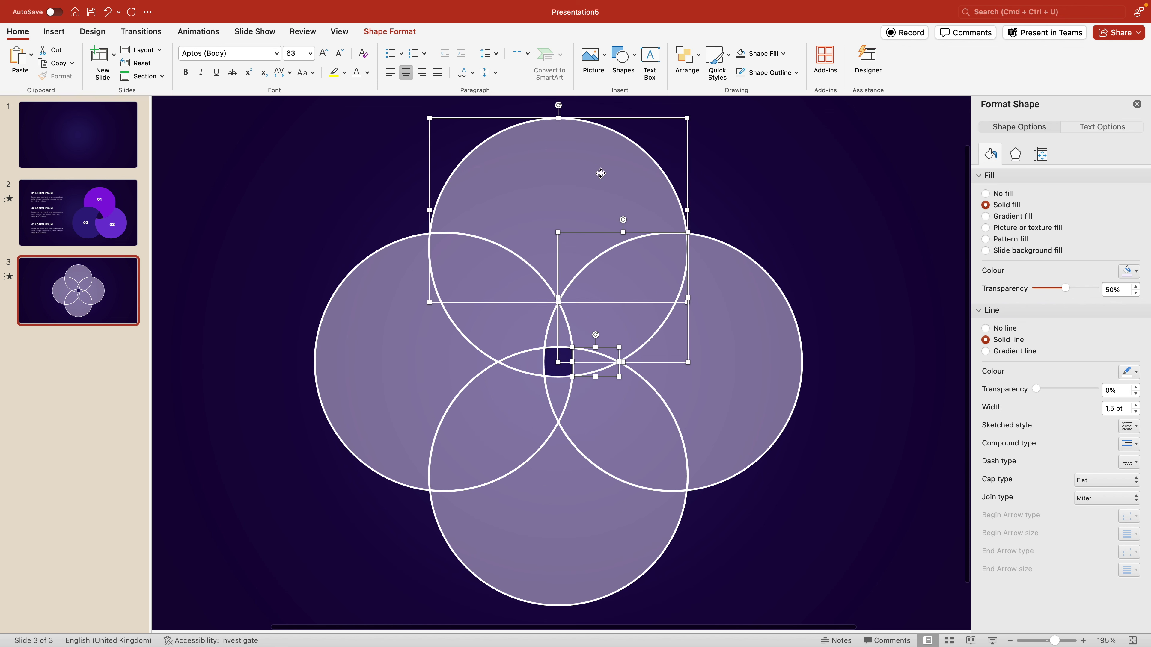
{"action": "left_click", "coordinate": [400, 36]}
{"action": "left_click", "coordinate": [157, 72]}
{"action": "left_click", "coordinate": [164, 90]}
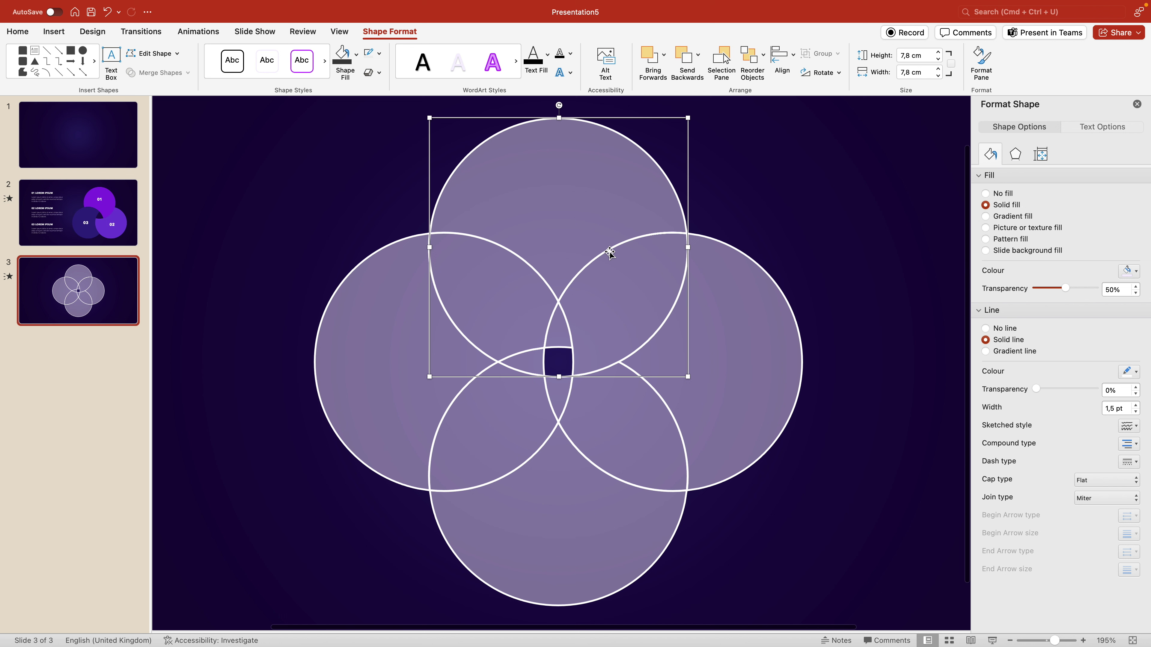
Union the right circle piece with the lens below centre and the lower-right lens
{"action": "left_click", "coordinate": [557, 393]}
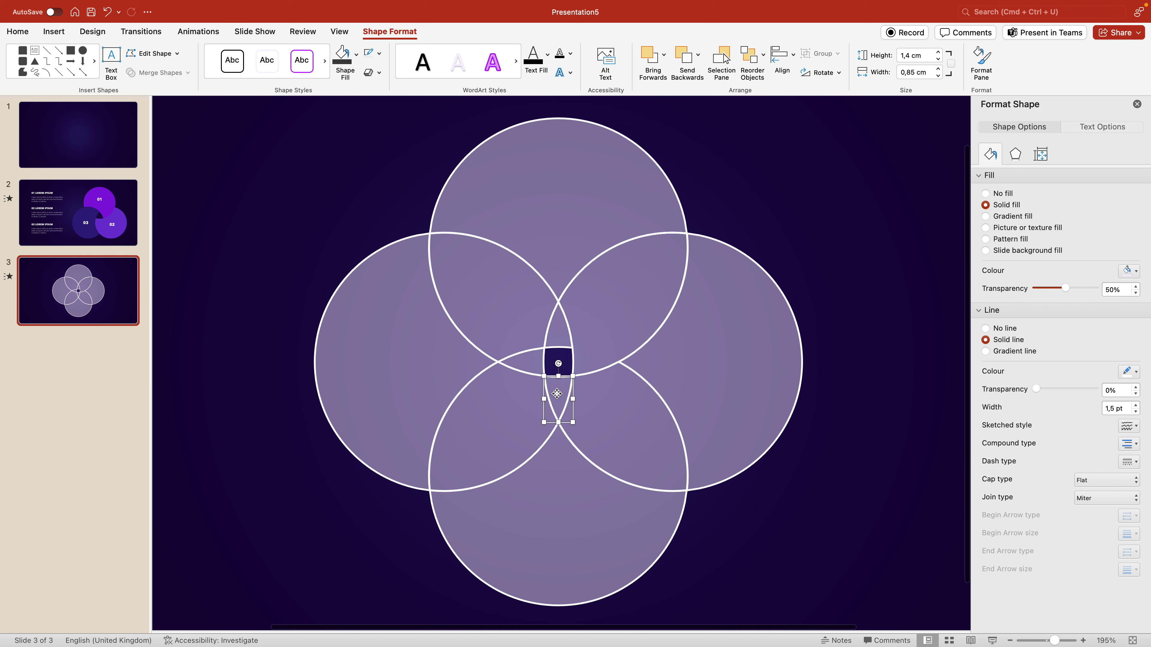
{"action": "left_click", "coordinate": [608, 420], "text": "shift"}
{"action": "left_click", "coordinate": [714, 363], "text": "shift"}
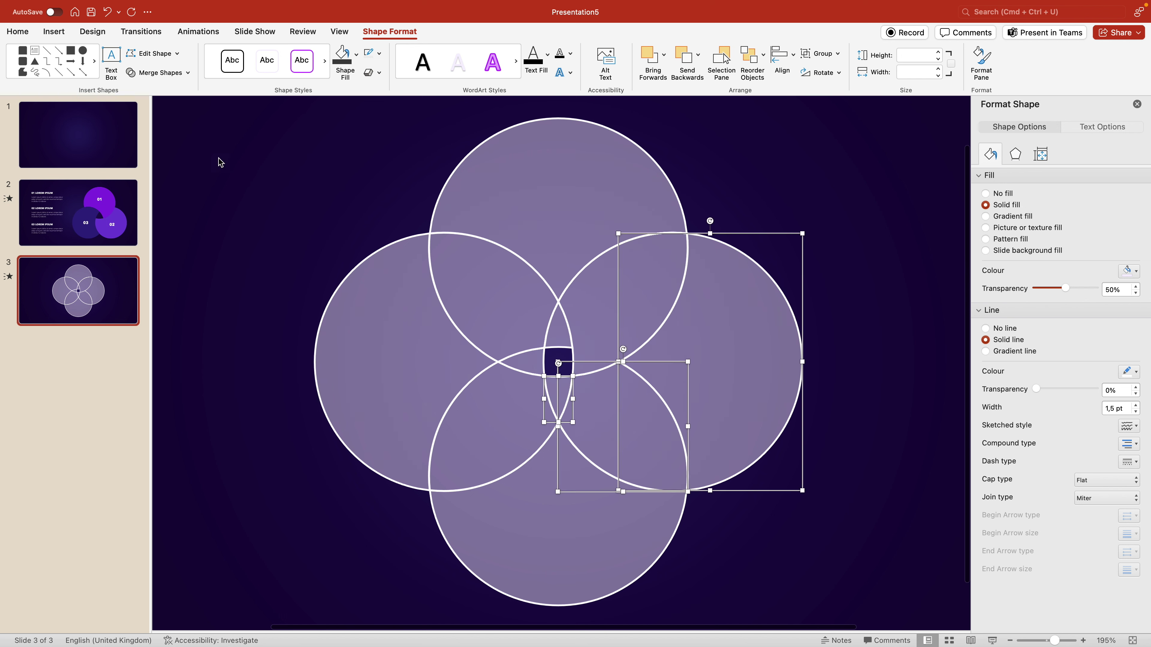
{"action": "left_click", "coordinate": [157, 73]}
{"action": "key", "text": "Escape"}
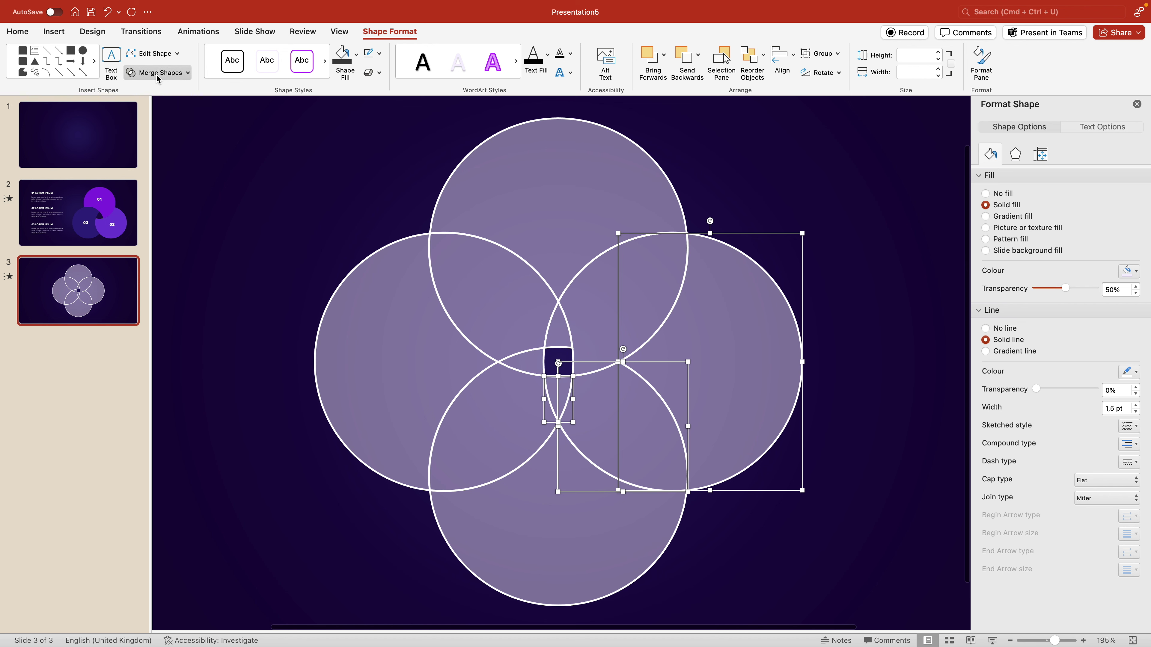
{"action": "left_click", "coordinate": [157, 73]}
{"action": "left_click", "coordinate": [154, 89]}
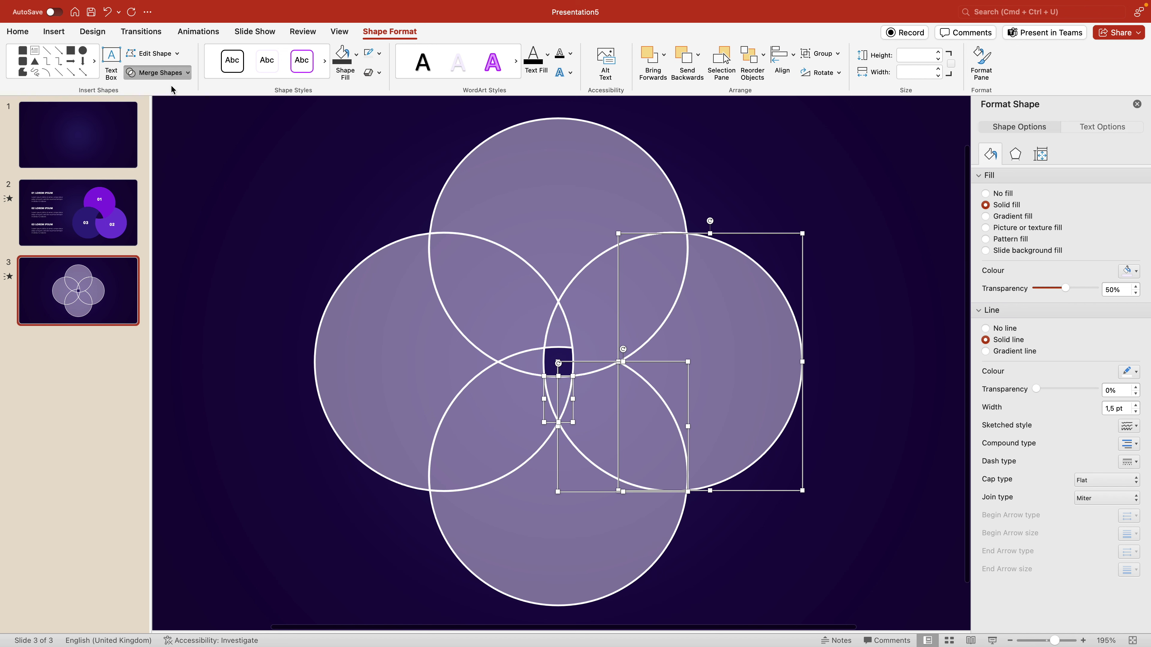
Union the bottom circle piece with the fragment left of centre and the lower-left lens
{"action": "left_click", "coordinate": [537, 366]}
{"action": "left_click", "coordinate": [497, 433], "text": "shift"}
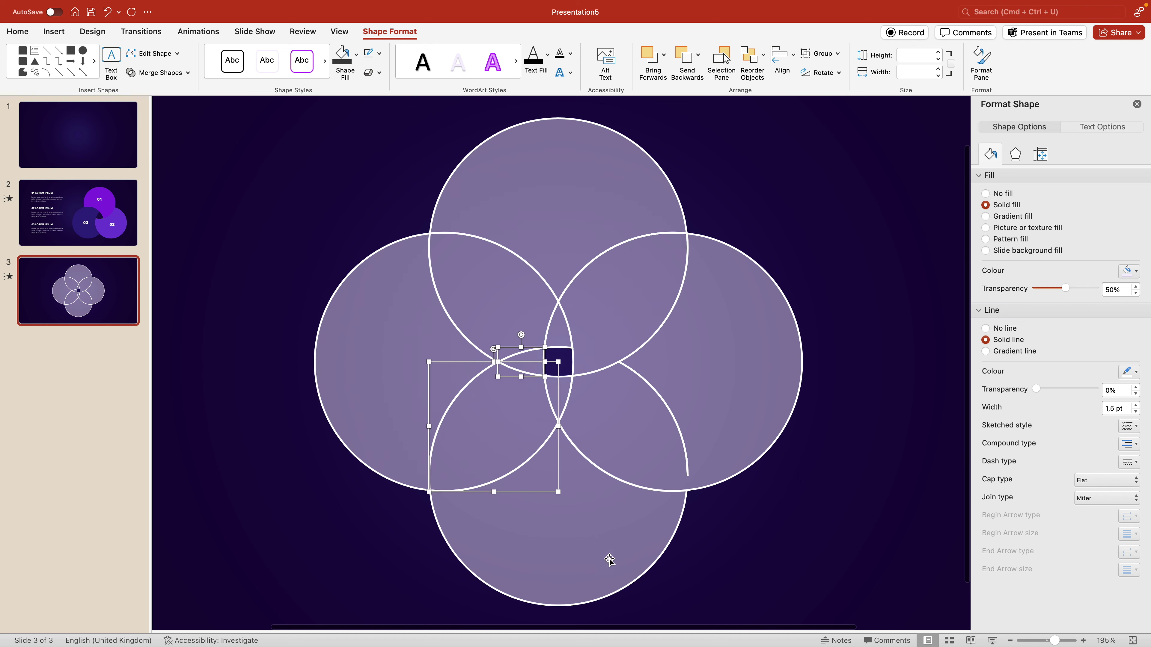
{"action": "left_click", "coordinate": [609, 561], "text": "shift"}
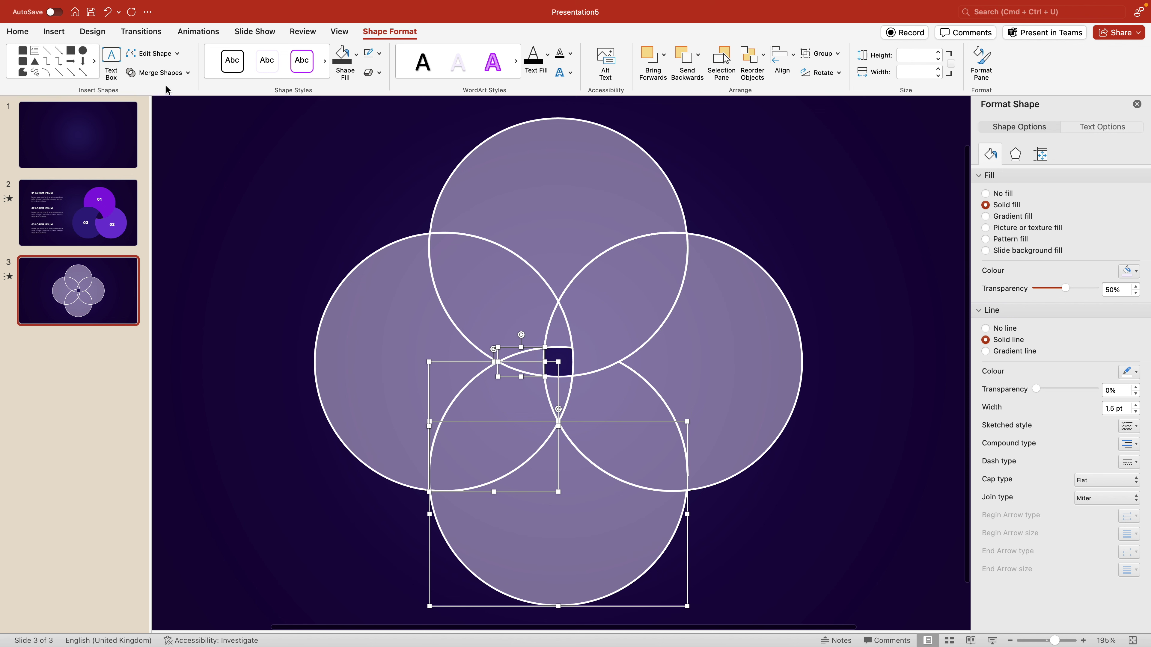
{"action": "left_click", "coordinate": [175, 74]}
{"action": "left_click", "coordinate": [157, 89]}
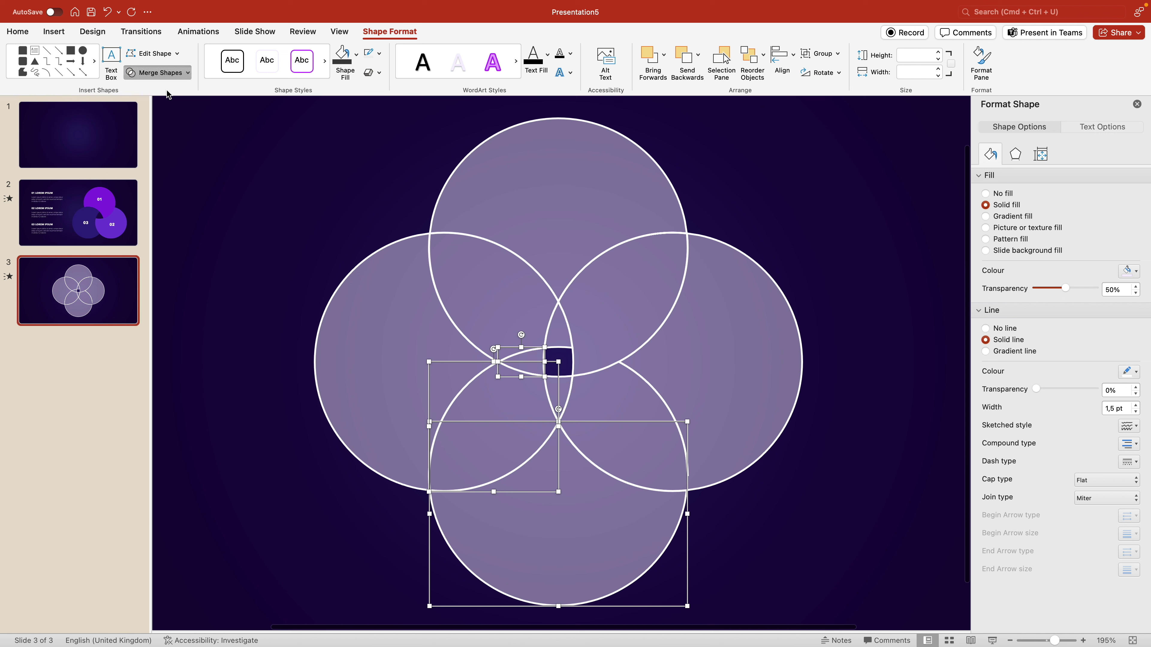
Union the left circle fragment with the upper lens and the left-upper fragment
{"action": "left_click", "coordinate": [555, 323]}
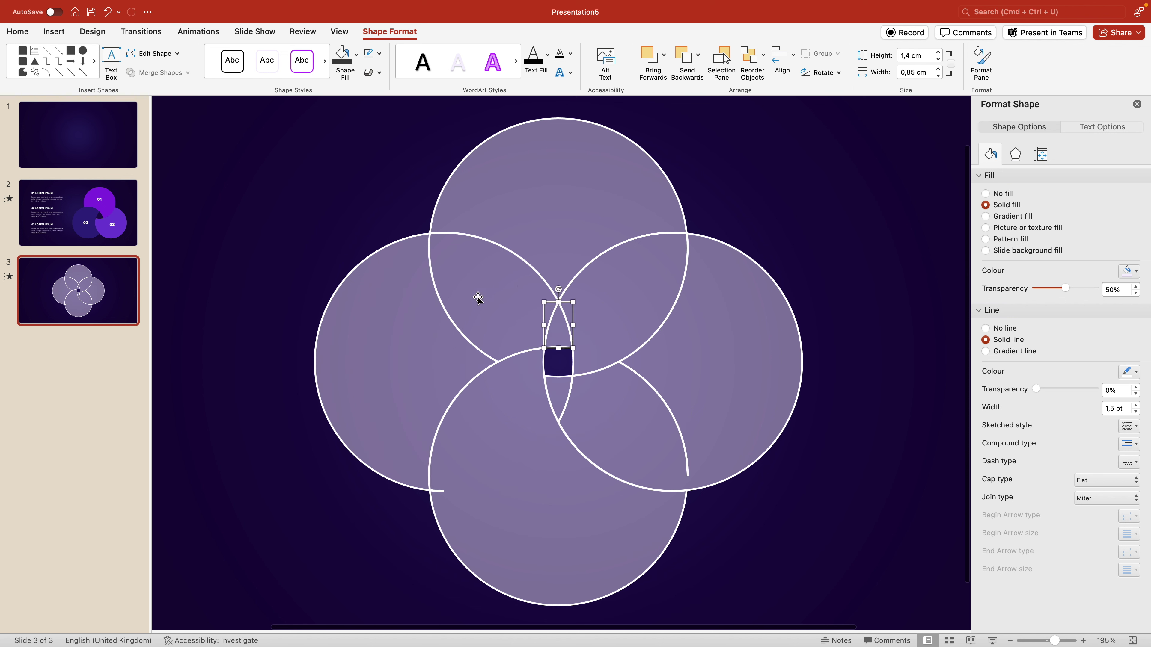
{"action": "left_click", "coordinate": [478, 298], "text": "shift"}
{"action": "left_click", "coordinate": [385, 354], "text": "shift"}
{"action": "left_click", "coordinate": [175, 73]}
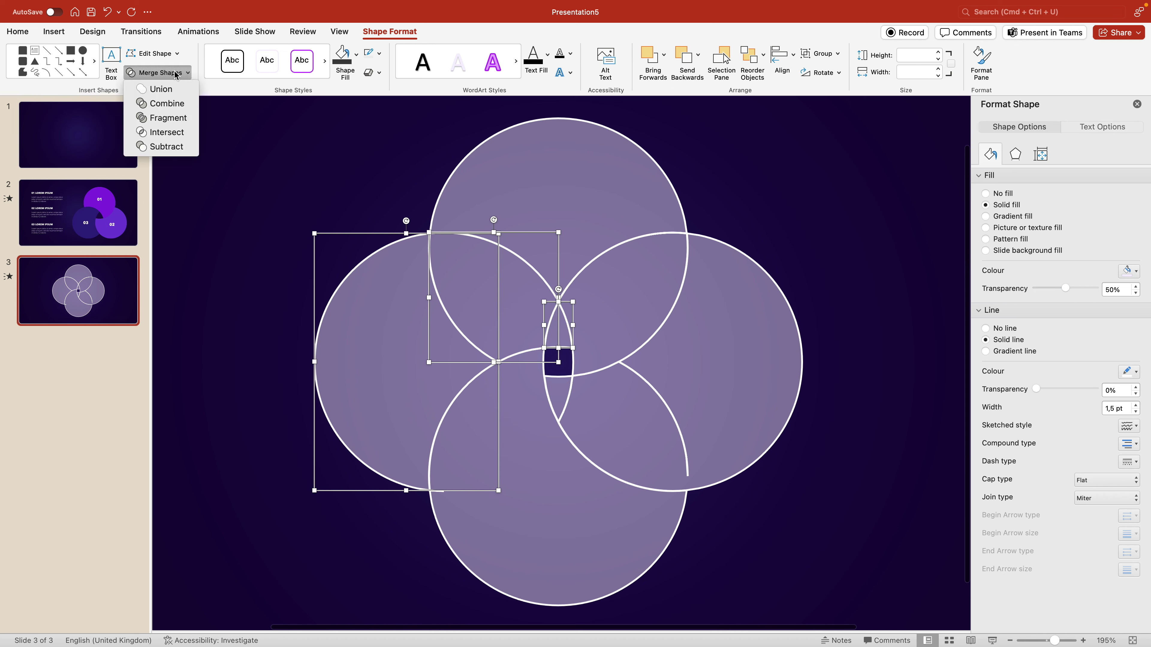
{"action": "left_click", "coordinate": [157, 88]}
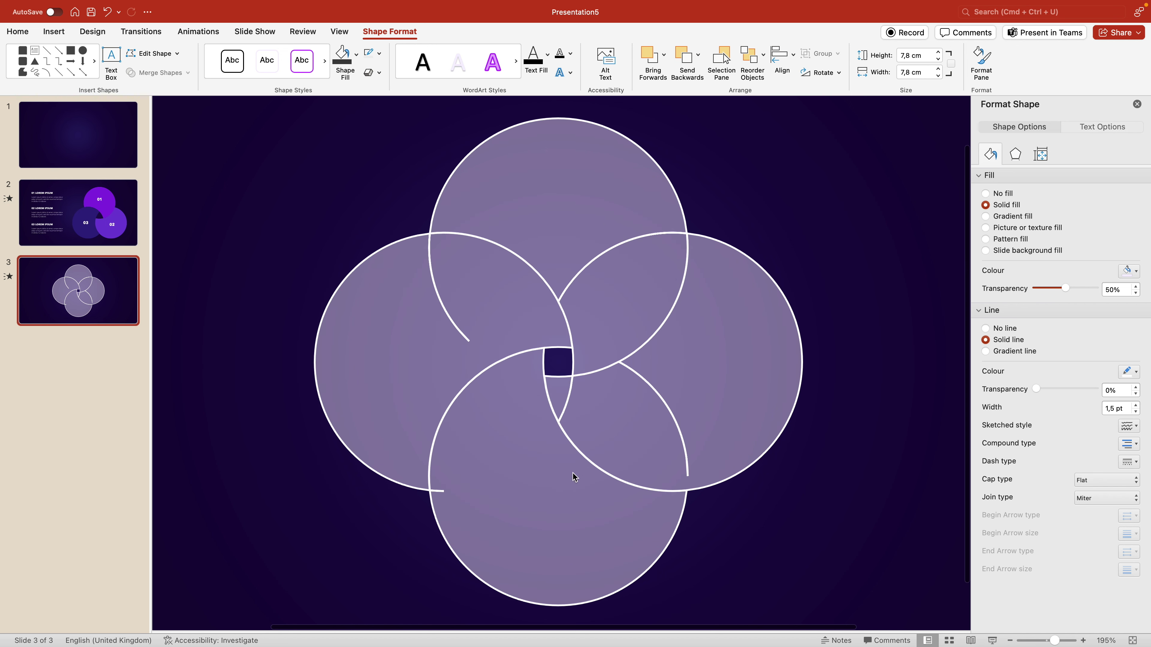
Try moving the top circle up and right, then undo the move
{"action": "key", "text": "Escape"}
{"action": "left_click", "coordinate": [598, 173]}
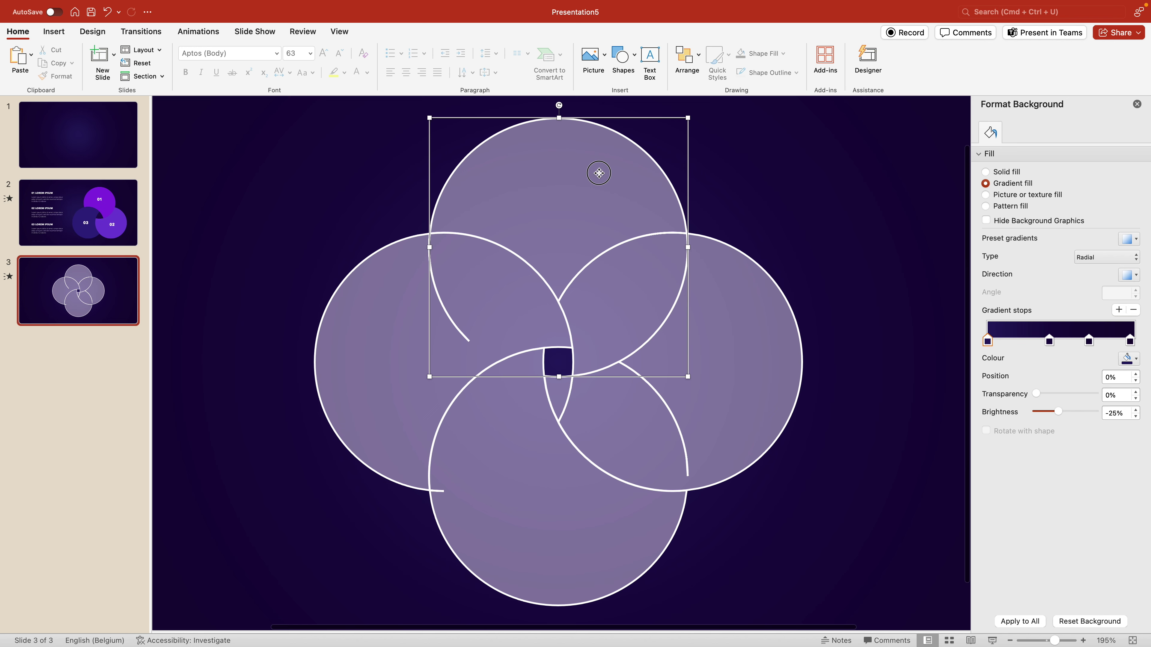
{"action": "left_click_drag", "start_coordinate": [502, 265], "coordinate": [593, 213]}
{"action": "left_click", "coordinate": [594, 213]}
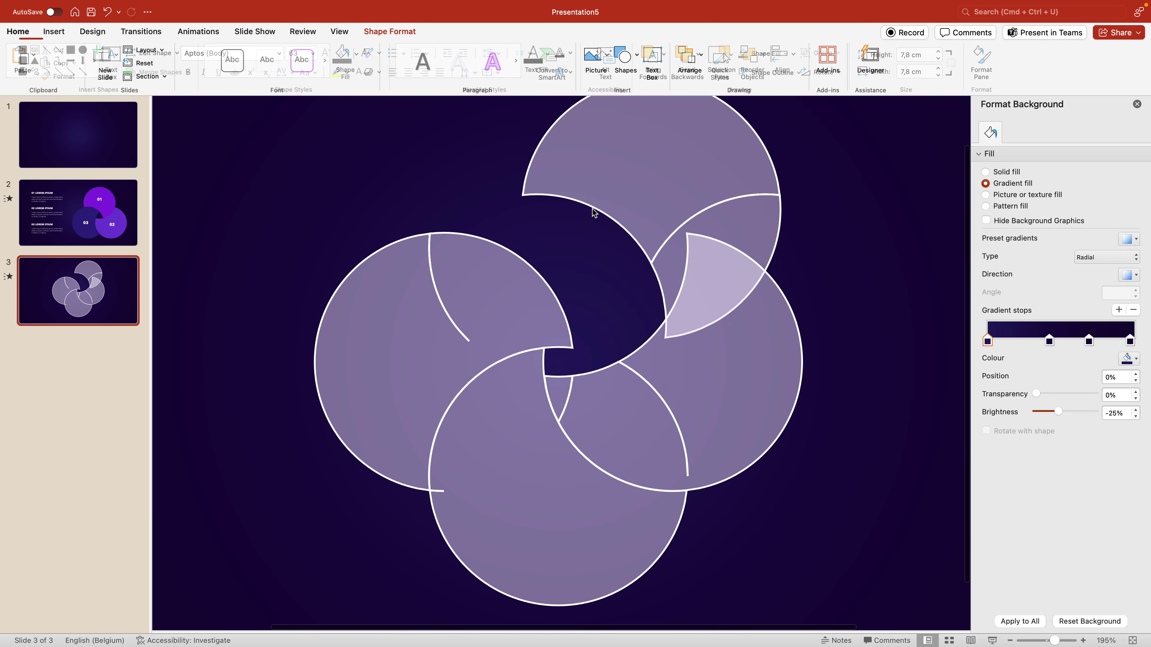
{"action": "key", "text": "super+z"}
{"action": "left_click", "coordinate": [668, 103]}
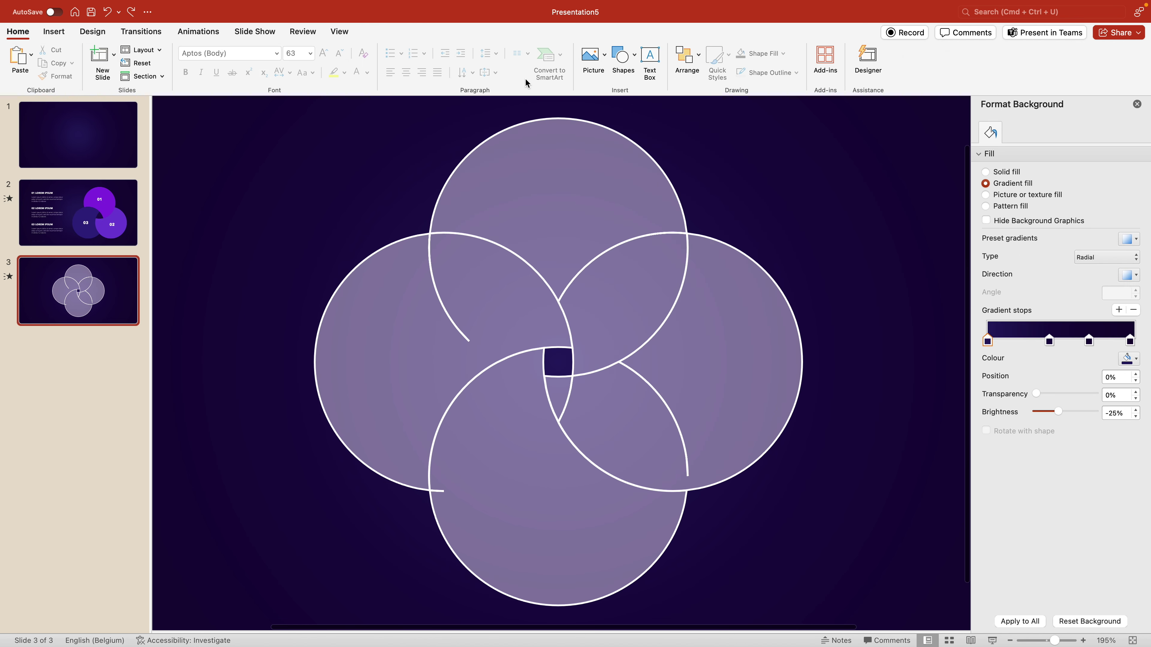
{"action": "left_click", "coordinate": [623, 56]}
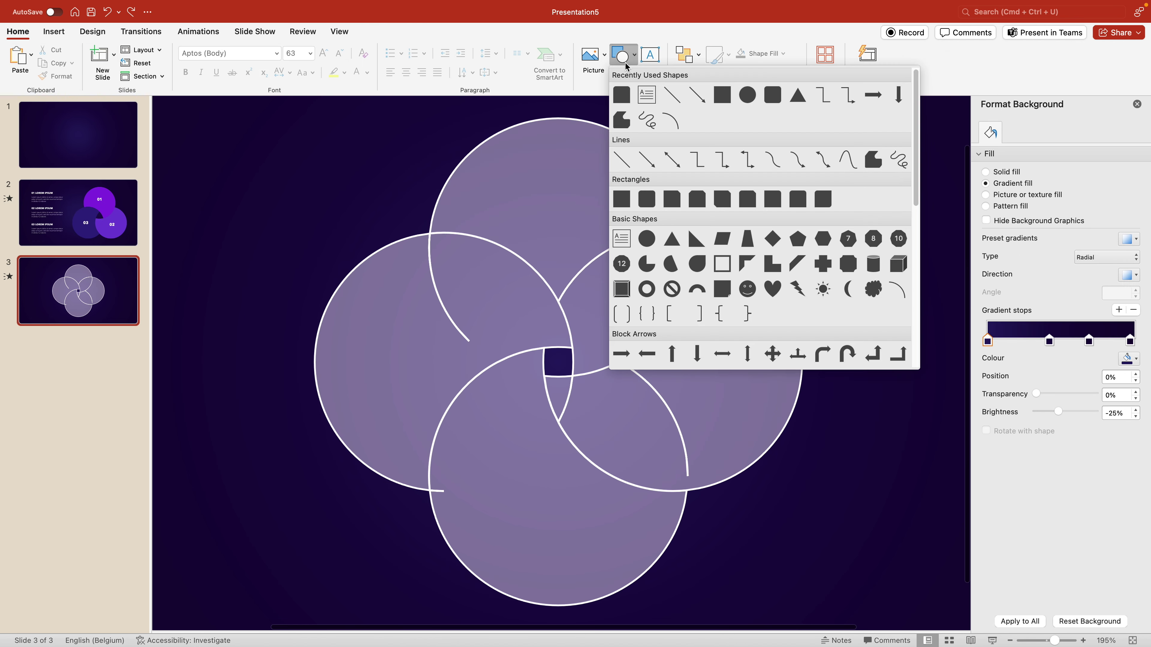
Draw a pale oval about 3.8 × 4 cm along the left circle's top edge
{"action": "left_click", "coordinate": [750, 104]}
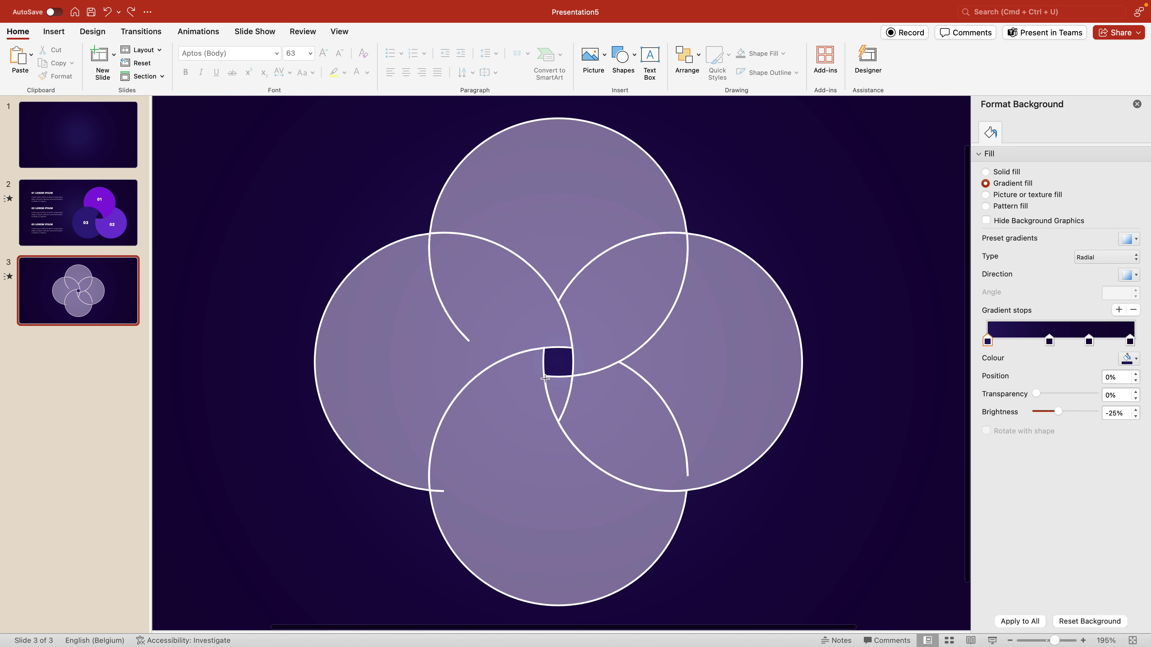
{"action": "left_click_drag", "start_coordinate": [391, 269], "coordinate": [526, 376]}
{"action": "scroll", "coordinate": [390, 266], "scroll_direction": "up", "scroll_amount": 3}
{"action": "scroll", "coordinate": [390, 266], "scroll_direction": "up", "scroll_amount": 3}
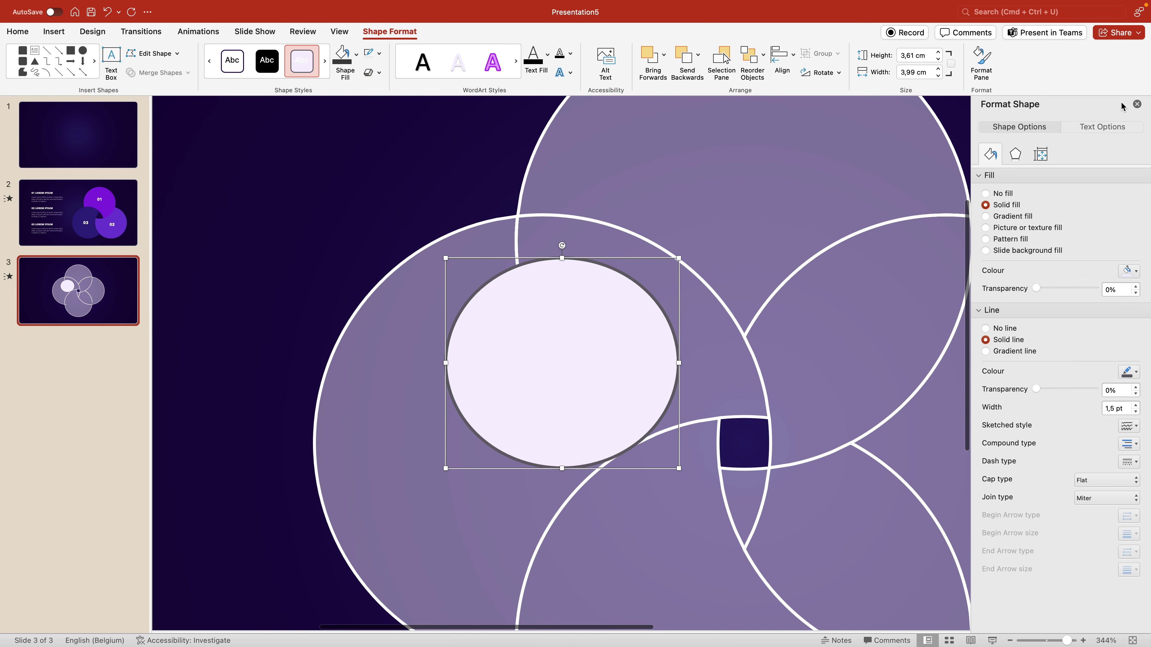
{"action": "left_click", "coordinate": [1136, 104]}
{"action": "left_click_drag", "start_coordinate": [591, 304], "coordinate": [557, 270]}
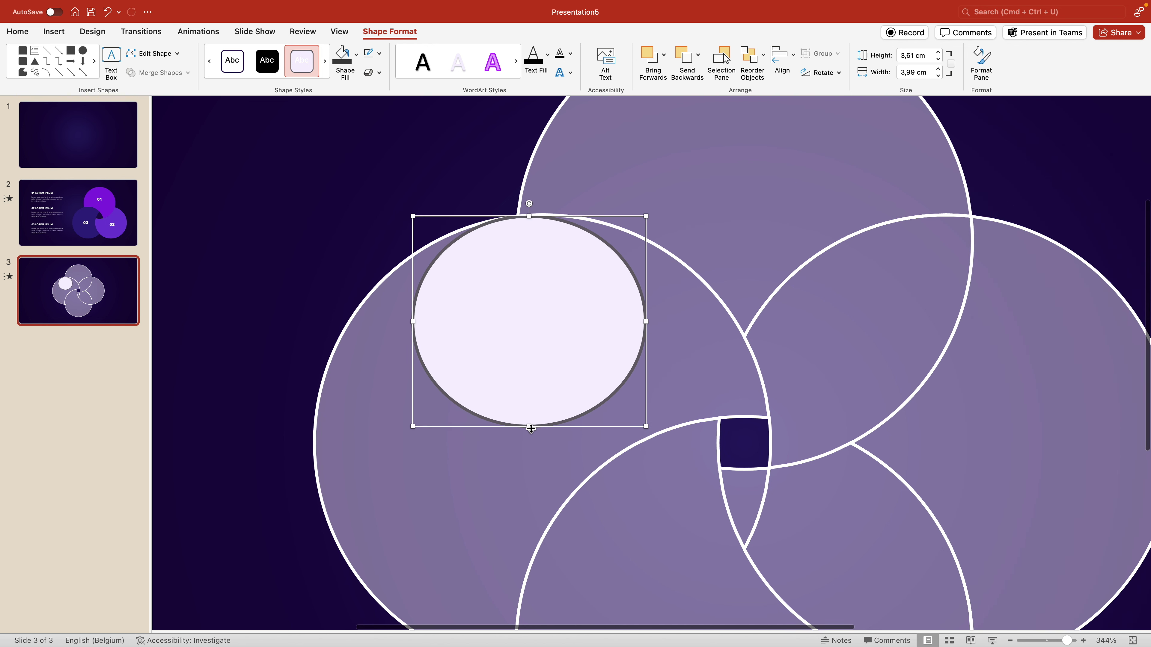
{"action": "left_click_drag", "start_coordinate": [527, 426], "coordinate": [549, 437]}
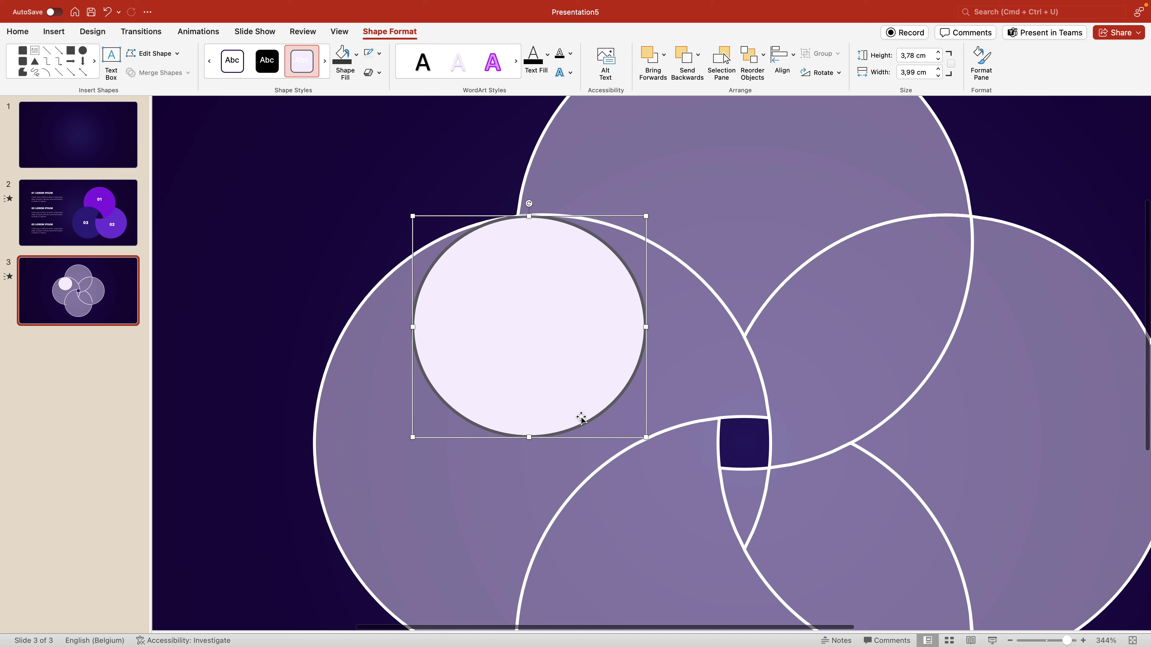
{"action": "left_click", "coordinate": [683, 324], "text": "shift"}
{"action": "left_click", "coordinate": [176, 77]}
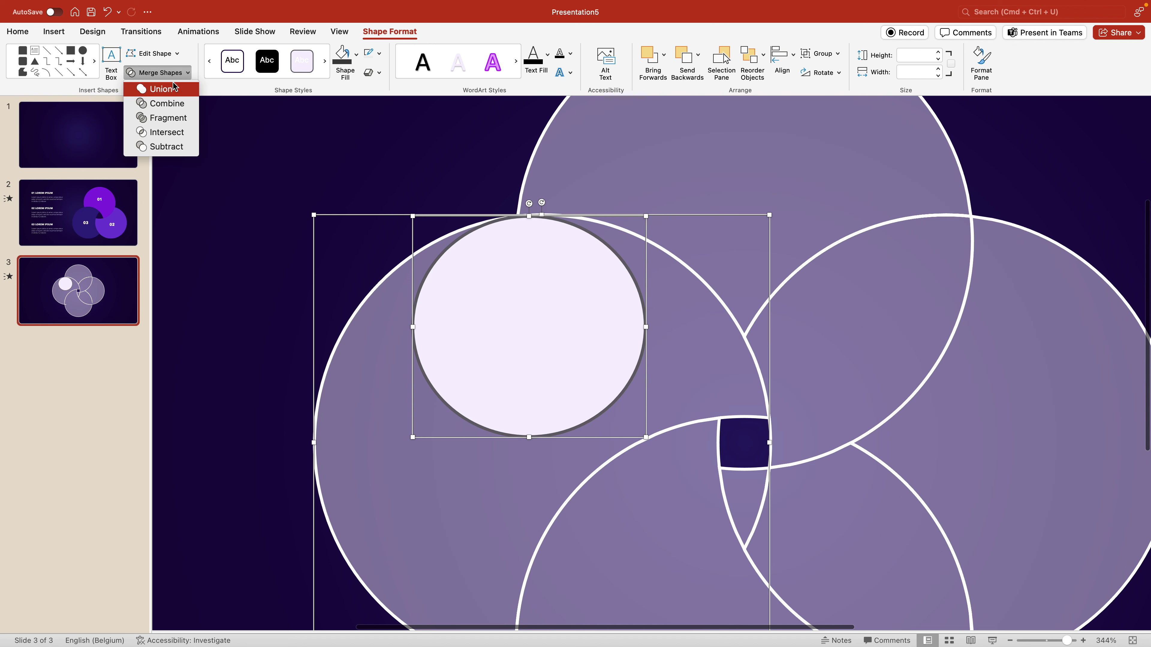
Union the oval with the left circle, then union a small oval into the bottom circle
{"action": "left_click", "coordinate": [174, 87]}
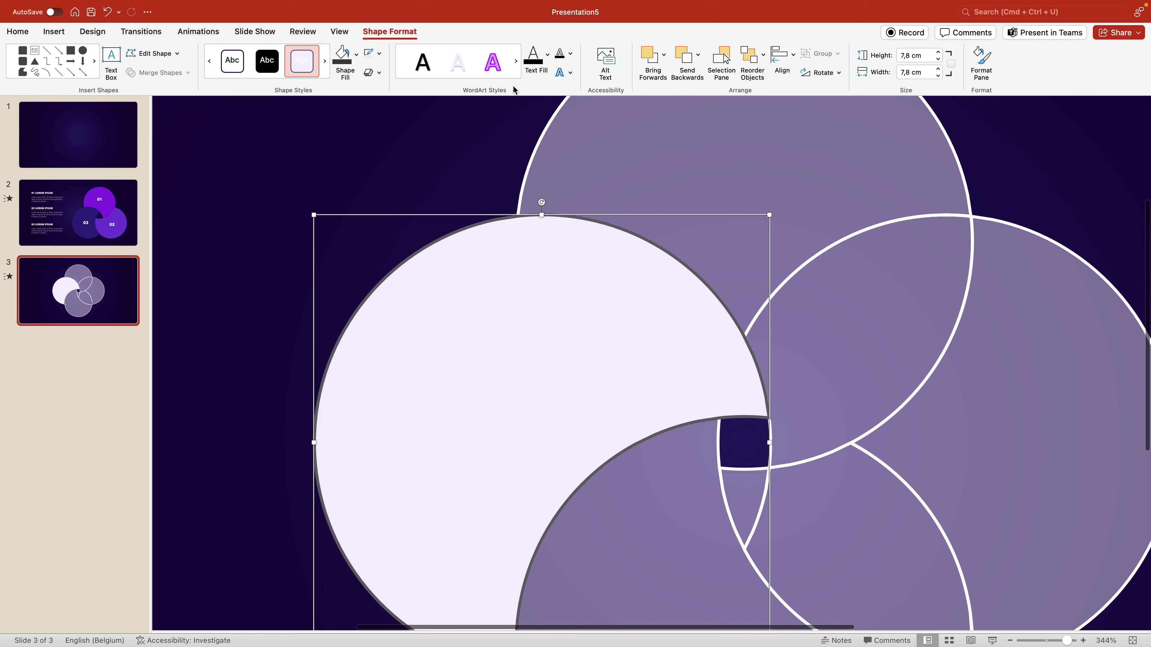
{"action": "left_click", "coordinate": [83, 51]}
{"action": "scroll", "coordinate": [850, 472], "scroll_direction": "down", "scroll_amount": 5}
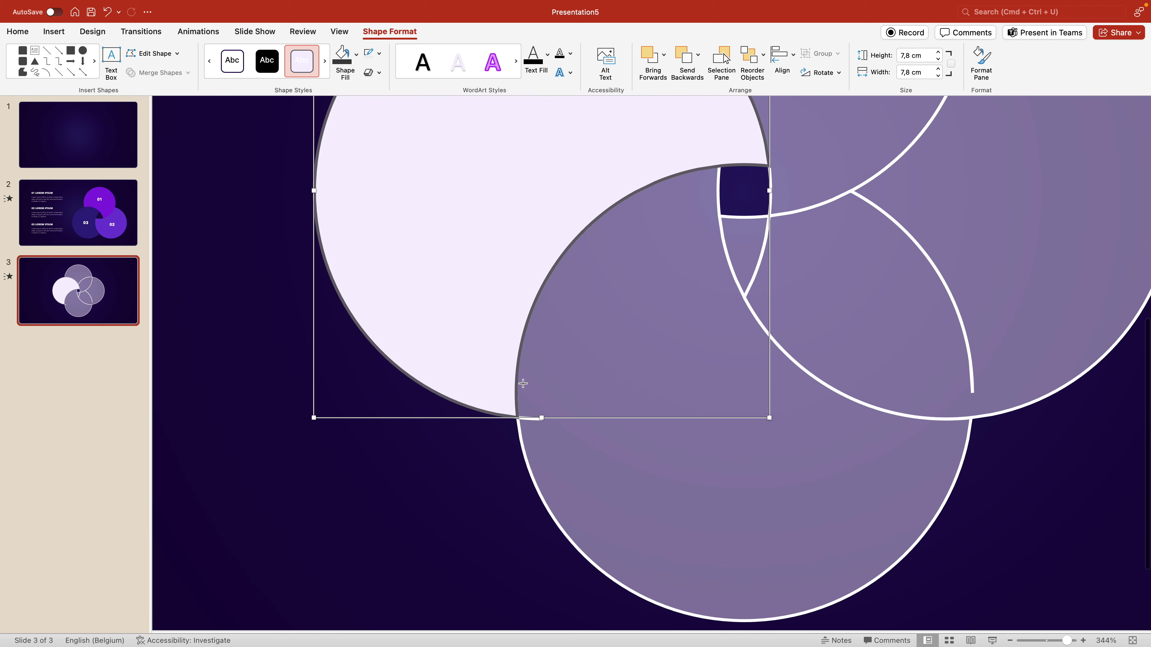
{"action": "left_click_drag", "start_coordinate": [524, 376], "coordinate": [608, 437]}
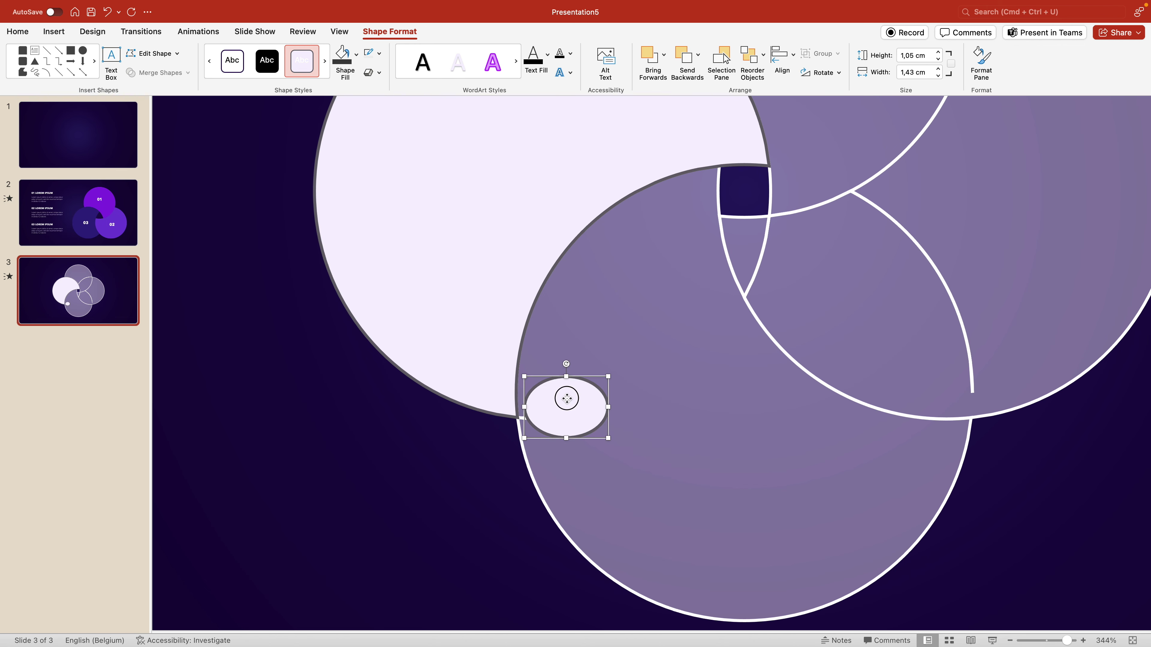
{"action": "left_click_drag", "start_coordinate": [565, 398], "coordinate": [560, 408]}
{"action": "left_click", "coordinate": [613, 333], "text": "shift"}
{"action": "left_click", "coordinate": [160, 72]}
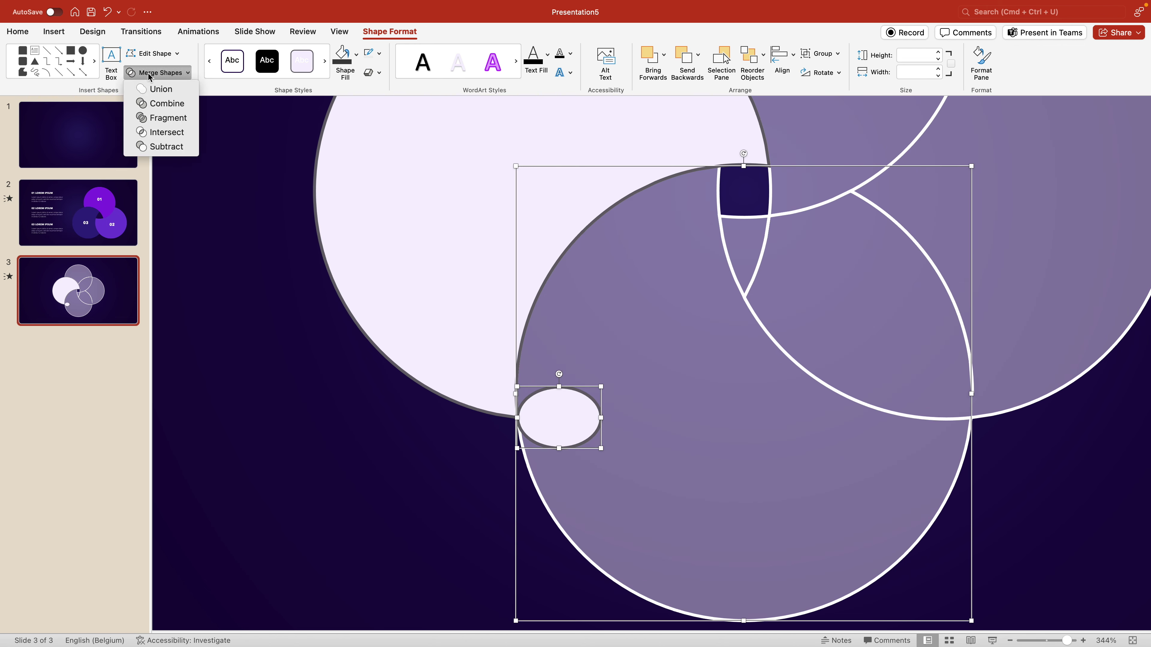
{"action": "left_click", "coordinate": [164, 88]}
Try moving the right circle right and down, then undo the move
{"action": "left_click", "coordinate": [369, 492]}
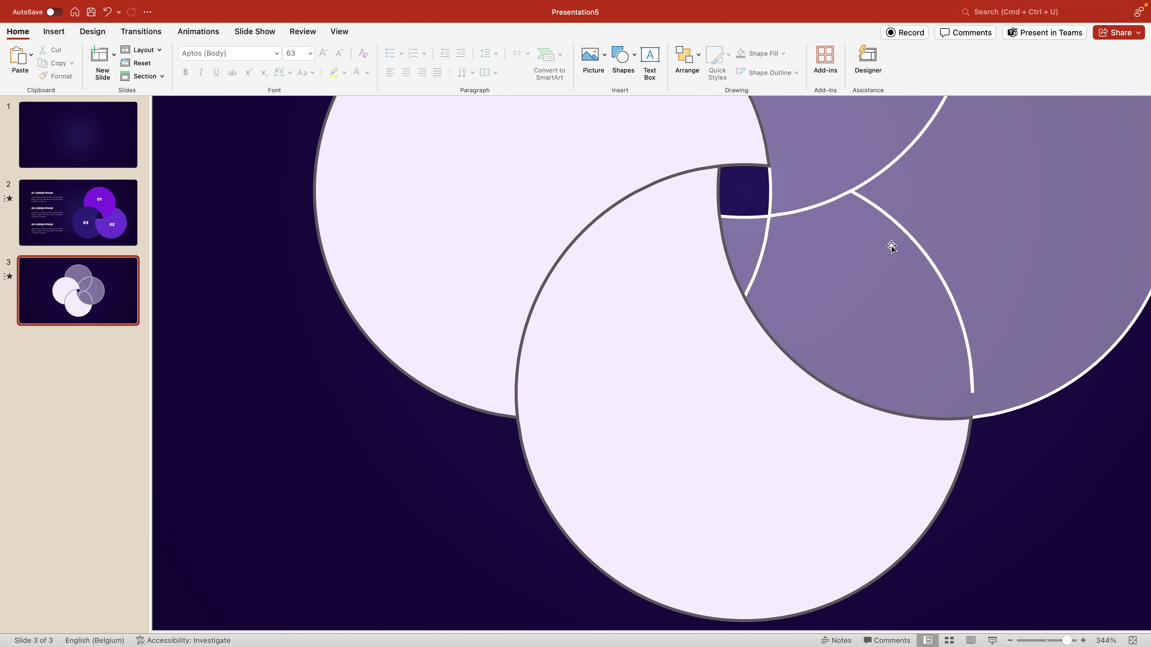
{"action": "left_click_drag", "start_coordinate": [944, 227], "coordinate": [1026, 272]}
{"action": "scroll", "coordinate": [1026, 273], "scroll_direction": "down", "scroll_amount": 3}
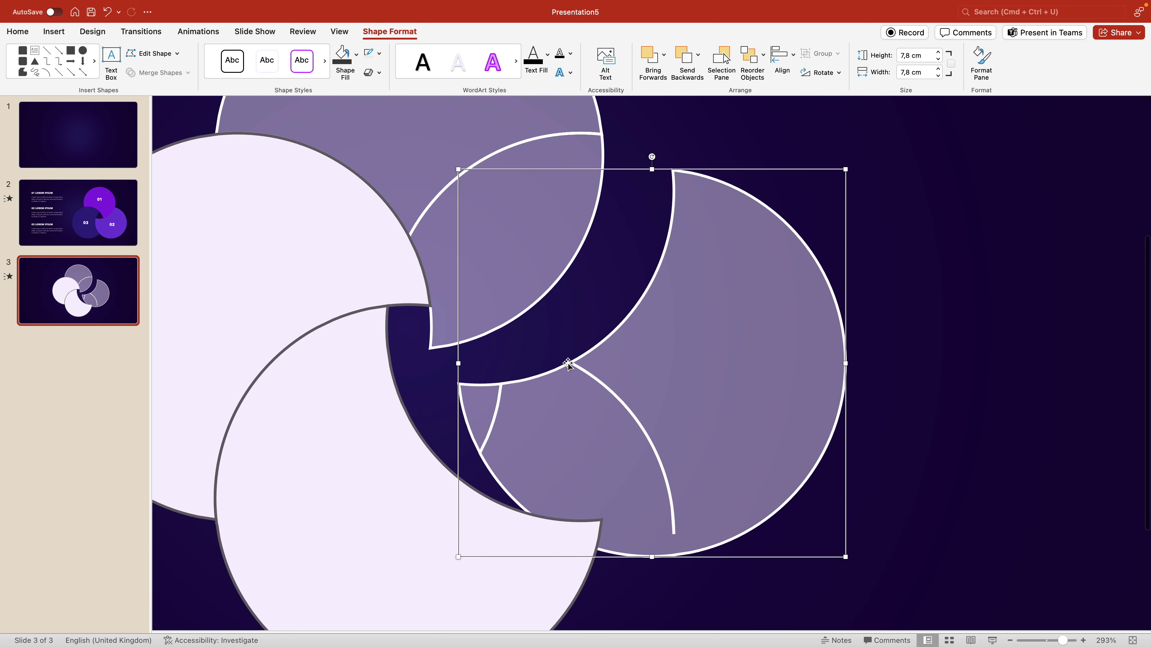
{"action": "key", "text": "super+z"}
{"action": "left_click", "coordinate": [870, 397]}
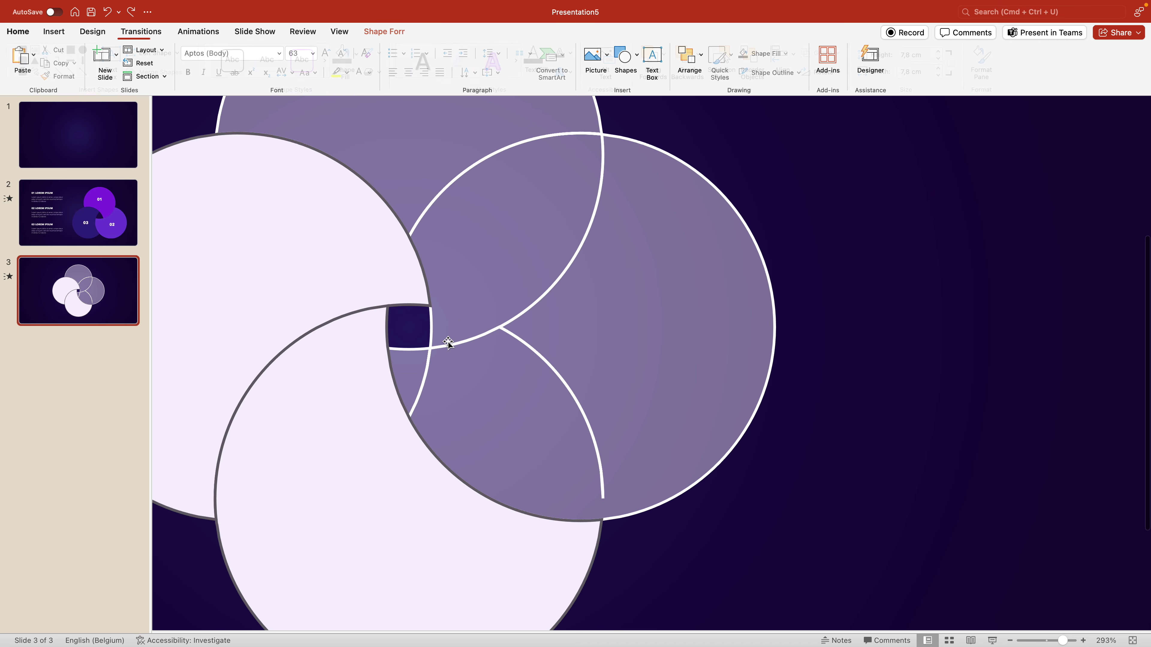
Draw an oval inside the right circle and nudge it up and right
{"action": "left_click", "coordinate": [53, 32]}
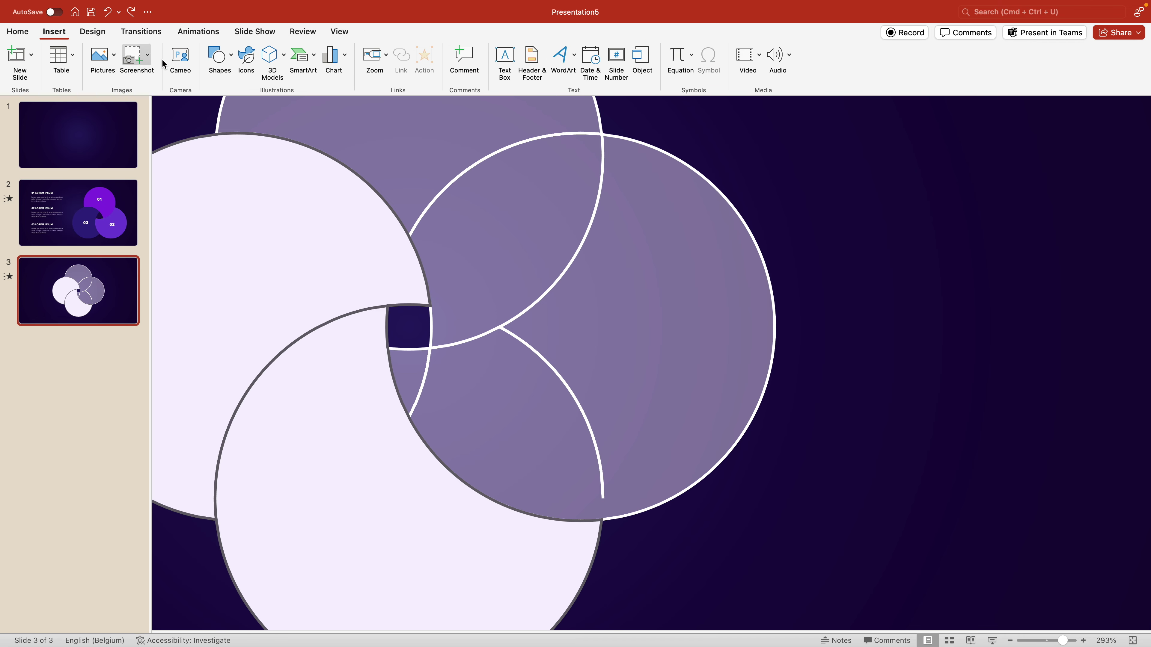
{"action": "left_click", "coordinate": [229, 56]}
{"action": "left_click", "coordinate": [344, 95]}
{"action": "mouse_move", "coordinate": [500, 331]}
{"action": "left_mouse_down"}
{"action": "mouse_move", "coordinate": [547, 360]}
{"action": "mouse_move", "coordinate": [661, 513]}
{"action": "left_mouse_up"}
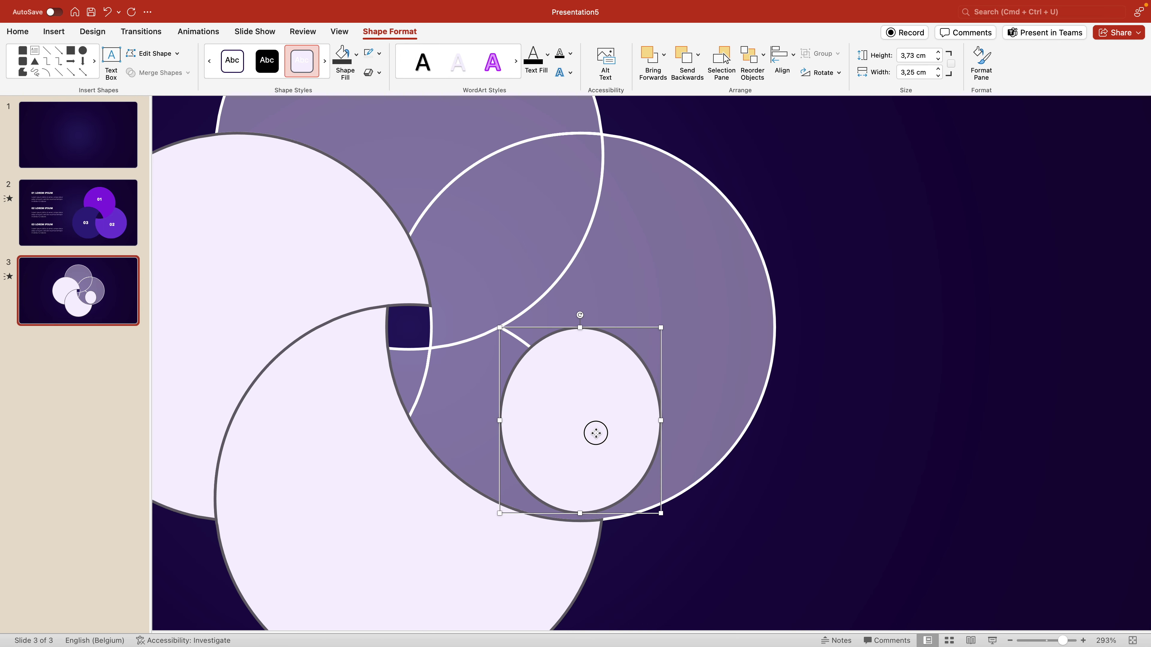
{"action": "scroll", "coordinate": [595, 433], "scroll_direction": "up", "scroll_amount": 5}
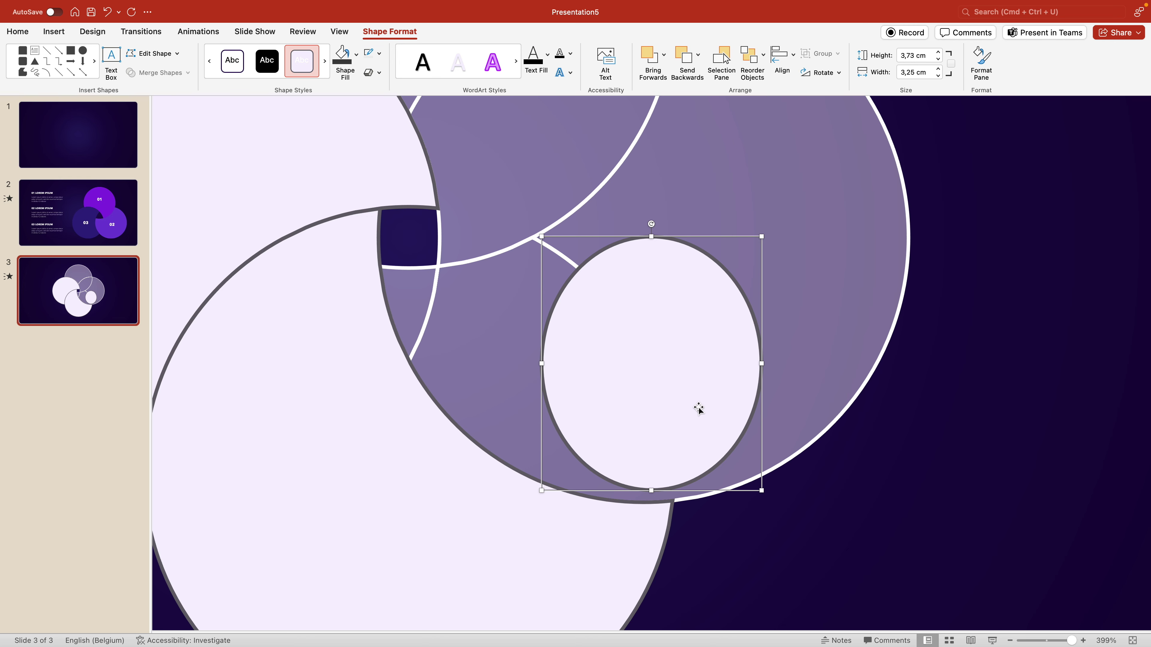
{"action": "left_click_drag", "start_coordinate": [698, 408], "coordinate": [653, 380]}
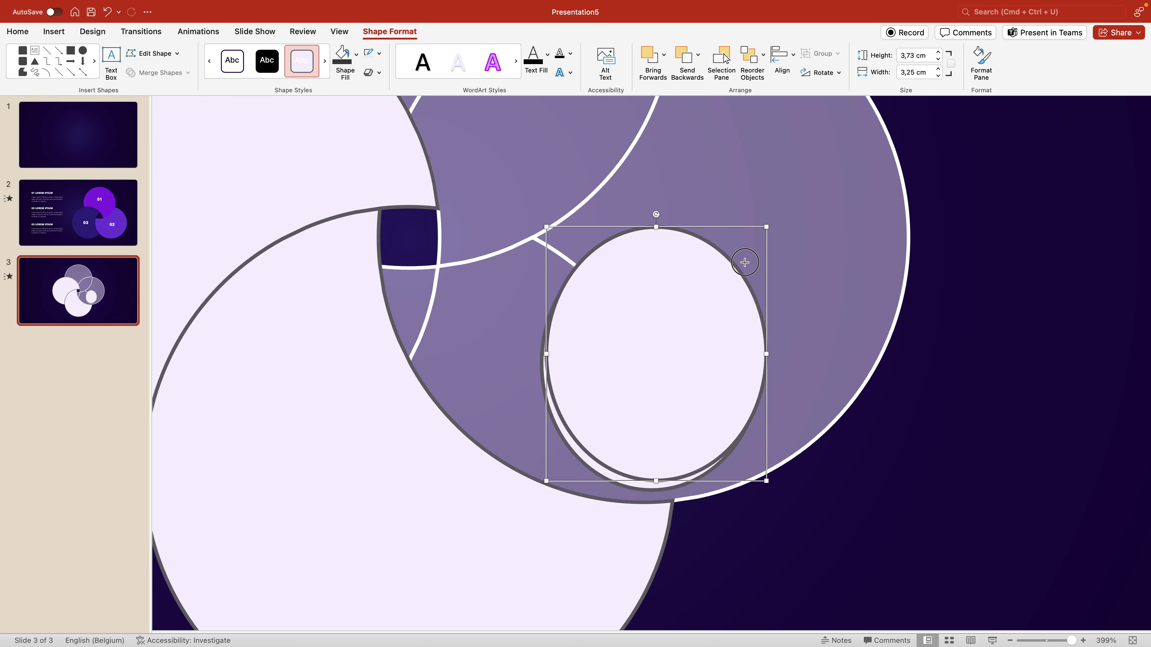
Make a small oval near the right circle's top and copy it to the left edge
{"action": "left_click_drag", "start_coordinate": [766, 226], "coordinate": [659, 382]}
{"action": "left_click_drag", "start_coordinate": [623, 440], "coordinate": [582, 285]}
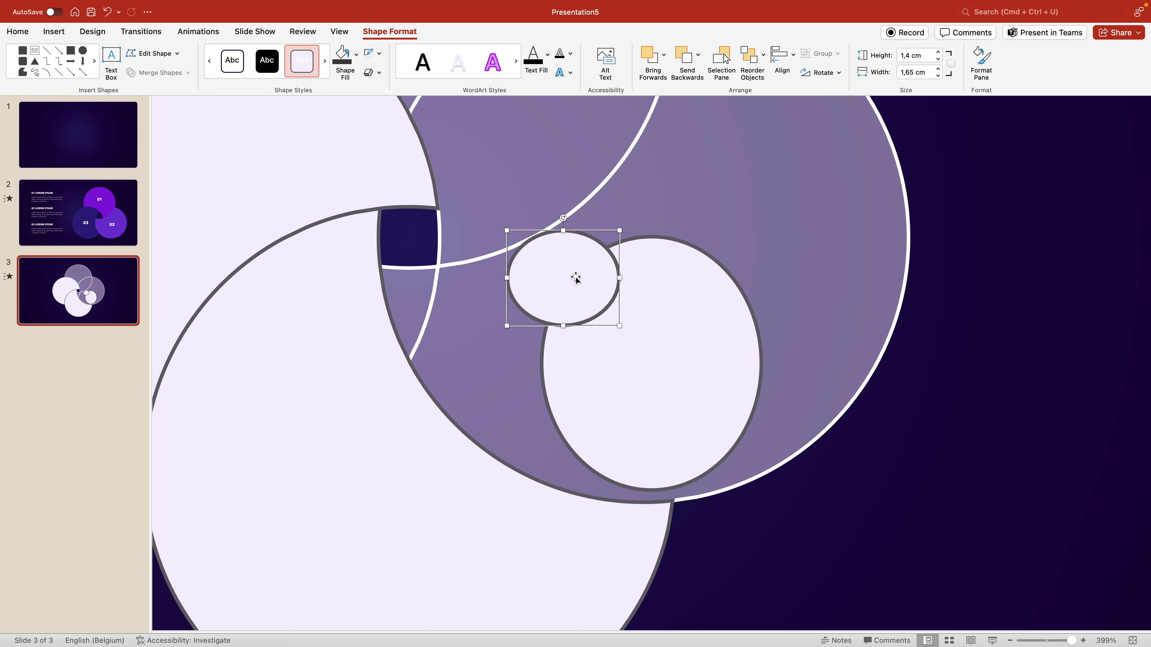
{"action": "left_click_drag", "start_coordinate": [583, 278], "coordinate": [475, 334]}
{"action": "key", "text": "super+z"}
{"action": "left_click", "coordinate": [571, 260]}
{"action": "left_click_drag", "start_coordinate": [571, 261], "coordinate": [463, 318]}
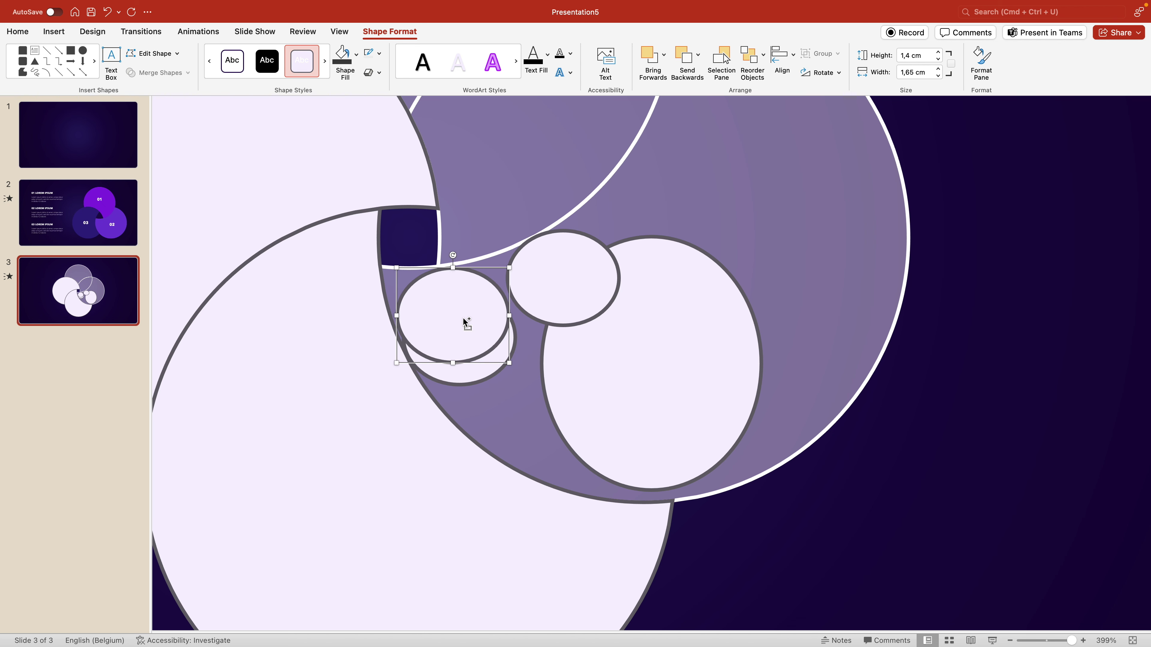
Union the three small ovals with the right circle
{"action": "left_click", "coordinate": [467, 379], "text": "shift"}
{"action": "left_click", "coordinate": [589, 290], "text": "shift"}
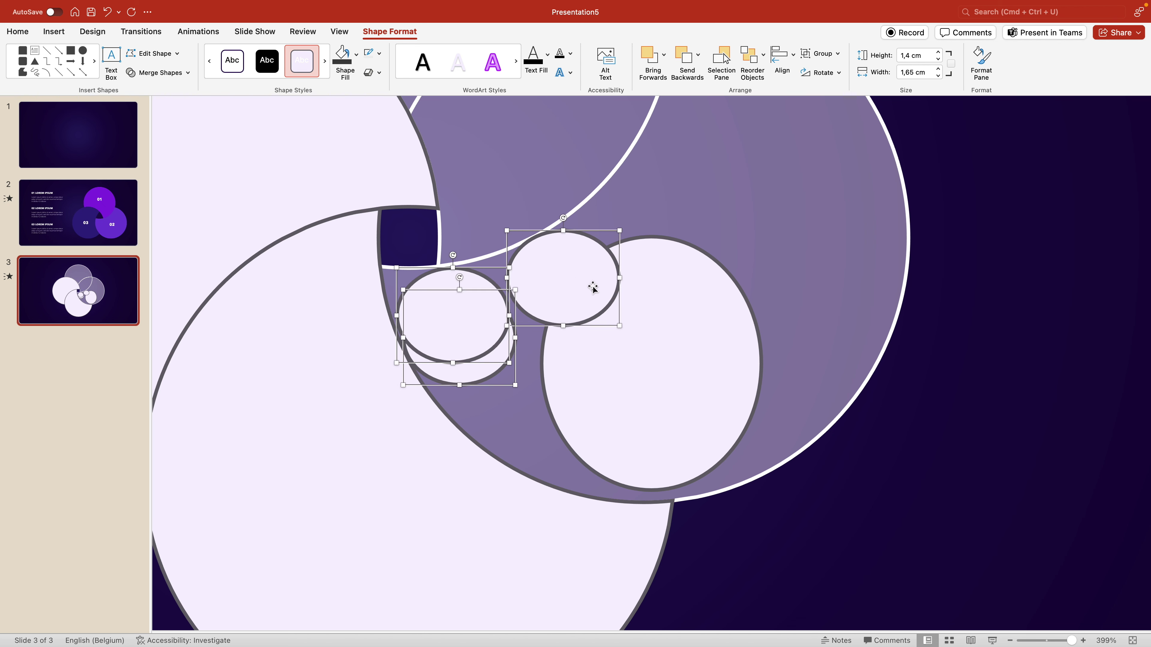
{"action": "left_click", "coordinate": [668, 350], "text": "shift"}
{"action": "left_click", "coordinate": [755, 175], "text": "shift"}
{"action": "left_click", "coordinate": [166, 76]}
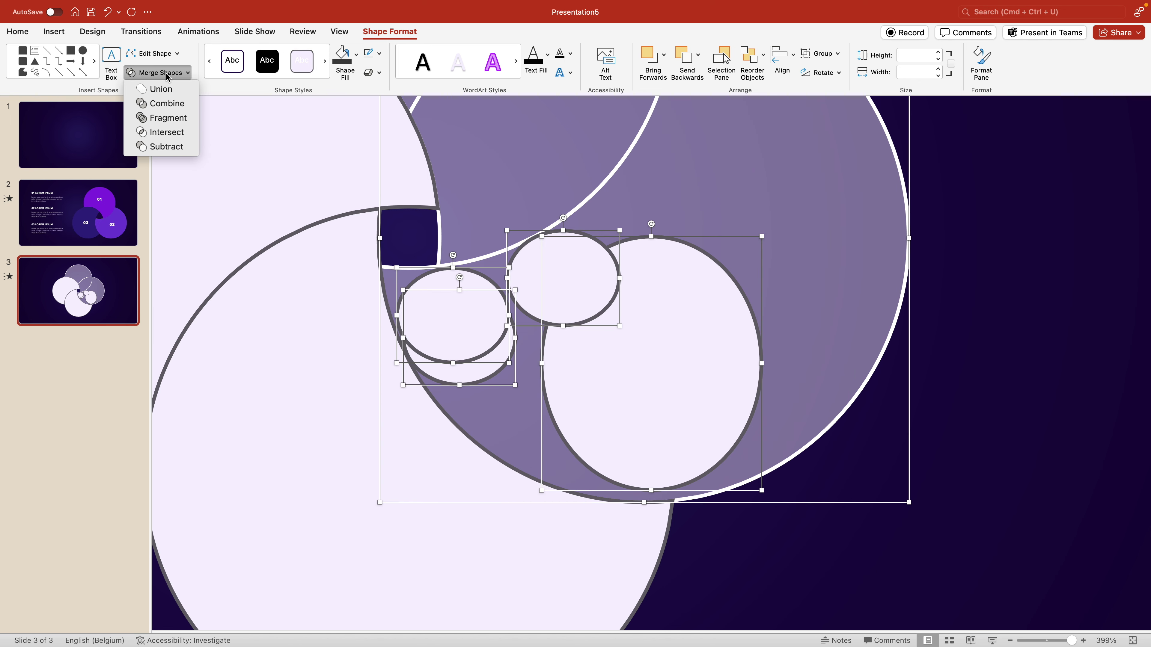
{"action": "left_click", "coordinate": [166, 86]}
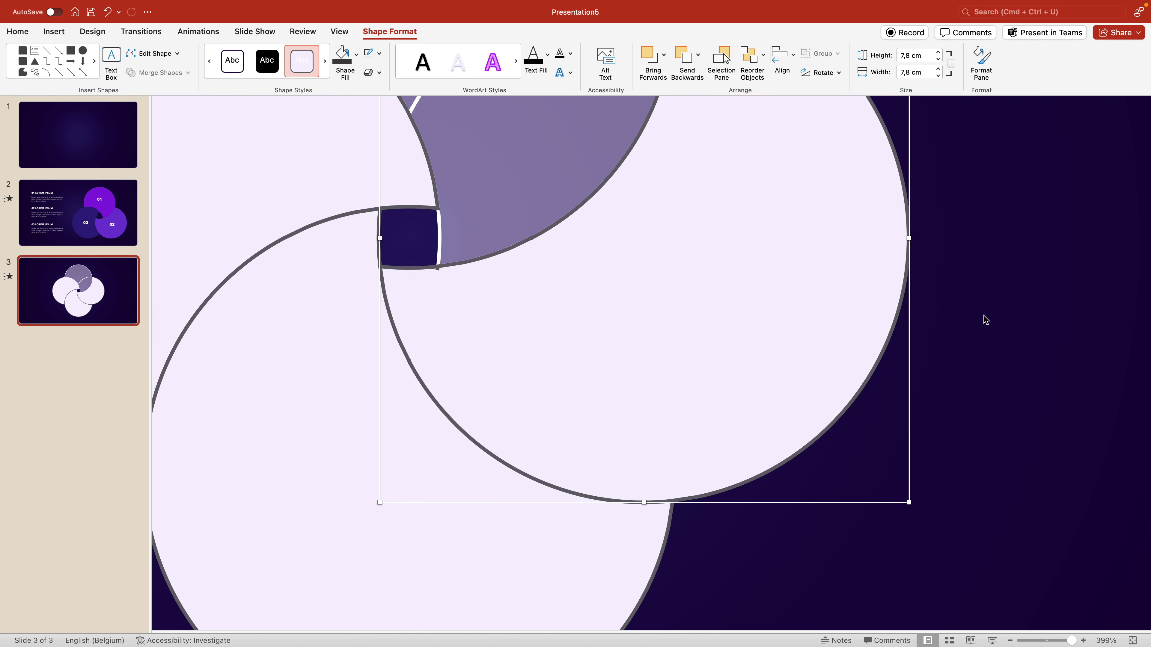
Draw a small oval near the centre gap and union it into the large circle
{"action": "left_click", "coordinate": [1092, 295]}
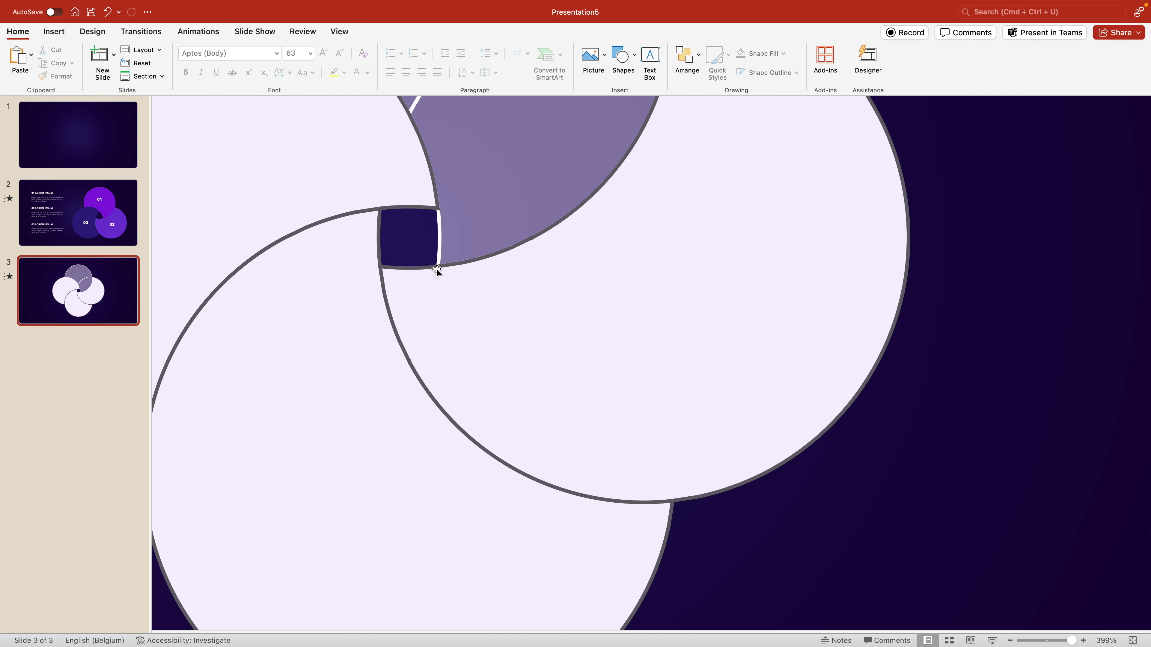
{"action": "left_click", "coordinate": [621, 61]}
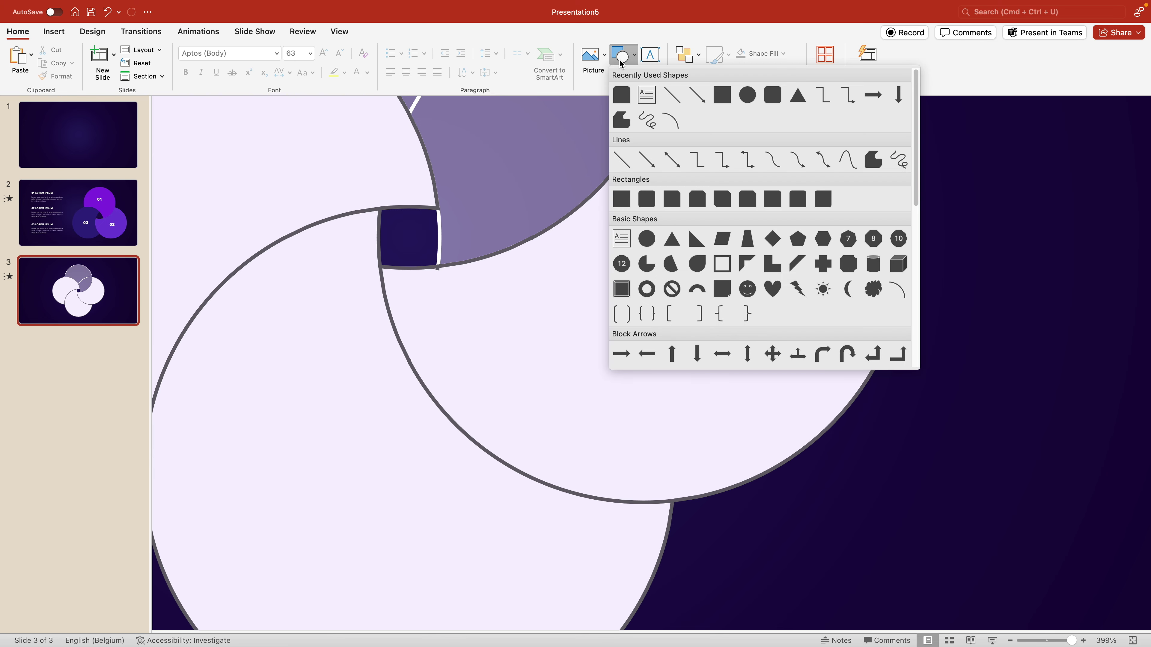
{"action": "left_click", "coordinate": [746, 94]}
{"action": "left_click_drag", "start_coordinate": [474, 319], "coordinate": [439, 278]}
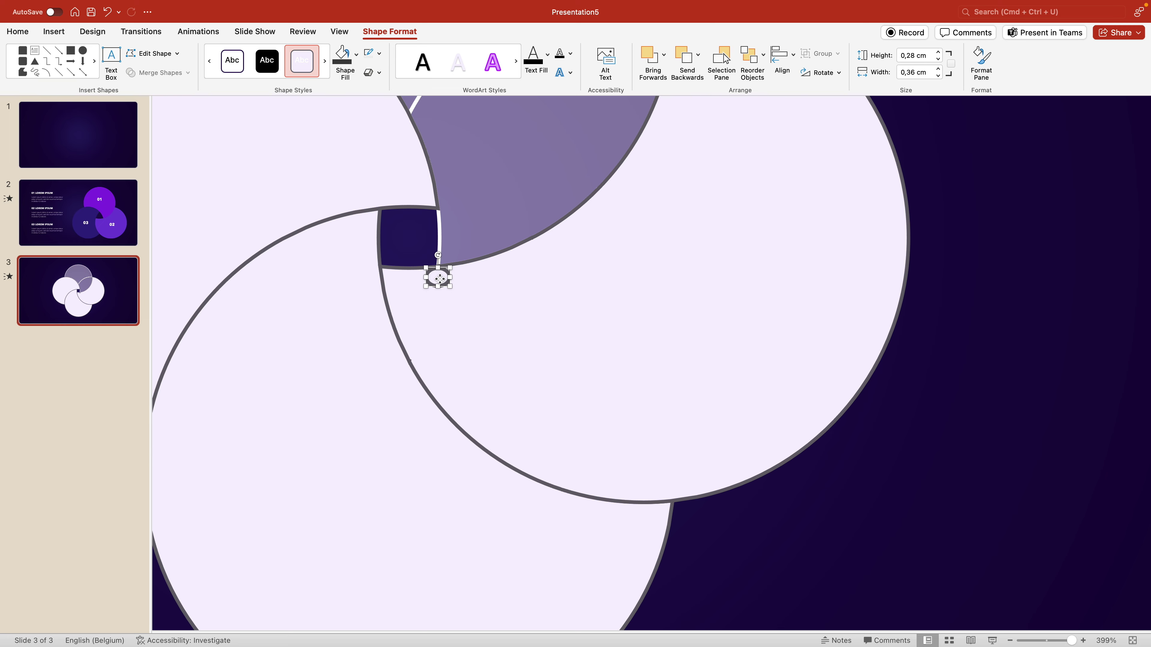
{"action": "left_click", "coordinate": [554, 302], "text": "shift"}
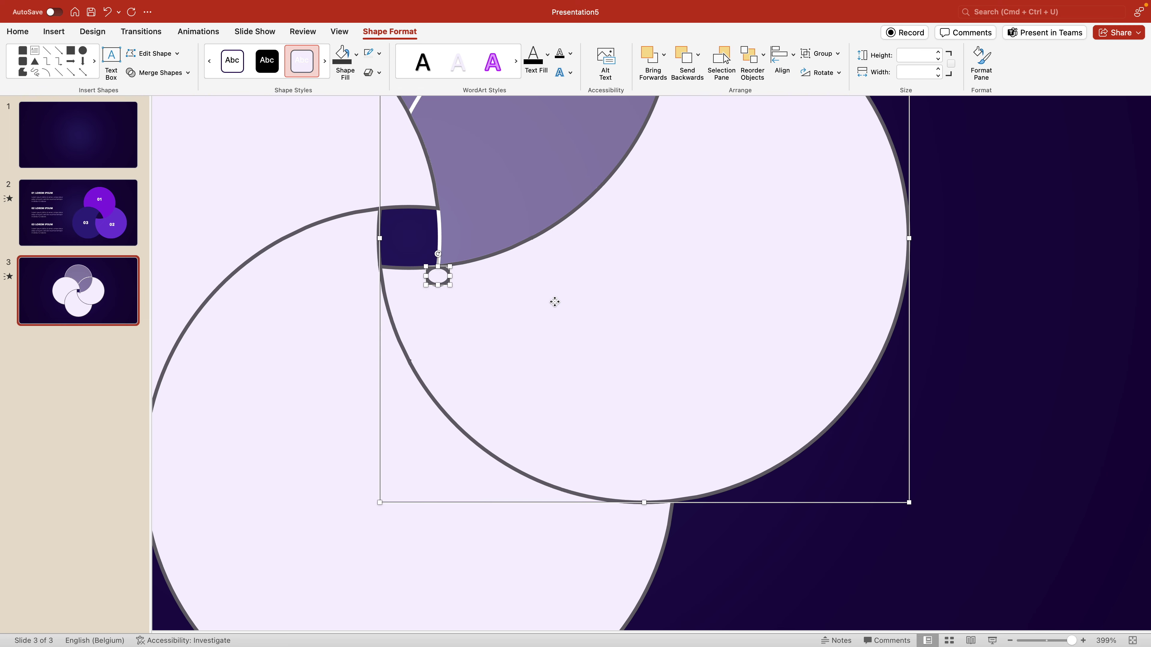
{"action": "left_click", "coordinate": [156, 72]}
{"action": "left_click", "coordinate": [169, 88]}
Draw a small ellipse over the circles' overlap, then position and tilt it along the curve
{"action": "left_click", "coordinate": [1002, 346]}
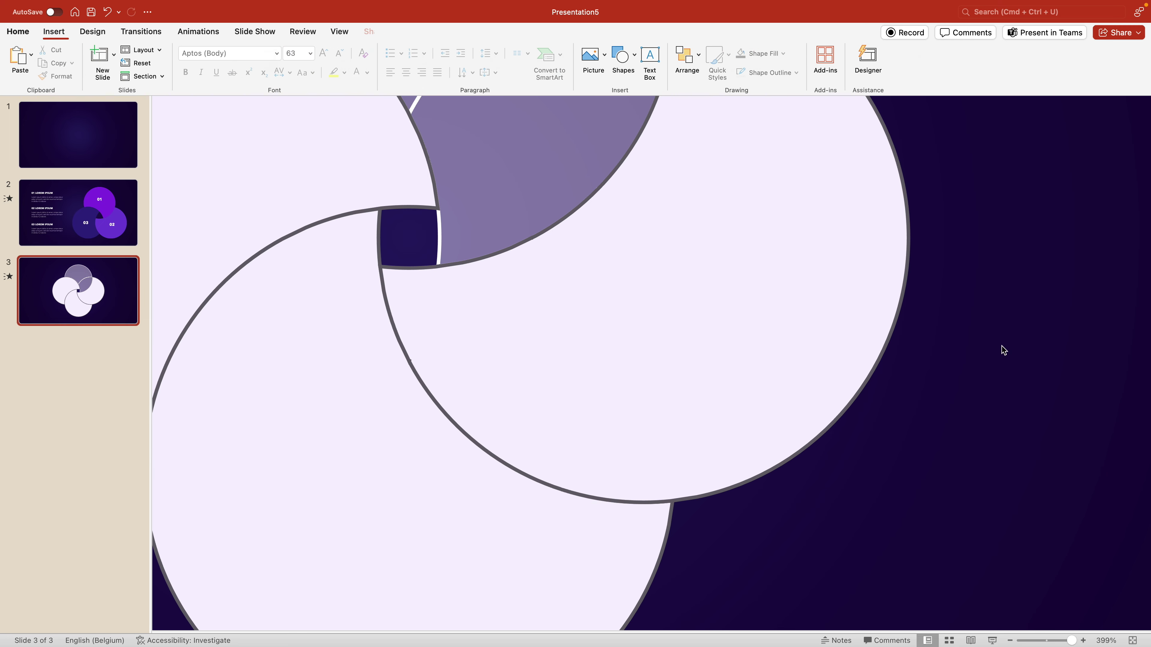
{"action": "scroll", "coordinate": [1002, 346], "scroll_direction": "up", "scroll_amount": 5}
{"action": "scroll", "coordinate": [513, 262], "scroll_direction": "down", "scroll_amount": 2}
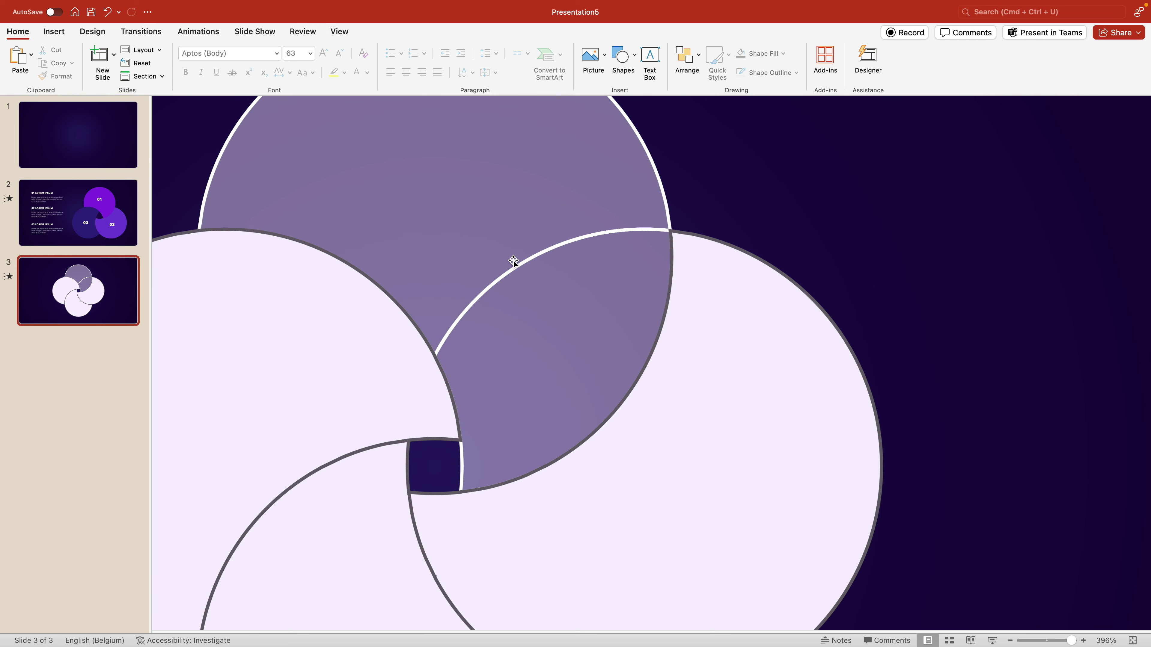
{"action": "left_click", "coordinate": [620, 58]}
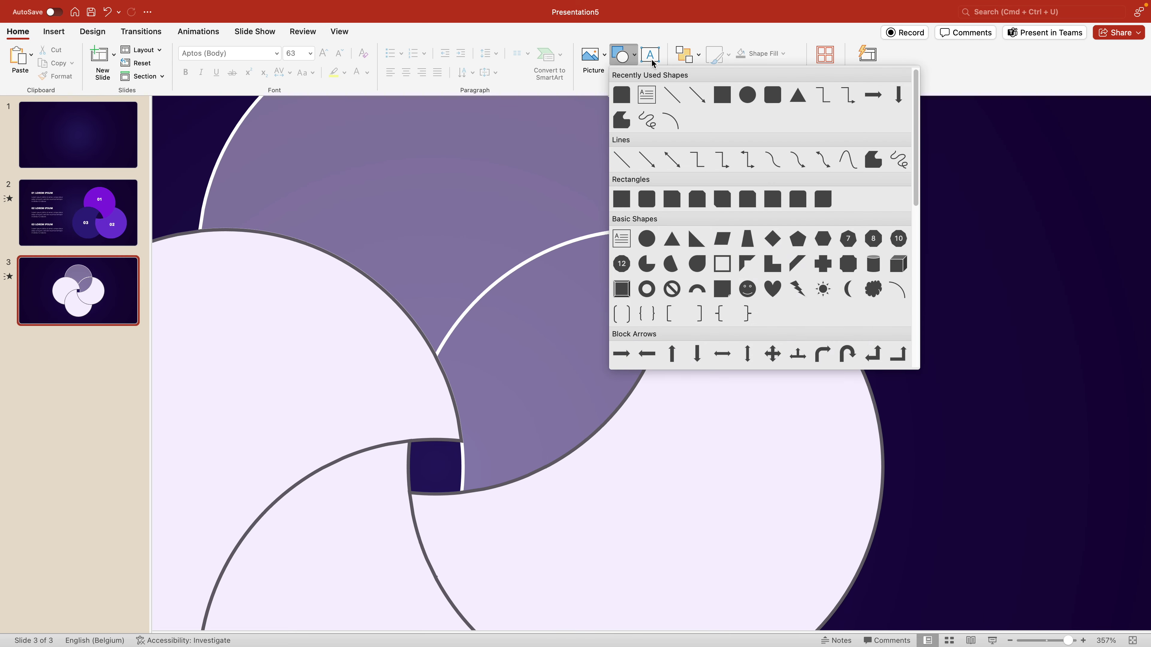
{"action": "left_click", "coordinate": [747, 95]}
{"action": "left_click_drag", "start_coordinate": [489, 193], "coordinate": [665, 341]}
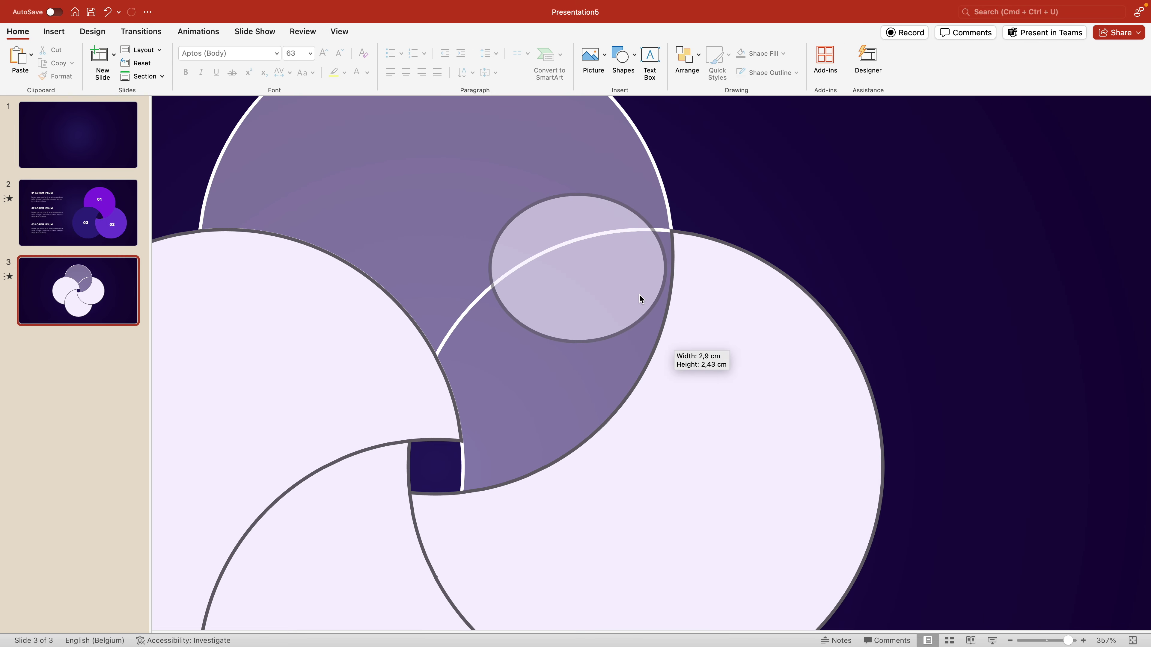
{"action": "mouse_move", "coordinate": [611, 274]}
{"action": "left_mouse_down"}
{"action": "mouse_move", "coordinate": [617, 244]}
{"action": "mouse_move", "coordinate": [547, 308]}
{"action": "left_mouse_up"}
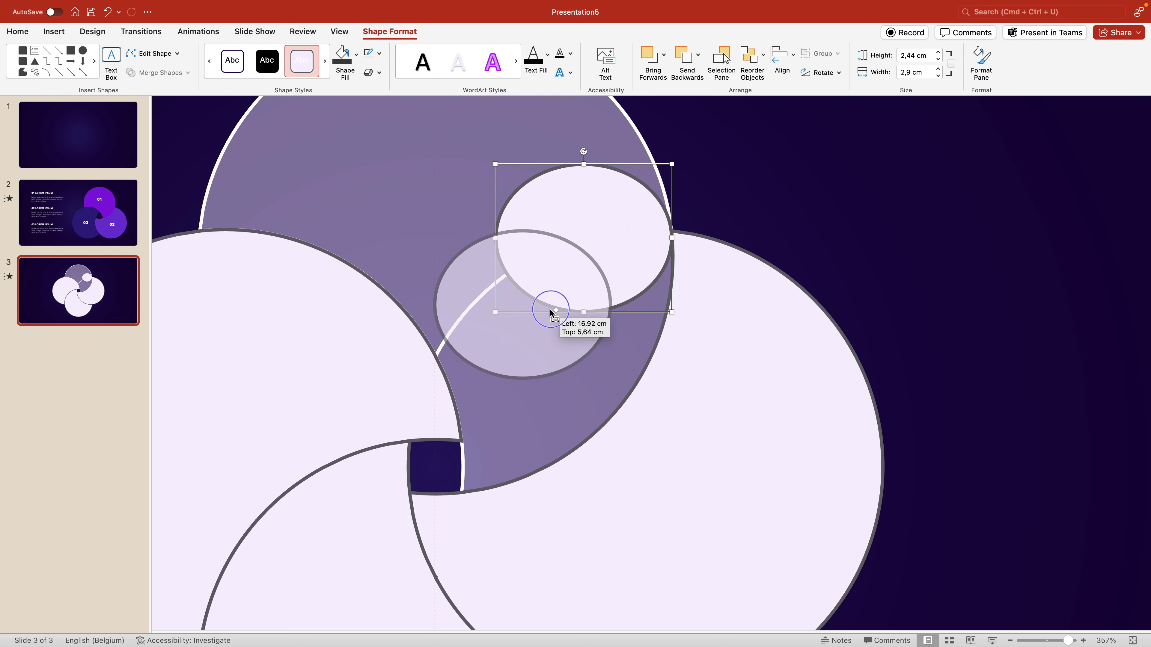
{"action": "left_click_drag", "start_coordinate": [526, 217], "coordinate": [495, 257]}
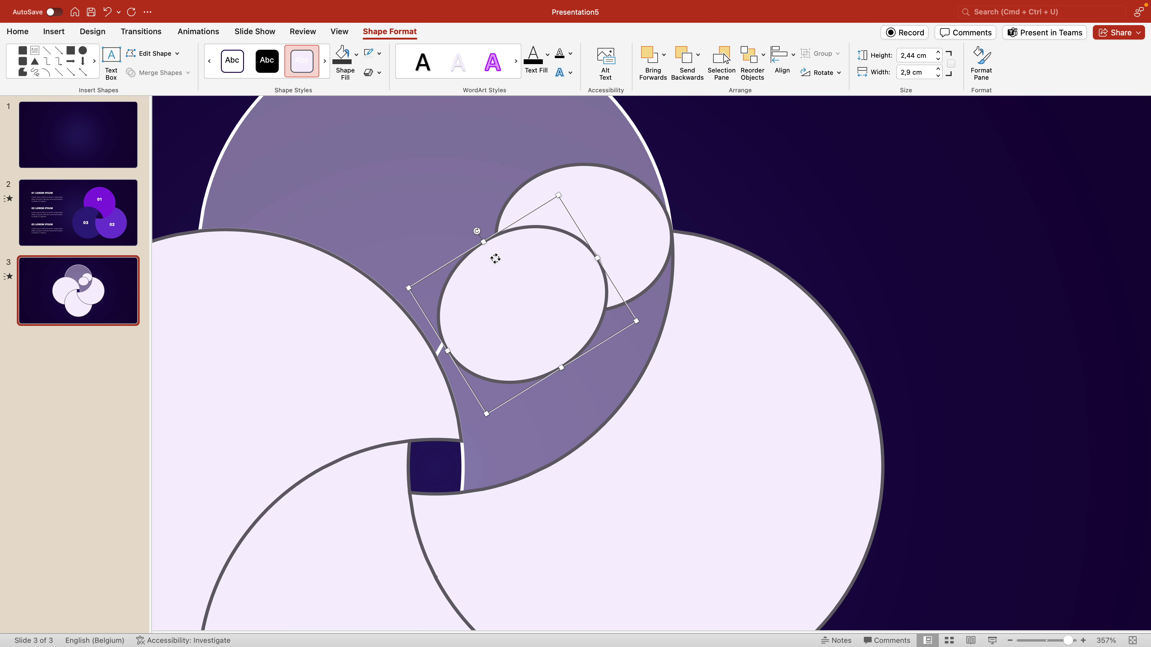
{"action": "left_click_drag", "start_coordinate": [526, 345], "coordinate": [516, 358]}
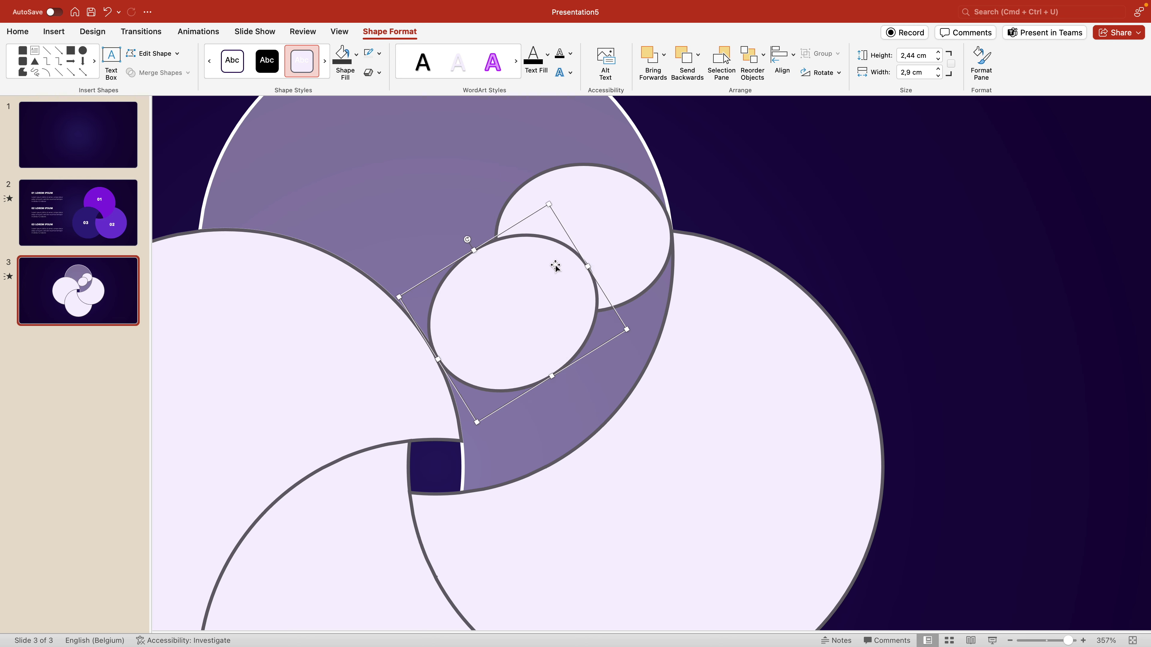
Union the ellipse with the top-right and large purple circles
{"action": "left_click", "coordinate": [606, 229], "text": "shift"}
{"action": "left_click", "coordinate": [398, 158], "text": "shift"}
{"action": "left_click", "coordinate": [149, 73]}
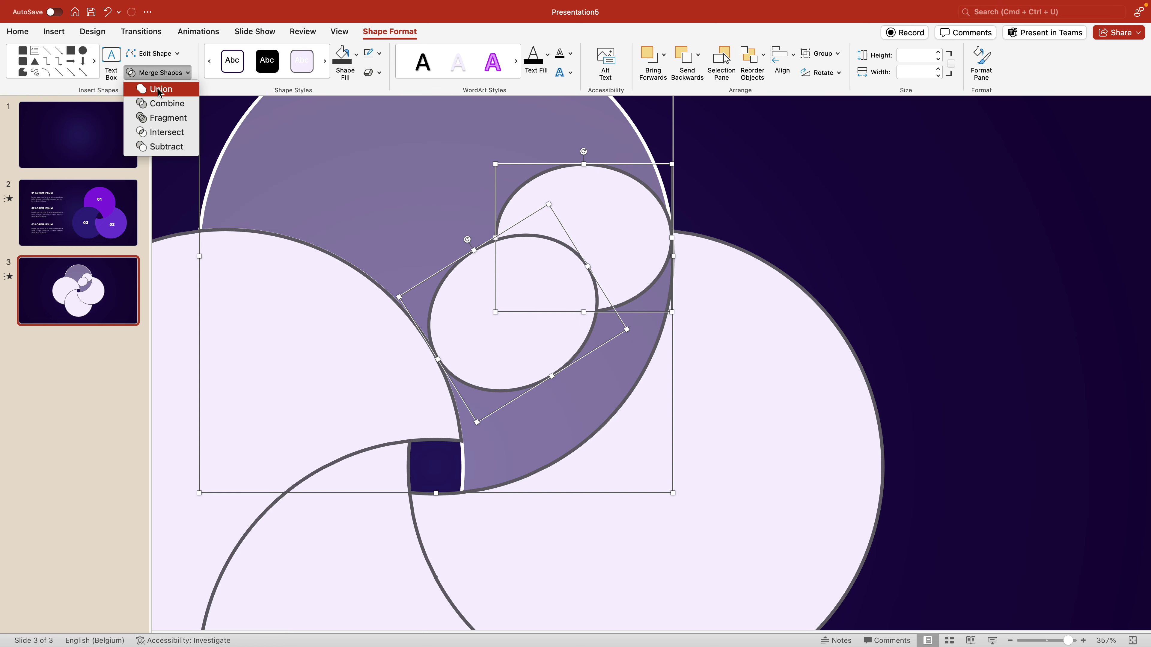
{"action": "left_click", "coordinate": [161, 88]}
{"action": "left_click", "coordinate": [953, 236]}
Copy the shape style of slide 2's 01 circle
{"action": "scroll", "coordinate": [952, 236], "scroll_direction": "down", "scroll_amount": 5}
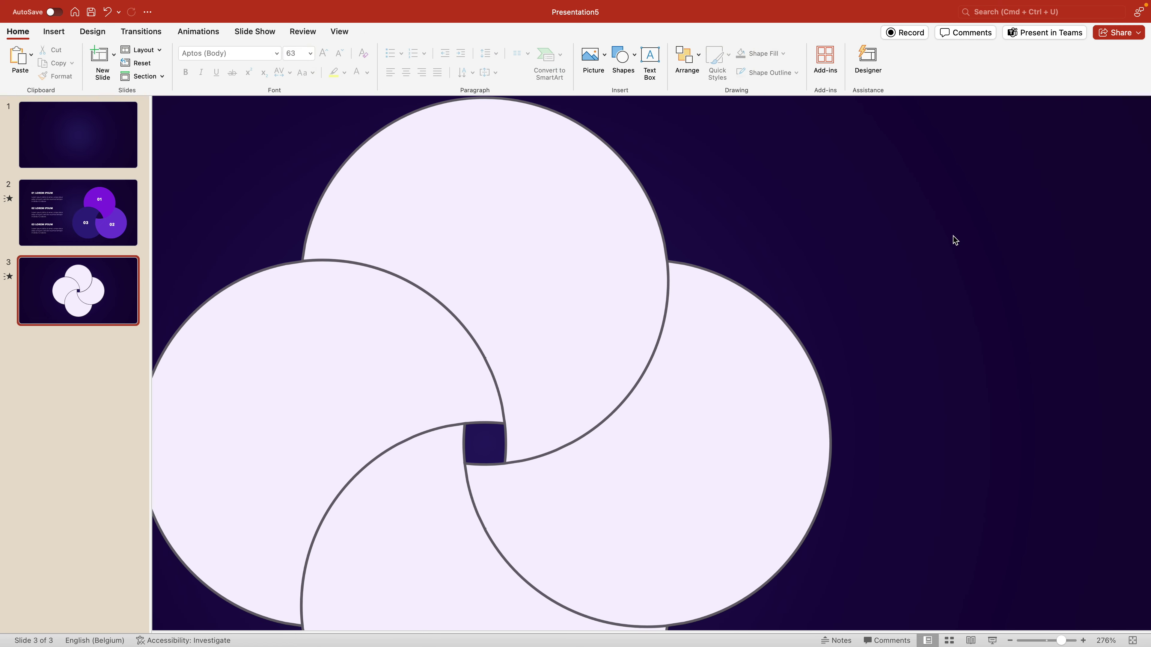
{"action": "scroll", "coordinate": [735, 368], "scroll_direction": "down", "scroll_amount": 1}
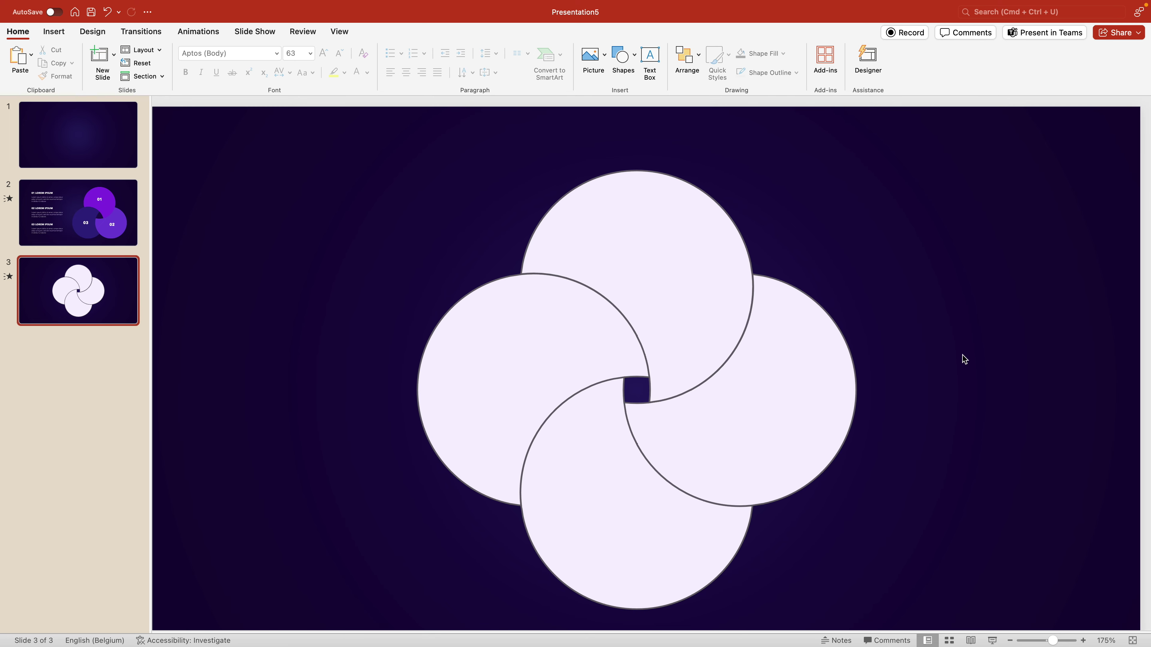
{"action": "scroll", "coordinate": [962, 355], "scroll_direction": "down", "scroll_amount": 2}
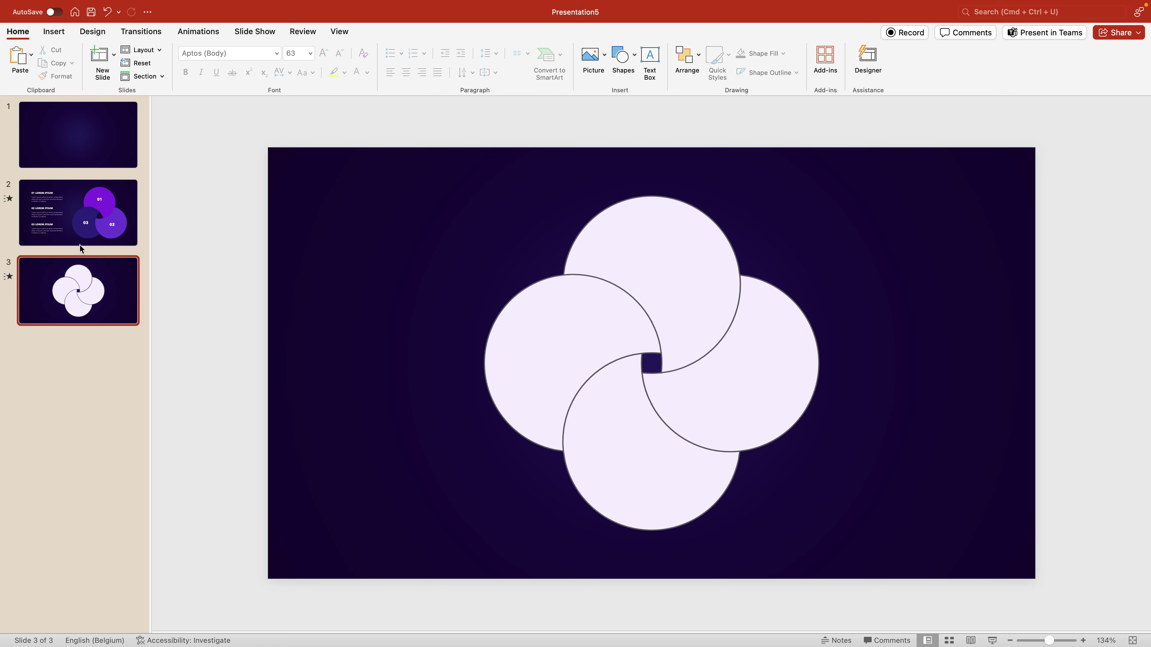
{"action": "left_click", "coordinate": [117, 222]}
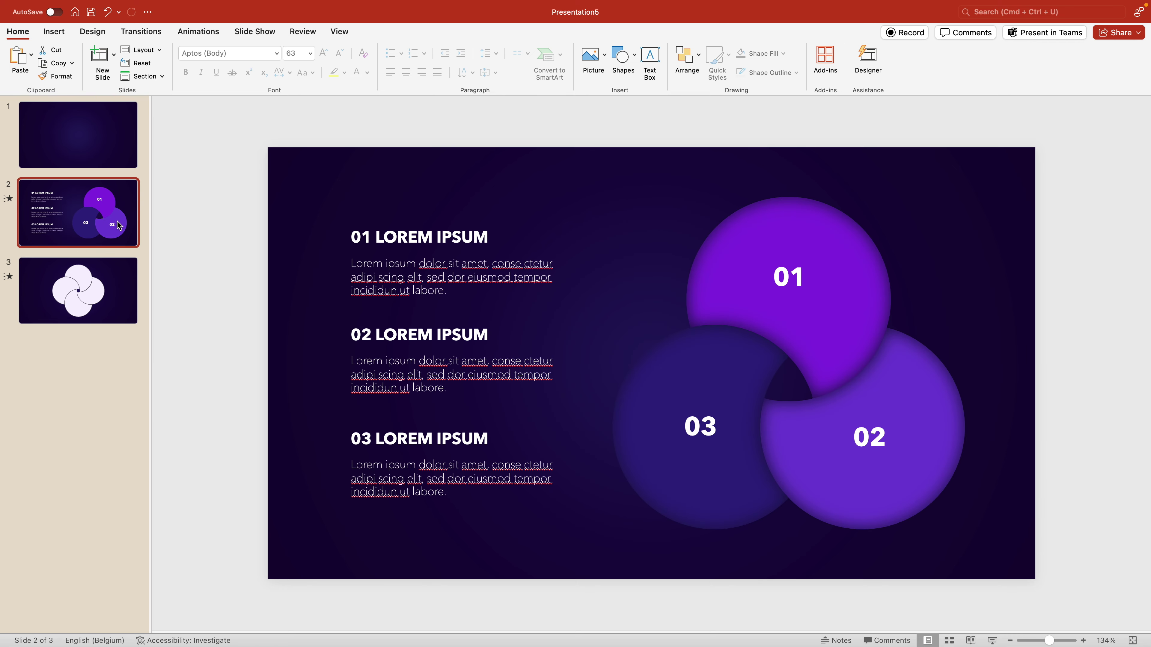
{"action": "left_click", "coordinate": [828, 227]}
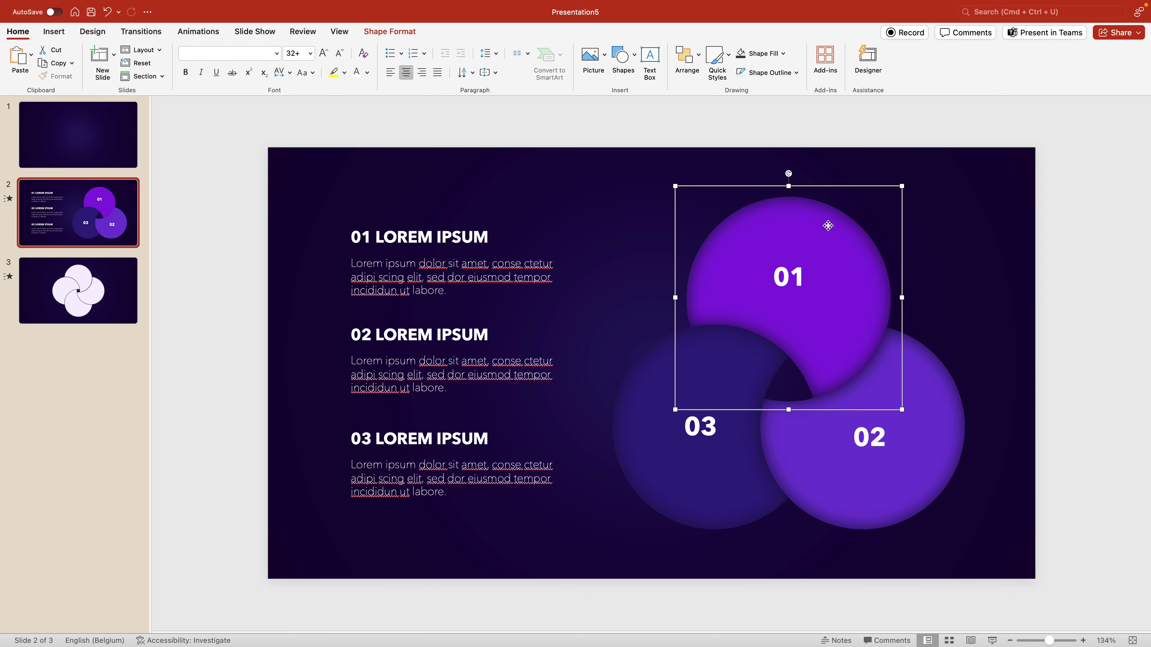
{"action": "left_click", "coordinate": [849, 224]}
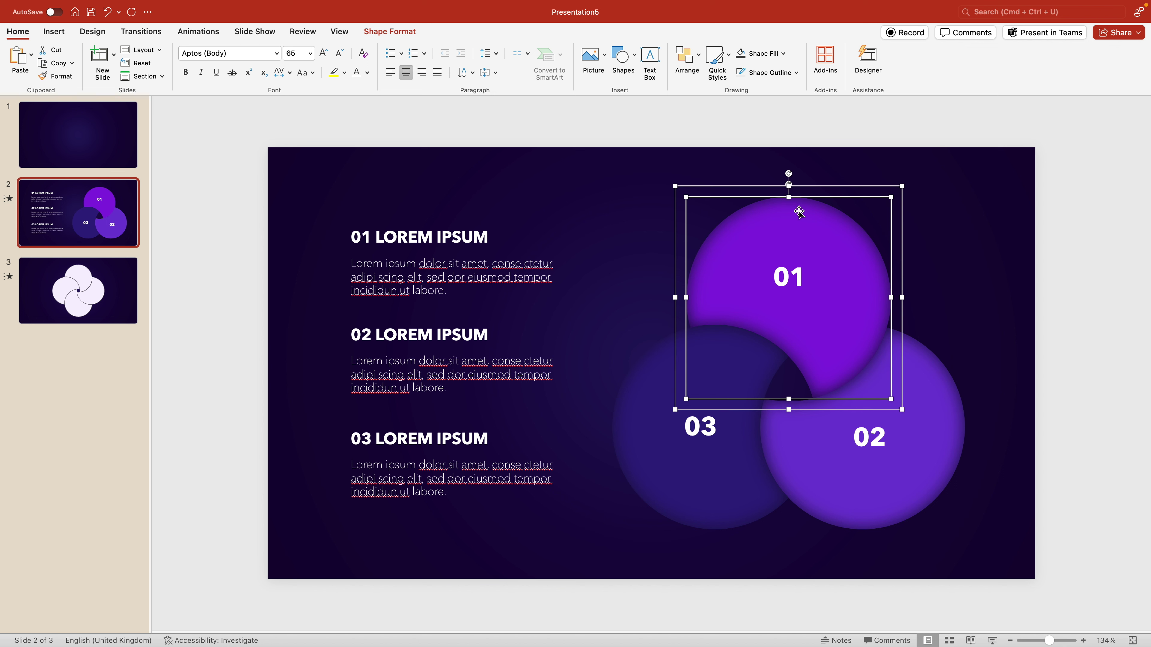
{"action": "left_click", "coordinate": [90, 289]}
Paste that purple fill and inner shadow style onto all four woven circles on slide 3
{"action": "left_click", "coordinate": [682, 226]}
{"action": "left_click", "coordinate": [762, 340], "text": "shift"}
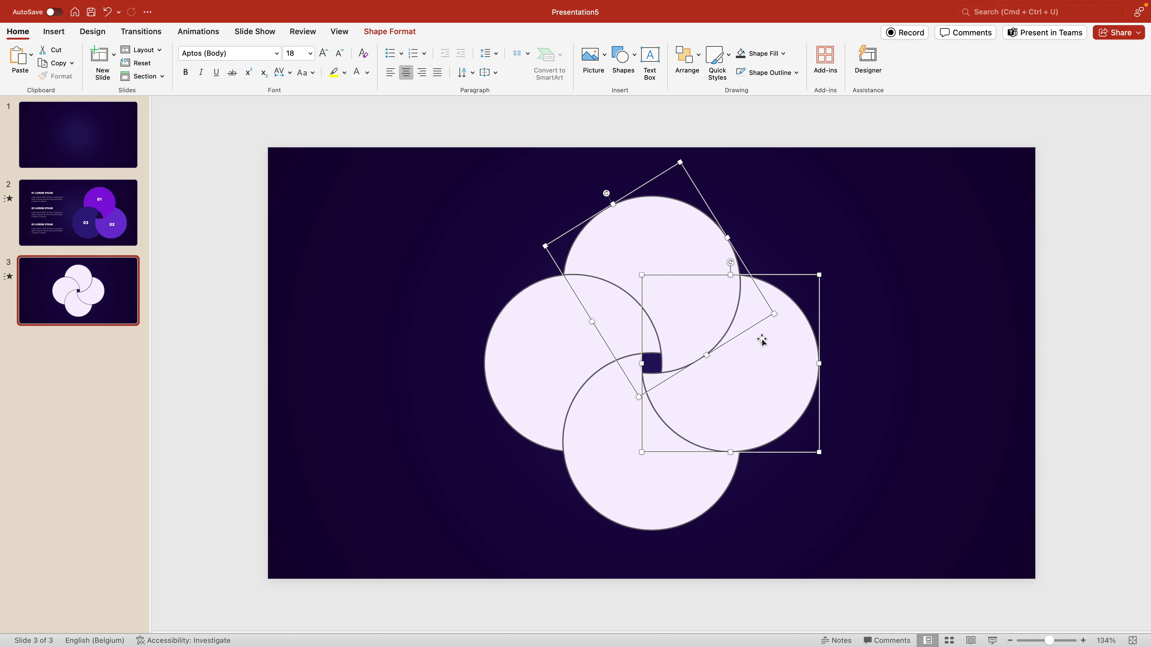
{"action": "left_click", "coordinate": [658, 447], "text": "shift"}
{"action": "left_click", "coordinate": [547, 379], "text": "shift"}
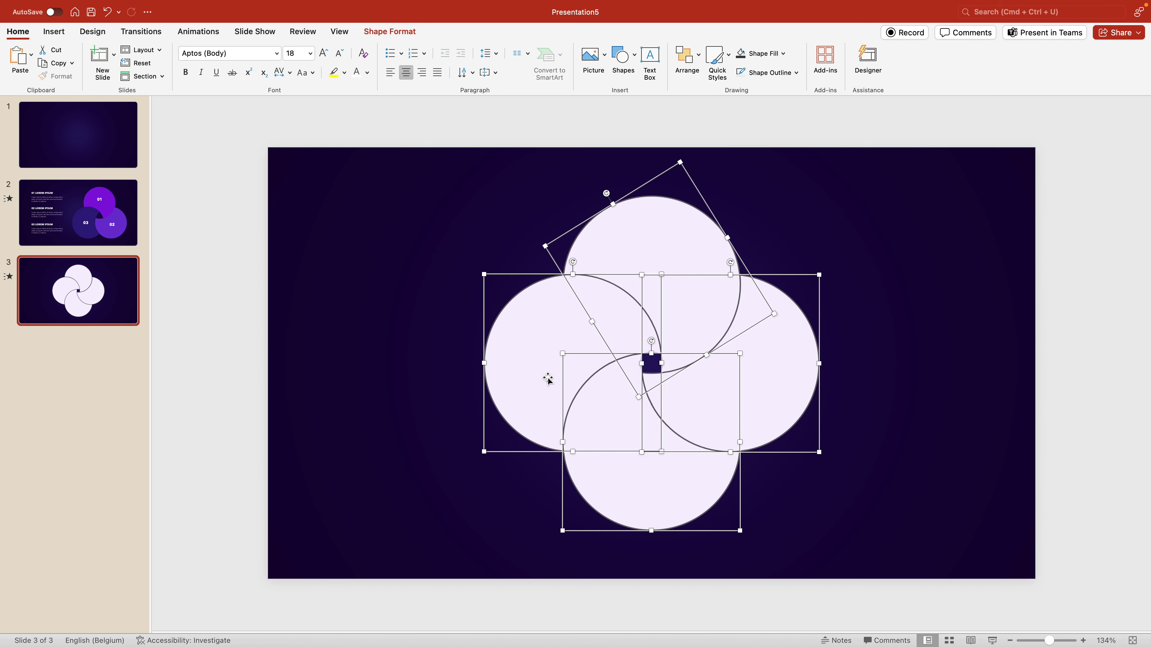
{"action": "key", "text": "super+shift+v"}
{"action": "left_click", "coordinate": [913, 317]}
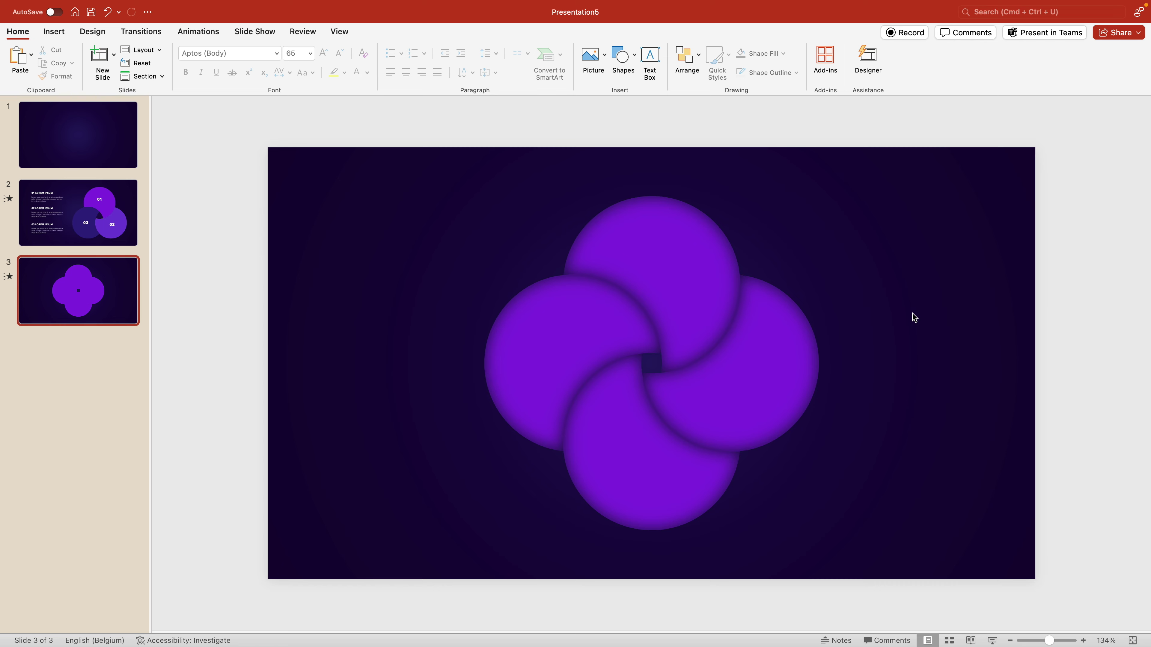
{"action": "left_click", "coordinate": [780, 336]}
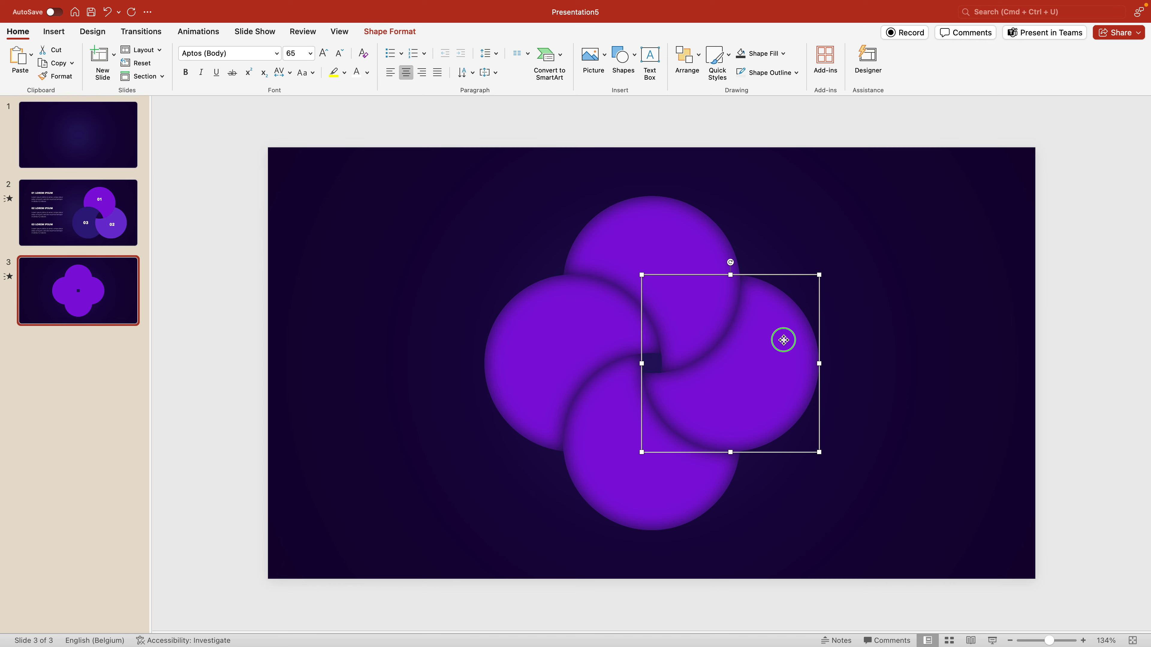
Fill the right circle bluish violet, the bottom dark indigo and the left a brighter purple
{"action": "right_click", "coordinate": [780, 337]}
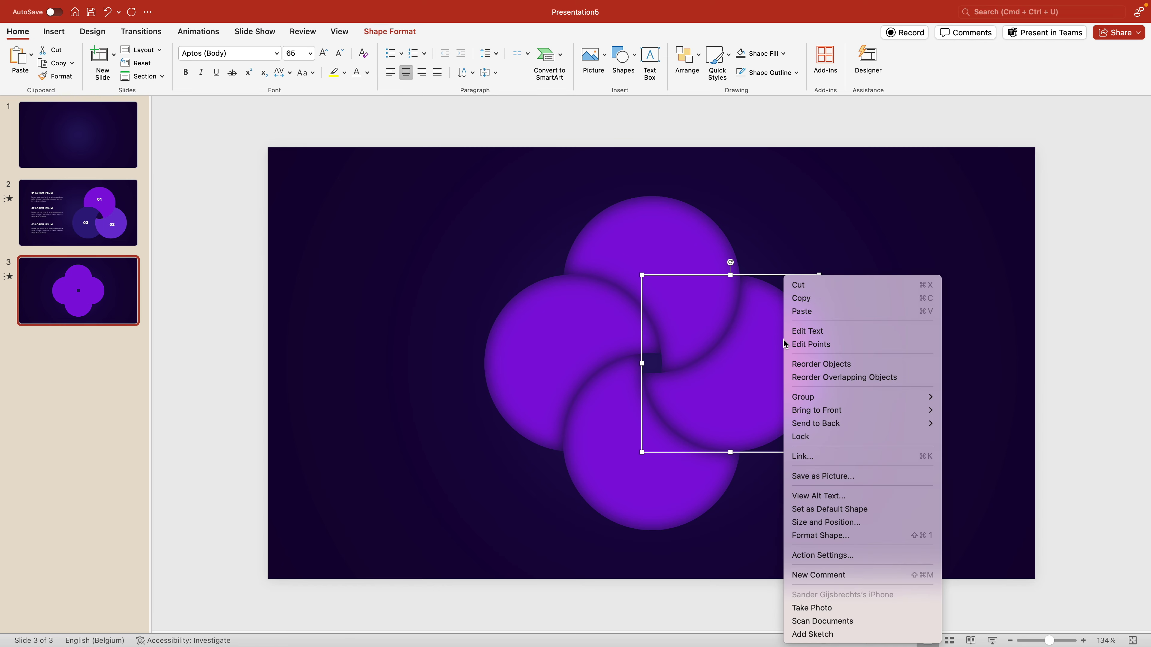
{"action": "left_click", "coordinate": [890, 541]}
{"action": "left_click", "coordinate": [1129, 271]}
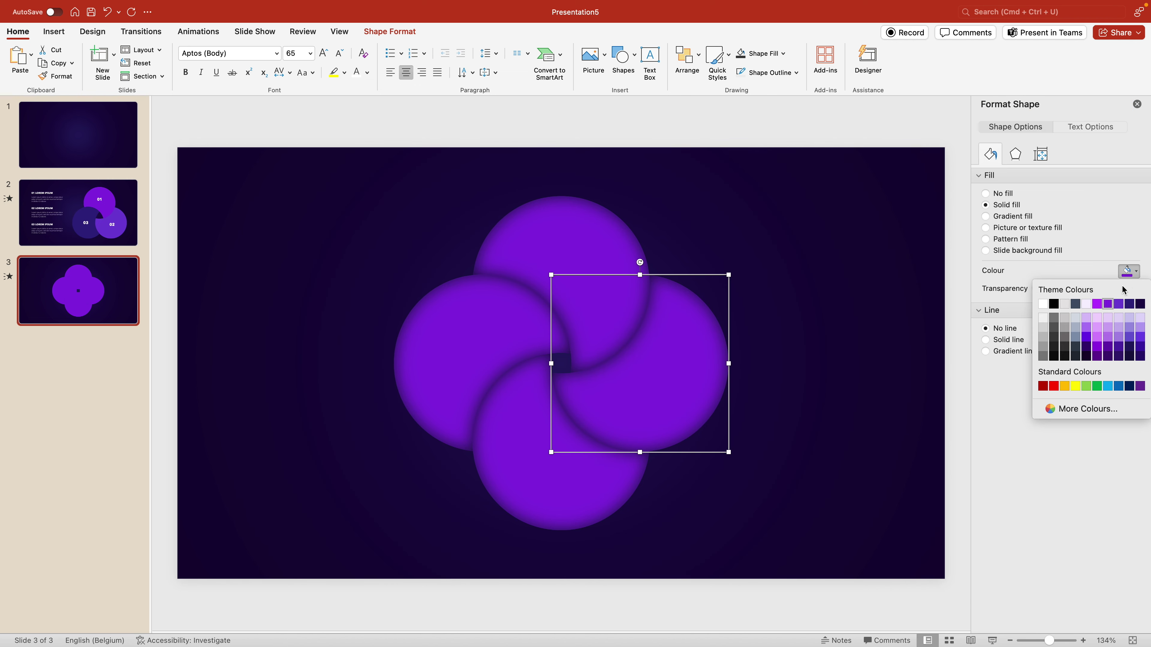
{"action": "left_click", "coordinate": [1118, 303]}
{"action": "left_click", "coordinate": [591, 507]}
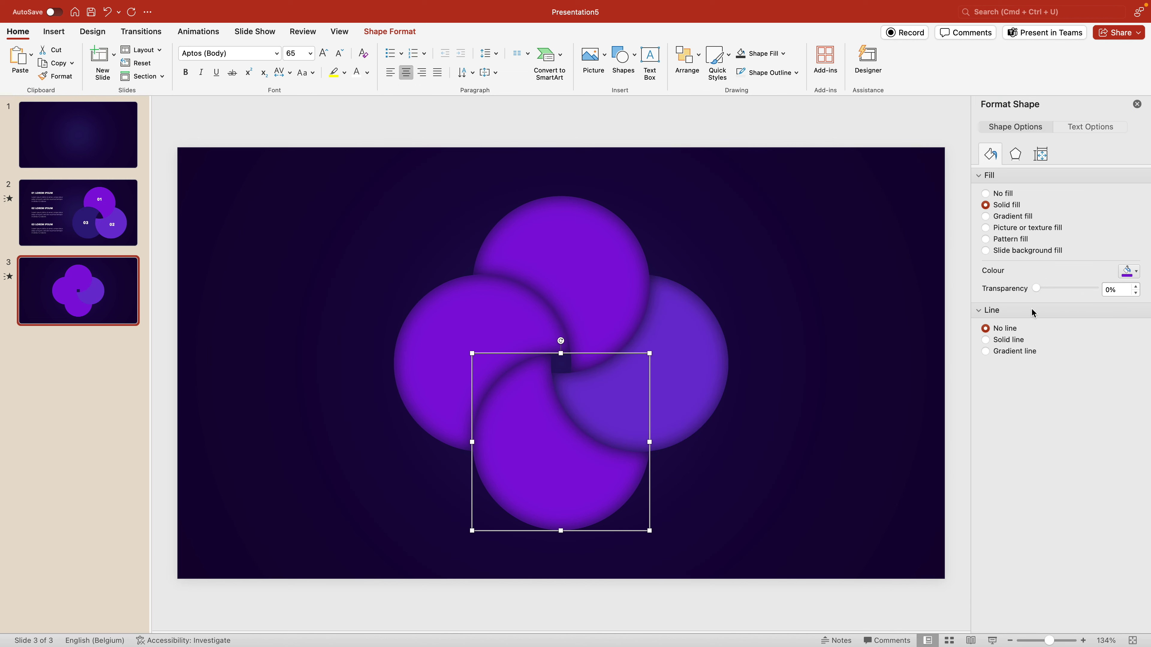
{"action": "left_click", "coordinate": [1129, 271]}
{"action": "left_click", "coordinate": [1118, 326]}
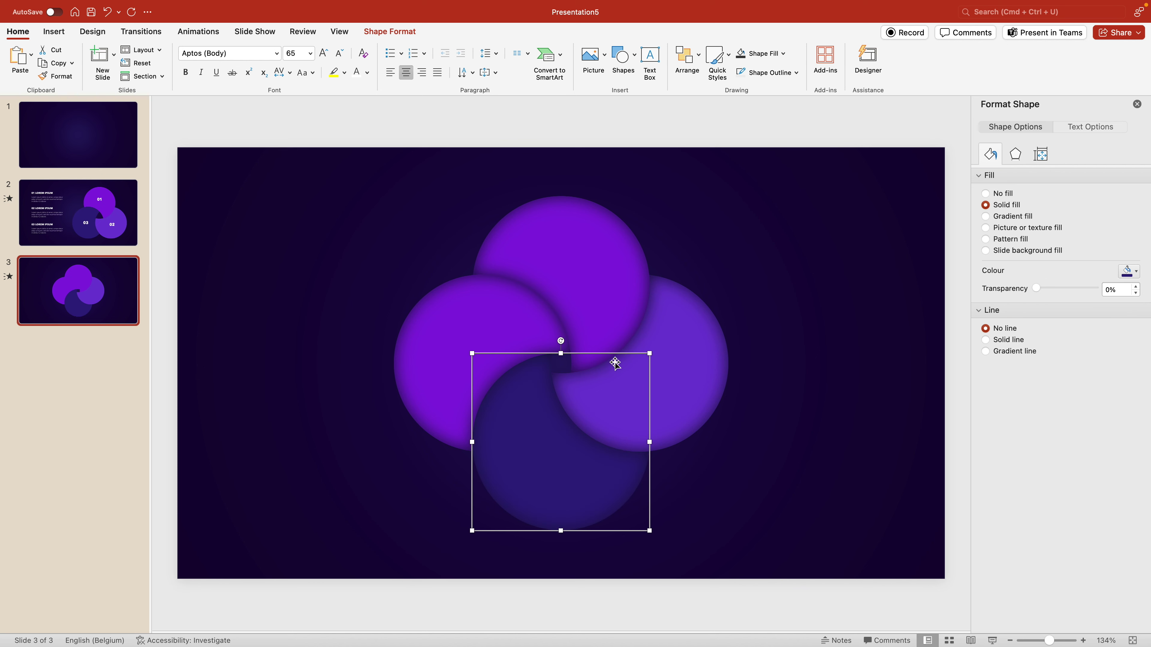
{"action": "left_click", "coordinate": [457, 316]}
{"action": "left_click", "coordinate": [1129, 271]}
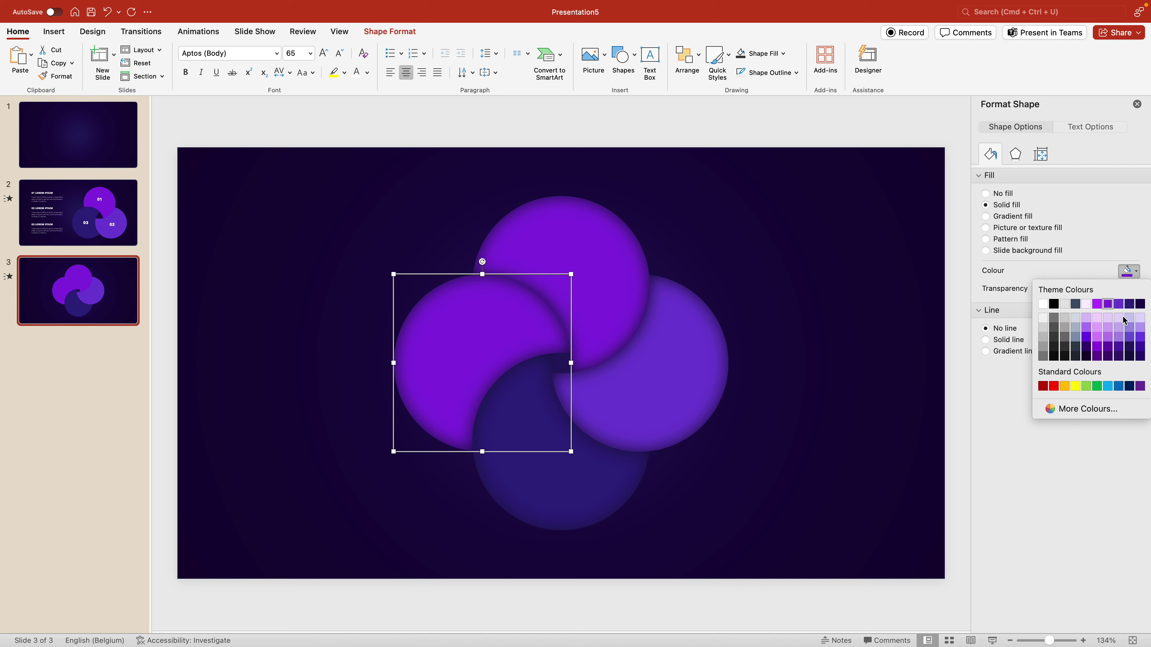
{"action": "left_click", "coordinate": [1096, 303]}
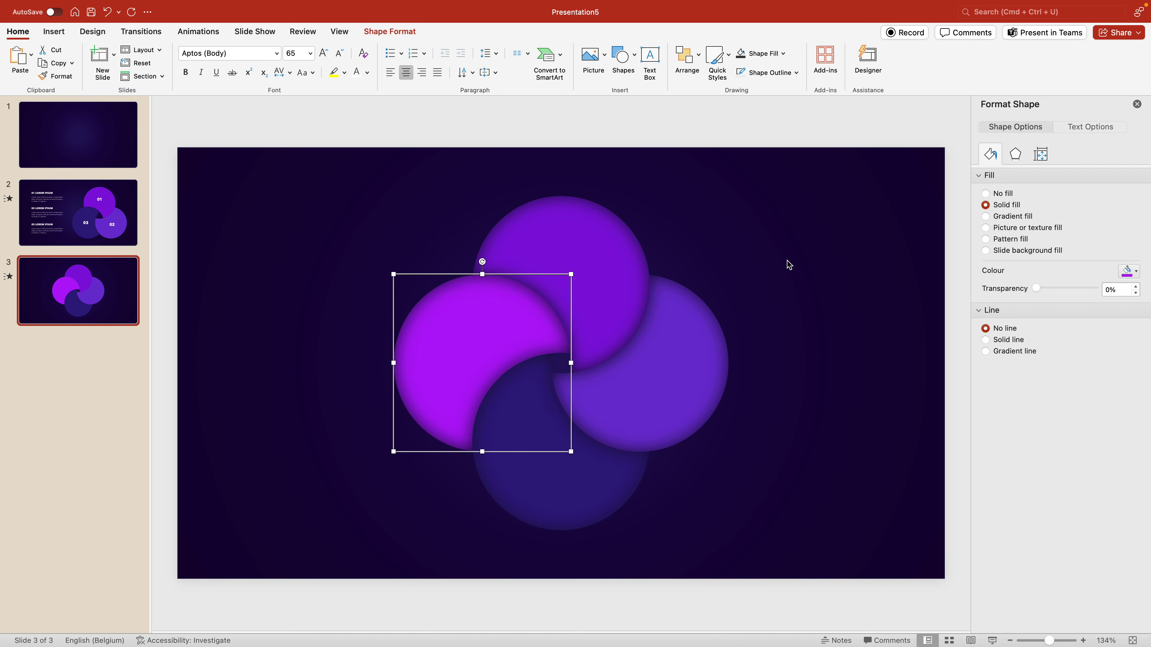
{"action": "left_click", "coordinate": [809, 262]}
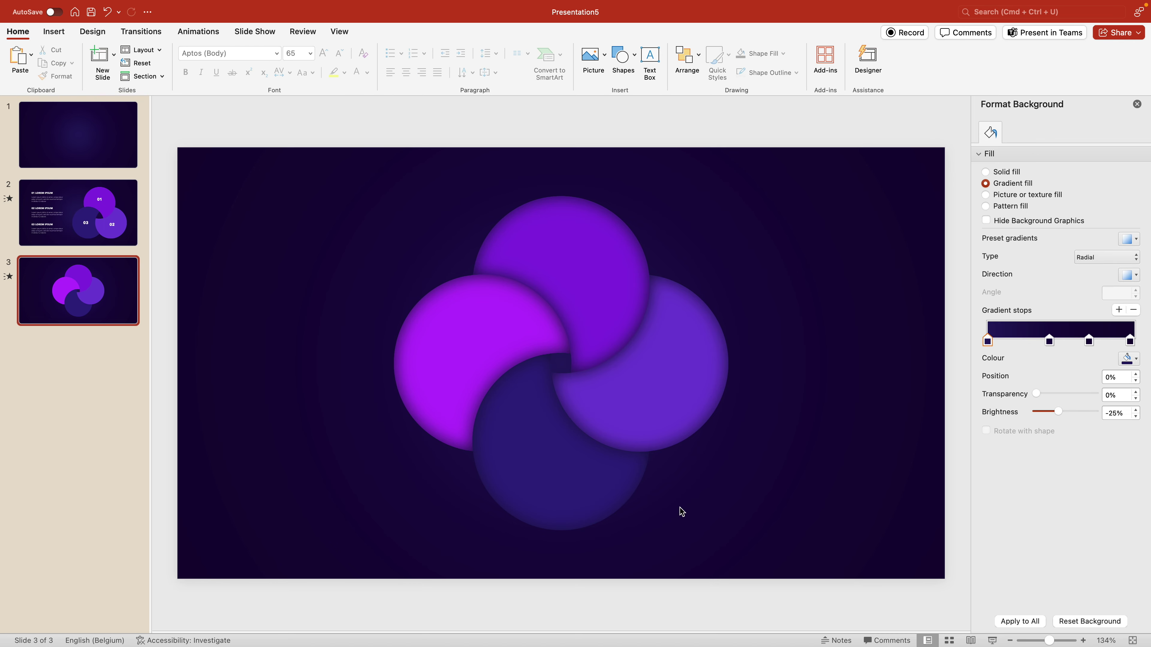
Paste slide 2's bold 01 label onto slide 3 and place copies on the woven circles
{"action": "left_click", "coordinate": [105, 224]}
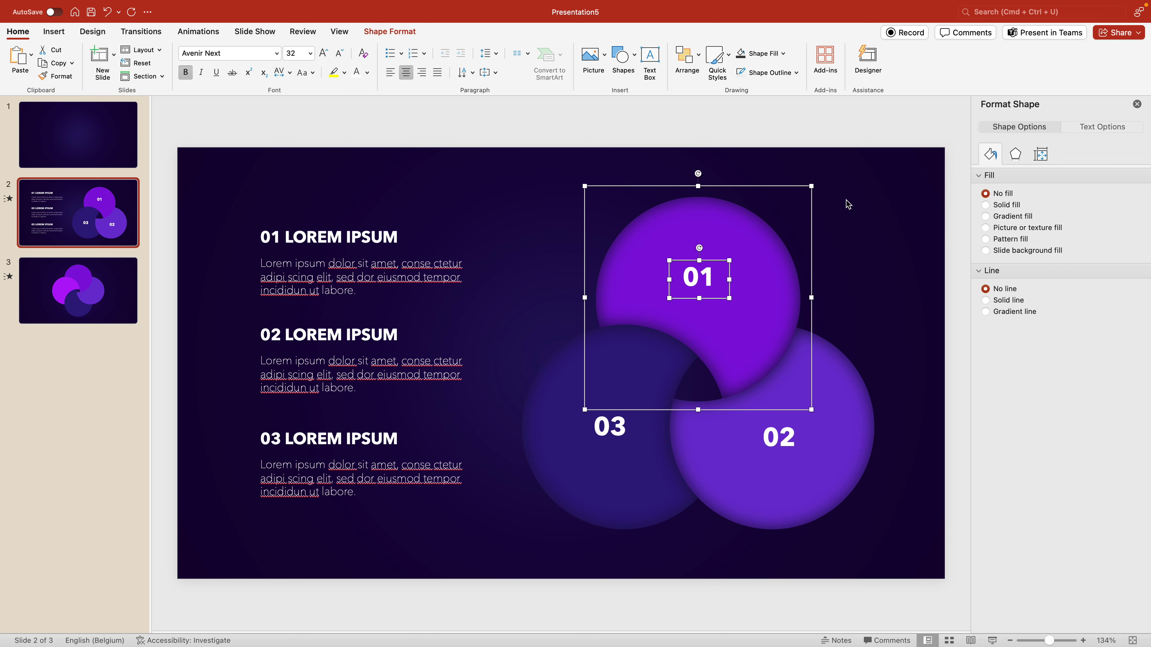
{"action": "left_click", "coordinate": [845, 201]}
{"action": "left_click", "coordinate": [715, 261]}
{"action": "left_click", "coordinate": [76, 297]}
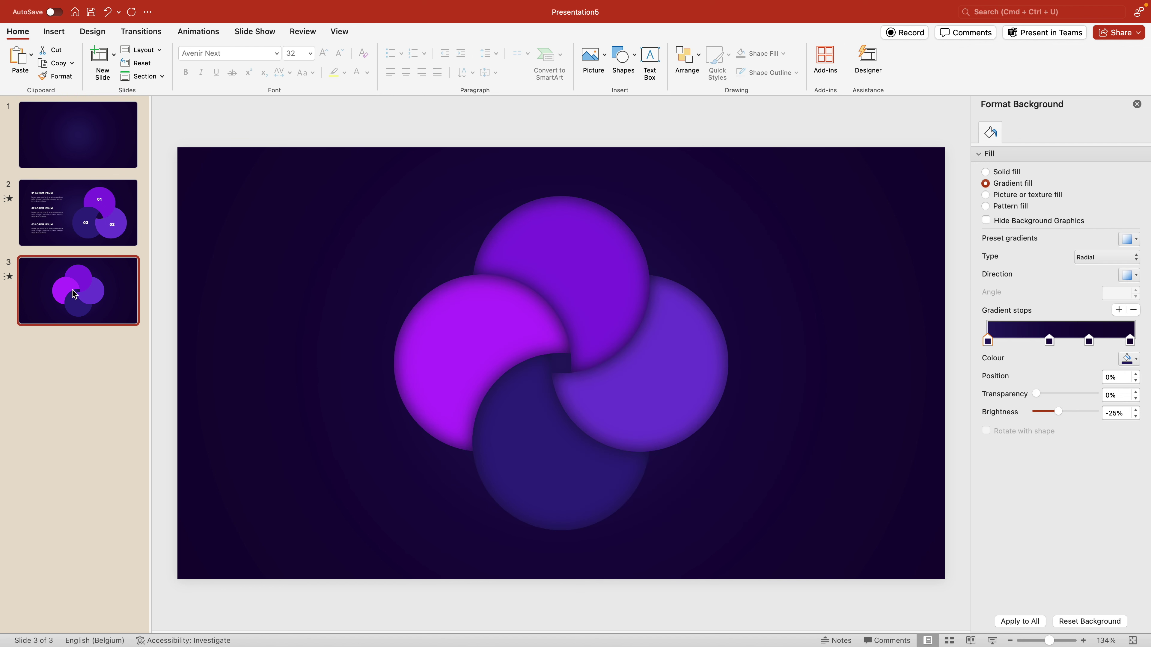
{"action": "key", "text": "super+v"}
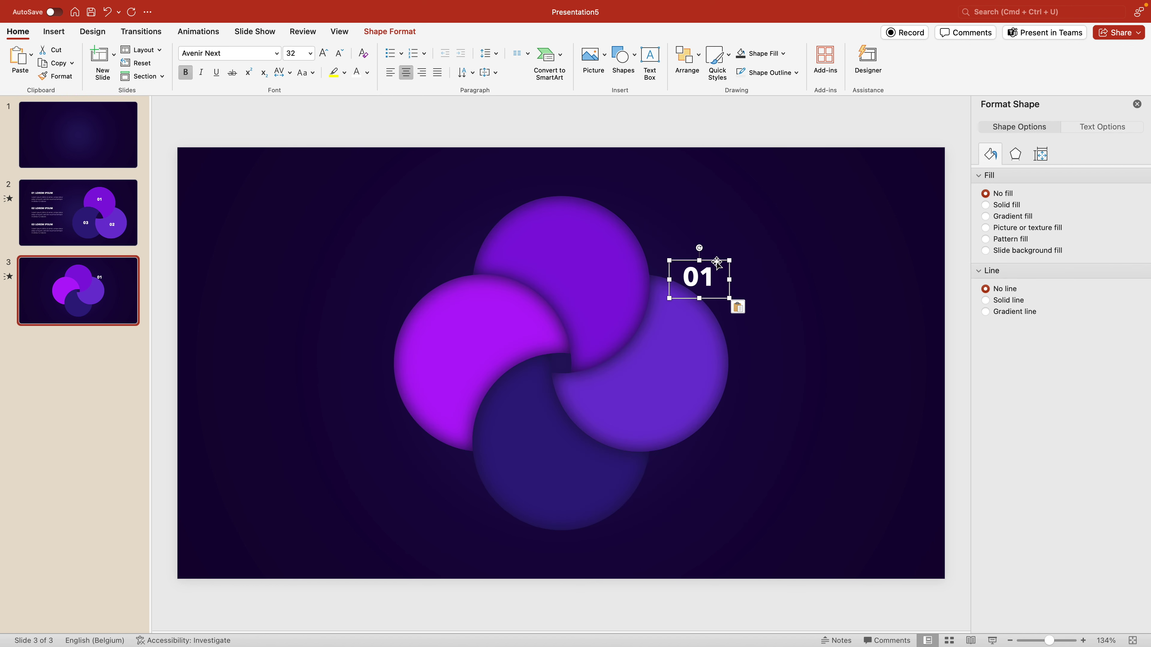
{"action": "left_click_drag", "start_coordinate": [716, 262], "coordinate": [677, 393]}
{"action": "left_click", "coordinate": [796, 230]}
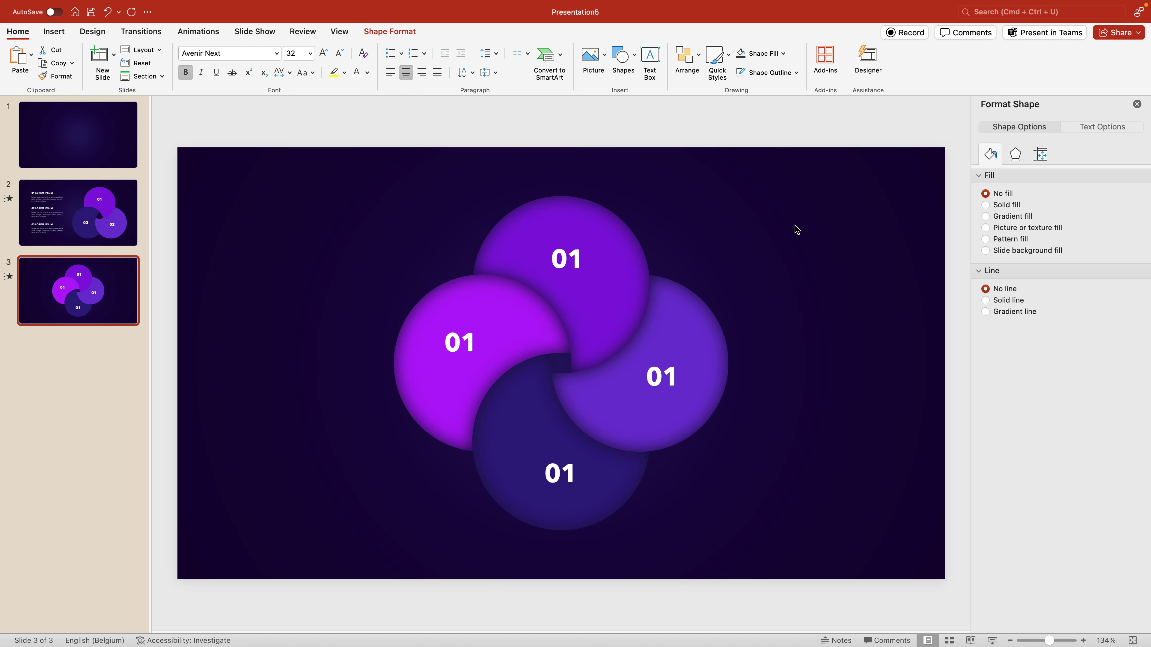
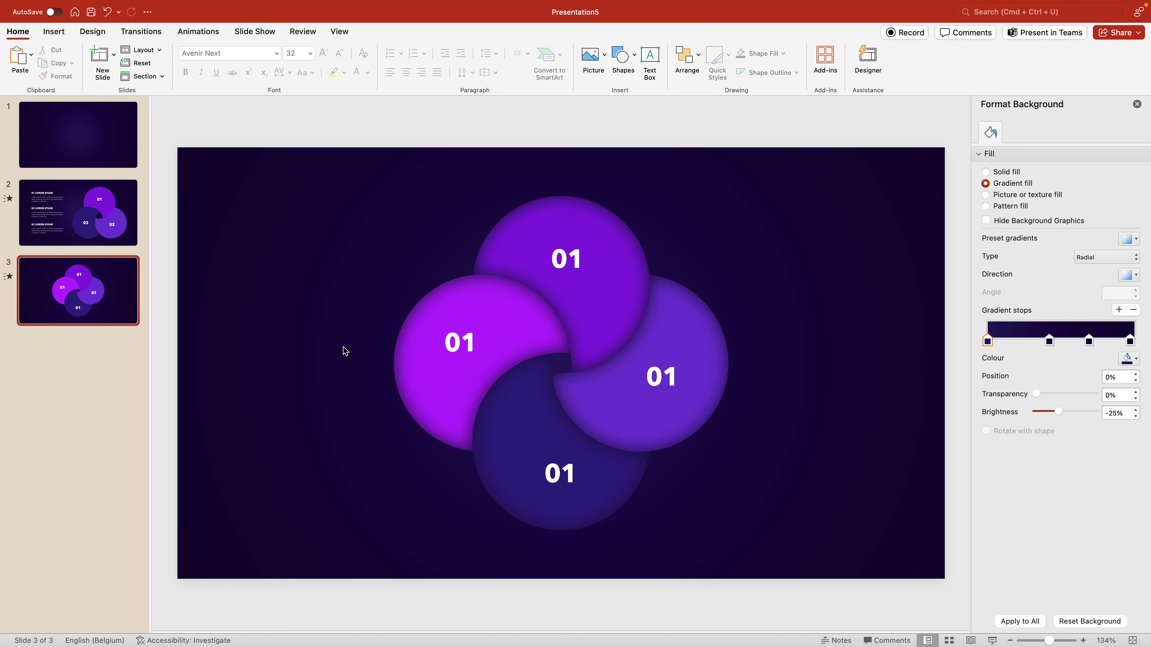
Copy the four 01 and 02 heading and body text boxes from slide 2 onto slide 3
{"action": "left_click", "coordinate": [51, 186]}
{"action": "left_click_drag", "start_coordinate": [215, 187], "coordinate": [558, 422]}
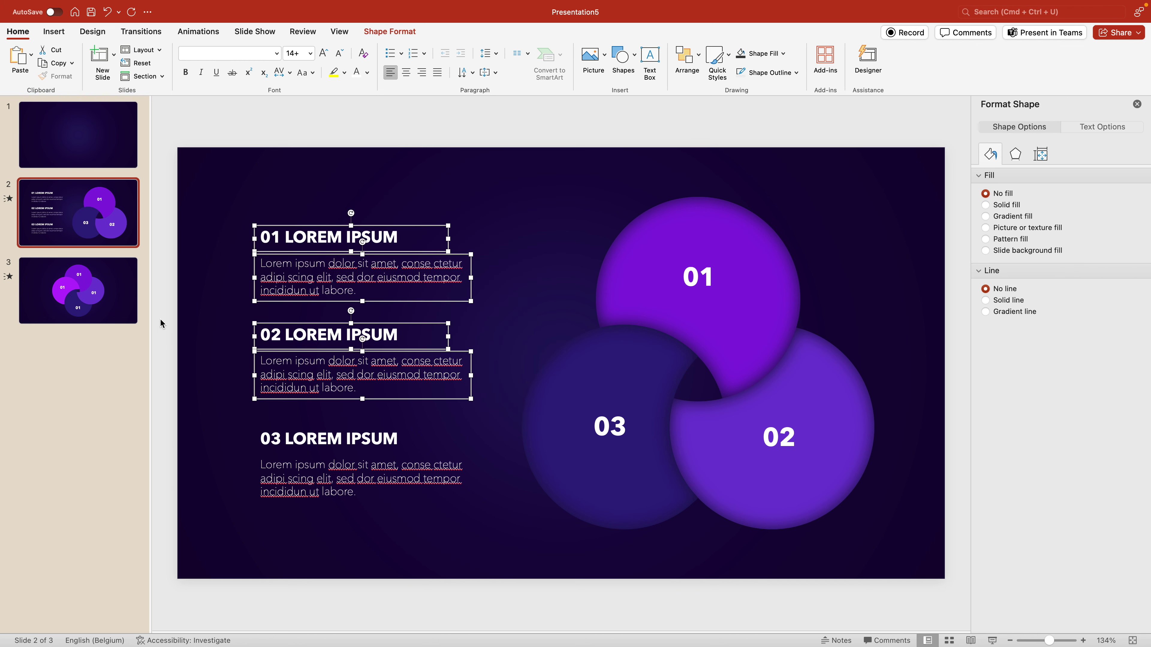
{"action": "key", "text": "super+c"}
{"action": "left_click", "coordinate": [112, 298]}
{"action": "key", "text": "super+v"}
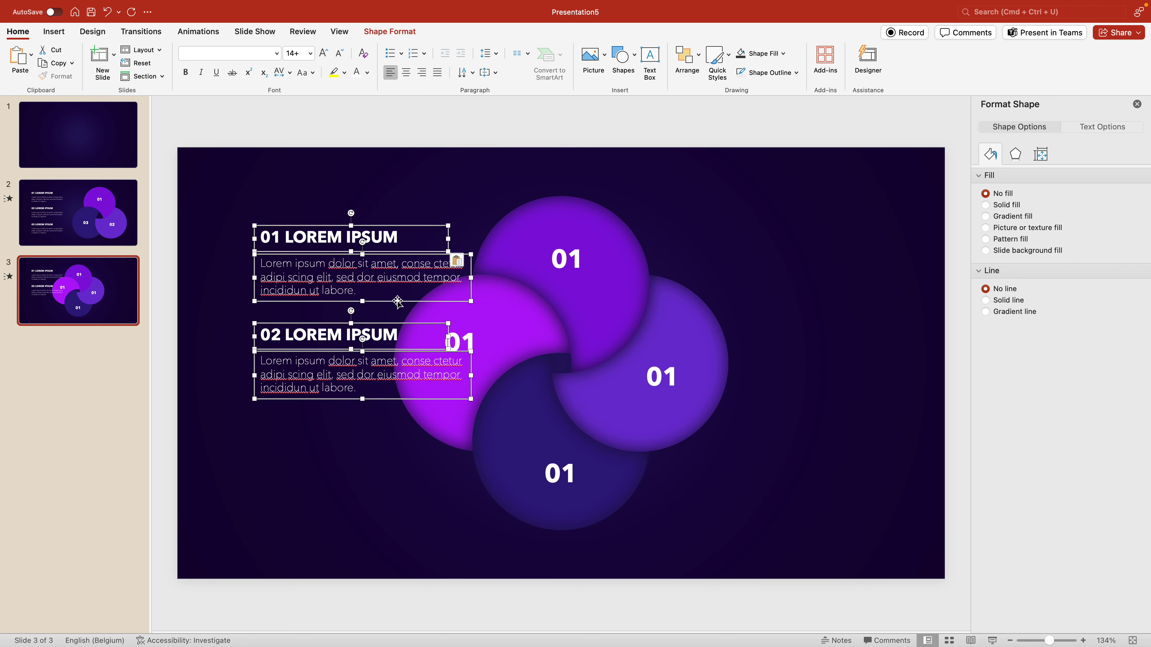
Move the four pasted text boxes left, beside the circle graphic
{"action": "left_click", "coordinate": [398, 313]}
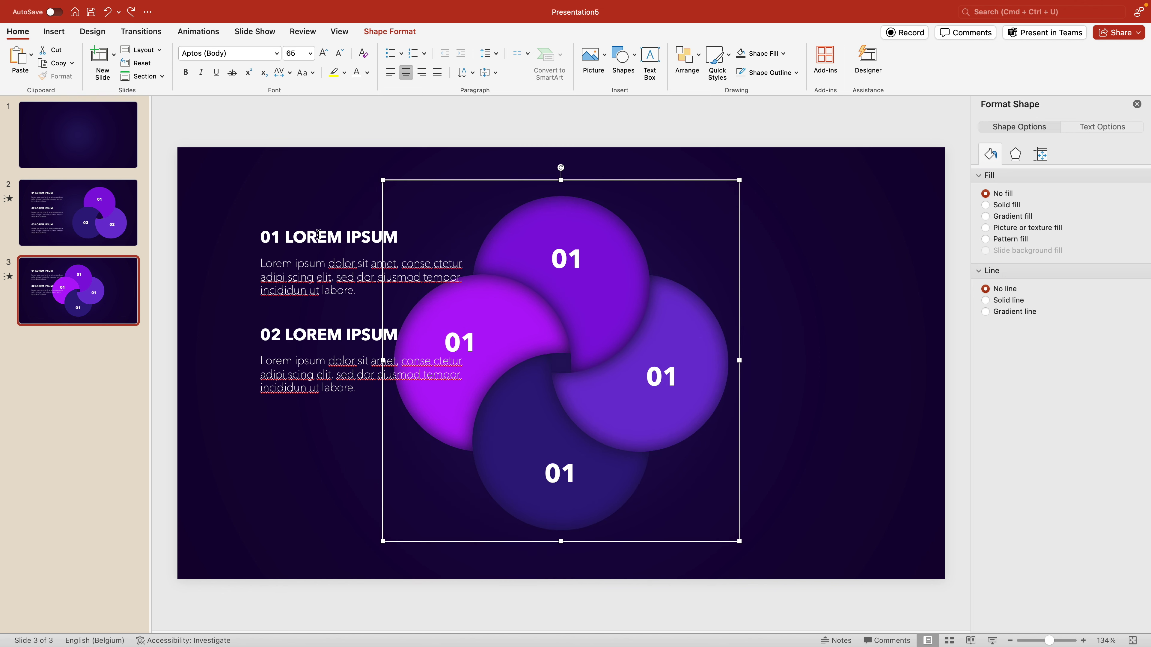
{"action": "left_click", "coordinate": [319, 235]}
{"action": "left_click", "coordinate": [300, 294], "text": "shift"}
{"action": "left_click", "coordinate": [302, 331], "text": "shift"}
{"action": "left_click", "coordinate": [302, 370], "text": "shift"}
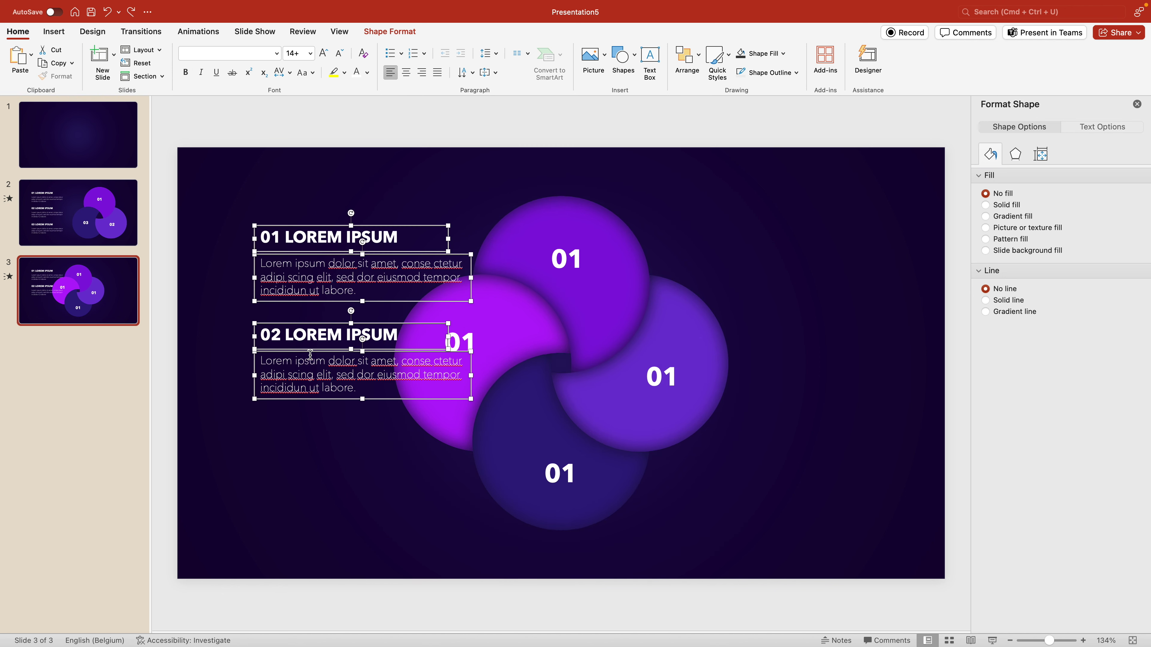
{"action": "left_click_drag", "start_coordinate": [310, 355], "coordinate": [272, 404]}
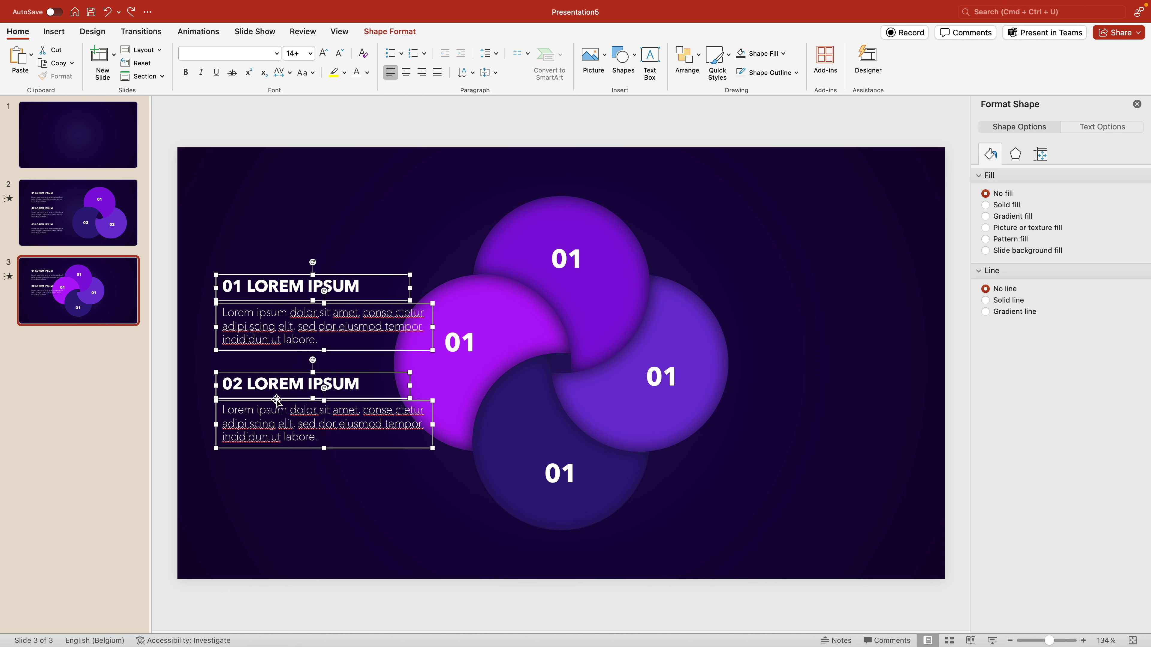
Narrow the 01 and 02 body paragraphs together, then reselect the 01 block
{"action": "left_click", "coordinate": [429, 228]}
{"action": "left_click", "coordinate": [342, 345]}
{"action": "left_click", "coordinate": [356, 423], "text": "shift"}
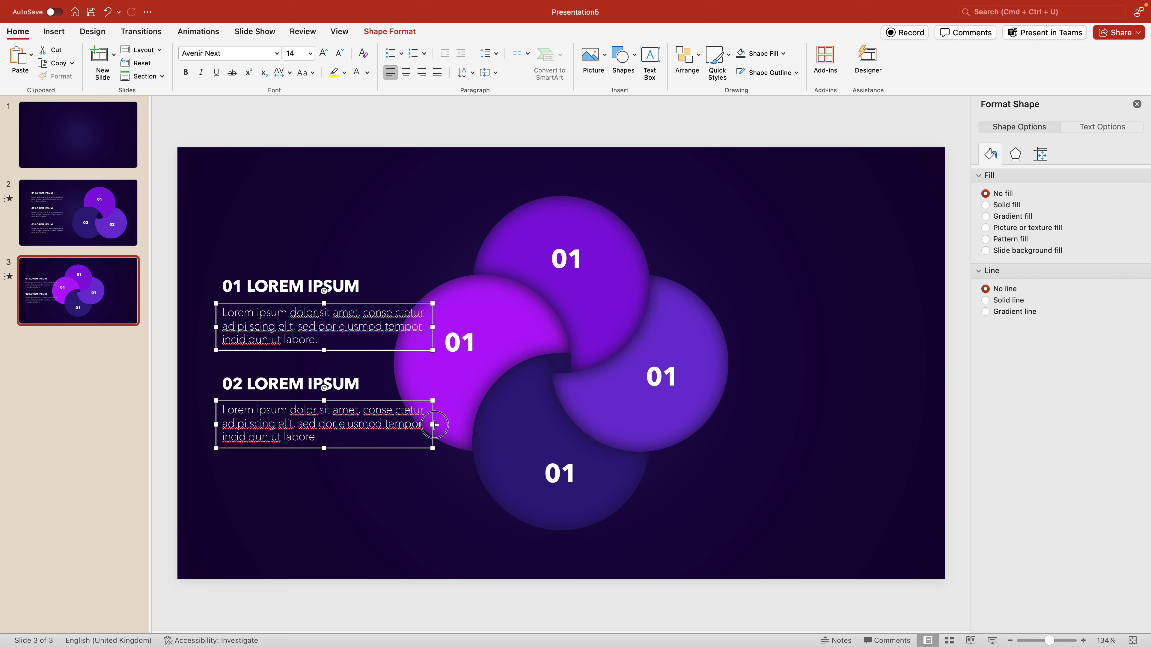
{"action": "left_click_drag", "start_coordinate": [434, 425], "coordinate": [385, 426]}
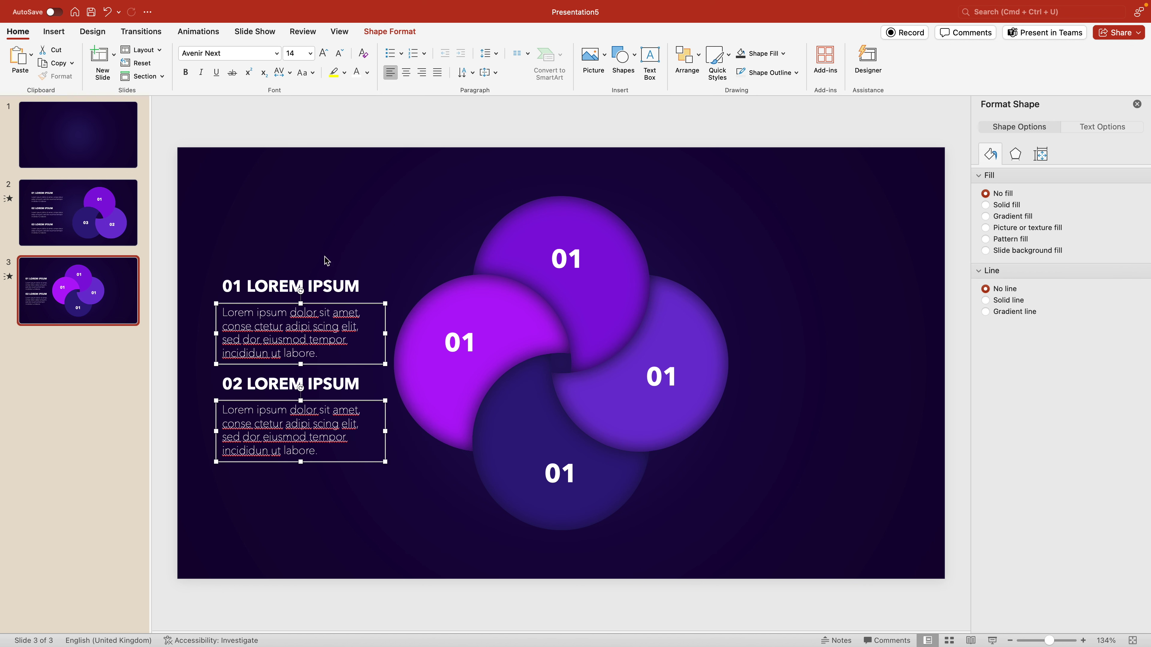
{"action": "left_click", "coordinate": [319, 288], "text": "shift"}
{"action": "left_click", "coordinate": [347, 260]}
{"action": "left_click", "coordinate": [340, 287]}
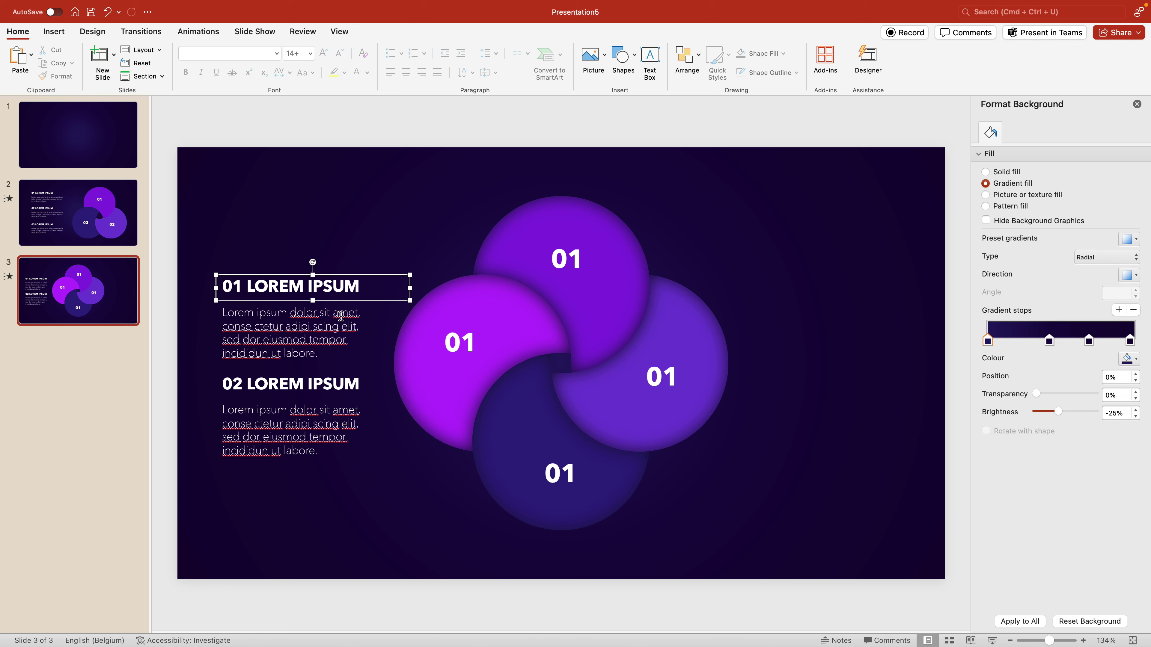
{"action": "left_click", "coordinate": [341, 316], "text": "shift"}
Position the 01 block at the top-left and the 02 block at the bottom-left
{"action": "left_click_drag", "start_coordinate": [341, 316], "coordinate": [369, 250]}
{"action": "left_click", "coordinate": [317, 385]}
{"action": "left_click", "coordinate": [324, 423], "text": "shift"}
{"action": "left_click_drag", "start_coordinate": [335, 404], "coordinate": [355, 342]}
{"action": "key", "text": "super+z"}
{"action": "left_click", "coordinate": [308, 234]}
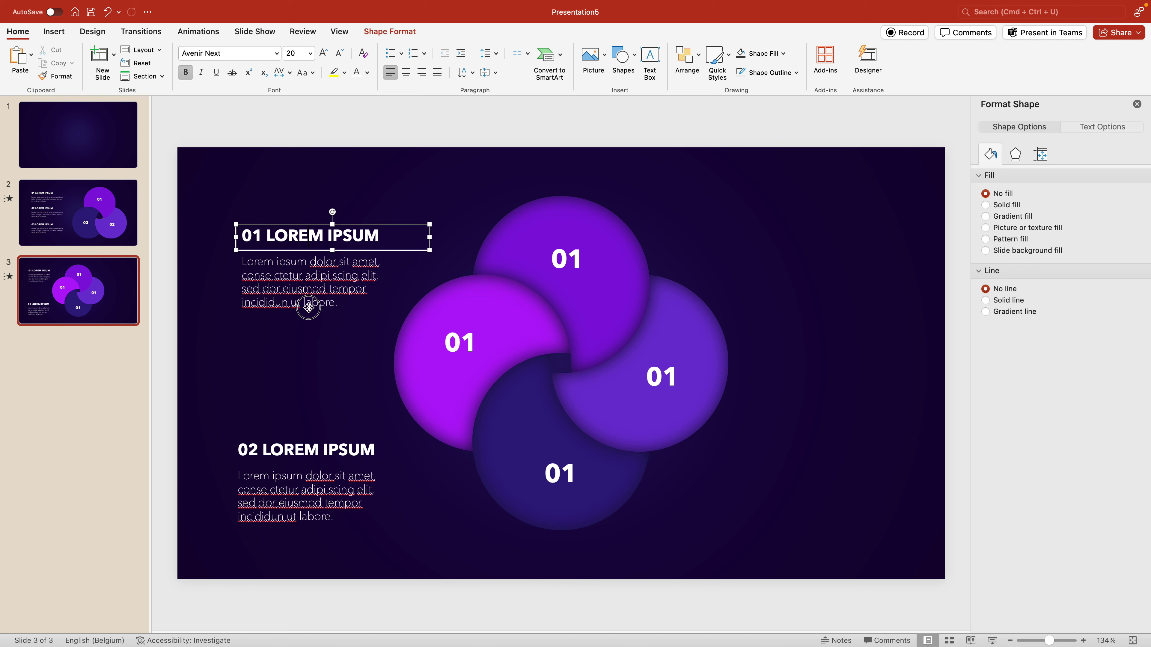
{"action": "left_click", "coordinate": [308, 306], "text": "shift"}
{"action": "left_click_drag", "start_coordinate": [310, 252], "coordinate": [310, 245]}
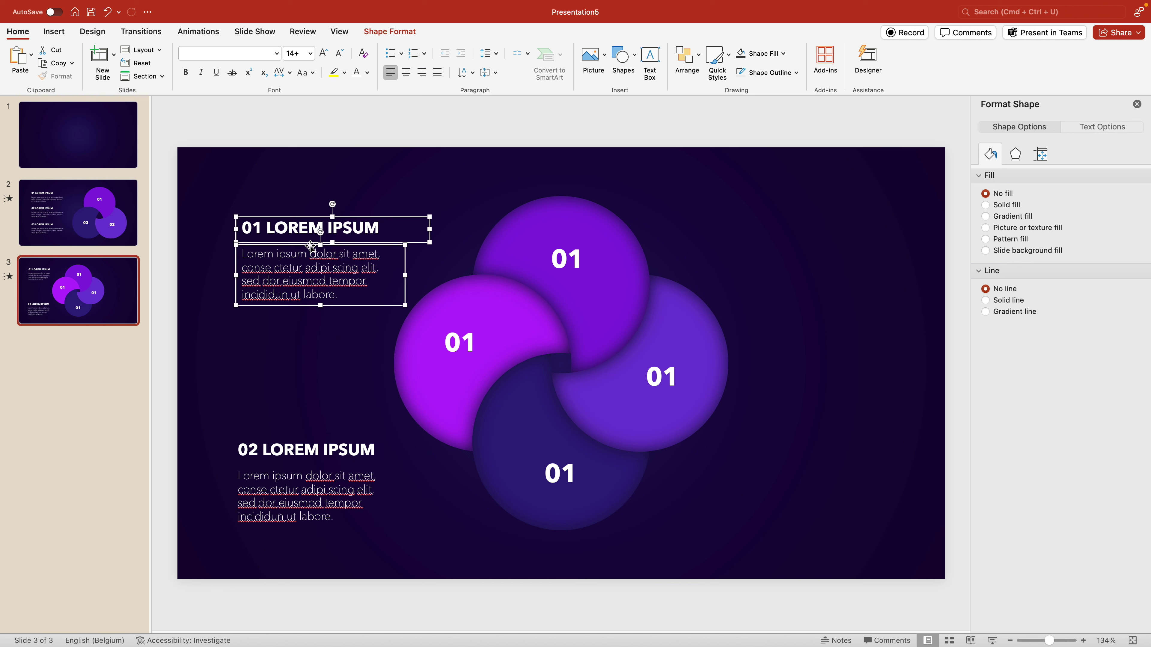
{"action": "left_click", "coordinate": [318, 355]}
Widen the 01 and 02 body text boxes
{"action": "left_click", "coordinate": [369, 281]}
{"action": "left_click_drag", "start_coordinate": [405, 275], "coordinate": [420, 275]}
{"action": "left_click", "coordinate": [369, 483]}
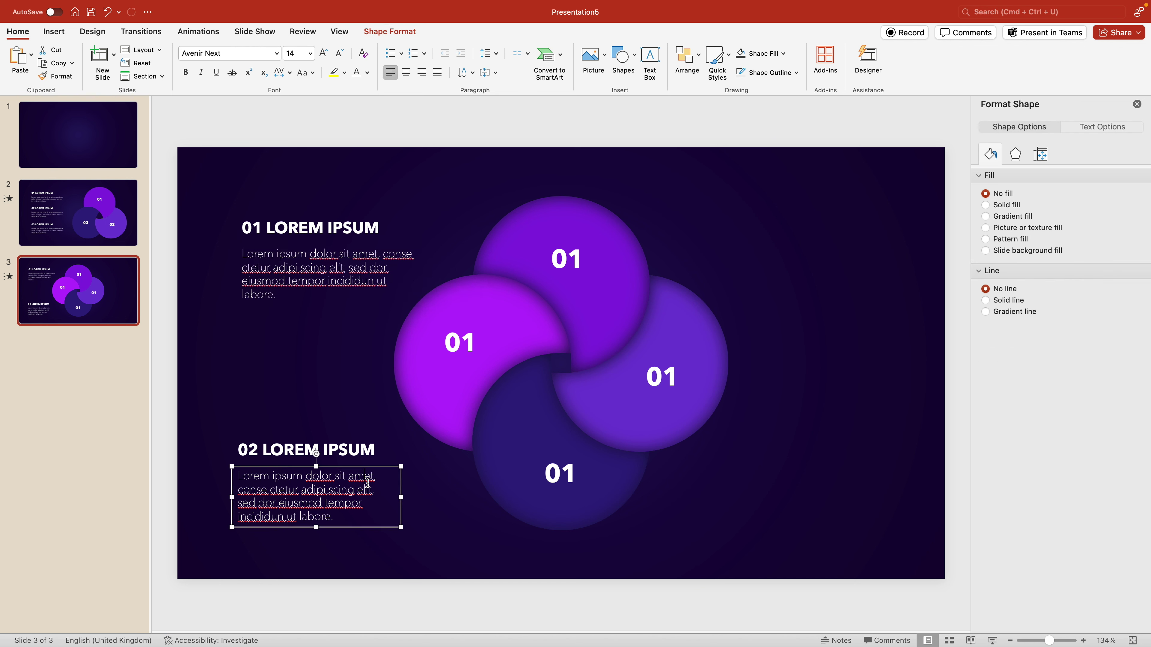
{"action": "left_click_drag", "start_coordinate": [400, 496], "coordinate": [420, 497]}
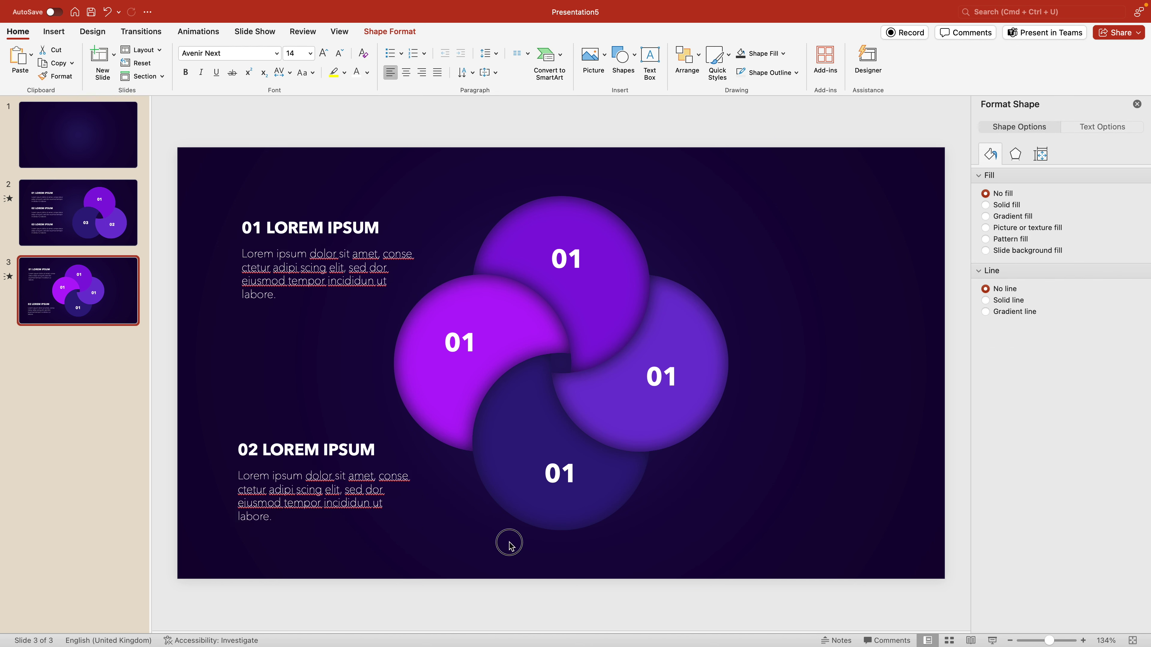
{"action": "left_click", "coordinate": [361, 310]}
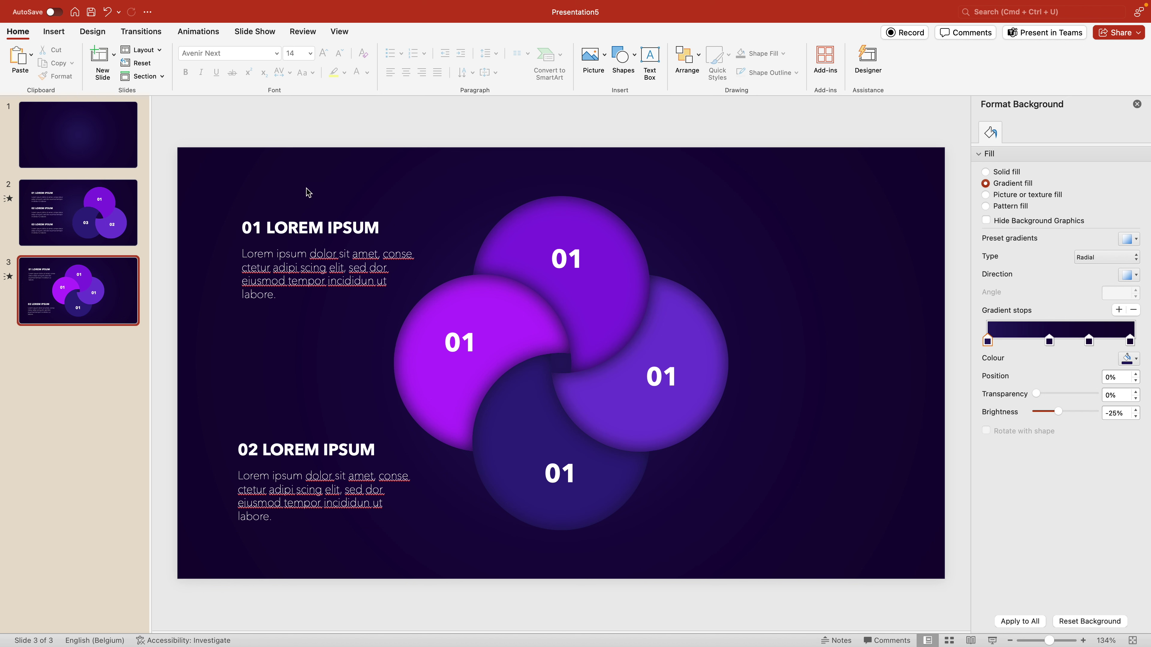
Option-drag a copy of all four text boxes to the right of the circles
{"action": "left_click", "coordinate": [304, 224]}
{"action": "left_click", "coordinate": [307, 263], "text": "shift"}
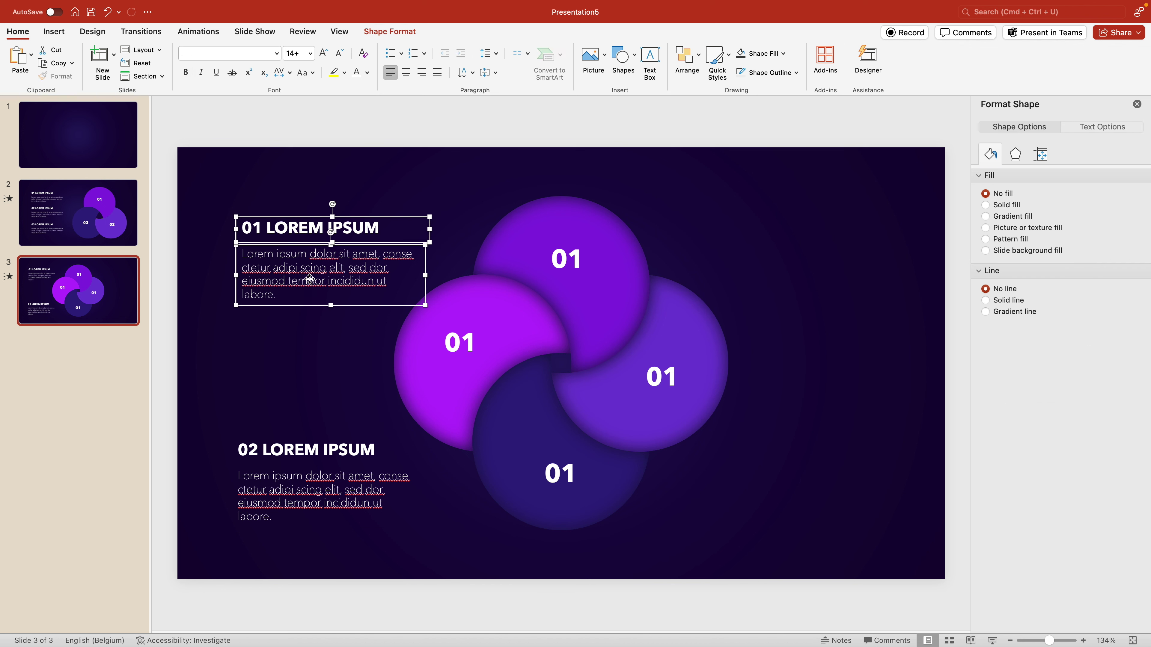
{"action": "left_click", "coordinate": [312, 455], "text": "shift"}
{"action": "left_click", "coordinate": [312, 491], "text": "shift"}
{"action": "left_click", "coordinate": [291, 467]}
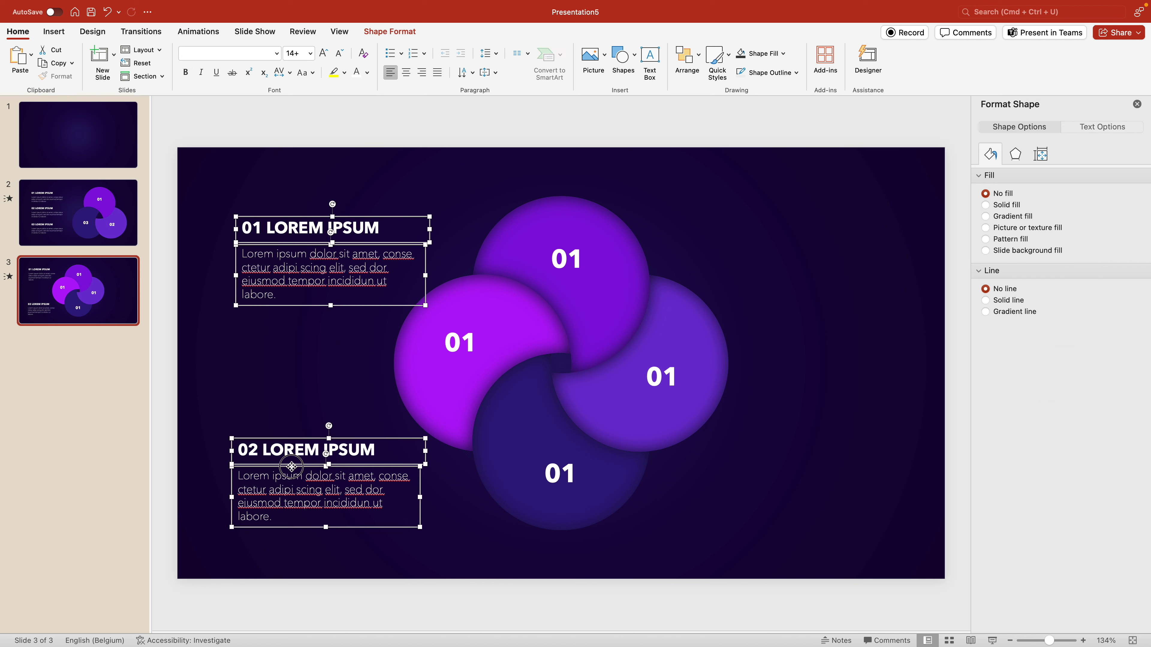
{"action": "left_click_drag", "start_coordinate": [291, 467], "coordinate": [780, 477]}
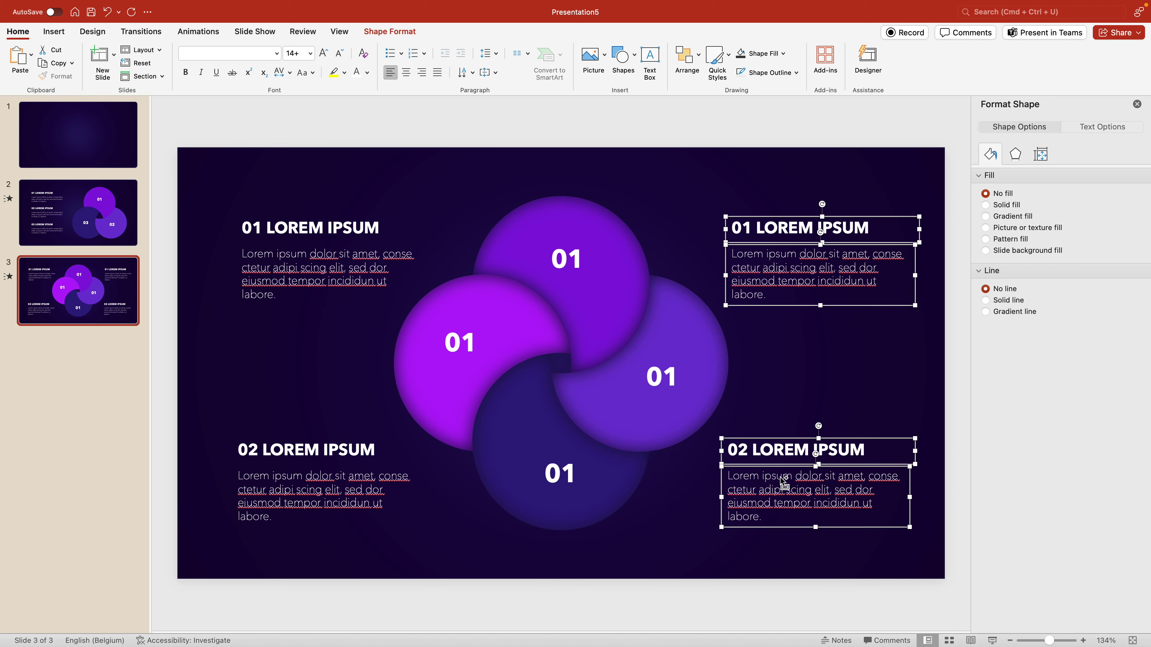
Align the right-side blocks to the right, right-align their text, and shift them slightly left
{"action": "left_click", "coordinate": [687, 53]}
{"action": "mouse_move", "coordinate": [751, 268]}
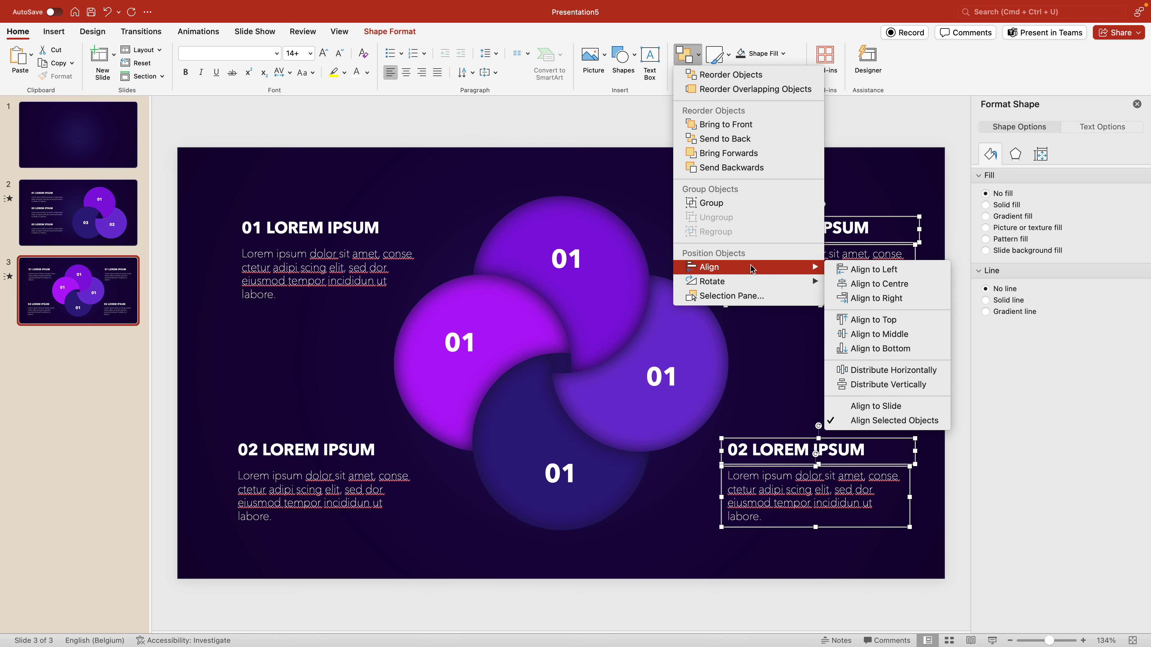
{"action": "left_click", "coordinate": [880, 299]}
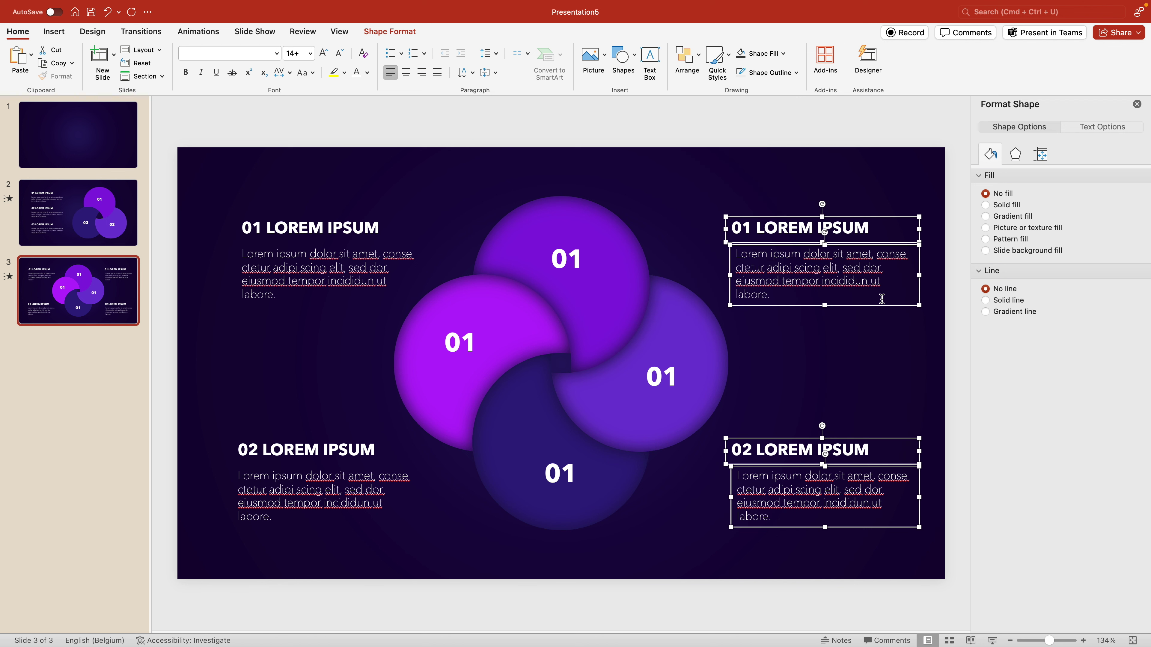
{"action": "left_click", "coordinate": [422, 72]}
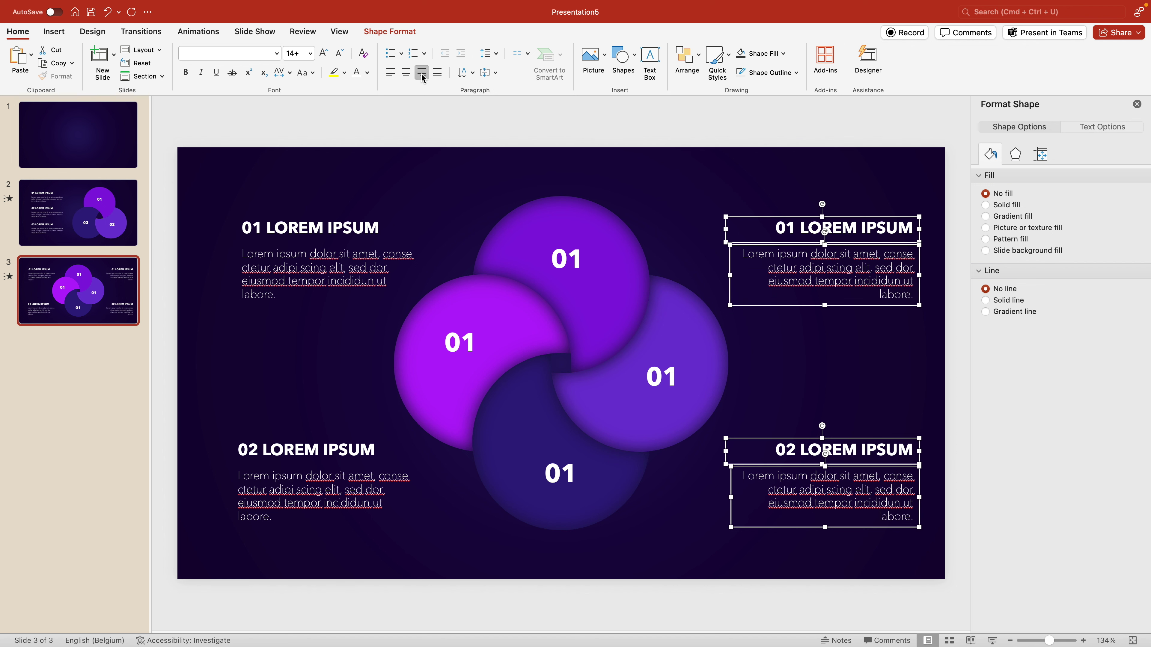
{"action": "left_click_drag", "start_coordinate": [863, 306], "coordinate": [830, 309]}
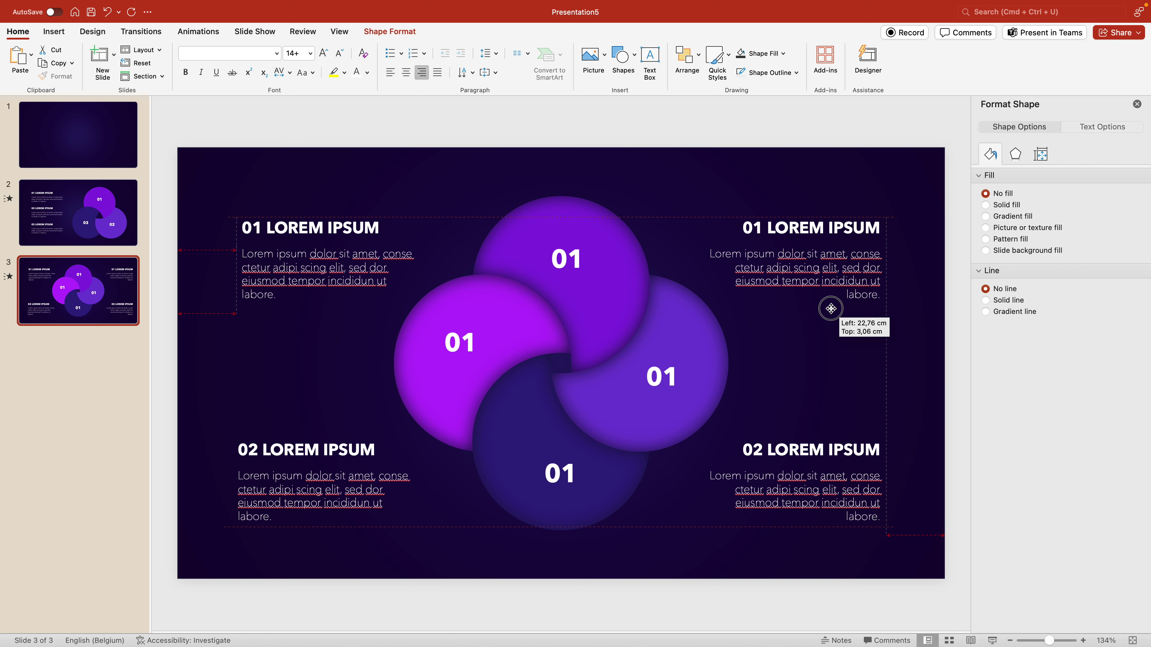
{"action": "left_click_drag", "start_coordinate": [831, 309], "coordinate": [830, 308]}
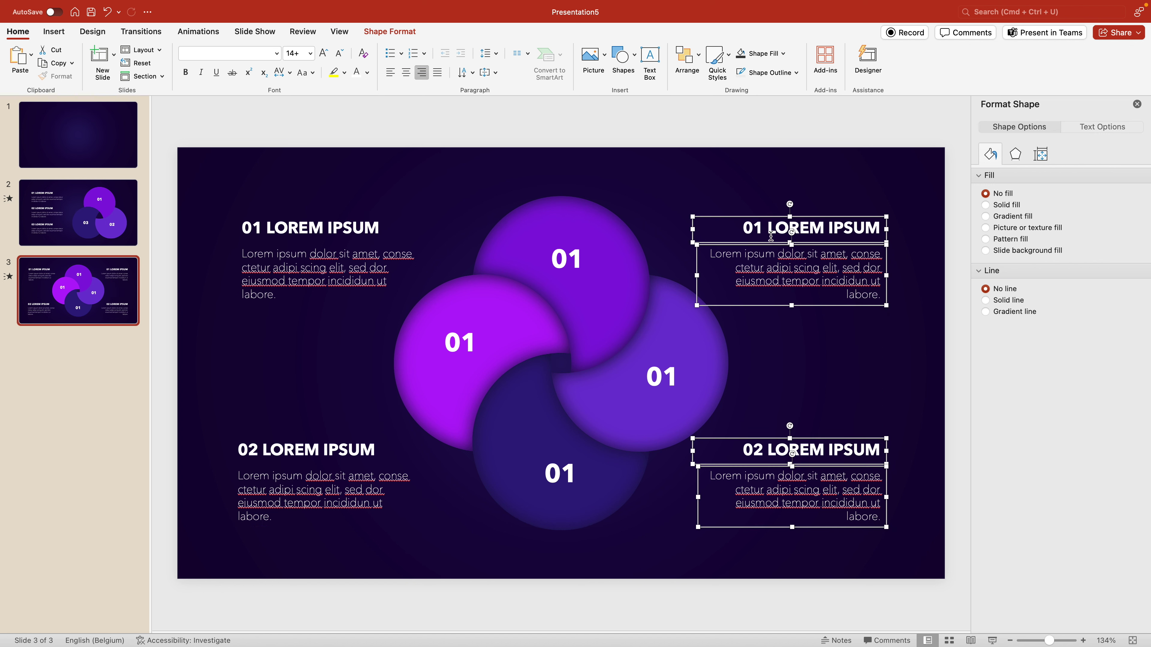
Renumber the left, bottom and right petals to 02, 03 and 04
{"action": "left_click", "coordinate": [762, 228]}
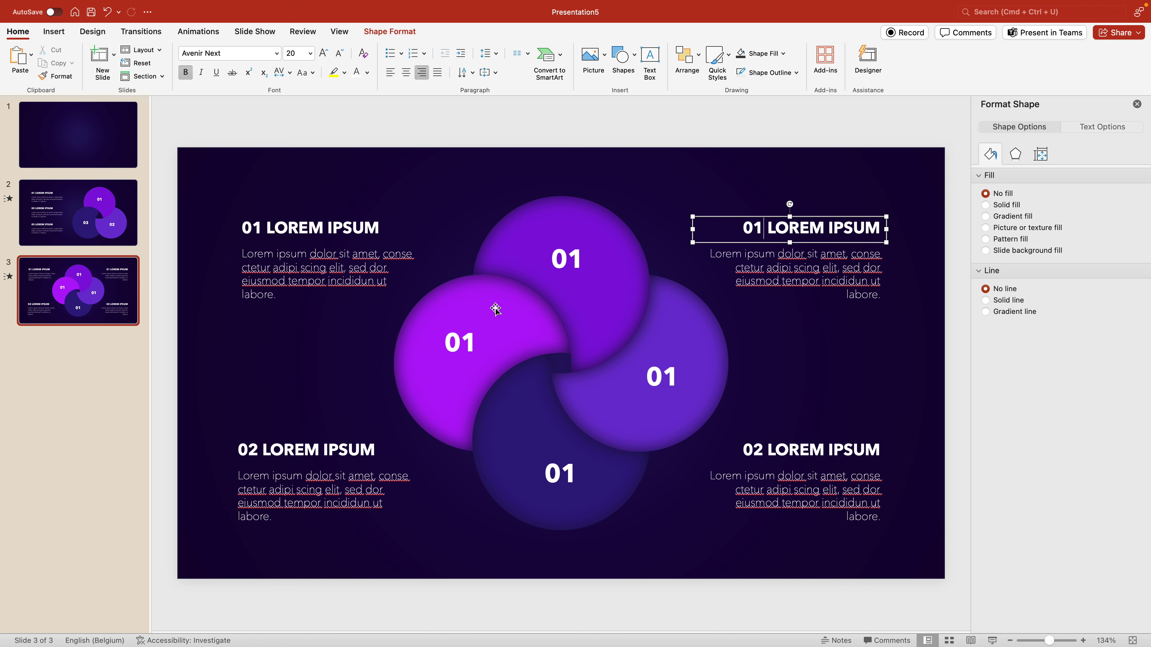
{"action": "left_click", "coordinate": [477, 342]}
{"action": "key", "text": "BackSpace"}
{"action": "type", "text": "2"}
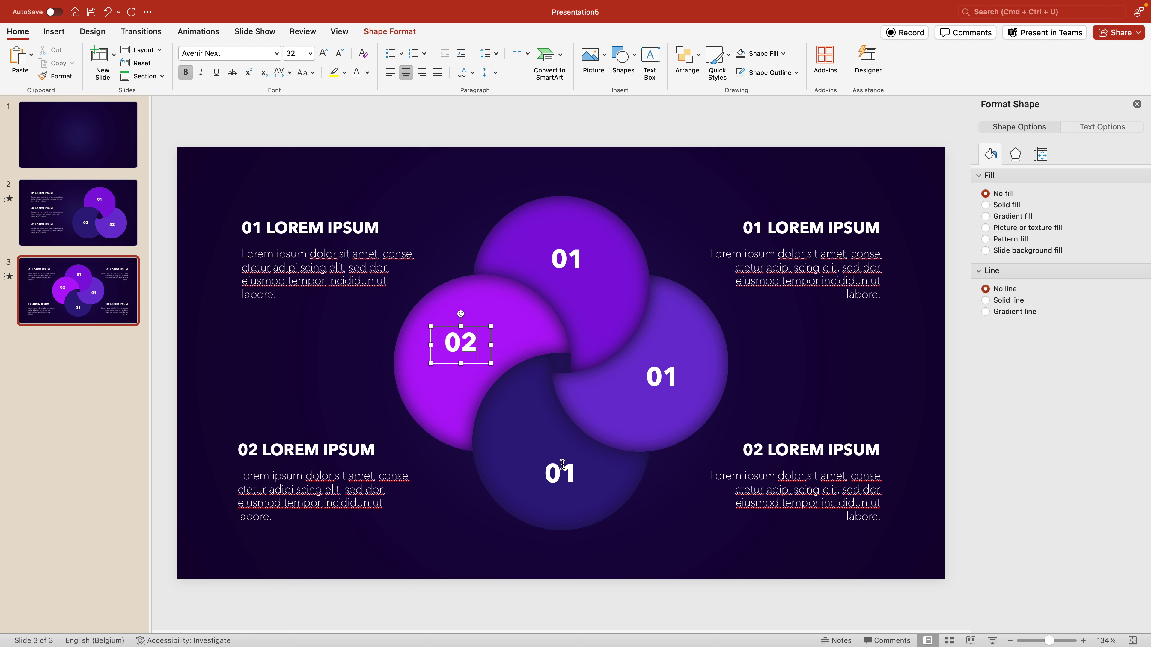
{"action": "left_click", "coordinate": [573, 470]}
{"action": "key", "text": "BackSpace"}
{"action": "type", "text": "3"}
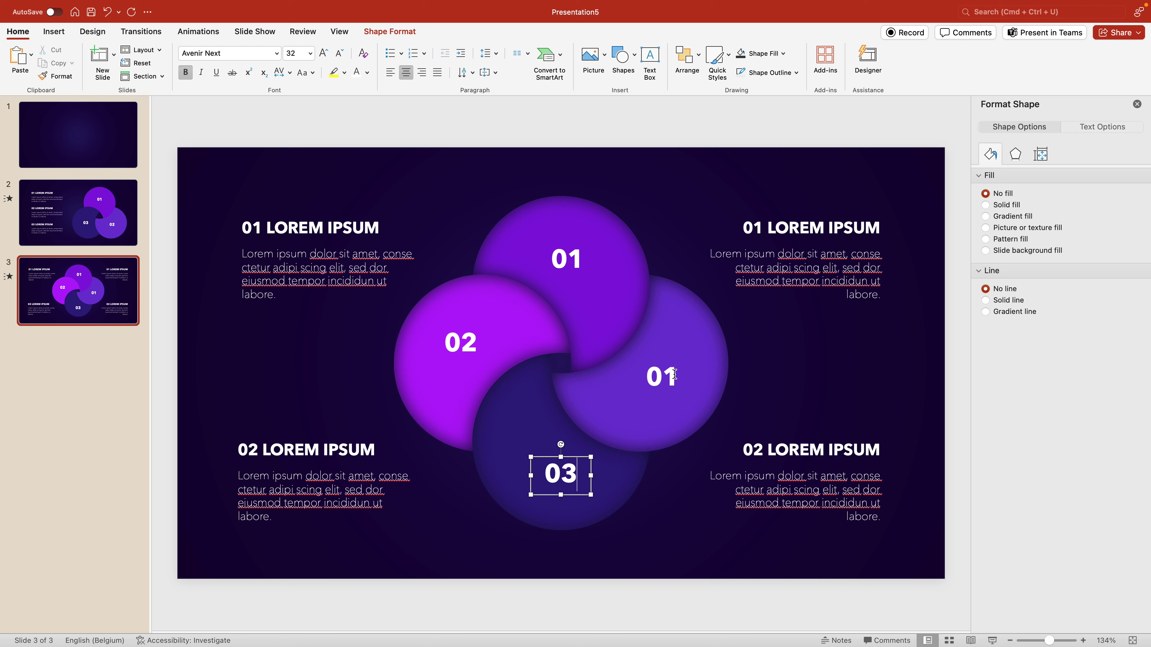
{"action": "left_click", "coordinate": [675, 374]}
{"action": "key", "text": "BackSpace"}
{"action": "type", "text": "4"}
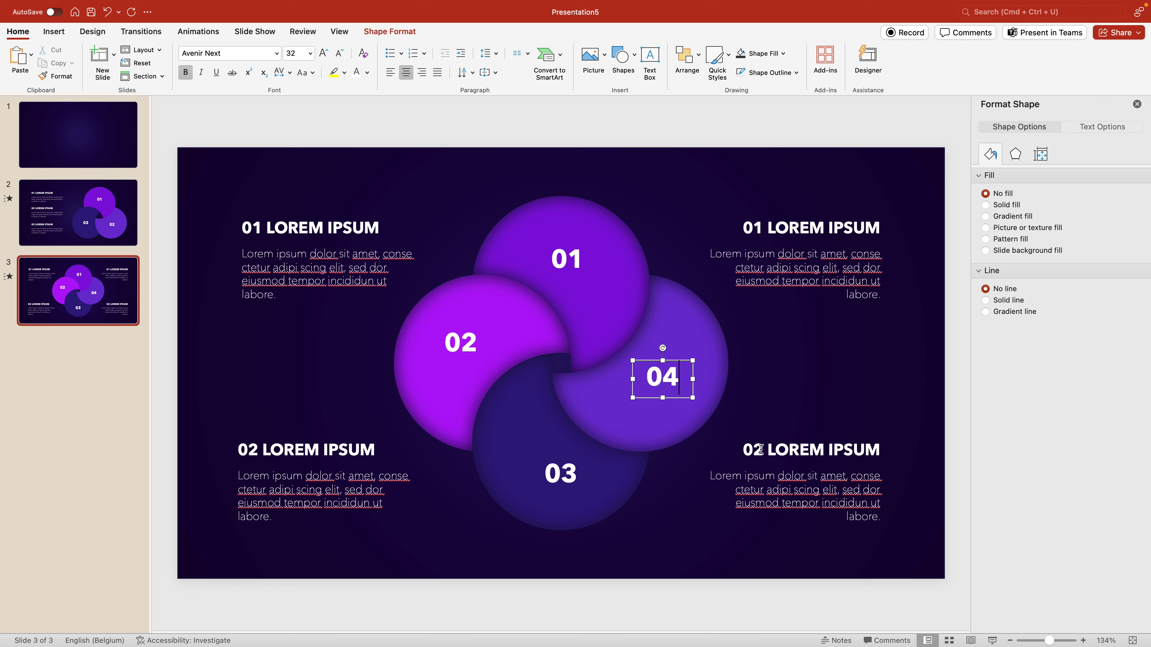
Retitle the right-side headings to 03 and 04 LOREM IPSUM and select the circle graphic
{"action": "left_click", "coordinate": [760, 450]}
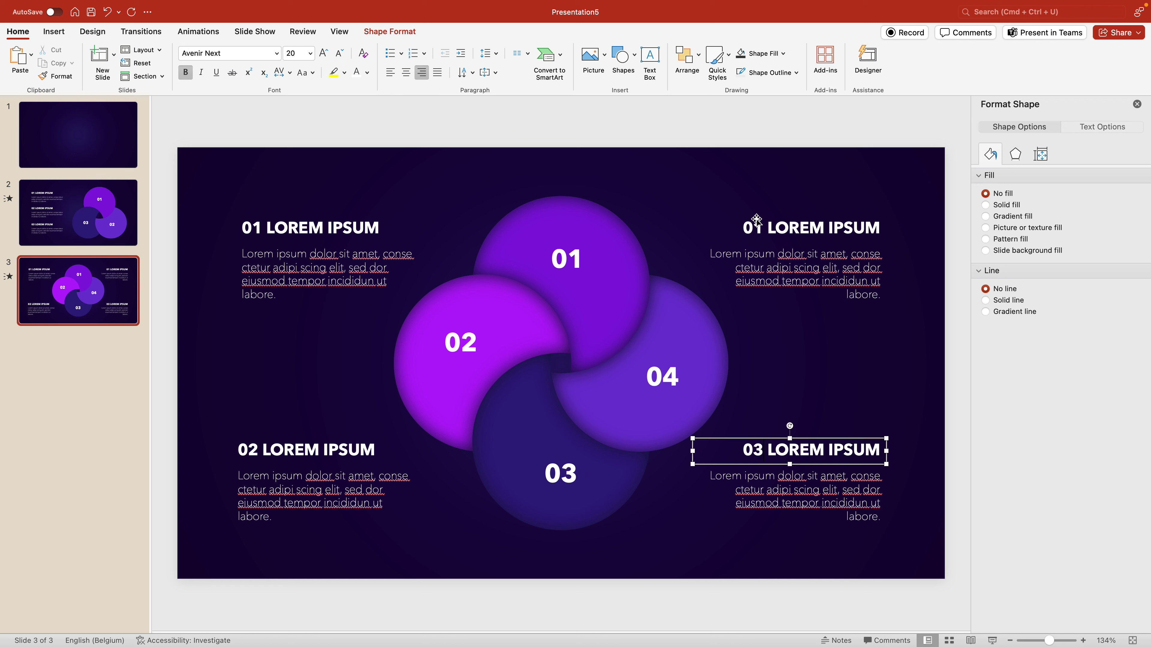
{"action": "left_click", "coordinate": [763, 226]}
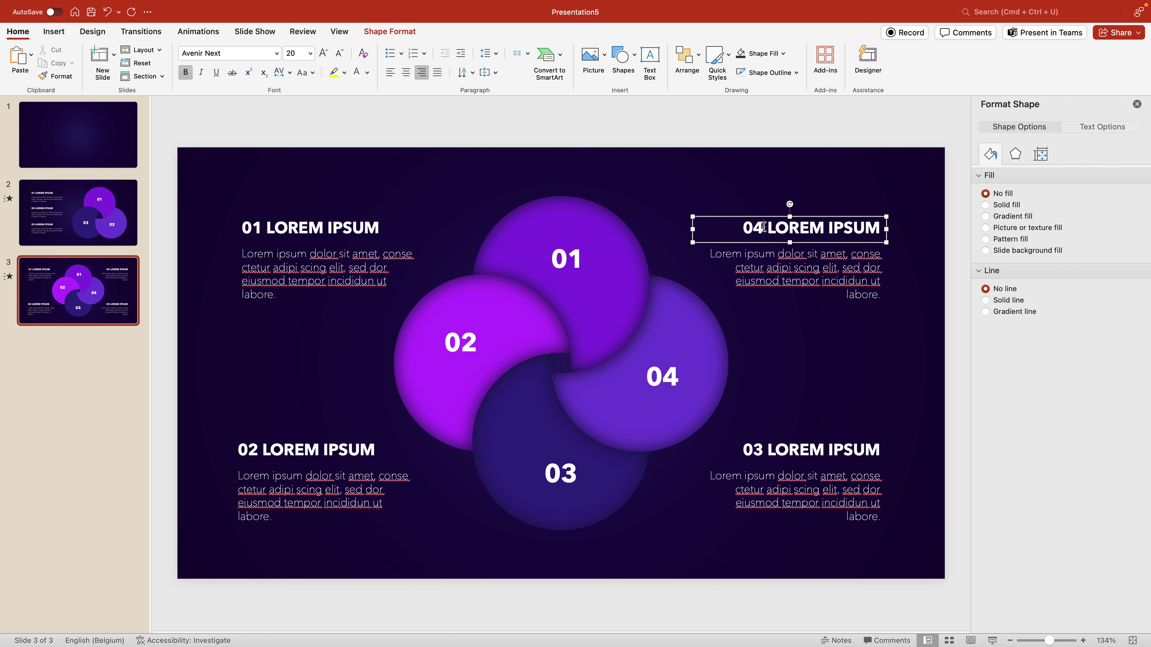
{"action": "left_click", "coordinate": [778, 192]}
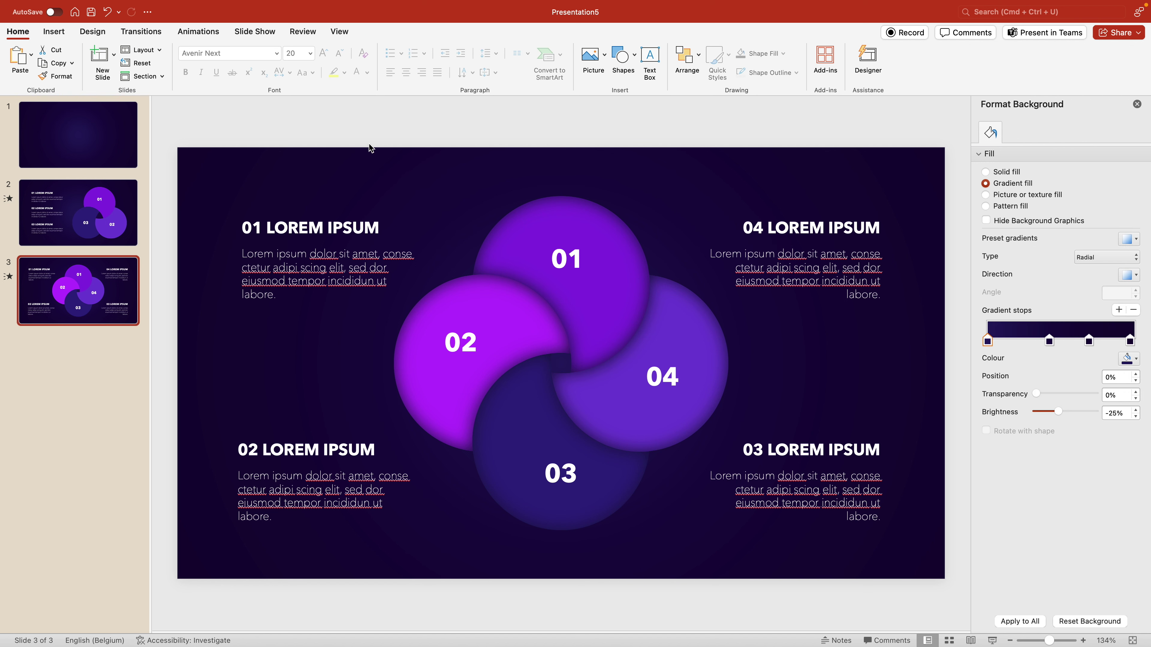
{"action": "left_click_drag", "start_coordinate": [369, 148], "coordinate": [819, 605]}
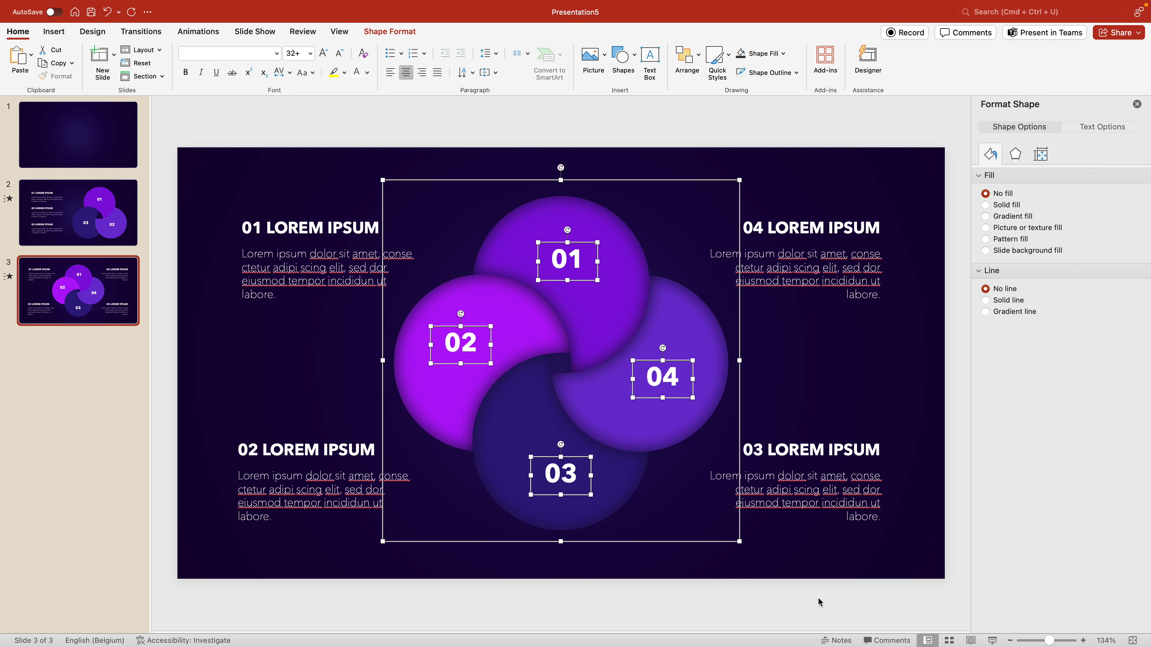
Shrink the circle graphic slightly and ungroup it
{"action": "left_click", "coordinate": [609, 345]}
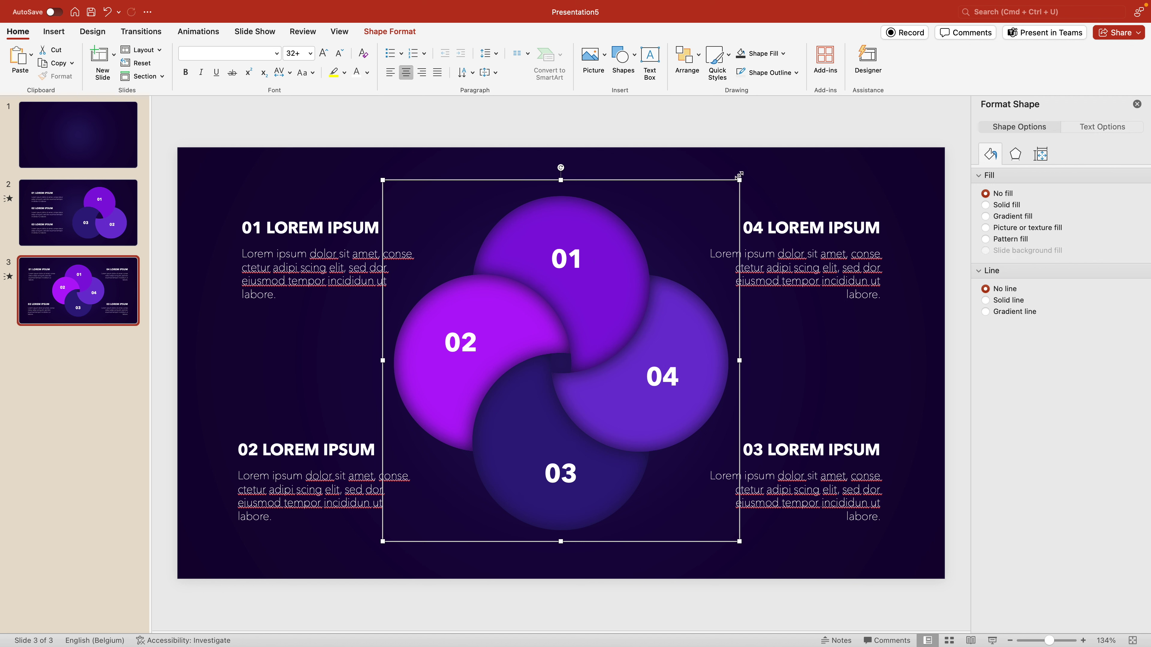
{"action": "mouse_move", "coordinate": [738, 180]}
{"action": "left_mouse_down"}
{"action": "mouse_move", "coordinate": [698, 207]}
{"action": "mouse_move", "coordinate": [733, 186]}
{"action": "left_mouse_up"}
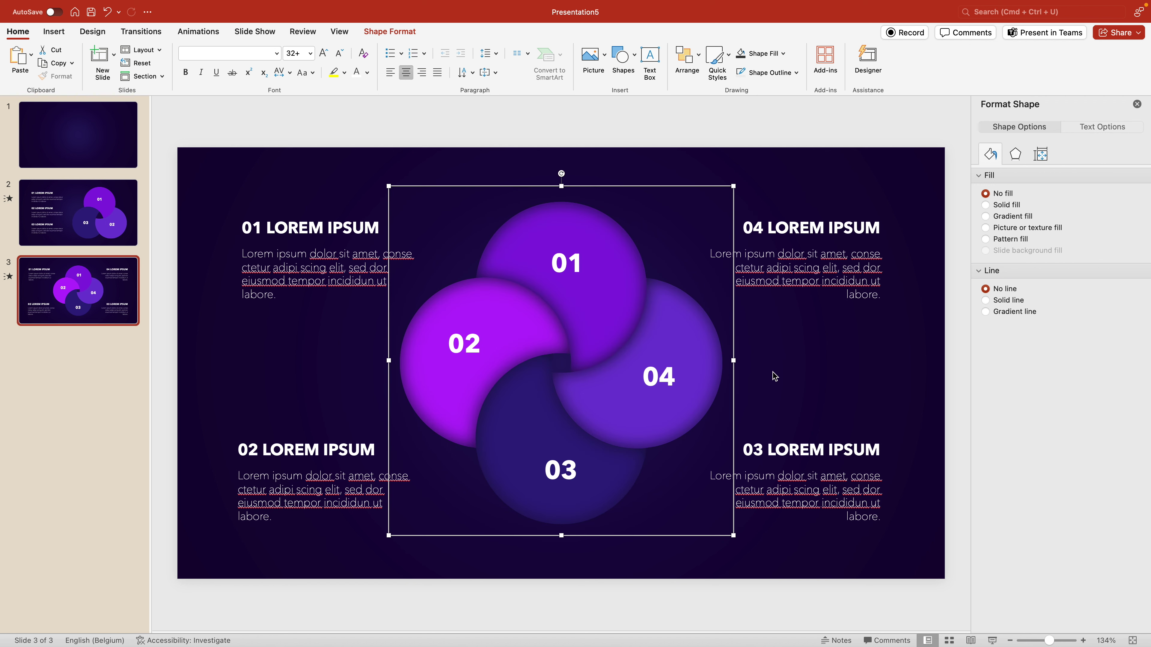
{"action": "right_click", "coordinate": [655, 329]}
{"action": "mouse_move", "coordinate": [725, 383]}
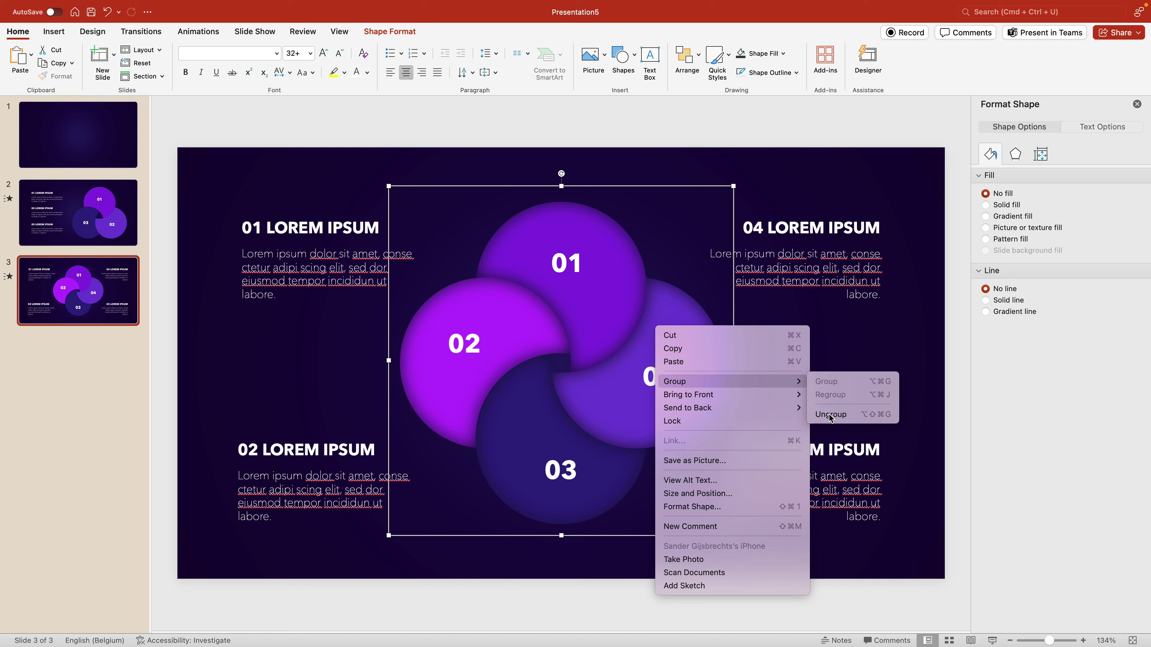
{"action": "left_click", "coordinate": [867, 398]}
{"action": "left_click", "coordinate": [868, 398]}
Ungroup the remaining diagram group into separate circles and number labels
{"action": "left_click", "coordinate": [592, 226]}
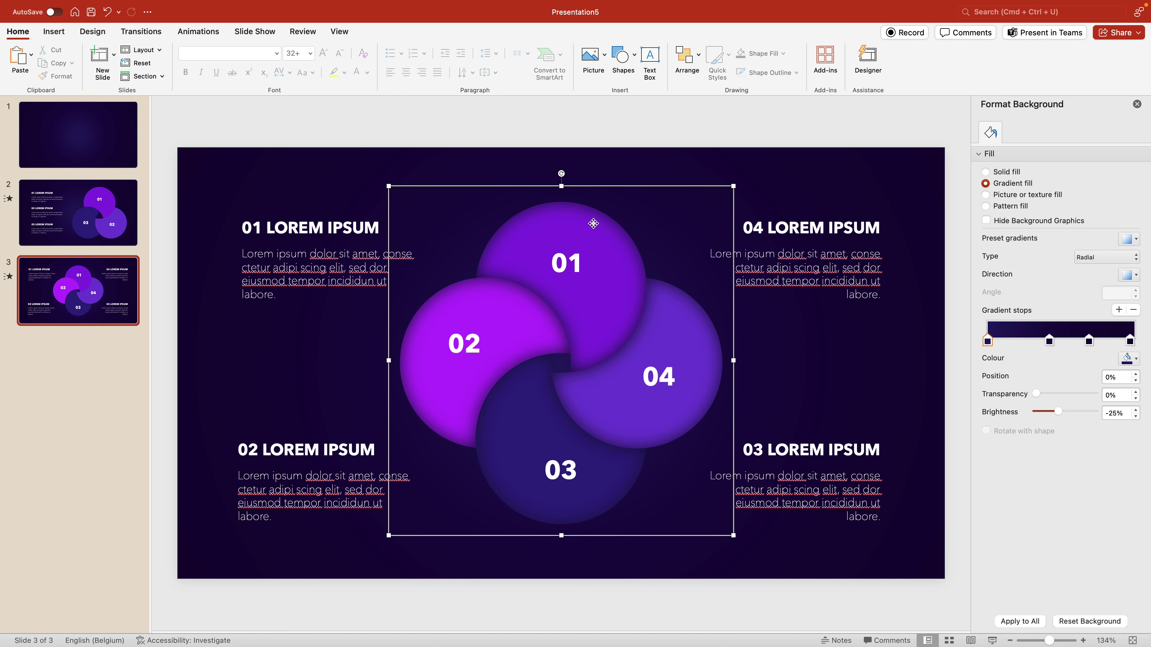
{"action": "left_click_drag", "start_coordinate": [612, 223], "coordinate": [694, 185]}
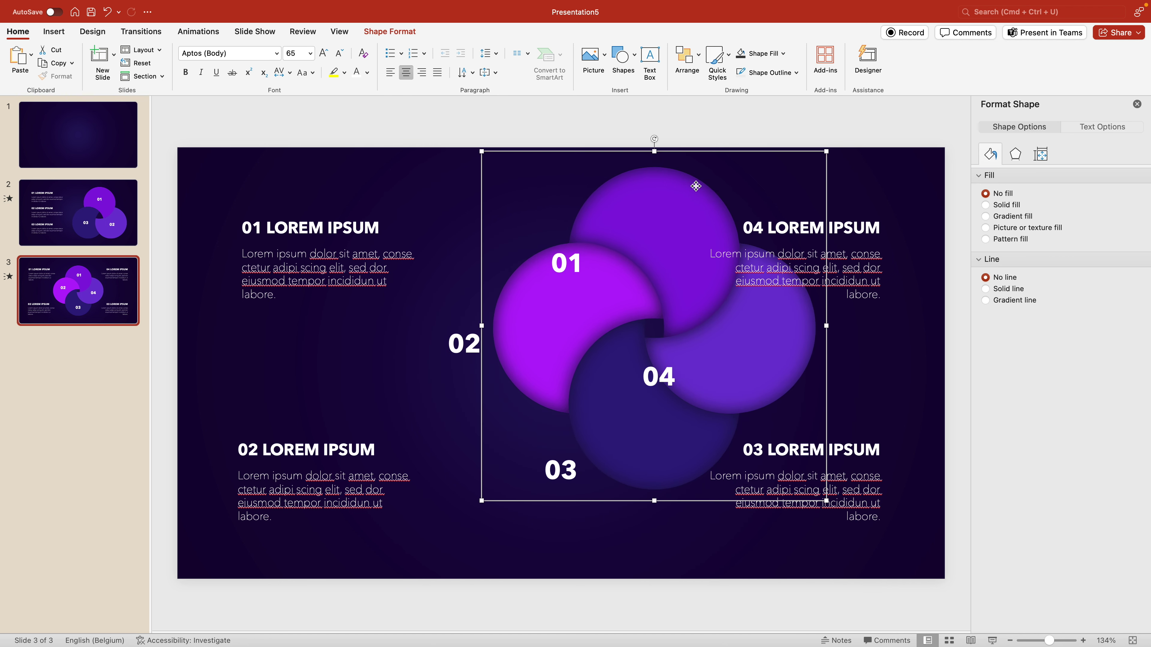
{"action": "key", "text": "super+z"}
{"action": "right_click", "coordinate": [617, 226]}
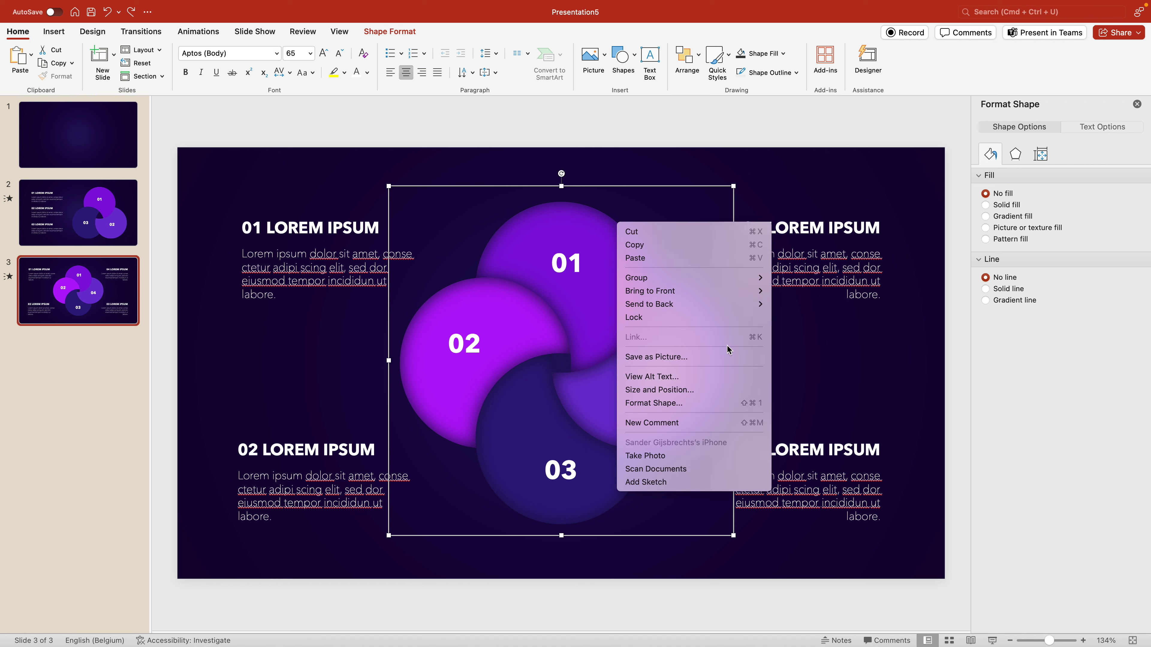
{"action": "mouse_move", "coordinate": [756, 277]}
{"action": "left_click", "coordinate": [793, 312]}
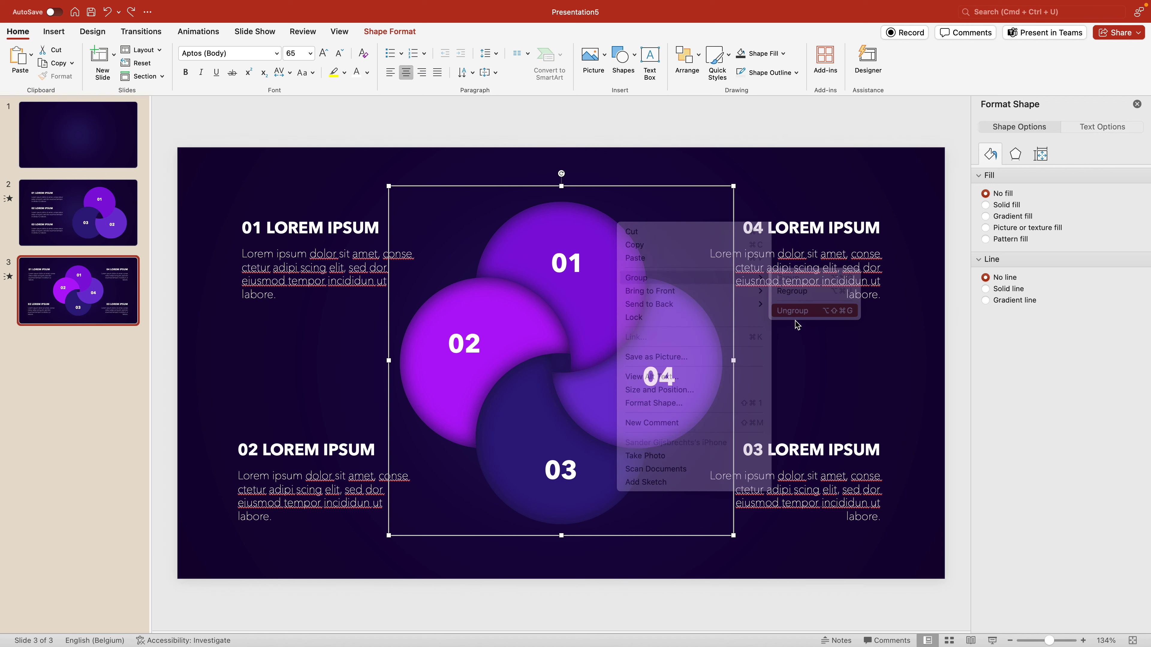
{"action": "left_click", "coordinate": [857, 405]}
Group circles 01, 04 and 03 each with its own number label
{"action": "left_click", "coordinate": [574, 277]}
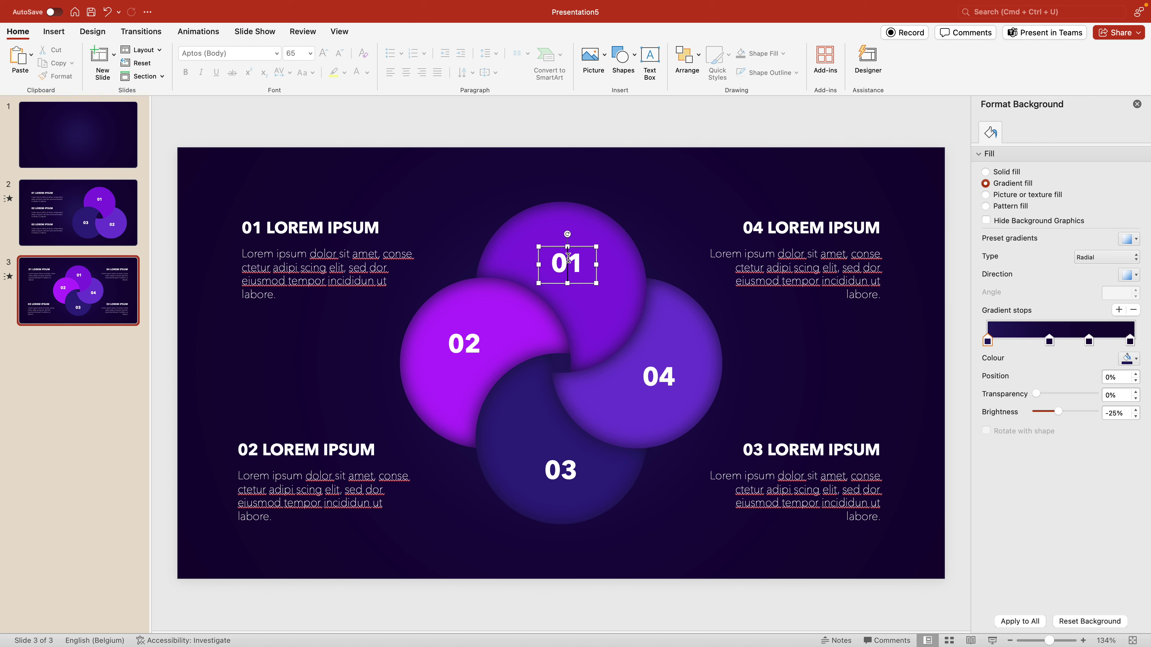
{"action": "left_click", "coordinate": [584, 223], "text": "shift"}
{"action": "key", "text": "super+alt+g"}
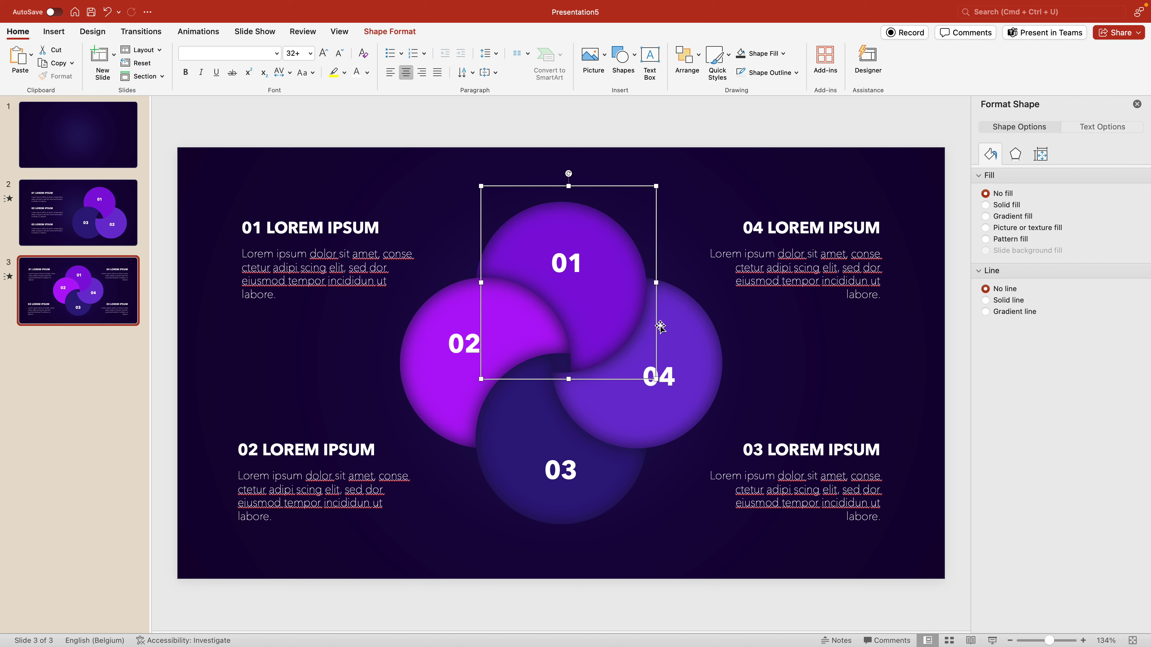
{"action": "left_click", "coordinate": [663, 371]}
{"action": "left_click", "coordinate": [690, 311], "text": "shift"}
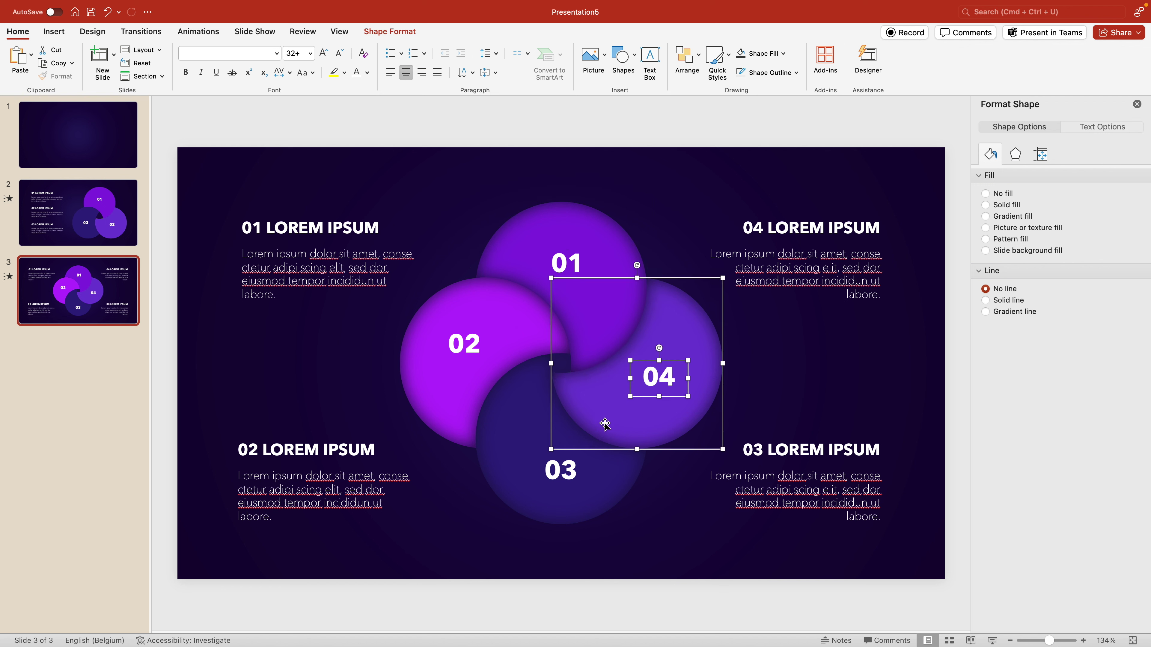
{"action": "left_click", "coordinate": [588, 457]}
{"action": "left_click", "coordinate": [602, 509], "text": "shift"}
{"action": "key", "text": "super+alt+g"}
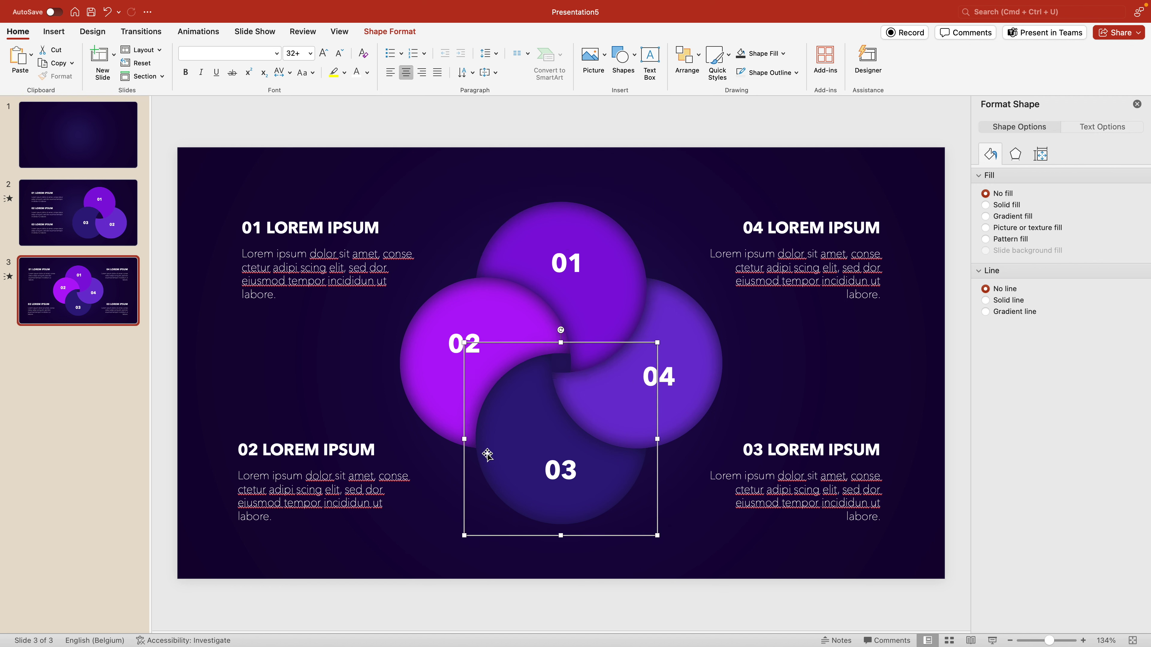
Group circle 02 with its 02 number label
{"action": "left_click", "coordinate": [448, 341]}
{"action": "left_click", "coordinate": [442, 392], "text": "shift"}
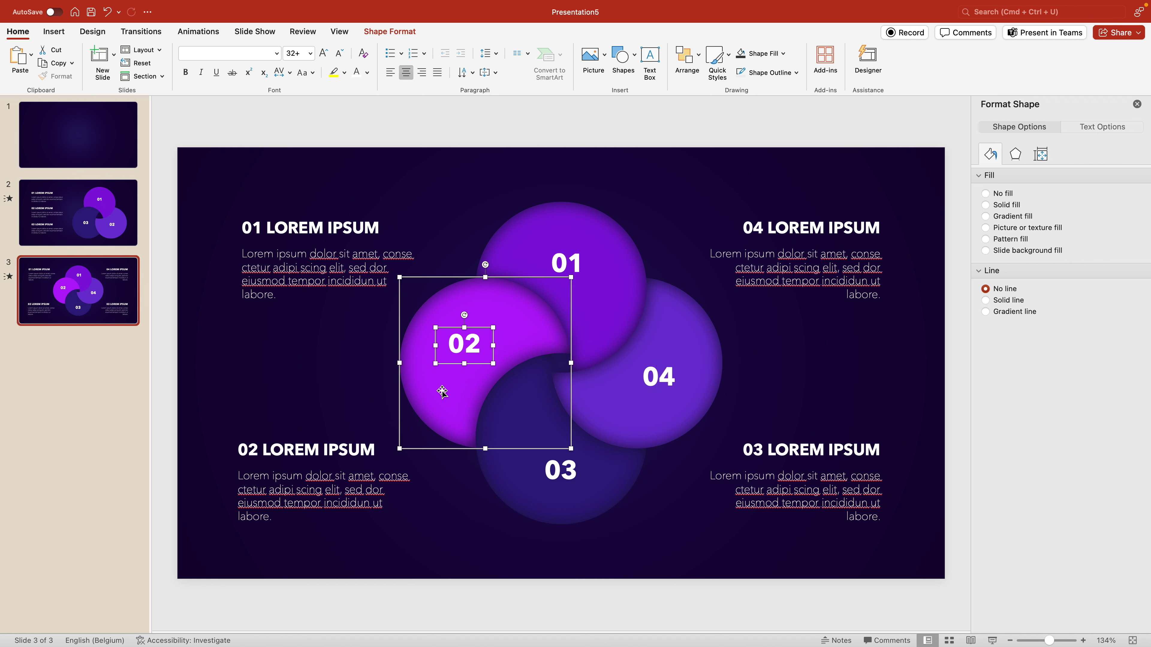
{"action": "key", "text": "super+alt+g"}
{"action": "left_click", "coordinate": [282, 398]}
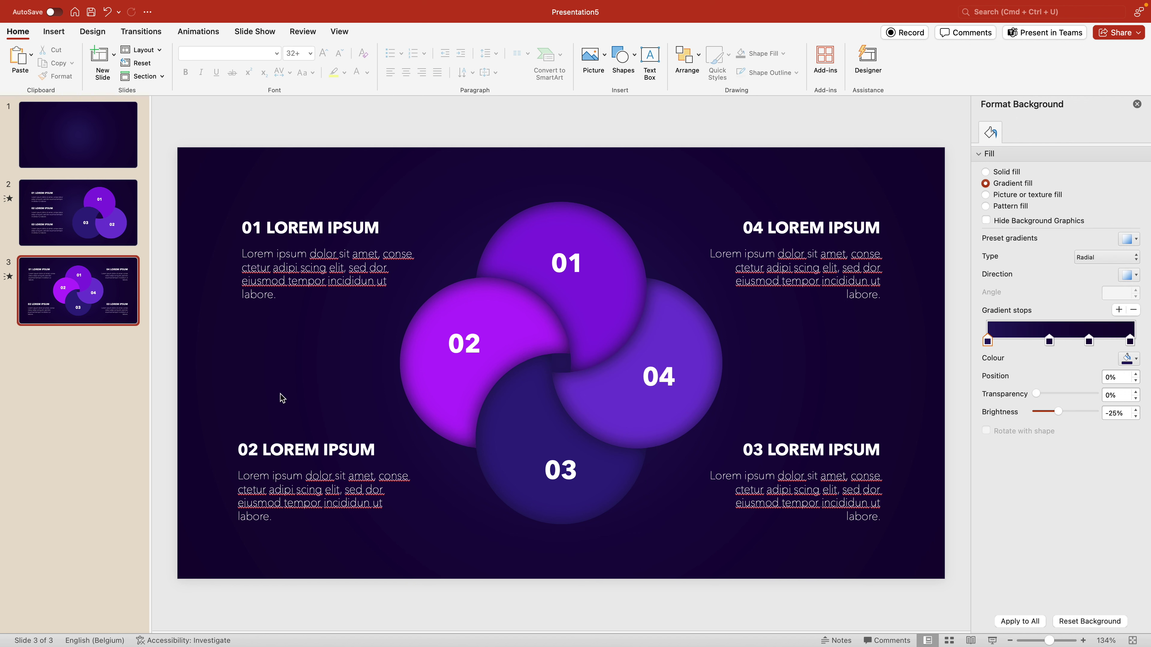
{"action": "right_click", "coordinate": [69, 289]}
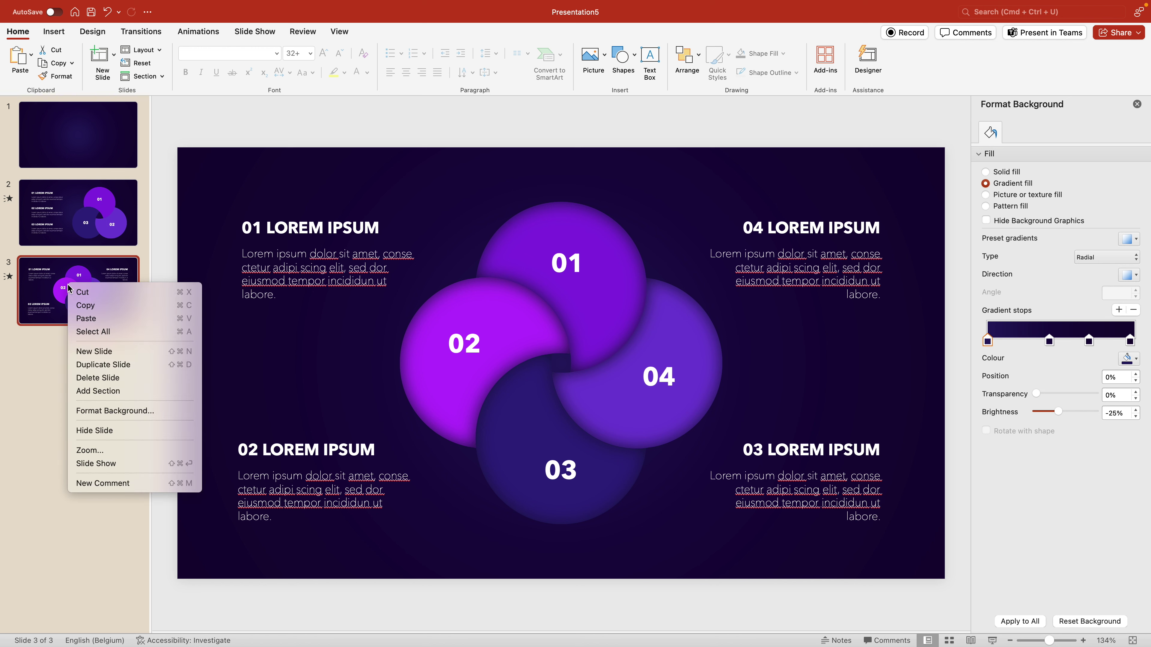
Duplicate slide 3, then move its left 01 and 02 text blocks off the slide
{"action": "left_click", "coordinate": [120, 365]}
{"action": "left_click", "coordinate": [89, 293]}
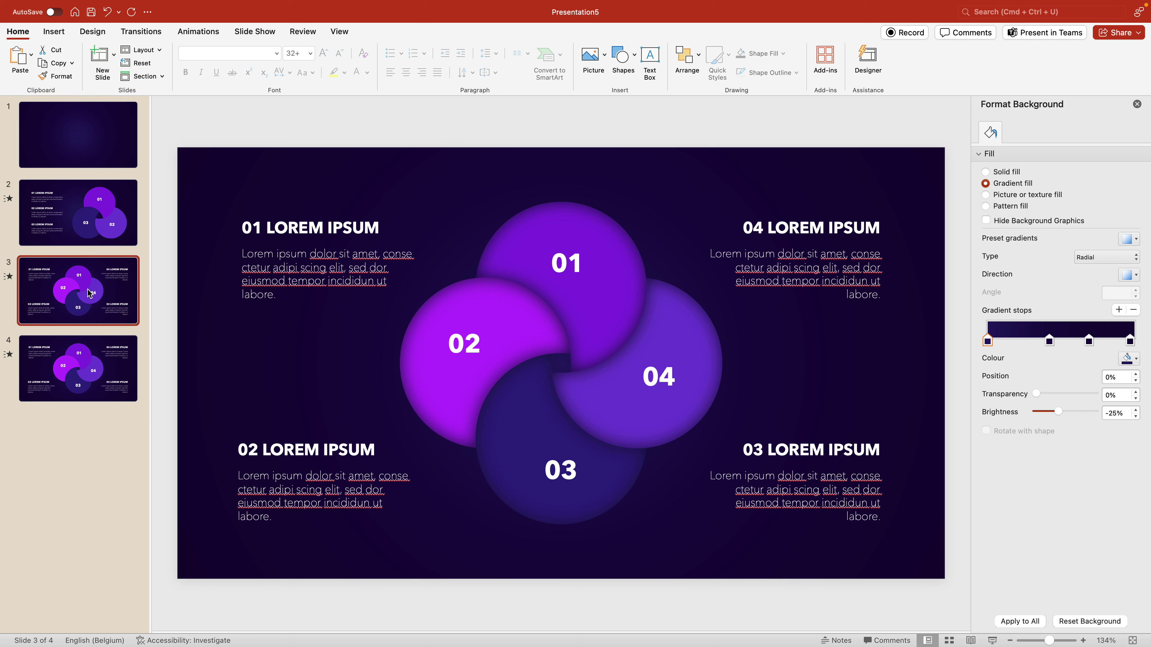
{"action": "scroll", "coordinate": [518, 339], "scroll_direction": "down", "scroll_amount": 5}
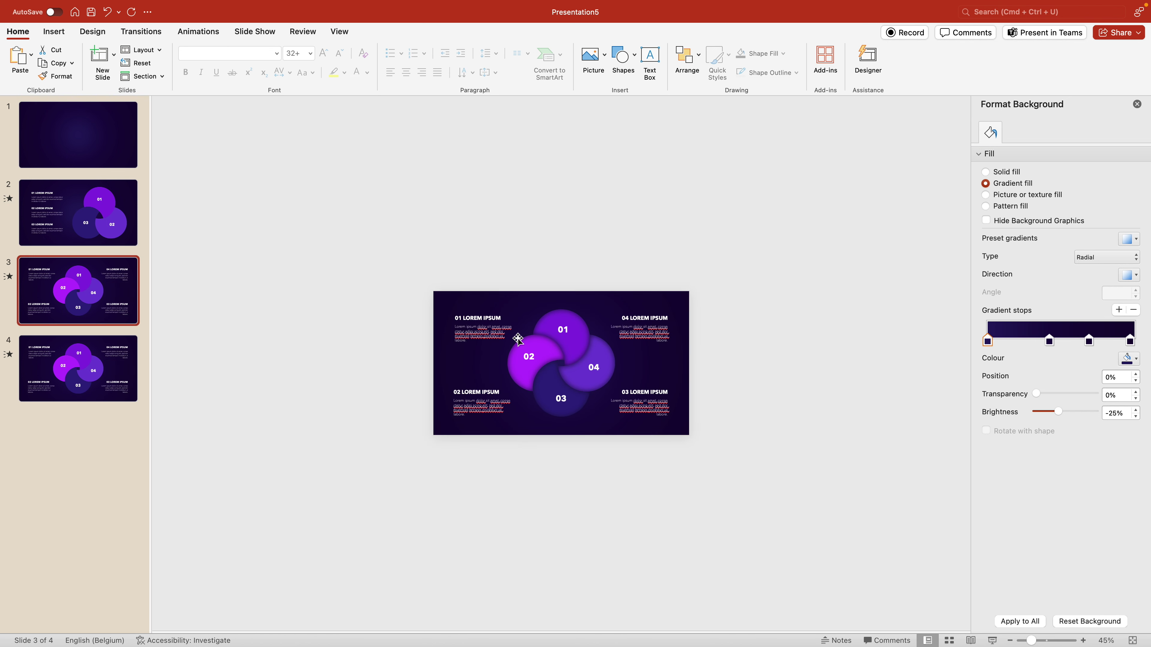
{"action": "left_click_drag", "start_coordinate": [399, 300], "coordinate": [539, 469]}
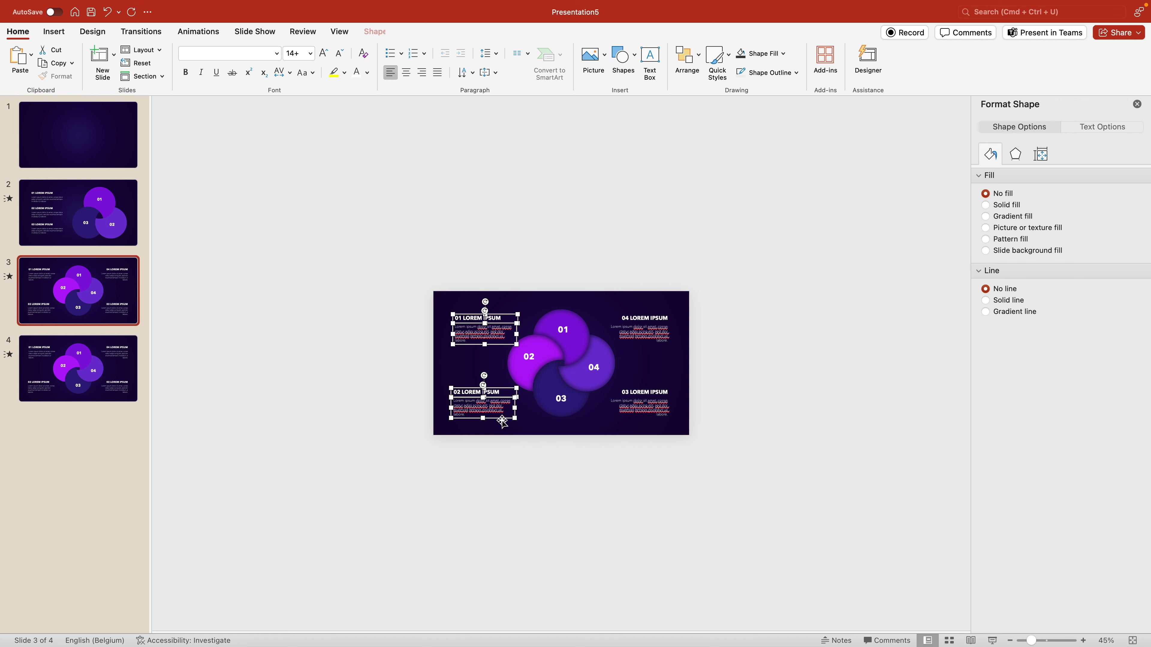
{"action": "left_click_drag", "start_coordinate": [495, 420], "coordinate": [401, 414]}
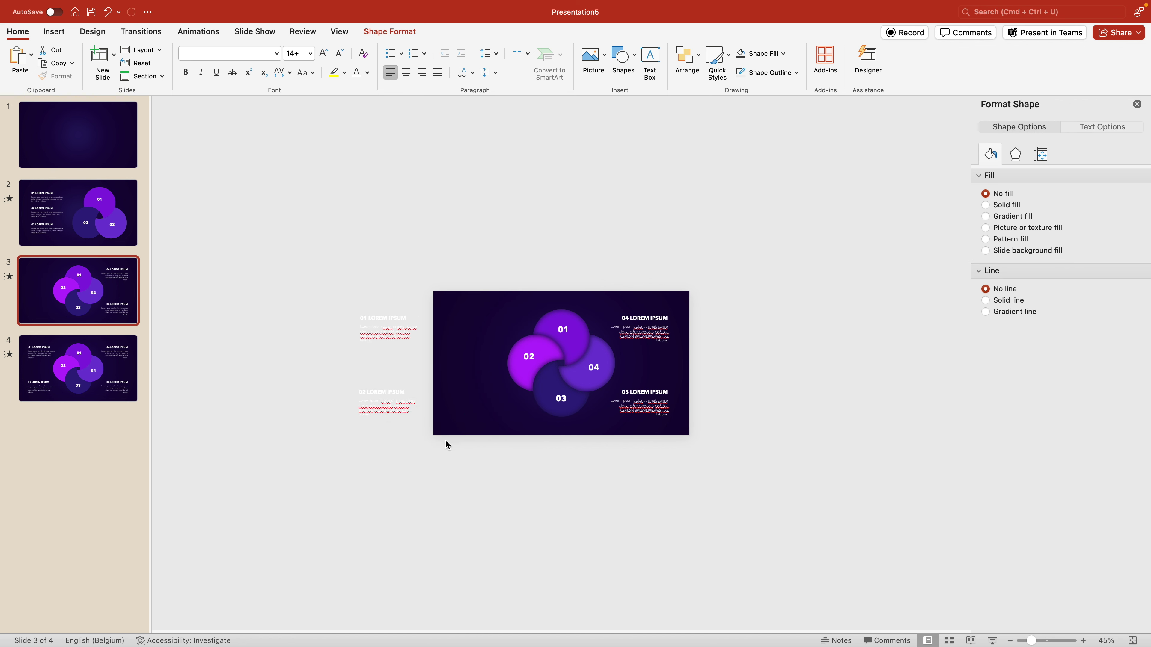
{"action": "left_click_drag", "start_coordinate": [458, 451], "coordinate": [309, 367]}
{"action": "left_click_drag", "start_coordinate": [403, 385], "coordinate": [349, 386]}
Move the right 04 and 03 text blocks off-slide and rotate the four circle groups together
{"action": "left_click_drag", "start_coordinate": [573, 275], "coordinate": [739, 459]}
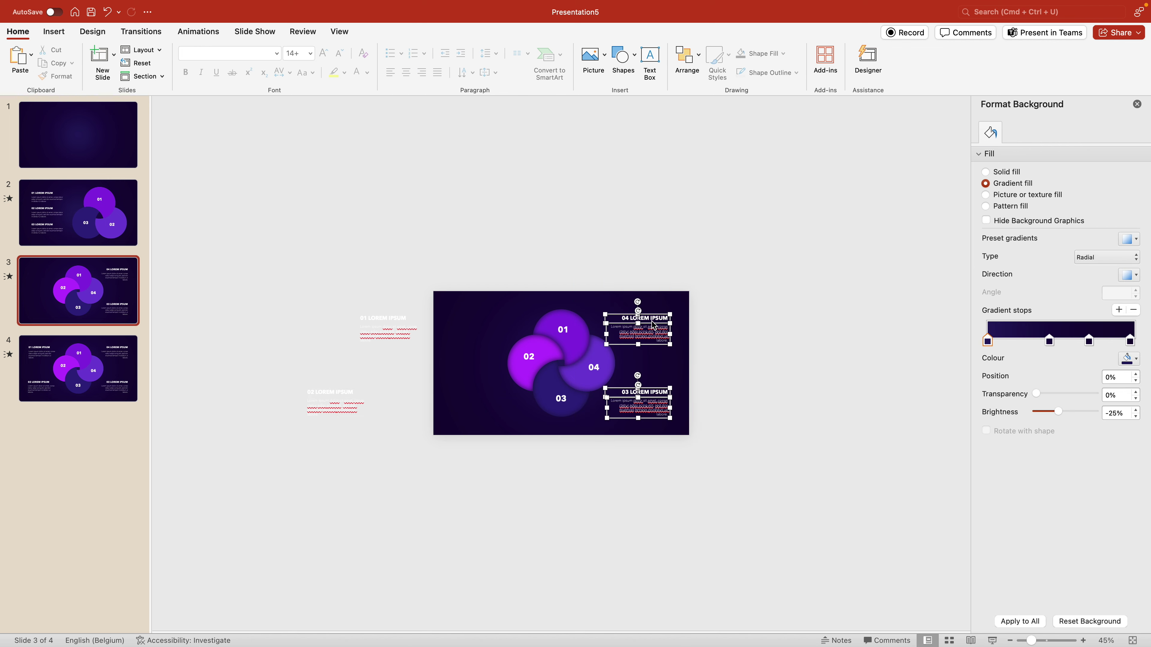
{"action": "left_click_drag", "start_coordinate": [654, 314], "coordinate": [754, 318]}
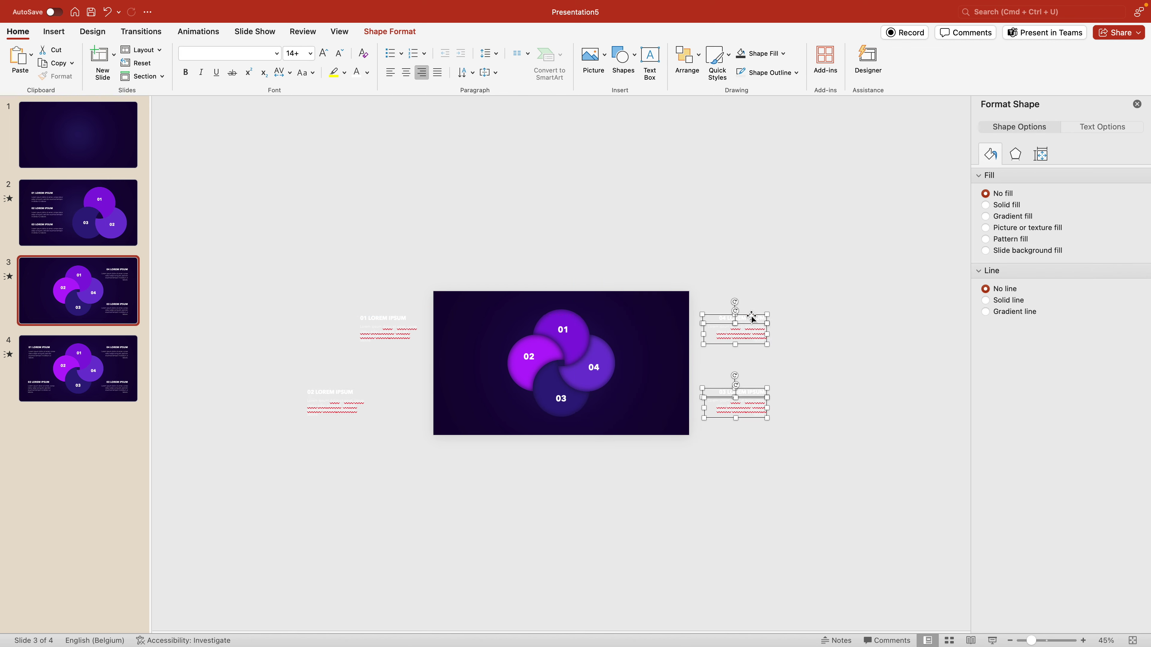
{"action": "left_click", "coordinate": [800, 379]}
{"action": "left_click_drag", "start_coordinate": [811, 368], "coordinate": [678, 465]}
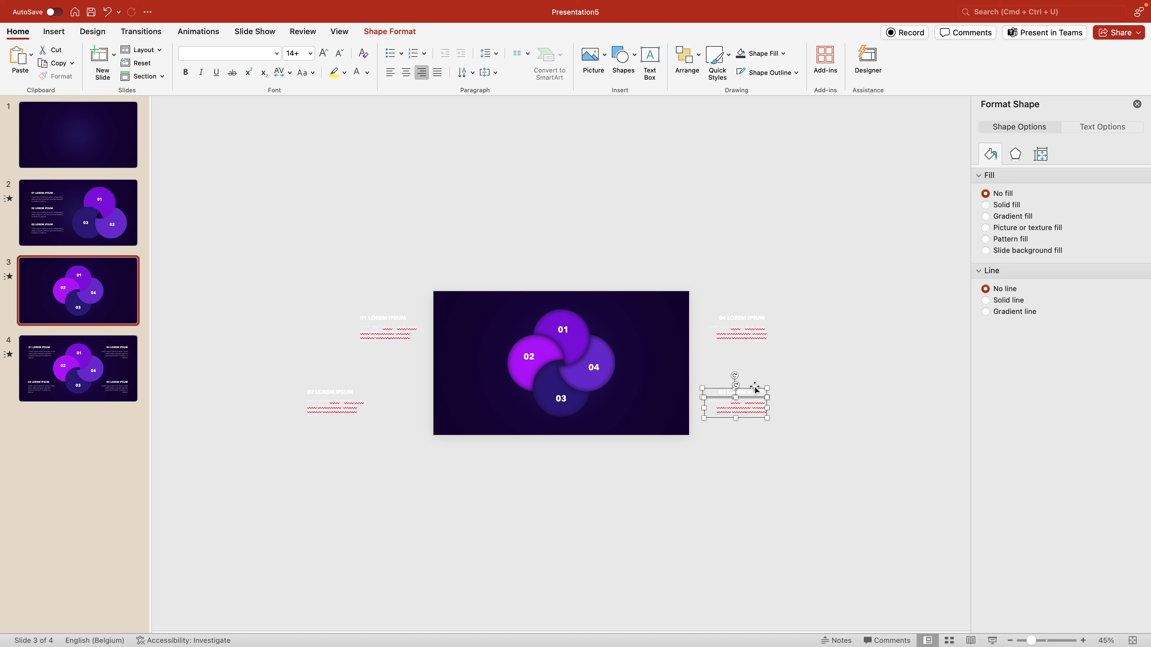
{"action": "left_click_drag", "start_coordinate": [753, 391], "coordinate": [806, 388]}
{"action": "scroll", "coordinate": [664, 419], "scroll_direction": "up", "scroll_amount": 5}
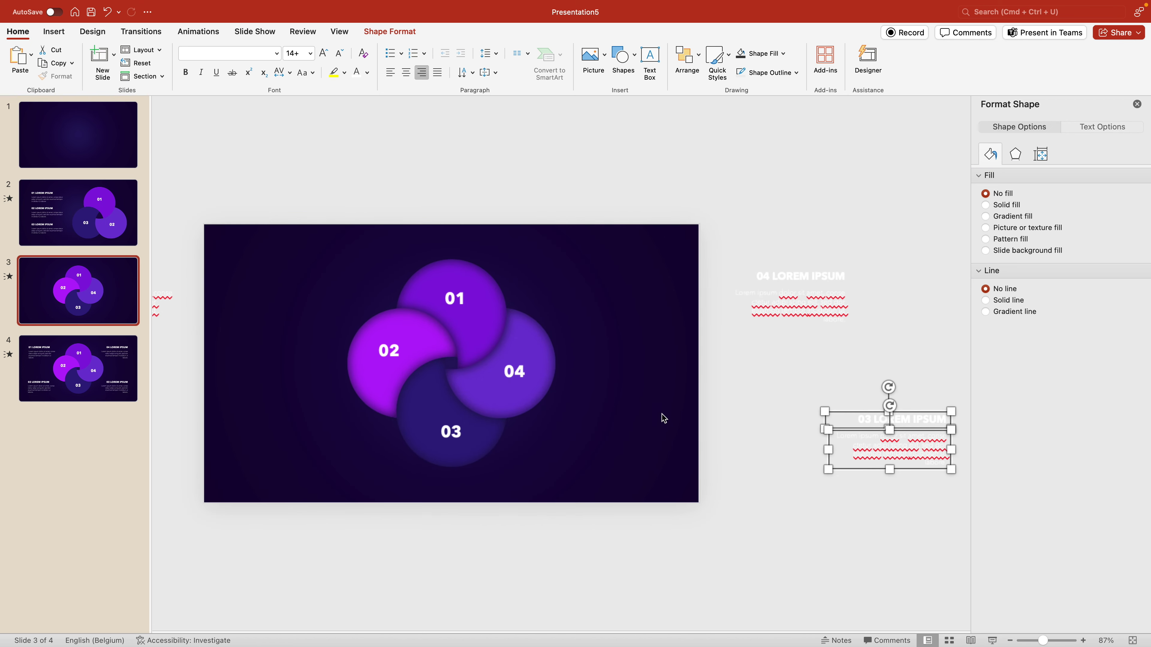
{"action": "left_click", "coordinate": [622, 473]}
{"action": "left_click_drag", "start_coordinate": [626, 213], "coordinate": [279, 531]}
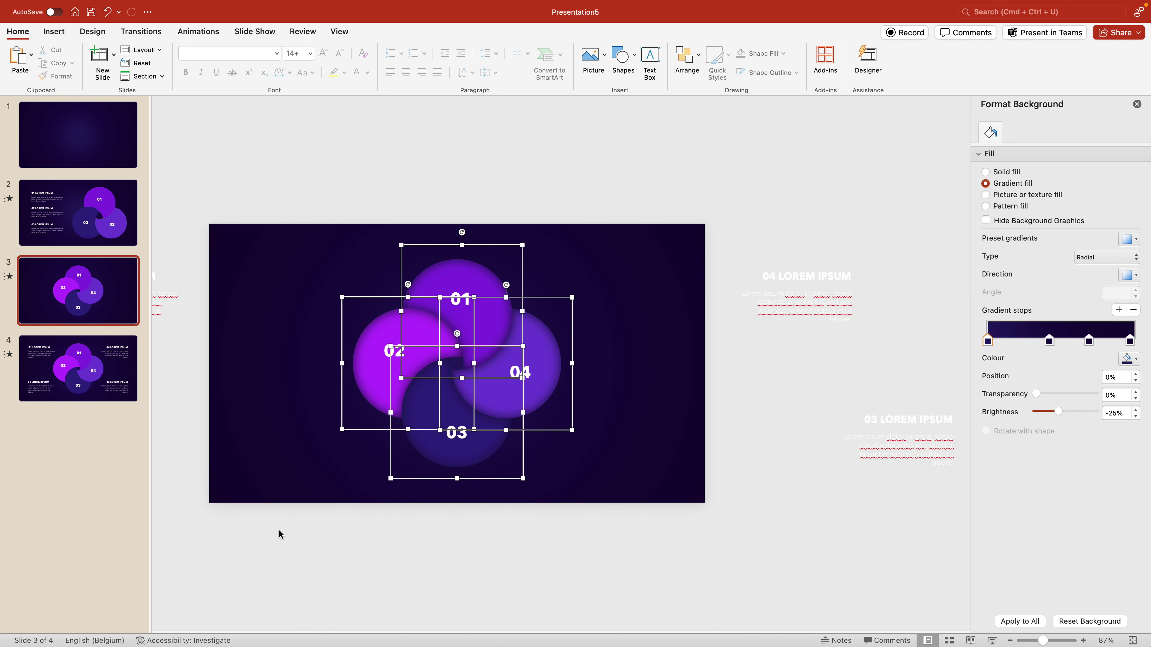
{"action": "left_click_drag", "start_coordinate": [462, 232], "coordinate": [414, 236]}
Move shapes 01, 04, 03 and 02 off the top, right, bottom and left edges
{"action": "left_click", "coordinate": [616, 290]}
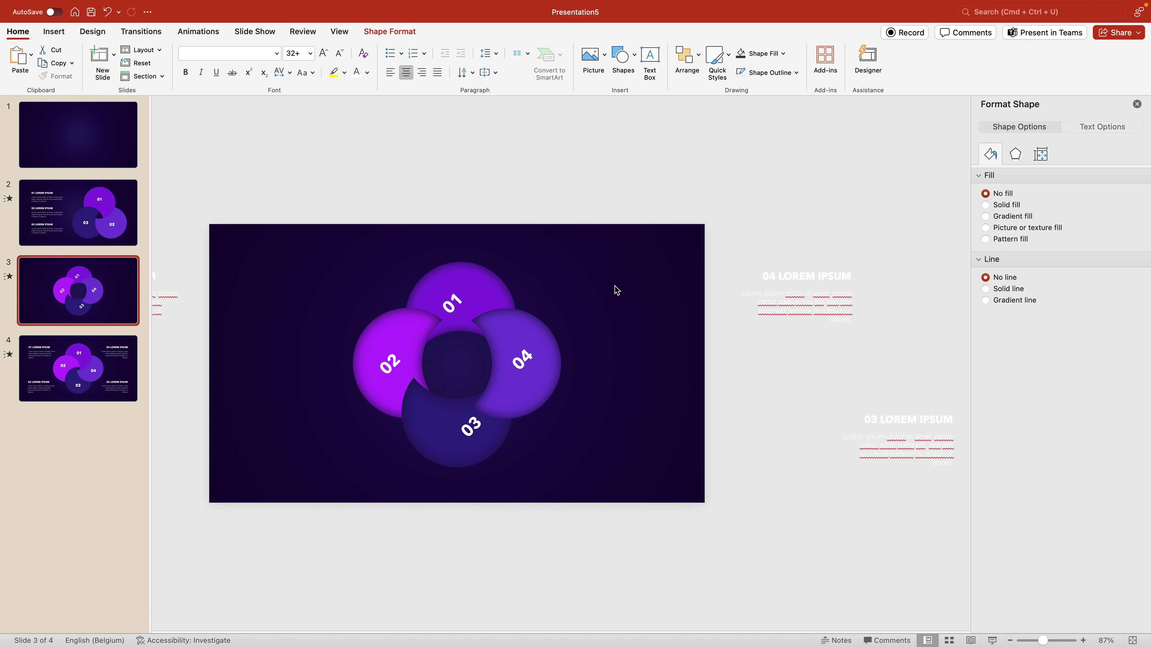
{"action": "left_click", "coordinate": [1138, 104]}
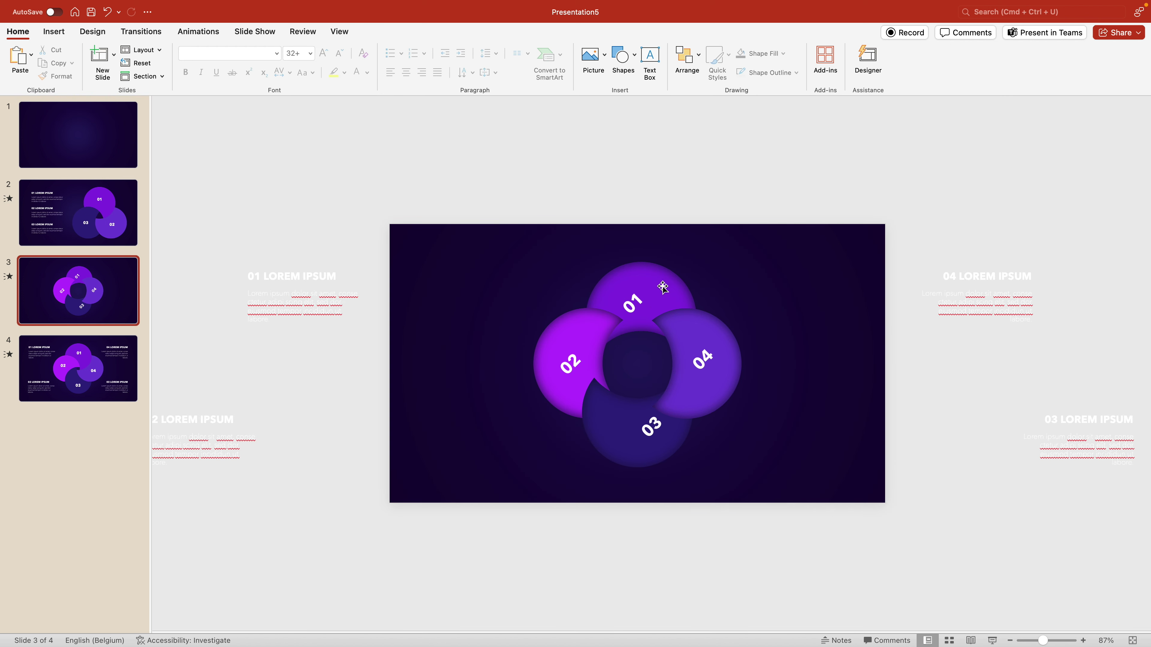
{"action": "left_click_drag", "start_coordinate": [662, 283], "coordinate": [655, 106]}
{"action": "left_click_drag", "start_coordinate": [729, 376], "coordinate": [994, 378]}
{"action": "left_click_drag", "start_coordinate": [673, 406], "coordinate": [673, 569]}
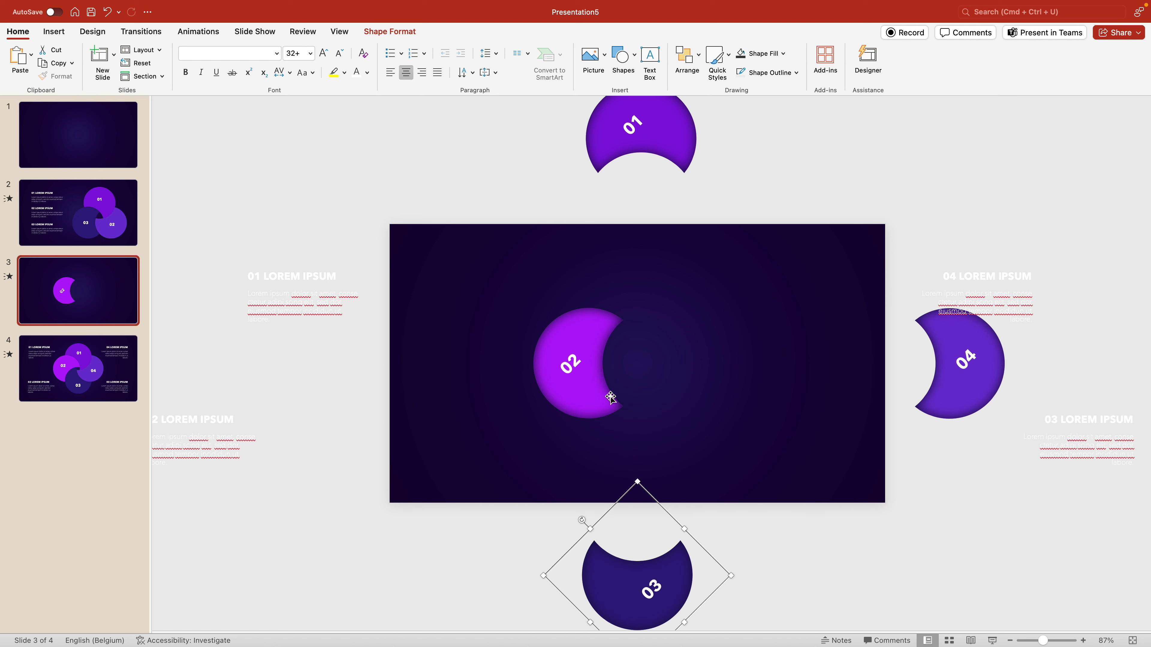
{"action": "left_click_drag", "start_coordinate": [595, 378], "coordinate": [358, 378]}
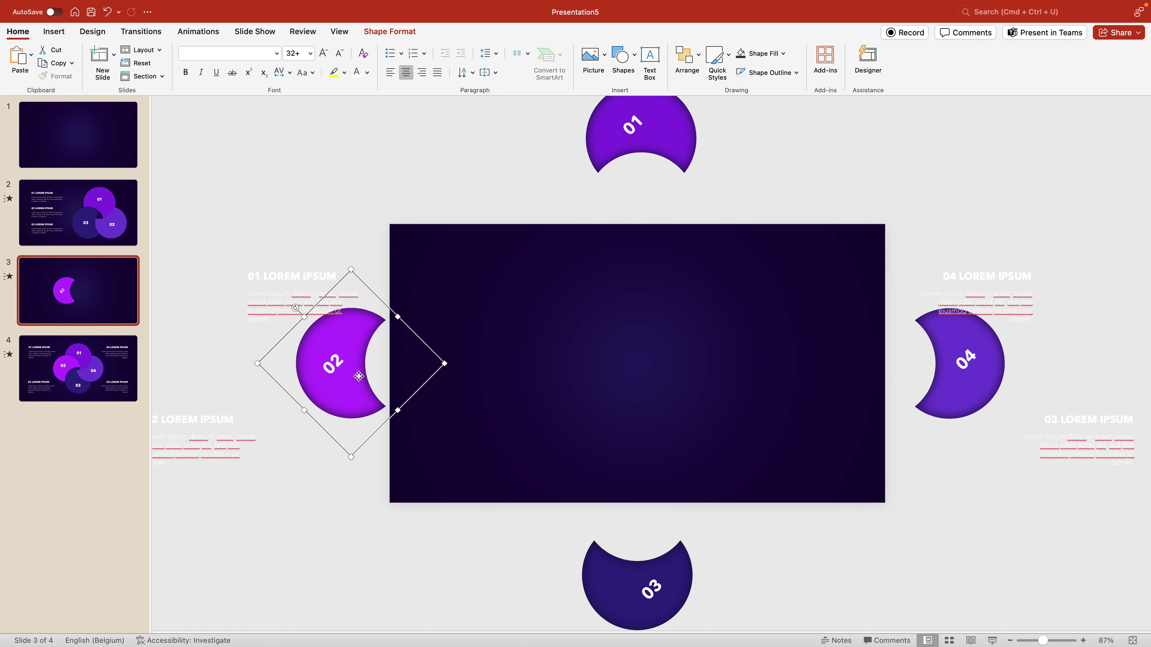
Bring the 01 and 03 shapes closer to the slide edges, then show slide 4
{"action": "left_click", "coordinate": [977, 394], "text": "shift"}
{"action": "left_click_drag", "start_coordinate": [977, 394], "coordinate": [942, 399]}
{"action": "key", "text": "super+z"}
{"action": "left_click", "coordinate": [973, 432]}
{"action": "left_click_drag", "start_coordinate": [696, 157], "coordinate": [696, 187]}
{"action": "left_click_drag", "start_coordinate": [688, 574], "coordinate": [688, 546]}
{"action": "left_click", "coordinate": [84, 374]}
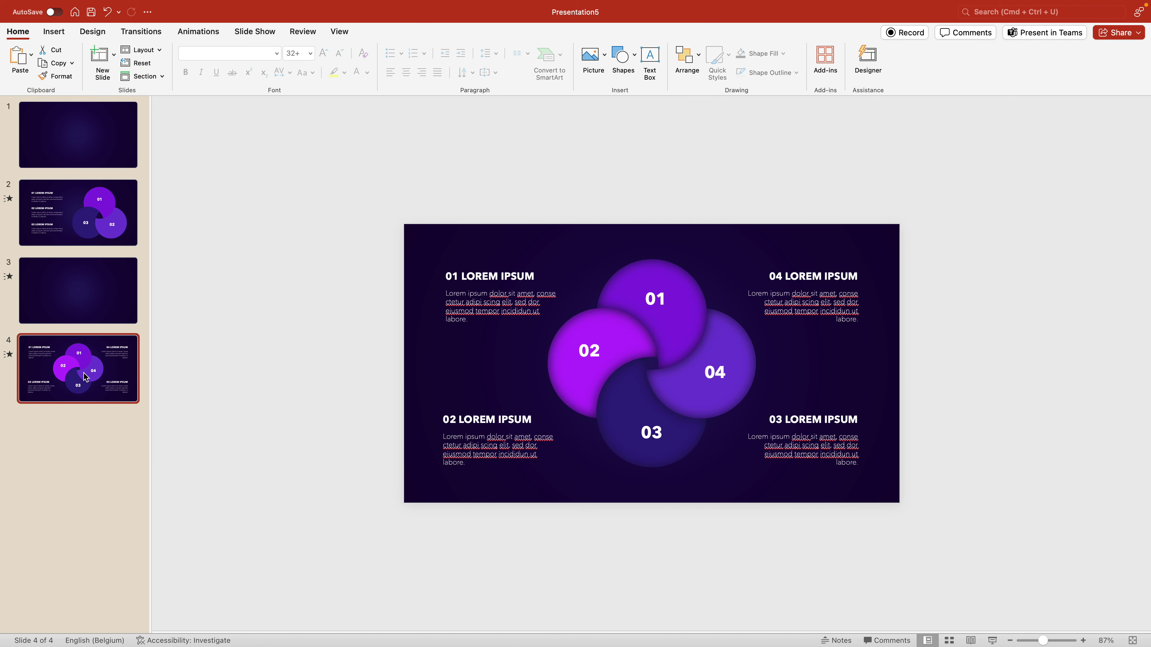
Give slide 4 a Morph transition, then rotate slide 3's four crescents together
{"action": "left_click", "coordinate": [150, 32]}
{"action": "left_click", "coordinate": [143, 65]}
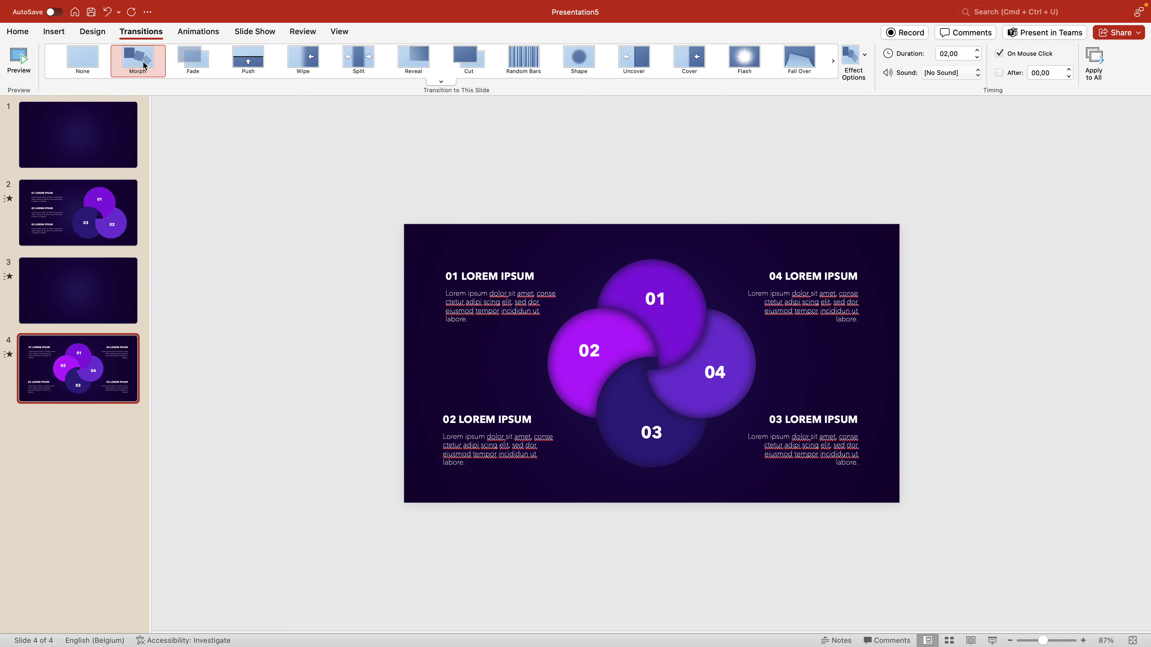
{"action": "left_click", "coordinate": [99, 313]}
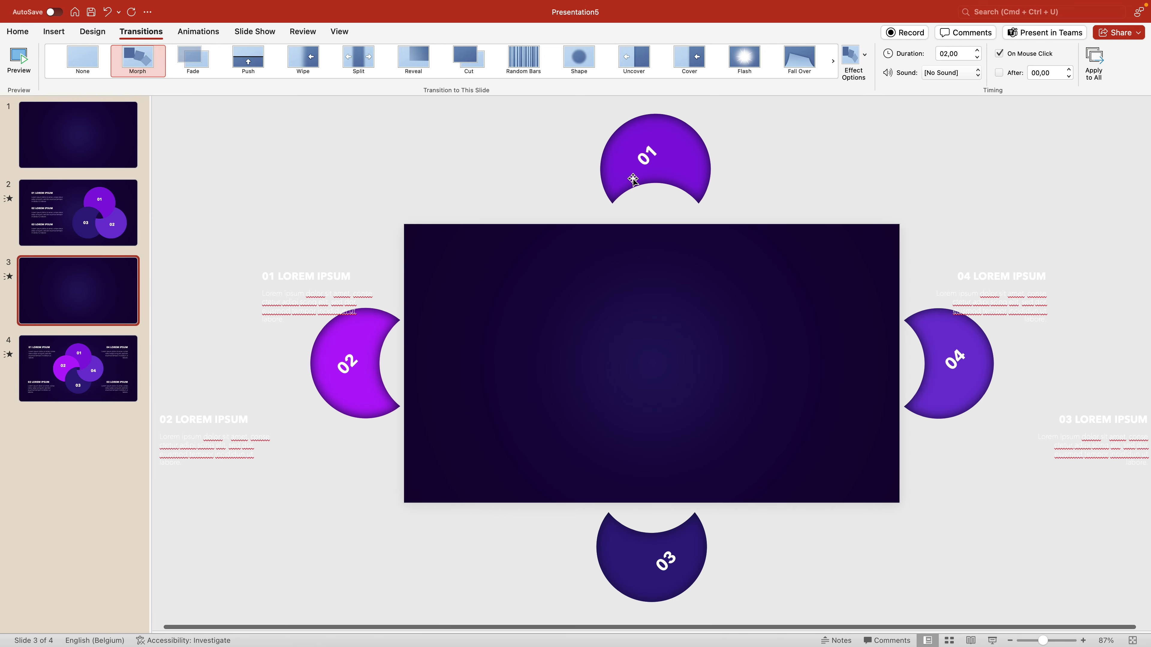
{"action": "left_click", "coordinate": [646, 127]}
{"action": "left_click", "coordinate": [315, 374], "text": "shift"}
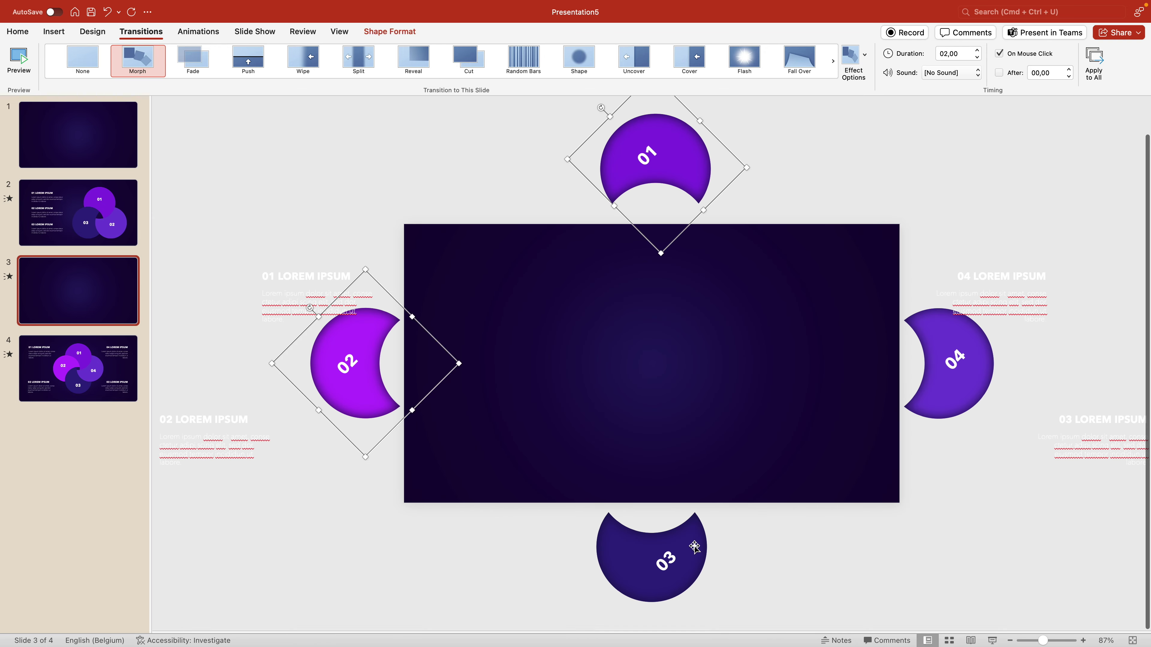
{"action": "left_click", "coordinate": [694, 547], "text": "shift"}
{"action": "left_click", "coordinate": [941, 409], "text": "shift"}
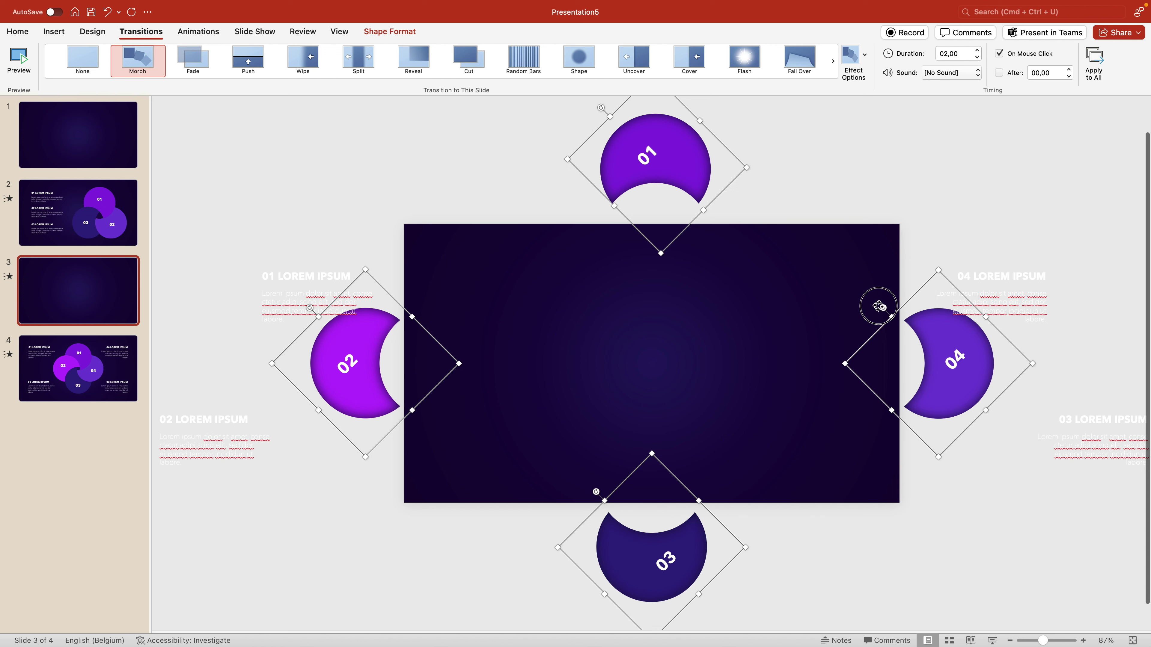
{"action": "left_click_drag", "start_coordinate": [882, 308], "coordinate": [850, 349]}
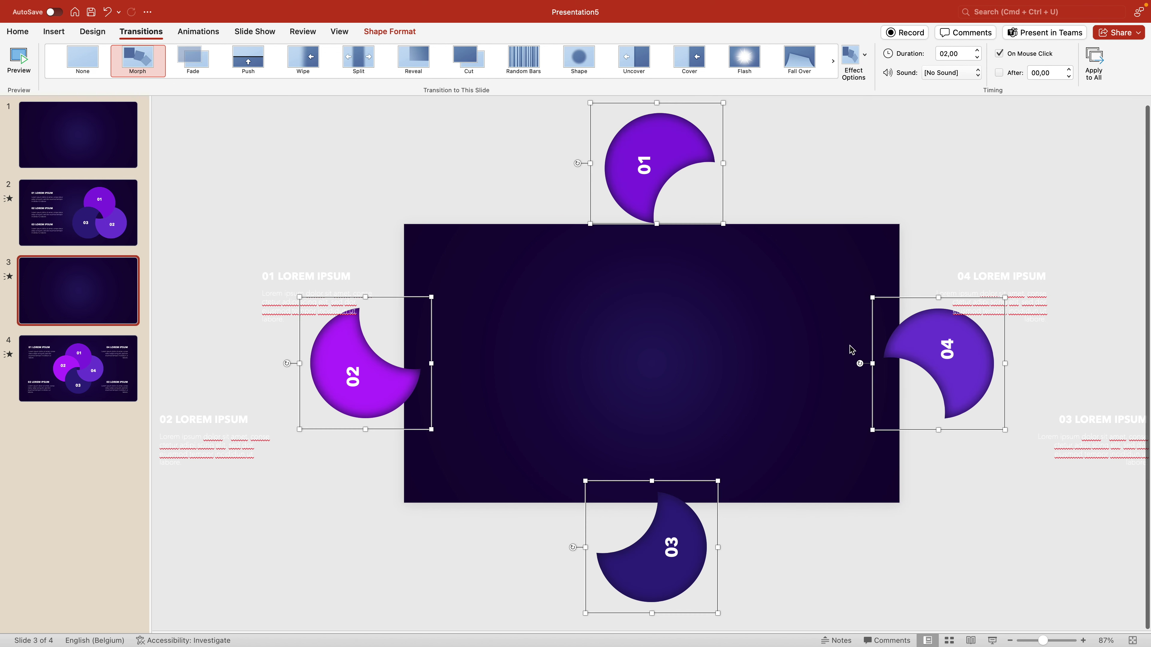
Nudge the 04 crescent right and 03 lower, then play the slideshow from slide 3
{"action": "left_click", "coordinate": [976, 465]}
{"action": "mouse_move", "coordinate": [953, 390]}
{"action": "left_mouse_down"}
{"action": "mouse_move", "coordinate": [984, 391]}
{"action": "mouse_move", "coordinate": [973, 391]}
{"action": "left_mouse_up"}
{"action": "left_click_drag", "start_coordinate": [696, 564], "coordinate": [695, 577]}
{"action": "left_click", "coordinate": [375, 396], "text": "shift"}
{"action": "mouse_move", "coordinate": [375, 396]}
{"action": "left_mouse_down"}
{"action": "mouse_move", "coordinate": [351, 396]}
{"action": "mouse_move", "coordinate": [376, 401]}
{"action": "left_mouse_up"}
{"action": "key", "text": "super+z"}
{"action": "left_click", "coordinate": [385, 519]}
{"action": "left_click", "coordinate": [393, 398]}
{"action": "left_click", "coordinate": [101, 308]}
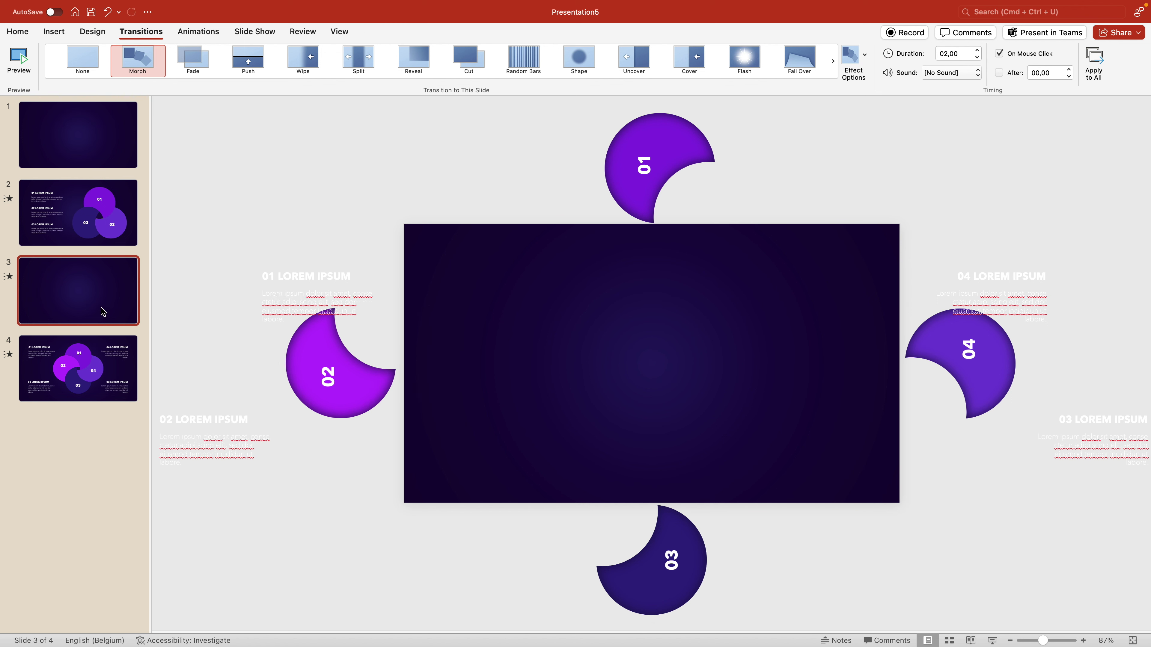
{"action": "left_click", "coordinate": [992, 640]}
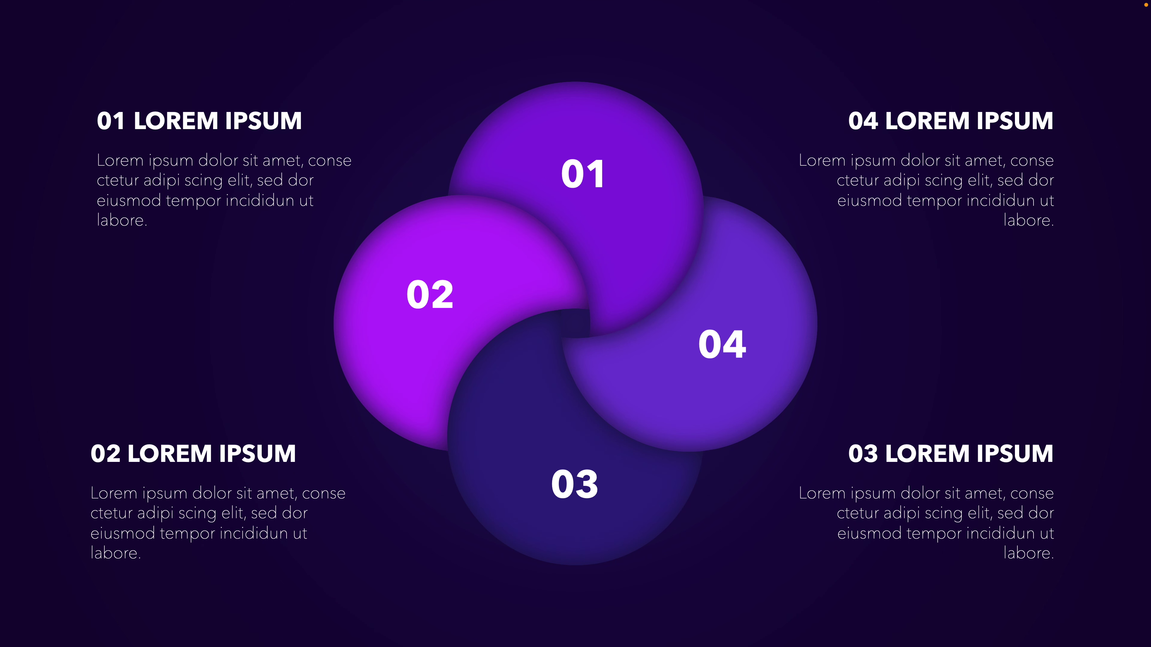
End the slideshow after watching the Morph into slide 4
{"action": "key", "text": "Escape"}
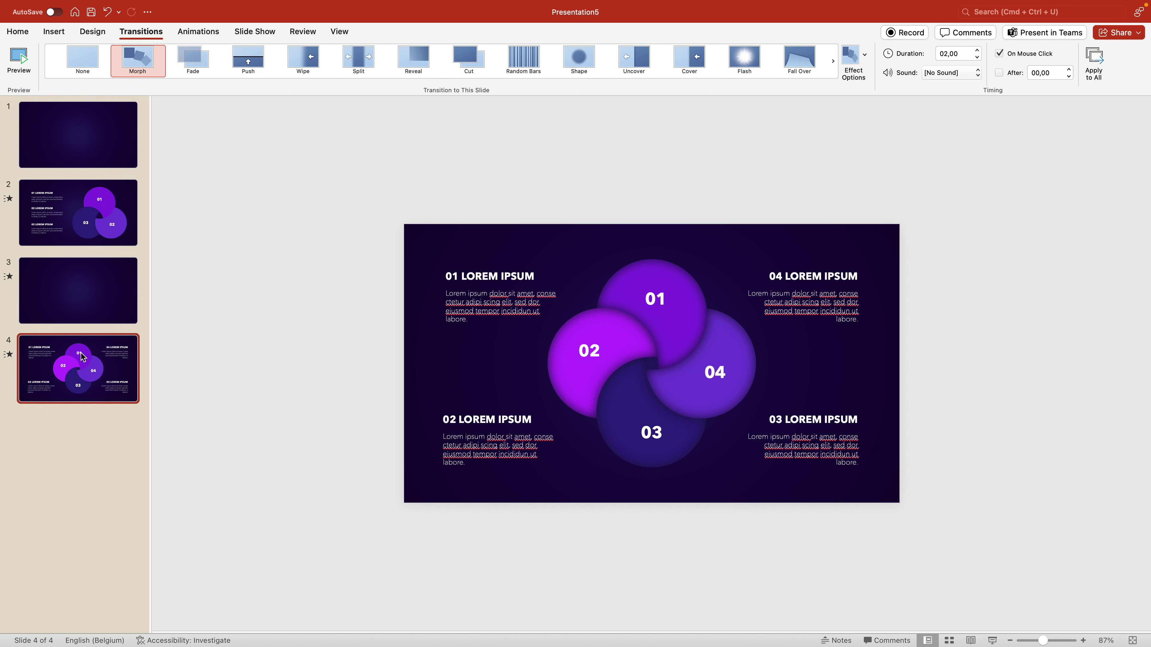
Duplicate slide 4 as slide 5 and delete all of its objects
{"action": "key", "text": "super+d"}
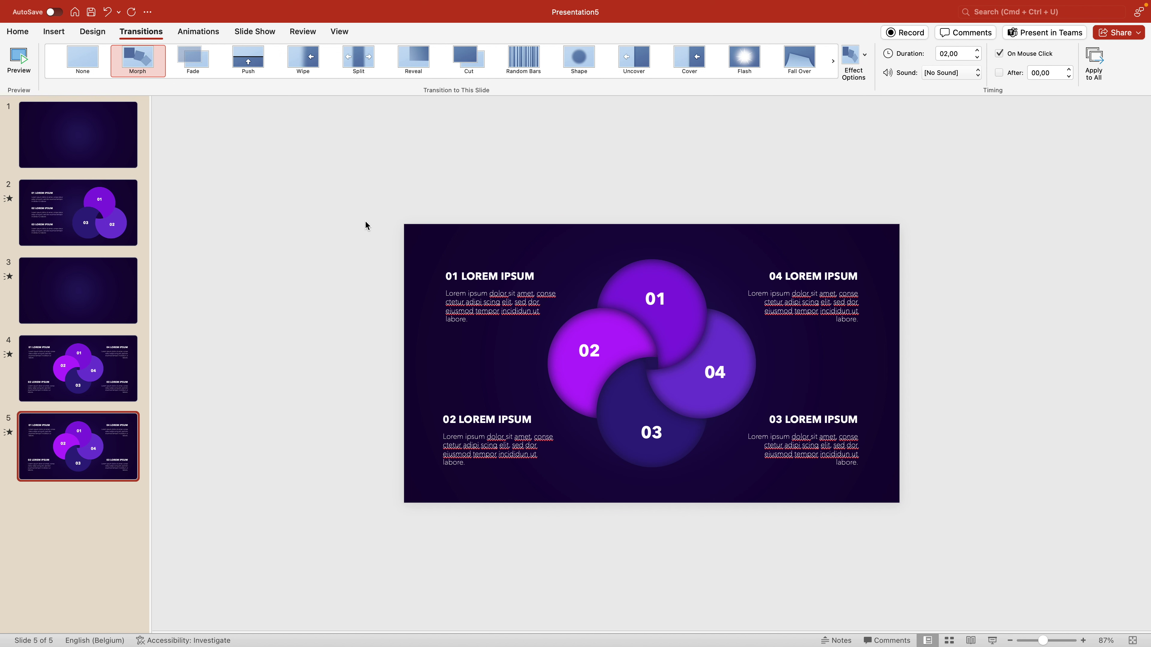
{"action": "left_click_drag", "start_coordinate": [366, 225], "coordinate": [1082, 558]}
{"action": "key", "text": "BackSpace"}
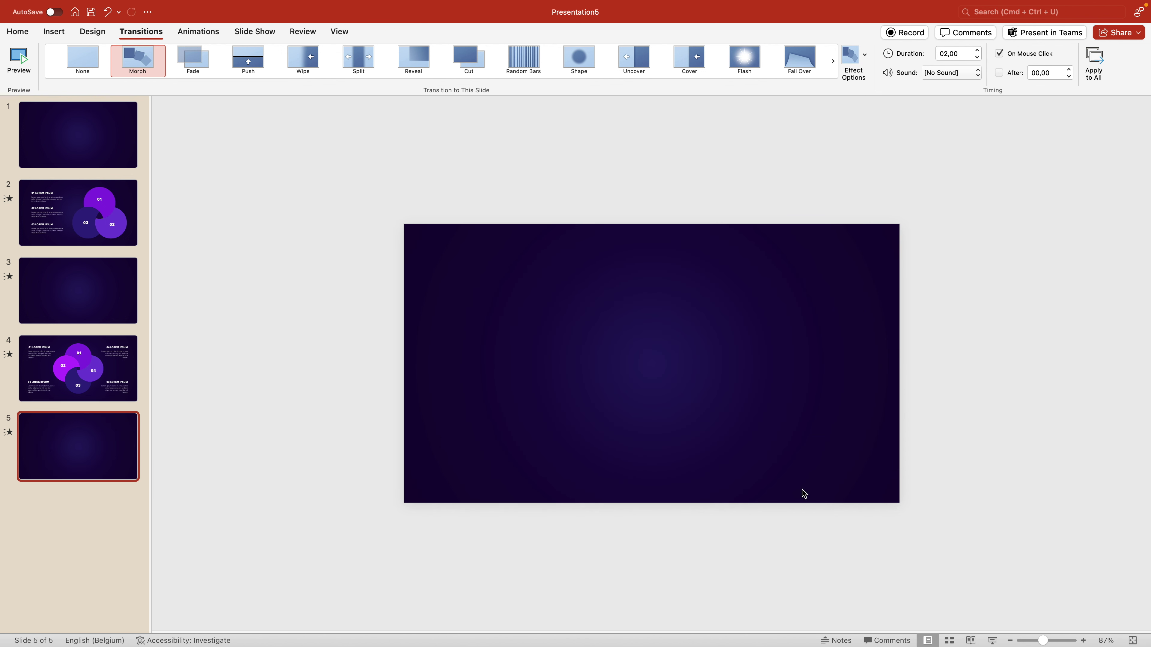
Insert a Basic Venn SmartArt diagram from the Relationship category
{"action": "left_click", "coordinate": [63, 33]}
{"action": "left_click", "coordinate": [303, 60]}
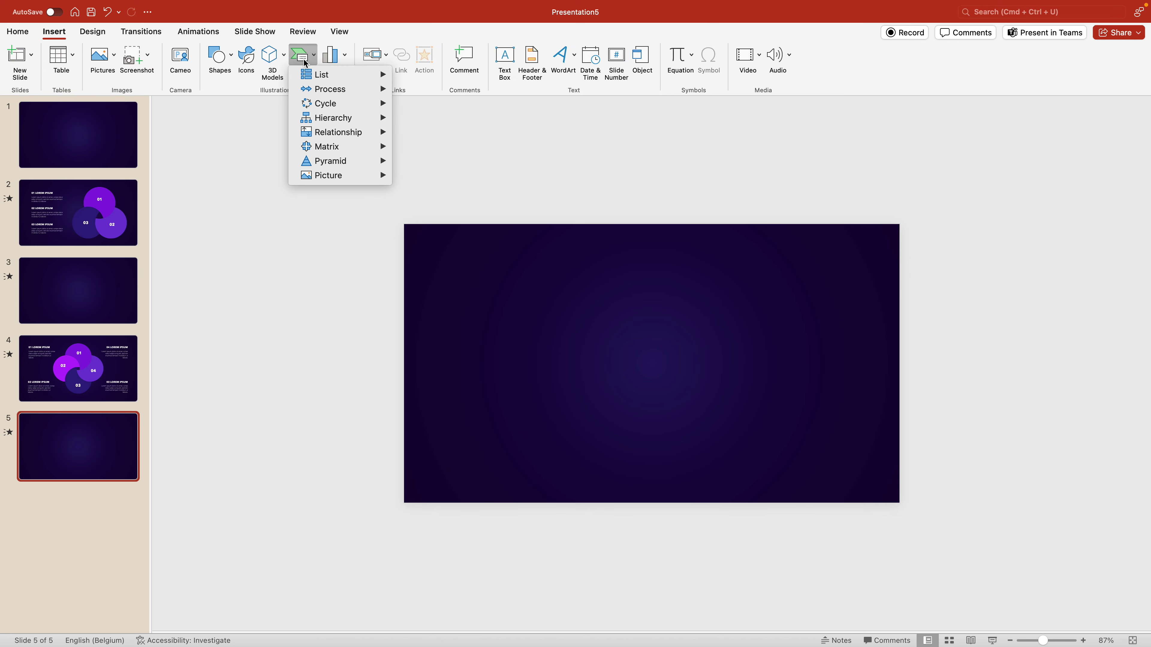
{"action": "mouse_move", "coordinate": [358, 140]}
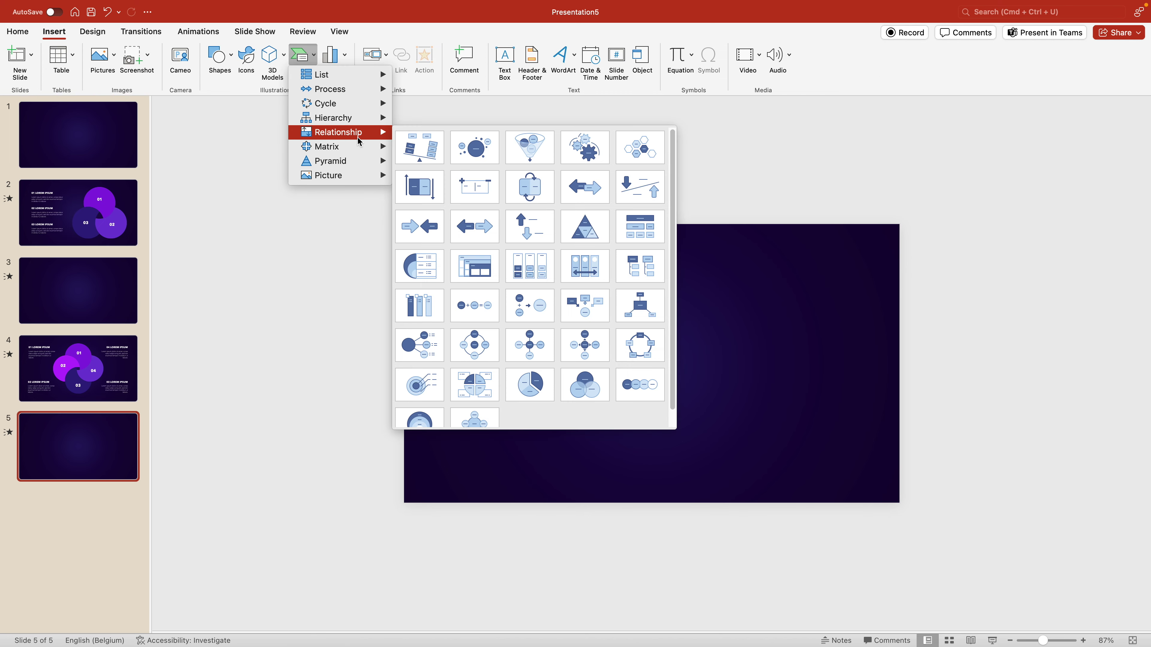
{"action": "left_click", "coordinate": [584, 384]}
Enter the Venn labels 1 to 5 in the Text Pane and remove the extra empty entry
{"action": "left_click", "coordinate": [378, 297]}
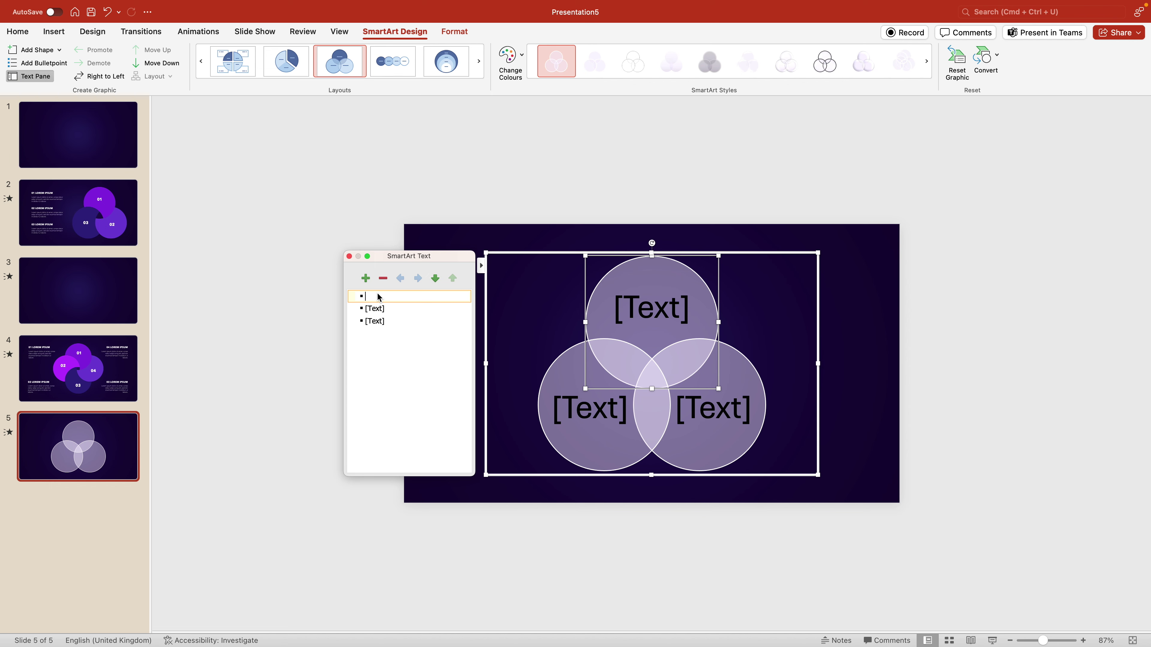
{"action": "type", "text": "1"}
{"action": "key", "text": "Return"}
{"action": "type", "text": "2"}
{"action": "key", "text": "Return"}
{"action": "type", "text": "3"}
{"action": "key", "text": "Return"}
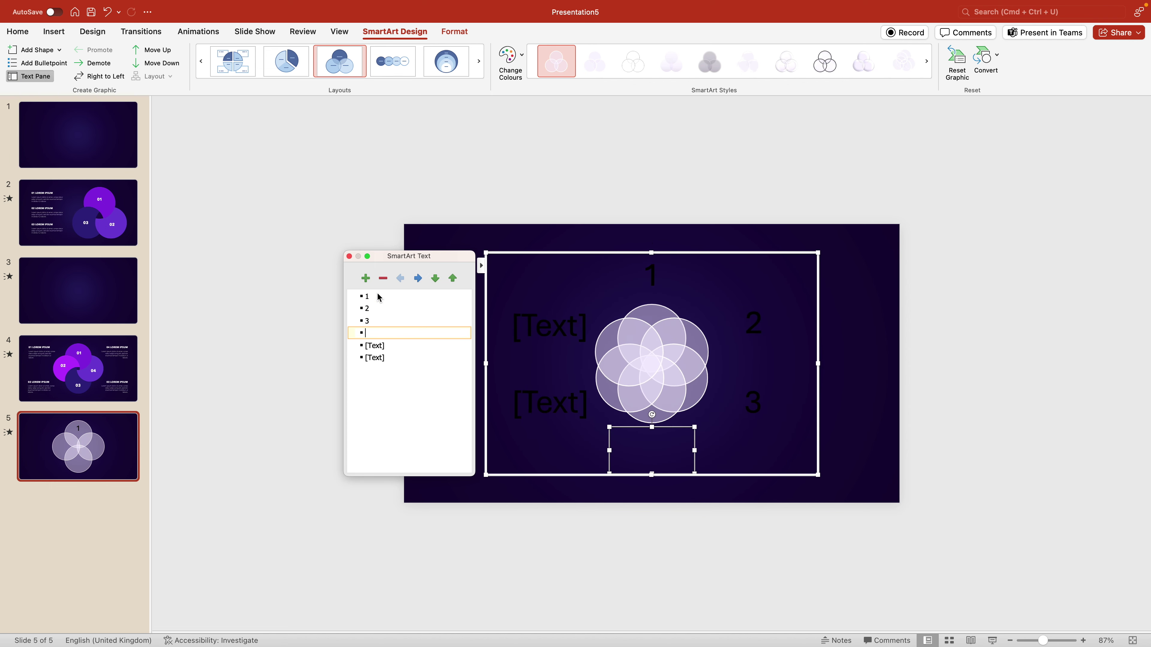
{"action": "type", "text": "4"}
{"action": "key", "text": "Down"}
{"action": "key", "text": "Down"}
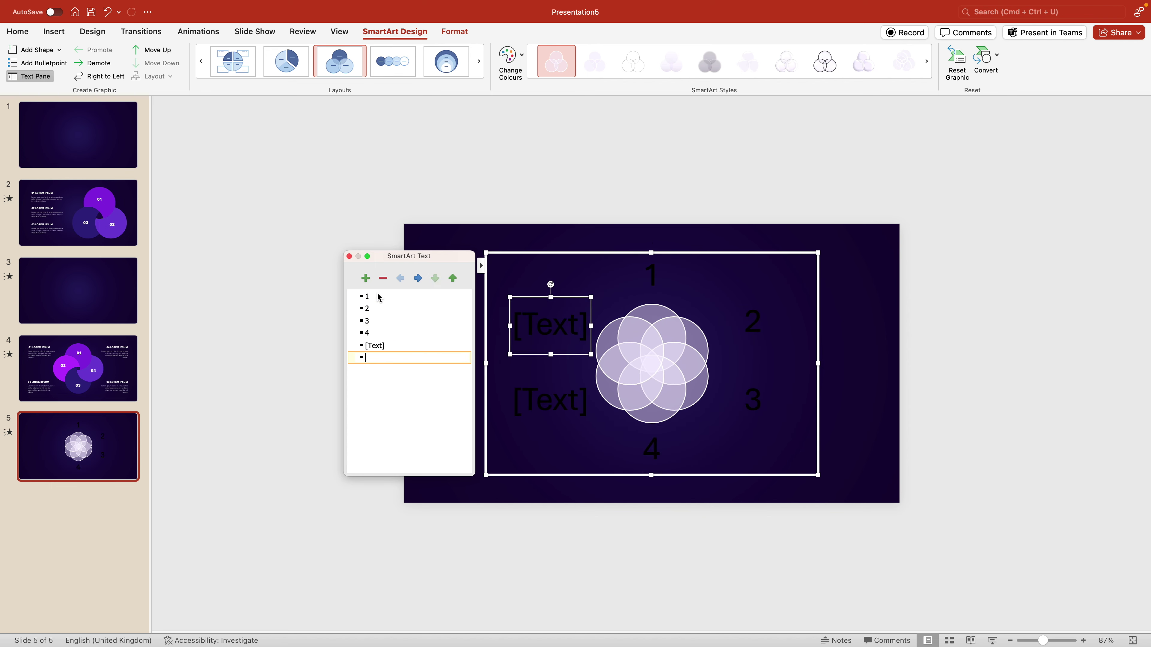
{"action": "key", "text": "BackSpace"}
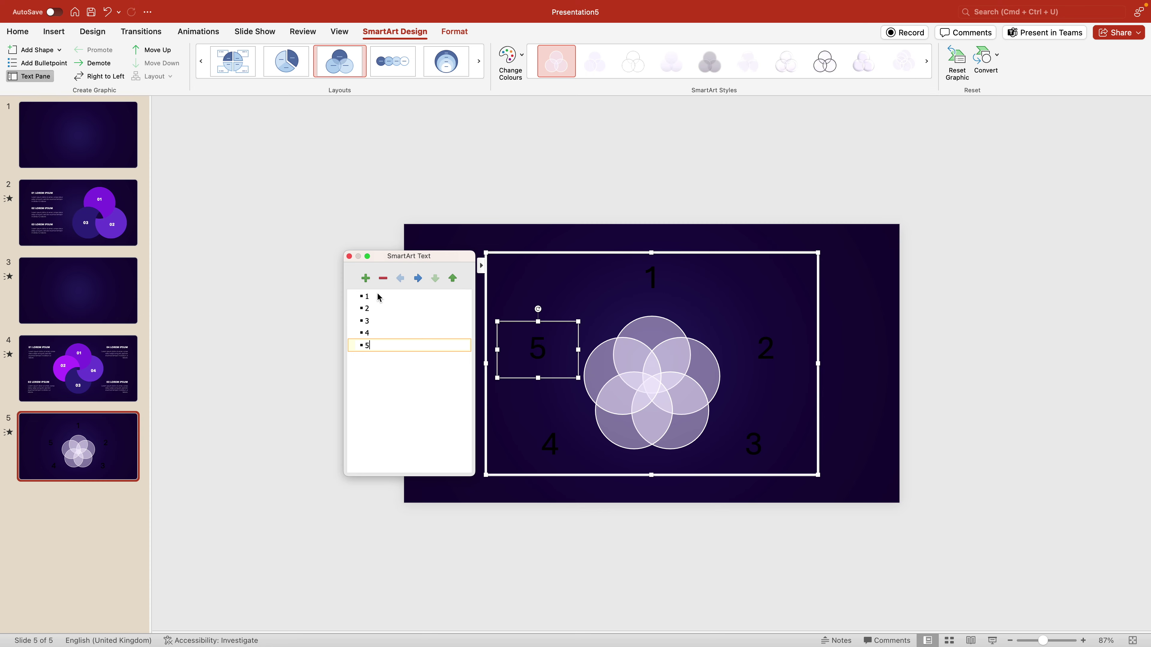
Ungroup the Venn SmartArt into ordinary shapes
{"action": "left_click", "coordinate": [689, 254]}
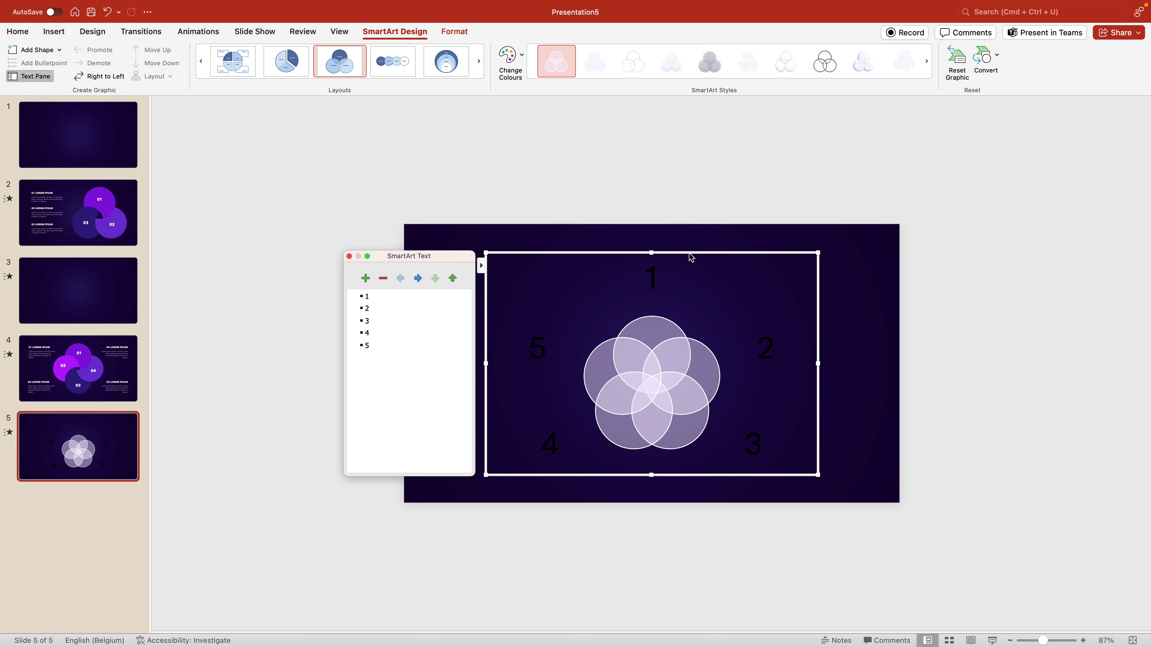
{"action": "right_click", "coordinate": [689, 254]}
{"action": "mouse_move", "coordinate": [770, 371]}
{"action": "left_click", "coordinate": [882, 403]}
Delete the five number labels 1 to 5
{"action": "left_click", "coordinate": [686, 285]}
{"action": "left_click", "coordinate": [758, 337], "text": "shift"}
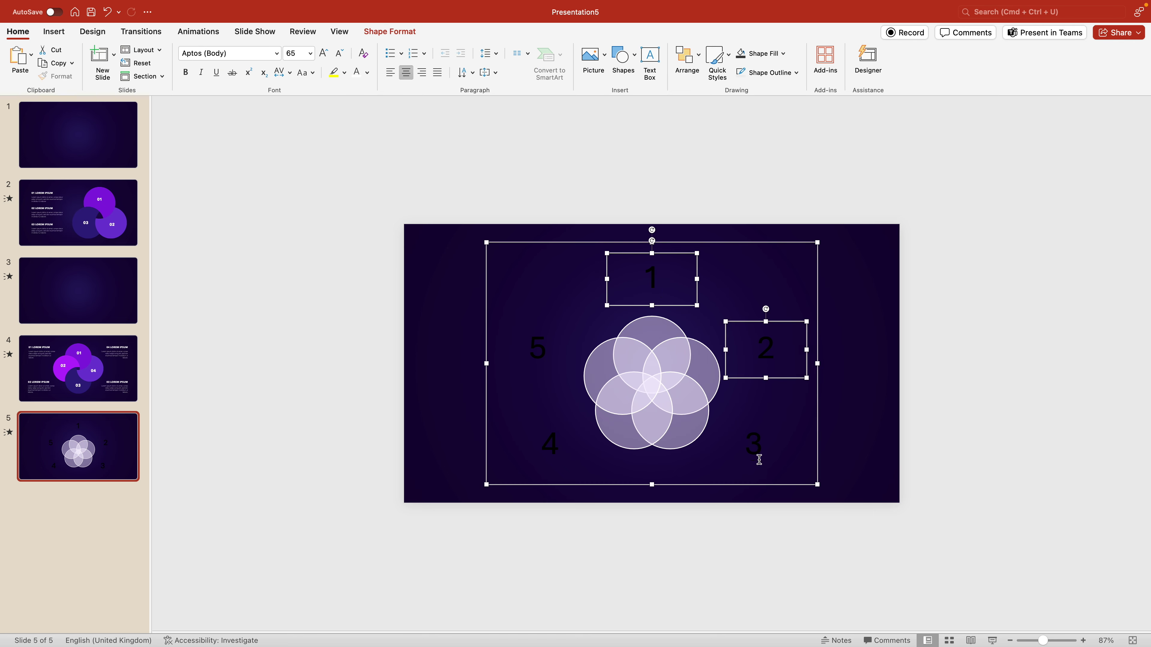
{"action": "left_click", "coordinate": [756, 442], "text": "shift"}
{"action": "left_click", "coordinate": [540, 439], "text": "shift"}
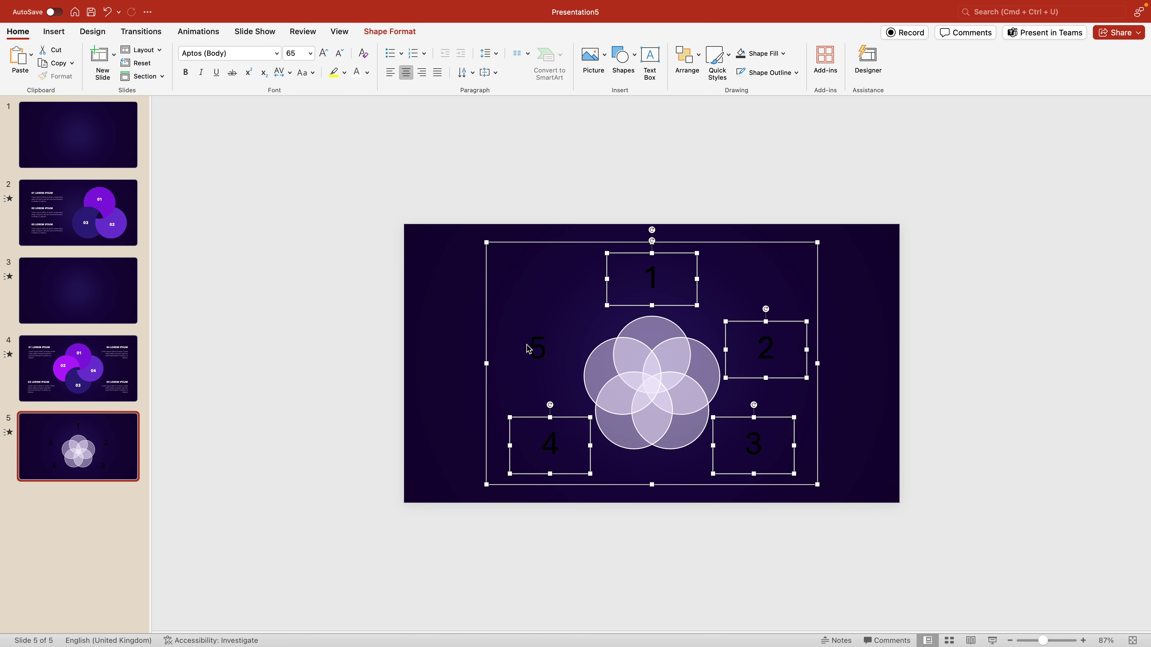
{"action": "left_click", "coordinate": [543, 349], "text": "shift"}
{"action": "key", "text": "Delete"}
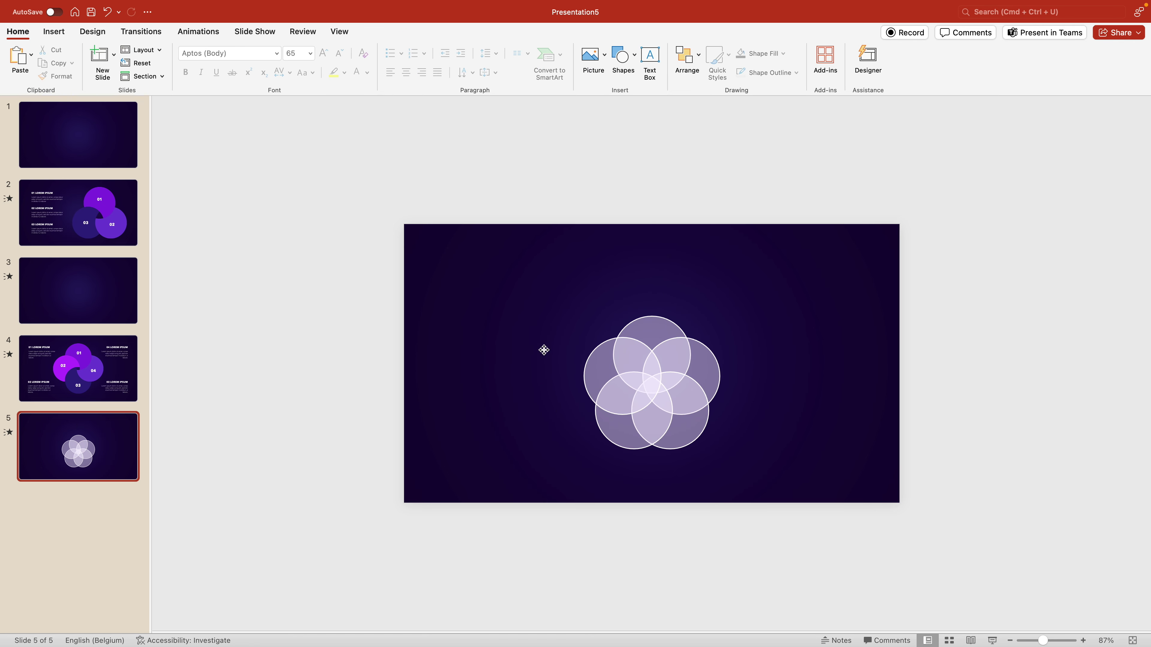
Enlarge the circle group evenly, centre it on the slide, and reselect it
{"action": "left_click", "coordinate": [677, 334]}
{"action": "left_click_drag", "start_coordinate": [731, 305], "coordinate": [826, 273]}
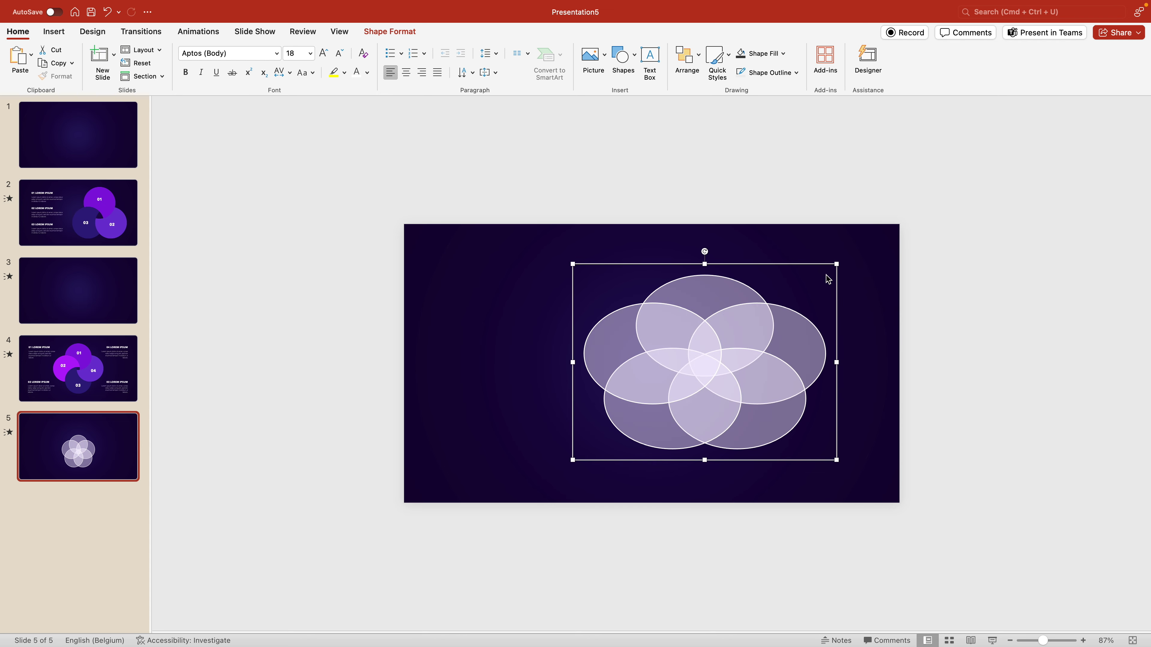
{"action": "key", "text": "super+z"}
{"action": "left_click_drag", "start_coordinate": [730, 304], "coordinate": [770, 296]}
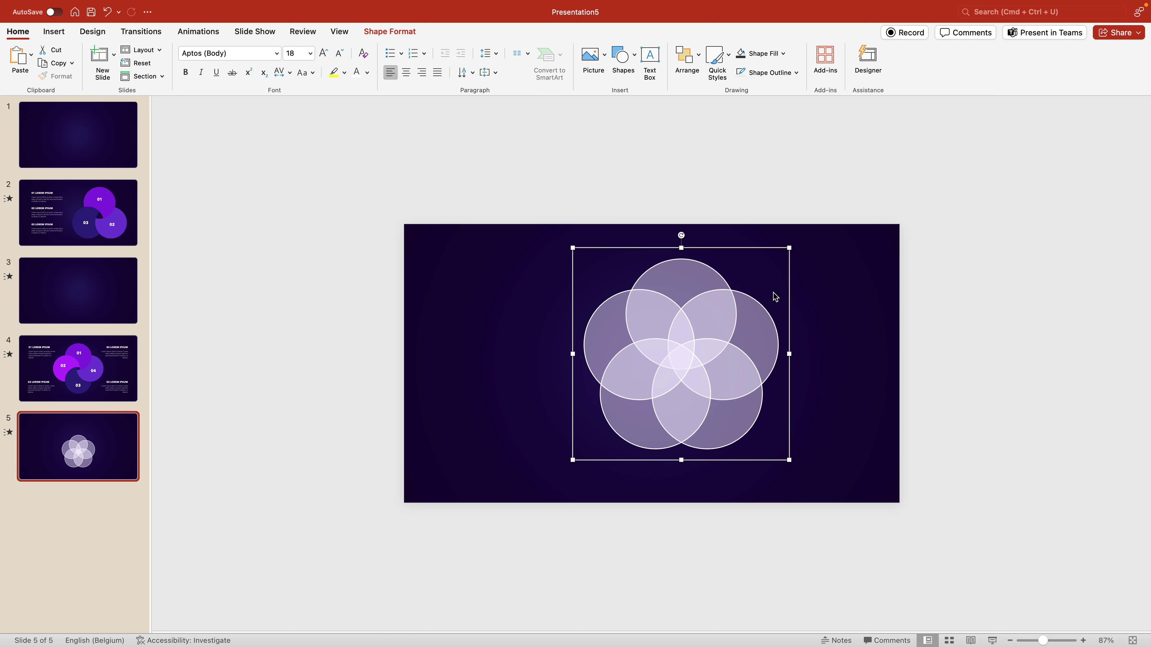
{"action": "left_click_drag", "start_coordinate": [710, 361], "coordinate": [683, 363]}
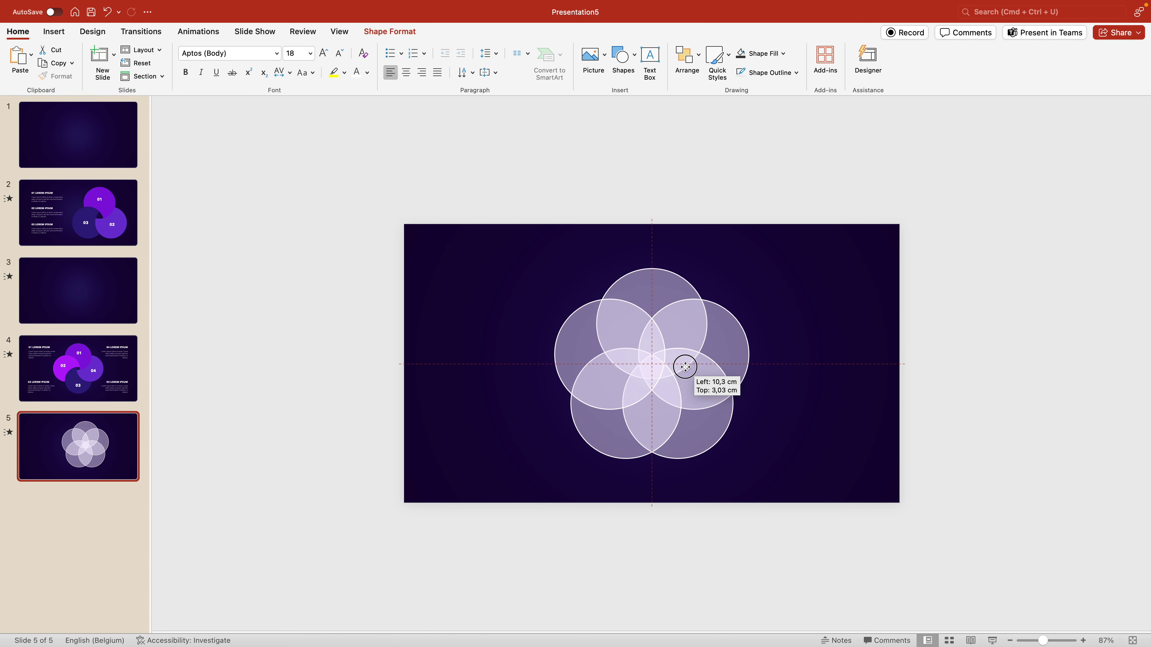
{"action": "scroll", "coordinate": [917, 360], "scroll_direction": "up", "scroll_amount": 3}
{"action": "left_click", "coordinate": [917, 359]}
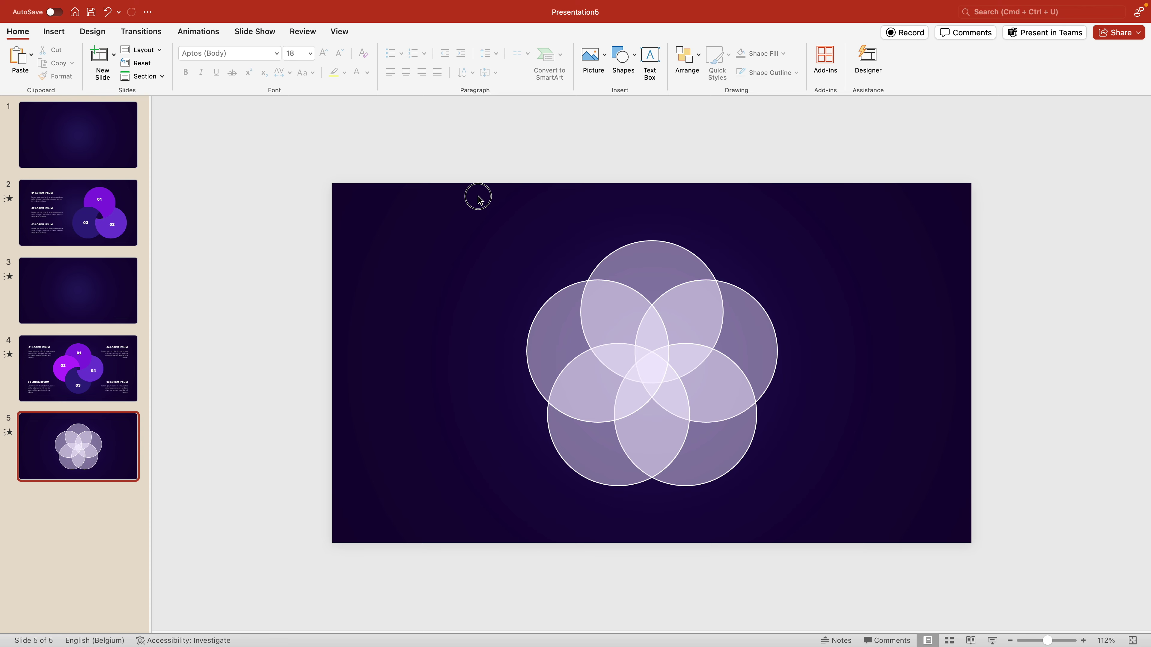
{"action": "left_click_drag", "start_coordinate": [475, 195], "coordinate": [1014, 629]}
Ungroup the five circles and fragment them into overlapping pieces with Merge Shapes
{"action": "right_click", "coordinate": [691, 231]}
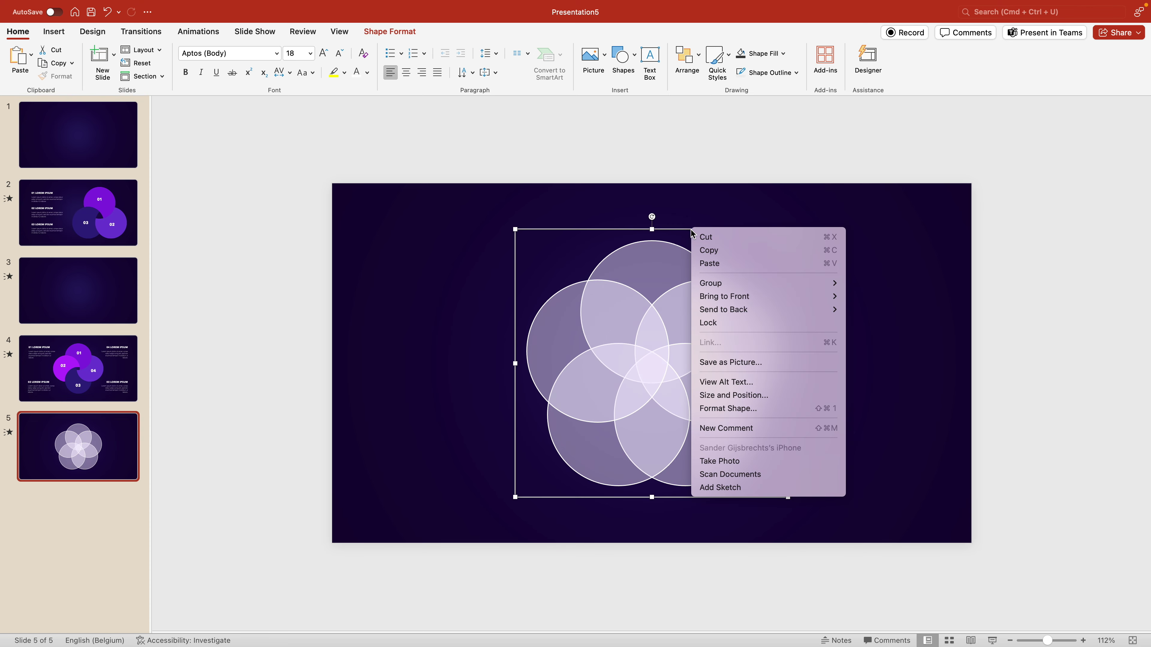
{"action": "mouse_move", "coordinate": [761, 282]}
{"action": "left_click", "coordinate": [900, 317]}
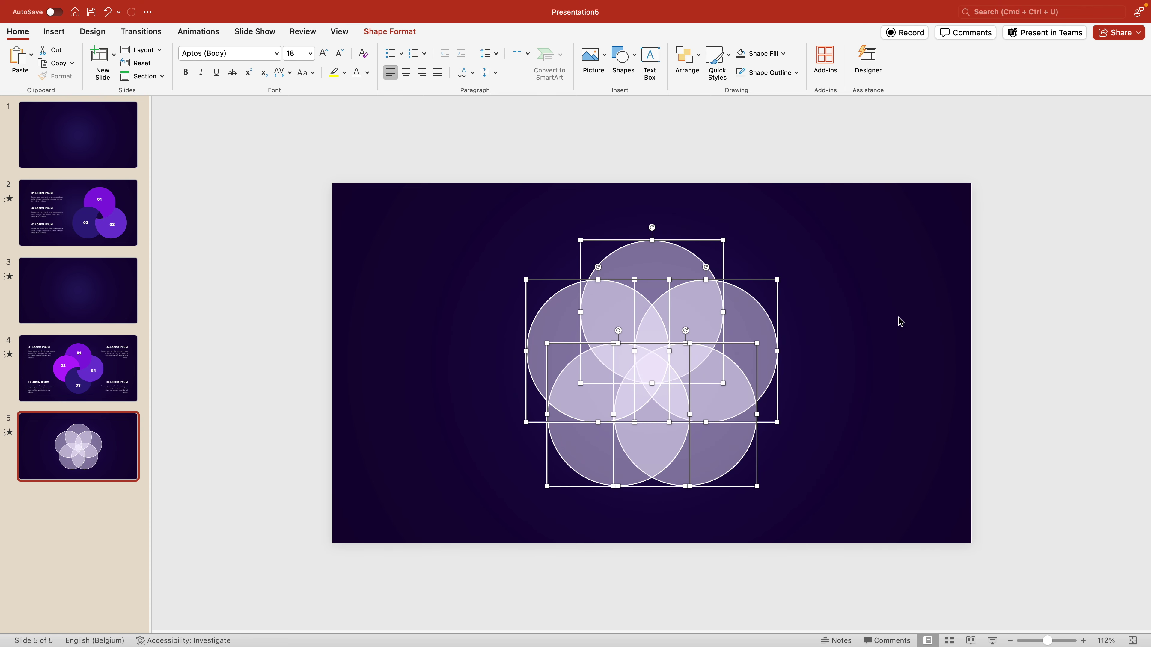
{"action": "left_click", "coordinate": [899, 321]}
{"action": "left_click_drag", "start_coordinate": [484, 209], "coordinate": [901, 561]}
{"action": "left_click", "coordinate": [403, 34]}
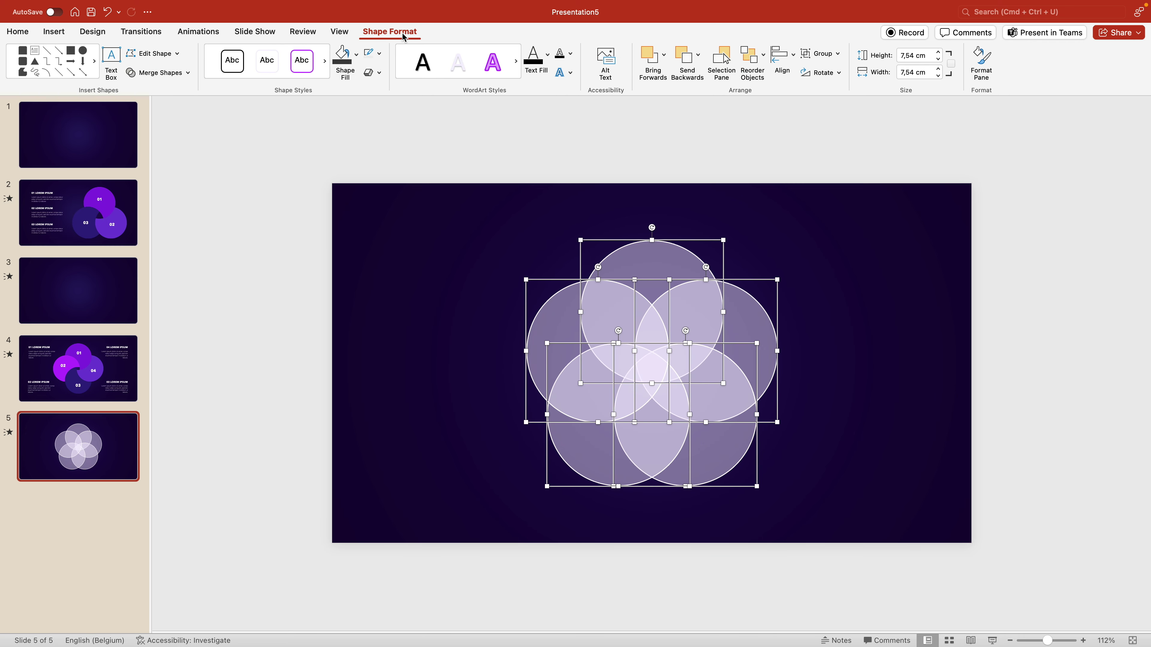
{"action": "left_click", "coordinate": [157, 72]}
{"action": "left_click", "coordinate": [166, 119]}
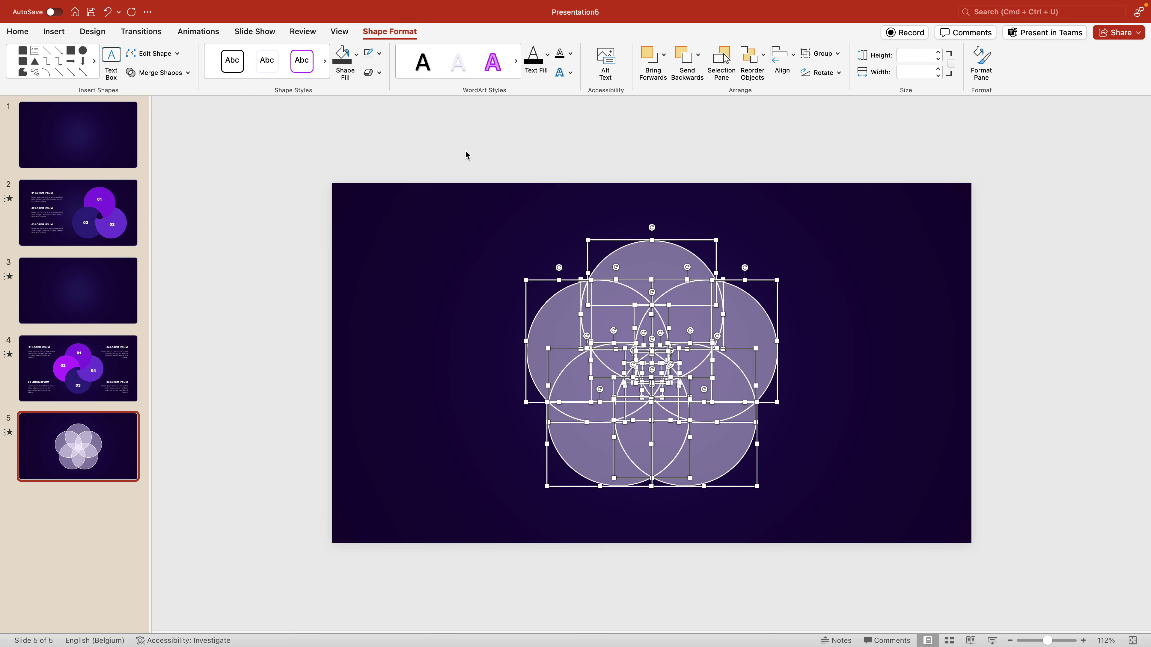
Delete the central pentagon fragment
{"action": "left_click", "coordinate": [899, 328]}
{"action": "left_click", "coordinate": [658, 372]}
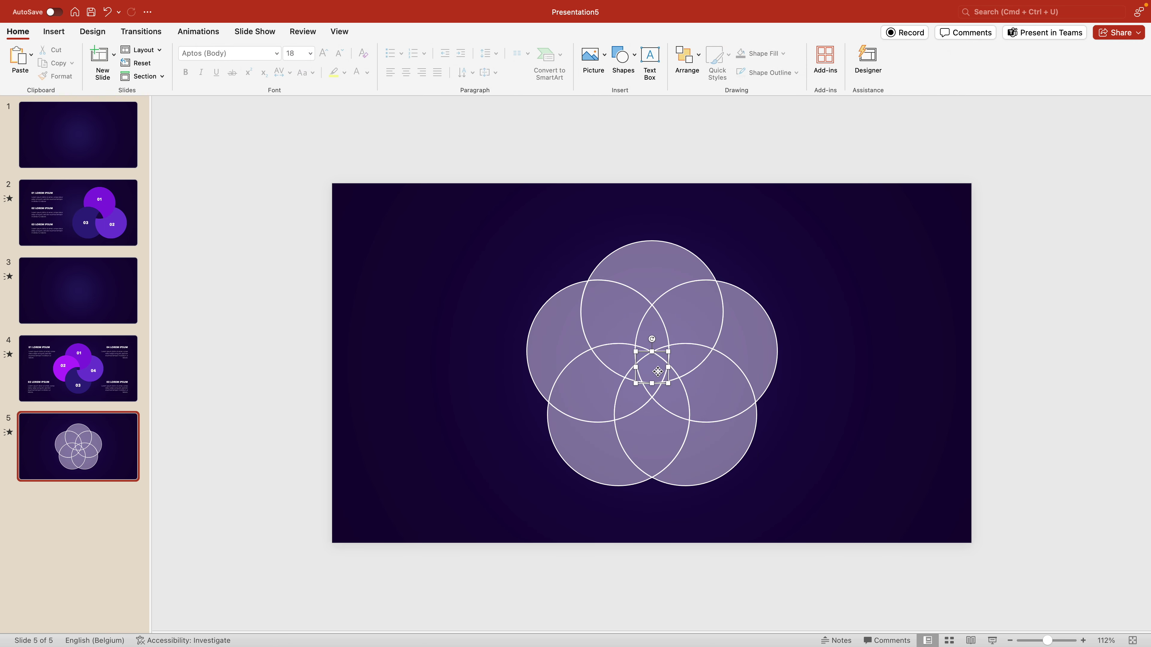
{"action": "key", "text": "Delete"}
{"action": "scroll", "coordinate": [657, 374], "scroll_direction": "up", "scroll_amount": 3}
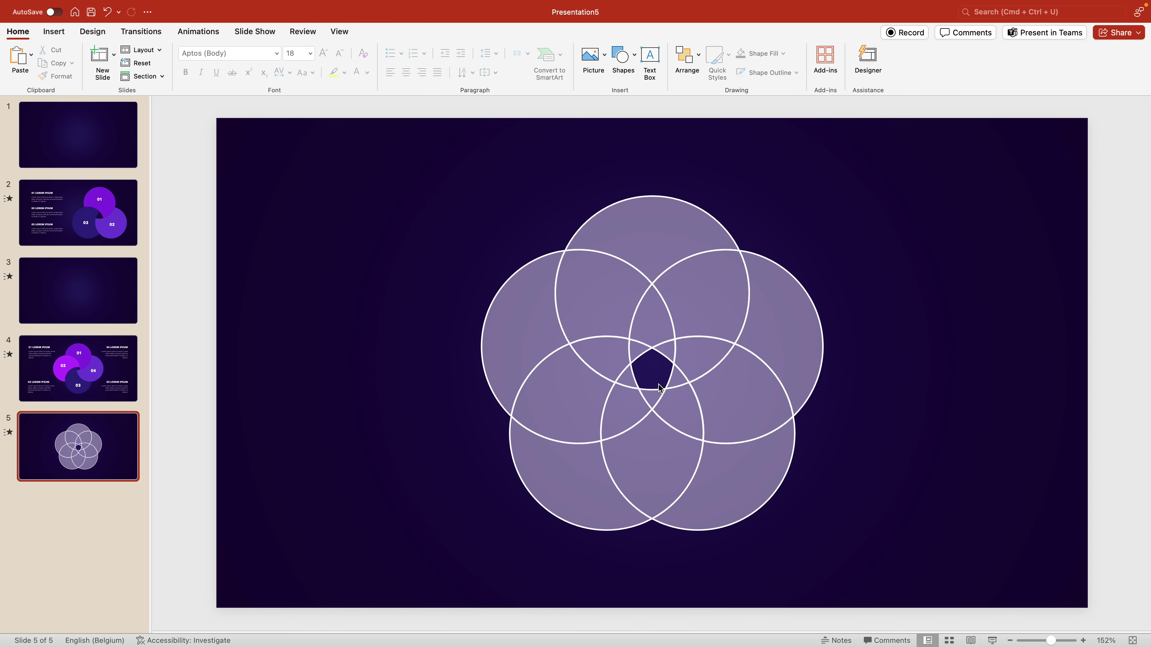
Union three fragments beside the centre with the top circle fragment
{"action": "left_click", "coordinate": [678, 376]}
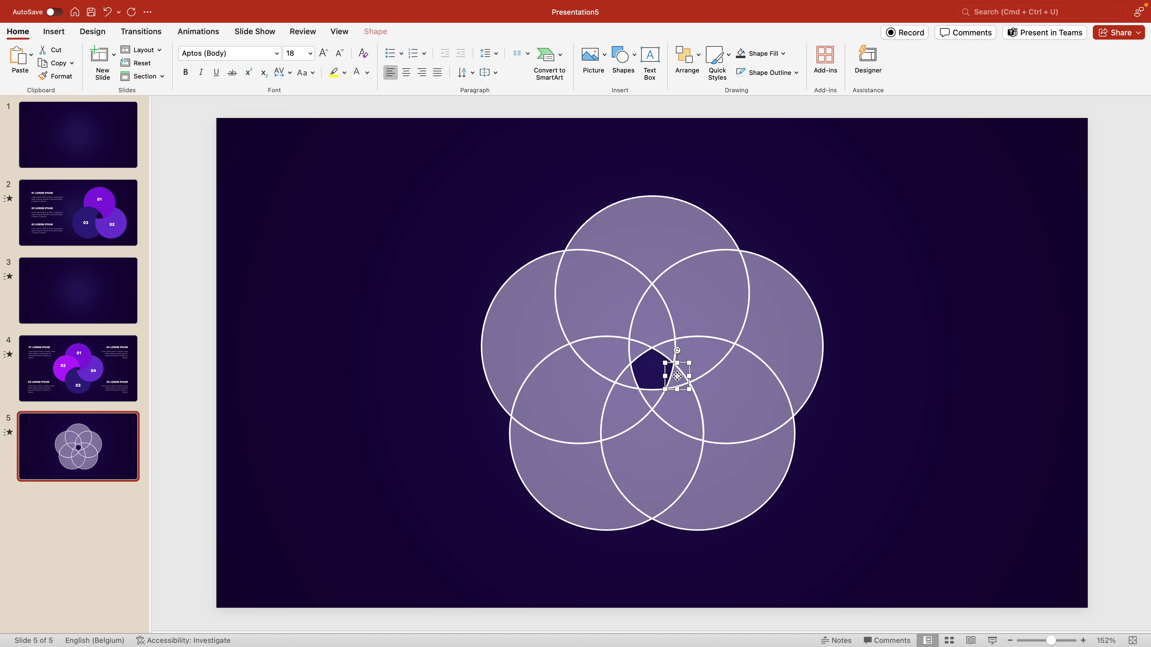
{"action": "left_click", "coordinate": [706, 363], "text": "shift"}
{"action": "left_click", "coordinate": [719, 291], "text": "shift"}
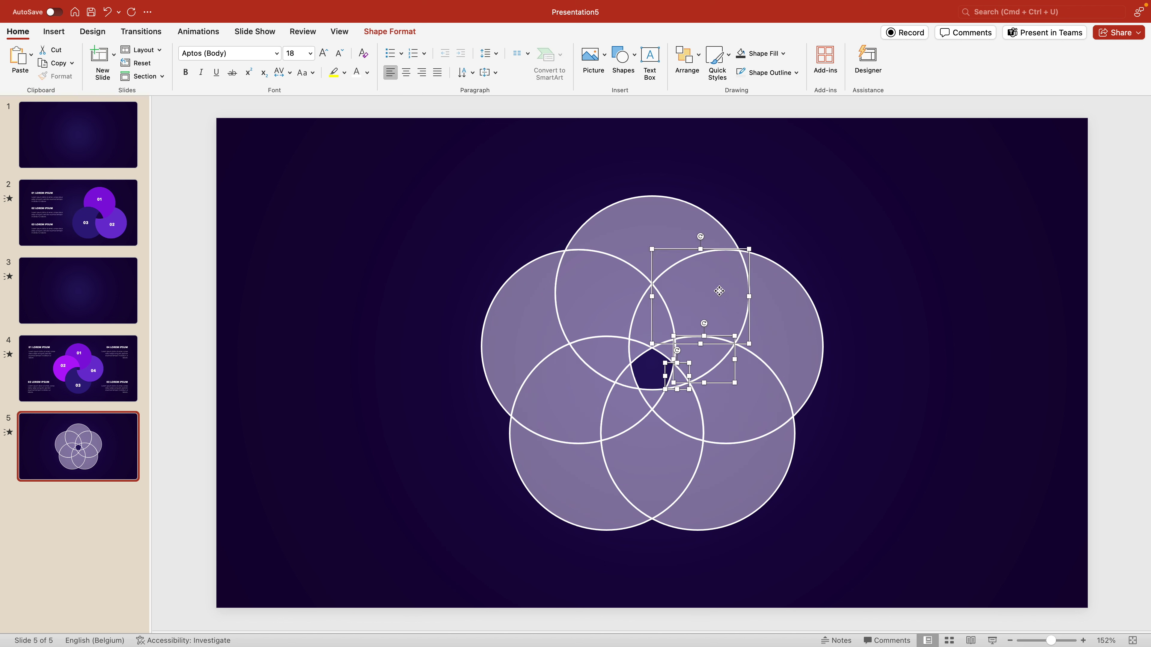
{"action": "left_click", "coordinate": [644, 204], "text": "shift"}
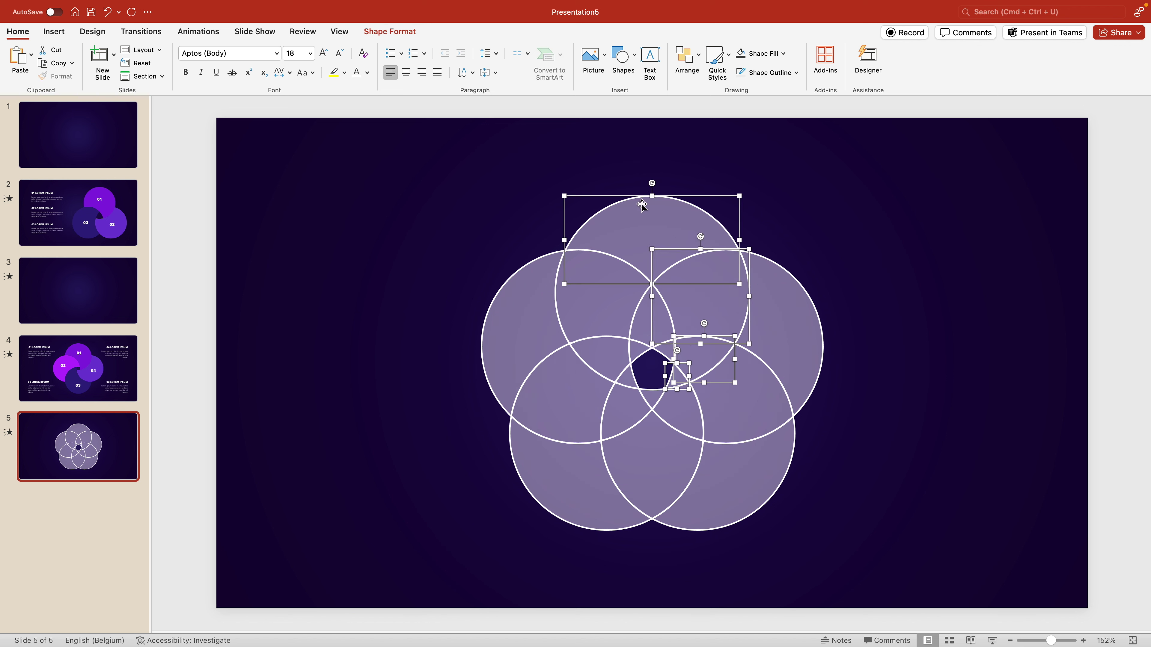
{"action": "left_click", "coordinate": [389, 32]}
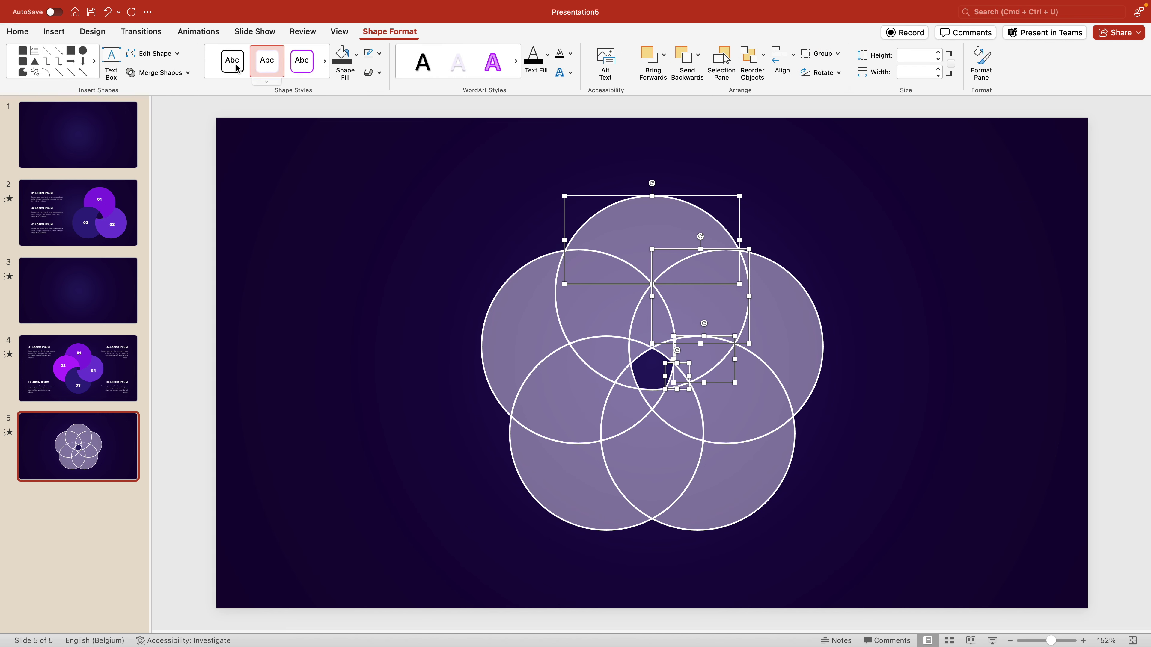
{"action": "left_click", "coordinate": [179, 76]}
{"action": "left_click", "coordinate": [180, 89]}
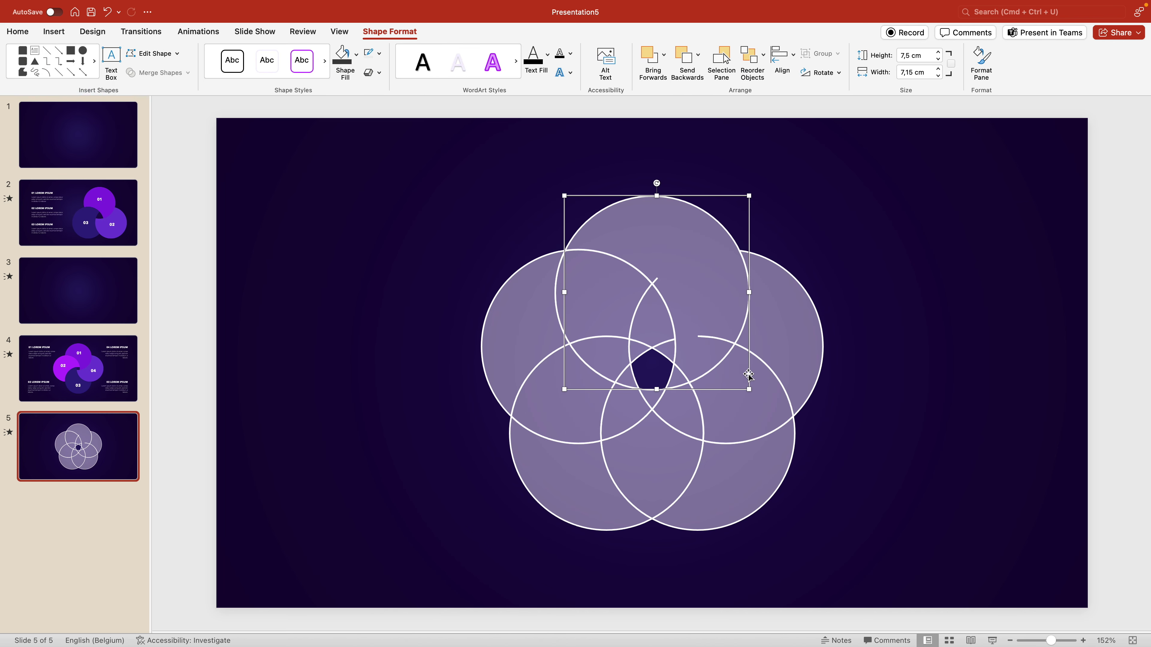
{"action": "scroll", "coordinate": [743, 367], "scroll_direction": "up", "scroll_amount": 5}
{"action": "key", "text": "Escape"}
Draw a small oval in the top circle, copy it lower, then narrow and rotate it
{"action": "left_click", "coordinate": [622, 65]}
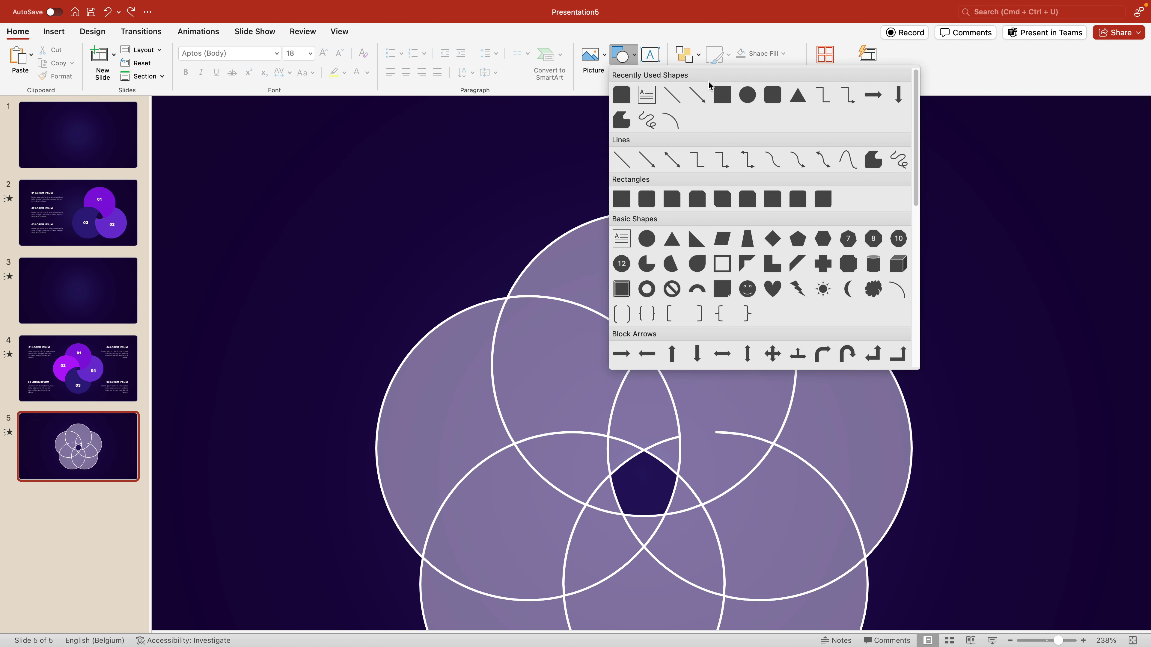
{"action": "left_click", "coordinate": [747, 94]}
{"action": "left_click_drag", "start_coordinate": [644, 312], "coordinate": [653, 338]}
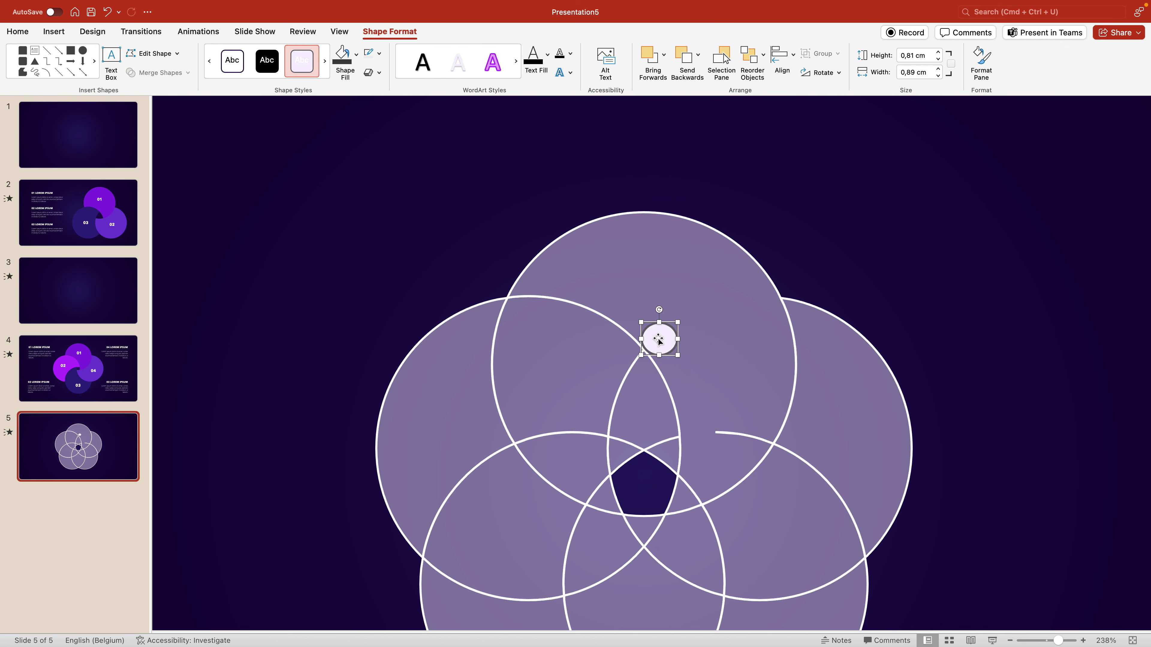
{"action": "left_click_drag", "start_coordinate": [660, 338], "coordinate": [705, 488]}
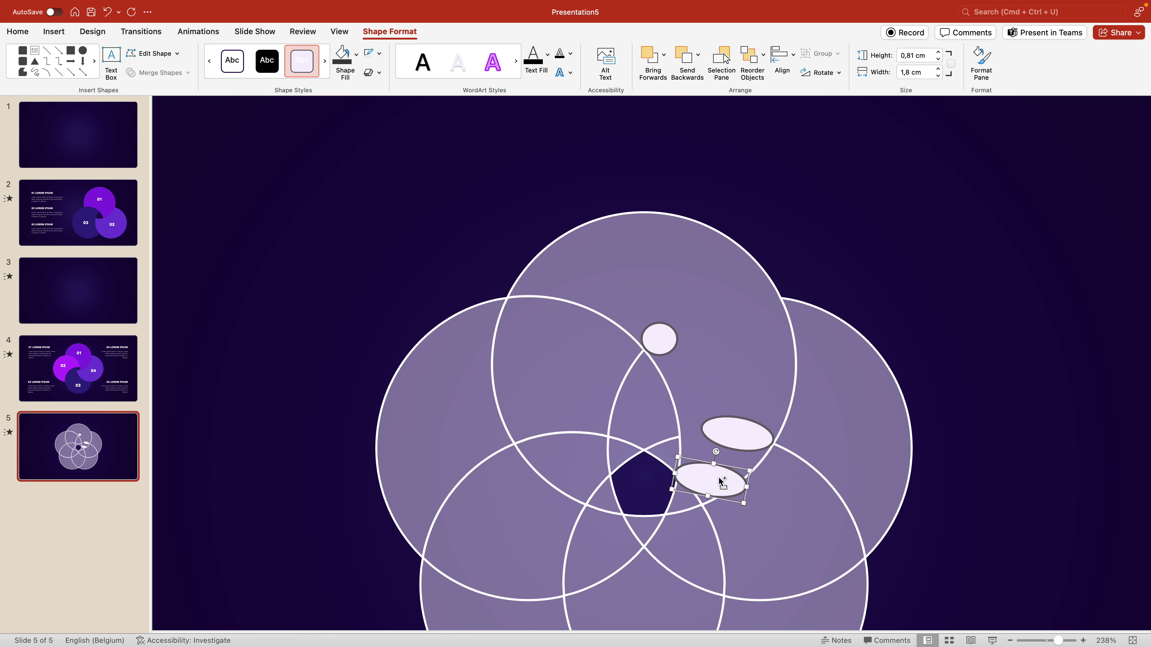
{"action": "scroll", "coordinate": [722, 483], "scroll_direction": "up", "scroll_amount": 3}
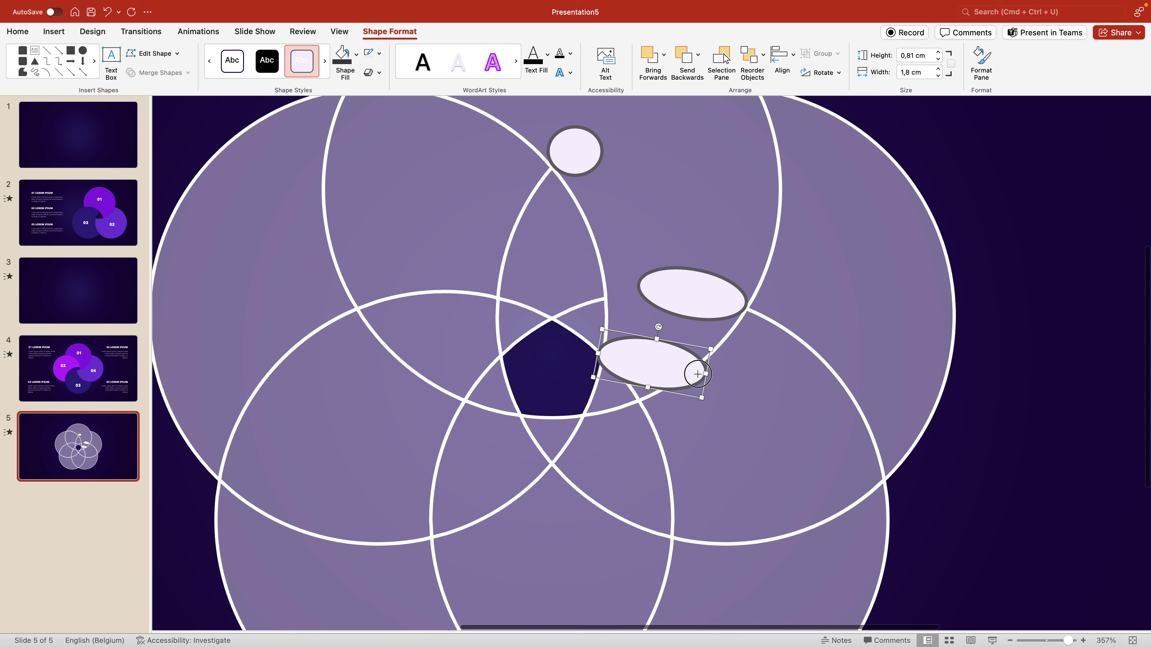
{"action": "left_click_drag", "start_coordinate": [706, 373], "coordinate": [643, 378]}
{"action": "left_click_drag", "start_coordinate": [639, 339], "coordinate": [616, 343]}
Union the ellipses with the top small and upper large circles into one petal
{"action": "left_click", "coordinate": [683, 295], "text": "shift"}
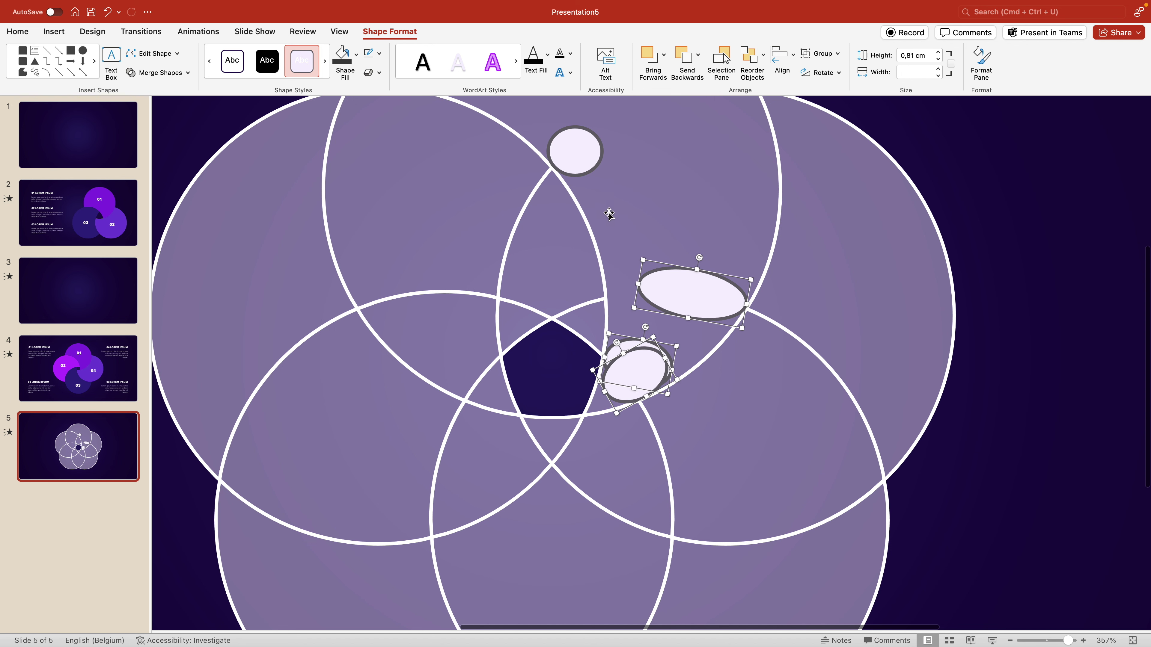
{"action": "left_click", "coordinate": [583, 167], "text": "shift"}
{"action": "left_click", "coordinate": [714, 207], "text": "shift"}
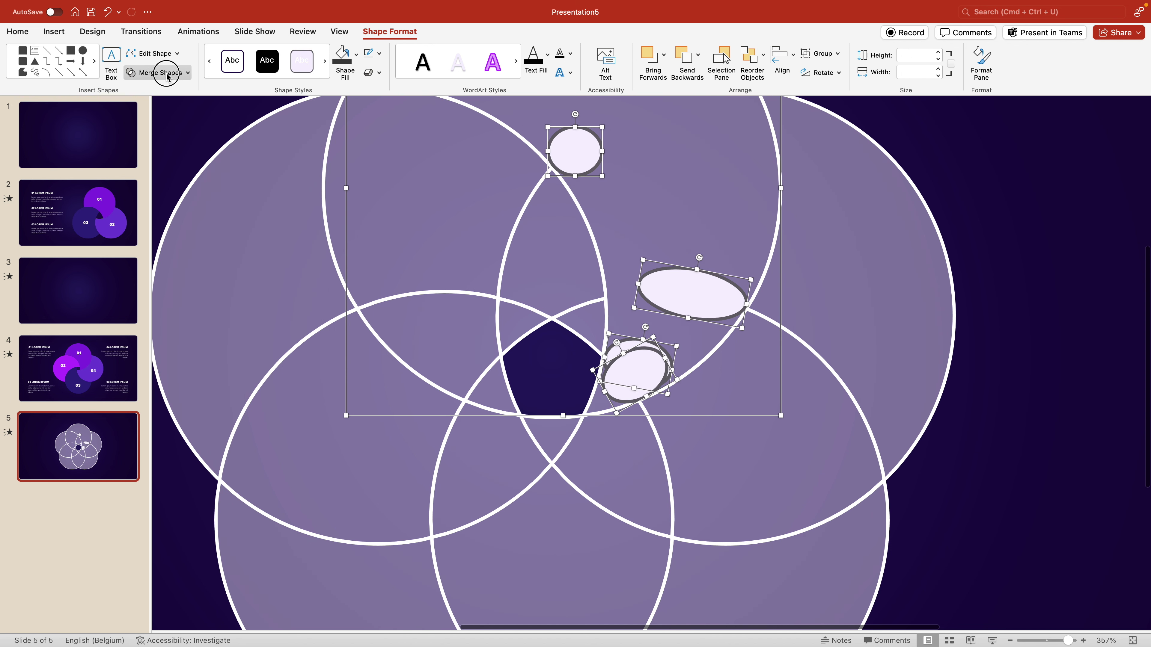
{"action": "left_click", "coordinate": [159, 72]}
{"action": "left_click", "coordinate": [164, 85]}
{"action": "left_click", "coordinate": [1054, 285]}
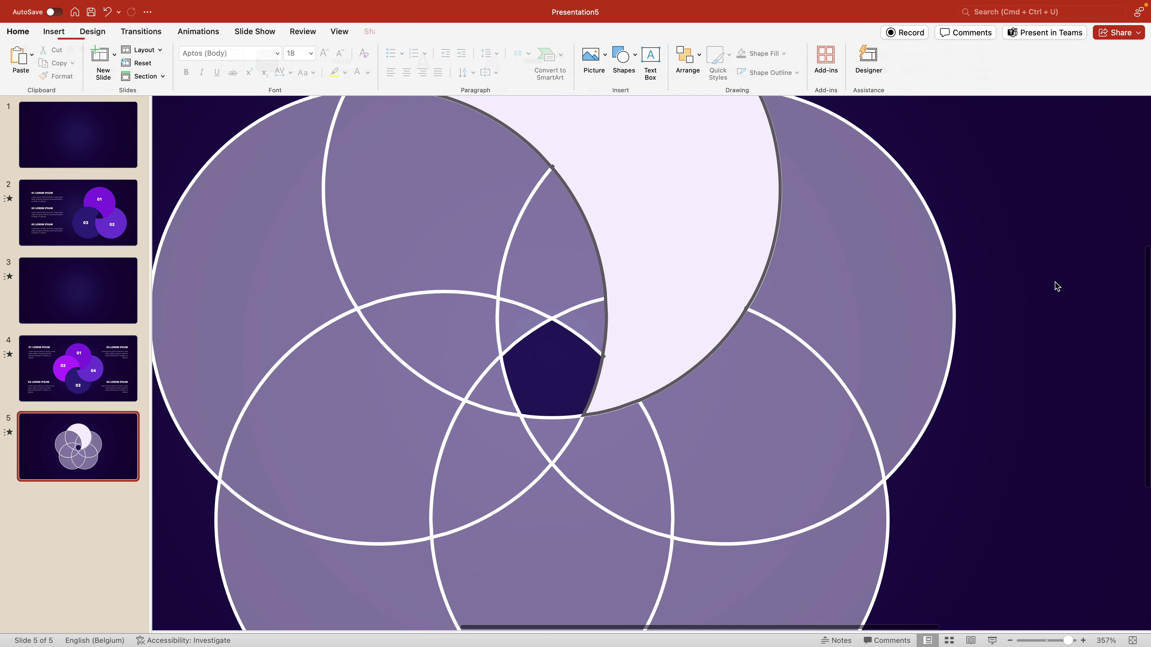
{"action": "scroll", "coordinate": [1053, 283], "scroll_direction": "down", "scroll_amount": 5}
Union the small central shapes with a large circle and another fragment
{"action": "left_click", "coordinate": [604, 400]}
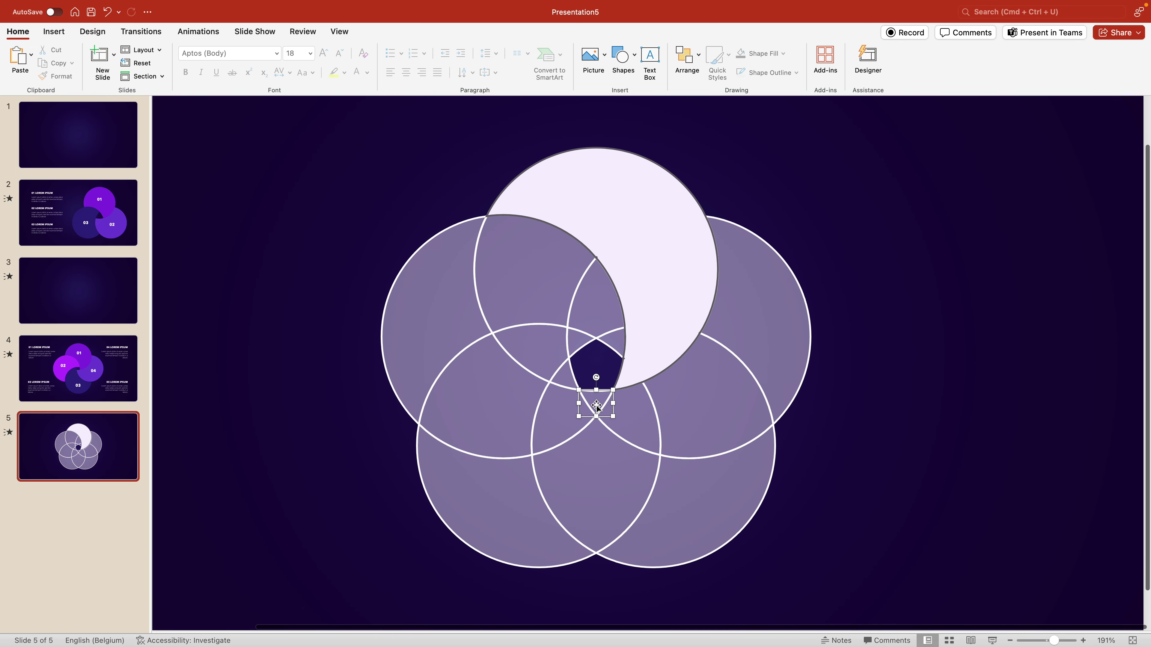
{"action": "left_click", "coordinate": [744, 335], "text": "shift"}
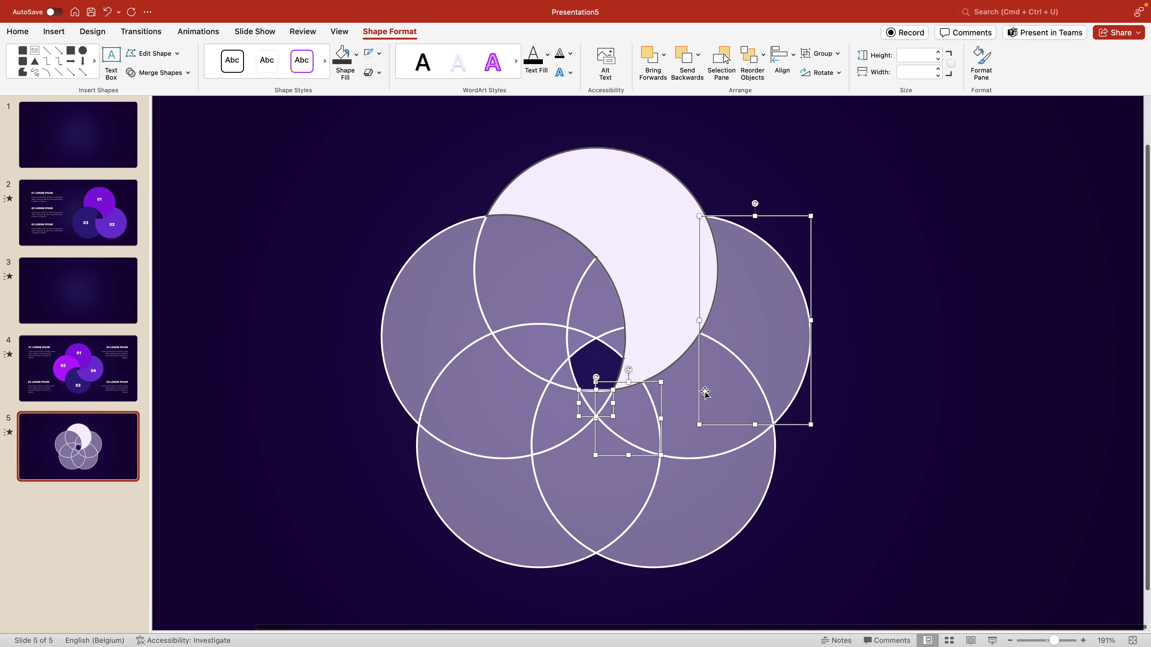
{"action": "left_click", "coordinate": [703, 391], "text": "shift"}
{"action": "left_click", "coordinate": [703, 393], "text": "shift"}
{"action": "left_click", "coordinate": [752, 296], "text": "shift"}
{"action": "left_click", "coordinate": [175, 75]}
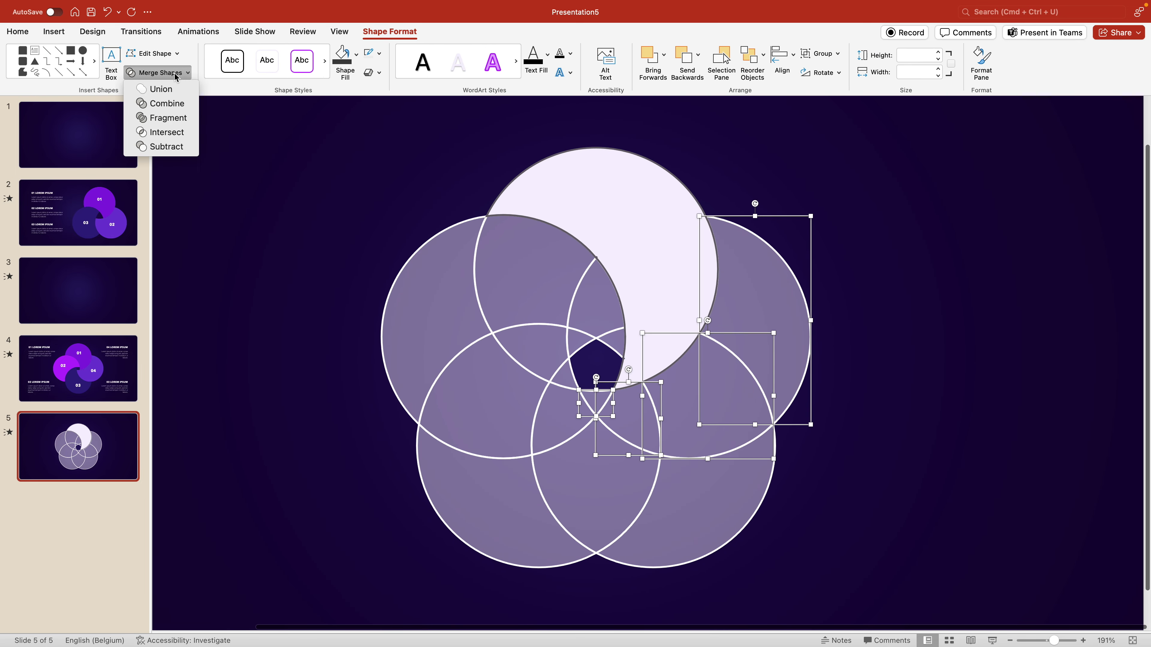
{"action": "left_click", "coordinate": [171, 91]}
{"action": "left_click", "coordinate": [939, 334]}
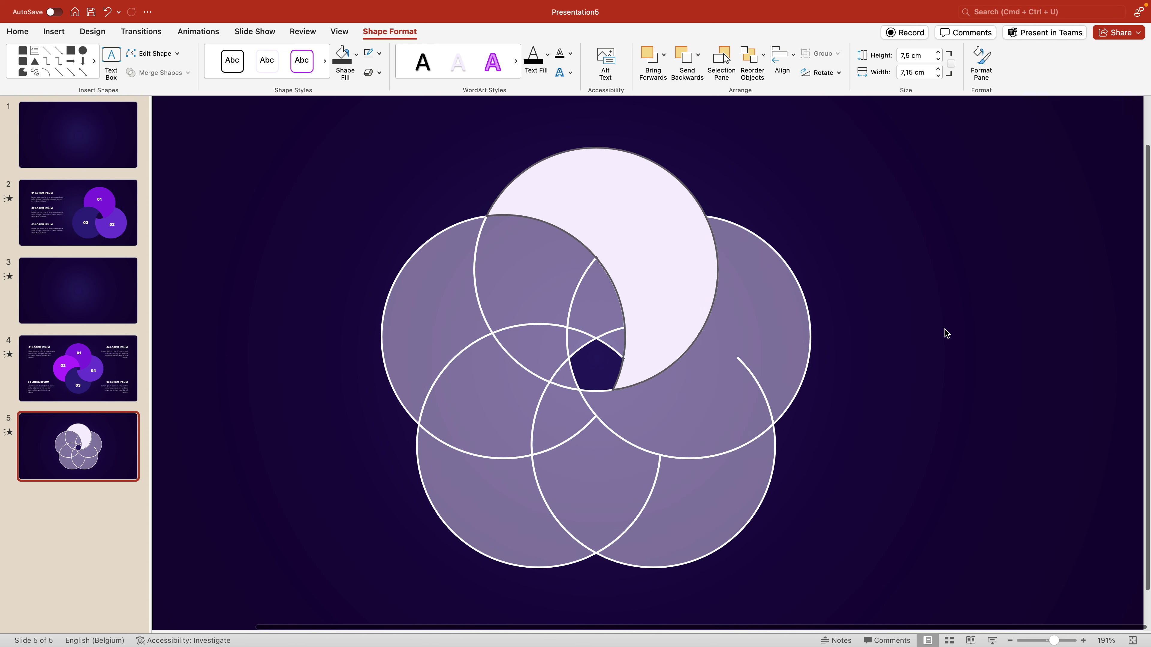
Draw an oval on the right circle's lower edge and union it into the right petal
{"action": "left_click", "coordinate": [622, 53]}
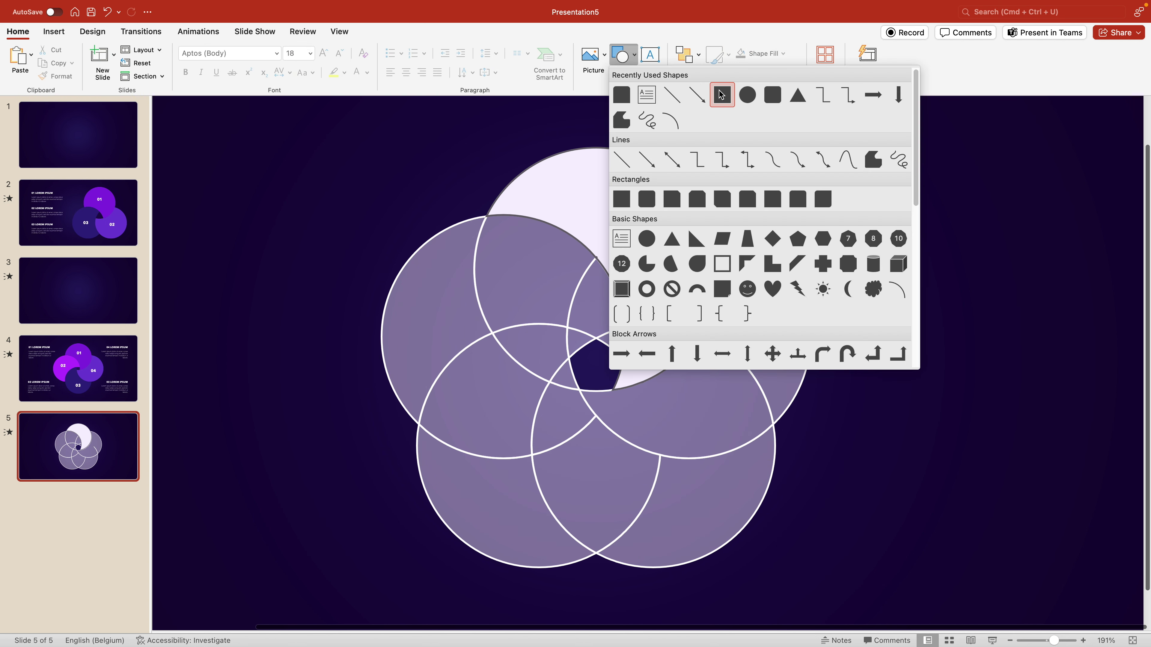
{"action": "left_click", "coordinate": [743, 94]}
{"action": "left_click_drag", "start_coordinate": [724, 352], "coordinate": [788, 431]}
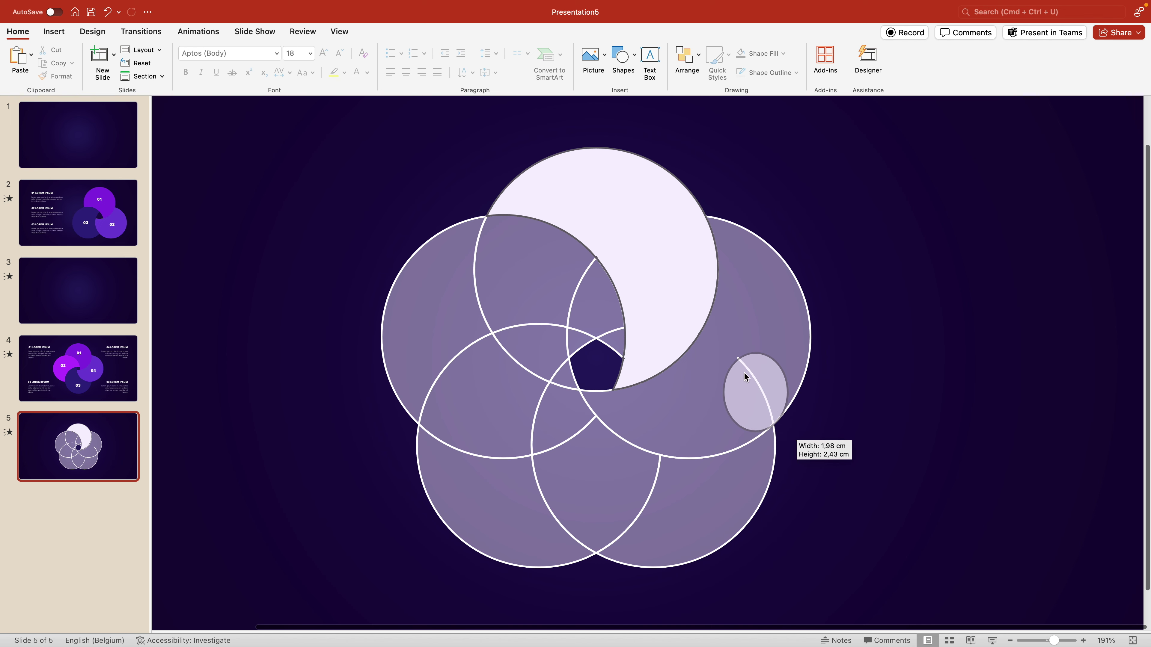
{"action": "left_click_drag", "start_coordinate": [723, 353], "coordinate": [716, 346]}
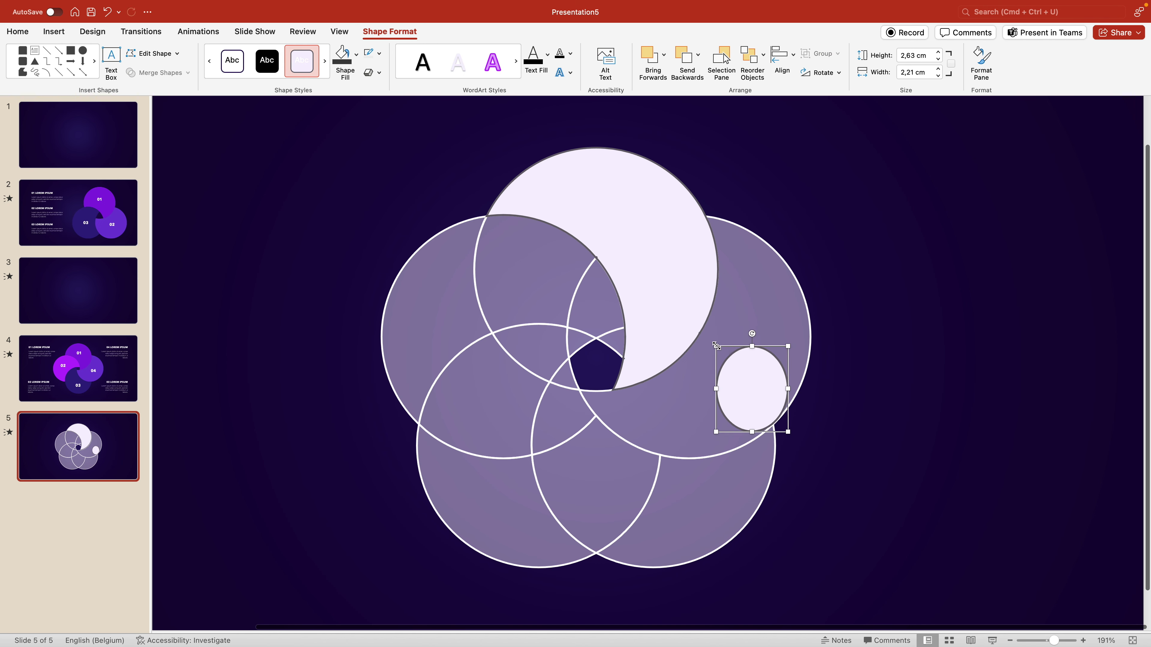
{"action": "left_click", "coordinate": [794, 293], "text": "shift"}
{"action": "left_click", "coordinate": [159, 72]}
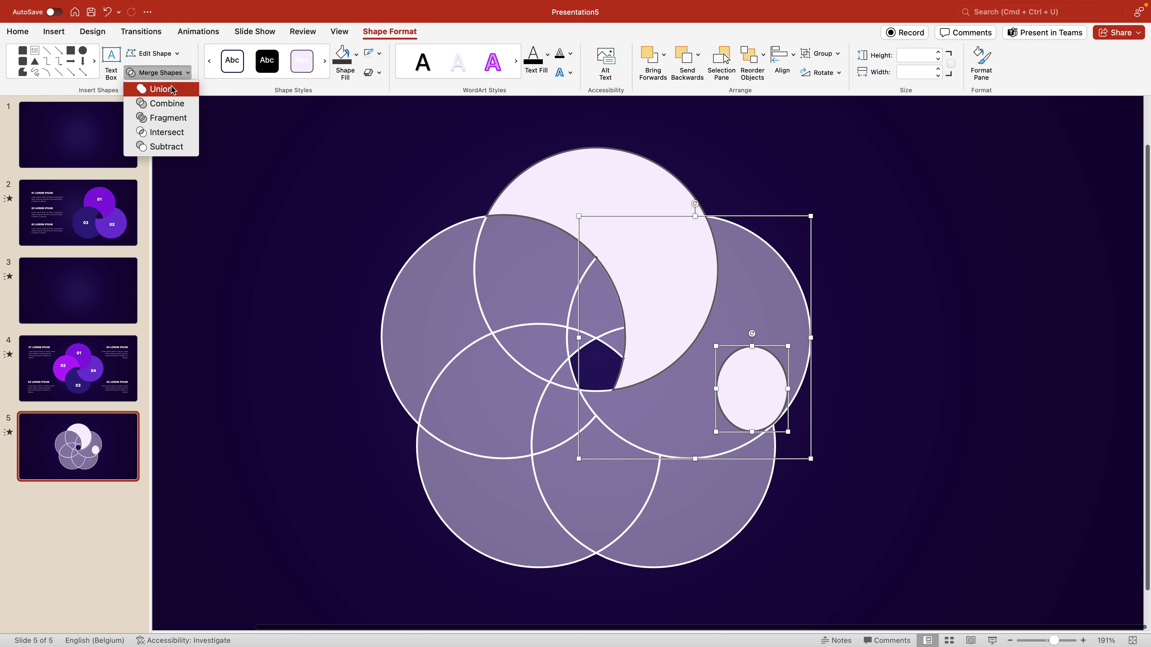
{"action": "left_click", "coordinate": [161, 88]}
{"action": "left_click", "coordinate": [878, 273]}
Union four fragments of the lower circles into one shape
{"action": "left_click", "coordinate": [563, 374]}
{"action": "left_click", "coordinate": [559, 432], "text": "shift"}
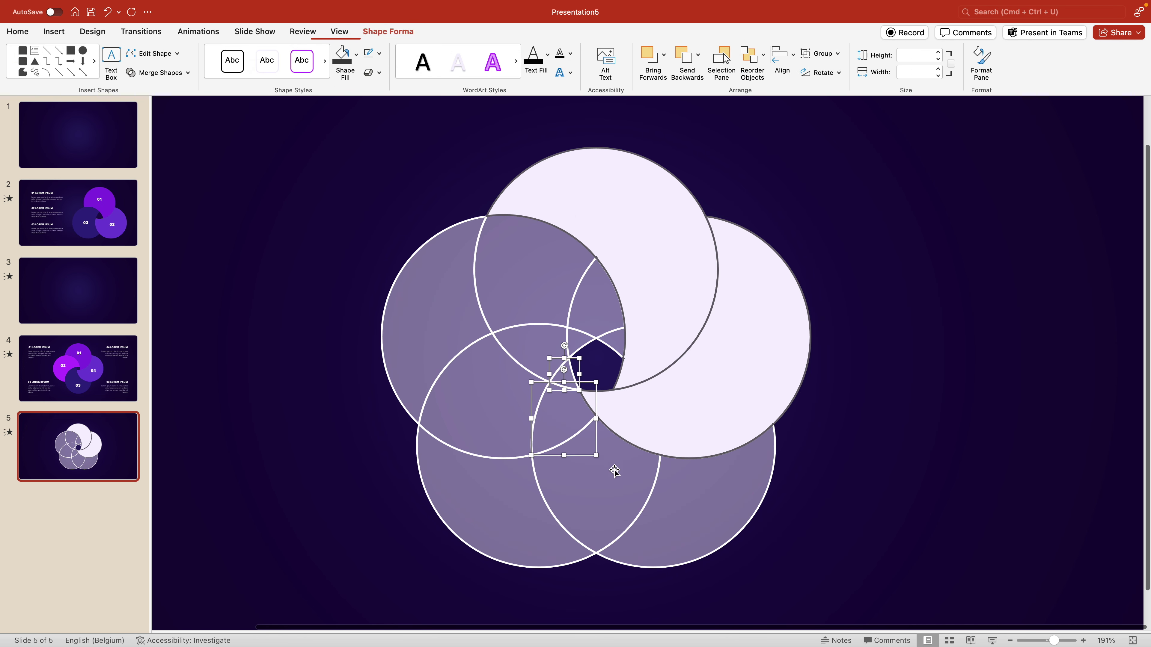
{"action": "left_click", "coordinate": [630, 535], "text": "shift"}
{"action": "left_click", "coordinate": [714, 501], "text": "shift"}
{"action": "left_click", "coordinate": [158, 72]}
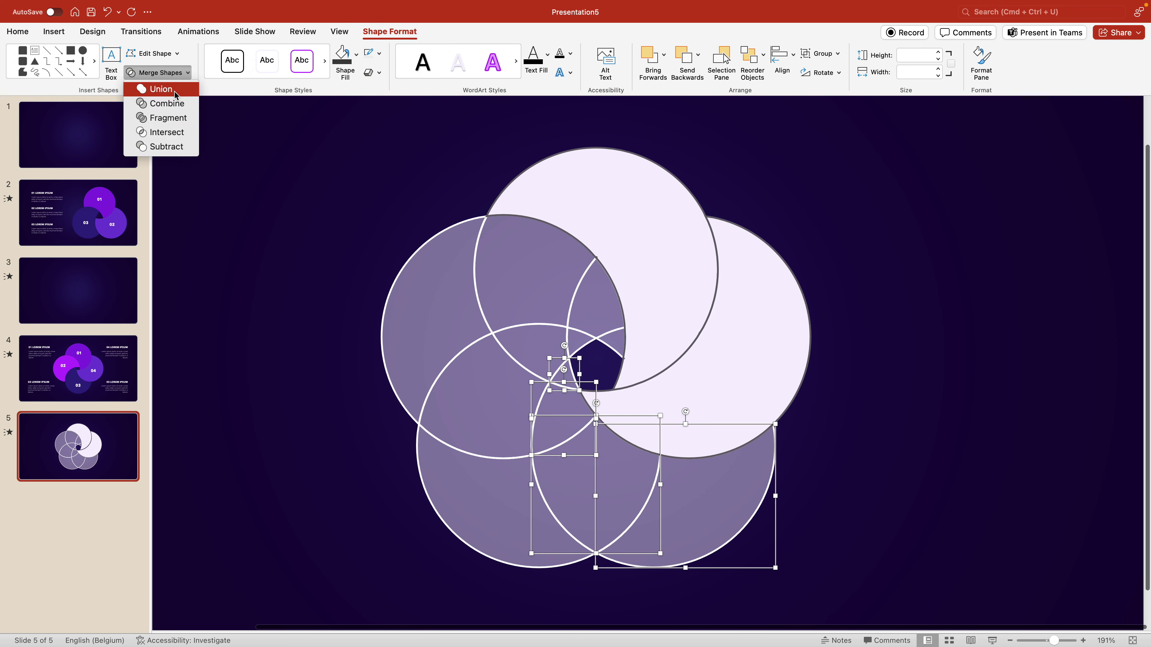
{"action": "left_click", "coordinate": [161, 87]}
Union a small fragment, the left lens and the lower crescent into one shape
{"action": "left_click", "coordinate": [518, 340], "text": "shift"}
{"action": "left_click", "coordinate": [472, 415], "text": "shift"}
{"action": "left_click", "coordinate": [508, 537], "text": "shift"}
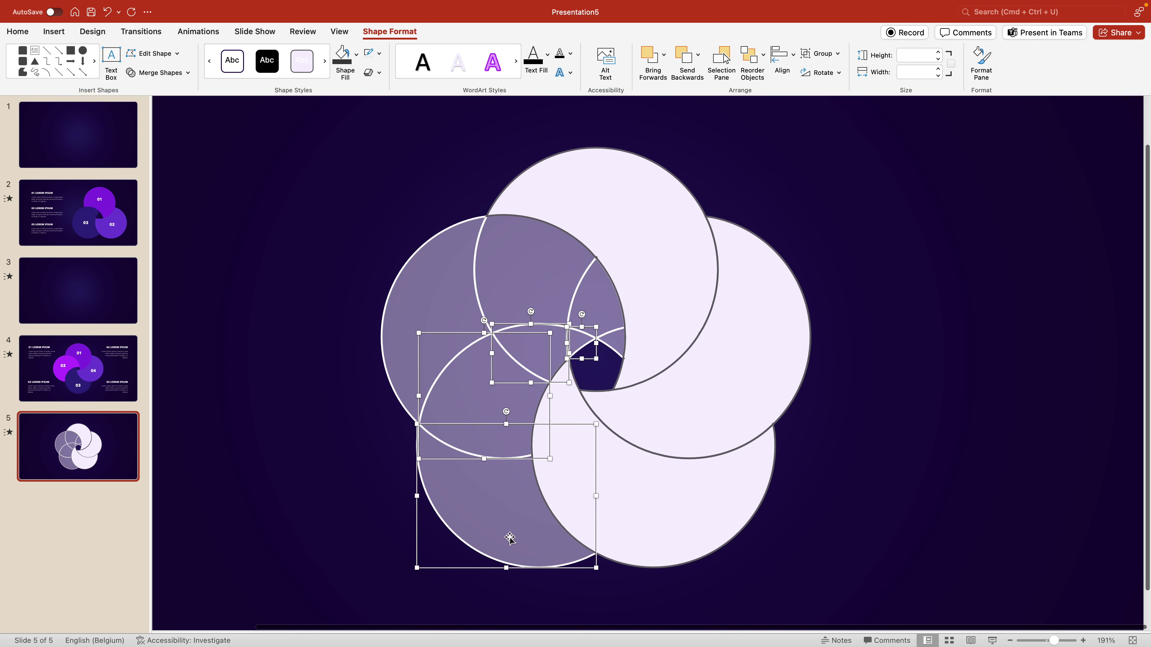
{"action": "left_click", "coordinate": [166, 72]}
{"action": "left_click", "coordinate": [162, 87]}
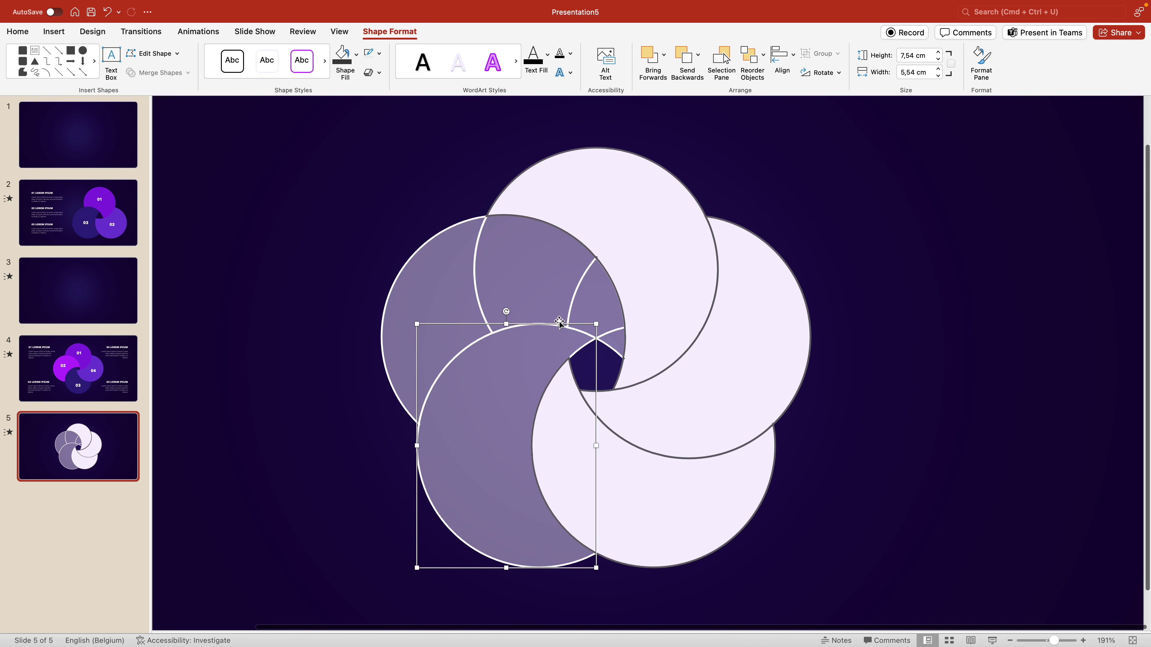
Union the last four upper-left fragments and give the purple crescent the light fill
{"action": "left_click", "coordinate": [614, 342]}
{"action": "left_click", "coordinate": [596, 288], "text": "shift"}
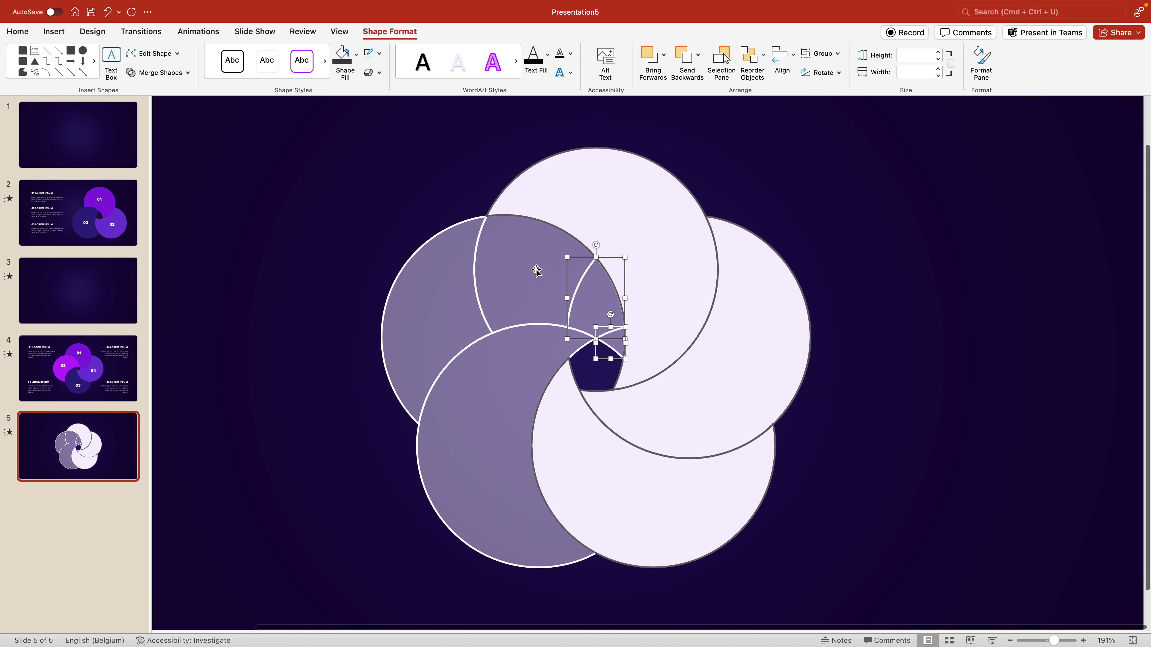
{"action": "left_click", "coordinate": [535, 271], "text": "shift"}
{"action": "left_click", "coordinate": [449, 276], "text": "shift"}
{"action": "left_click", "coordinate": [158, 73]}
{"action": "left_click", "coordinate": [162, 89]}
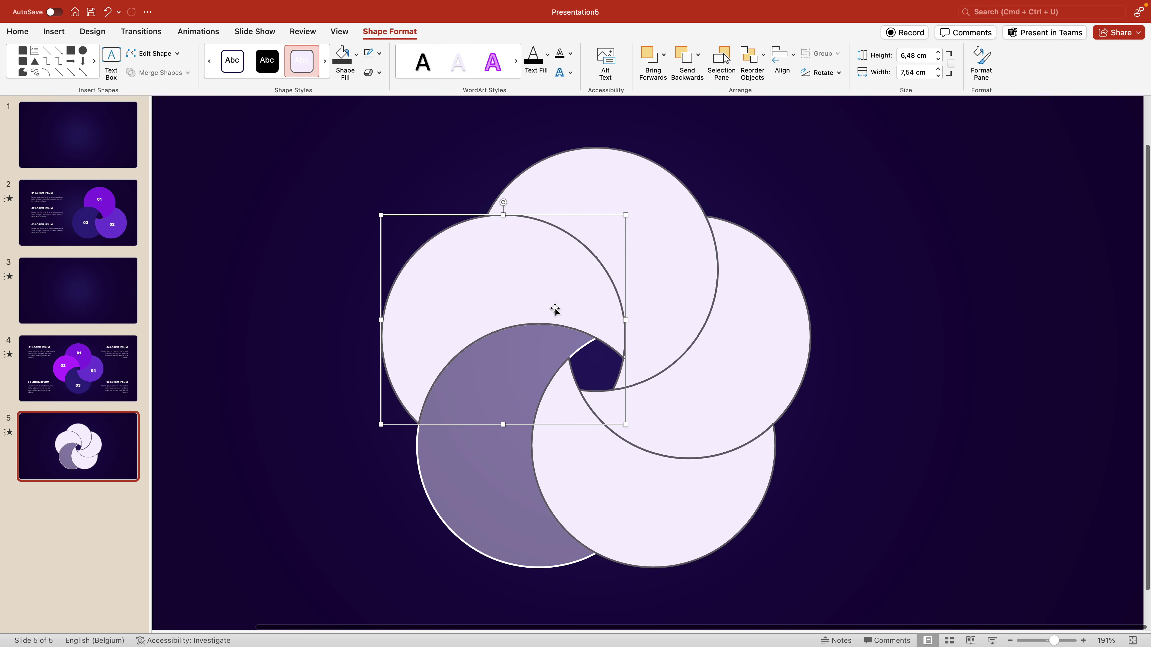
{"action": "left_click", "coordinate": [512, 381]}
{"action": "left_click", "coordinate": [1020, 334]}
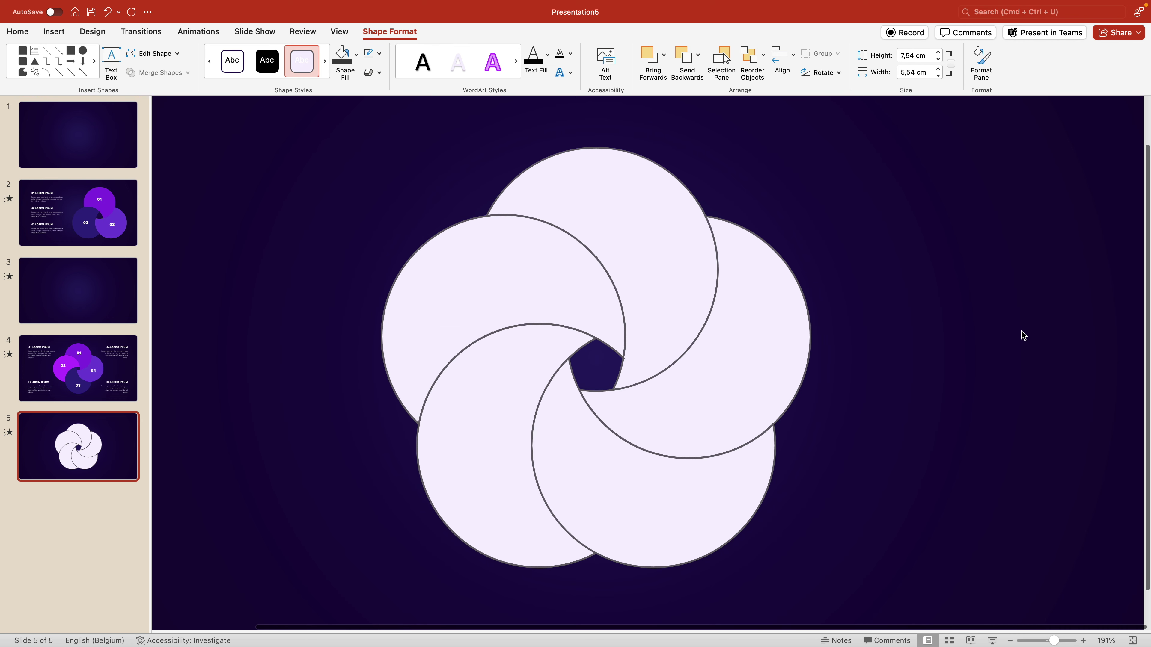
Copy the 02 shape's purple glow format from slide 4 onto slide 5's petals
{"action": "scroll", "coordinate": [1022, 335], "scroll_direction": "down", "scroll_amount": 5}
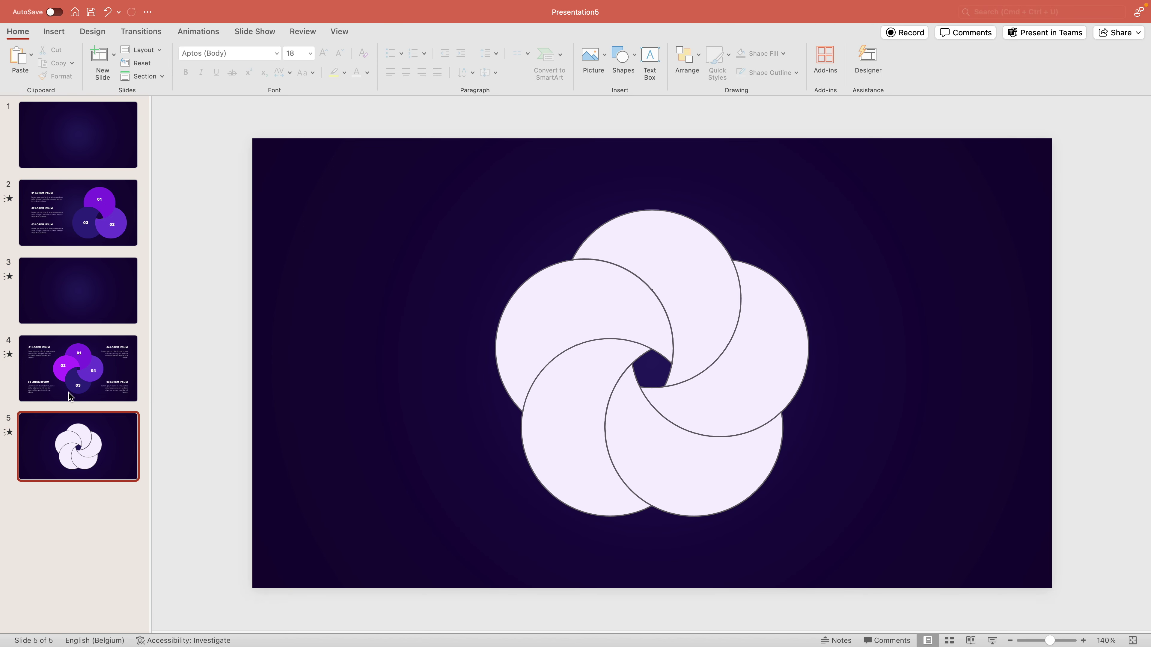
{"action": "left_click", "coordinate": [98, 356]}
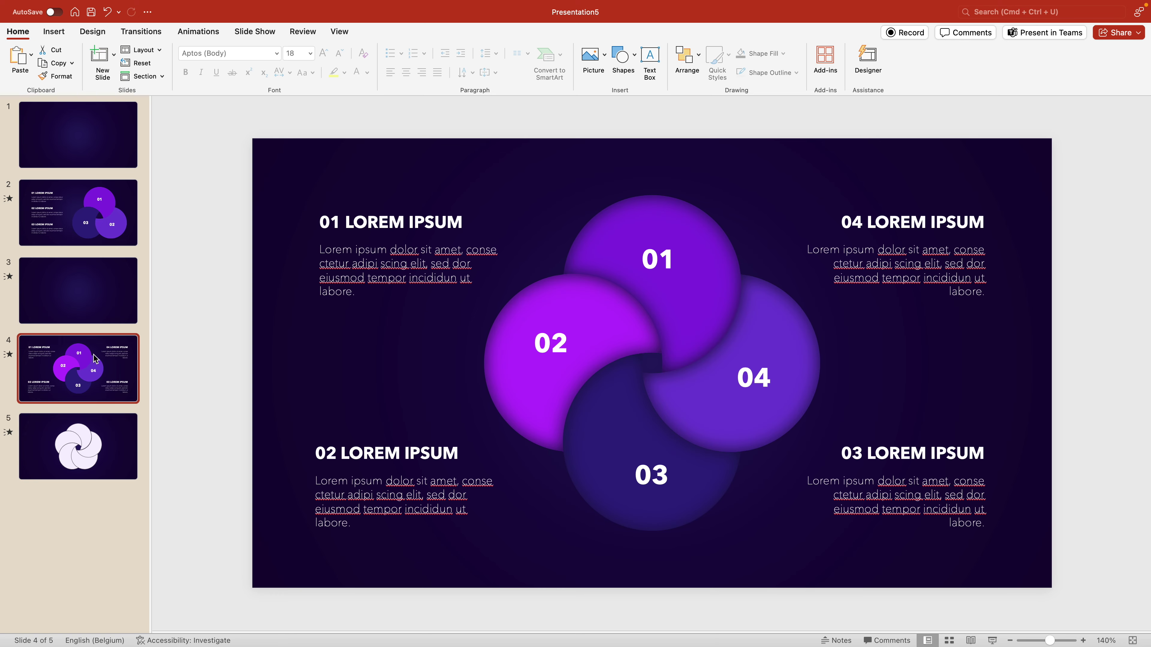
{"action": "left_click", "coordinate": [546, 285]}
{"action": "left_click", "coordinate": [545, 283]}
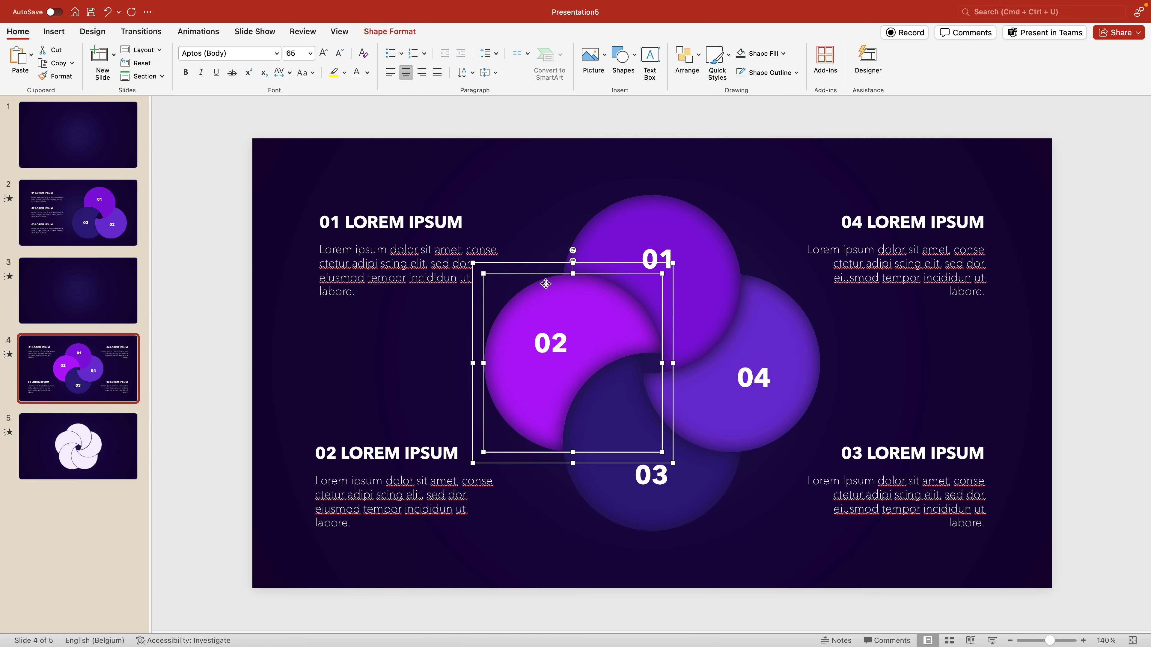
{"action": "left_click", "coordinate": [66, 447]}
{"action": "left_click_drag", "start_coordinate": [345, 198], "coordinate": [912, 575]}
{"action": "key", "text": "super+z"}
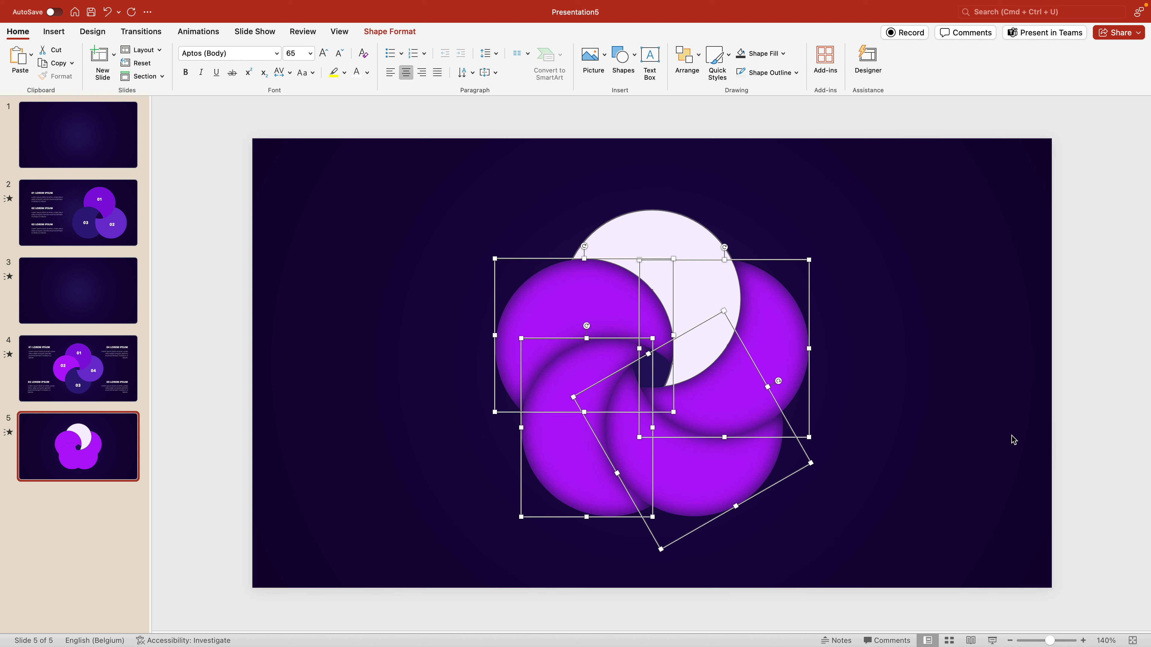
Apply the purple glow style to the white top petal
{"action": "left_click", "coordinate": [978, 432]}
{"action": "left_click", "coordinate": [663, 222]}
{"action": "key", "text": "super+z"}
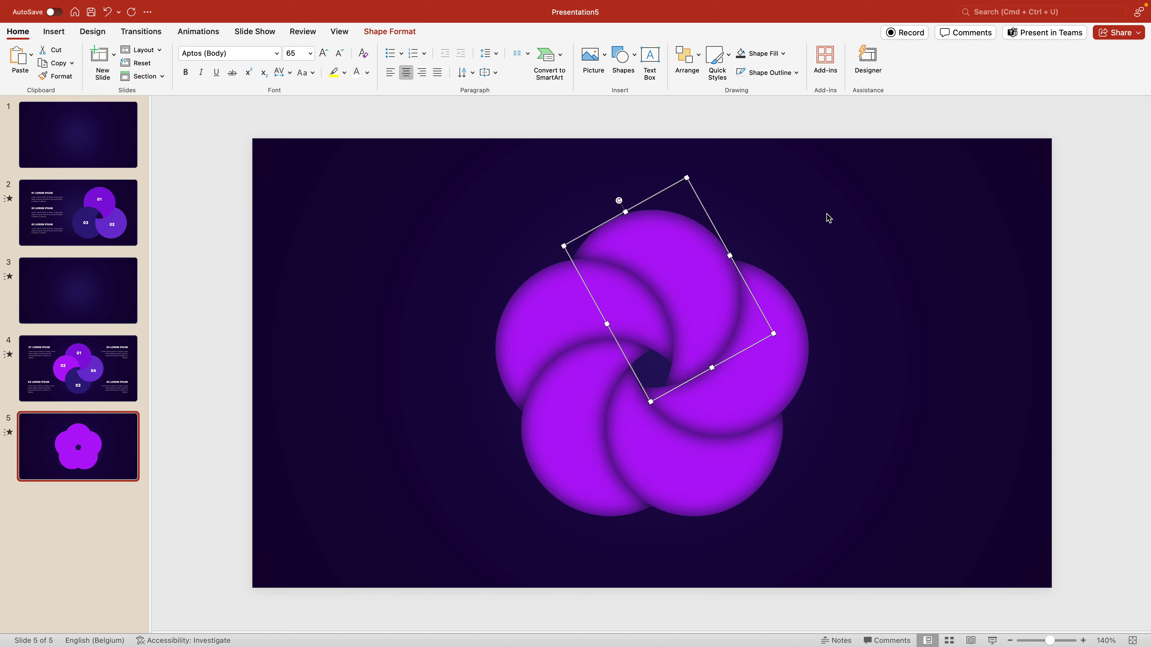
{"action": "left_click", "coordinate": [827, 218]}
Fill the right petal with a darker purple via the Format Shape pane
{"action": "left_click", "coordinate": [808, 347]}
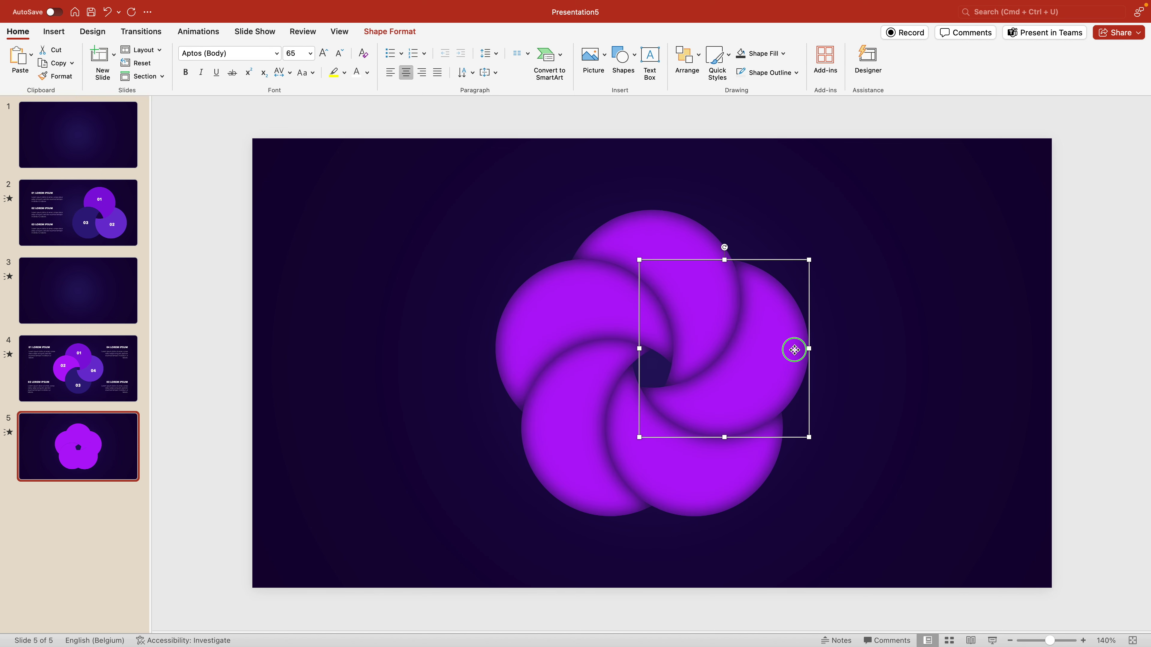
{"action": "right_click", "coordinate": [794, 350]}
{"action": "left_click", "coordinate": [881, 536]}
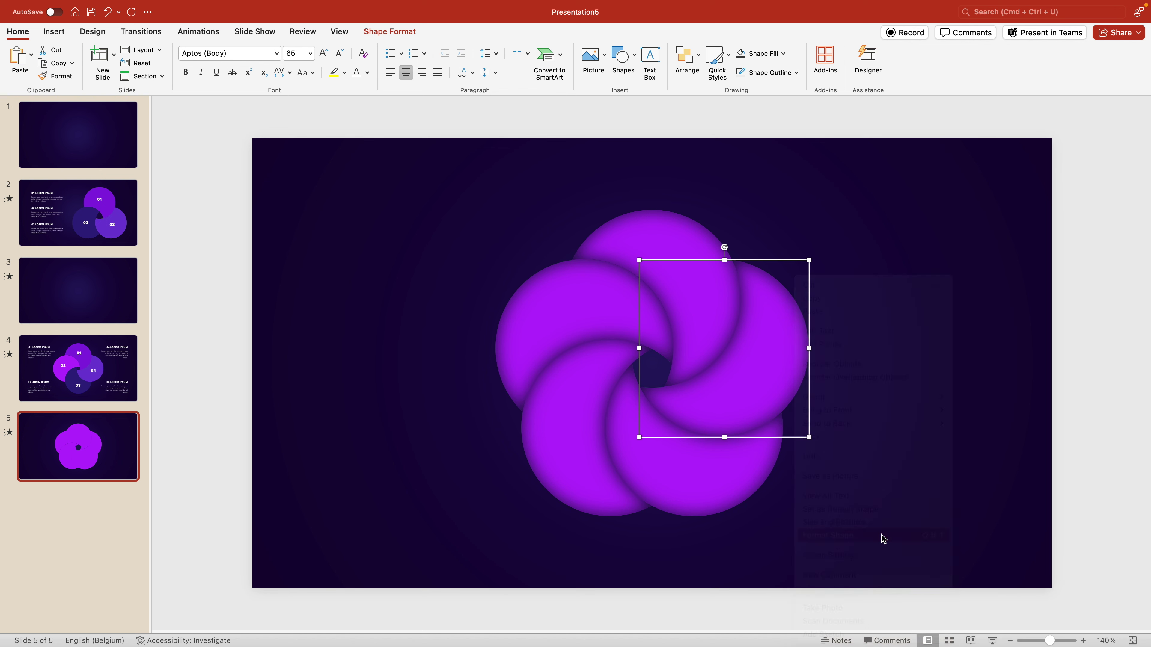
{"action": "left_click", "coordinate": [1128, 271]}
{"action": "left_click", "coordinate": [1112, 308]}
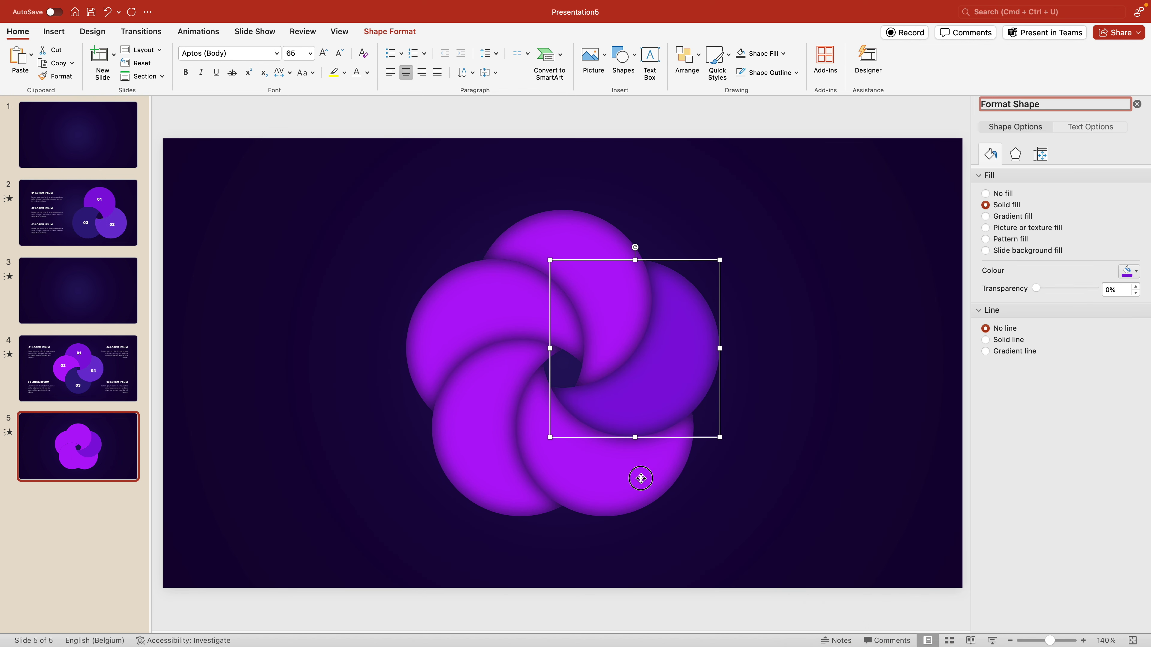
Give the bottom and lower-left petals darker purple fills
{"action": "left_click", "coordinate": [637, 478]}
{"action": "left_click", "coordinate": [1137, 272]}
{"action": "left_click", "coordinate": [1117, 308]}
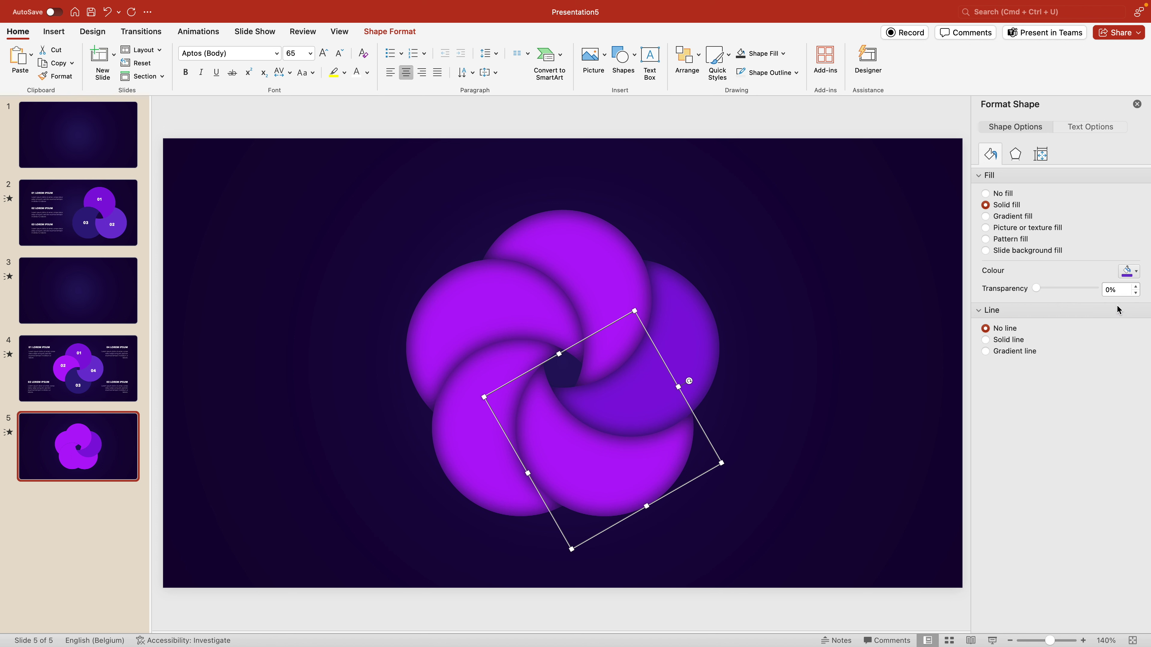
{"action": "left_click", "coordinate": [480, 485]}
{"action": "left_click", "coordinate": [1126, 273]}
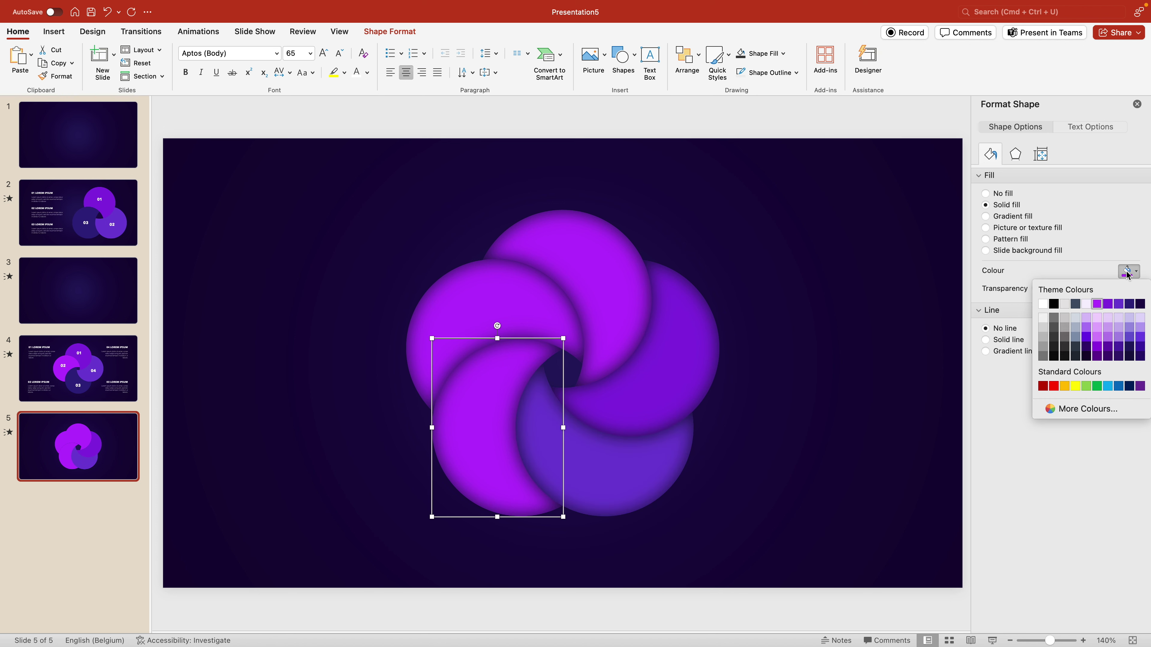
{"action": "left_click", "coordinate": [1127, 306]}
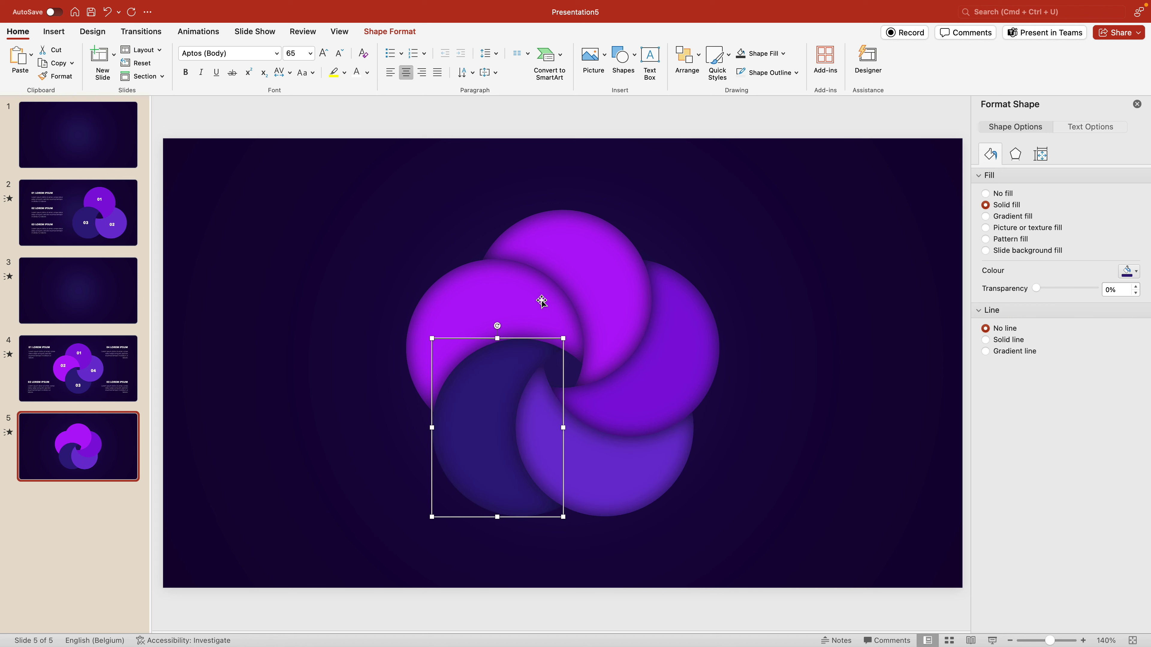
Recolour the upper-left petal, trying several shades before settling on a dark purple
{"action": "left_click", "coordinate": [503, 299]}
{"action": "left_click", "coordinate": [1128, 273]}
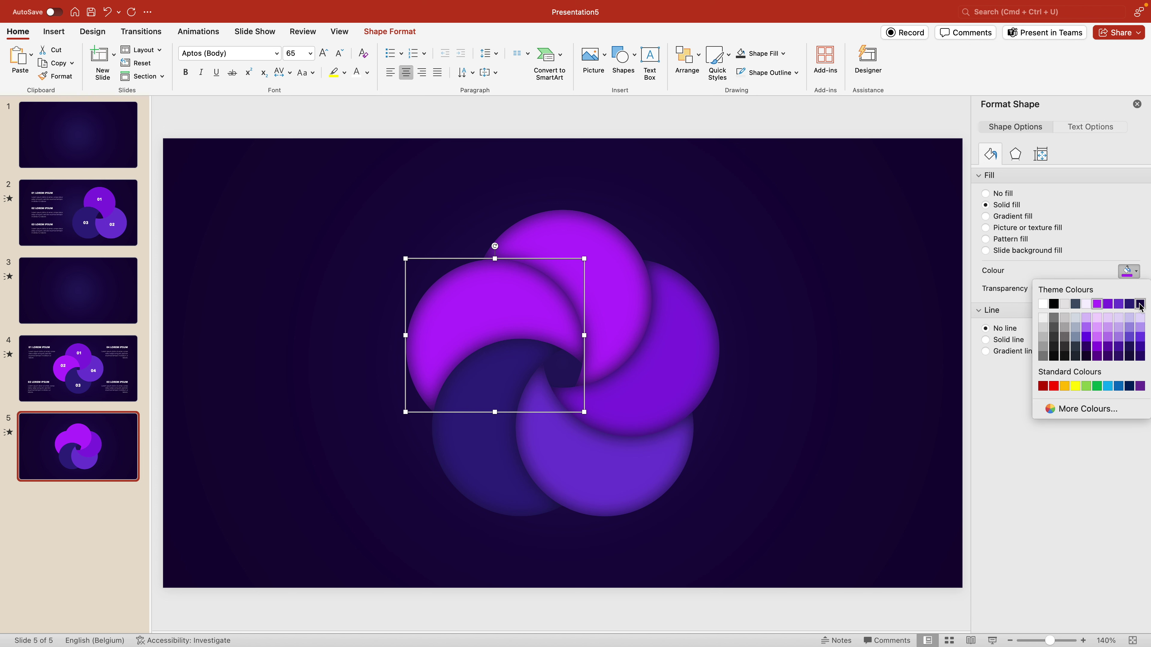
{"action": "left_click", "coordinate": [1140, 307]}
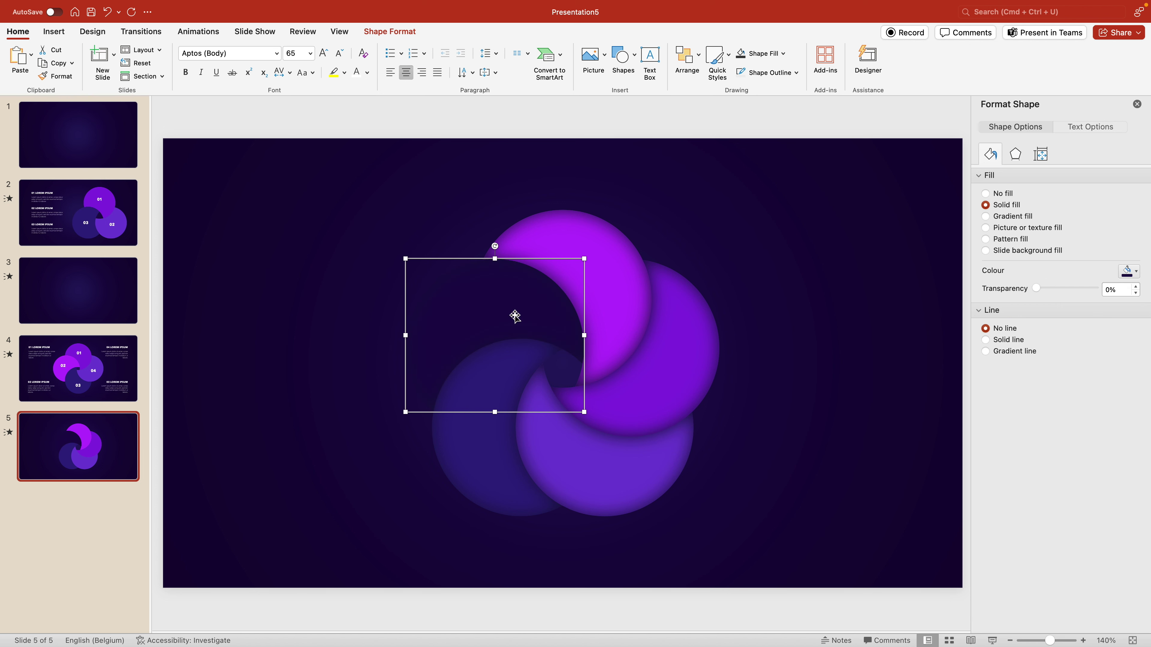
{"action": "left_click", "coordinate": [1130, 278]}
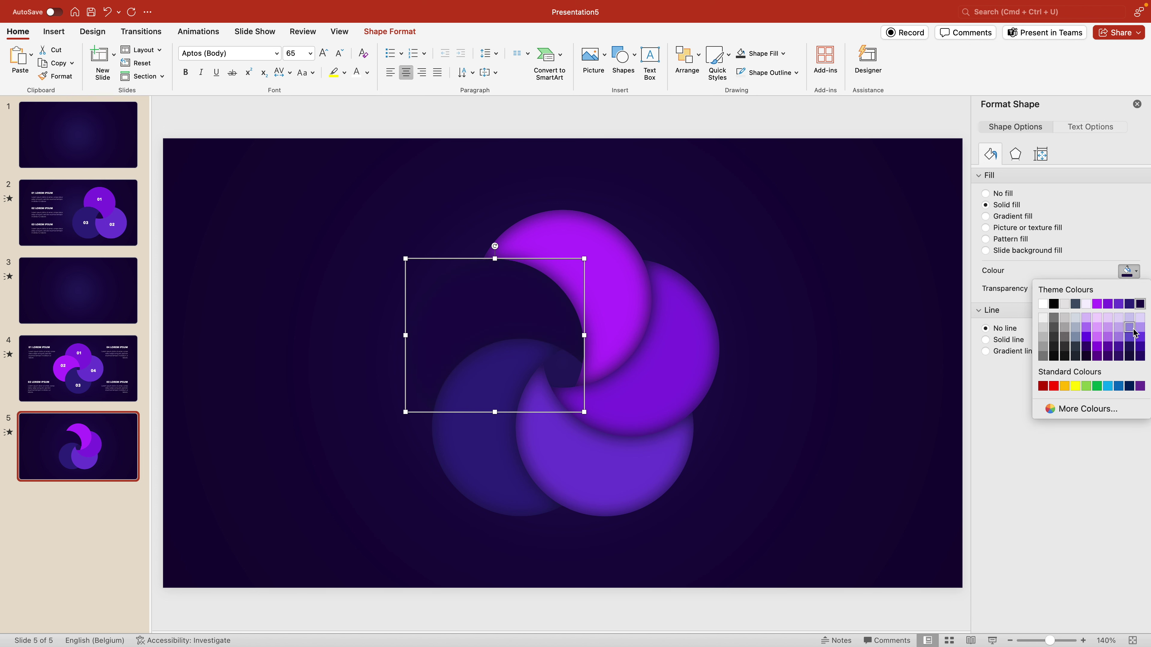
{"action": "left_click", "coordinate": [1128, 347]}
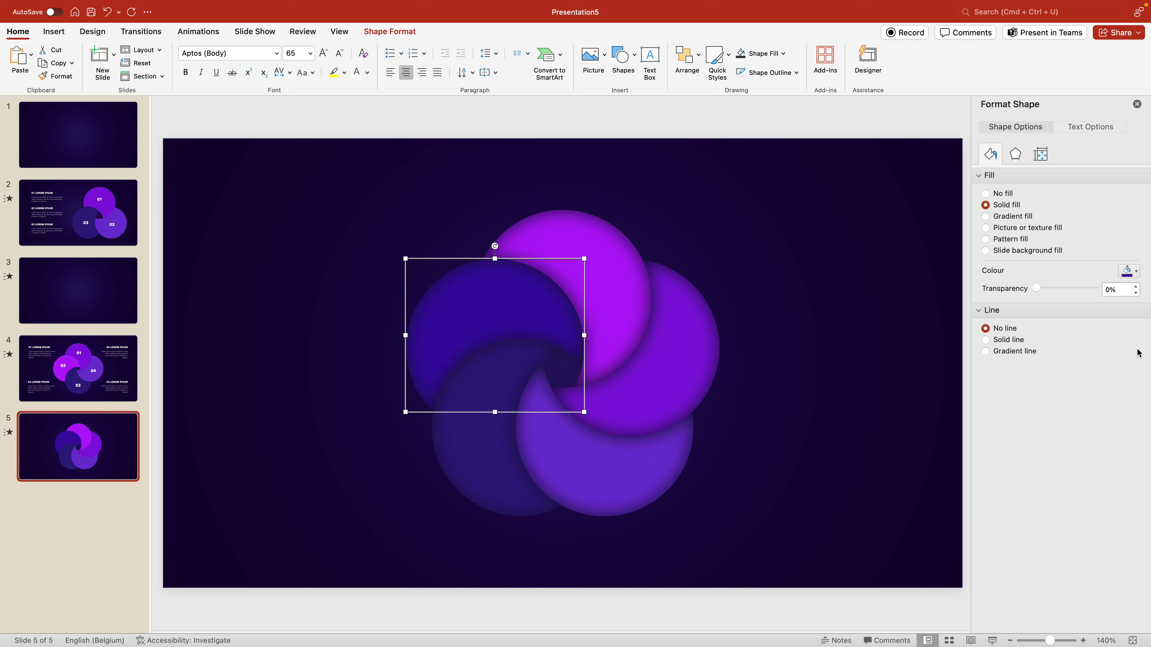
{"action": "left_click", "coordinate": [1132, 274]}
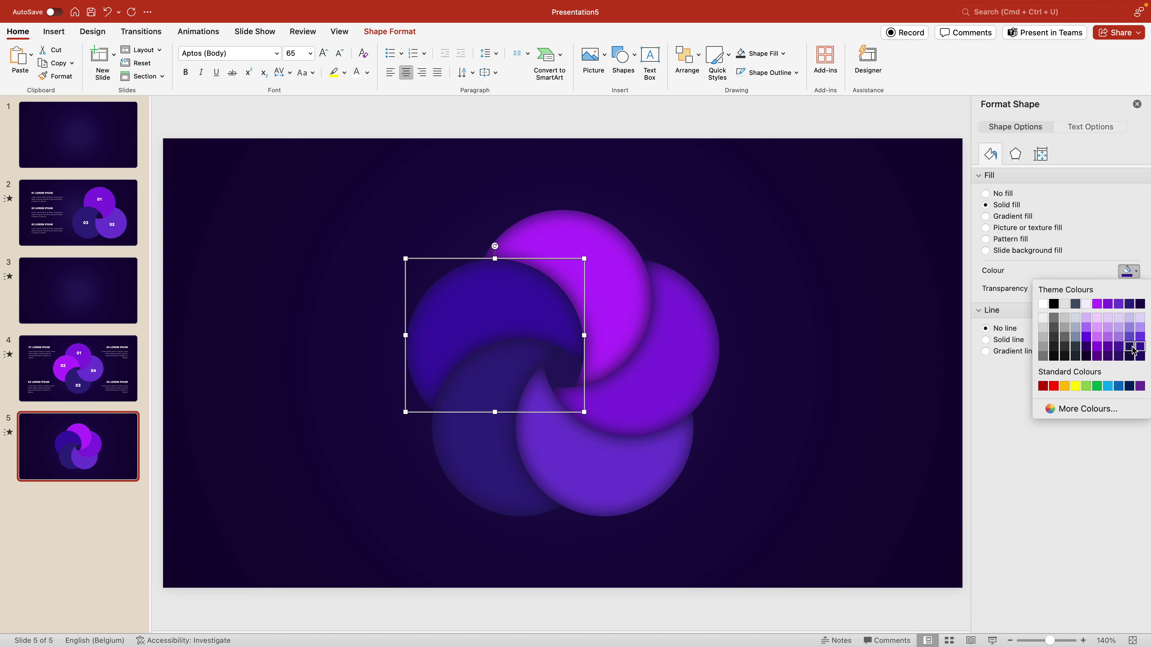
{"action": "left_click", "coordinate": [1131, 348]}
{"action": "left_click", "coordinate": [1133, 275]}
{"action": "left_click", "coordinate": [1140, 347]}
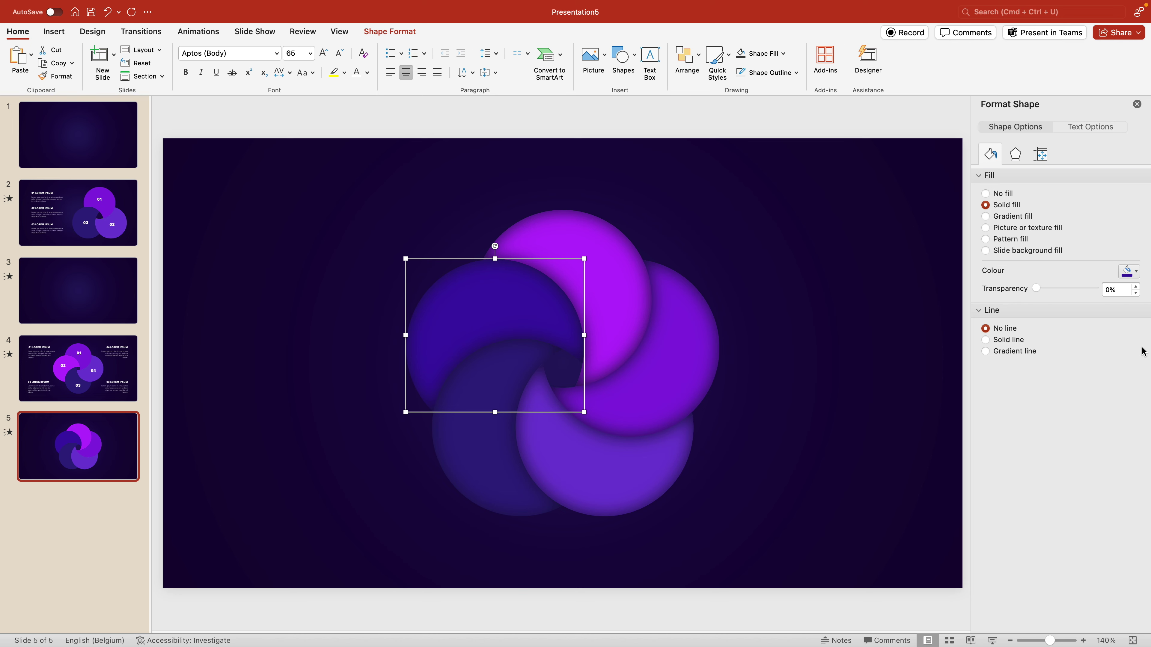
{"action": "left_click", "coordinate": [766, 267]}
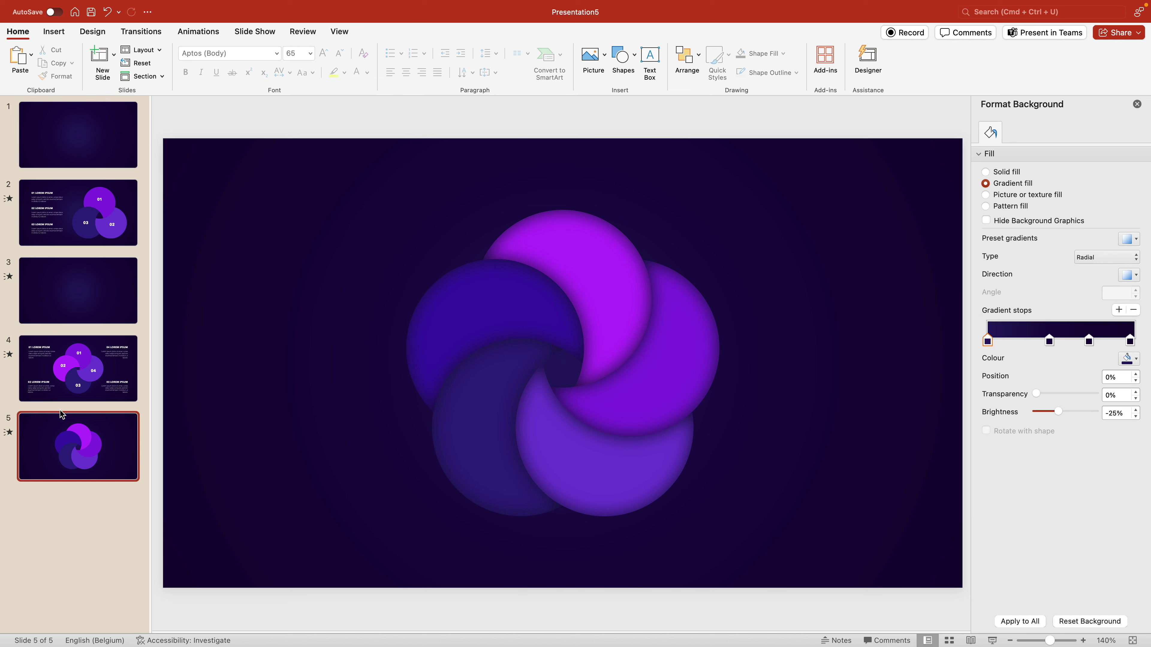
Copy the 01 number label from slide 4 onto slide 5's upper-left petal
{"action": "left_click", "coordinate": [67, 362]}
{"action": "left_click", "coordinate": [582, 247]}
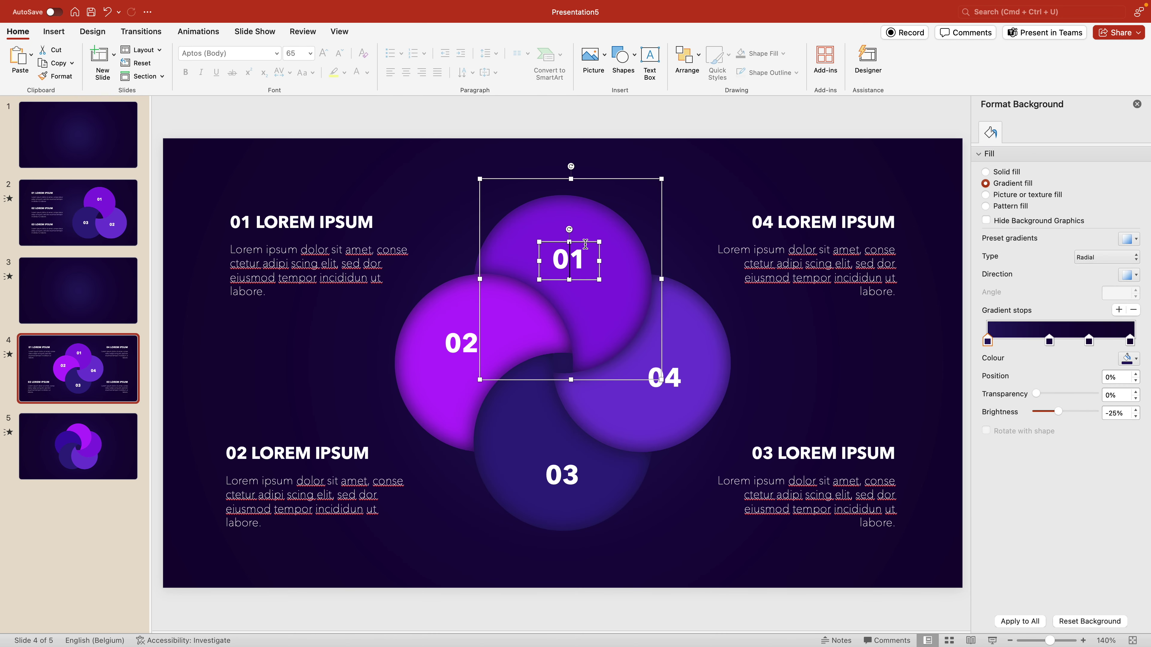
{"action": "left_click", "coordinate": [82, 425]}
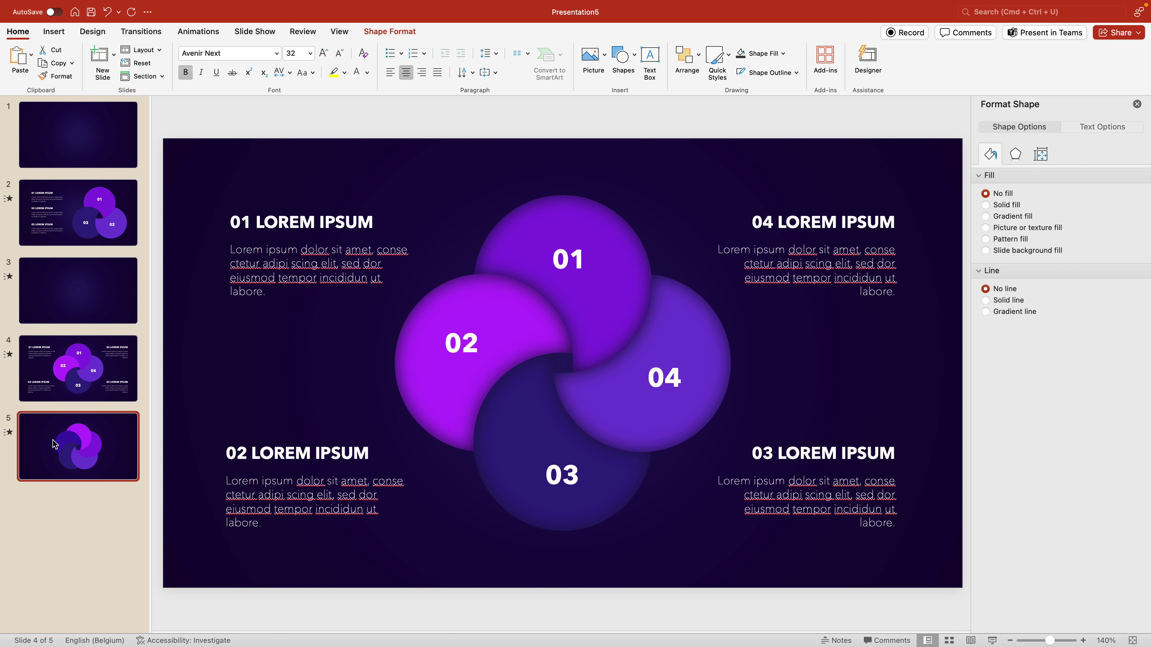
{"action": "key", "text": "cmd+v"}
{"action": "left_click_drag", "start_coordinate": [585, 281], "coordinate": [497, 329]}
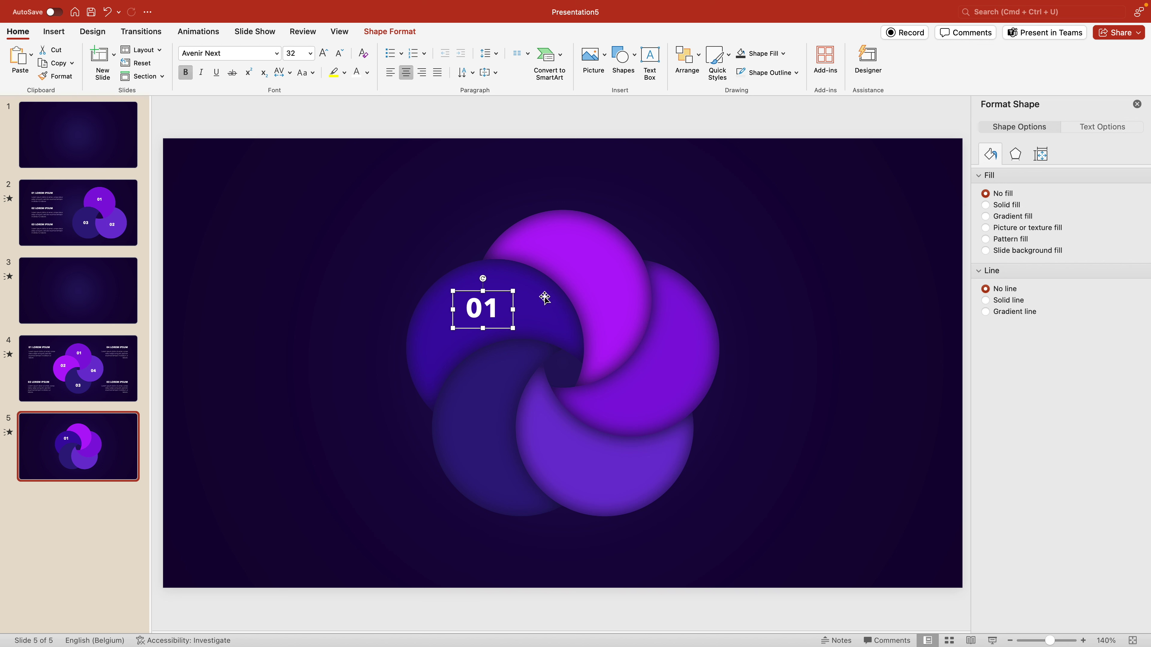
Shrink the 01 label to 28 pt and place a copy on another petal
{"action": "left_click", "coordinate": [343, 58]}
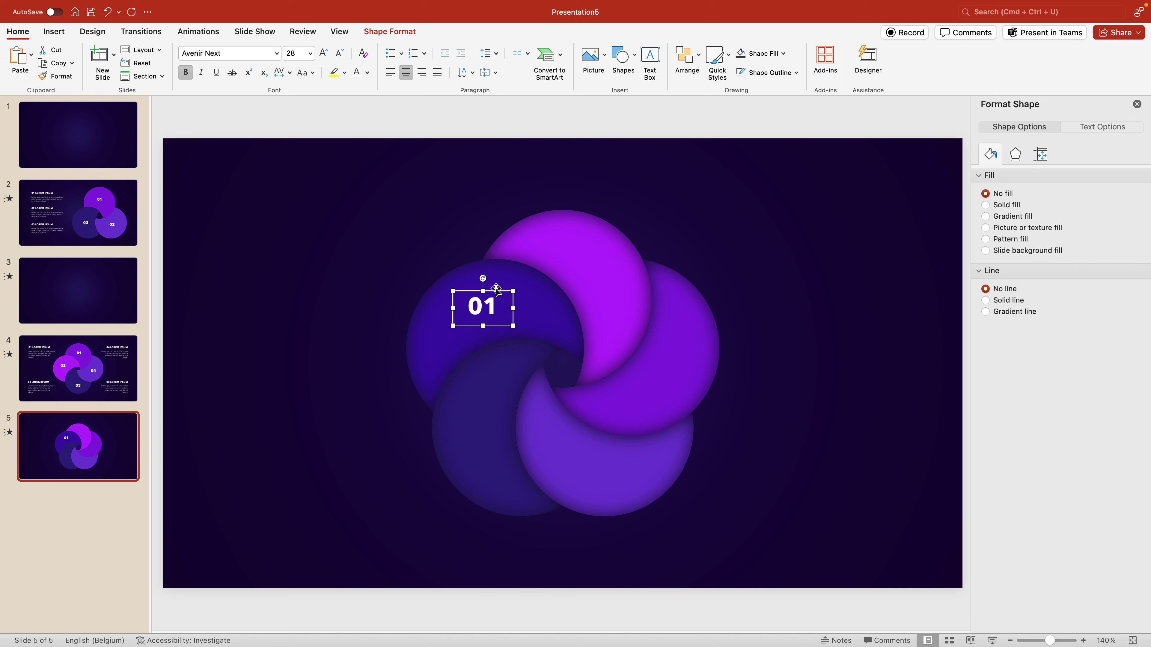
{"action": "left_click_drag", "start_coordinate": [494, 294], "coordinate": [485, 433]}
{"action": "key", "text": "super+z"}
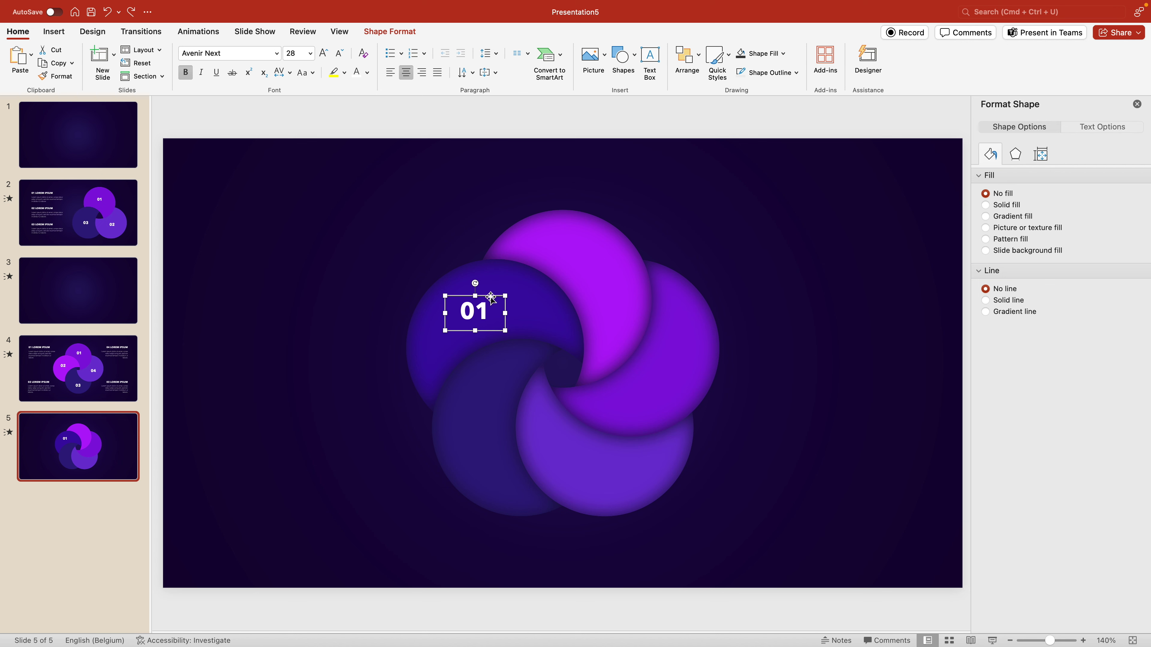
{"action": "left_click_drag", "start_coordinate": [490, 298], "coordinate": [605, 253]}
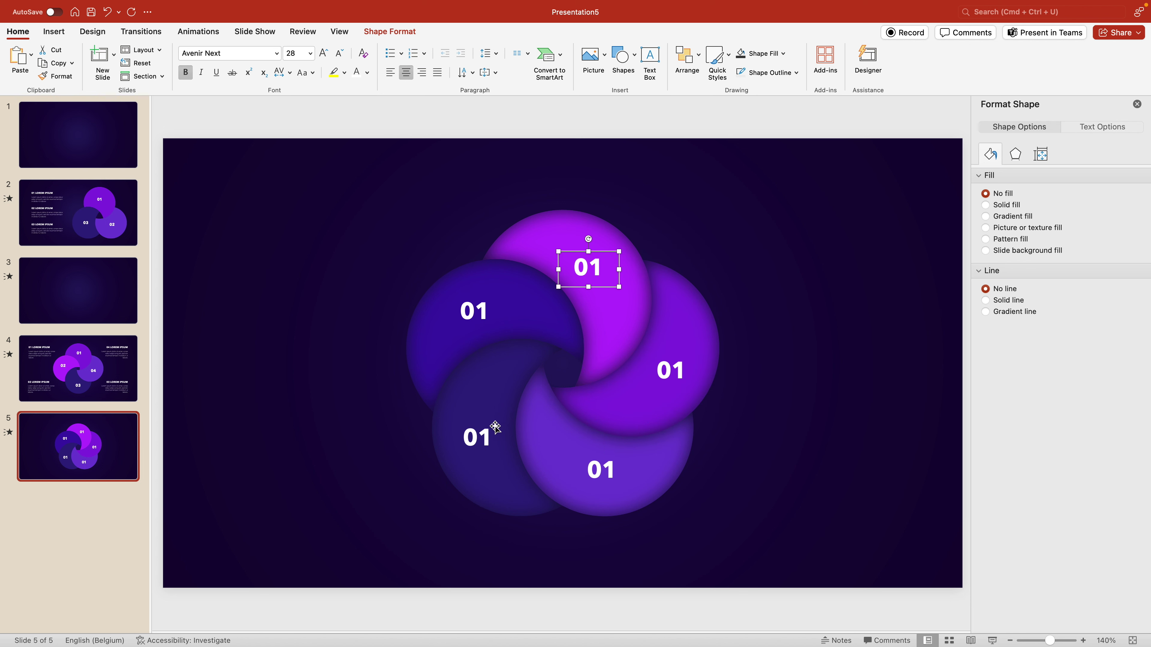
Renumber the lower-left and bottom petal labels to 02 and 03
{"action": "left_click", "coordinate": [488, 435]}
{"action": "key", "text": "BackSpace"}
{"action": "type", "text": "2"}
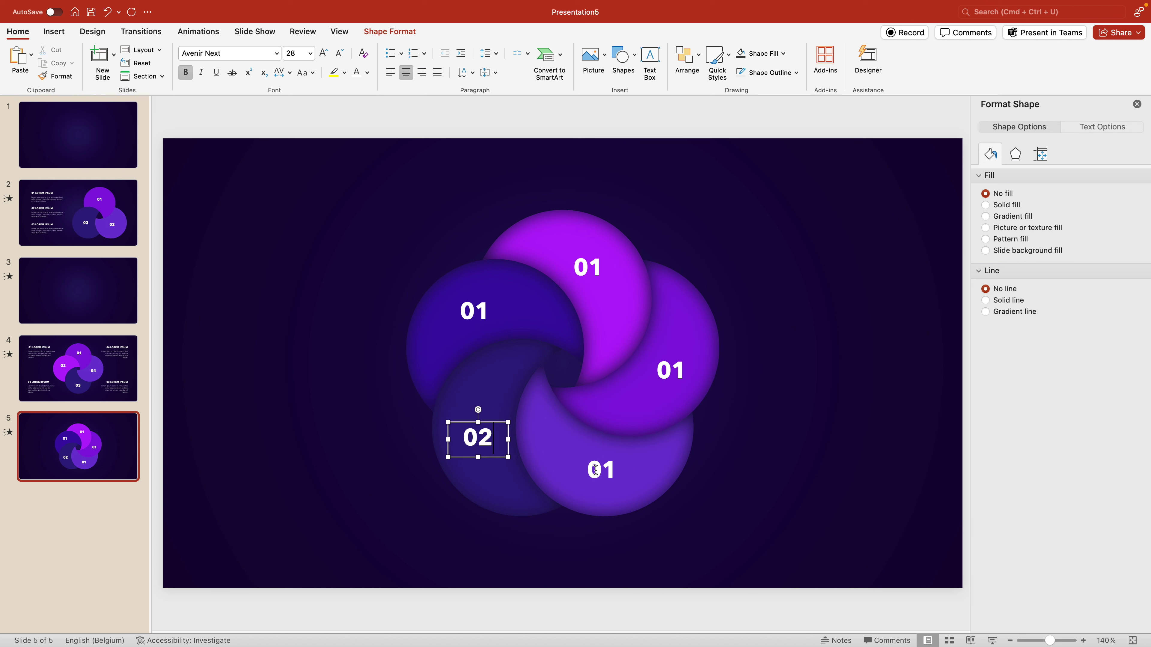
{"action": "left_click", "coordinate": [595, 470]}
{"action": "key", "text": "BackSpace"}
{"action": "type", "text": "3"}
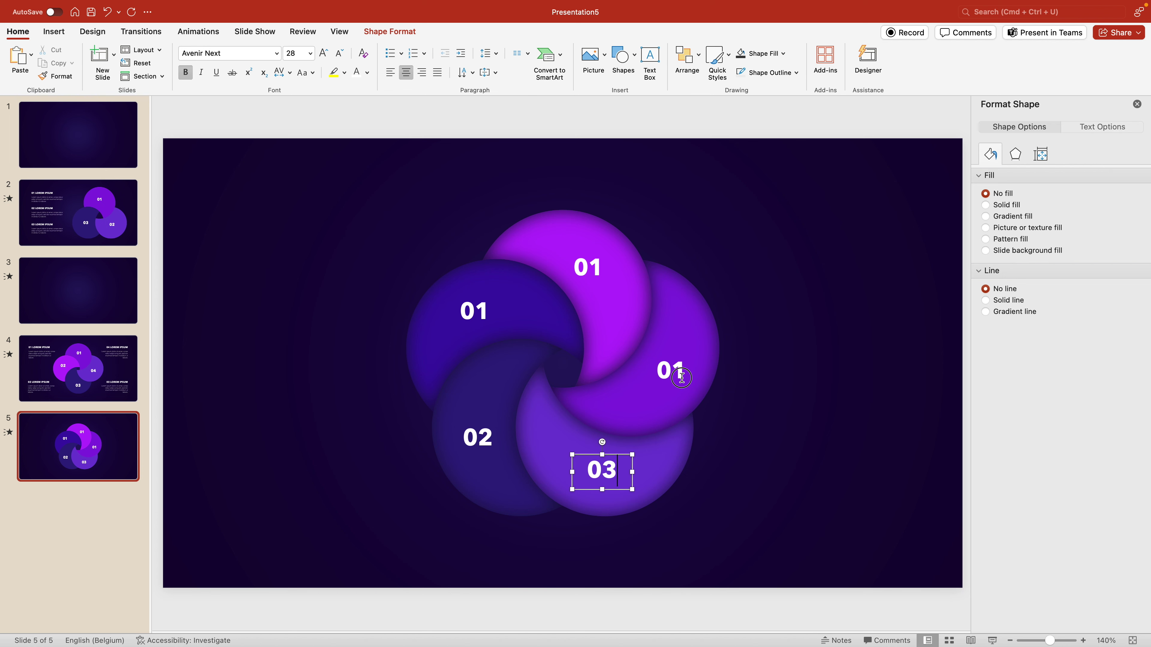
Renumber the right and top petal labels to 04 and 05, then return to slide 4
{"action": "left_click", "coordinate": [681, 377]}
{"action": "key", "text": "BackSpace"}
{"action": "type", "text": "4"}
{"action": "left_click", "coordinate": [599, 267]}
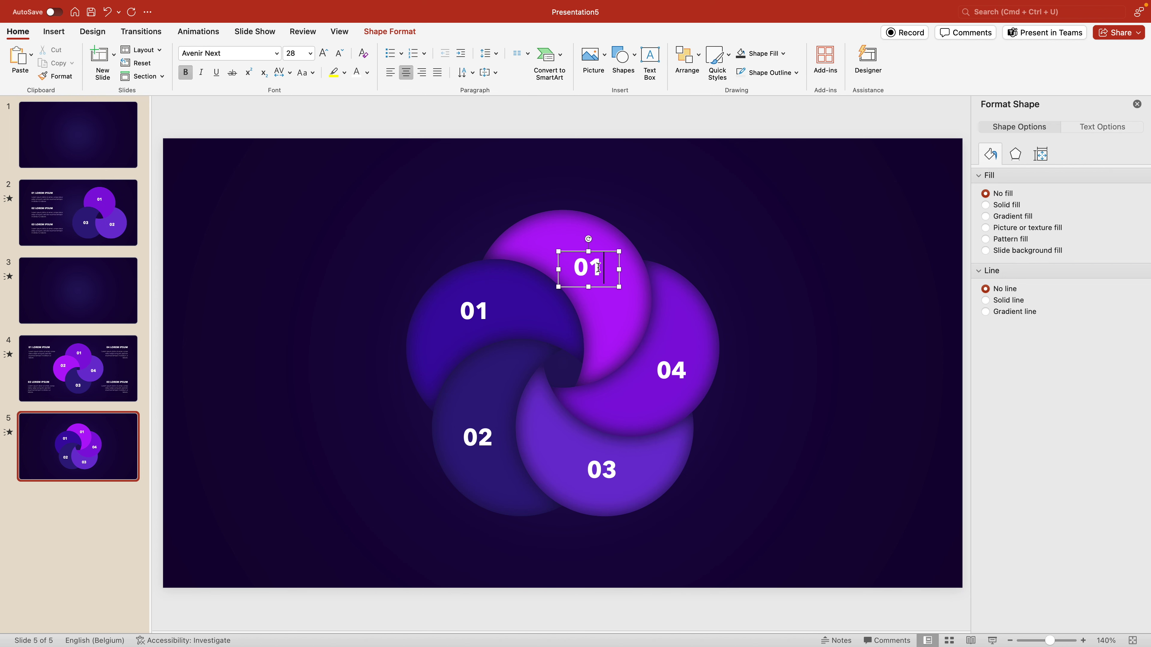
{"action": "key", "text": "BackSpace"}
{"action": "type", "text": "5"}
{"action": "left_click", "coordinate": [78, 368]}
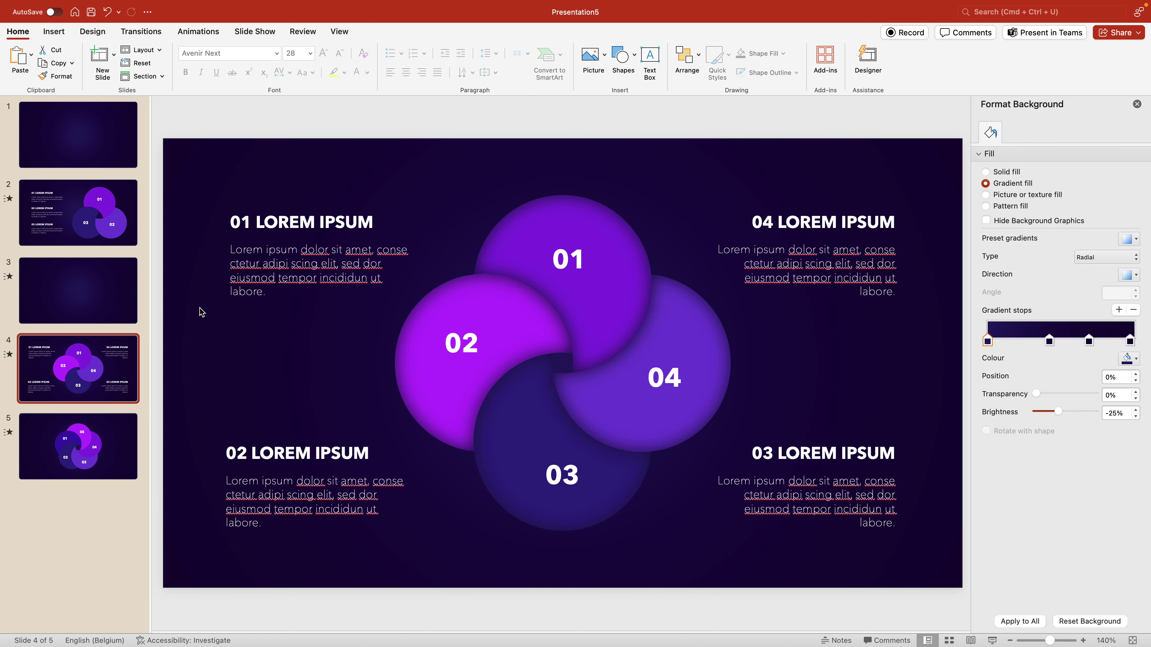
Copy slide 4's 01 LOREM IPSUM heading and body to the left of slide 5's swirl
{"action": "left_click", "coordinate": [259, 209]}
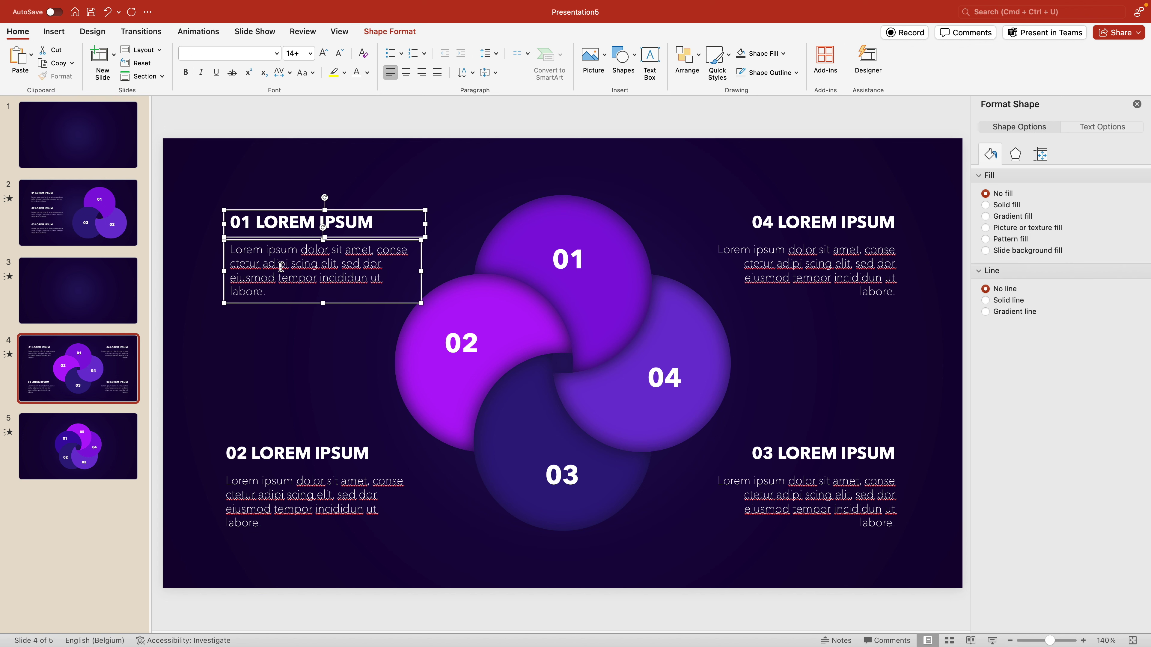
{"action": "left_click", "coordinate": [74, 433]}
{"action": "key", "text": "super+v"}
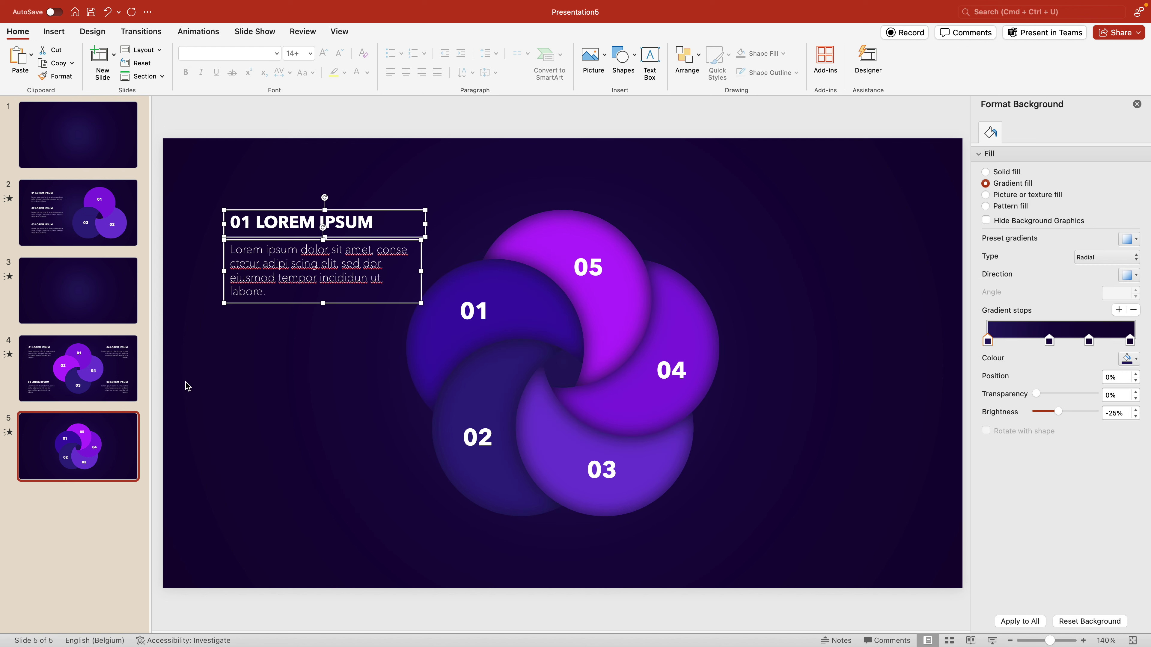
{"action": "left_click", "coordinate": [341, 303]}
{"action": "left_click_drag", "start_coordinate": [342, 303], "coordinate": [334, 532]}
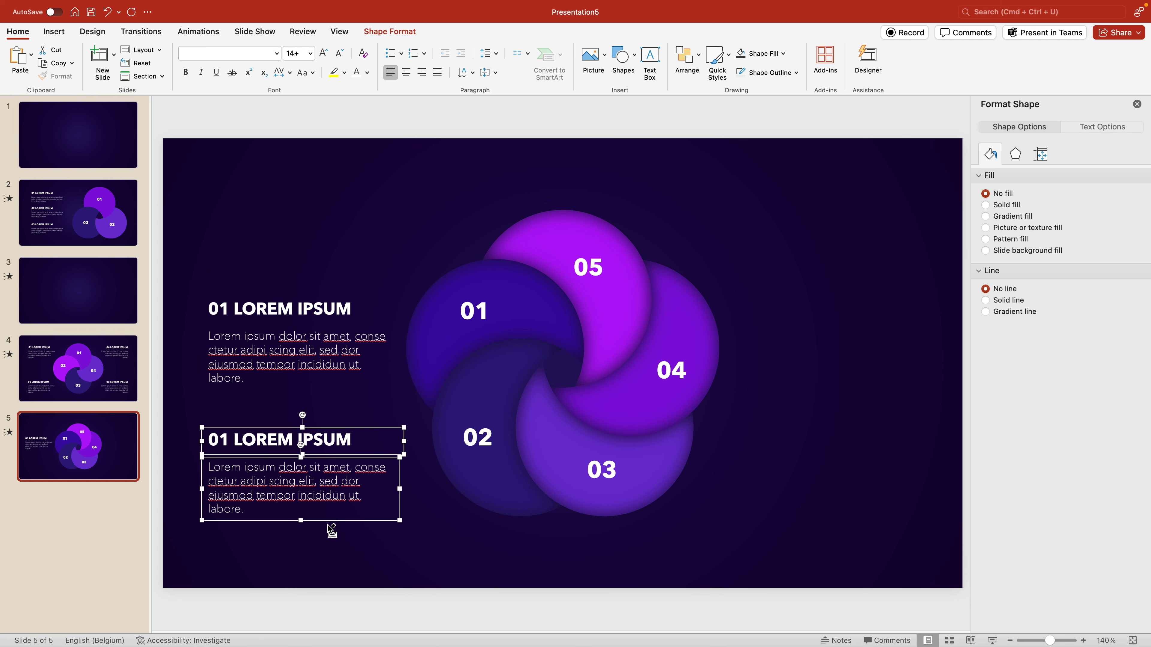
Renumber the lower left heading to 02 and duplicate both blocks to the swirl's right
{"action": "left_click", "coordinate": [229, 441]}
{"action": "key", "text": "BackSpace"}
{"action": "type", "text": "2"}
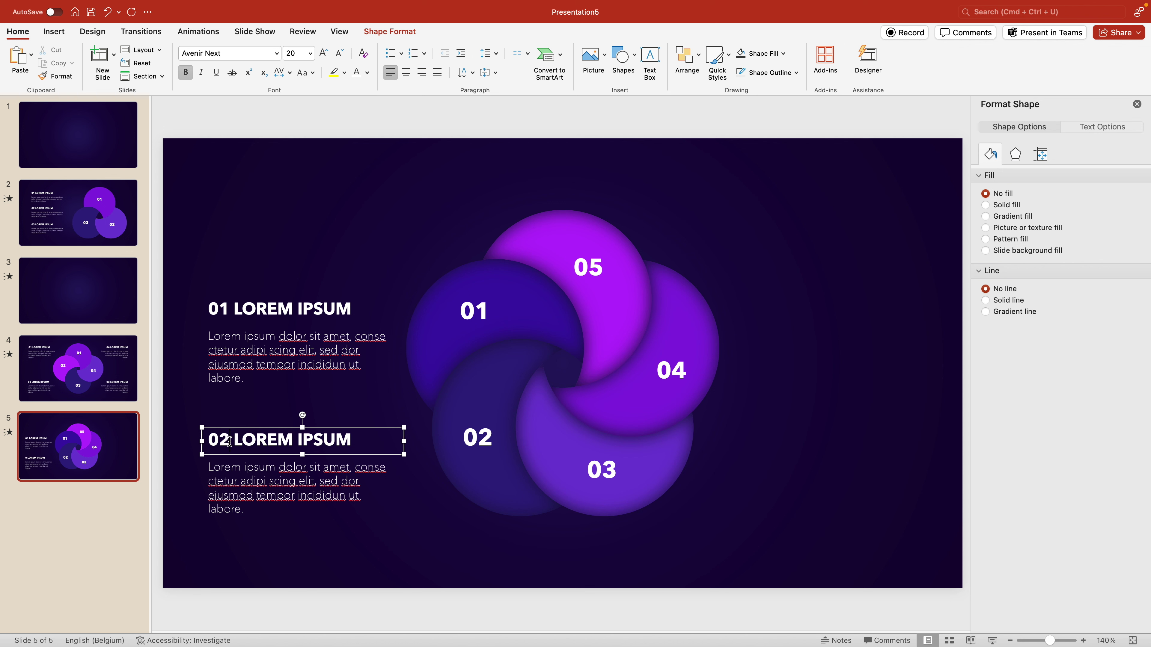
{"action": "left_click", "coordinate": [242, 491], "text": "shift"}
{"action": "left_click", "coordinate": [244, 355], "text": "shift"}
{"action": "left_click", "coordinate": [254, 304], "text": "shift"}
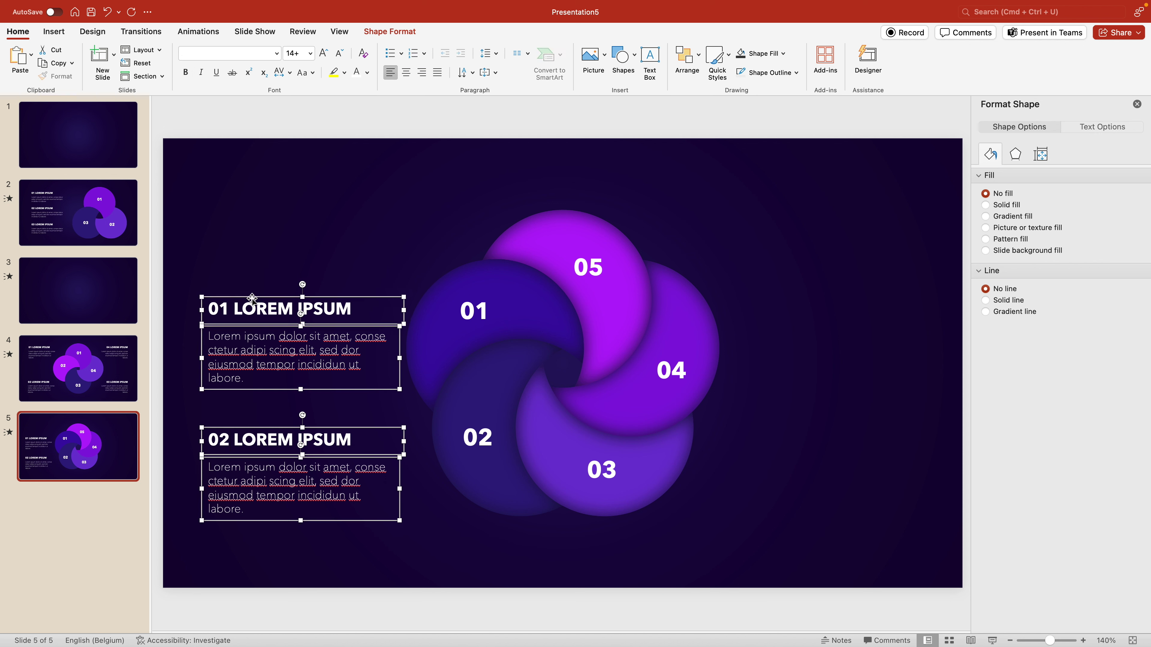
{"action": "left_click_drag", "start_coordinate": [250, 300], "coordinate": [781, 300]}
Align the right-hand text boxes on their right edges and right-align their text
{"action": "left_click", "coordinate": [688, 58]}
{"action": "mouse_move", "coordinate": [769, 271]}
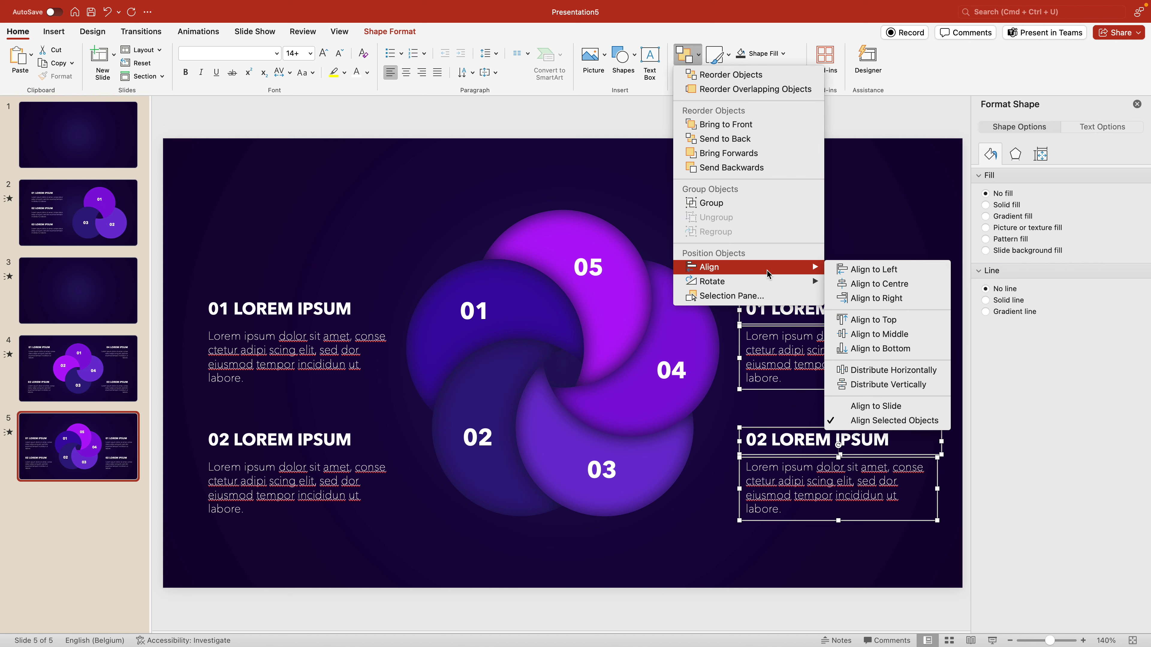
{"action": "left_click", "coordinate": [877, 298]}
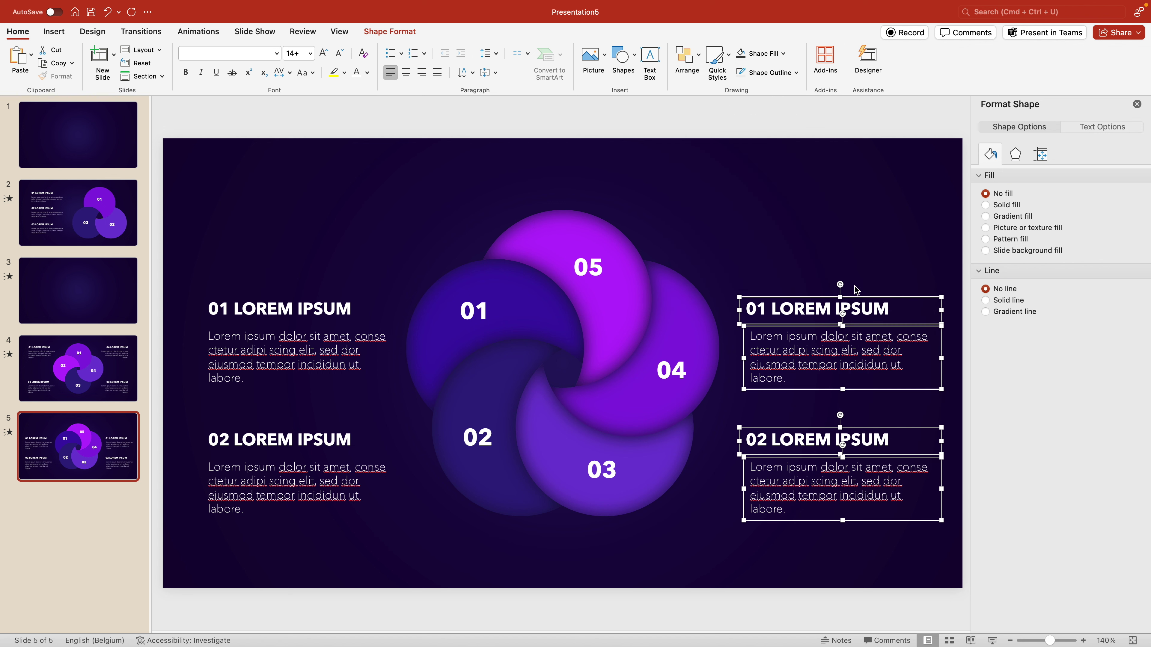
{"action": "left_click", "coordinate": [419, 76]}
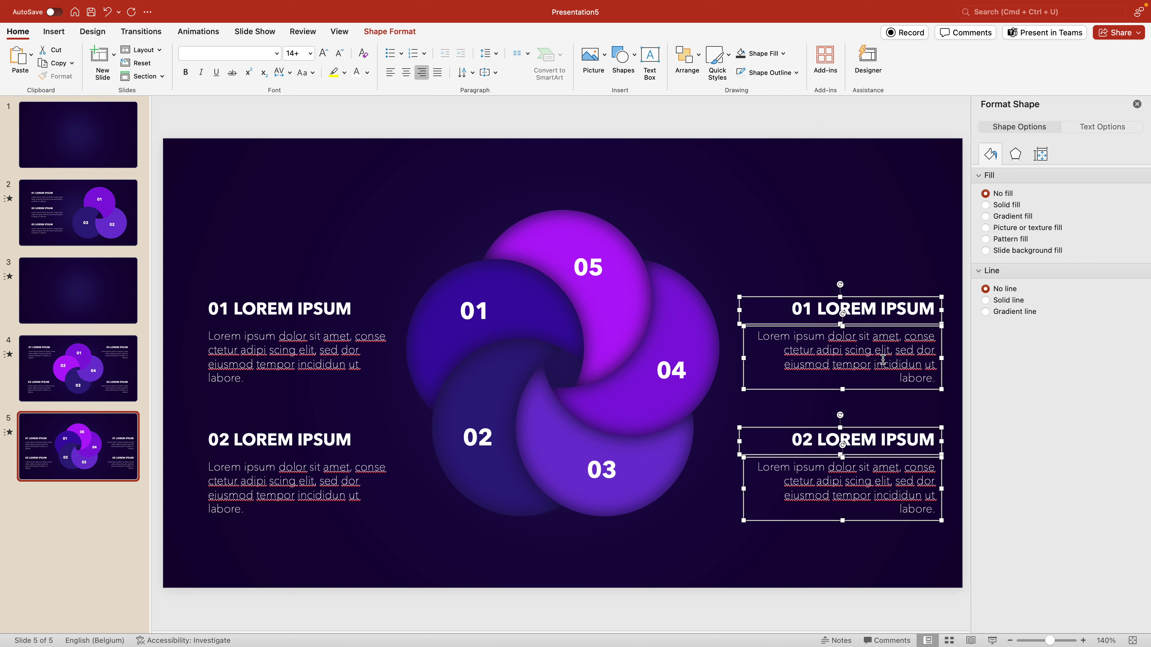
{"action": "left_click", "coordinate": [894, 285]}
Duplicate the right-side 01 heading and body up to the top right
{"action": "left_click", "coordinate": [909, 325]}
{"action": "left_click", "coordinate": [911, 327], "text": "shift"}
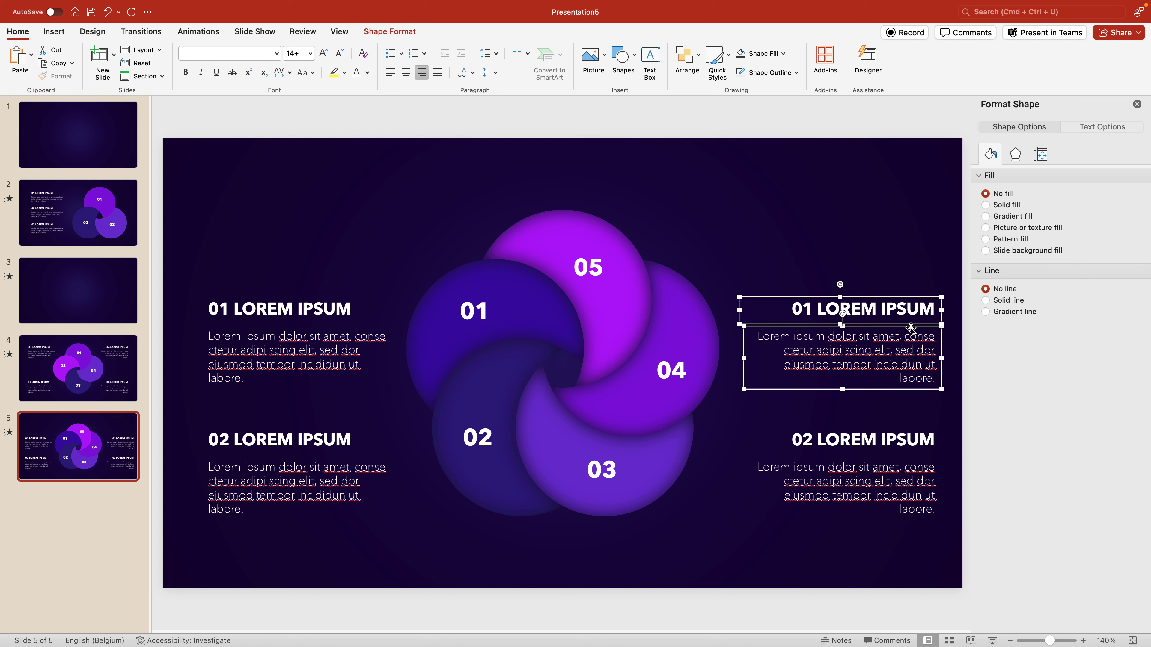
{"action": "left_click_drag", "start_coordinate": [911, 327], "coordinate": [919, 206]}
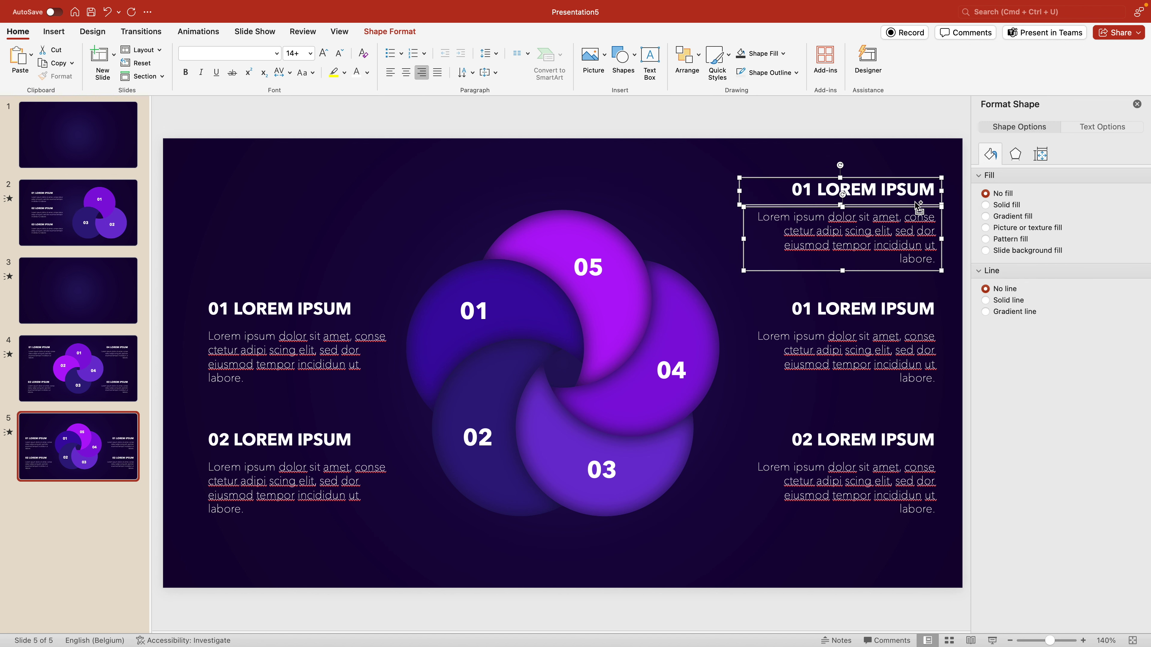
Reduce the text of all ten Lorem Ipsum boxes to 12 pt
{"action": "scroll", "coordinate": [891, 215], "scroll_direction": "down", "scroll_amount": 3}
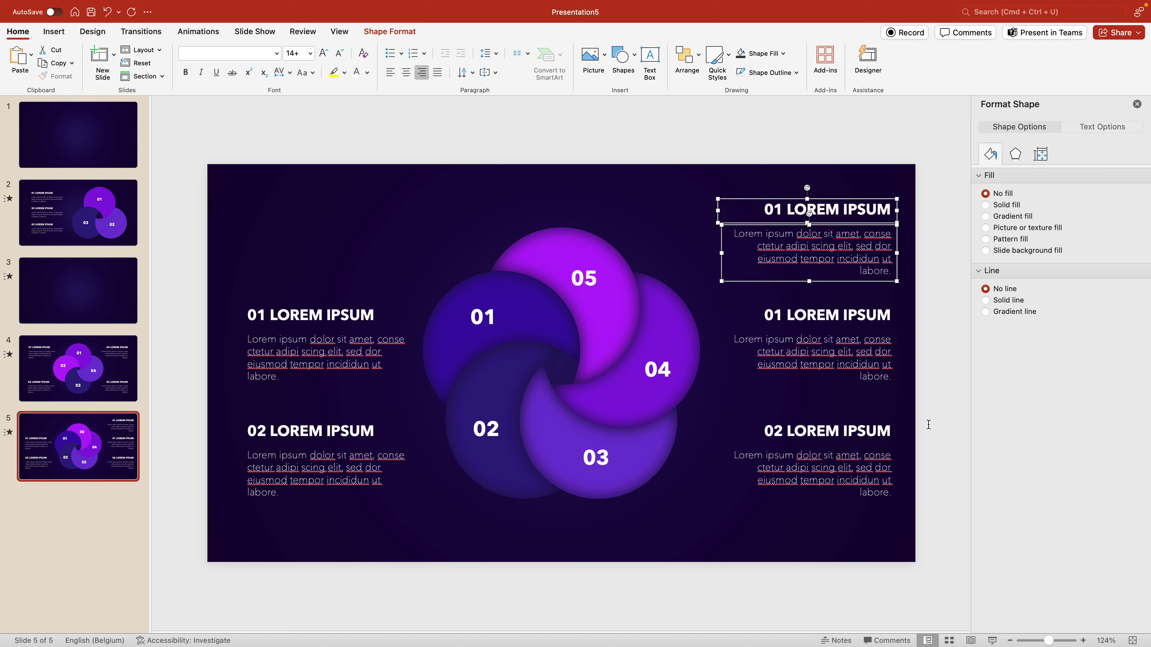
{"action": "left_click", "coordinate": [833, 406]}
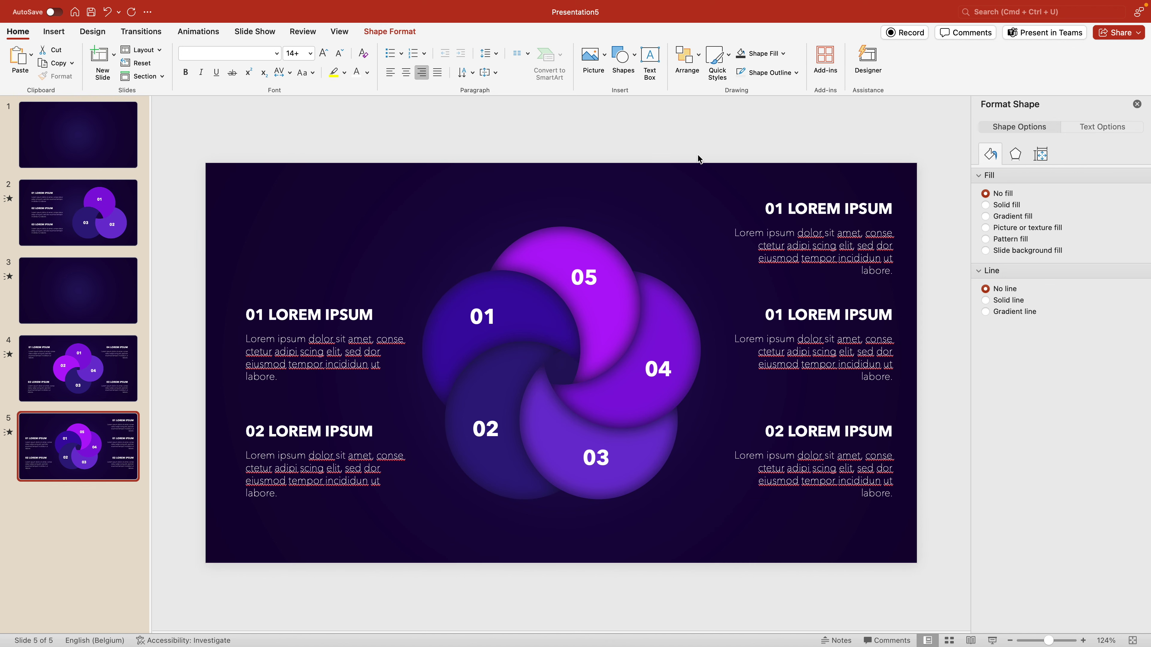
{"action": "left_click_drag", "start_coordinate": [675, 155], "coordinate": [1010, 547]}
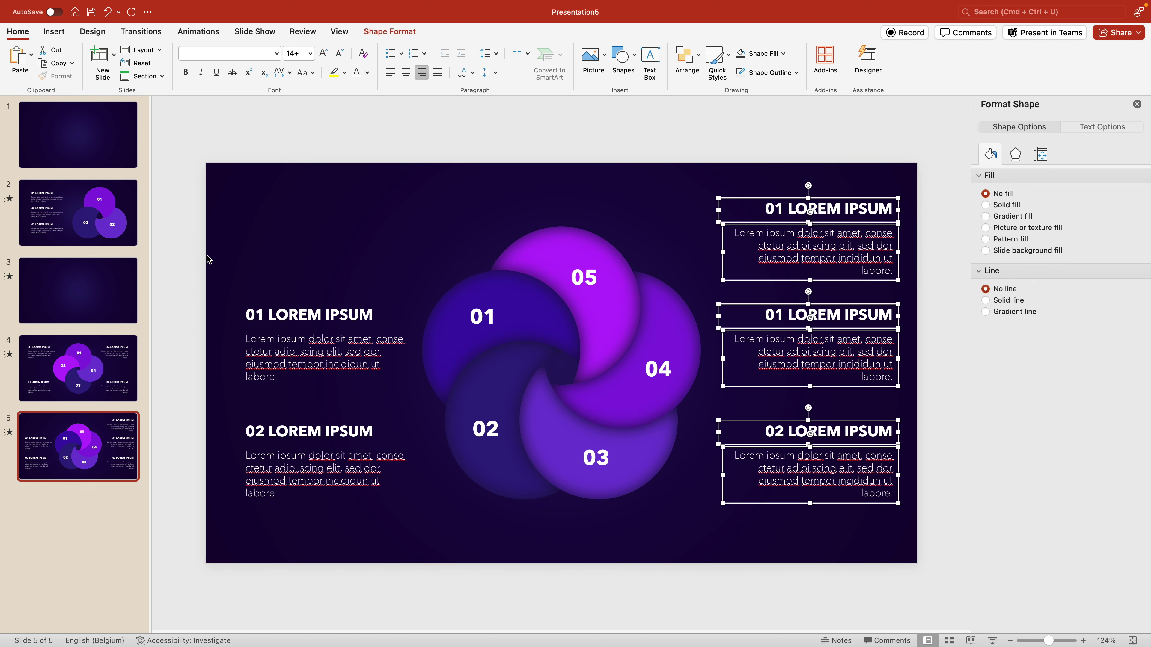
{"action": "left_click_drag", "start_coordinate": [201, 254], "coordinate": [487, 590]}
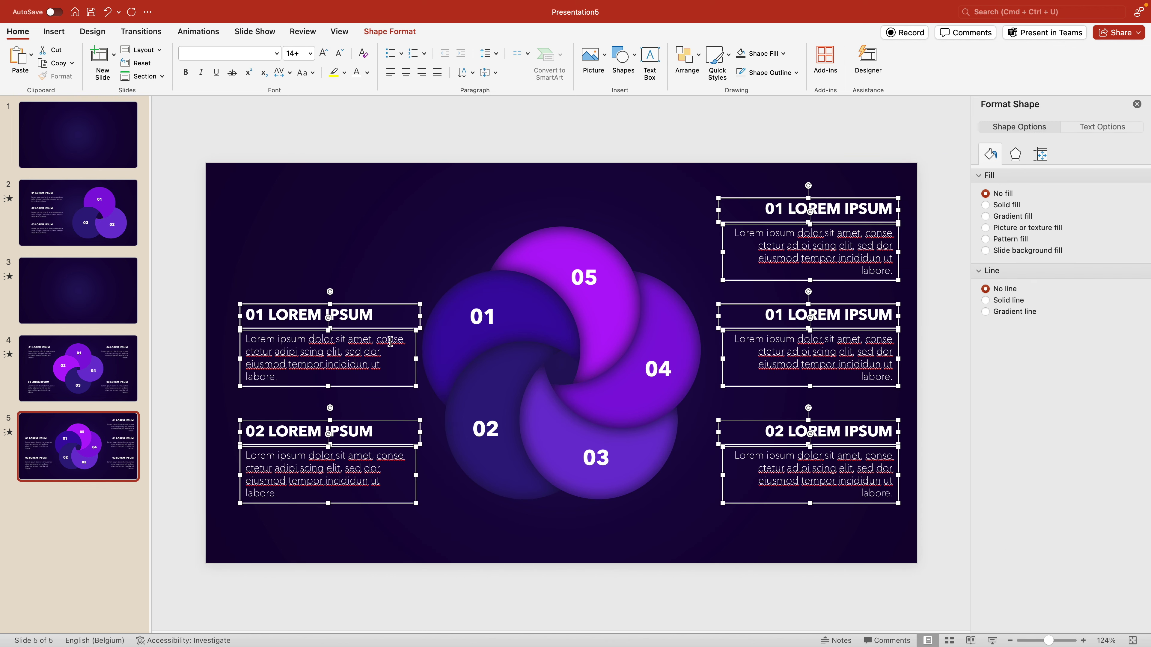
{"action": "left_click", "coordinate": [339, 53]}
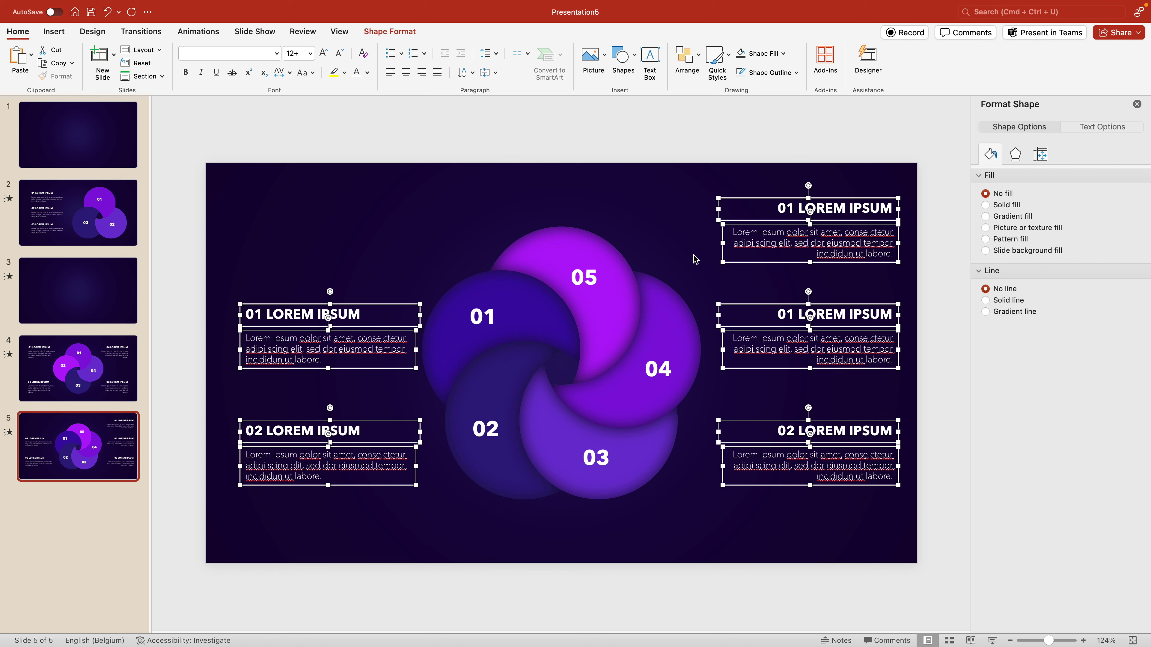
Move all text boxes down slightly and nudge the four left boxes to the right
{"action": "left_click_drag", "start_coordinate": [880, 370], "coordinate": [869, 388]}
{"action": "left_click", "coordinate": [495, 549]}
{"action": "left_click_drag", "start_coordinate": [198, 288], "coordinate": [476, 578]}
{"action": "left_click_drag", "start_coordinate": [347, 499], "coordinate": [350, 497]}
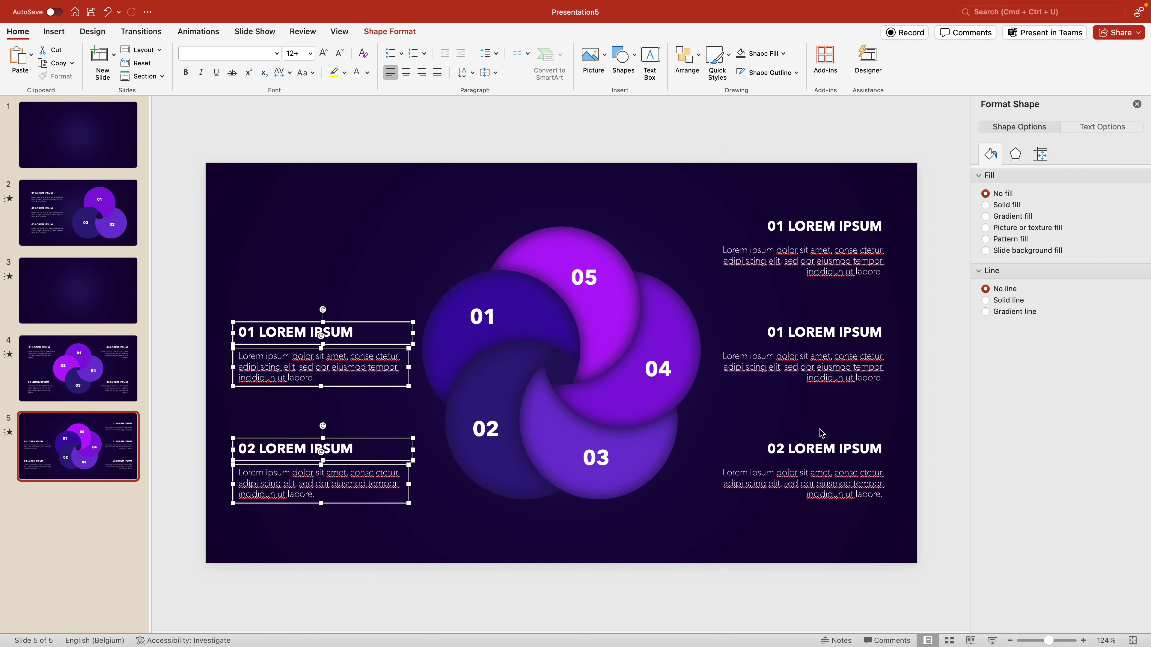
{"action": "left_click", "coordinate": [377, 308]}
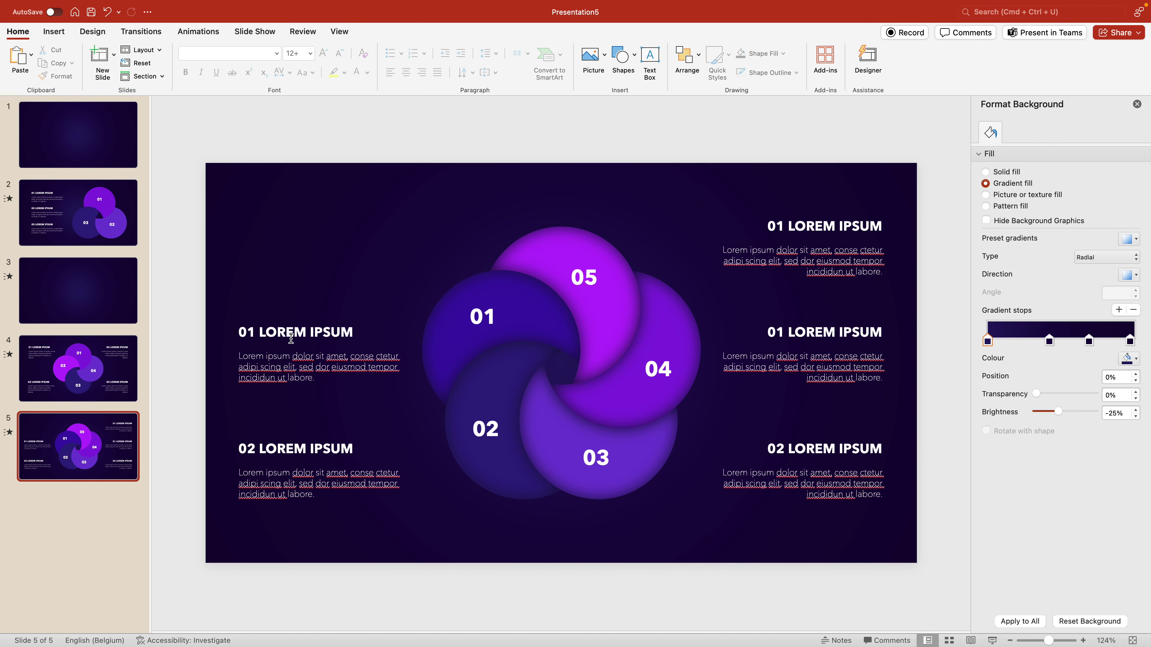
Change the right-hand heading numbers to 03 at the bottom, 04 in the middle, 05 at top
{"action": "left_click", "coordinate": [784, 453]}
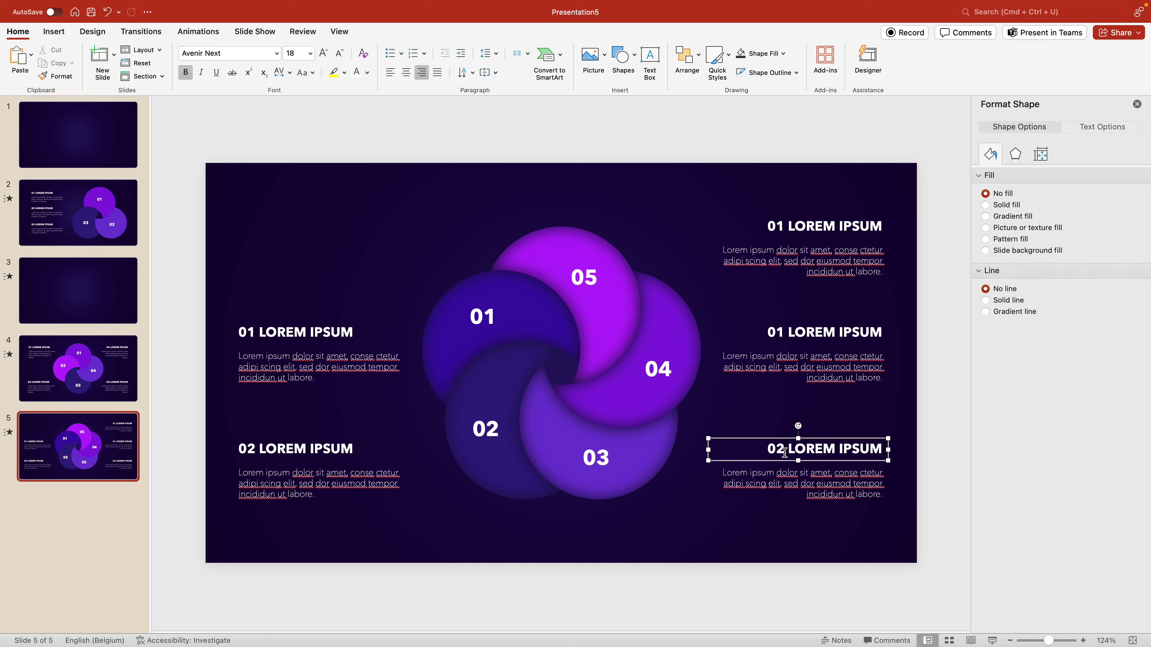
{"action": "key", "text": "BackSpace"}
{"action": "type", "text": "3"}
{"action": "left_click", "coordinate": [786, 332]}
{"action": "type", "text": "4"}
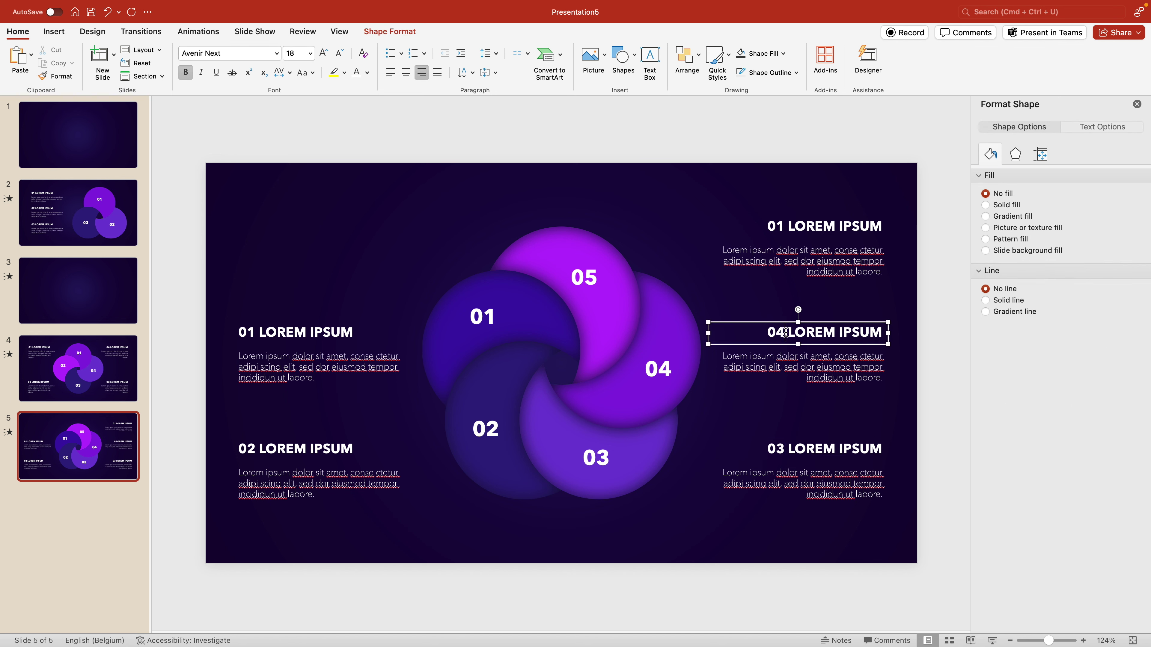
{"action": "left_click", "coordinate": [780, 228]}
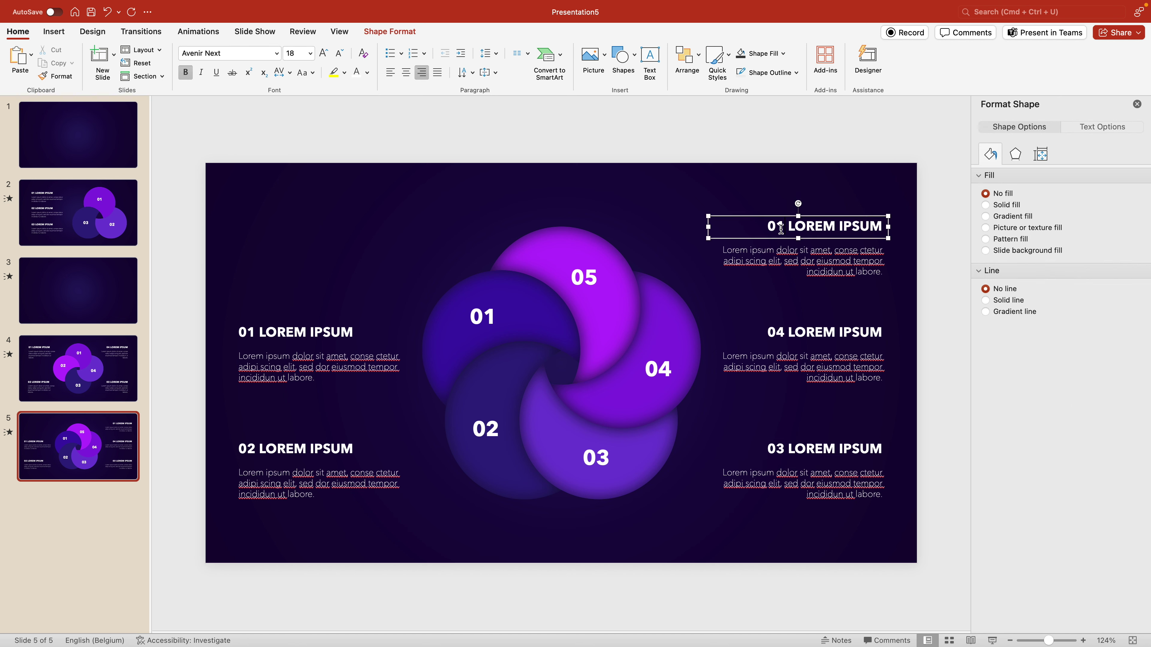
{"action": "left_click", "coordinate": [697, 183]}
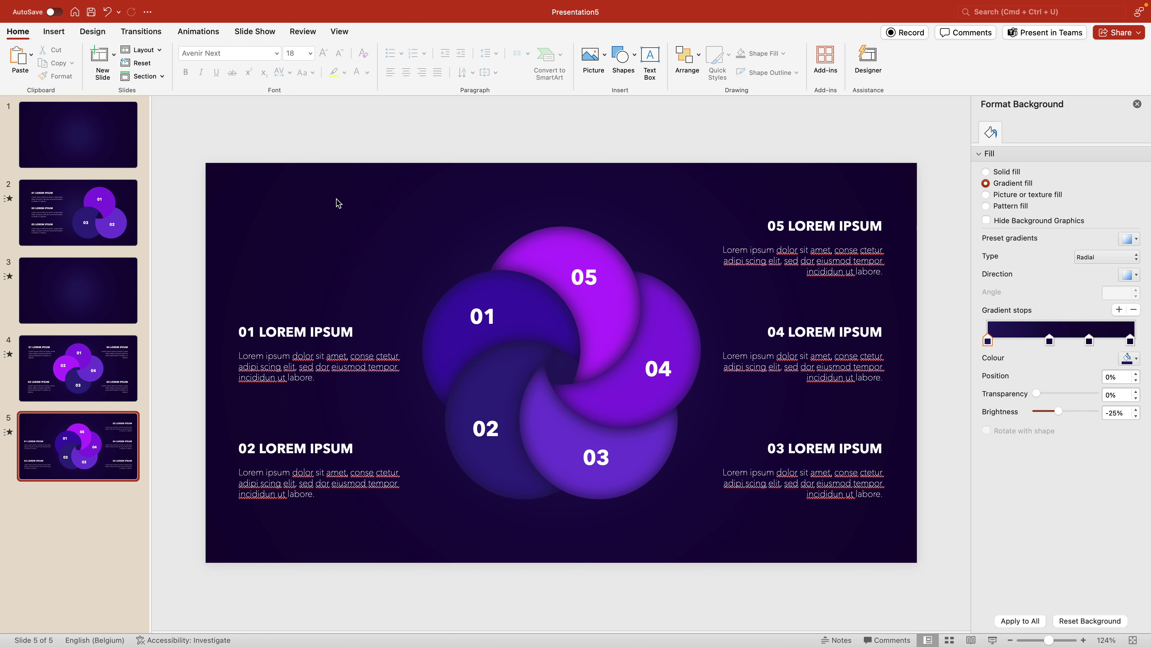
{"action": "left_click_drag", "start_coordinate": [178, 267], "coordinate": [498, 604]}
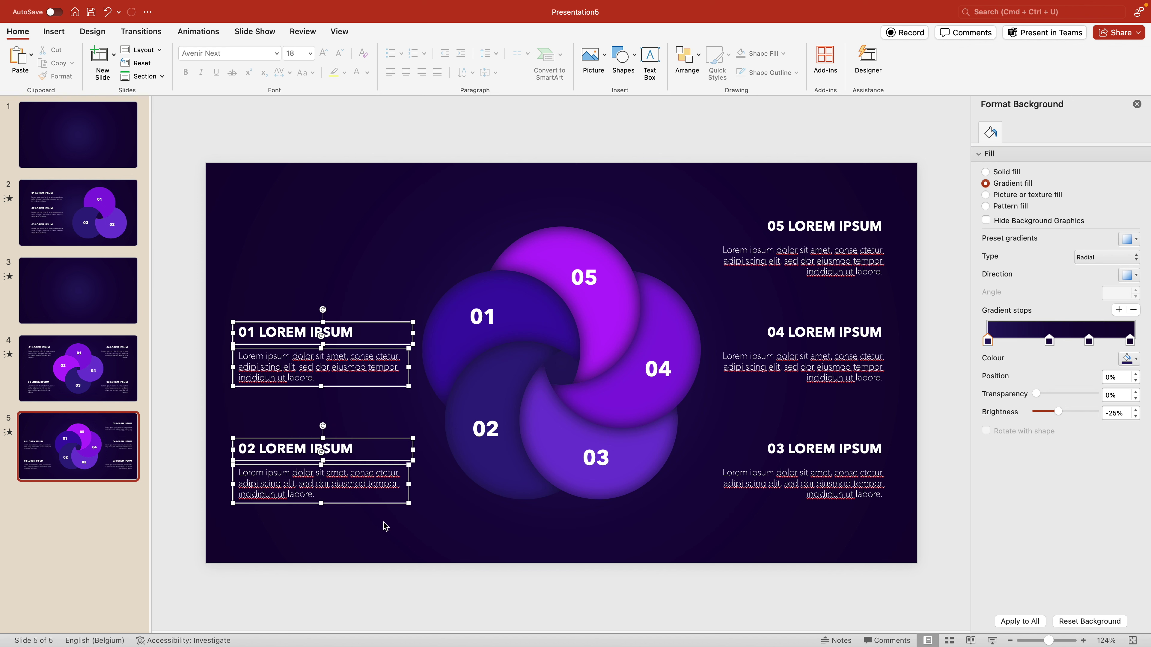
Move the 01 and 02 text groups up, then undo the move
{"action": "left_click_drag", "start_coordinate": [373, 501], "coordinate": [371, 448]}
{"action": "left_click", "coordinate": [453, 470]}
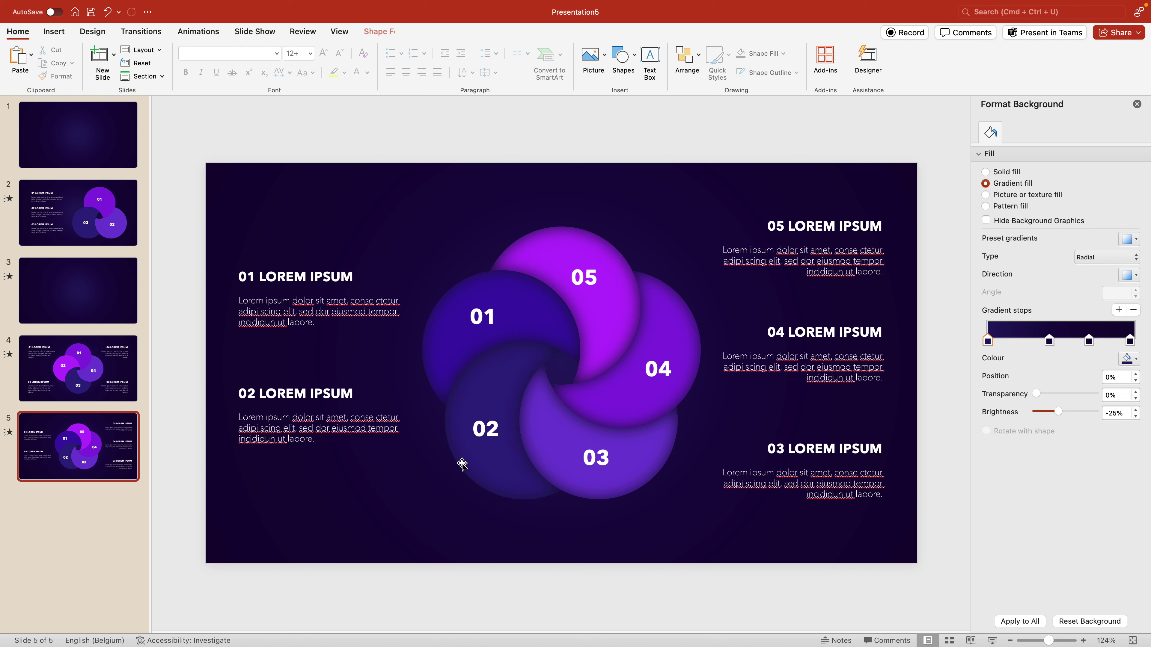
{"action": "key", "text": "super+z"}
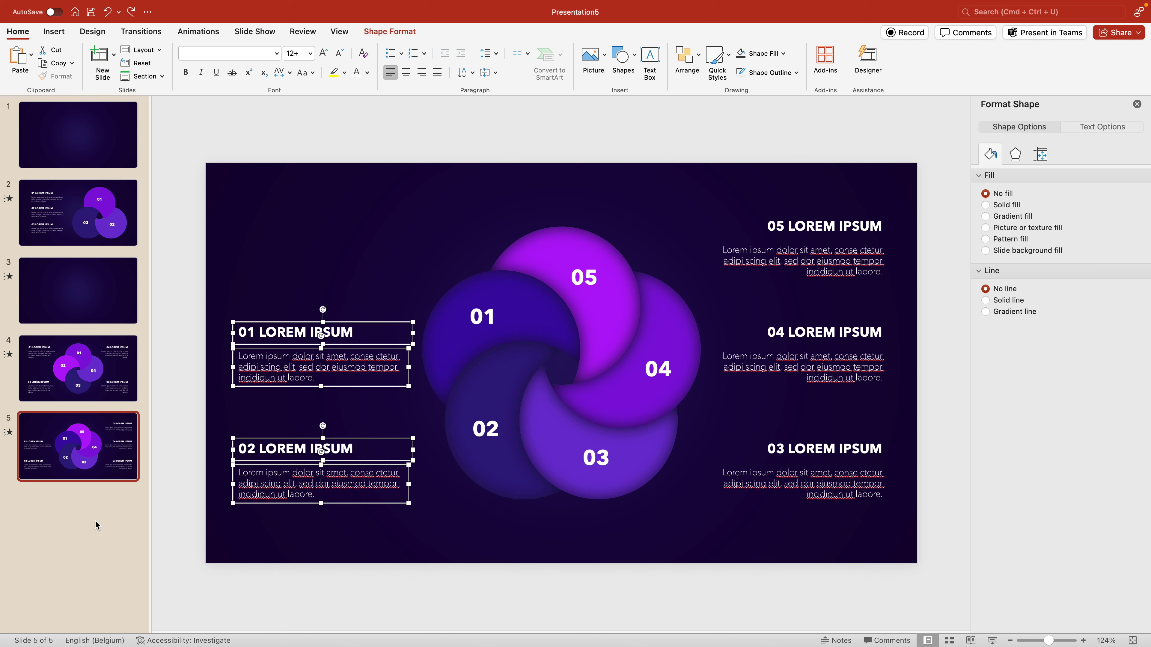
Select each petal shape and its number label in turn, 05 through 01, to check them
{"action": "left_click", "coordinate": [550, 248]}
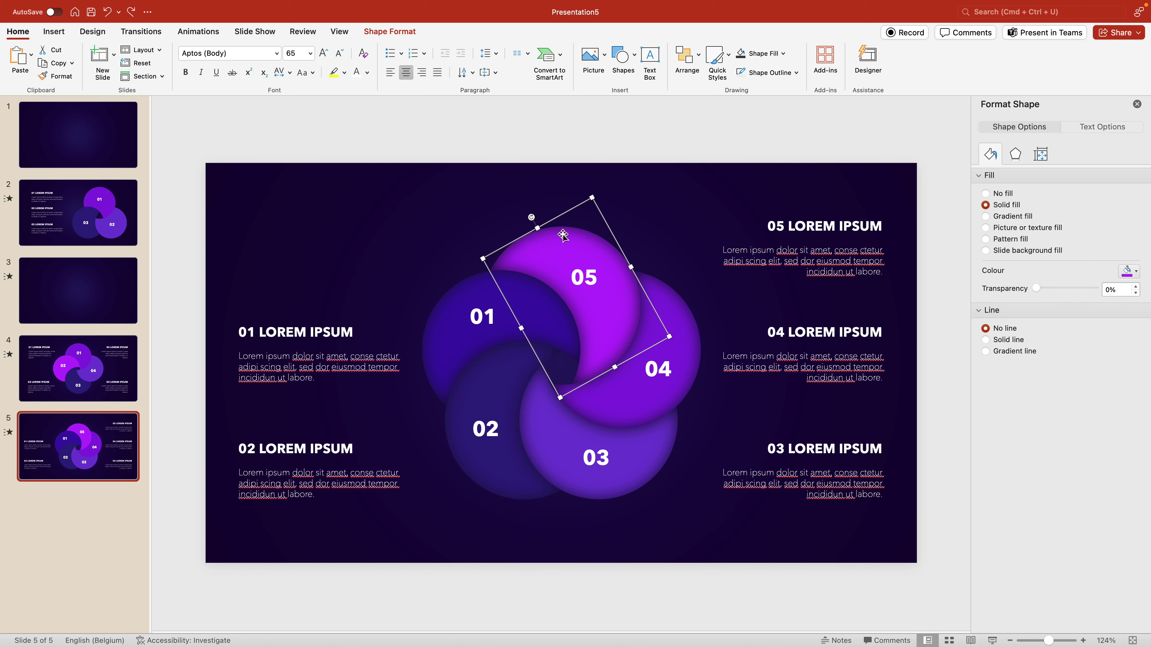
{"action": "left_click", "coordinate": [589, 274]}
{"action": "left_click", "coordinate": [673, 272]}
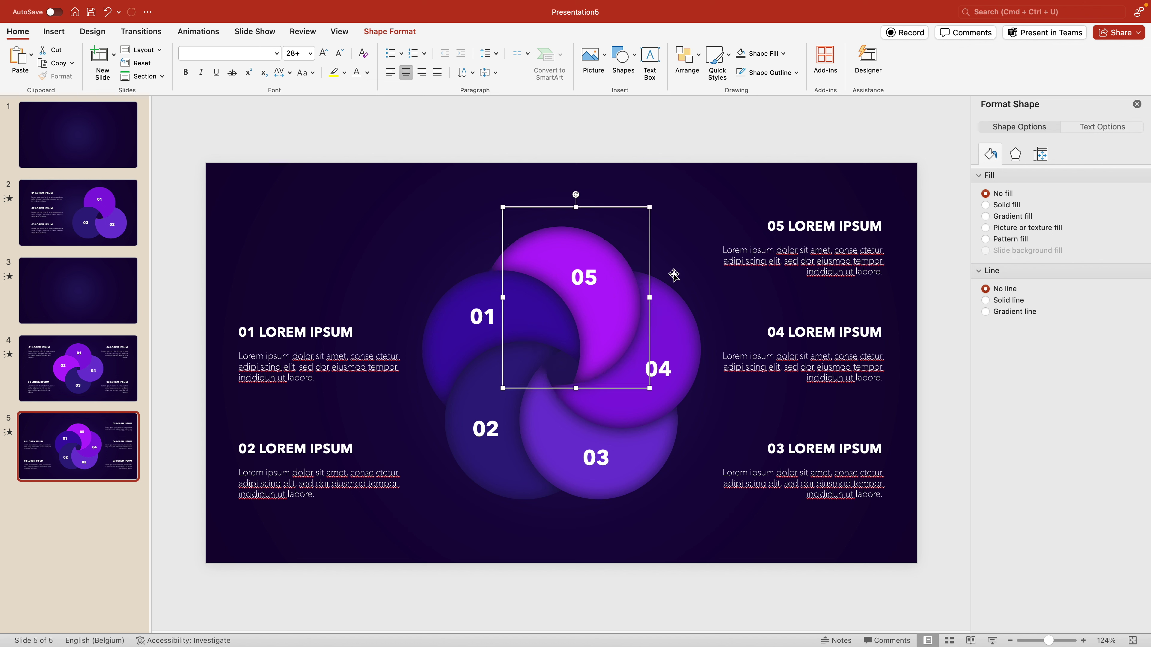
{"action": "left_click", "coordinate": [668, 292]}
{"action": "left_click", "coordinate": [666, 376]}
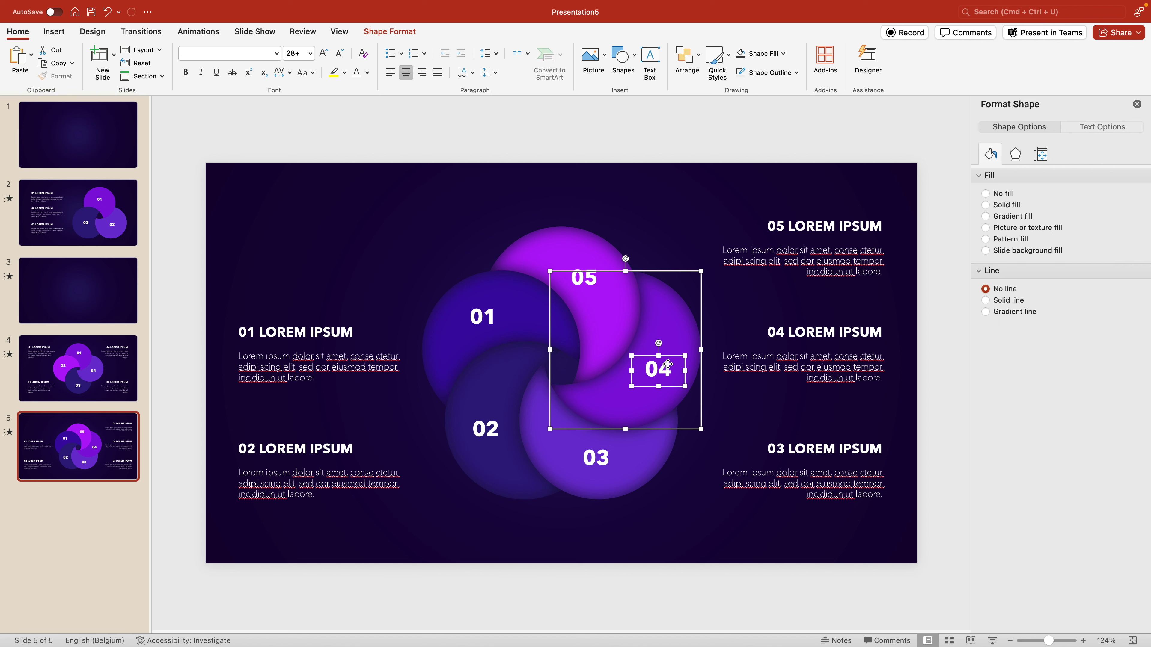
{"action": "left_click", "coordinate": [659, 453]}
{"action": "left_click", "coordinate": [611, 458]}
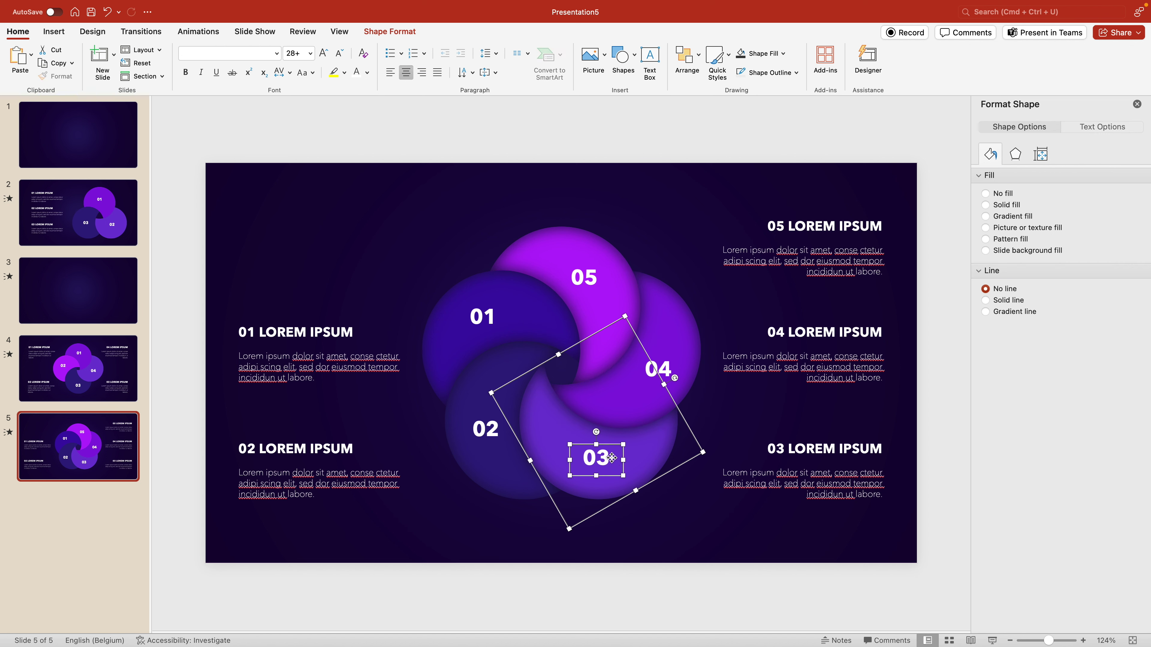
{"action": "left_click", "coordinate": [521, 483]}
{"action": "left_click", "coordinate": [488, 488]}
{"action": "left_click", "coordinate": [485, 428]}
{"action": "left_click", "coordinate": [510, 354]}
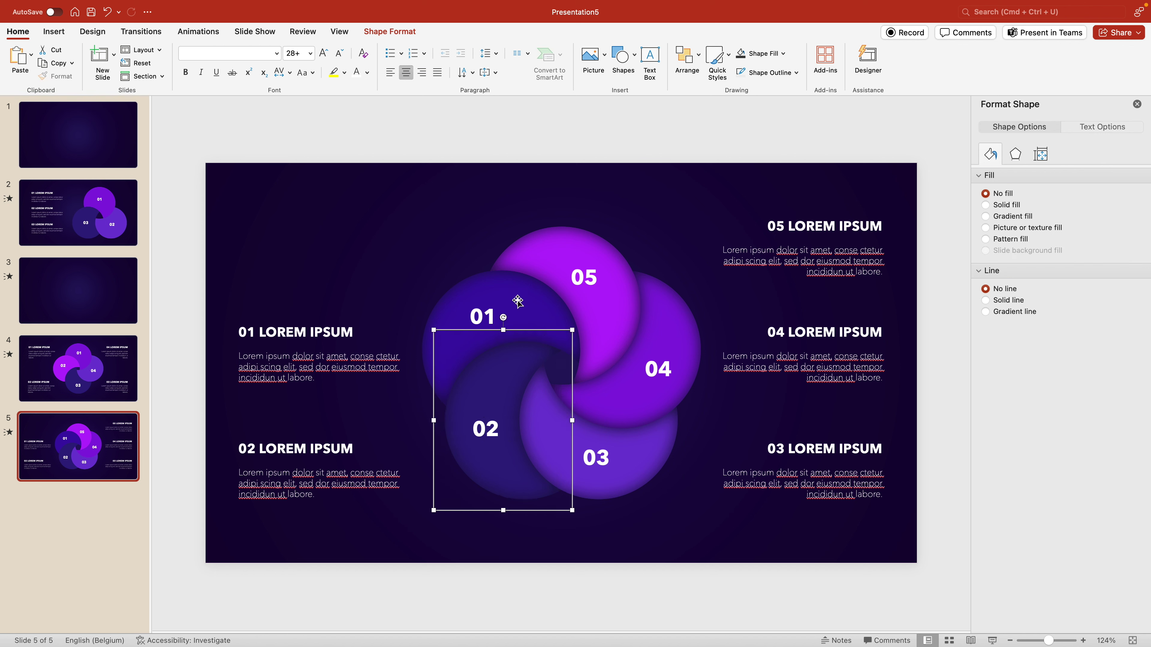
{"action": "left_click", "coordinate": [547, 312]}
{"action": "left_click", "coordinate": [445, 325]}
{"action": "left_click", "coordinate": [472, 315]}
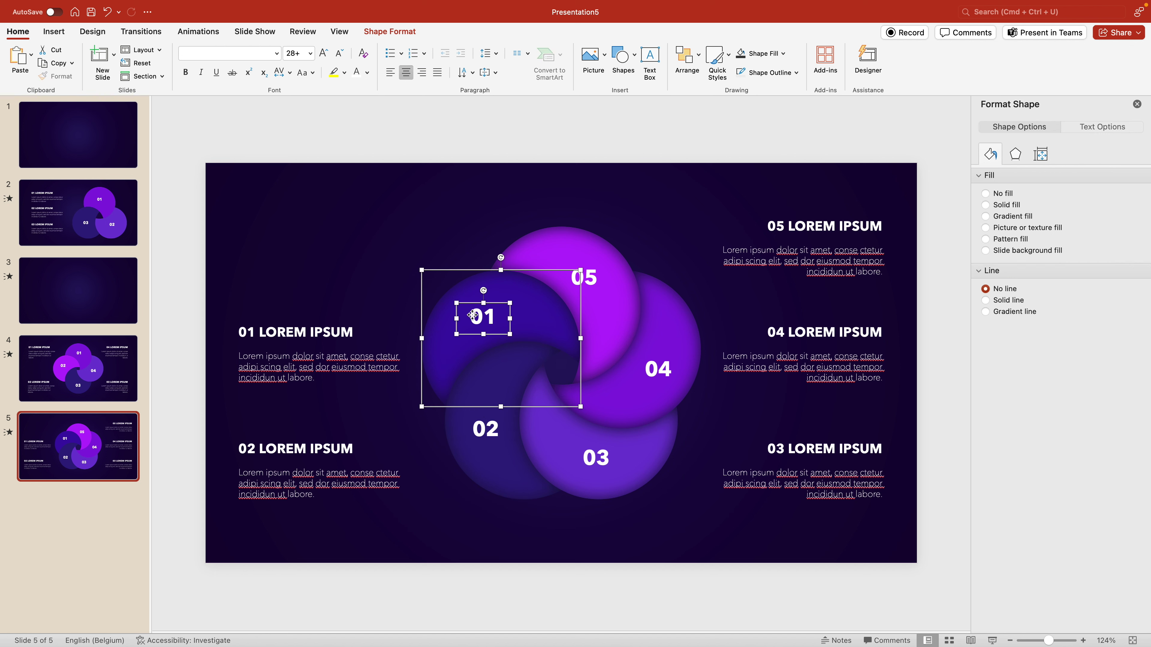
{"action": "left_click", "coordinate": [306, 312]}
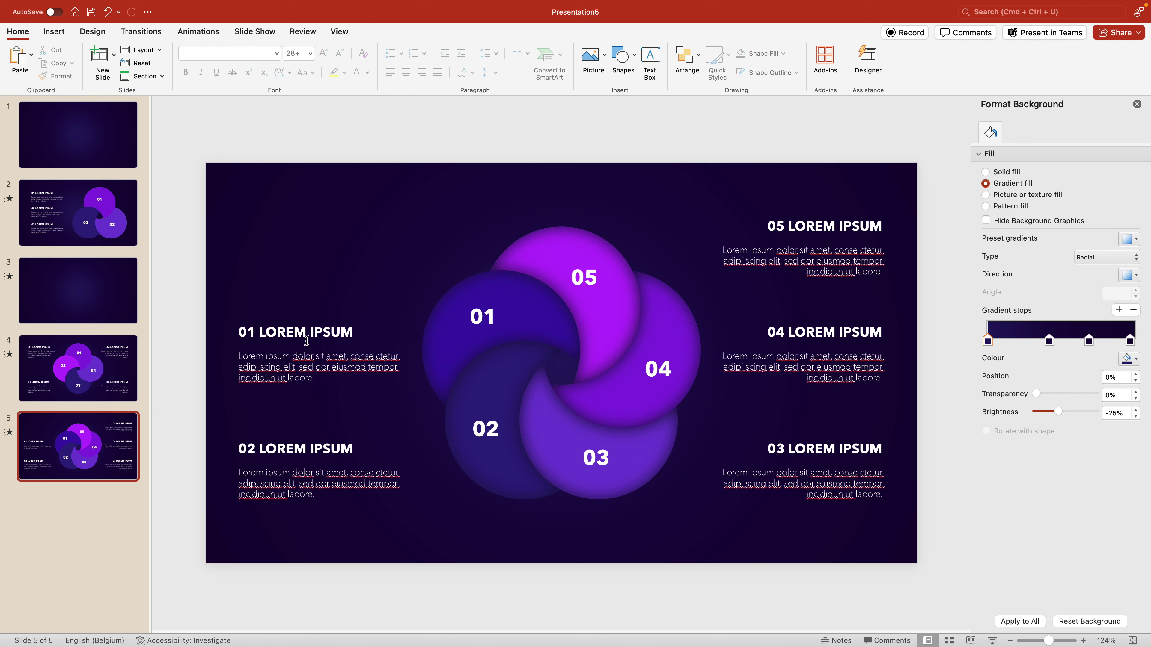
Duplicate slide 5 as slide 6 and return to slide 5
{"action": "right_click", "coordinate": [105, 455]}
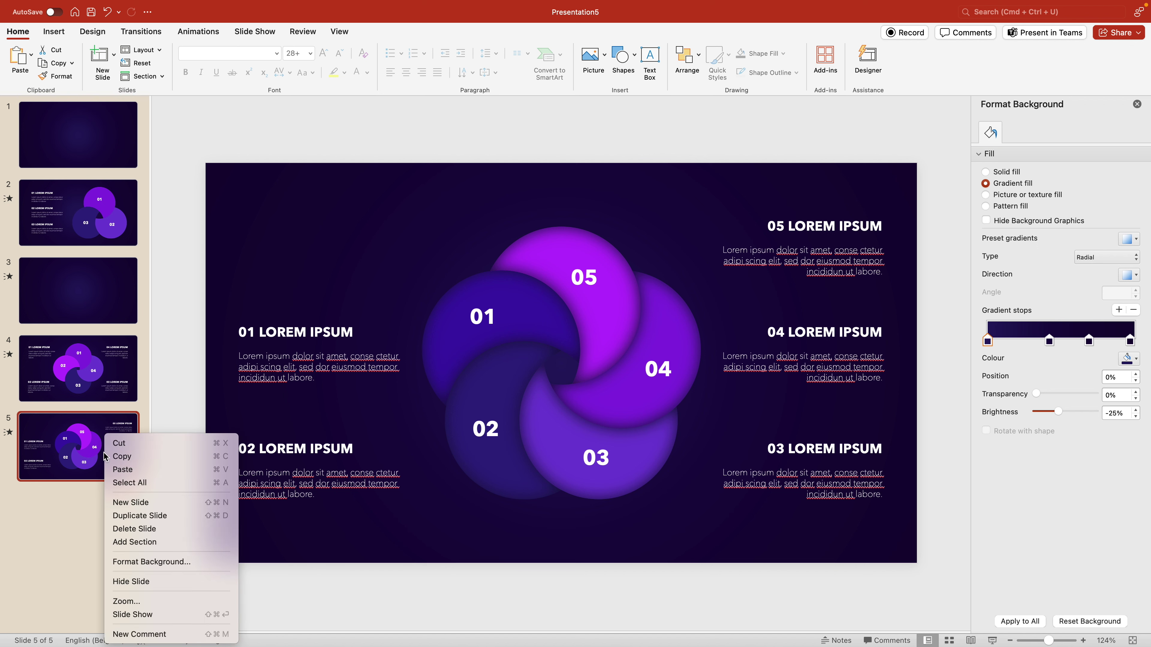
{"action": "left_click", "coordinate": [165, 518]}
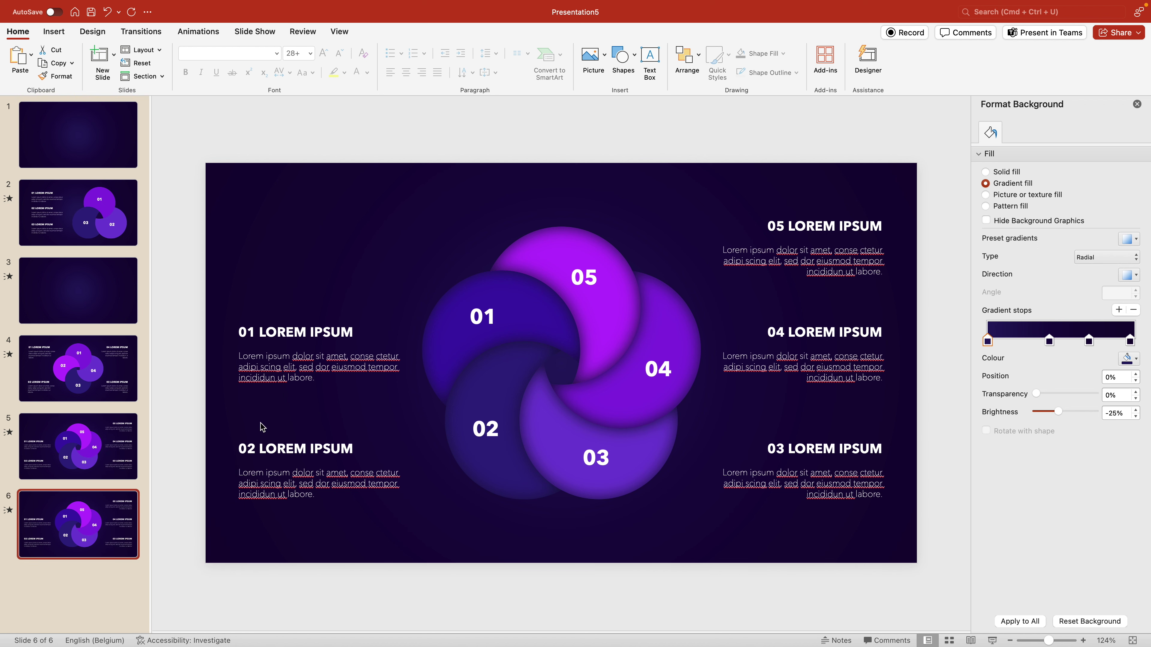
{"action": "left_click", "coordinate": [129, 436]}
Move the 05, 04 and 03 text groups off the slide's right edge
{"action": "scroll", "coordinate": [613, 346], "scroll_direction": "down", "scroll_amount": 5}
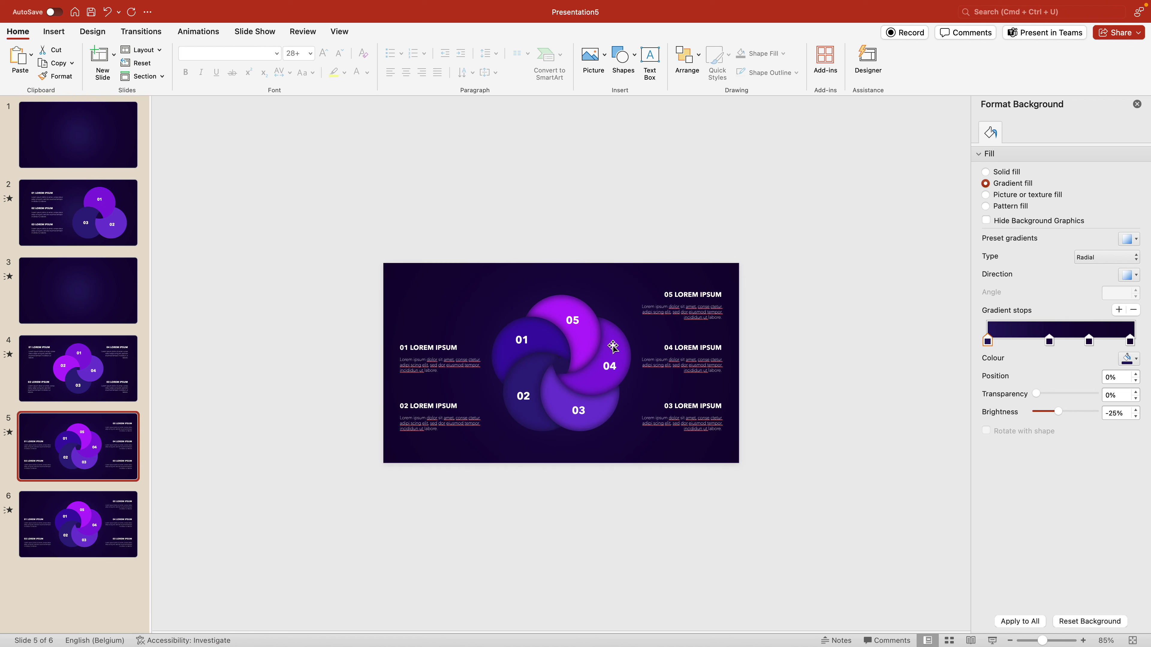
{"action": "left_click", "coordinate": [1137, 105]}
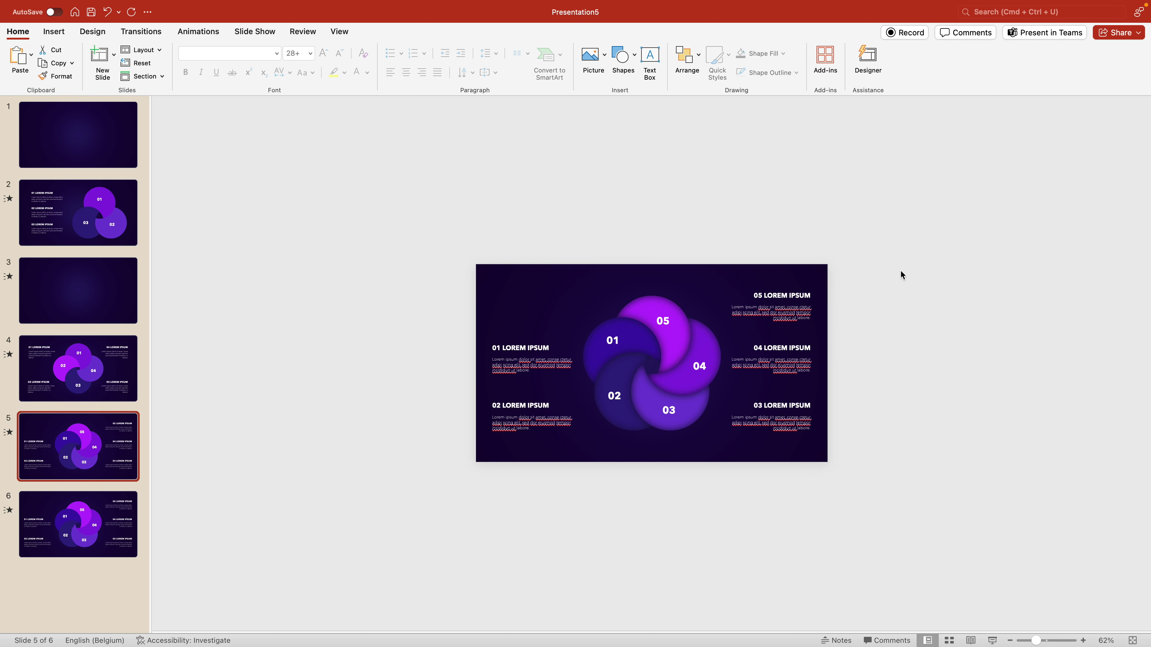
{"action": "left_click_drag", "start_coordinate": [900, 271], "coordinate": [702, 512]}
{"action": "left_click_drag", "start_coordinate": [789, 294], "coordinate": [922, 294]}
{"action": "left_click", "coordinate": [976, 329]}
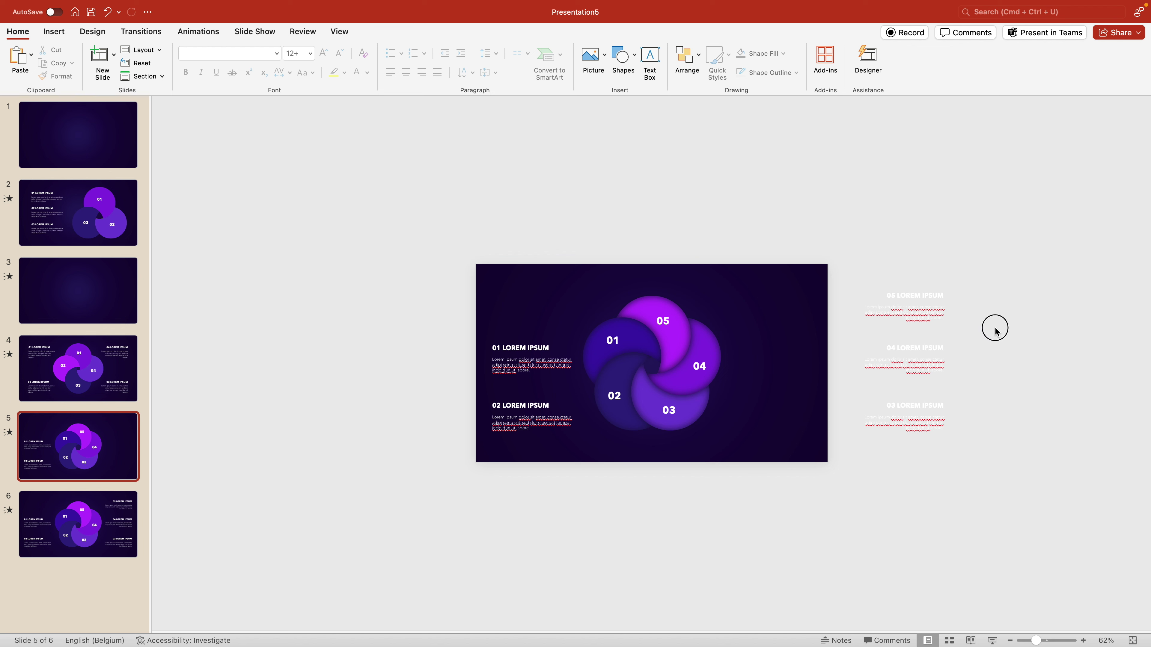
{"action": "left_click_drag", "start_coordinate": [994, 326], "coordinate": [819, 527]}
{"action": "left_click_drag", "start_coordinate": [886, 357], "coordinate": [949, 354]}
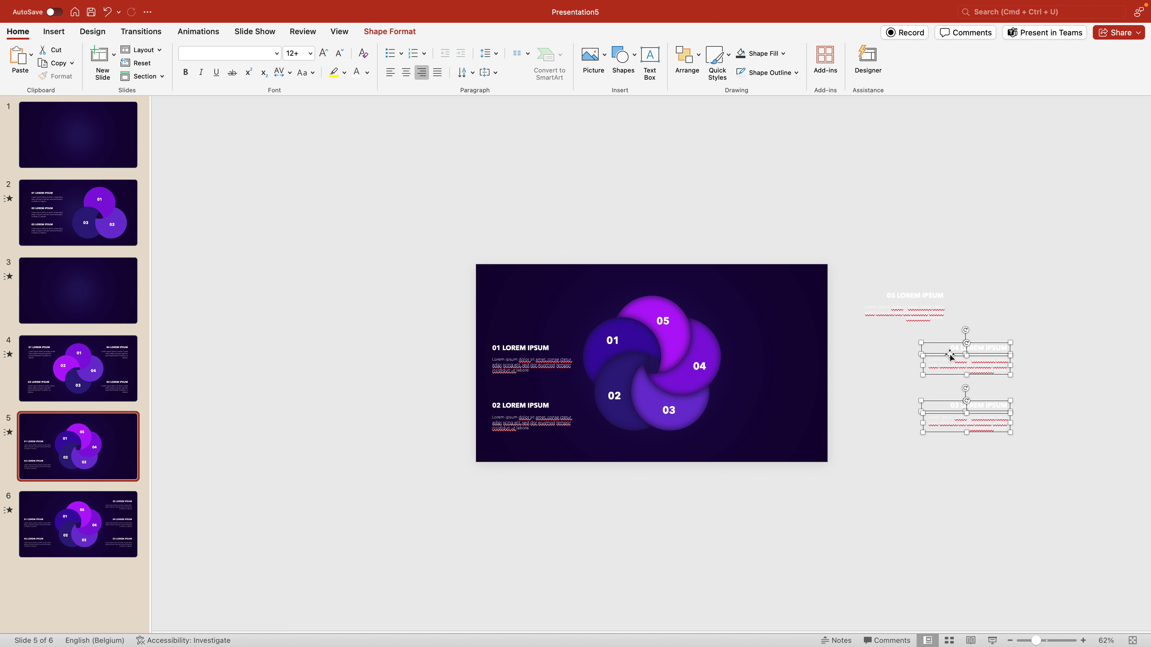
{"action": "left_click", "coordinate": [944, 356], "text": "shift"}
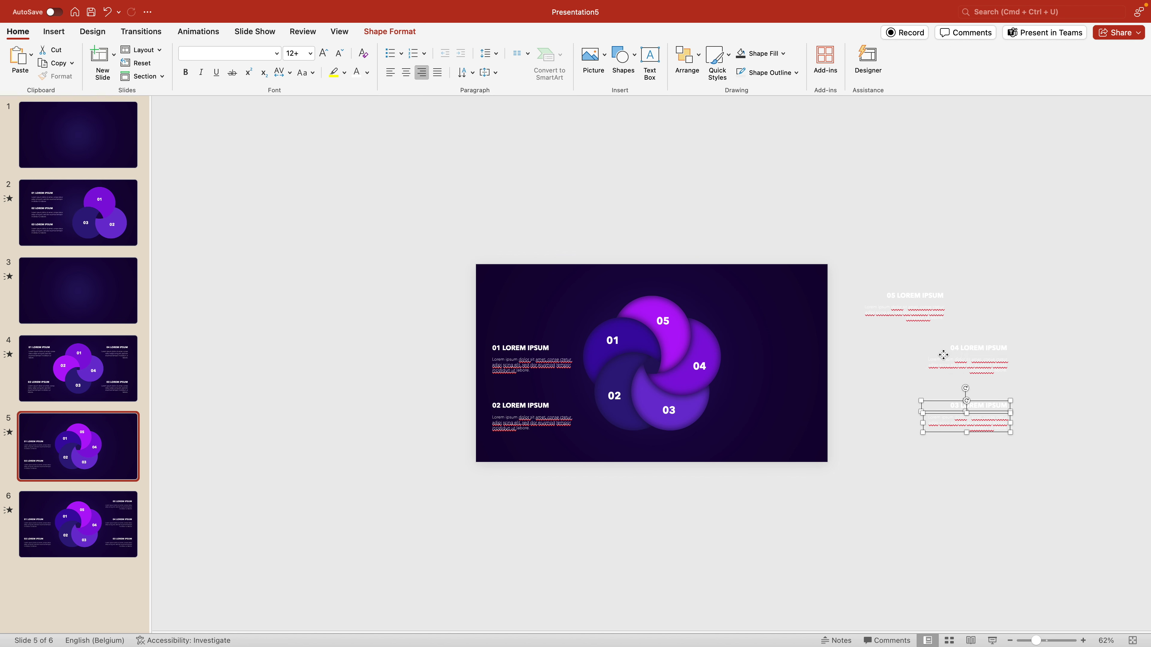
{"action": "left_click_drag", "start_coordinate": [941, 401], "coordinate": [998, 401]}
Move the 01 and 02 text groups off the slide's left edge
{"action": "left_click_drag", "start_coordinate": [453, 326], "coordinate": [606, 479]}
{"action": "left_click_drag", "start_coordinate": [564, 434], "coordinate": [432, 431]}
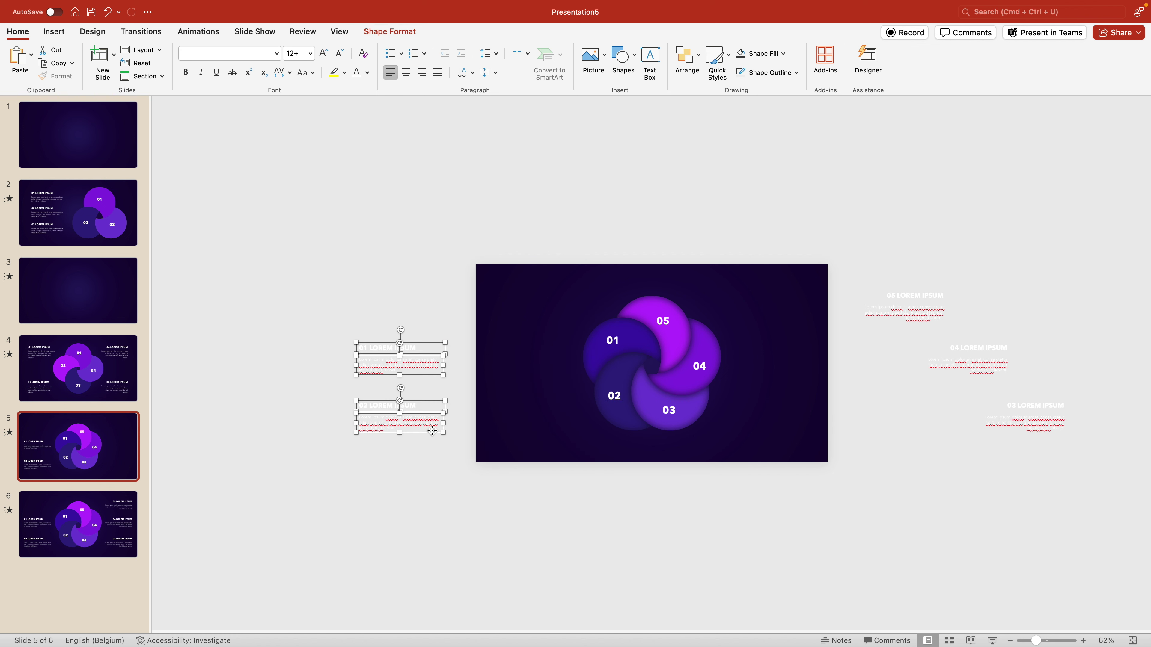
{"action": "left_click", "coordinate": [428, 353], "text": "shift"}
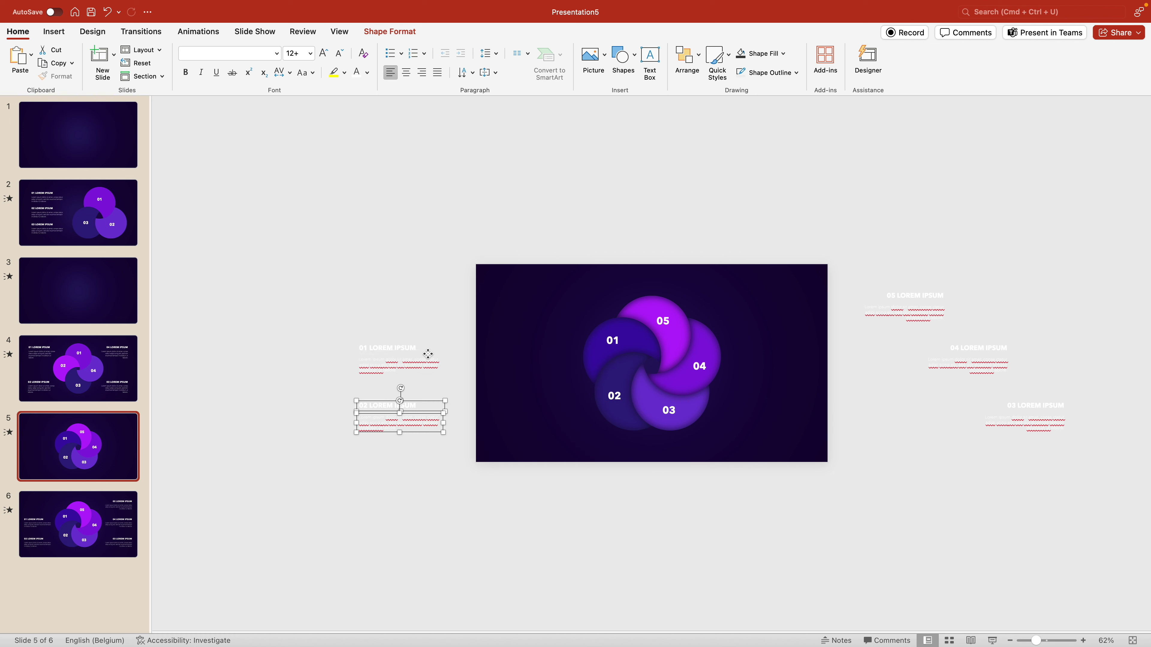
{"action": "left_click_drag", "start_coordinate": [434, 399], "coordinate": [387, 404]}
{"action": "left_click_drag", "start_coordinate": [267, 324], "coordinate": [479, 476]}
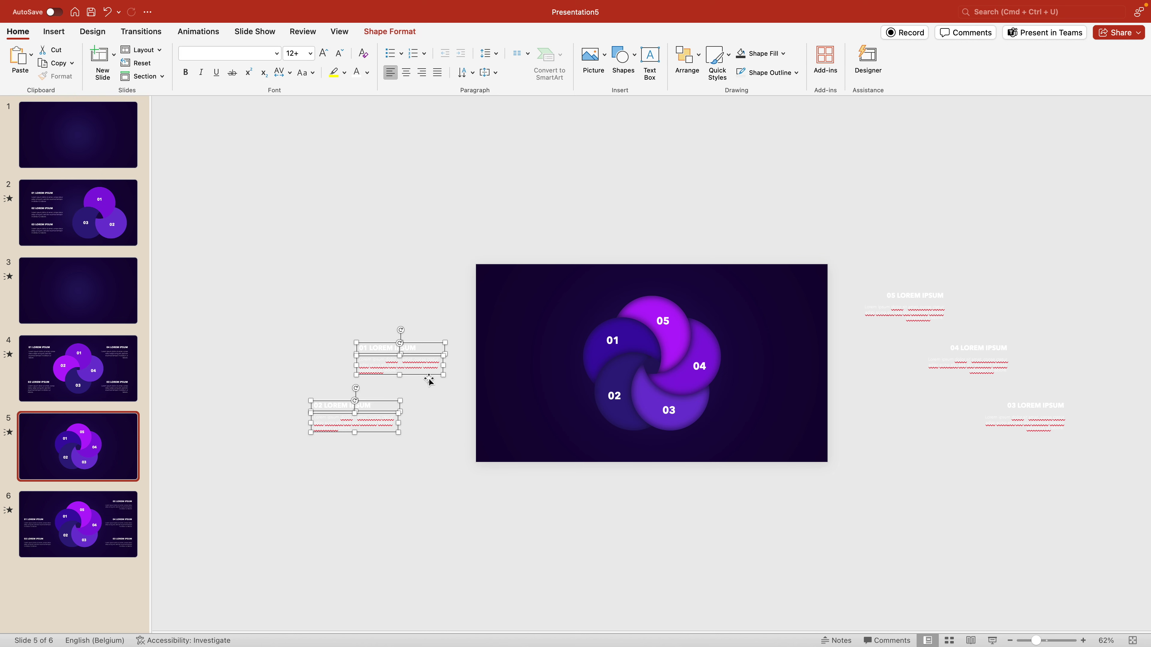
{"action": "left_click_drag", "start_coordinate": [428, 347], "coordinate": [395, 348]}
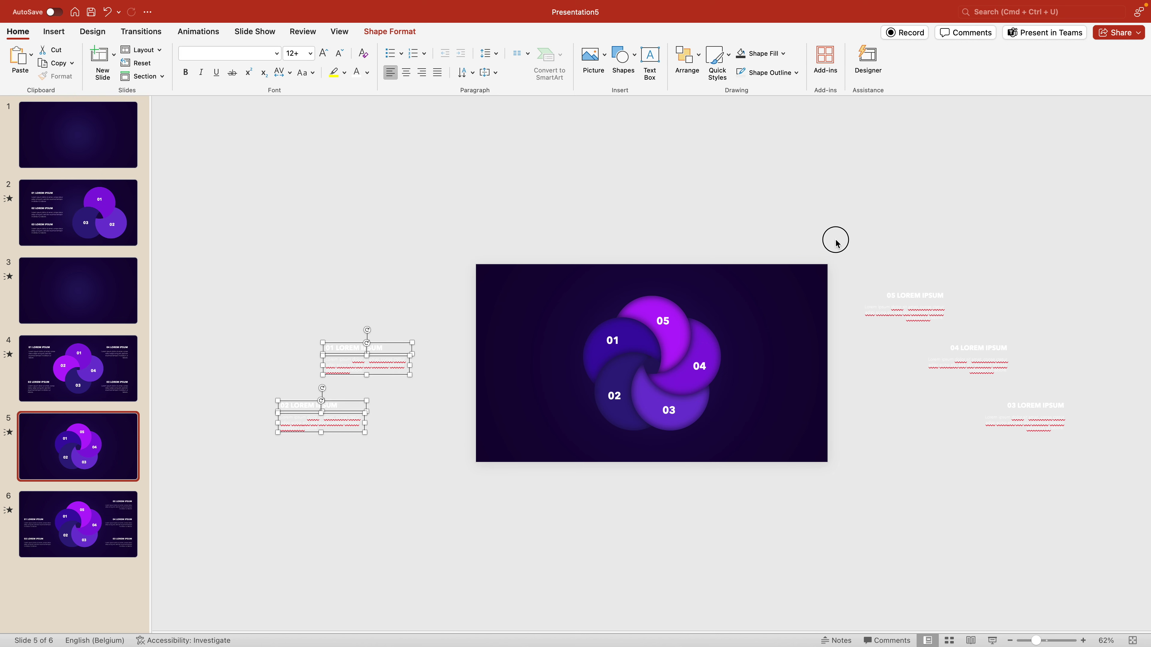
{"action": "left_click_drag", "start_coordinate": [836, 242], "coordinate": [1077, 432]}
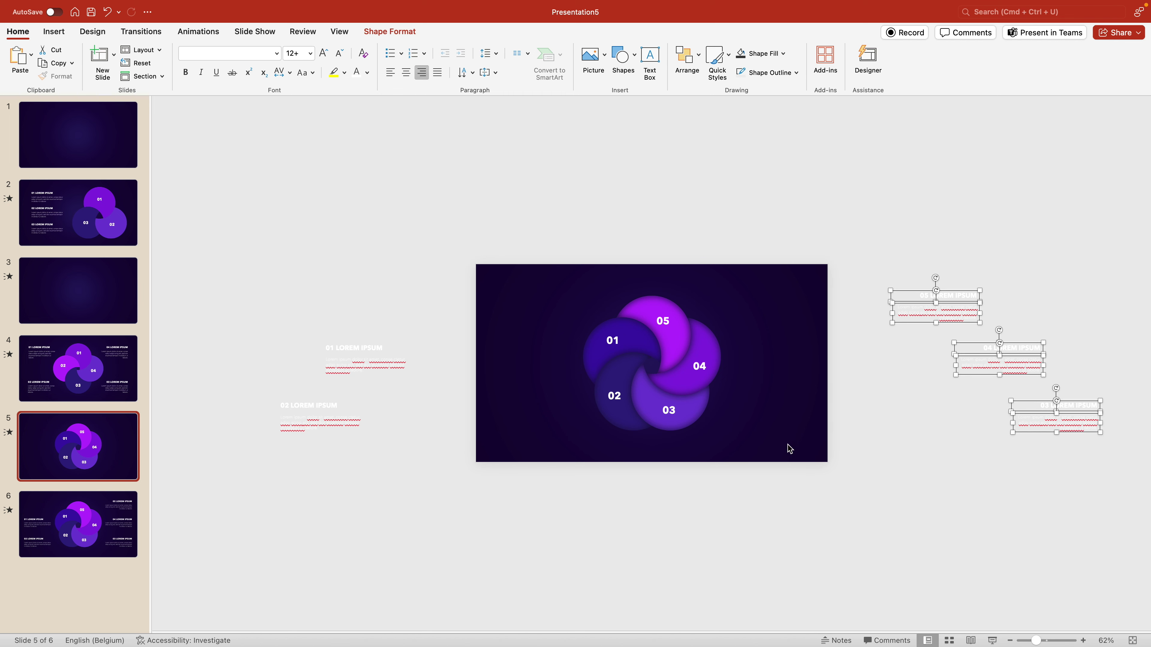
Rotate all the petal shapes to 285°
{"action": "left_click", "coordinate": [659, 299]}
{"action": "left_click_drag", "start_coordinate": [551, 251], "coordinate": [811, 494]}
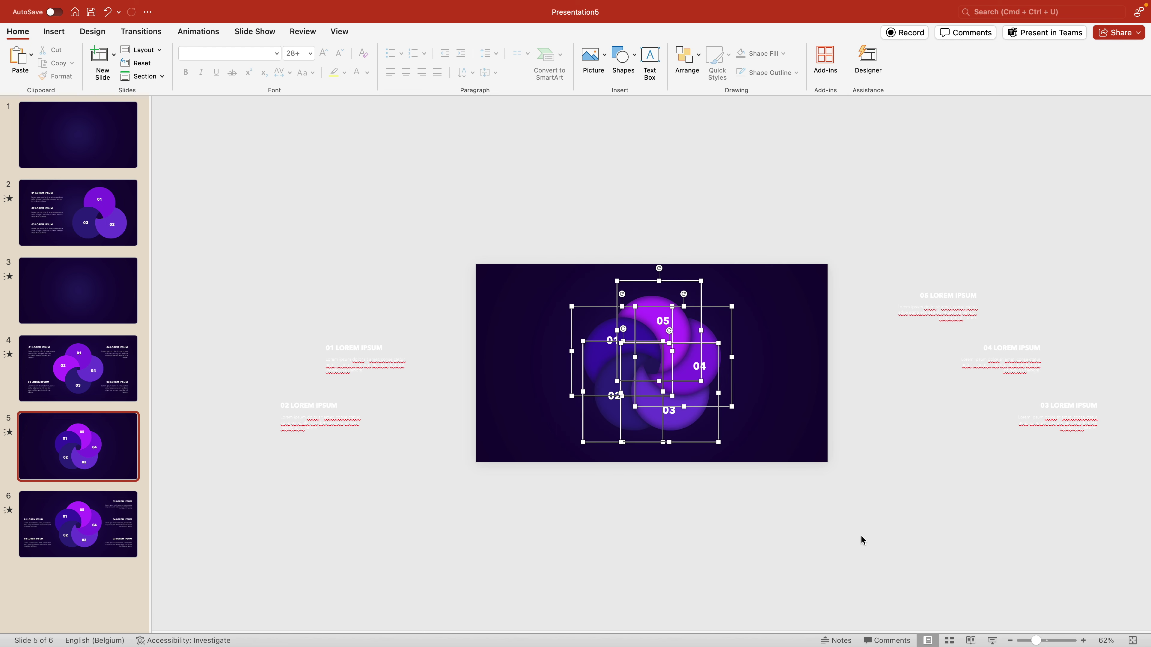
{"action": "left_click_drag", "start_coordinate": [657, 266], "coordinate": [581, 321]}
{"action": "left_click", "coordinate": [773, 239]}
Move petals 05, 04, 03, 02 and 01 off the slide edges, then open slide 6
{"action": "left_click_drag", "start_coordinate": [675, 311], "coordinate": [611, 191]}
{"action": "left_click_drag", "start_coordinate": [699, 330], "coordinate": [828, 195]}
{"action": "left_click_drag", "start_coordinate": [691, 377], "coordinate": [850, 507]}
{"action": "left_click_drag", "start_coordinate": [634, 399], "coordinate": [599, 542]}
{"action": "left_click_drag", "start_coordinate": [587, 324], "coordinate": [401, 303]}
{"action": "left_click_drag", "start_coordinate": [850, 507], "coordinate": [871, 479]}
{"action": "left_click", "coordinate": [992, 519]}
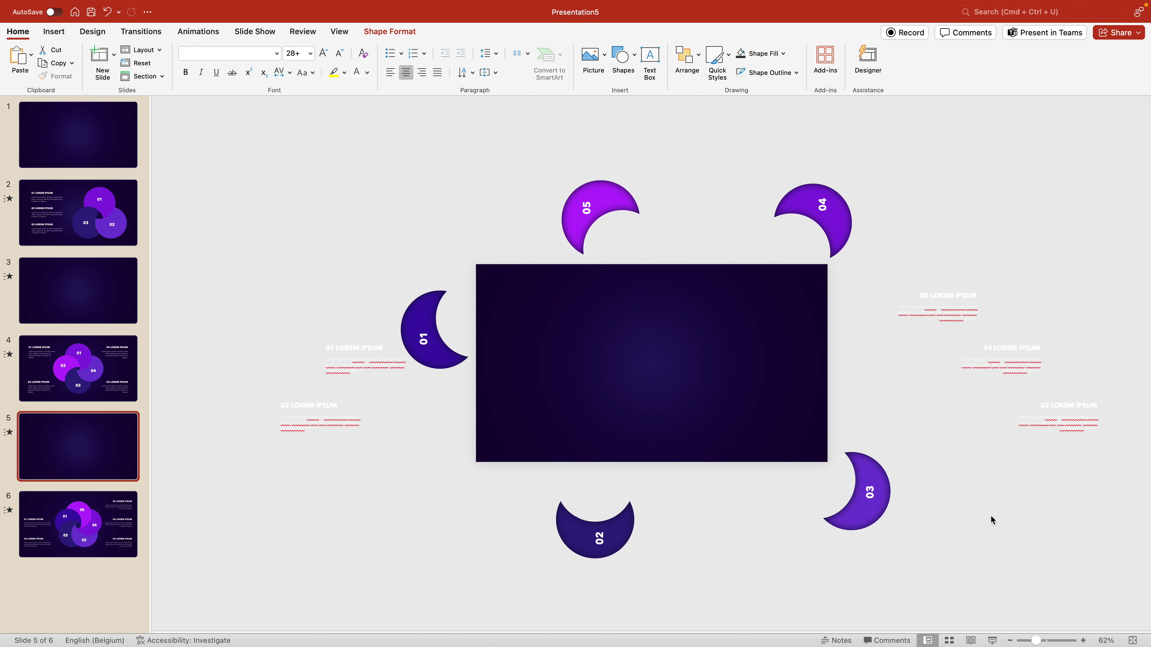
{"action": "left_click", "coordinate": [105, 522]}
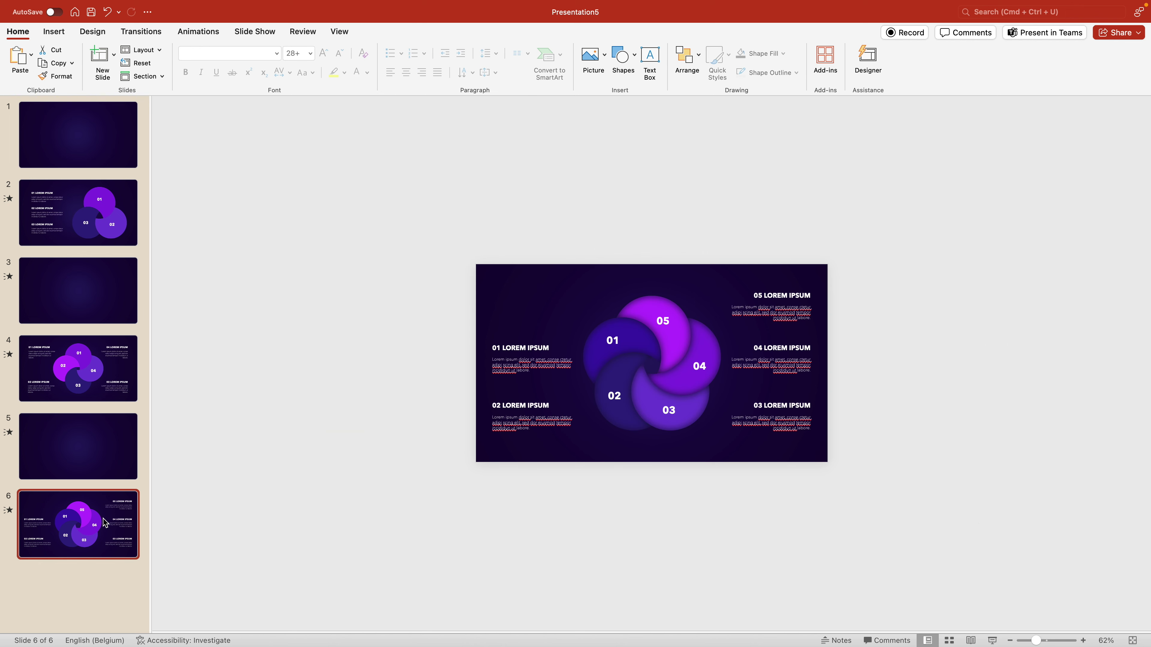
Apply the Morph transition to slide 6 and preview it in Slide Show
{"action": "left_click", "coordinate": [141, 31]}
{"action": "left_click", "coordinate": [142, 64]}
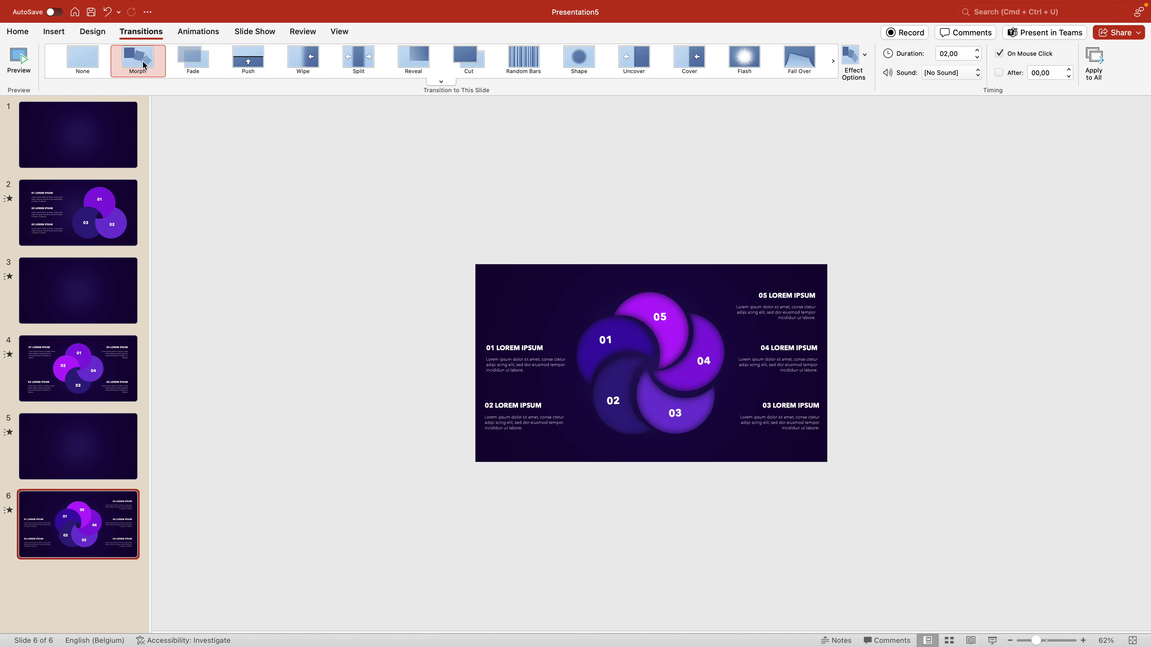
{"action": "left_click", "coordinate": [992, 640]}
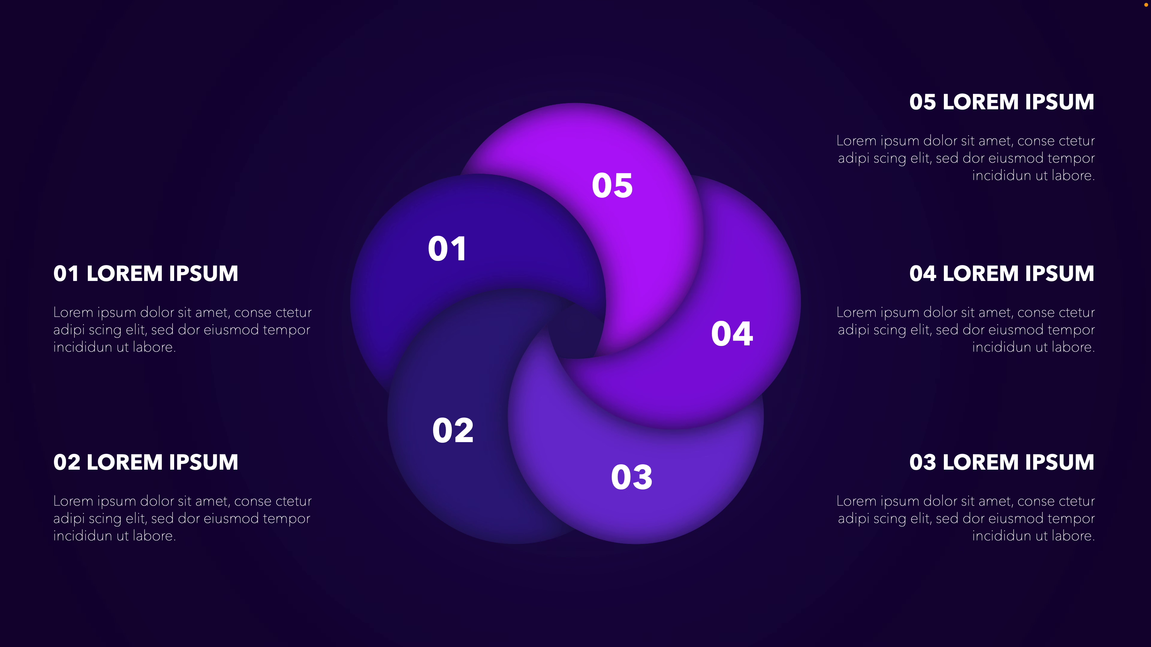
{"action": "key", "text": "Escape"}
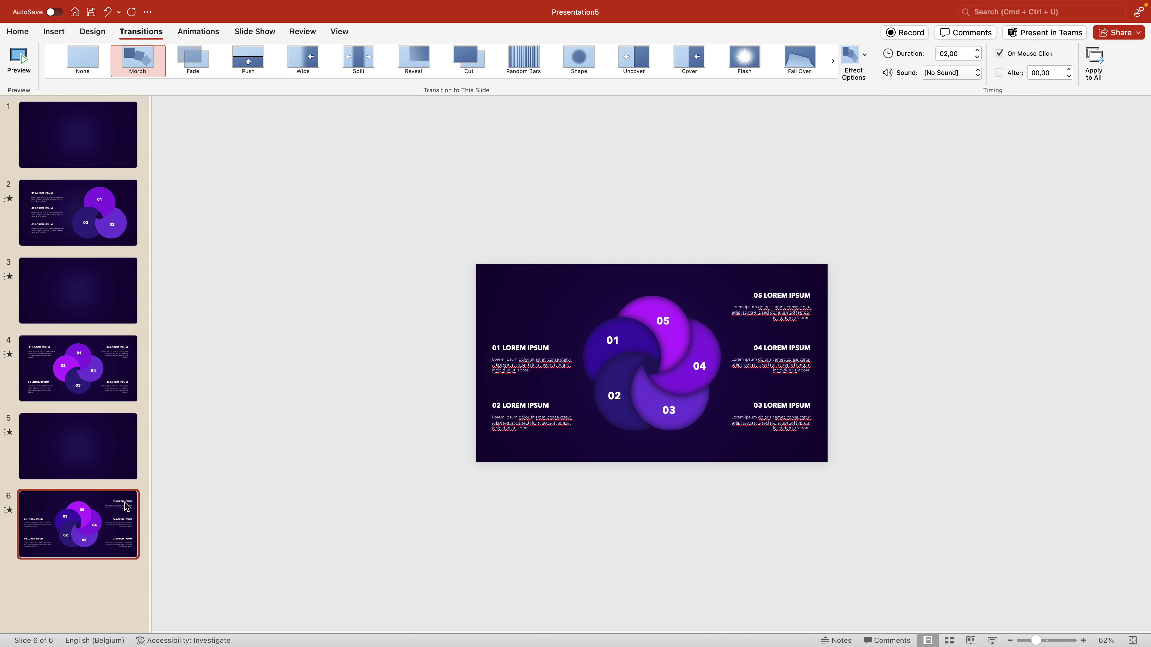
Duplicate slide 6 as slide 7 and delete every object on slide 7
{"action": "right_click", "coordinate": [113, 530]}
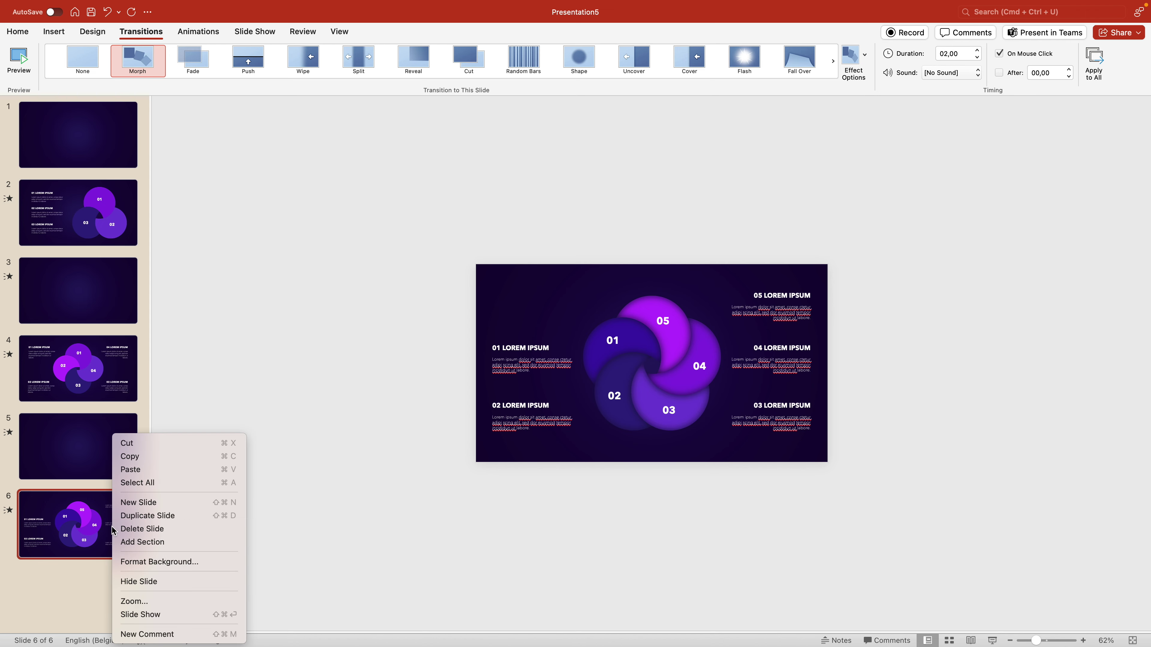
{"action": "left_click", "coordinate": [154, 521]}
{"action": "left_click_drag", "start_coordinate": [411, 250], "coordinate": [1053, 578]}
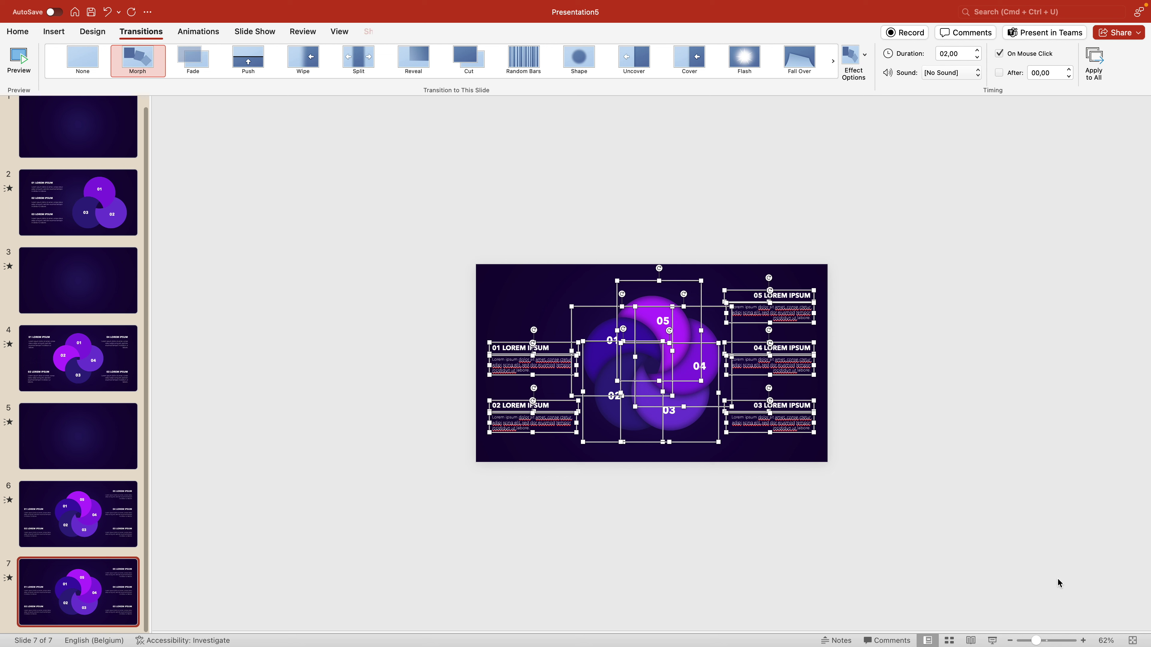
{"action": "key", "text": "BackSpace"}
{"action": "scroll", "coordinate": [612, 466], "scroll_direction": "up", "scroll_amount": 5}
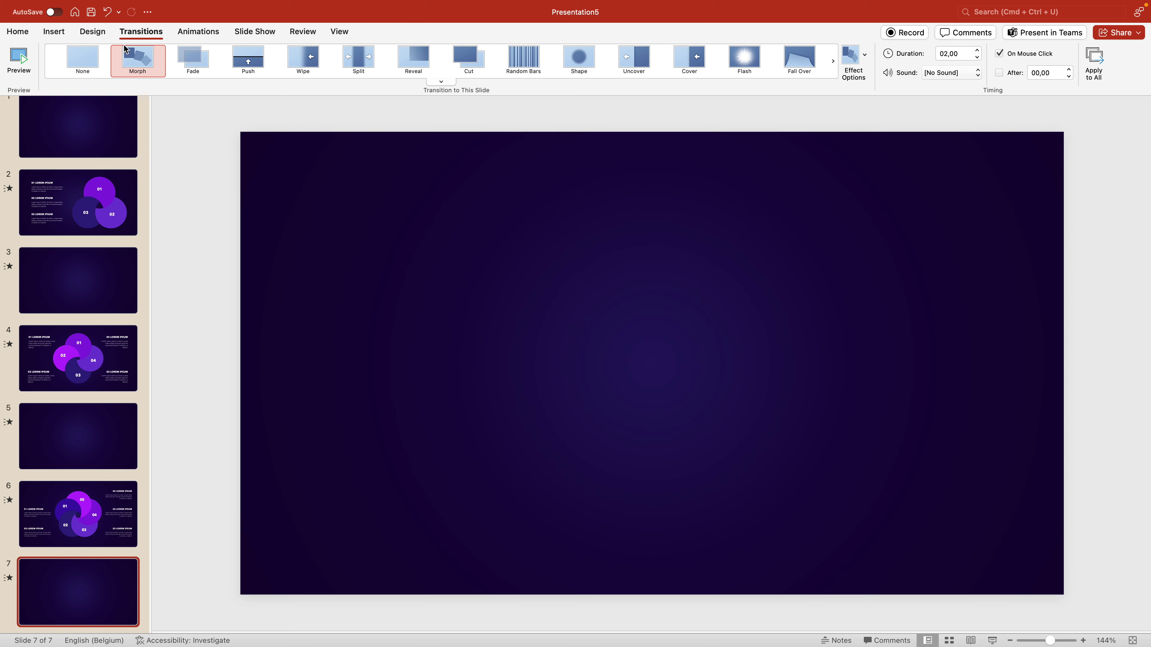
Insert a Basic Venn SmartArt diagram on slide 7
{"action": "left_click", "coordinate": [48, 33]}
{"action": "left_click", "coordinate": [300, 55]}
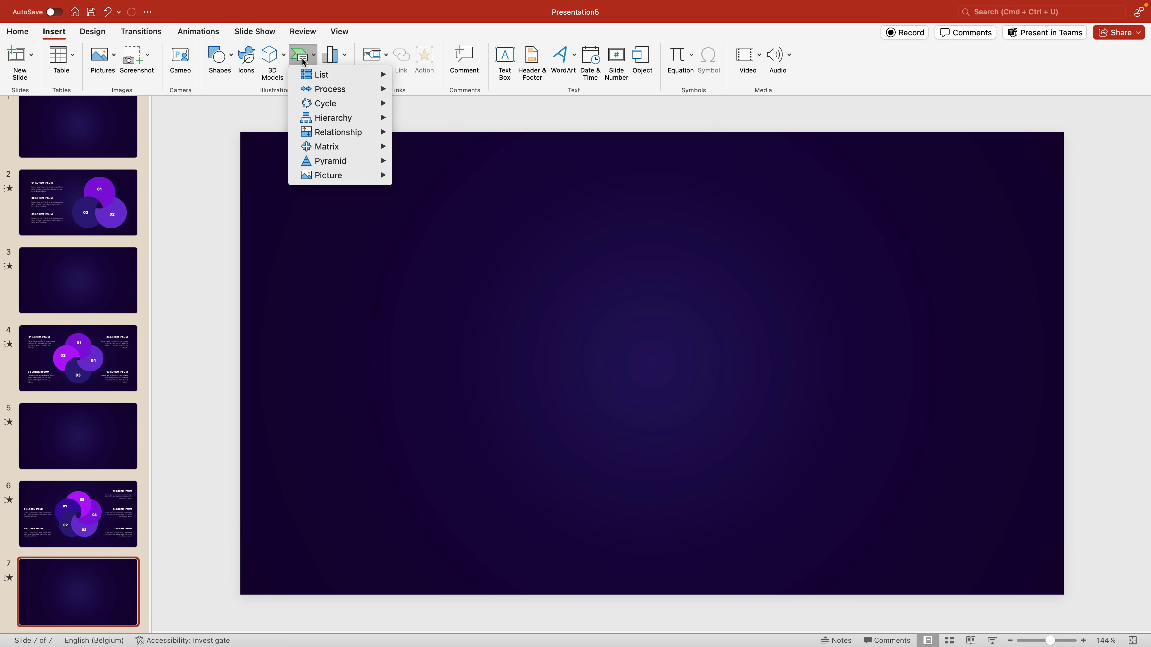
{"action": "mouse_move", "coordinate": [353, 132]}
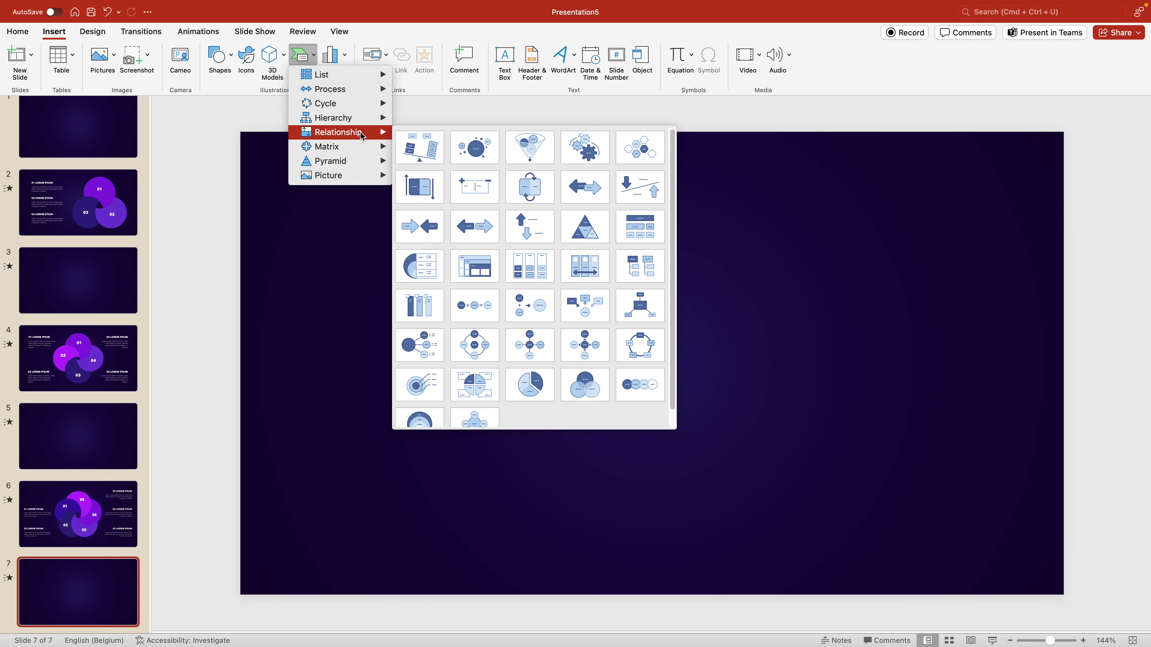
{"action": "left_click", "coordinate": [600, 393]}
Label the Venn circles 1 to 6, removing the extra items 7 and 8
{"action": "left_click", "coordinate": [290, 226]}
{"action": "type", "text": "1"}
{"action": "key", "text": "Return"}
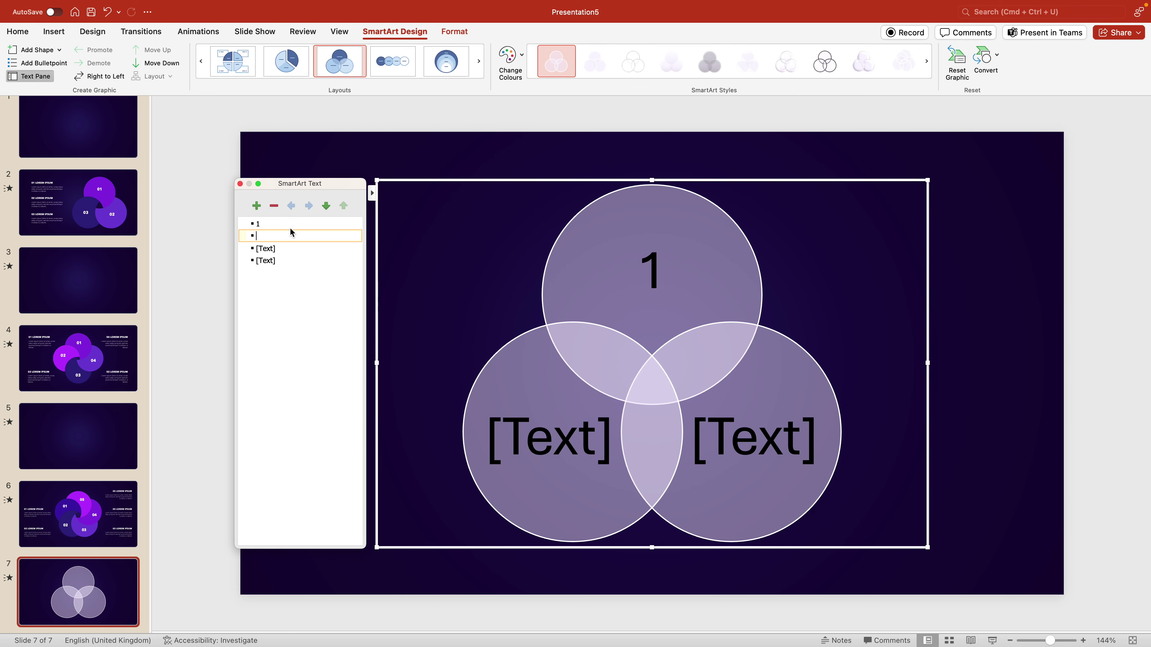
{"action": "type", "text": "2"}
{"action": "key", "text": "Return"}
{"action": "type", "text": "3"}
{"action": "key", "text": "Return"}
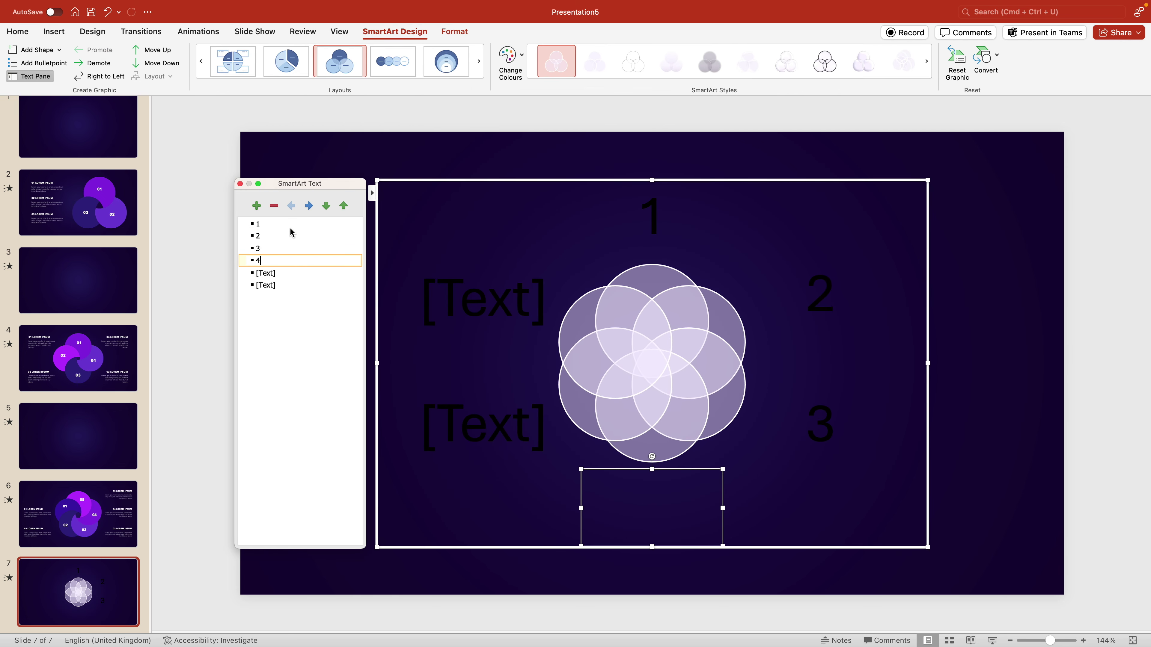
{"action": "type", "text": "4"}
{"action": "key", "text": "Return"}
{"action": "type", "text": "5"}
{"action": "key", "text": "Return"}
{"action": "type", "text": "6"}
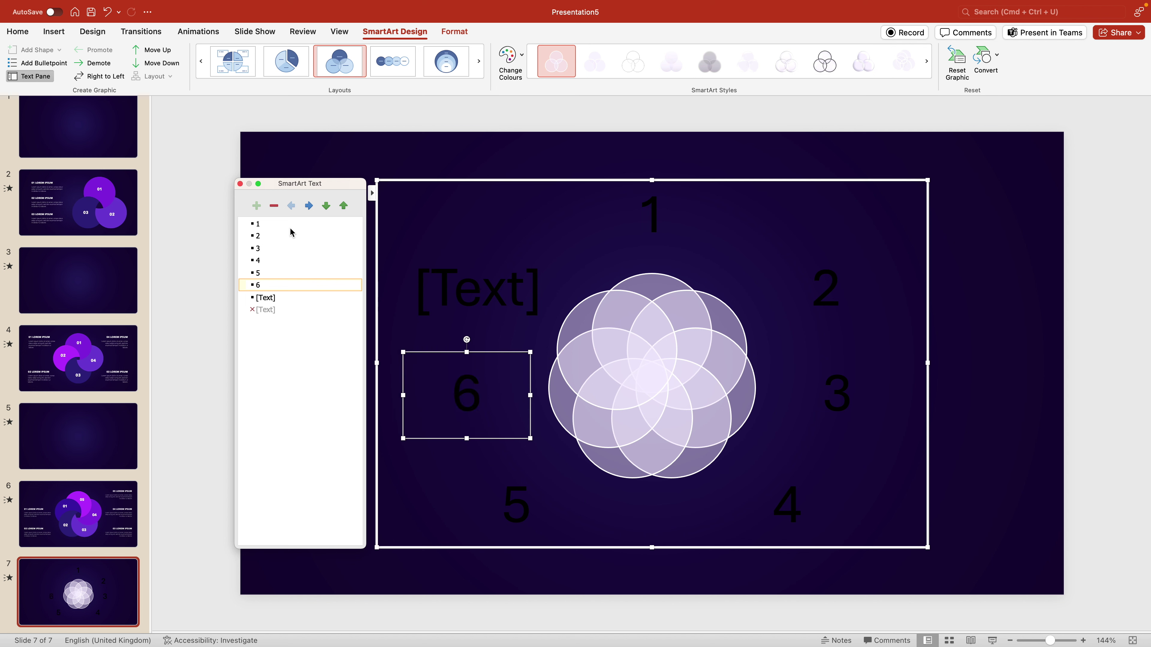
{"action": "key", "text": "Return"}
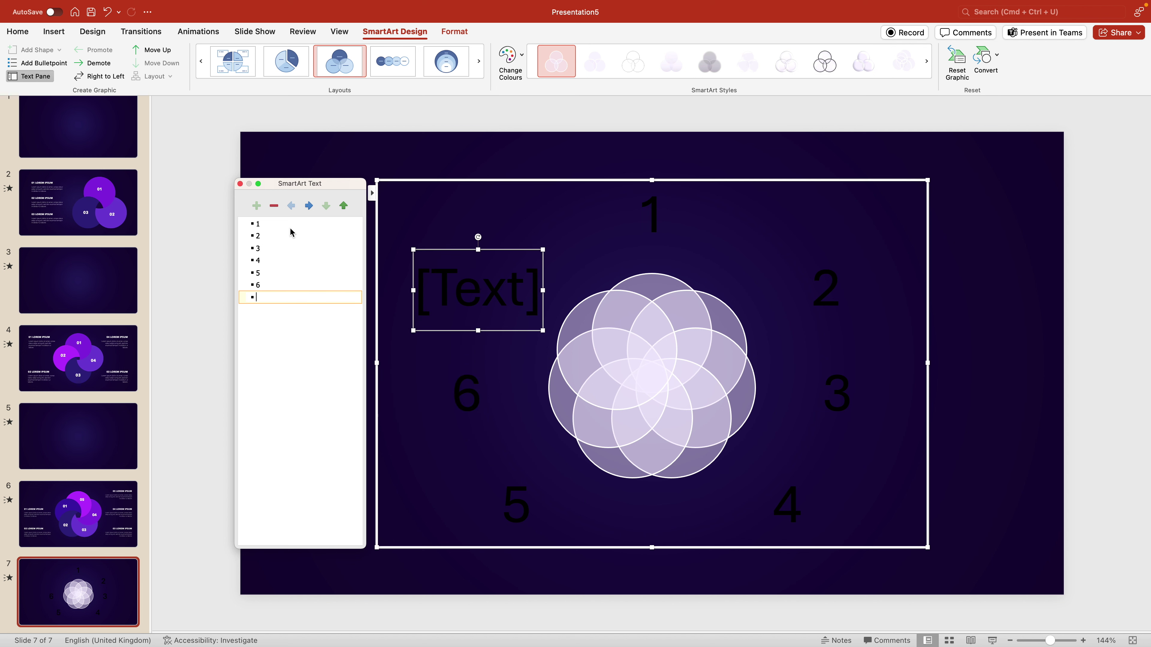
{"action": "type", "text": "7"}
{"action": "key", "text": "Return"}
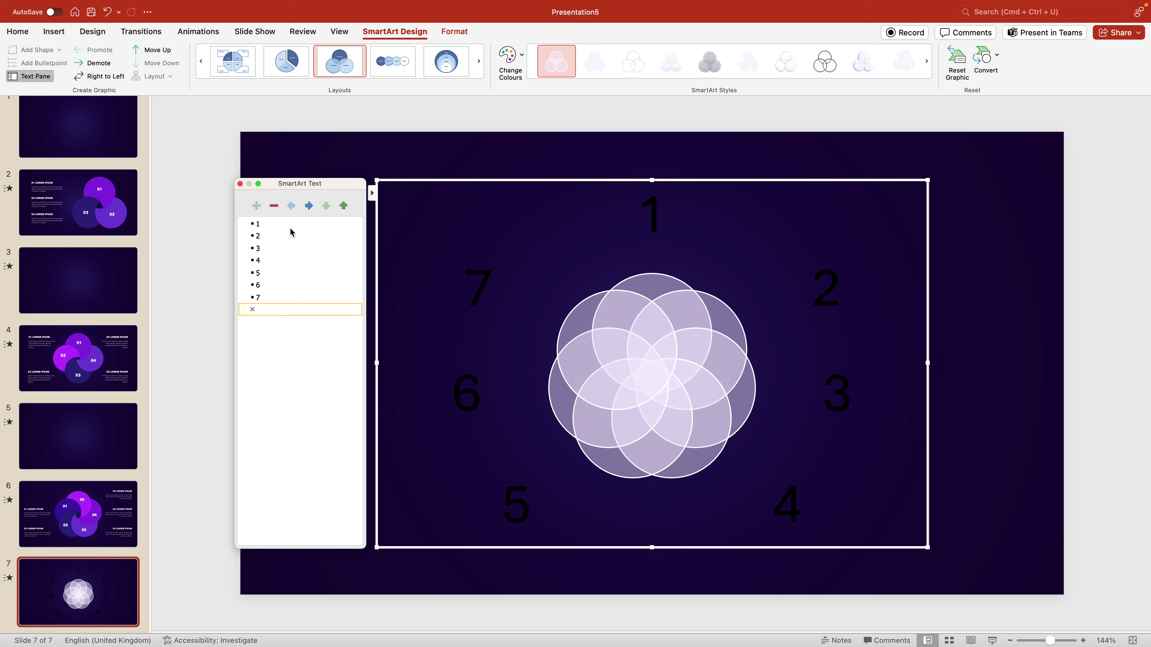
{"action": "type", "text": "8"}
{"action": "key", "text": "BackSpace"}
{"action": "key", "text": "BackSpace"}
{"action": "key", "text": "BackSpace"}
{"action": "key", "text": "BackSpace"}
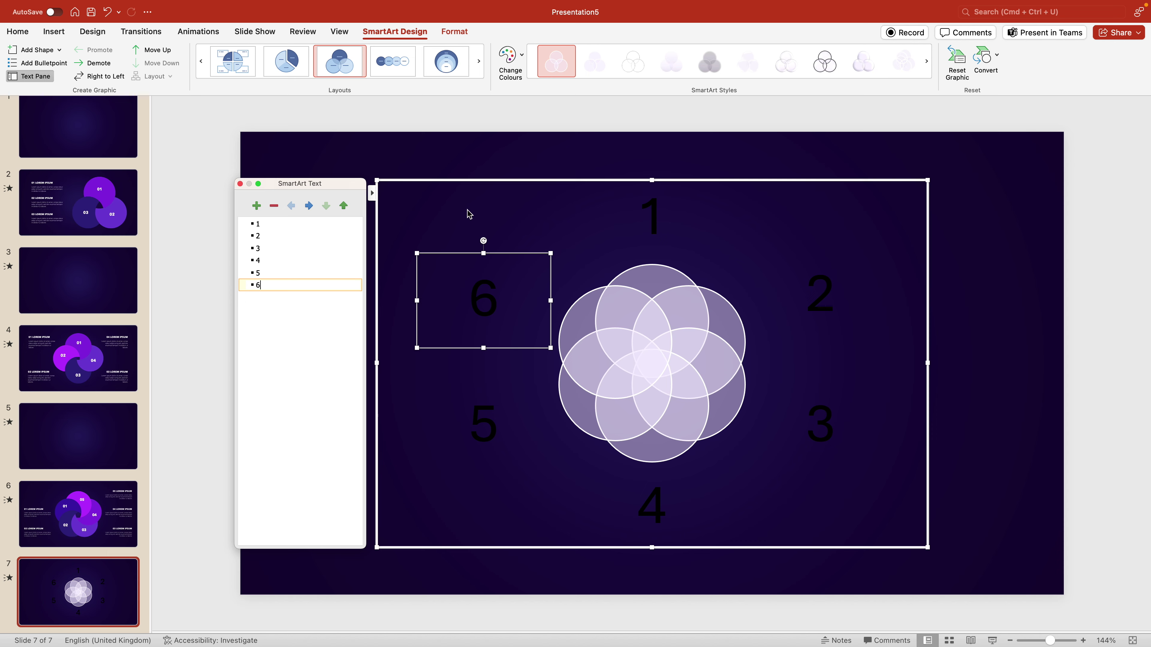
{"action": "left_click", "coordinate": [668, 179]}
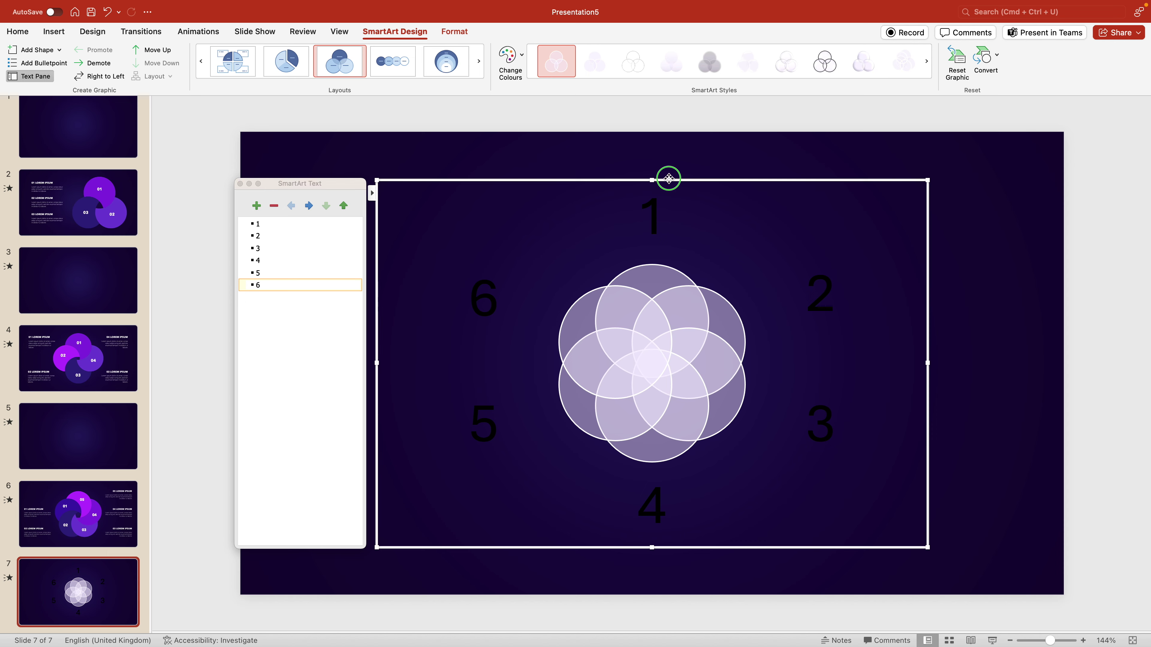
Ungroup the Venn diagram into separate shapes and select the labels 1 and 2
{"action": "right_click", "coordinate": [668, 179]}
{"action": "mouse_move", "coordinate": [806, 297]}
{"action": "left_click", "coordinate": [868, 331]}
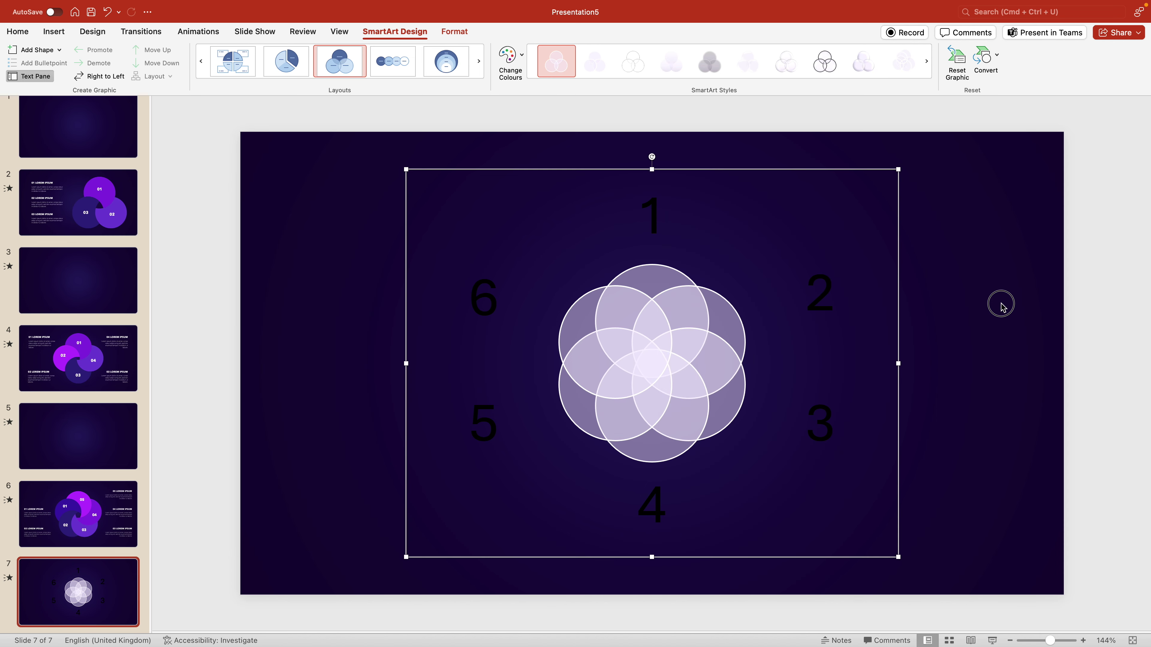
{"action": "left_click", "coordinate": [678, 249]}
{"action": "left_click", "coordinate": [808, 277], "text": "shift"}
Add labels 3 to 6 to the selection and delete all six number labels
{"action": "left_click", "coordinate": [820, 434], "text": "shift"}
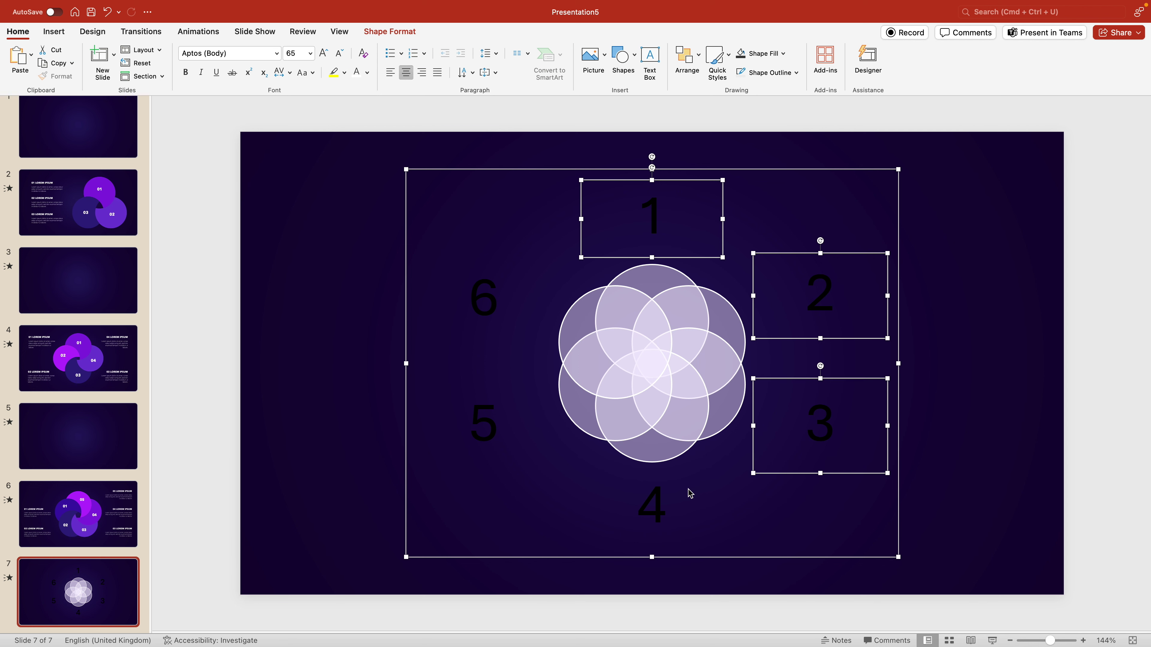
{"action": "left_click", "coordinate": [659, 495], "text": "shift"}
{"action": "left_click", "coordinate": [465, 428], "text": "shift"}
{"action": "left_click", "coordinate": [484, 310], "text": "shift"}
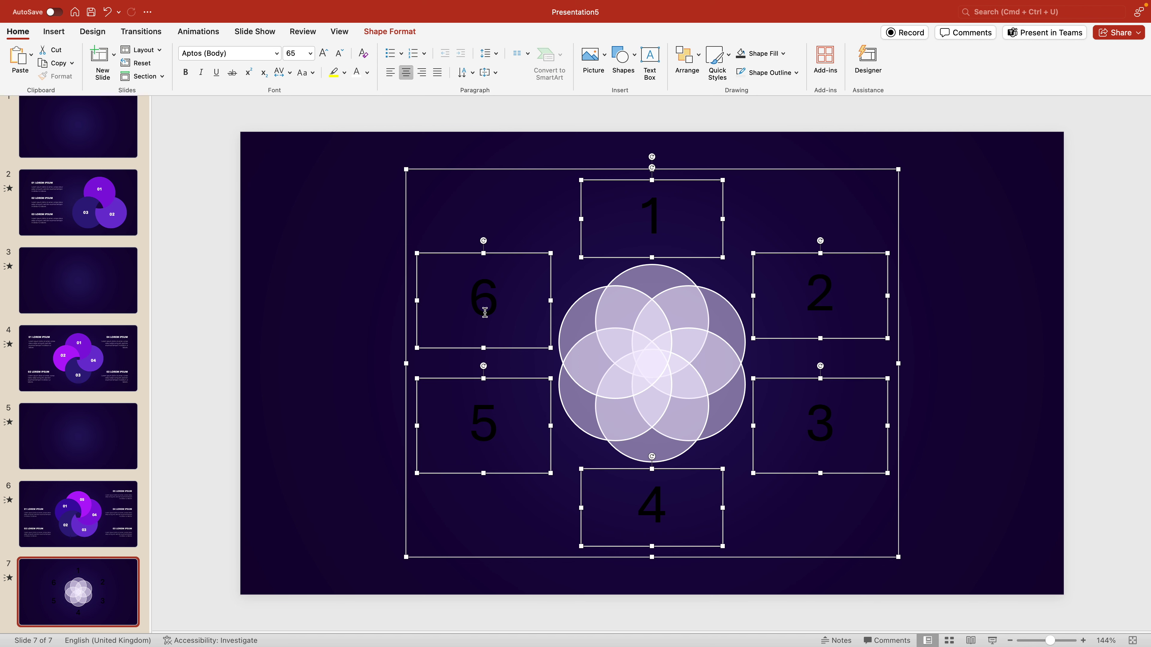
{"action": "key", "text": "Delete"}
Enlarge the circle flower and ungroup it into separate circles
{"action": "left_click", "coordinate": [653, 284]}
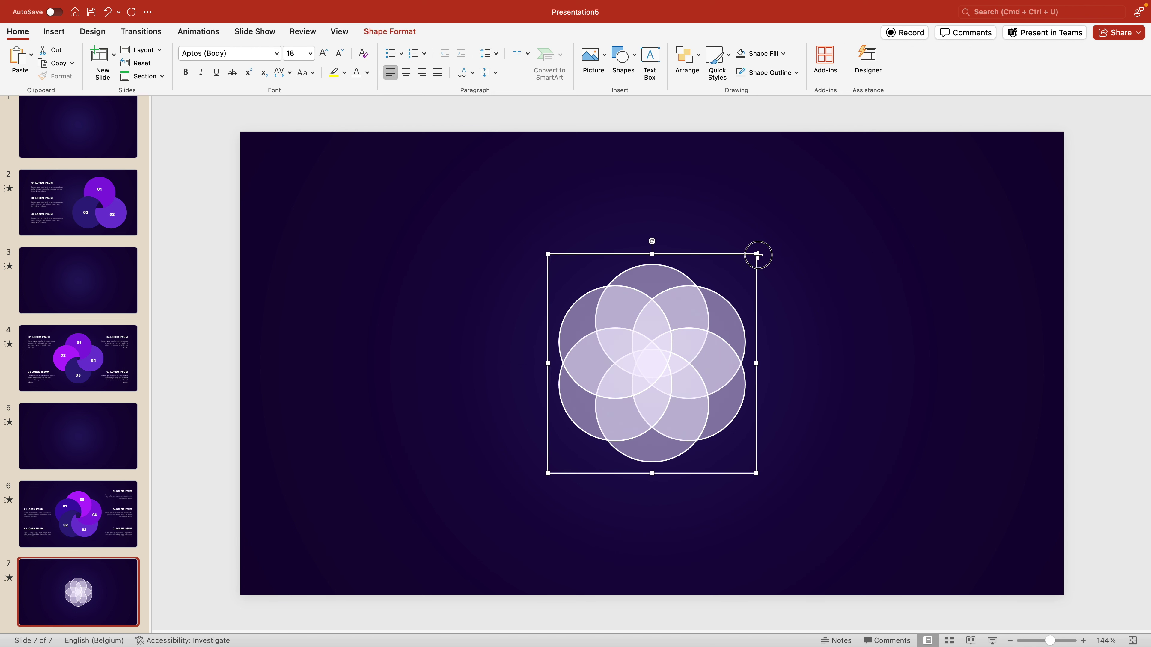
{"action": "left_click_drag", "start_coordinate": [758, 254], "coordinate": [811, 239]}
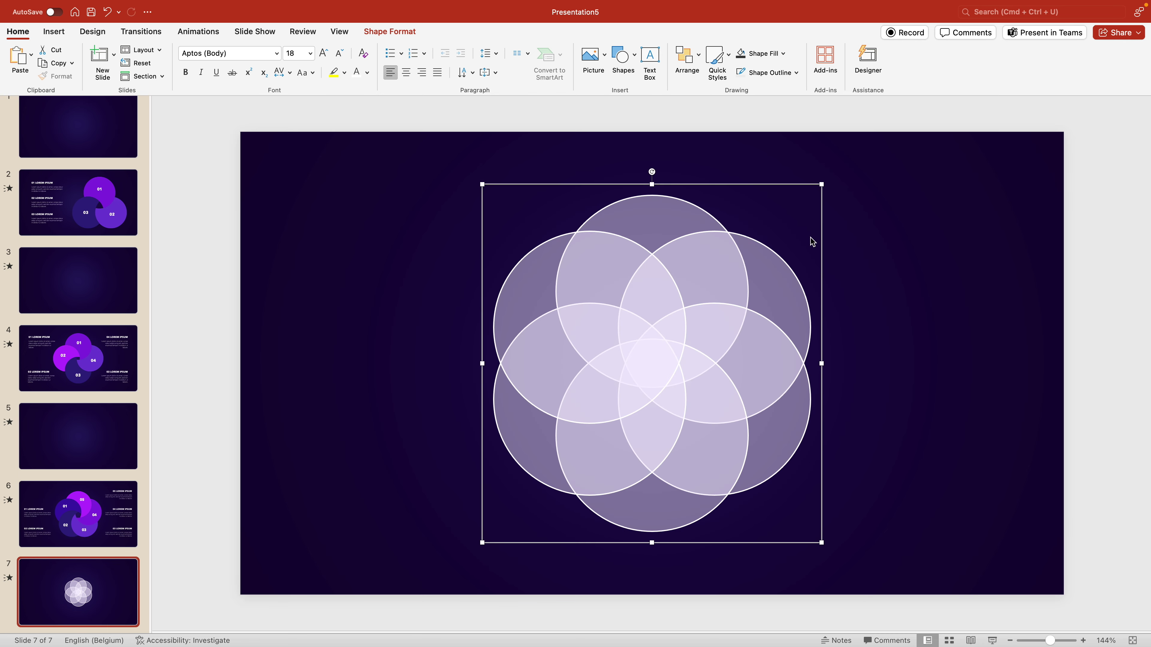
{"action": "right_click", "coordinate": [652, 307]}
{"action": "mouse_move", "coordinate": [725, 358]}
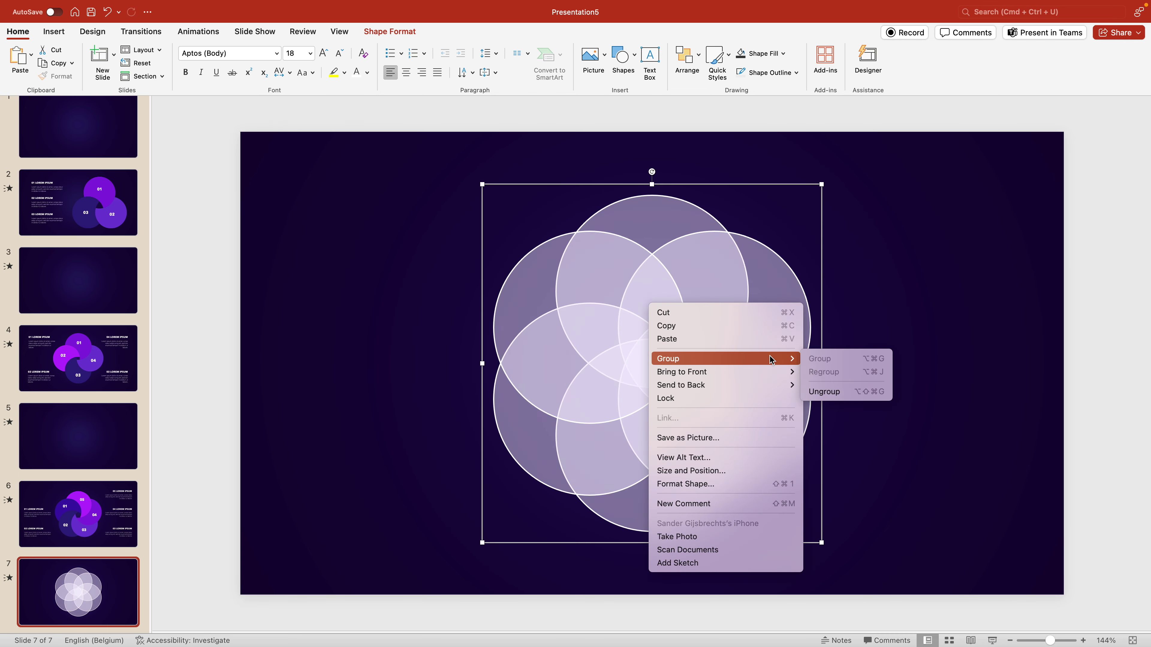
{"action": "left_click", "coordinate": [830, 393]}
{"action": "left_click", "coordinate": [923, 383]}
Fragment all six overlapping circles with Merge Shapes, then select the central hexagon piece
{"action": "left_click", "coordinate": [638, 365]}
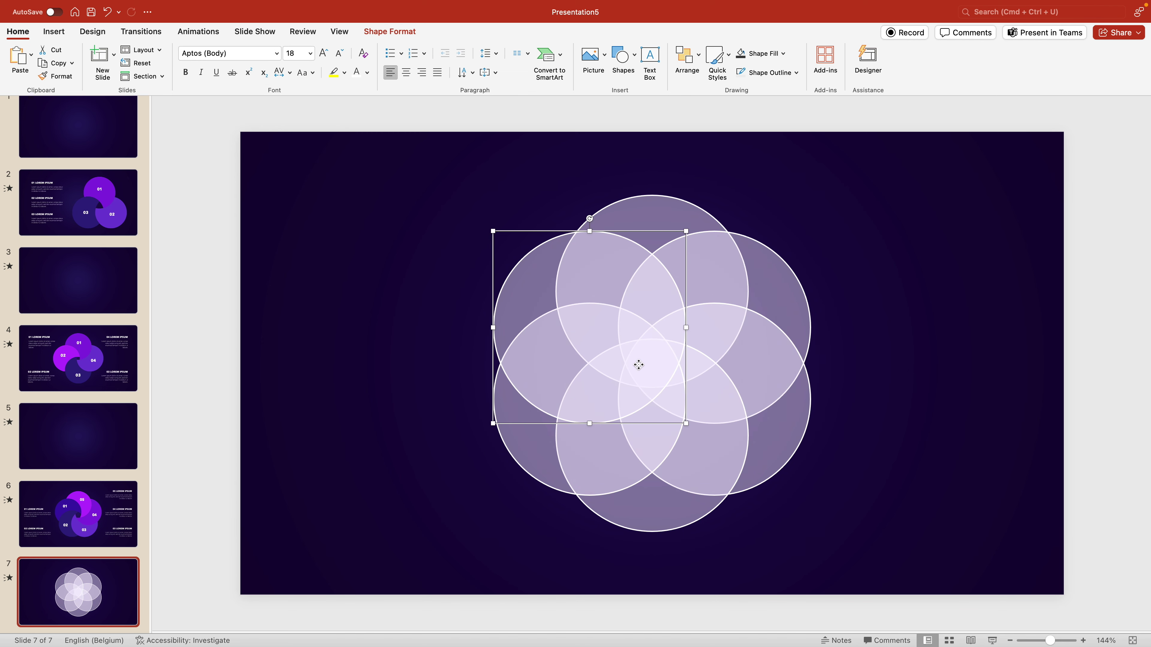
{"action": "left_click", "coordinate": [902, 213]}
{"action": "left_click_drag", "start_coordinate": [917, 175], "coordinate": [362, 637]}
{"action": "left_click", "coordinate": [372, 36]}
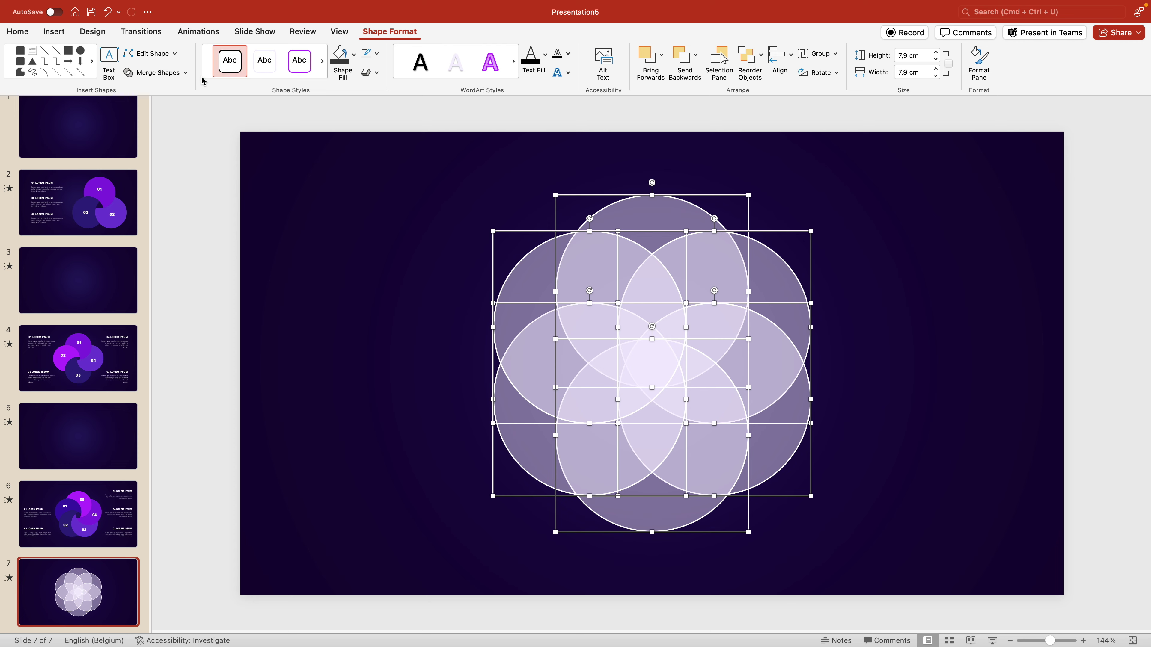
{"action": "left_click", "coordinate": [161, 72]}
{"action": "left_click", "coordinate": [169, 119]}
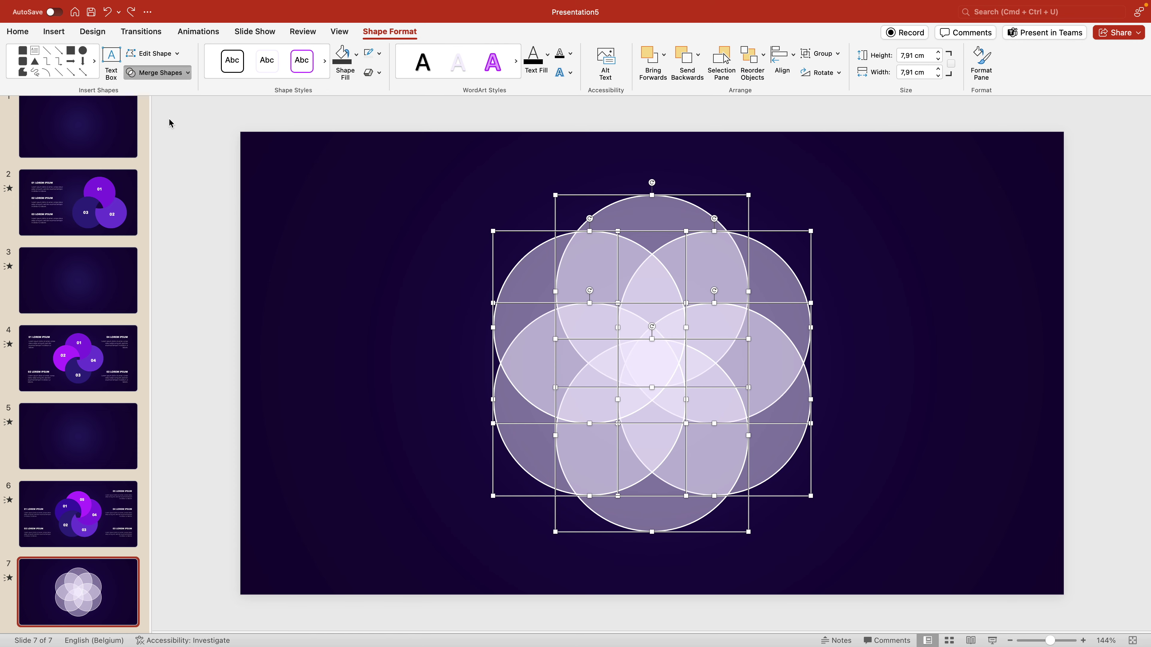
{"action": "left_click", "coordinate": [916, 345]}
{"action": "left_click", "coordinate": [642, 374]}
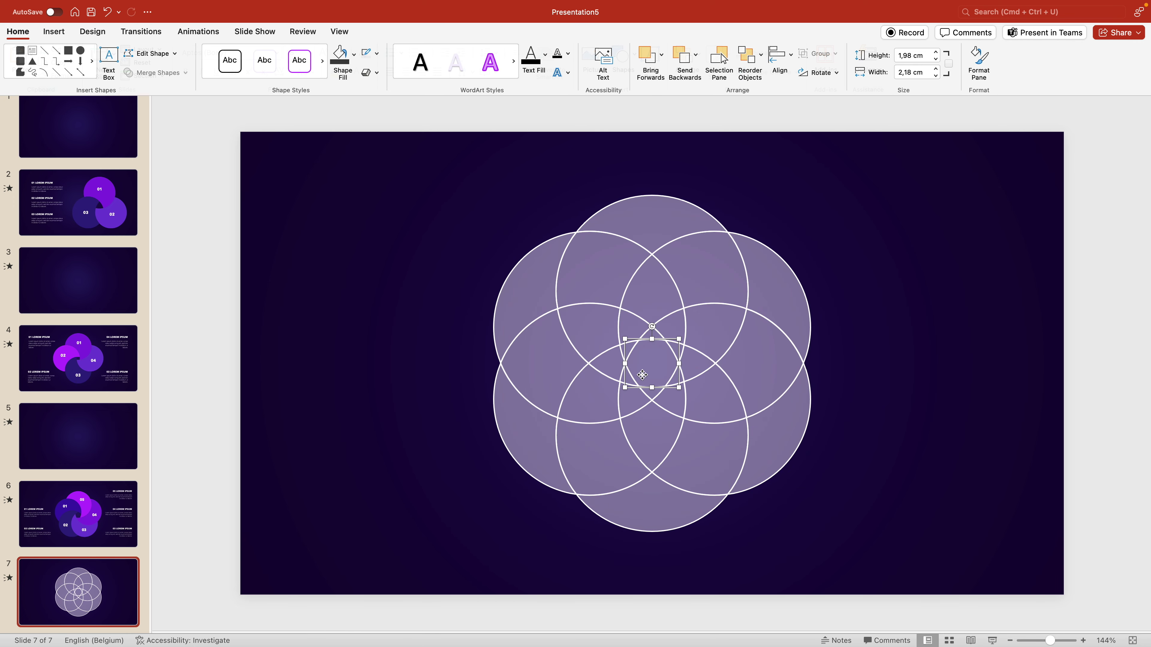
Delete the central hexagon piece and union five fragments into the first petal
{"action": "key", "text": "Delete"}
{"action": "scroll", "coordinate": [641, 373], "scroll_direction": "up", "scroll_amount": 3}
{"action": "left_click", "coordinate": [685, 351]}
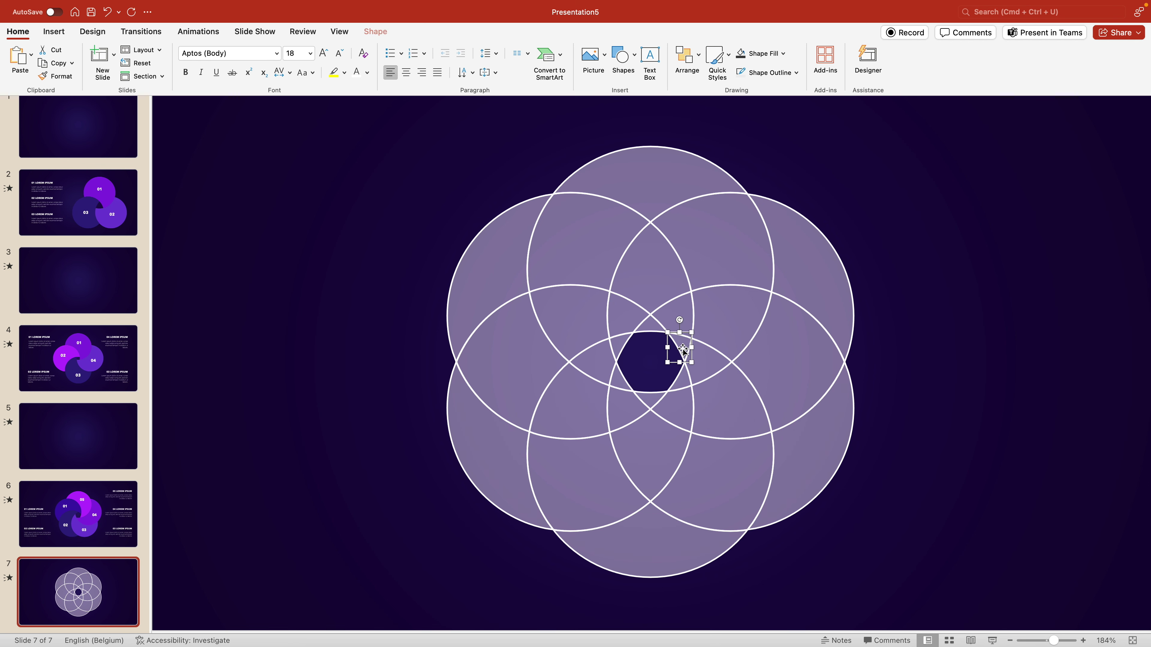
{"action": "left_click", "coordinate": [686, 311], "text": "shift"}
{"action": "left_click", "coordinate": [649, 259], "text": "shift"}
{"action": "left_click", "coordinate": [588, 245], "text": "shift"}
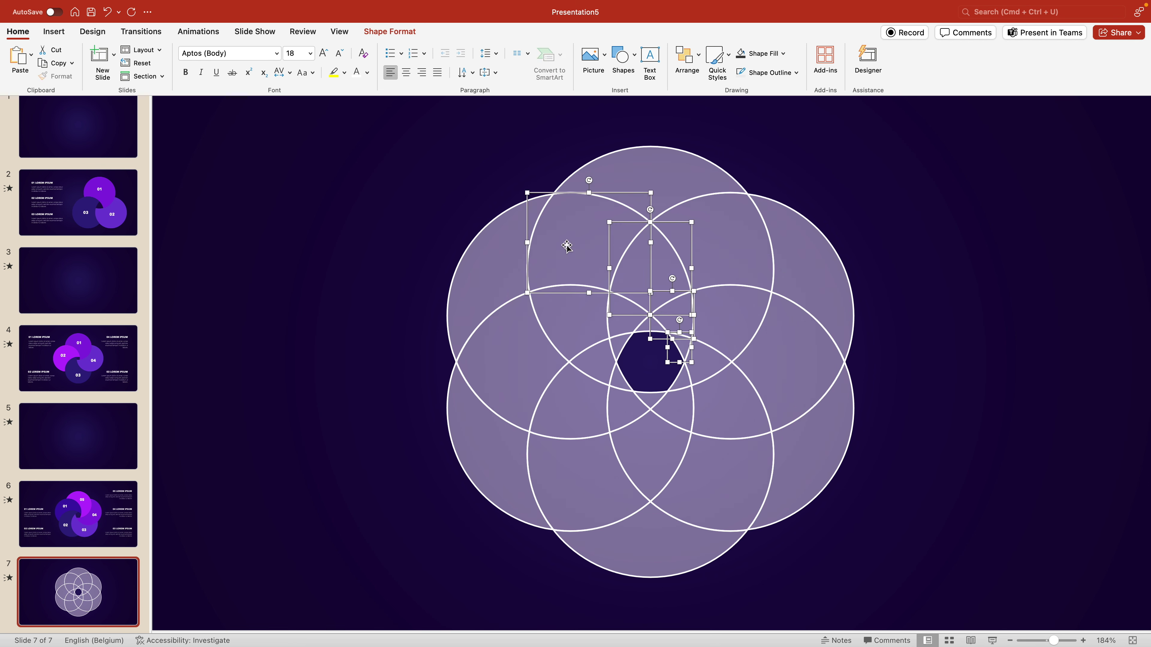
{"action": "left_click", "coordinate": [480, 256], "text": "shift"}
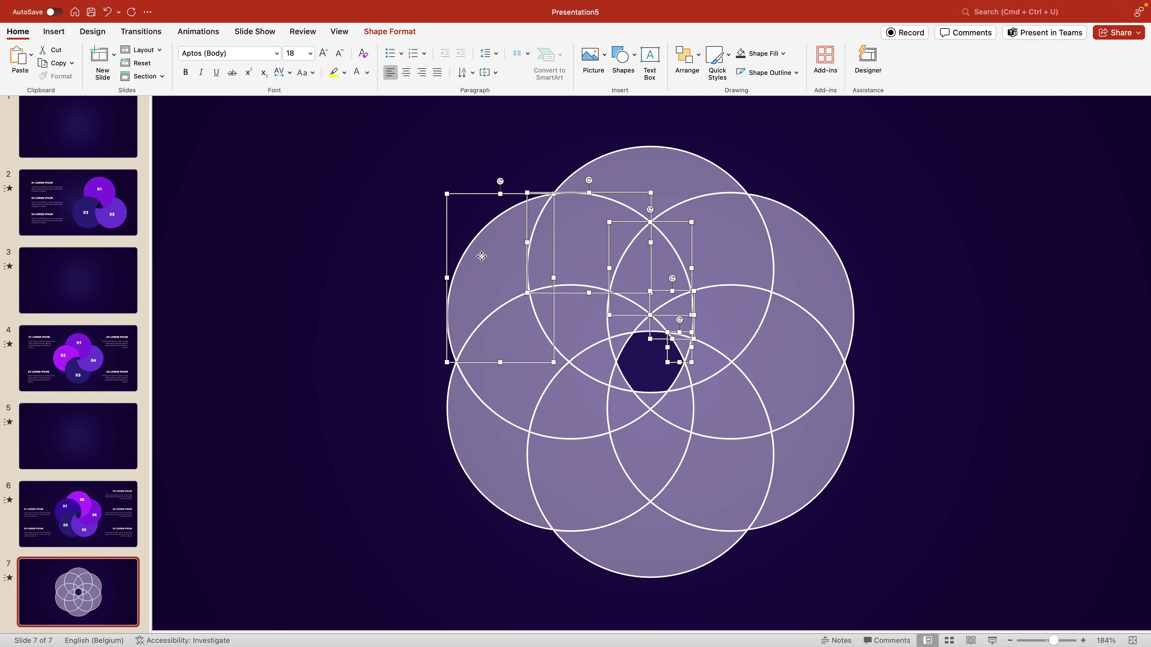
{"action": "left_click", "coordinate": [400, 37]}
{"action": "left_click", "coordinate": [177, 74]}
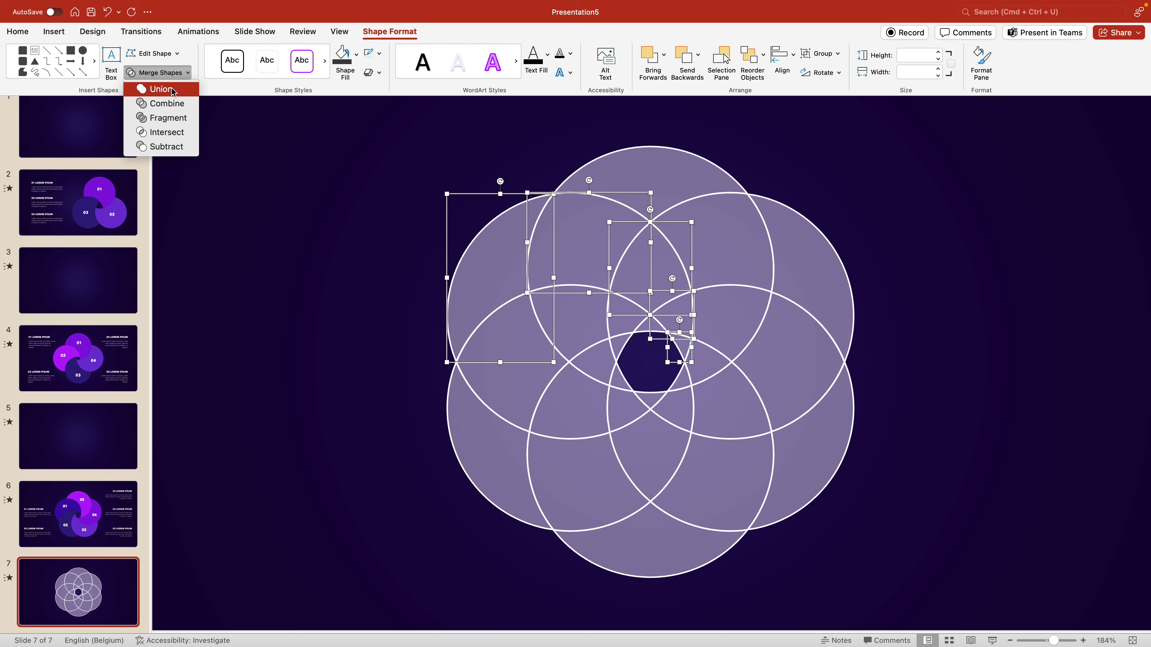
{"action": "left_click", "coordinate": [173, 90]}
Union five more fragments, up to the top one, into the second petal
{"action": "left_click", "coordinate": [676, 377]}
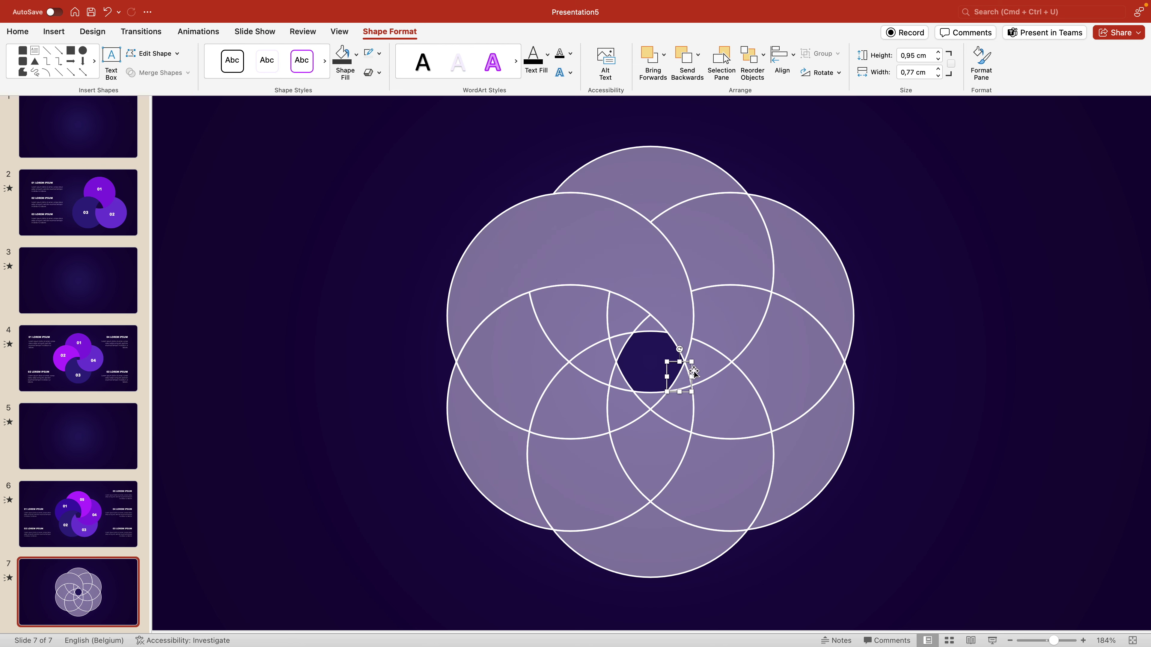
{"action": "left_click", "coordinate": [705, 359], "text": "shift"}
{"action": "left_click", "coordinate": [742, 315], "text": "shift"}
{"action": "left_click", "coordinate": [725, 215], "text": "shift"}
{"action": "left_click", "coordinate": [650, 178], "text": "shift"}
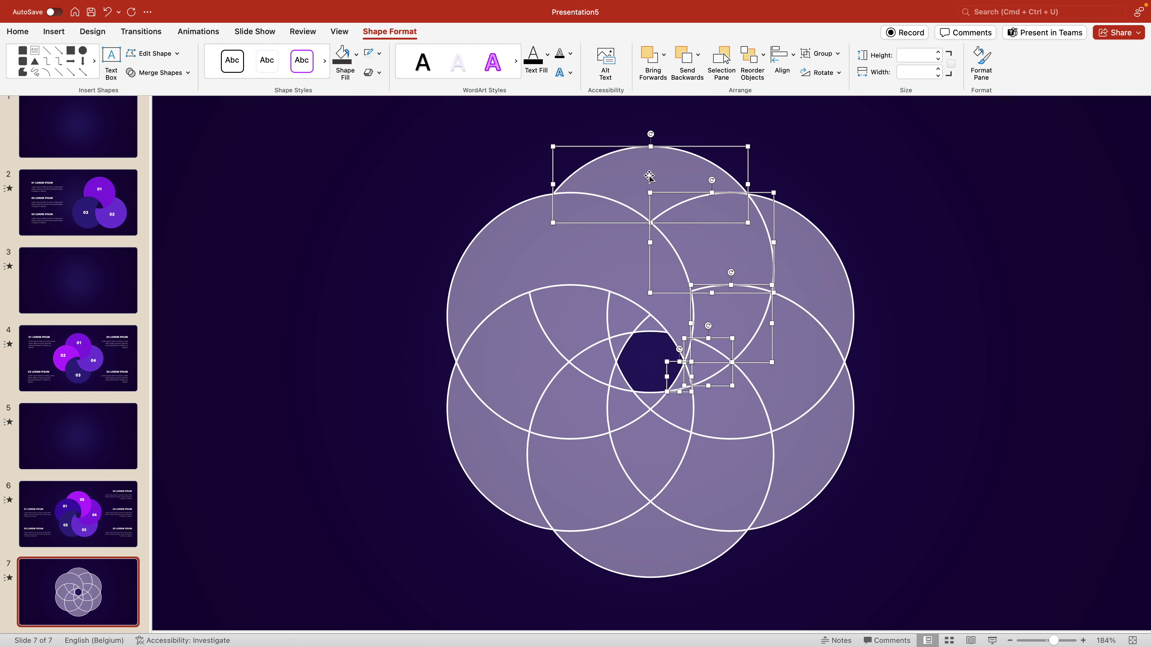
{"action": "left_click", "coordinate": [159, 74]}
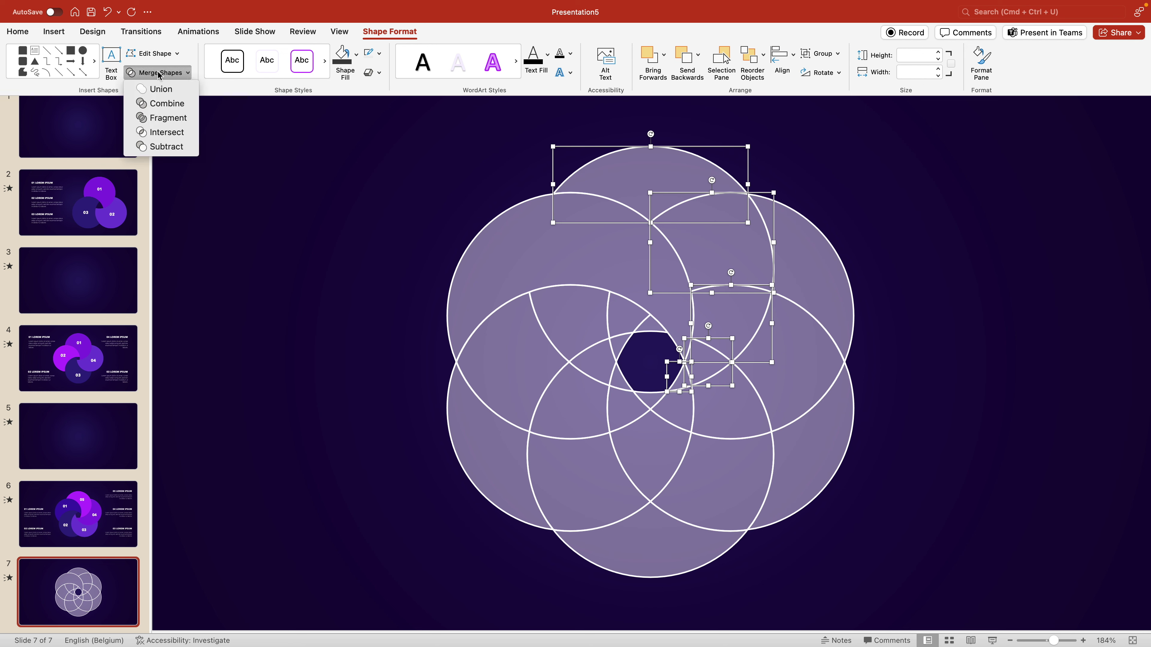
{"action": "left_click", "coordinate": [156, 89]}
Union five fragments into a third petal, then merge the lower-right fragments
{"action": "left_click", "coordinate": [649, 400]}
{"action": "left_click", "coordinate": [680, 415], "text": "shift"}
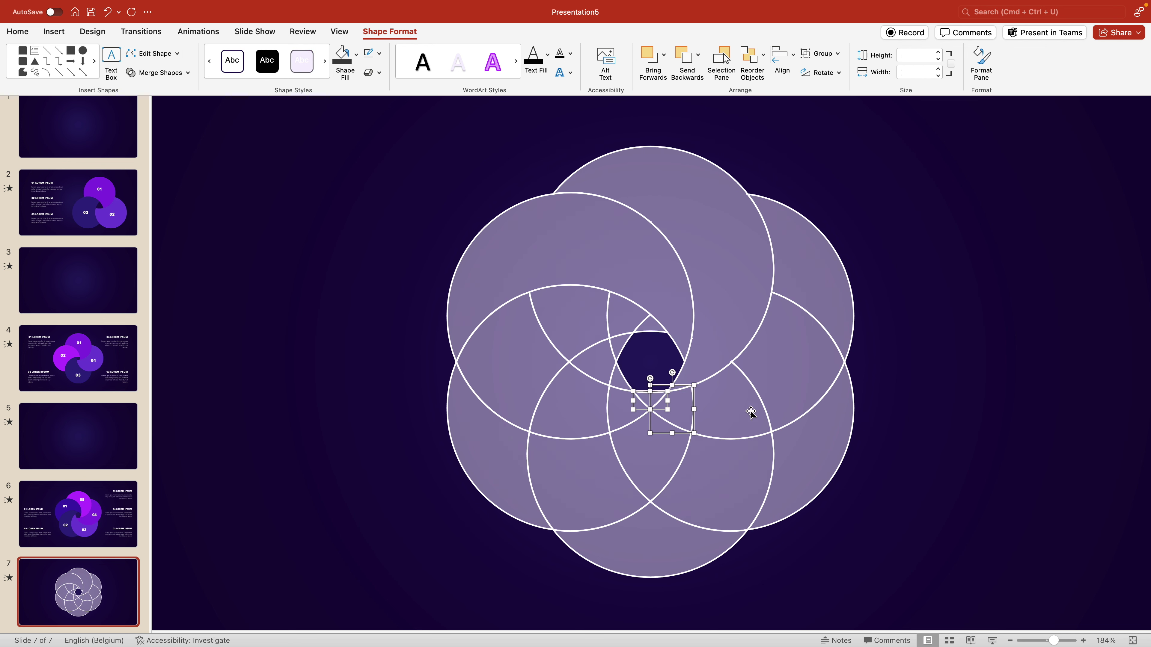
{"action": "left_click", "coordinate": [751, 410], "text": "shift"}
{"action": "left_click", "coordinate": [799, 350], "text": "shift"}
{"action": "left_click", "coordinate": [802, 257], "text": "shift"}
{"action": "left_click", "coordinate": [159, 74]}
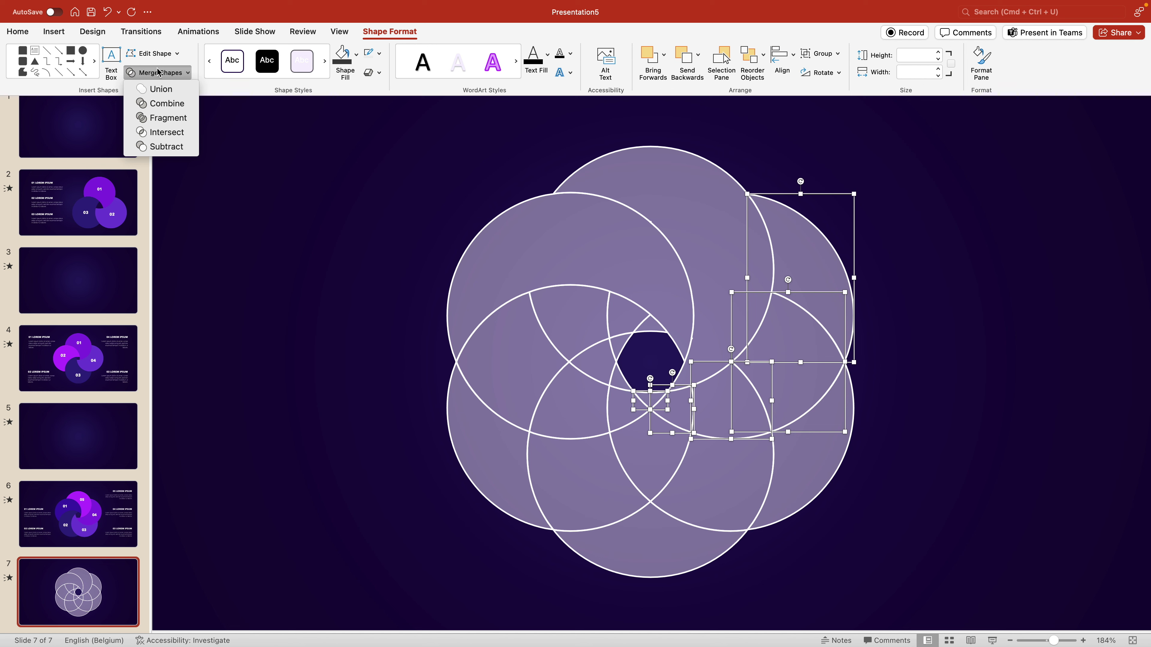
{"action": "left_click", "coordinate": [163, 89]}
{"action": "left_click", "coordinate": [618, 387]}
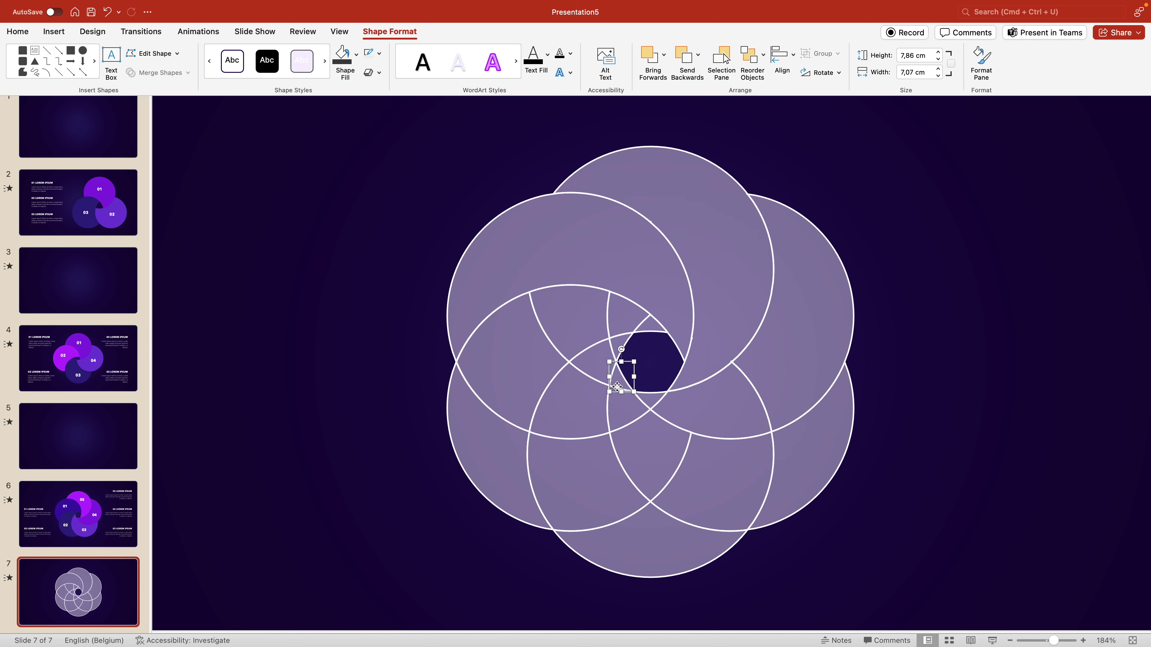
{"action": "left_click", "coordinate": [158, 73]}
{"action": "left_click", "coordinate": [161, 89]}
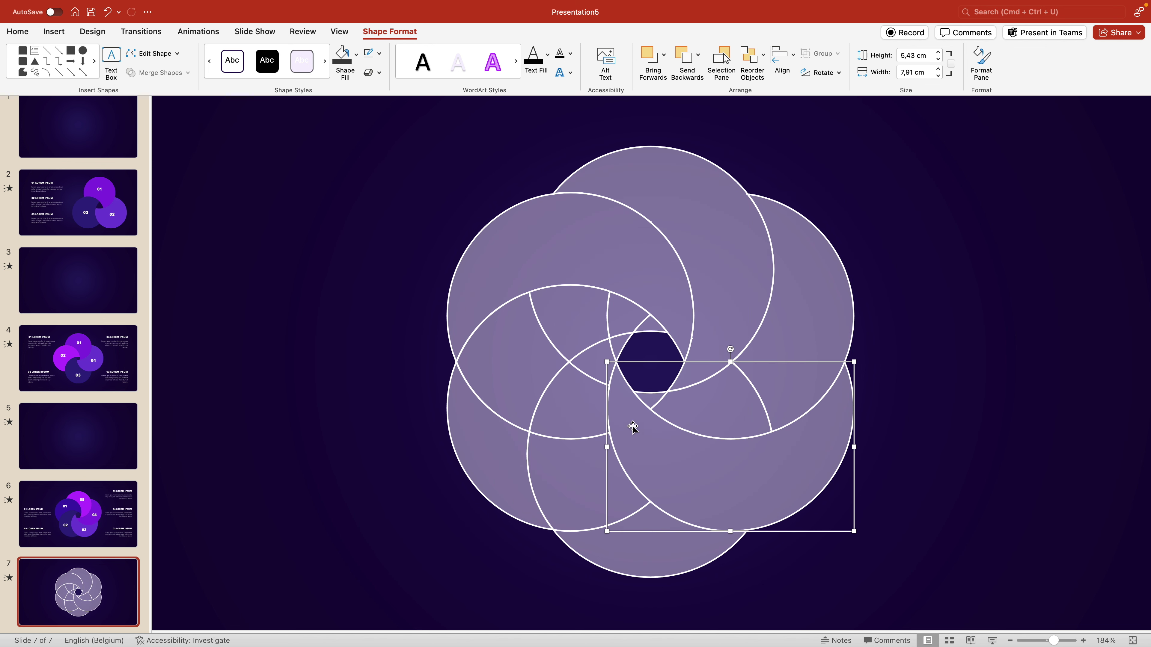
Union four left-side fragments into another petal
{"action": "left_click", "coordinate": [620, 348]}
{"action": "left_click", "coordinate": [596, 363], "text": "shift"}
{"action": "left_click", "coordinate": [582, 422], "text": "shift"}
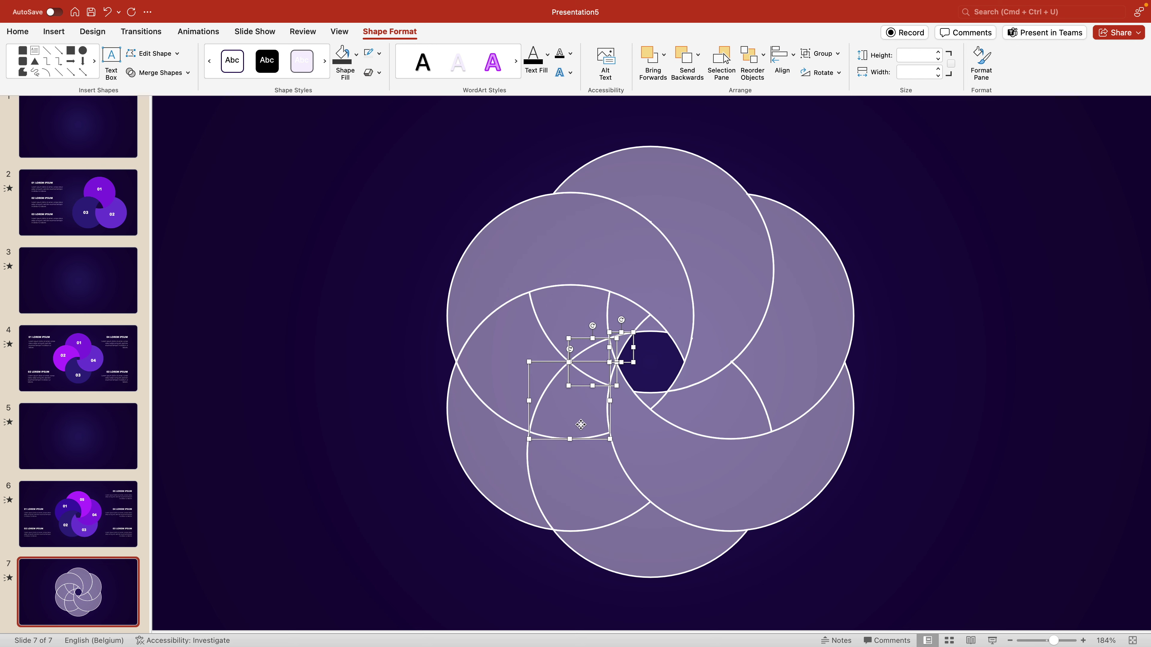
{"action": "left_click", "coordinate": [606, 498], "text": "shift"}
{"action": "left_click", "coordinate": [159, 73]}
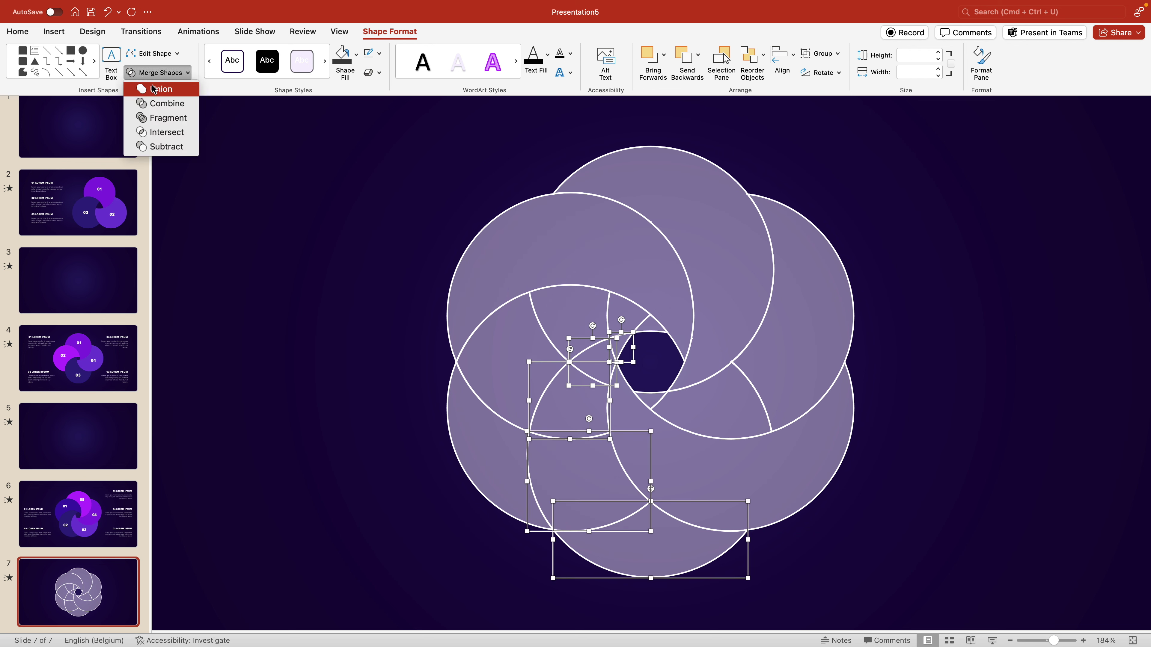
{"action": "left_click", "coordinate": [162, 88]}
Union the last five fragments, starting above the hexagon, into the final petal
{"action": "left_click", "coordinate": [649, 326]}
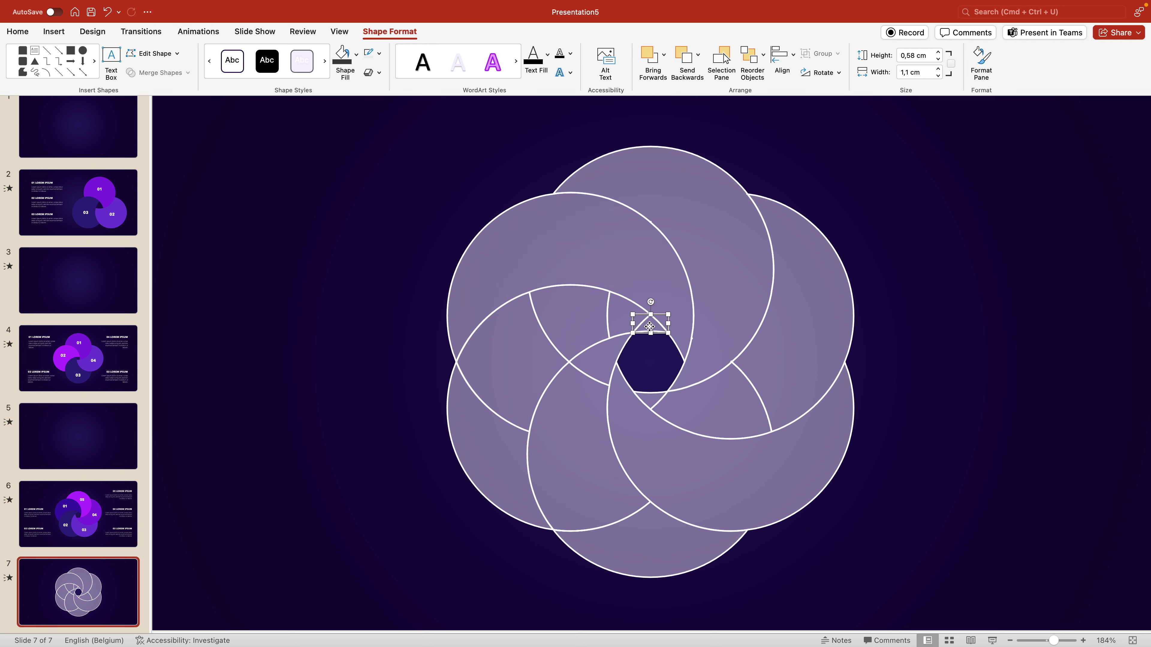
{"action": "left_click", "coordinate": [619, 313], "text": "shift"}
{"action": "left_click", "coordinate": [580, 326], "text": "shift"}
{"action": "left_click", "coordinate": [510, 348], "text": "shift"}
{"action": "left_click", "coordinate": [484, 431], "text": "shift"}
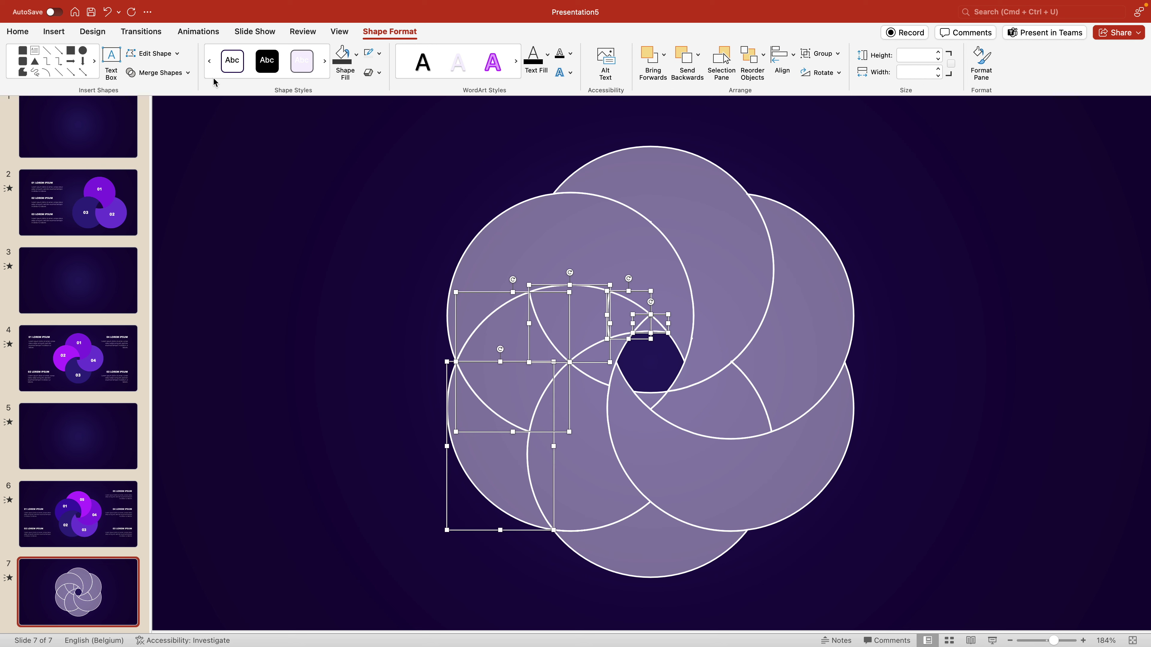
{"action": "left_click", "coordinate": [184, 74]}
{"action": "left_click", "coordinate": [161, 89]}
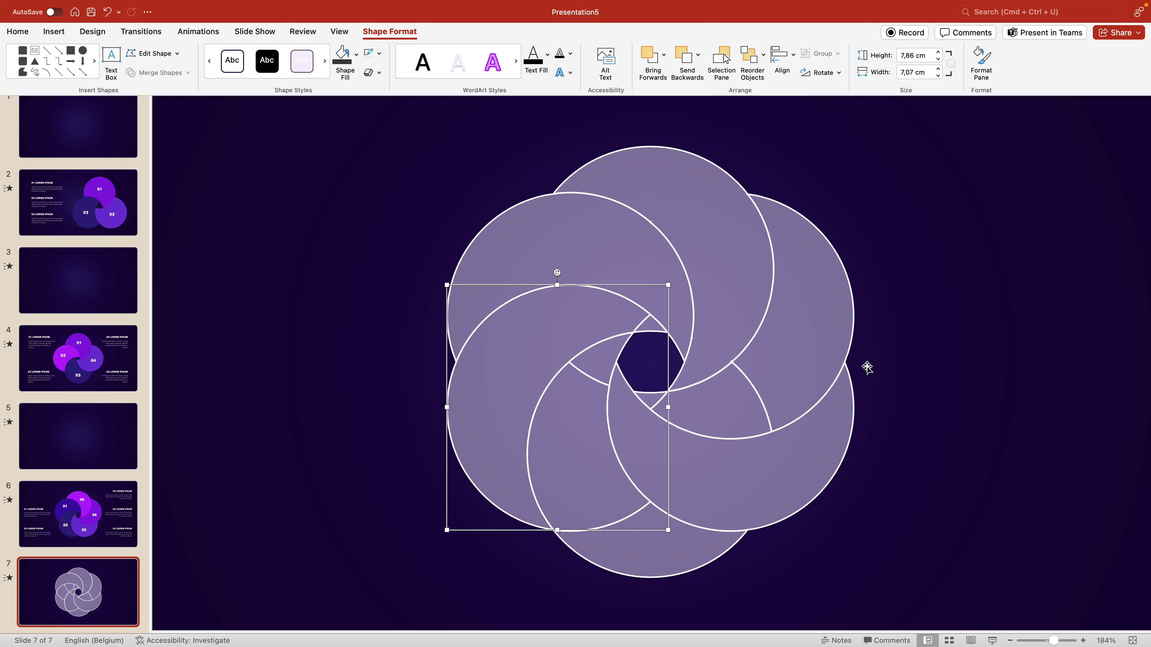
{"action": "left_click", "coordinate": [976, 385]}
Draw two small ovals over petal gaps and union them into the adjacent petal
{"action": "left_click", "coordinate": [627, 64]}
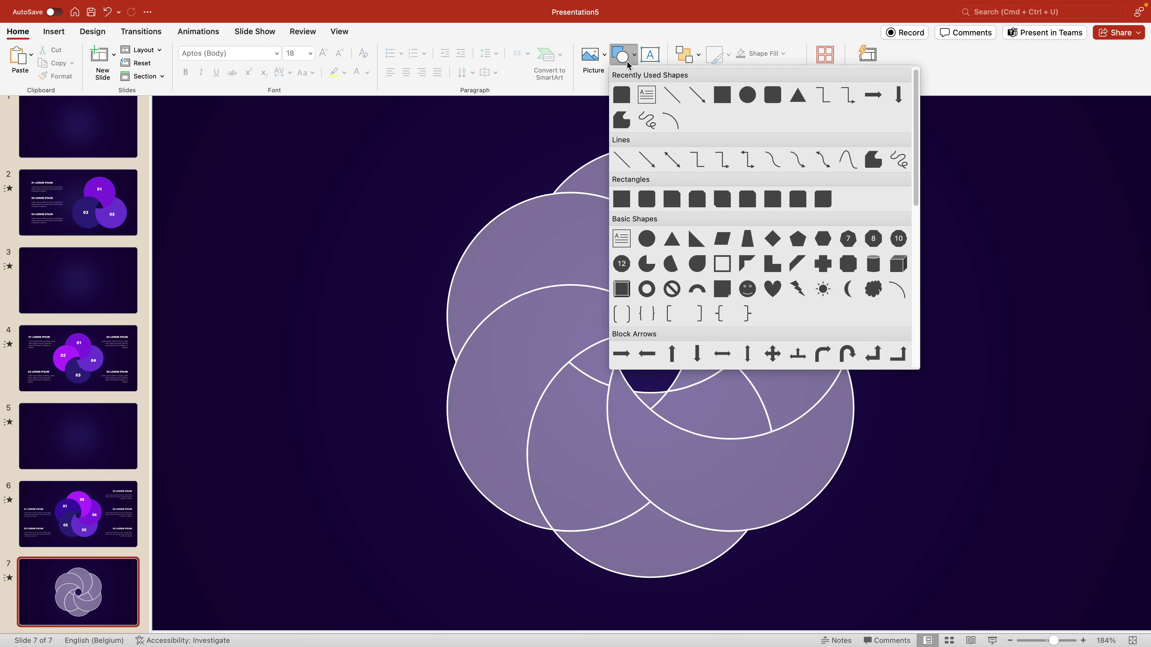
{"action": "left_click", "coordinate": [747, 95]}
{"action": "mouse_move", "coordinate": [733, 386]}
{"action": "left_mouse_down"}
{"action": "mouse_move", "coordinate": [799, 408]}
{"action": "mouse_move", "coordinate": [789, 358]}
{"action": "mouse_move", "coordinate": [776, 403]}
{"action": "left_mouse_up"}
{"action": "mouse_move", "coordinate": [671, 403]}
{"action": "left_mouse_down"}
{"action": "mouse_move", "coordinate": [712, 400]}
{"action": "mouse_move", "coordinate": [693, 403]}
{"action": "left_mouse_up"}
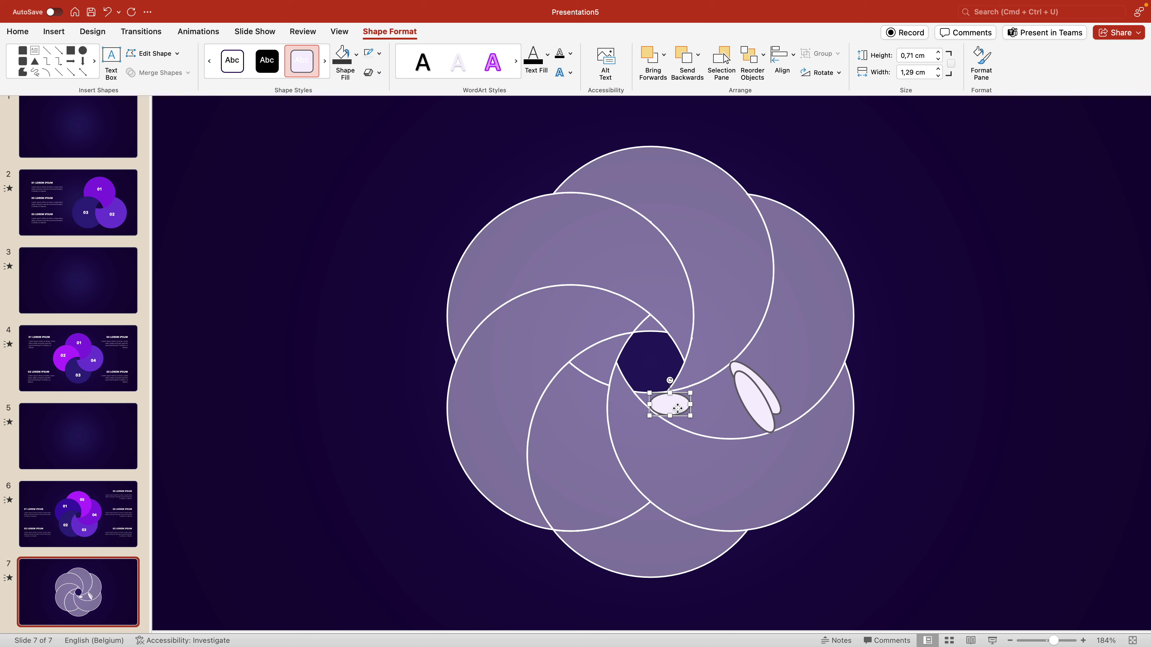
{"action": "left_click", "coordinate": [806, 294], "text": "shift"}
{"action": "left_click", "coordinate": [161, 72]}
{"action": "left_click", "coordinate": [154, 127]}
Draw ovals over the bottom and left notches and merge them into the lower petal
{"action": "left_click", "coordinate": [17, 31]}
{"action": "left_click", "coordinate": [625, 50]}
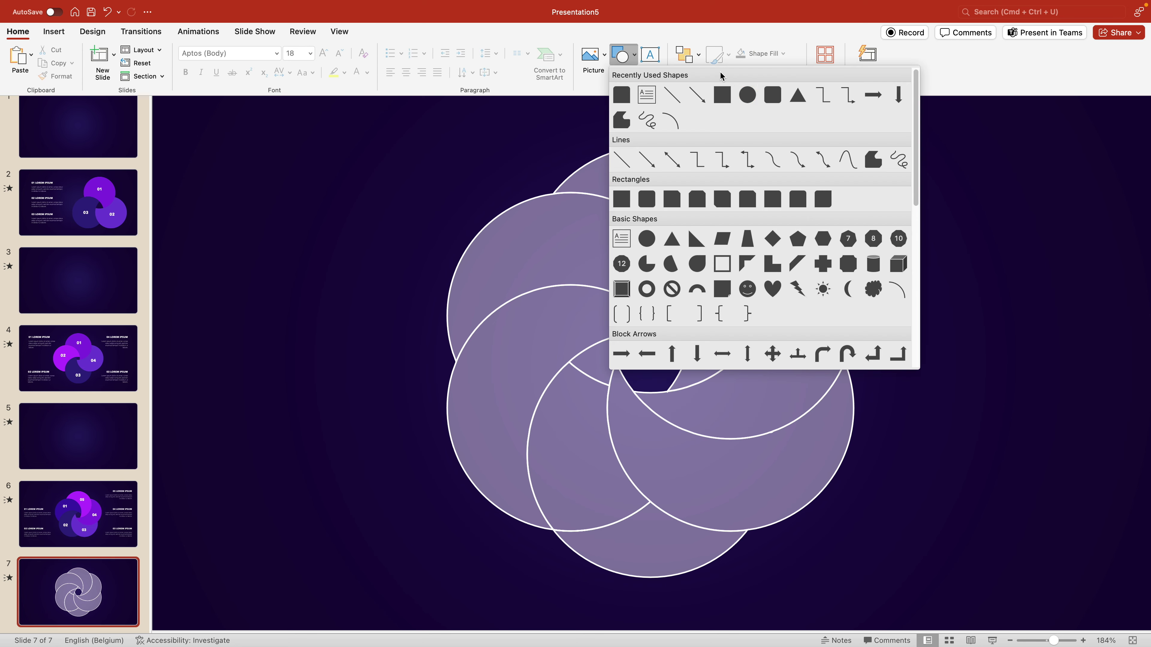
{"action": "left_click", "coordinate": [658, 98]}
{"action": "mouse_move", "coordinate": [560, 514]}
{"action": "left_mouse_down"}
{"action": "mouse_move", "coordinate": [674, 545]}
{"action": "mouse_move", "coordinate": [598, 508]}
{"action": "left_mouse_up"}
{"action": "left_click", "coordinate": [83, 50]}
{"action": "left_click_drag", "start_coordinate": [564, 353], "coordinate": [608, 383]}
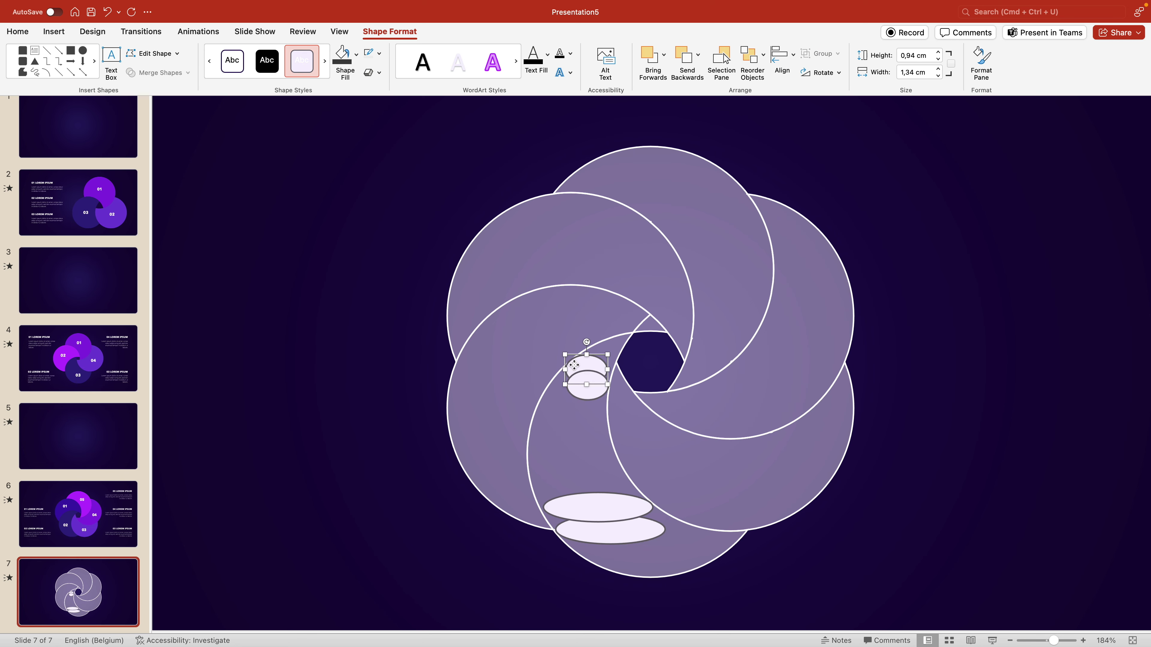
{"action": "left_click", "coordinate": [589, 453], "text": "shift"}
{"action": "left_click", "coordinate": [604, 506], "text": "shift"}
Deselect the merged petal and bring up slide 6 for reference
{"action": "scroll", "coordinate": [1001, 326], "scroll_direction": "down", "scroll_amount": 5}
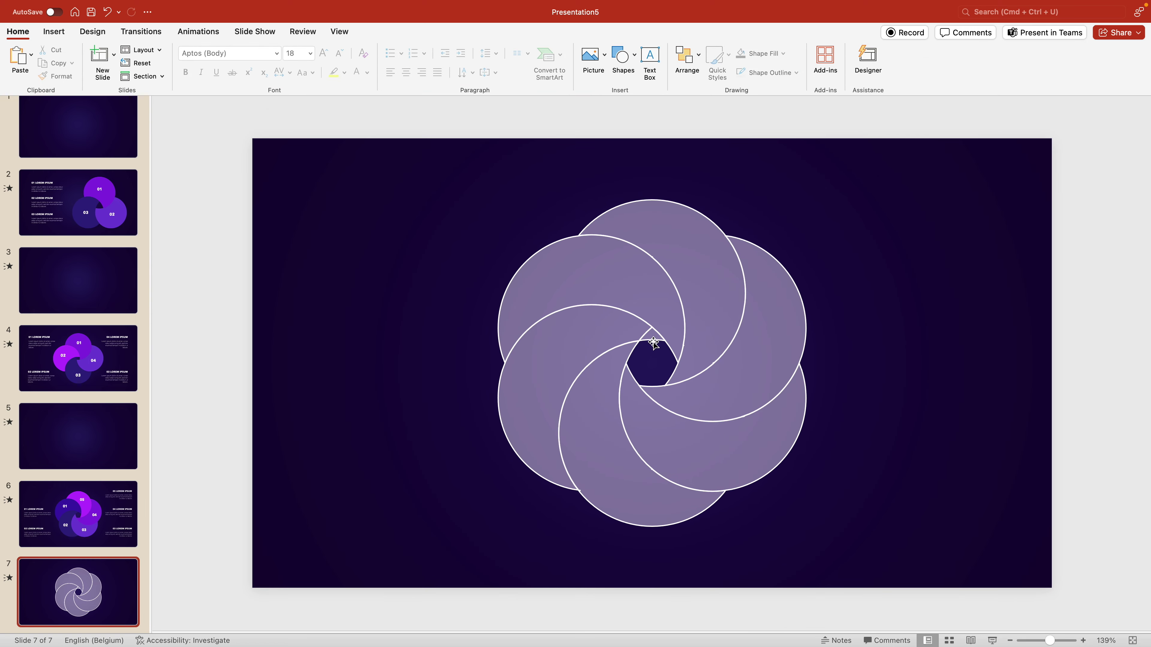
{"action": "left_click", "coordinate": [788, 259]}
{"action": "scroll", "coordinate": [788, 264], "scroll_direction": "up", "scroll_amount": 2}
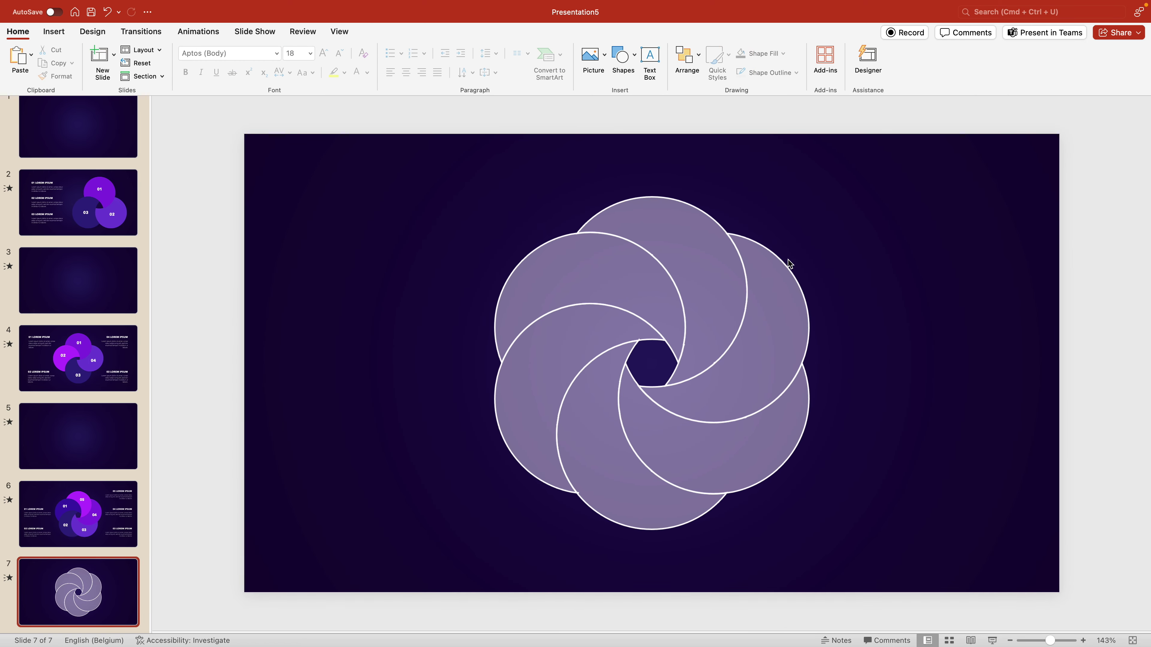
{"action": "left_click", "coordinate": [94, 506]}
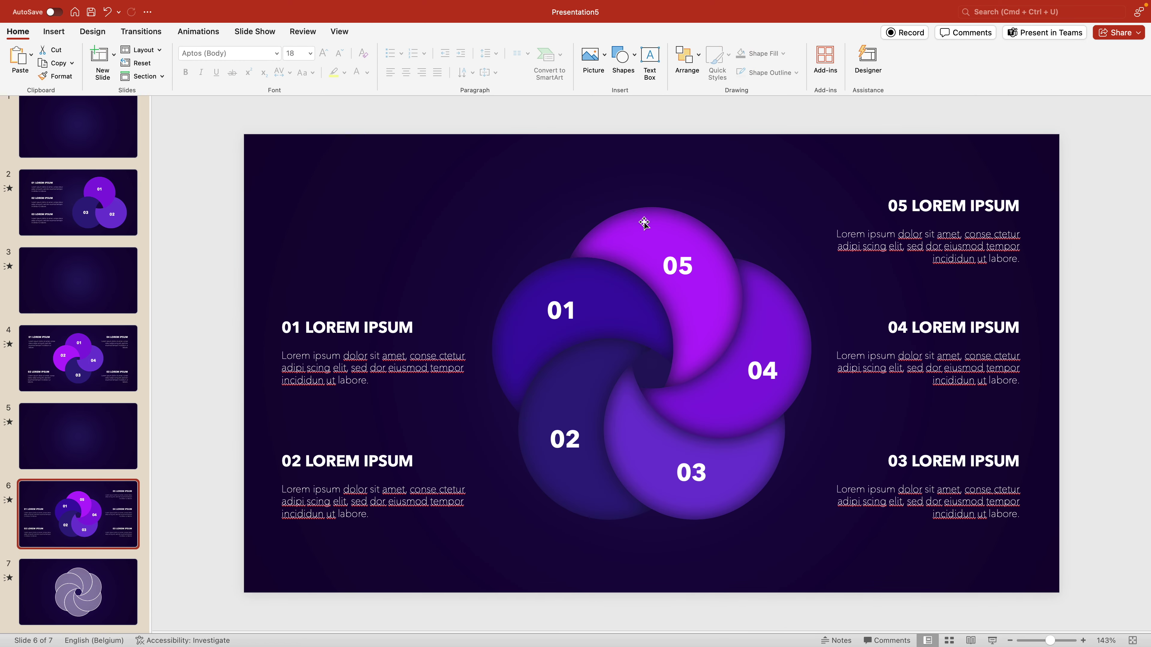
Copy the 05 petal's purple formatting from slide 6 onto all six swirl petals
{"action": "left_click", "coordinate": [664, 217]}
{"action": "left_click", "coordinate": [641, 217], "text": "shift"}
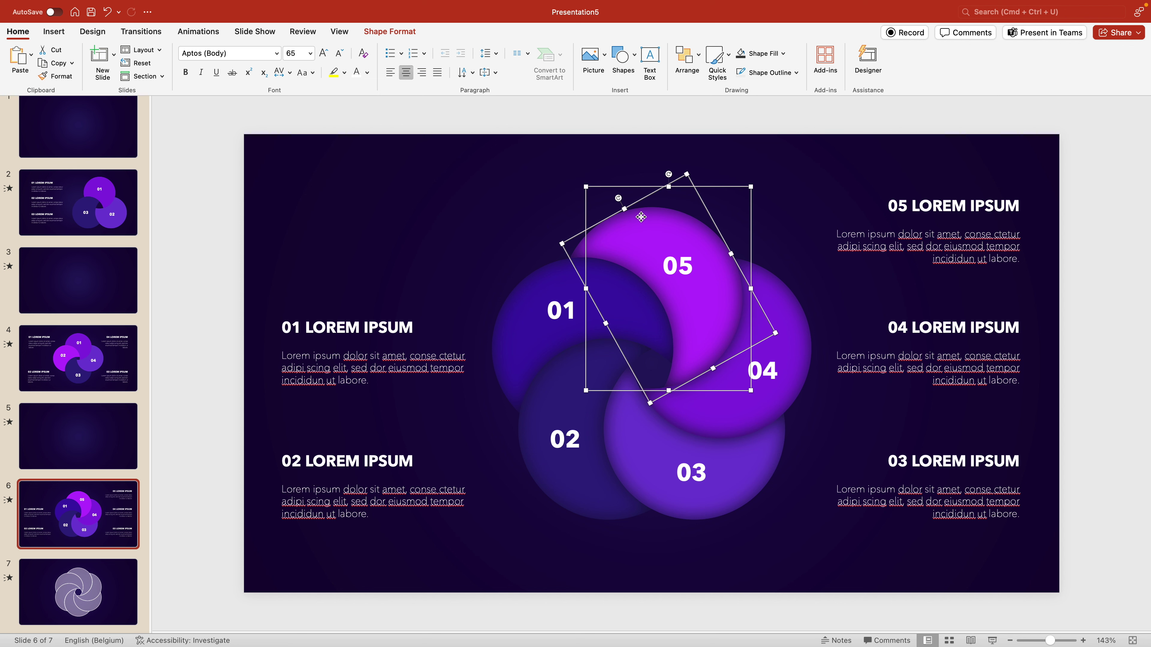
{"action": "left_click", "coordinate": [60, 600]}
{"action": "left_click_drag", "start_coordinate": [424, 176], "coordinate": [929, 604]}
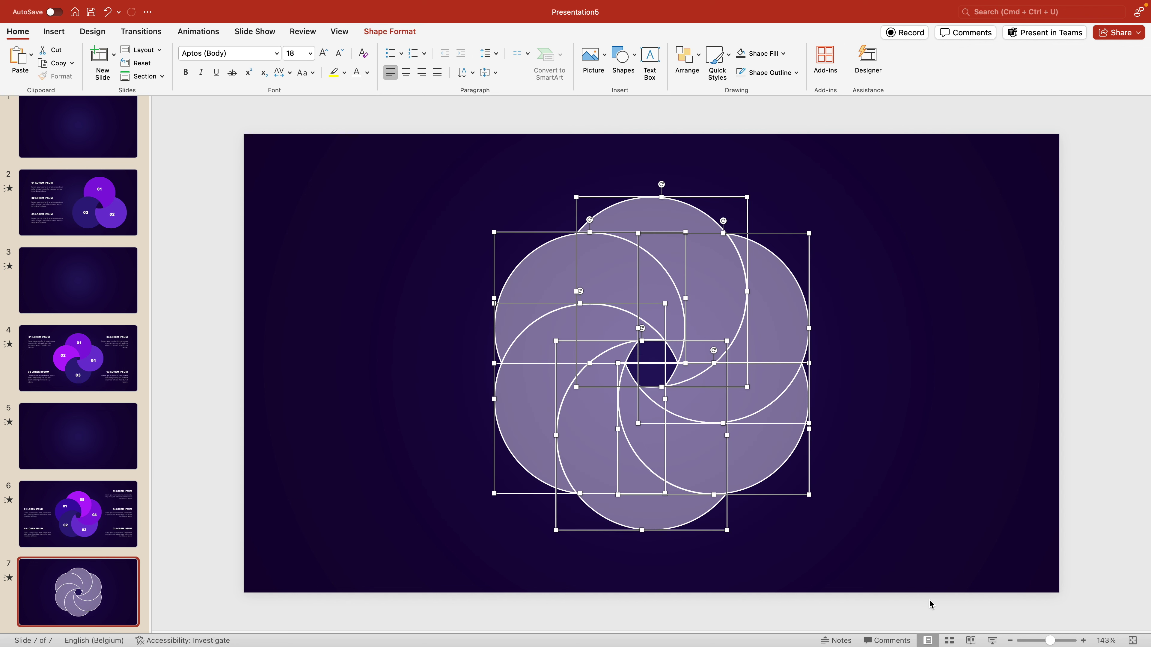
{"action": "left_click", "coordinate": [1011, 419]}
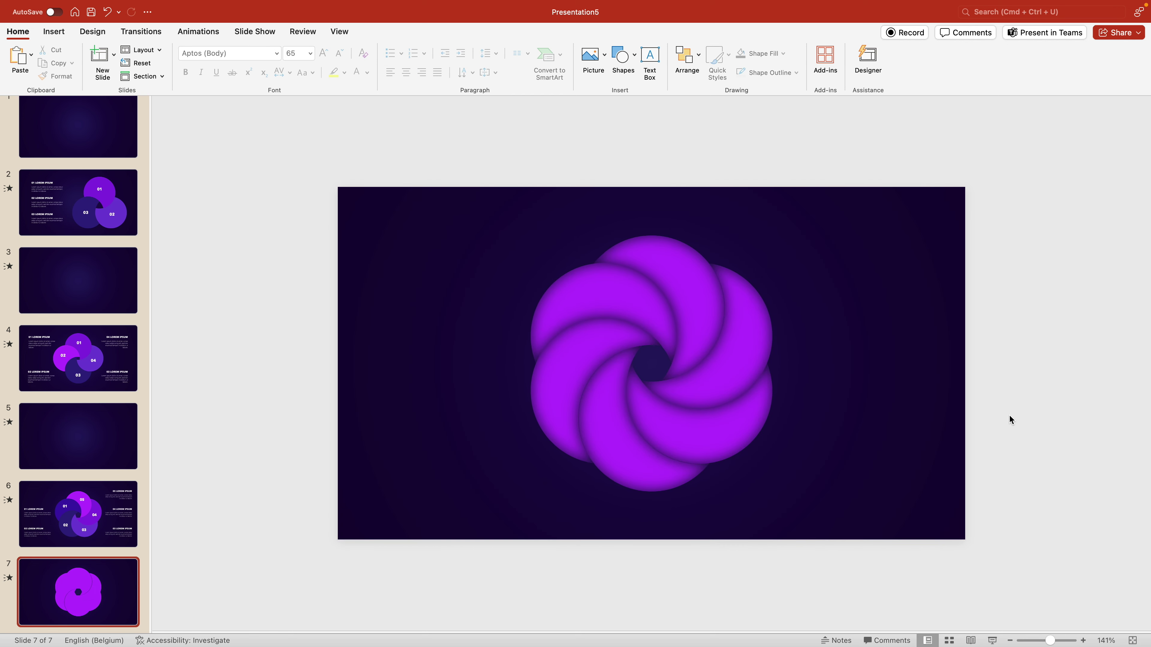
Open the Format Background settings for slide 7
{"action": "scroll", "coordinate": [1011, 419], "scroll_direction": "up", "scroll_amount": 2}
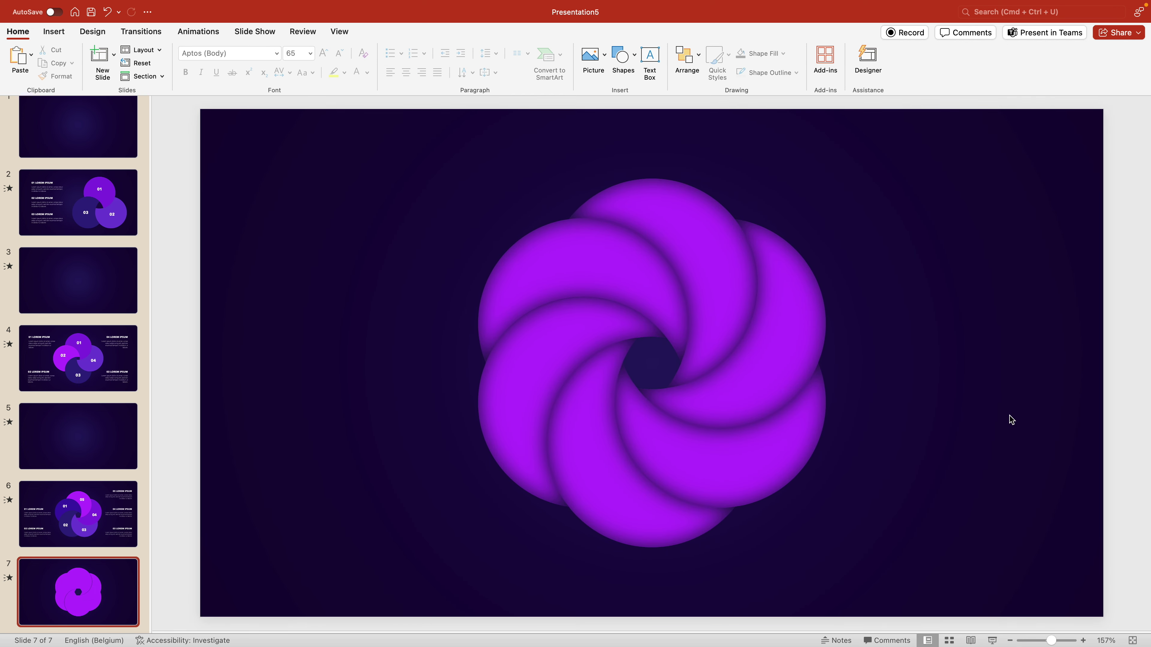
{"action": "right_click", "coordinate": [1011, 419]}
{"action": "left_click", "coordinate": [1051, 557]}
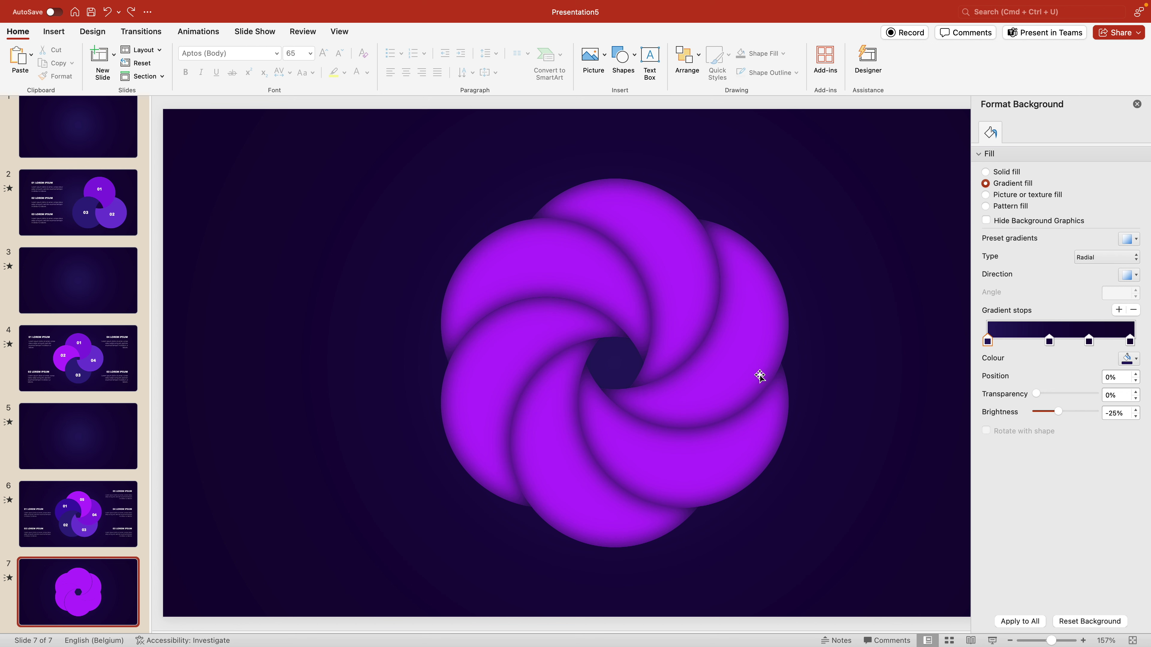
Make the lower-right petal a darker violet and the lower-centre petal dark navy
{"action": "left_click", "coordinate": [756, 321]}
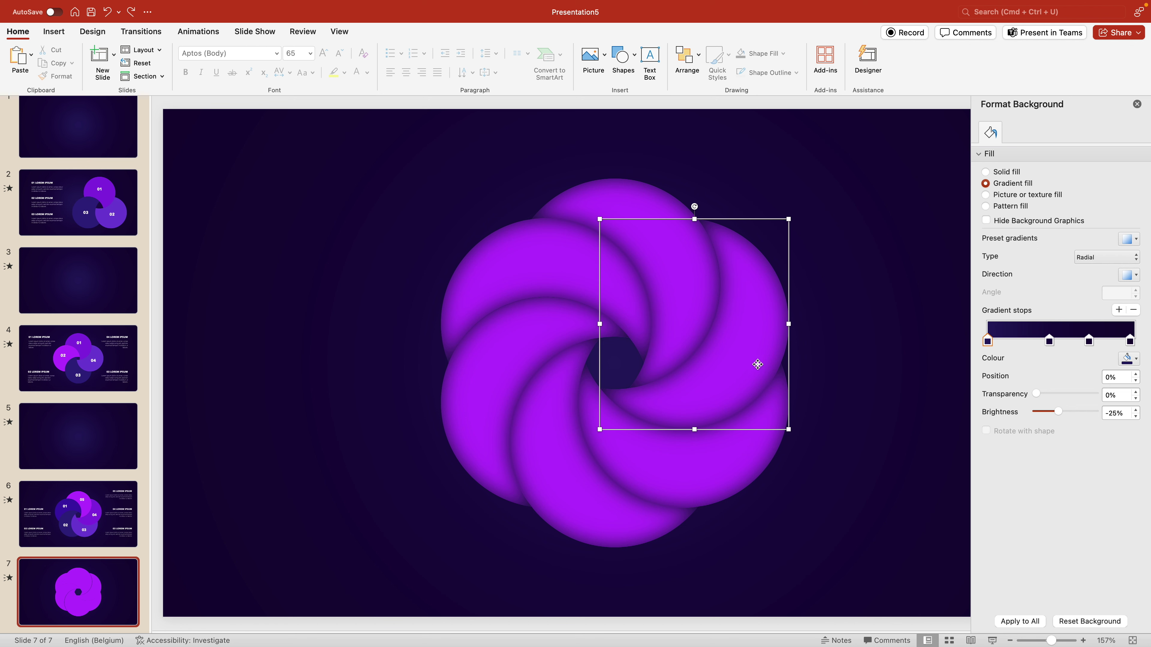
{"action": "left_click", "coordinate": [766, 456]}
{"action": "left_click", "coordinate": [1130, 271]}
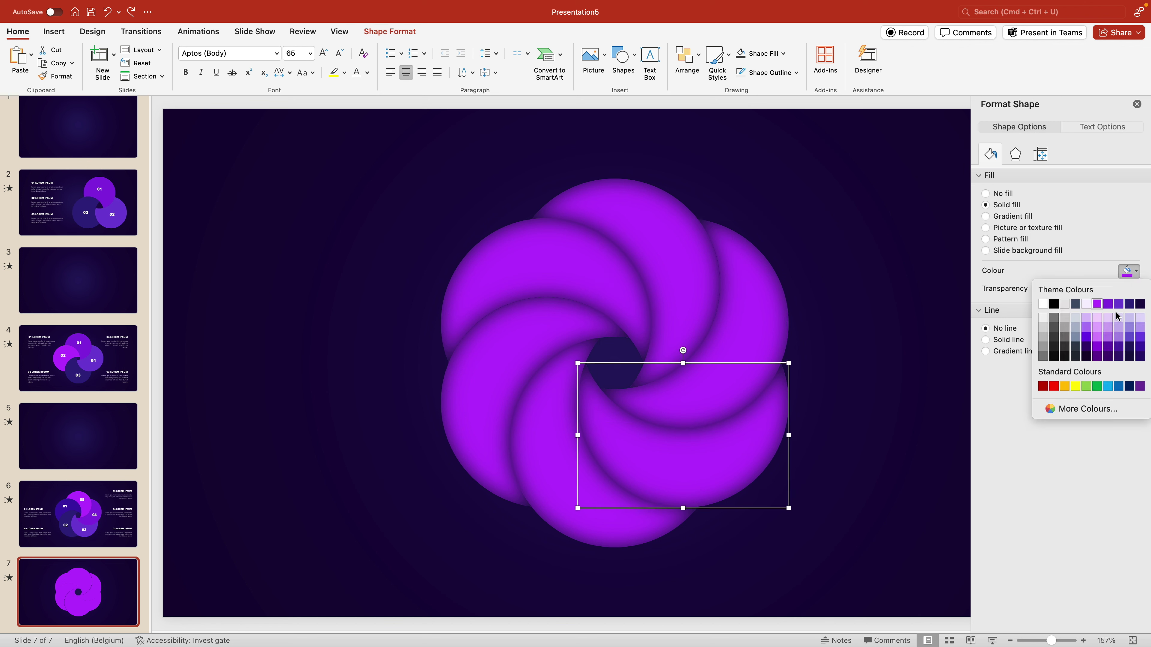
{"action": "left_click", "coordinate": [1109, 310]}
{"action": "left_click", "coordinate": [643, 528]}
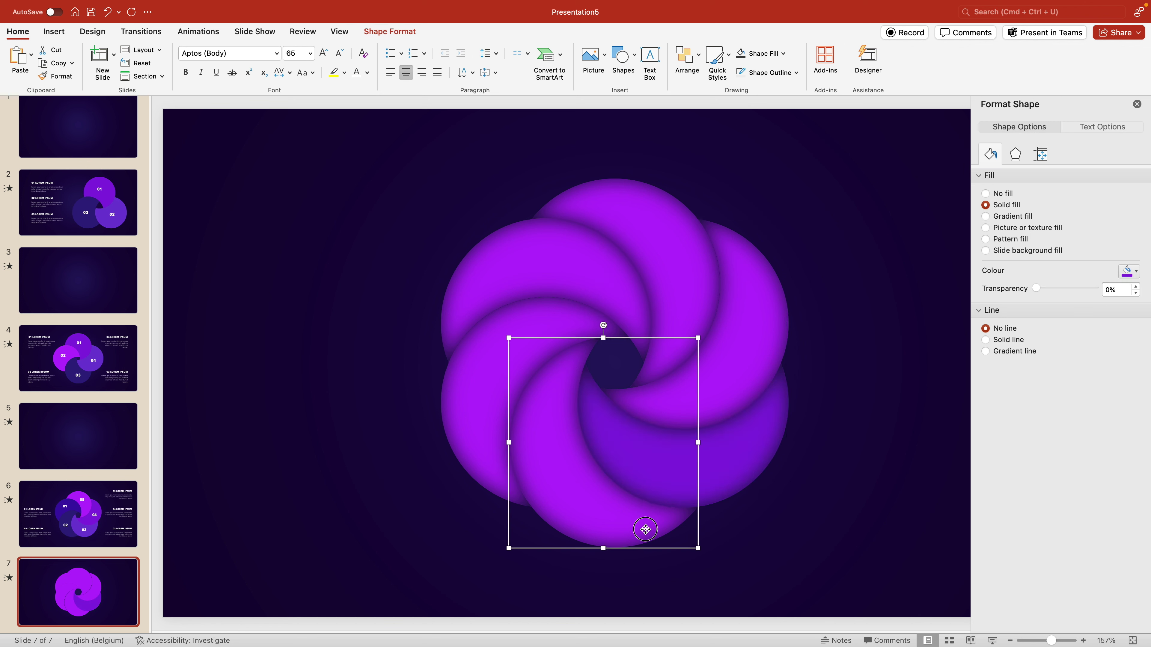
{"action": "left_click", "coordinate": [1122, 271]}
{"action": "left_click", "coordinate": [1128, 305]}
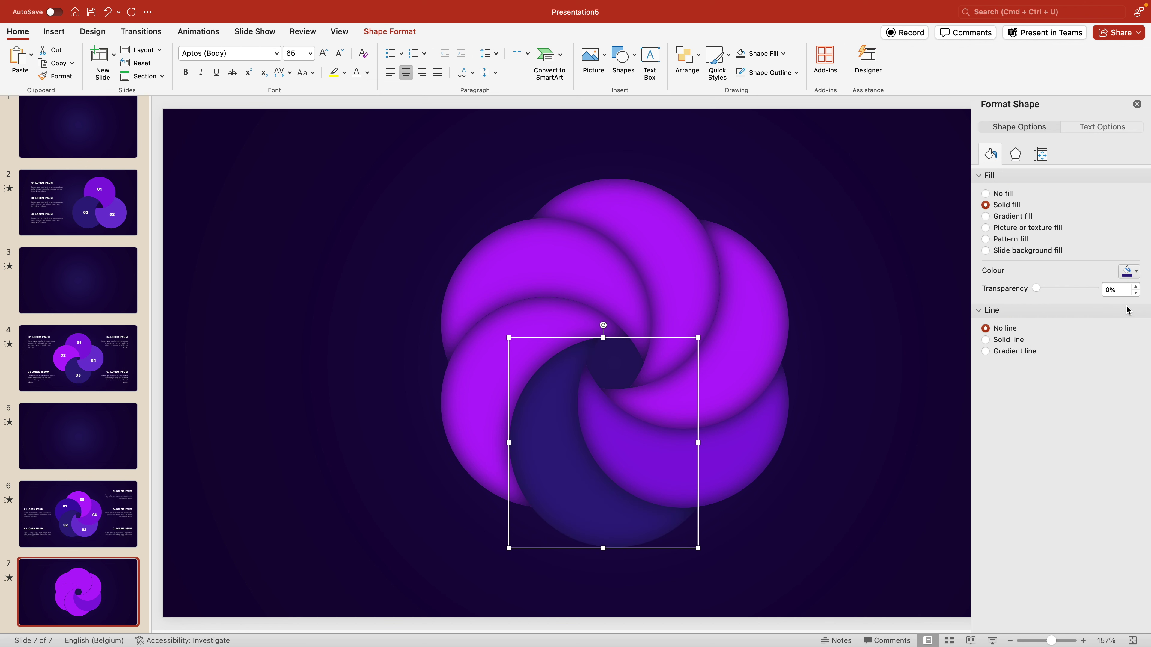
Darken the upper-left petal to purple and give the top petal a dark shade
{"action": "left_click", "coordinate": [472, 385]}
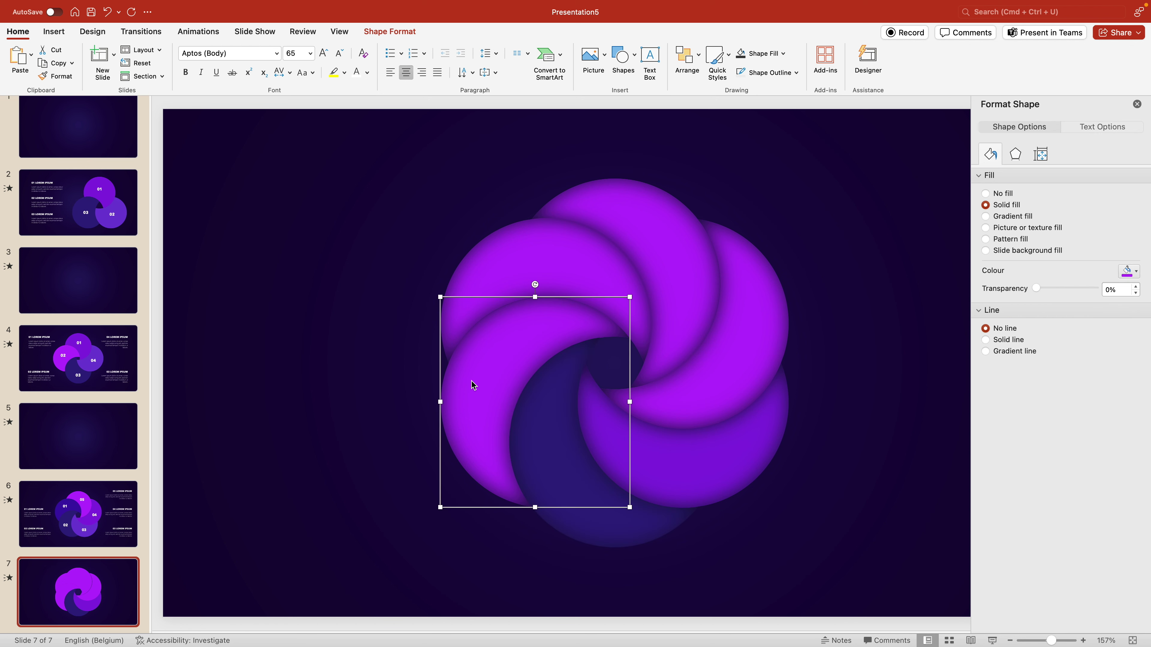
{"action": "left_click", "coordinate": [490, 266]}
{"action": "left_click", "coordinate": [1126, 272]}
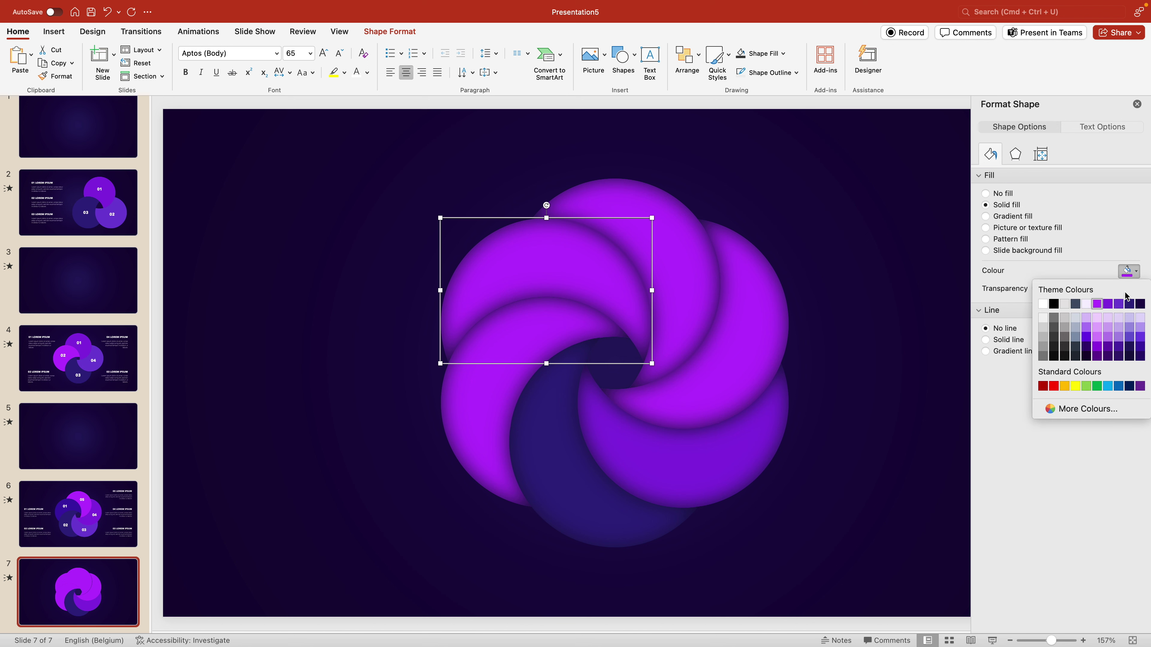
{"action": "left_click", "coordinate": [1112, 306]}
{"action": "left_click", "coordinate": [633, 194]}
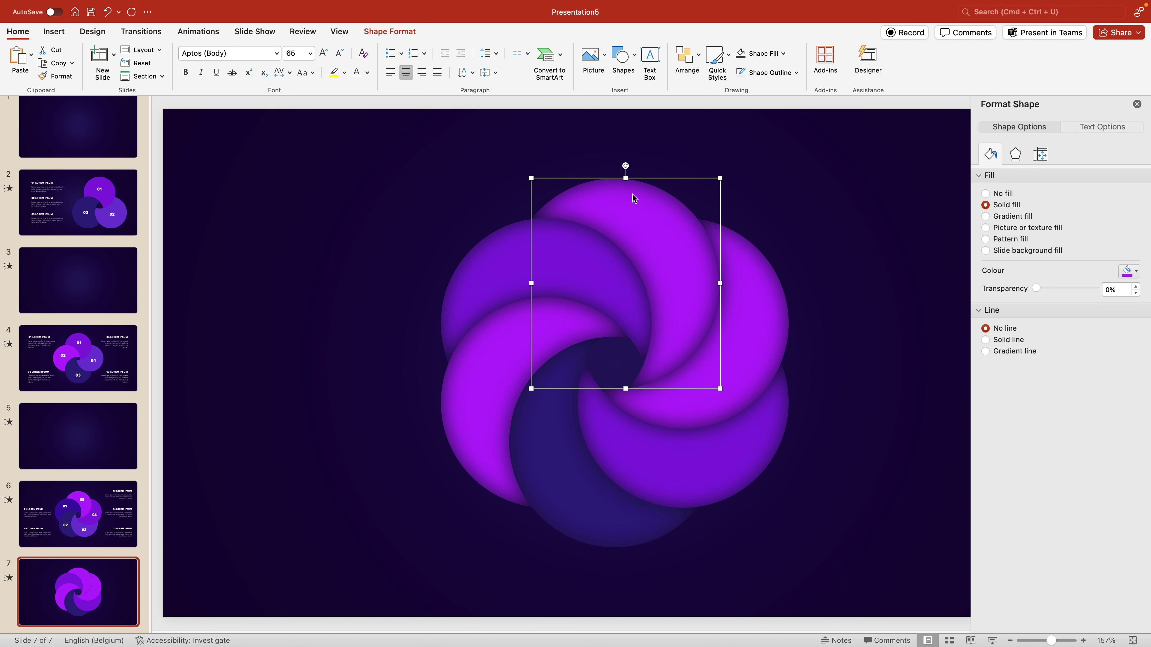
{"action": "left_click", "coordinate": [1131, 274]}
{"action": "left_click", "coordinate": [1130, 304]}
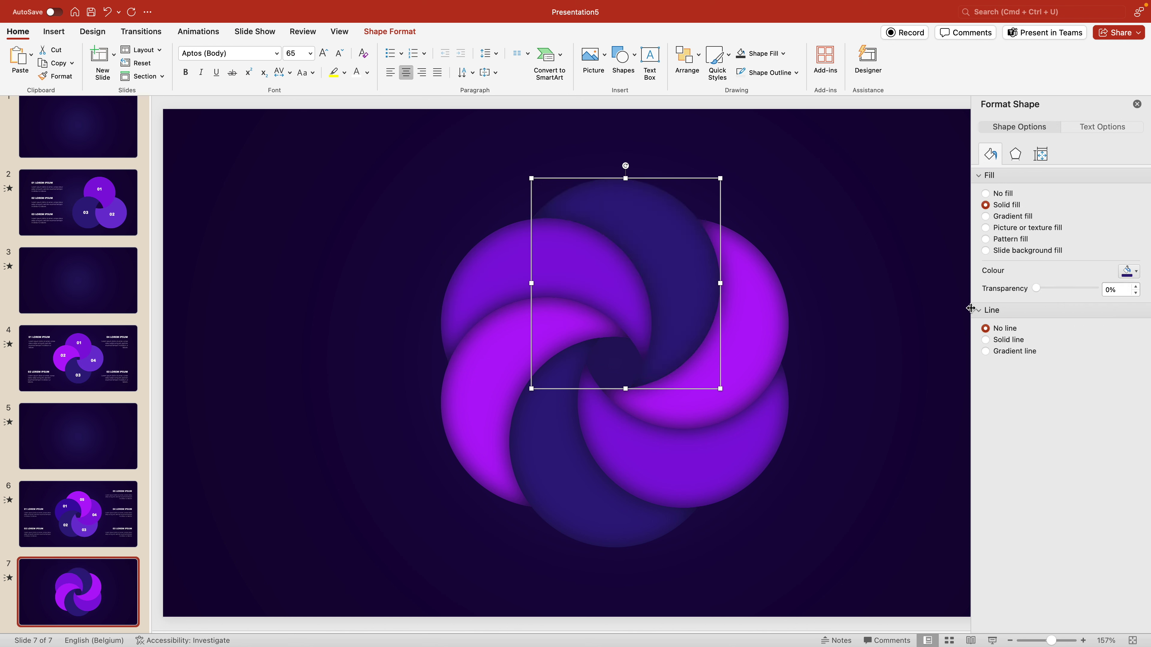
{"action": "left_click", "coordinate": [905, 360]}
Give the lower-right and upper-left petals new violet shades
{"action": "left_click", "coordinate": [758, 463]}
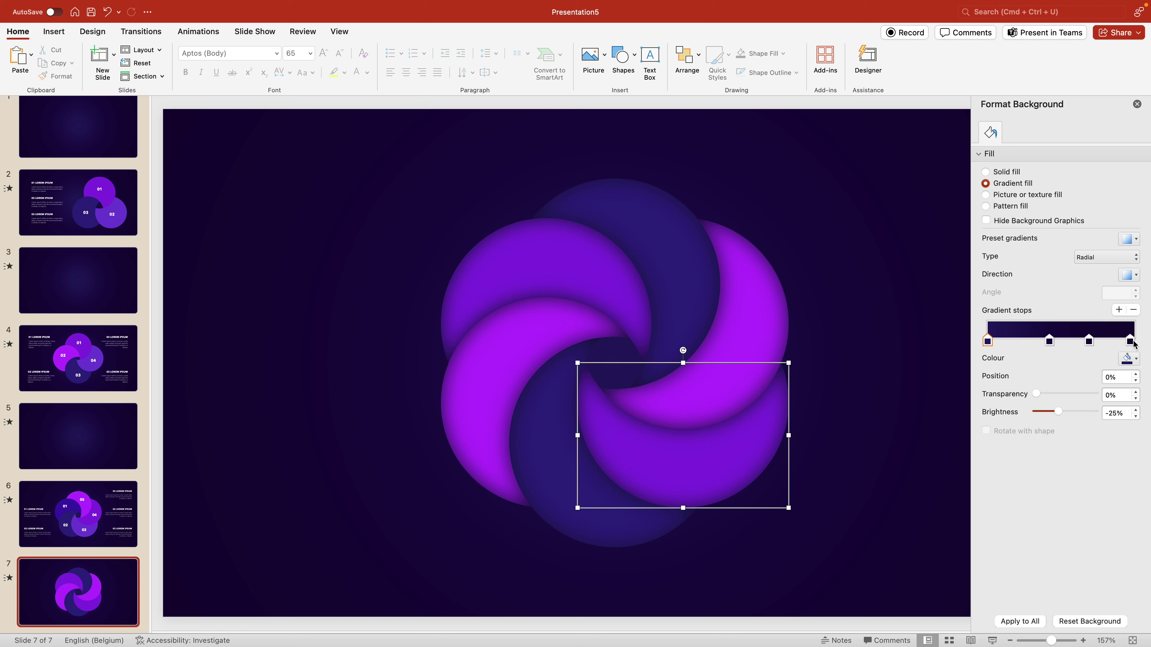
{"action": "left_click", "coordinate": [1129, 272]}
{"action": "left_click", "coordinate": [1122, 308]}
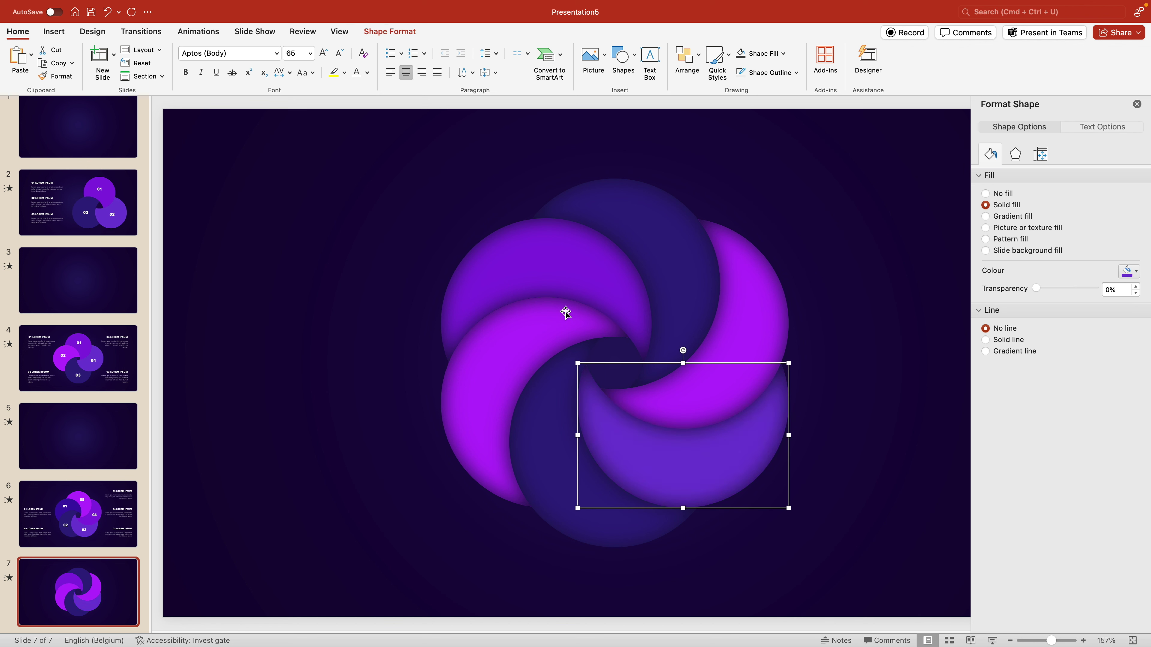
{"action": "left_click", "coordinate": [534, 277]}
{"action": "left_click", "coordinate": [503, 278]}
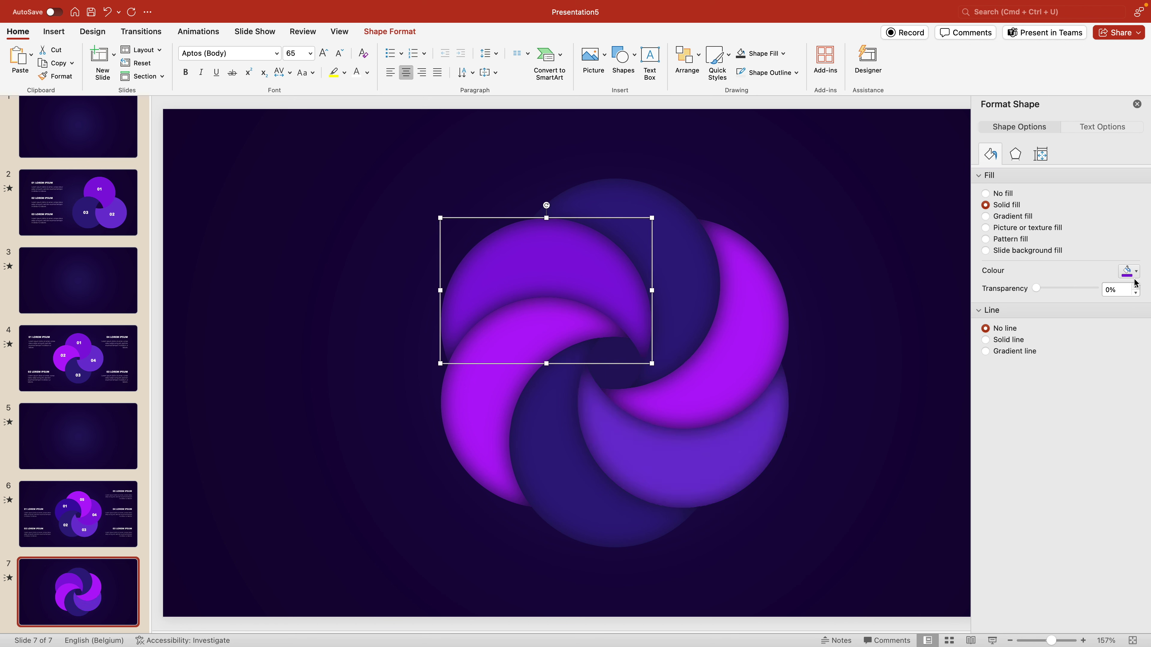
{"action": "left_click", "coordinate": [1128, 271]}
{"action": "left_click", "coordinate": [1120, 304]}
{"action": "left_click", "coordinate": [849, 303]}
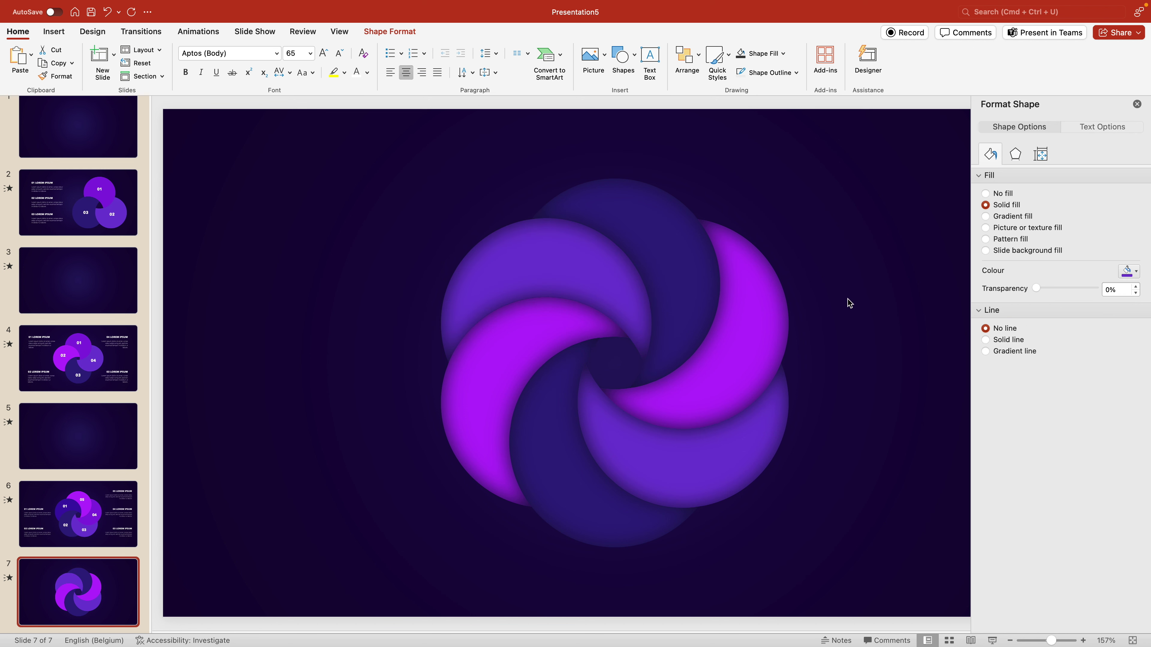
Undo and redo the upper-left petal's recolour to compare the shades
{"action": "key", "text": "super+z"}
{"action": "key", "text": "super+z"}
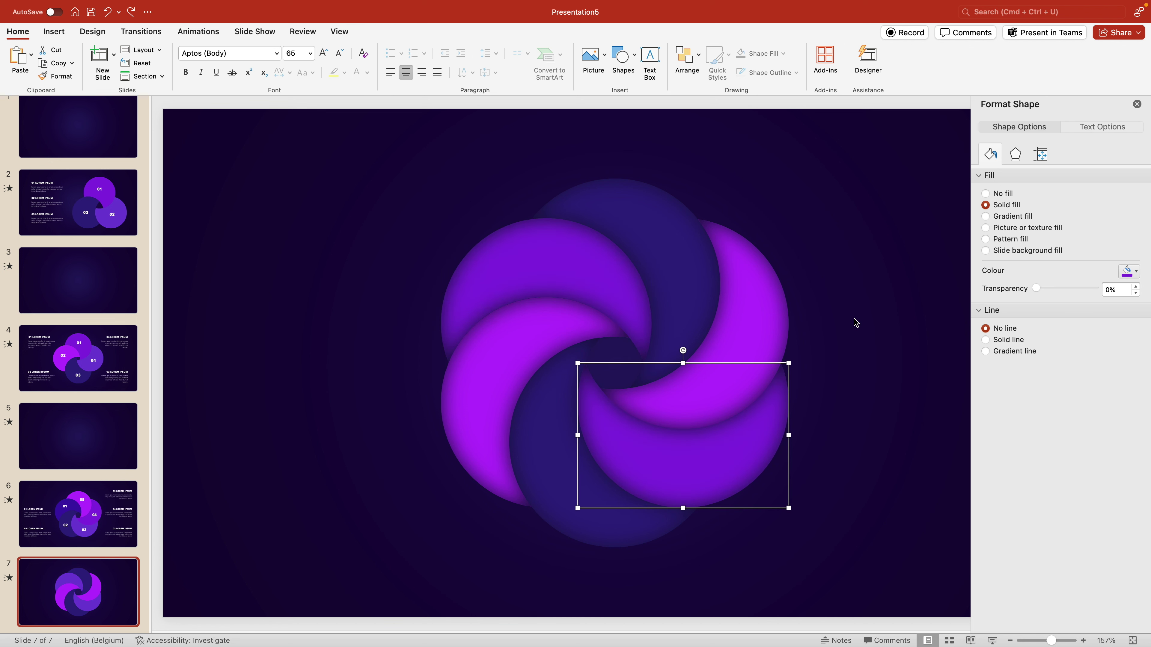
{"action": "key", "text": "super+y"}
{"action": "key", "text": "super+y"}
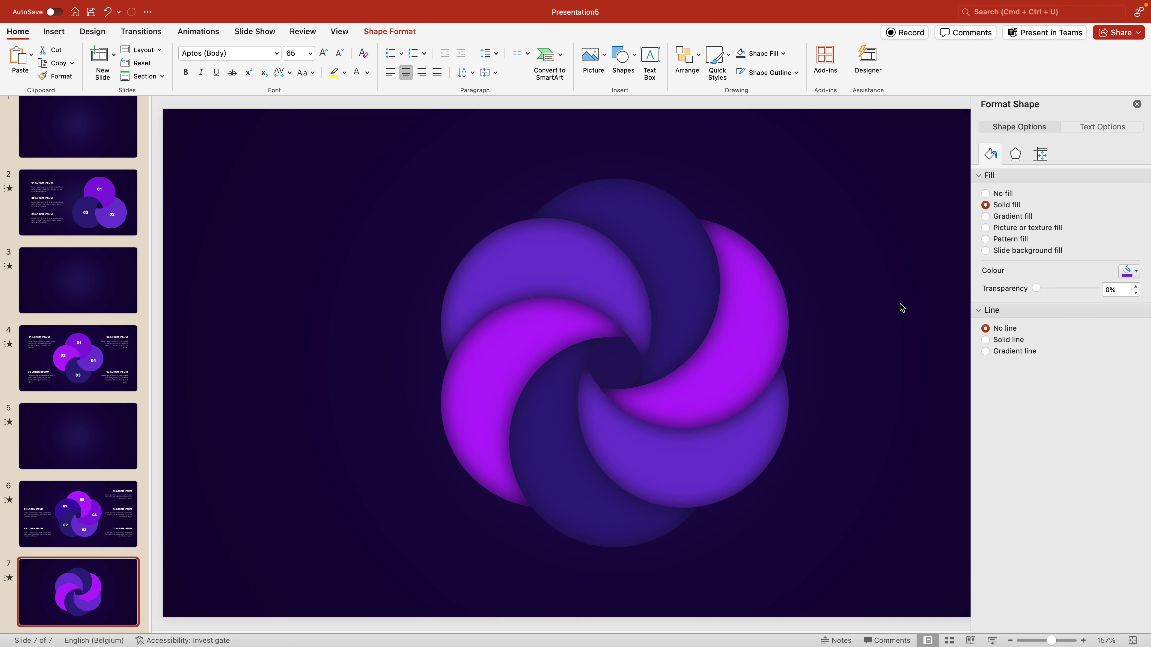
{"action": "left_click", "coordinate": [891, 318]}
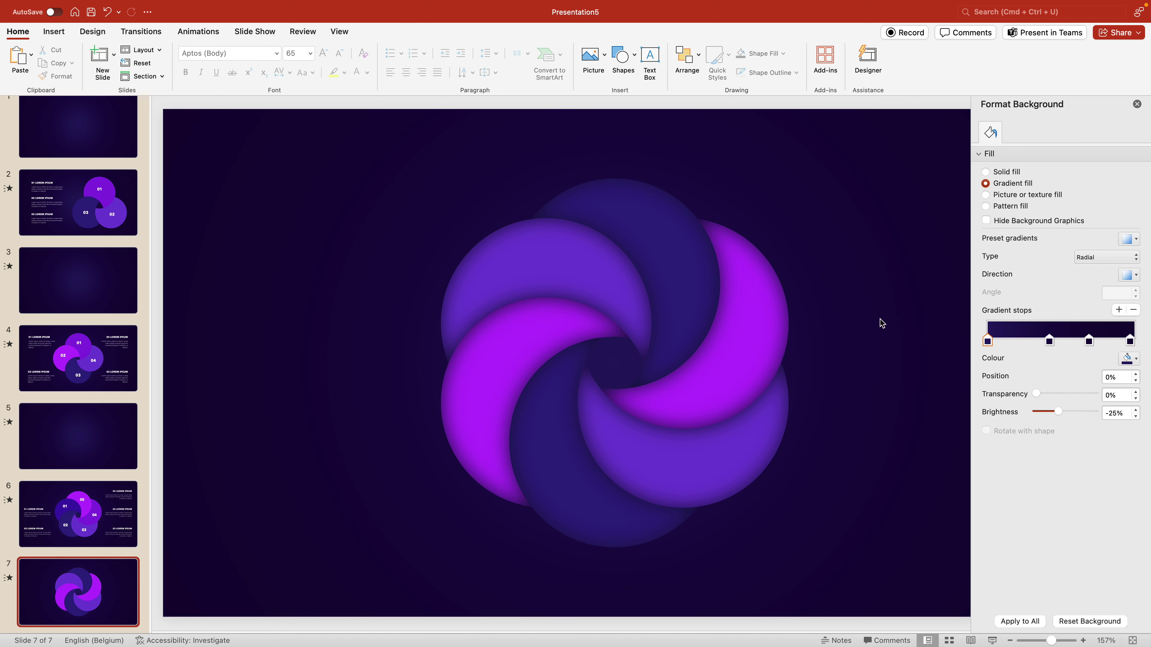
Copy the 01 number label from slide 6 and place it on slide 7's swirl
{"action": "left_click", "coordinate": [66, 527]}
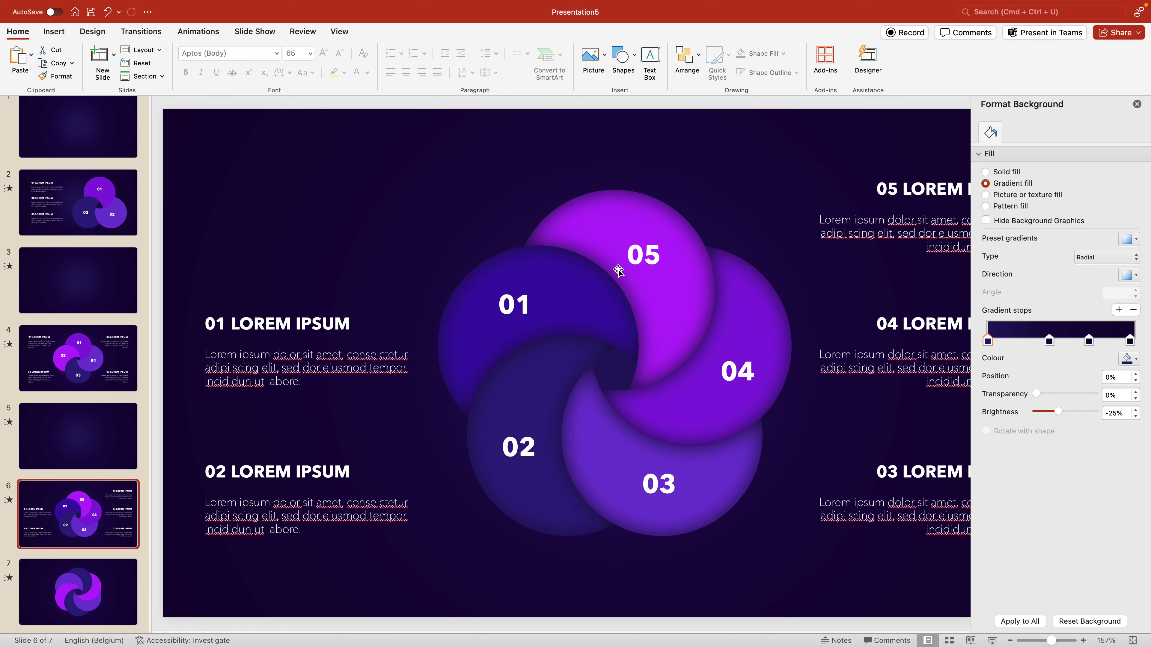
{"action": "double_click", "coordinate": [507, 297]}
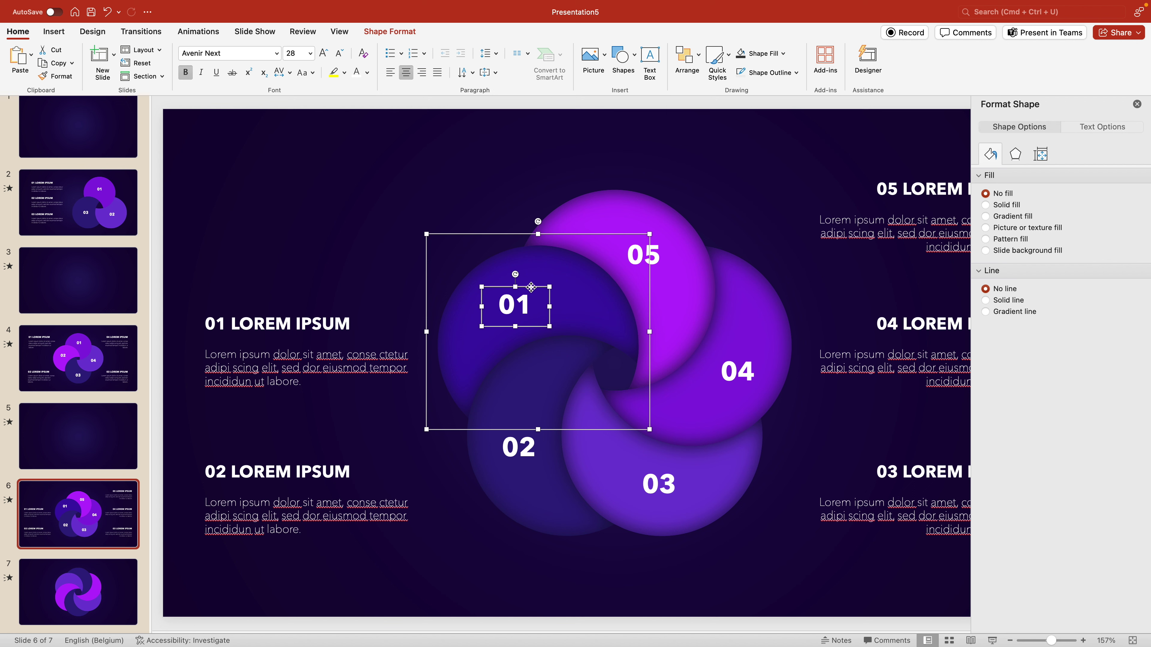
{"action": "key", "text": "super+c"}
{"action": "key", "text": "Escape"}
{"action": "key", "text": "Page_Down"}
{"action": "key", "text": "super+v"}
{"action": "left_click", "coordinate": [534, 287]}
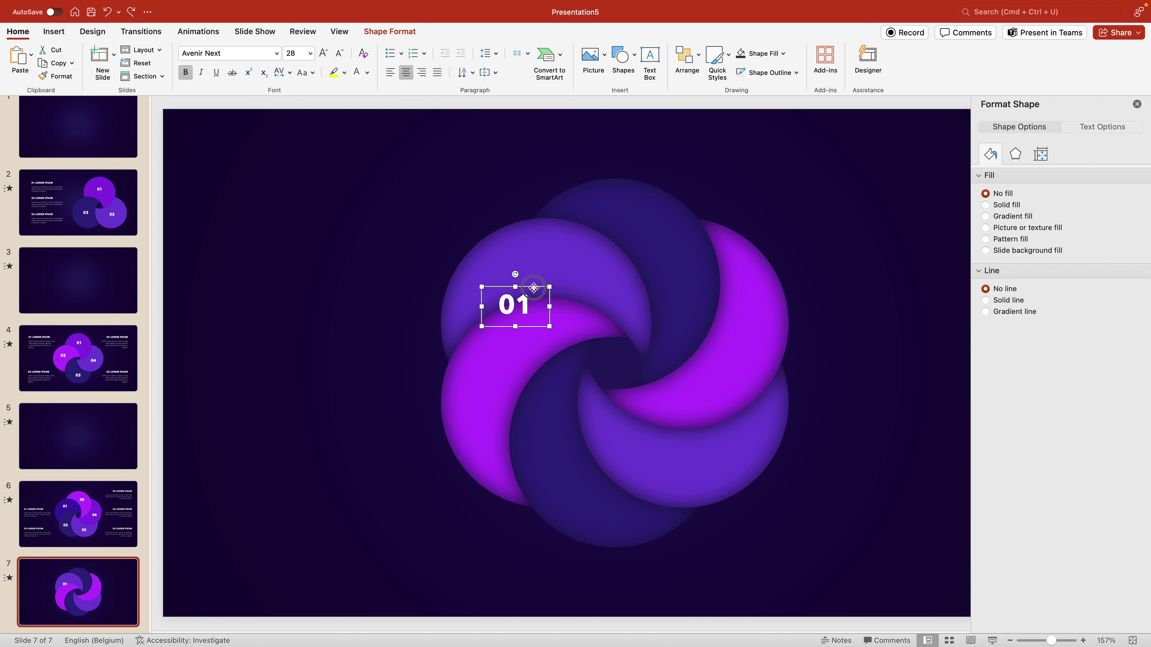
{"action": "left_click_drag", "start_coordinate": [533, 288], "coordinate": [752, 330]}
Renumber the upper-left, left and bottom petal labels to 02, 03 and 04
{"action": "left_click", "coordinate": [546, 258]}
{"action": "key", "text": "Delete"}
{"action": "type", "text": "2"}
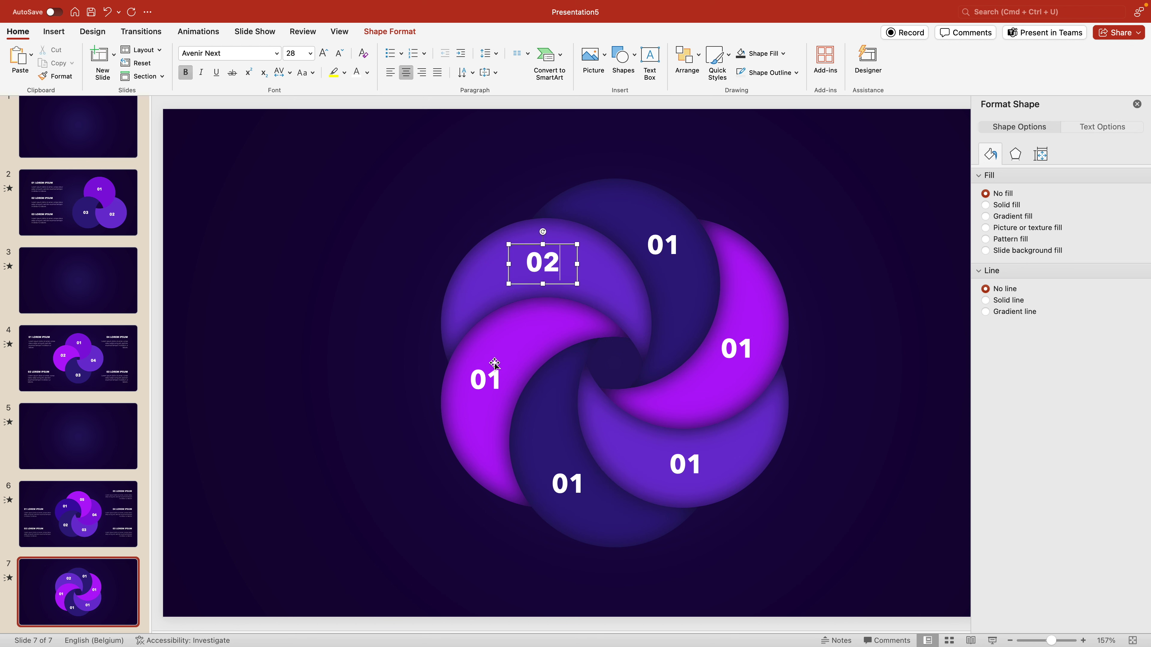
{"action": "left_click", "coordinate": [495, 374]}
{"action": "key", "text": "BackSpace"}
{"action": "type", "text": "3"}
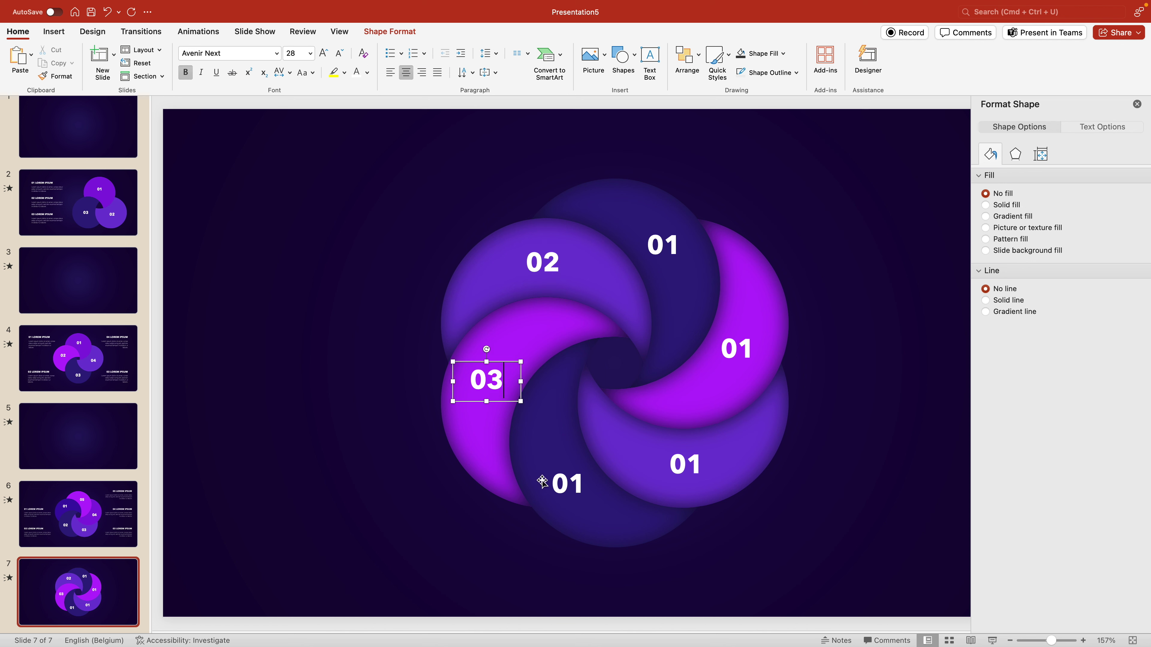
{"action": "left_click", "coordinate": [582, 483]}
{"action": "key", "text": "BackSpace"}
{"action": "type", "text": "4"}
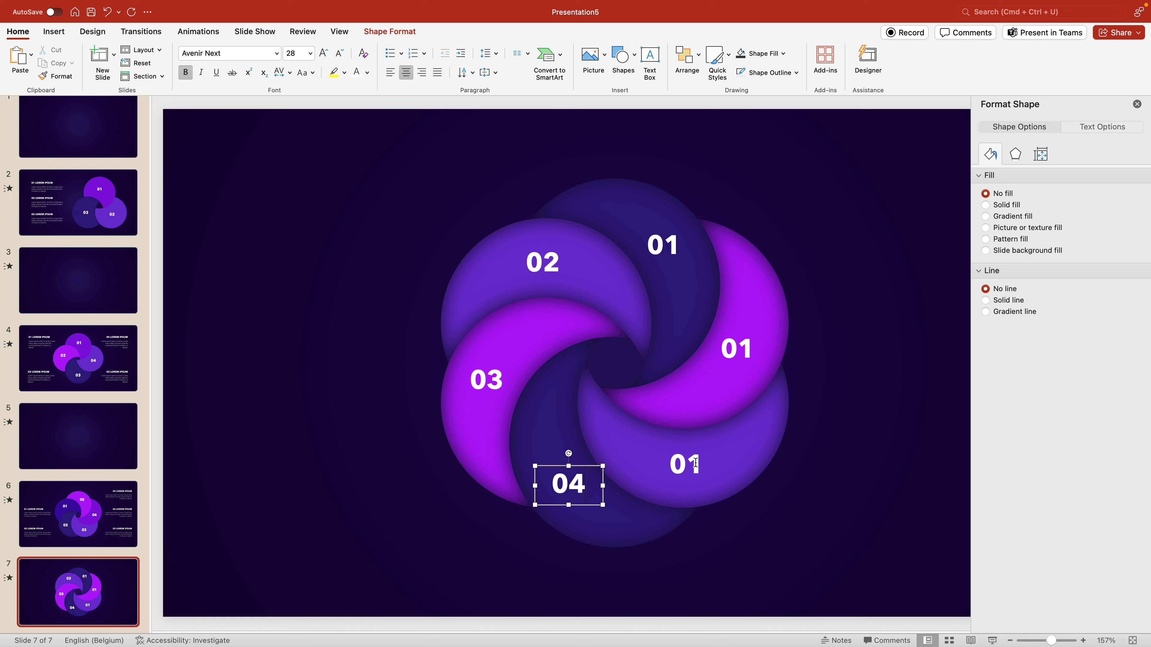
Renumber the lower-right and right petal labels to 05 and 06
{"action": "left_click", "coordinate": [695, 463]}
{"action": "key", "text": "BackSpace"}
{"action": "type", "text": "5"}
{"action": "left_click", "coordinate": [752, 350]}
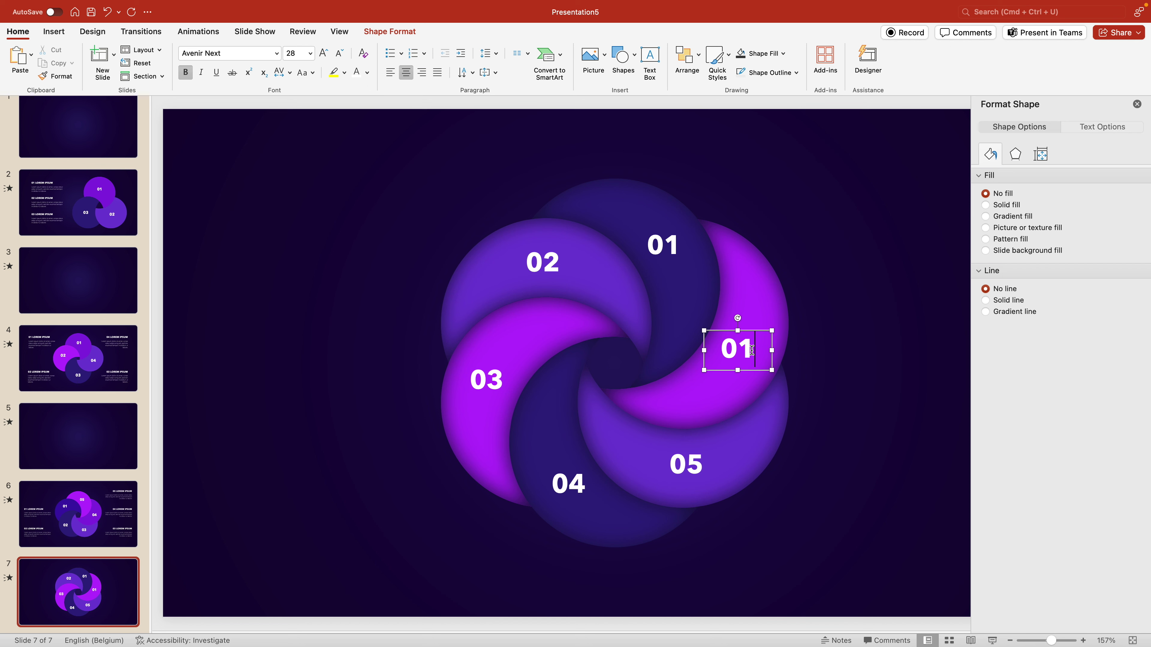
{"action": "key", "text": "BackSpace"}
{"action": "type", "text": "6"}
{"action": "left_click", "coordinate": [885, 358]}
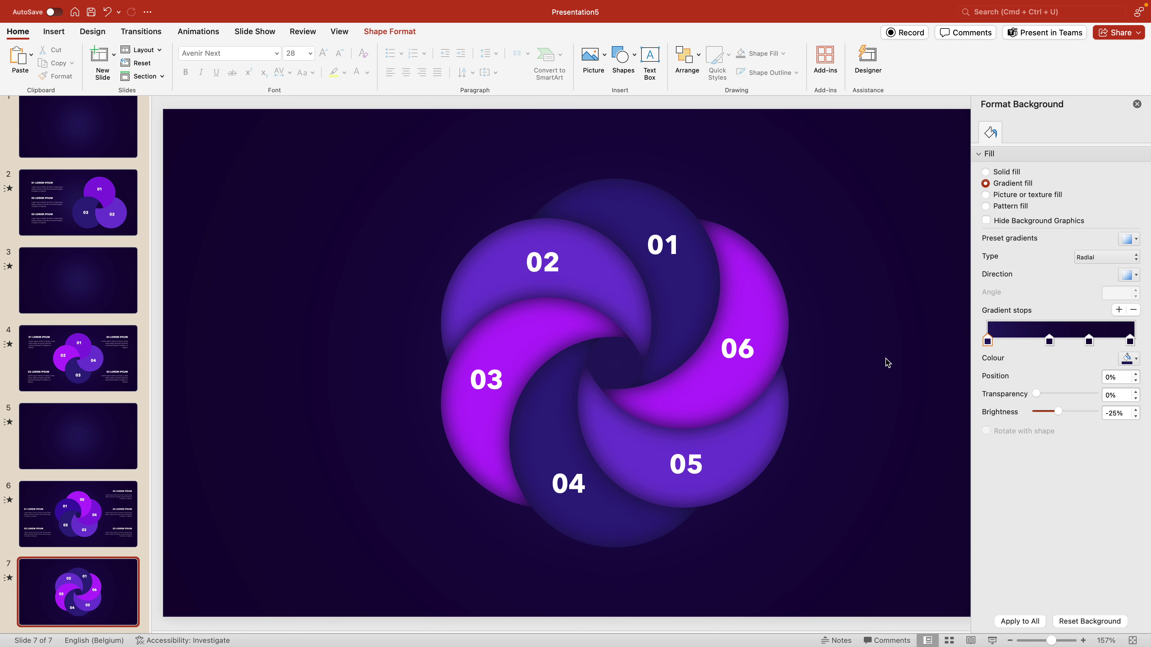
Close the background pane and group the 01, 02 and 03 petals with their labels
{"action": "left_click", "coordinate": [1137, 105]}
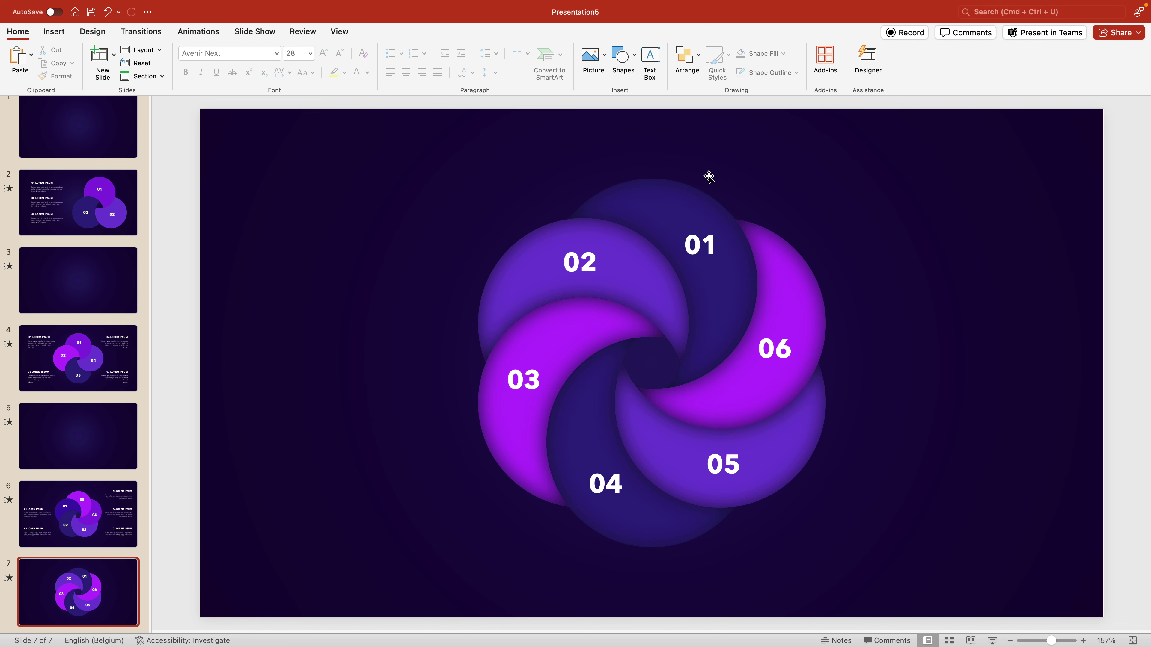
{"action": "left_click", "coordinate": [642, 192]}
{"action": "left_click", "coordinate": [709, 245]}
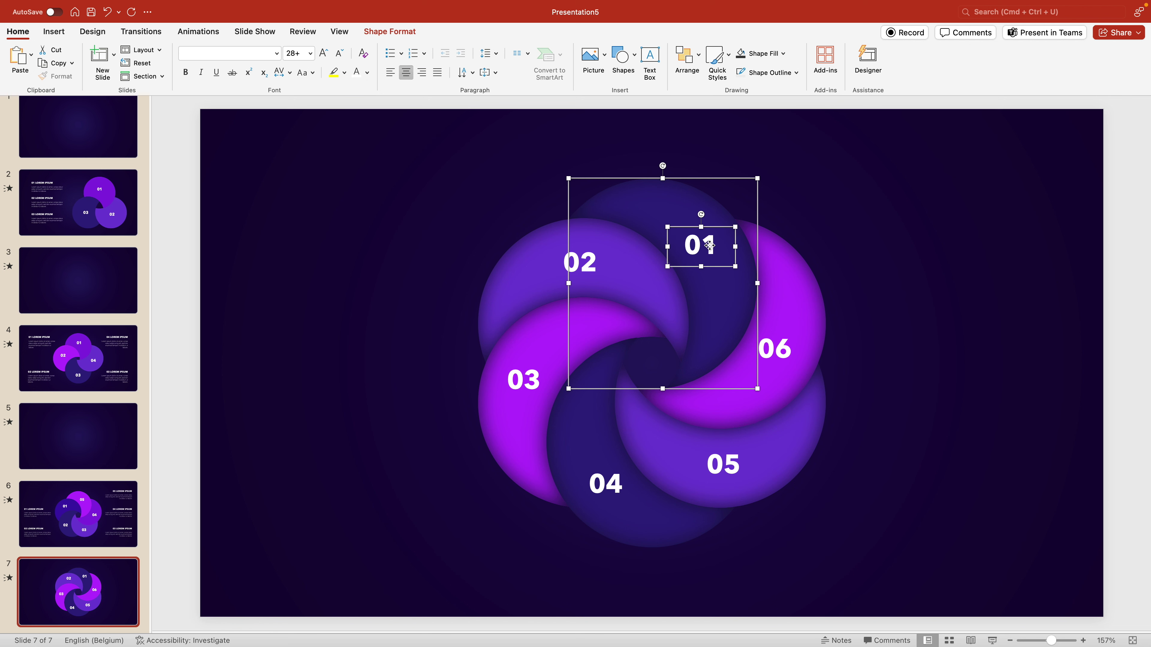
{"action": "key", "text": "Escape"}
{"action": "left_click", "coordinate": [521, 285]}
{"action": "left_click", "coordinate": [582, 264]}
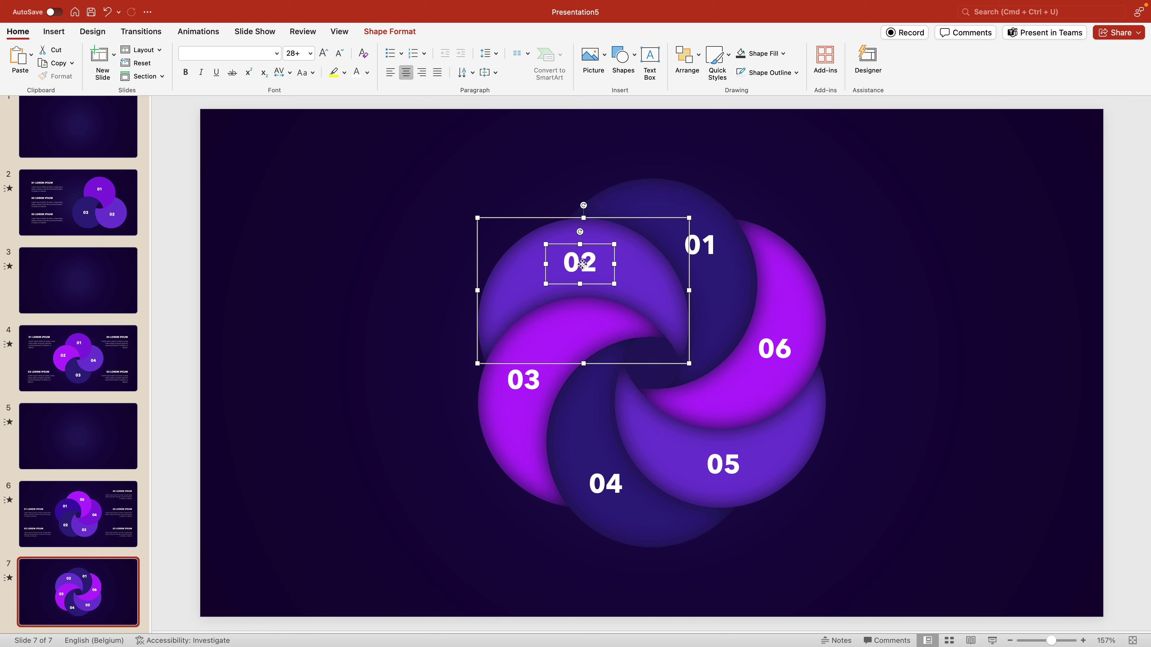
{"action": "key", "text": "Escape"}
{"action": "left_click", "coordinate": [522, 406]}
{"action": "left_click", "coordinate": [527, 380]}
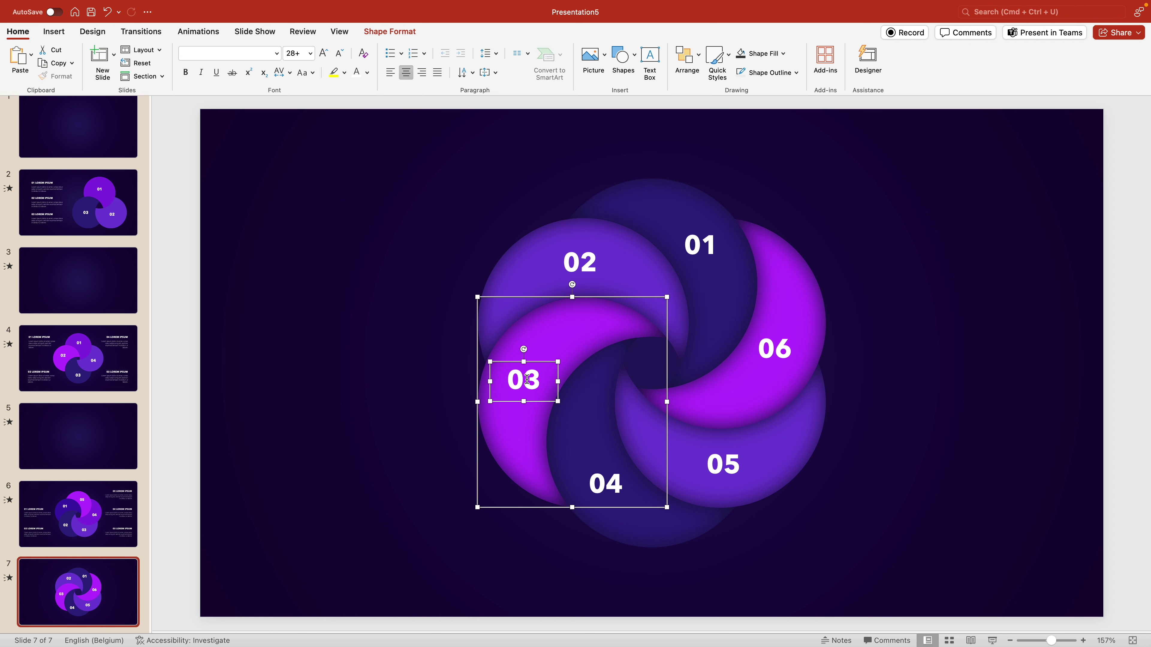
{"action": "key", "text": "Escape"}
Group the 04, 05 and 06 petals with their number labels
{"action": "left_click", "coordinate": [681, 532]}
{"action": "left_click", "coordinate": [611, 487]}
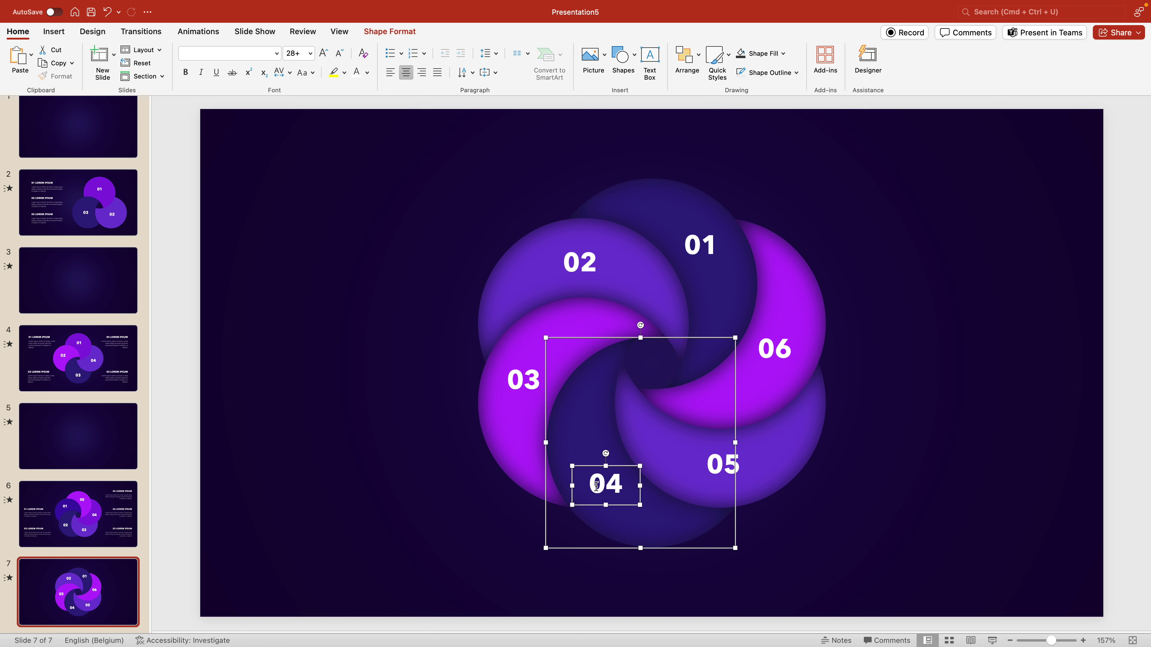
{"action": "key", "text": "Escape"}
{"action": "left_click", "coordinate": [795, 472]}
{"action": "left_click", "coordinate": [738, 466]}
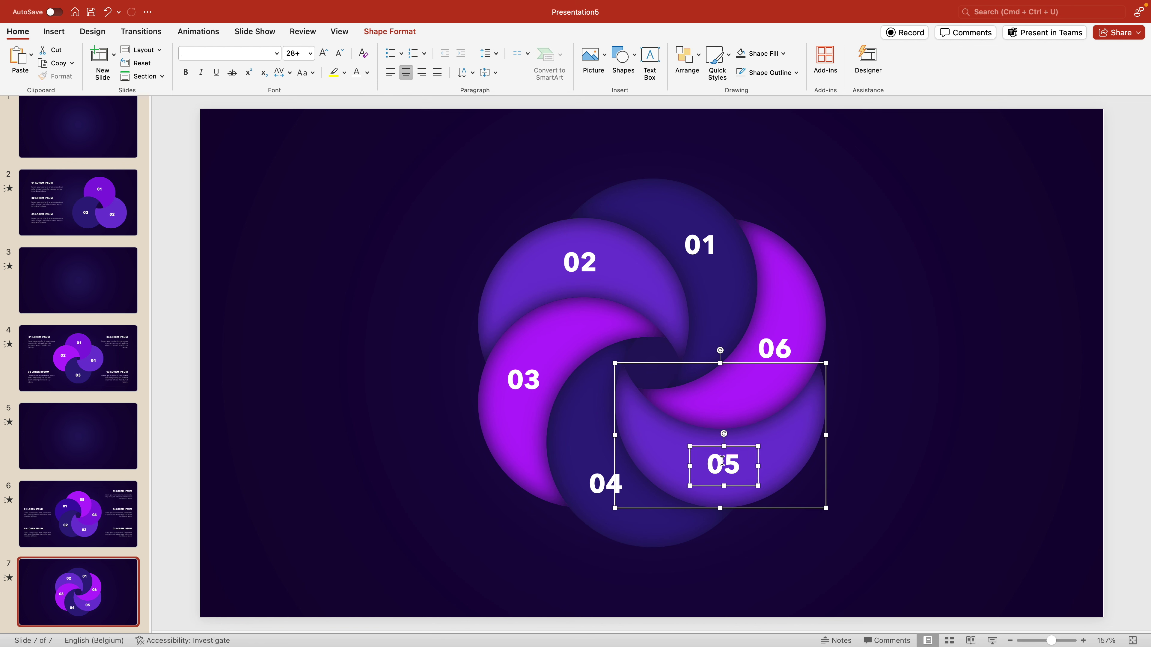
{"action": "key", "text": "Escape"}
{"action": "left_click", "coordinate": [803, 294]}
{"action": "left_click", "coordinate": [781, 338]}
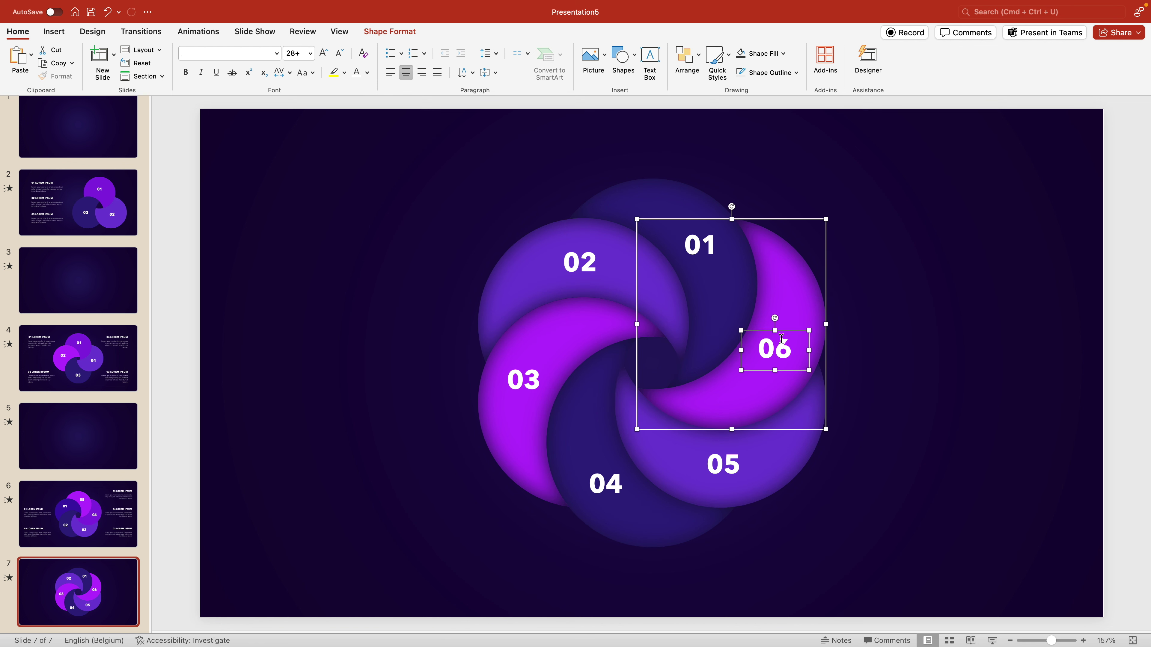
{"action": "key", "text": "Escape"}
{"action": "left_click", "coordinate": [978, 331]}
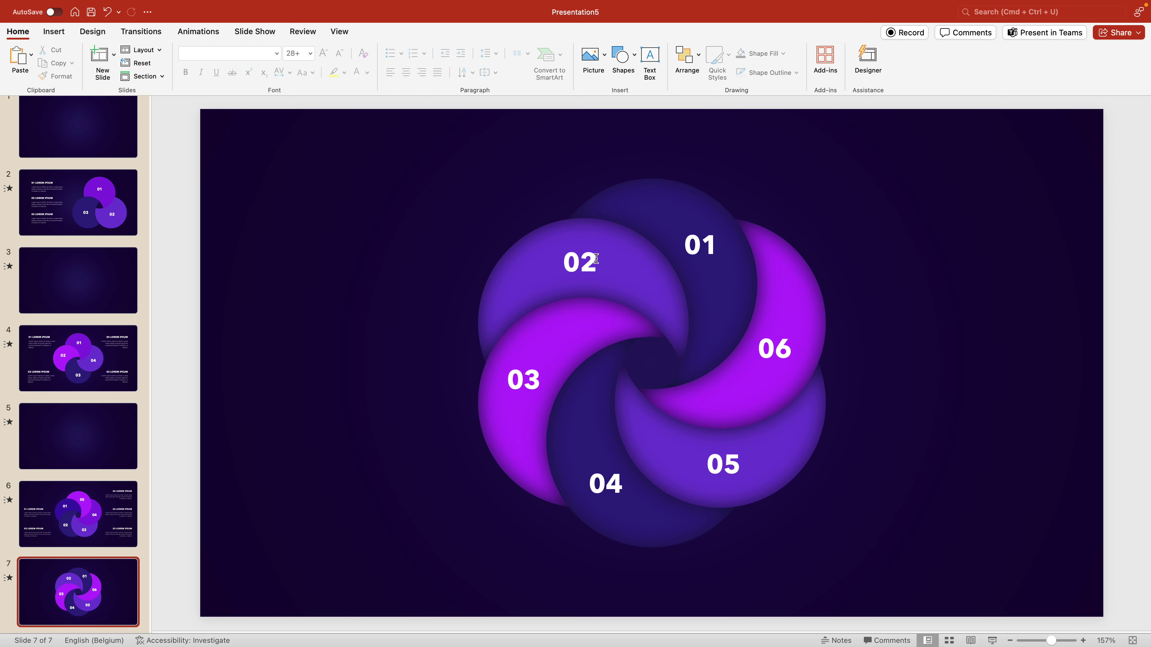
Paste slide 6's right-column text boxes onto slide 7 and place a copy on the left
{"action": "left_click", "coordinate": [70, 540]}
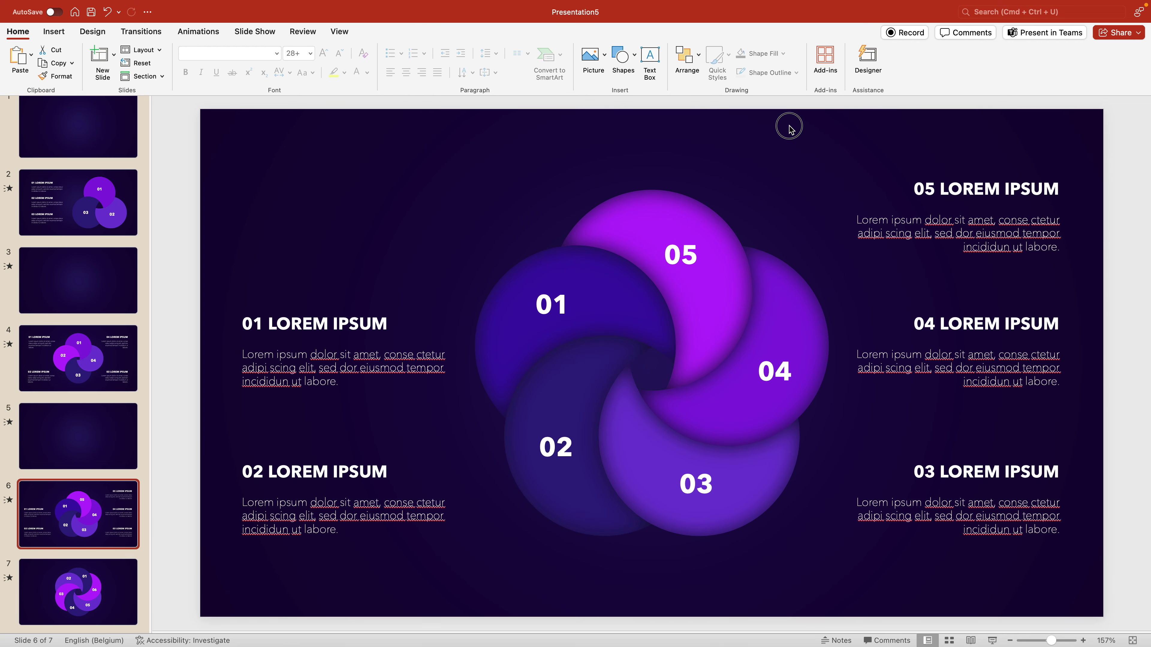
{"action": "left_click_drag", "start_coordinate": [788, 124], "coordinate": [1146, 631]}
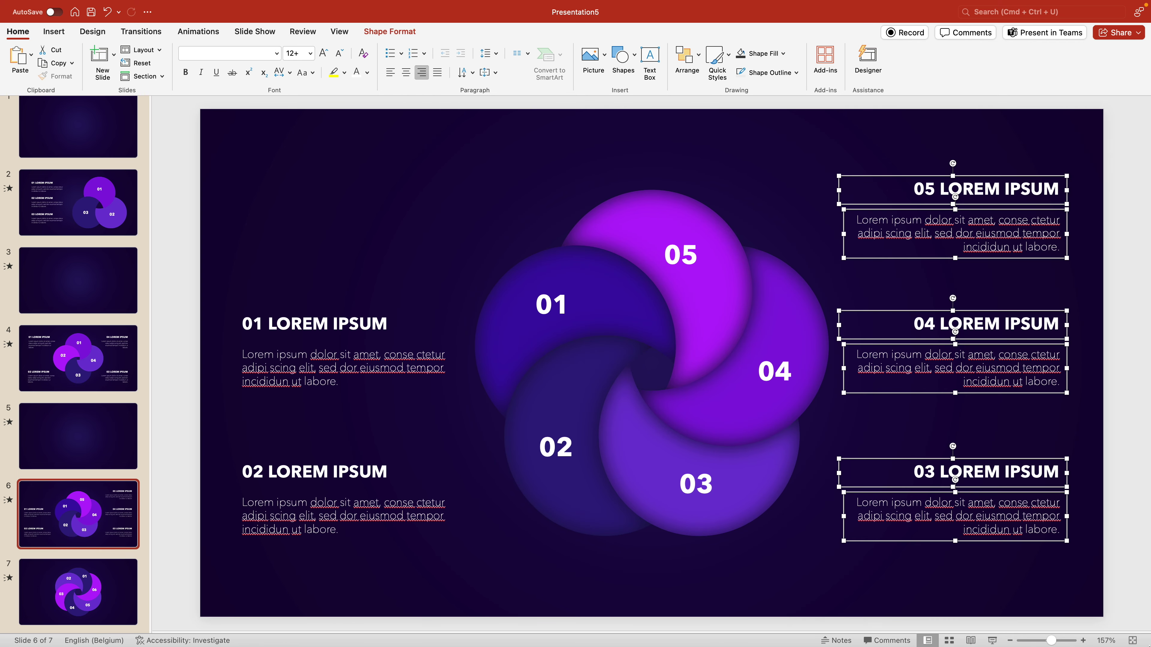
{"action": "left_click", "coordinate": [128, 603]}
{"action": "key", "text": "super+v"}
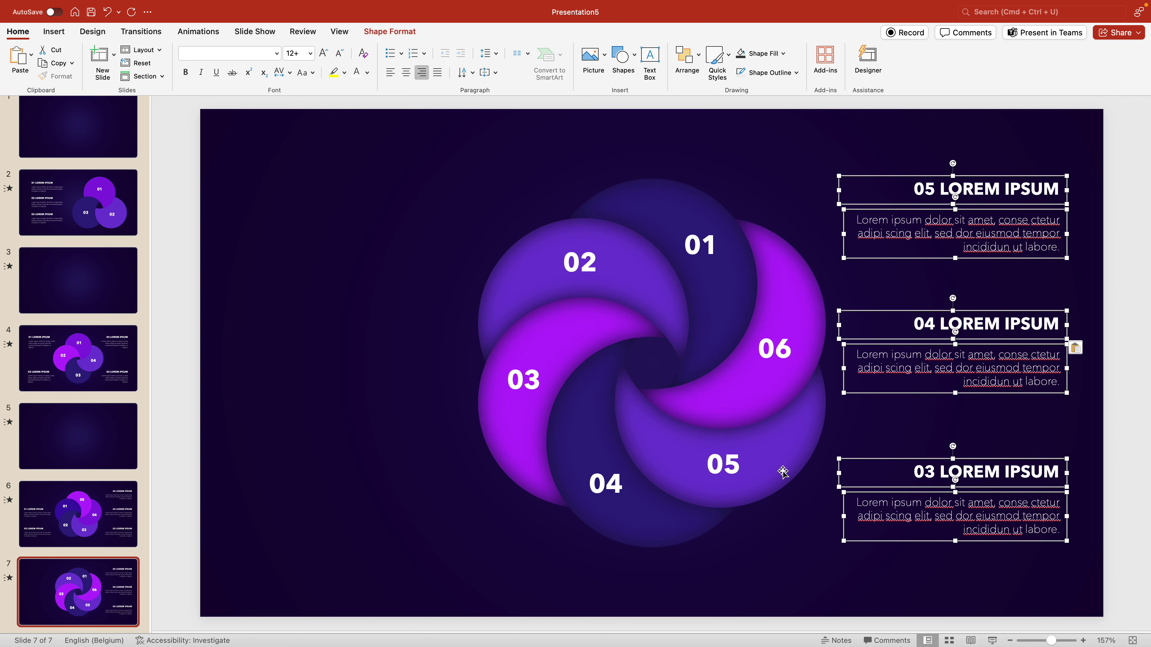
{"action": "left_click_drag", "start_coordinate": [999, 312], "coordinate": [400, 383]}
Align the left text boxes on their left edges and left-align their text
{"action": "left_click", "coordinate": [685, 57]}
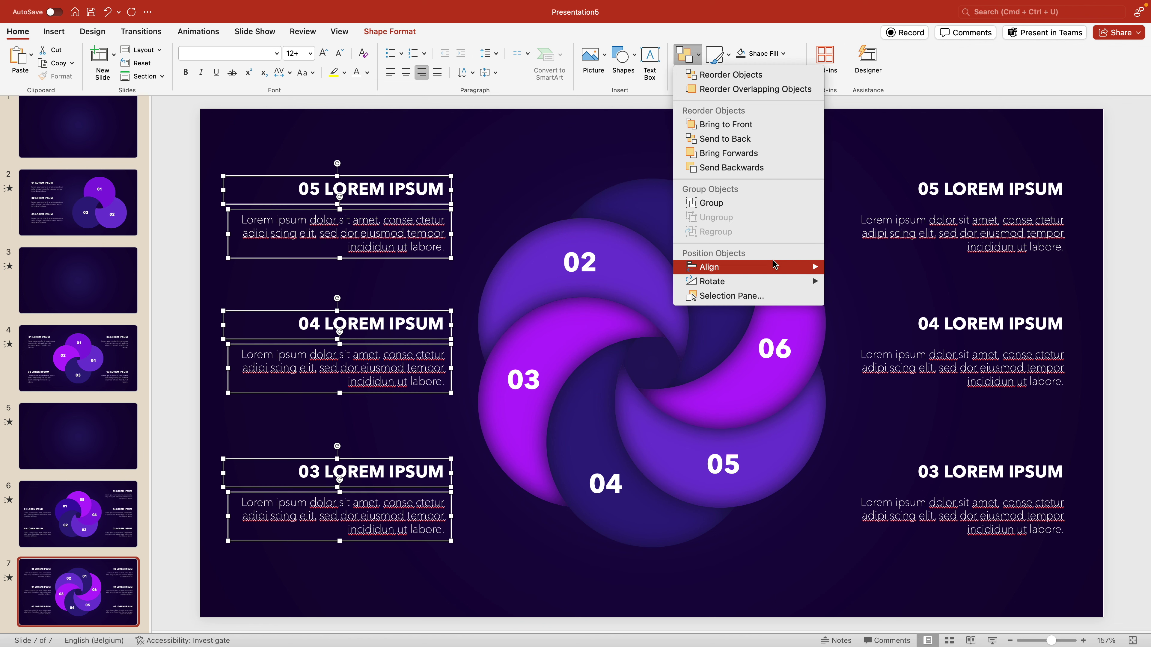
{"action": "mouse_move", "coordinate": [774, 265]}
{"action": "left_click", "coordinate": [866, 271]}
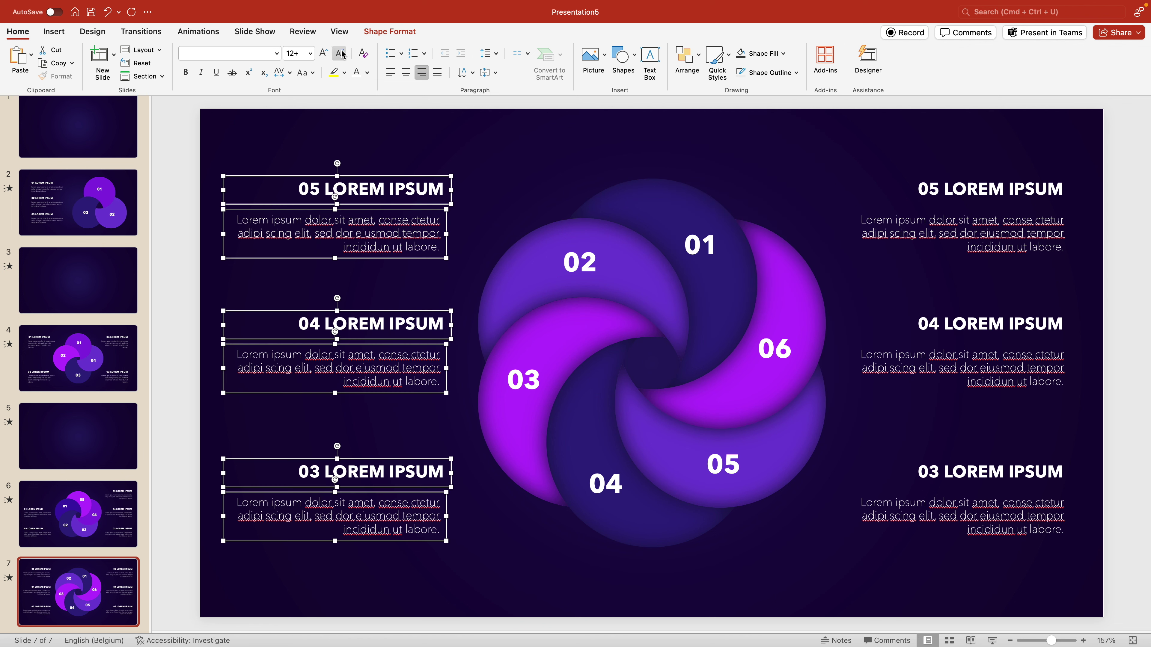
{"action": "left_click", "coordinate": [389, 72]}
{"action": "mouse_move", "coordinate": [377, 173]}
{"action": "left_mouse_down"}
{"action": "mouse_move", "coordinate": [399, 173]}
{"action": "mouse_move", "coordinate": [385, 173]}
{"action": "left_mouse_up"}
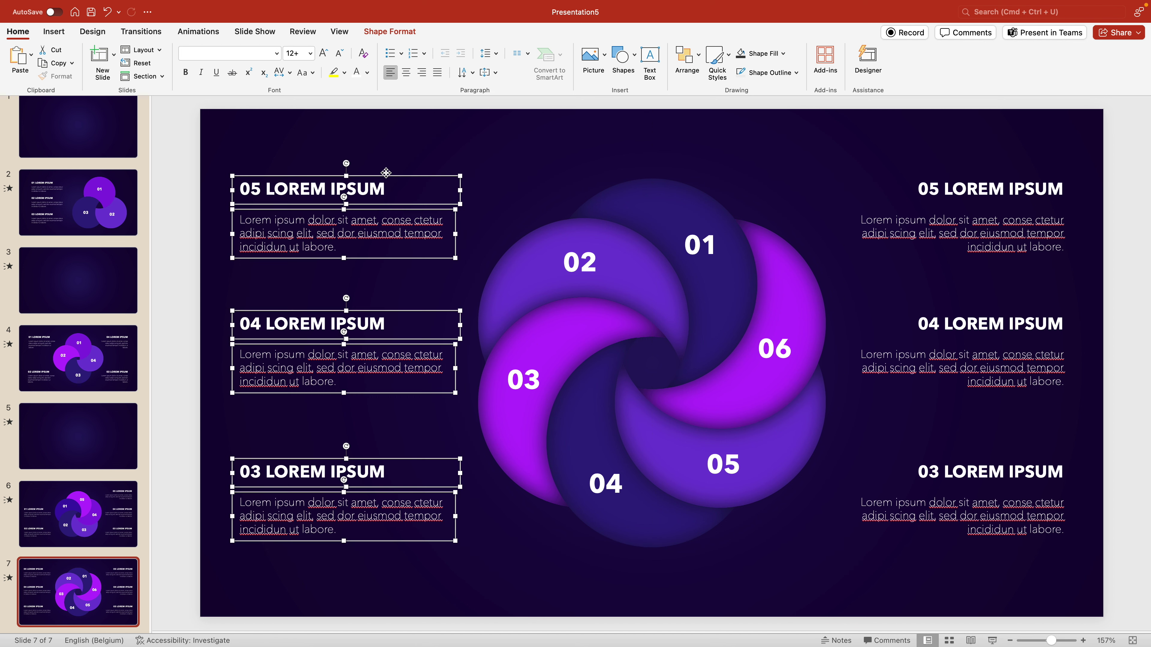
{"action": "left_click", "coordinate": [545, 145]}
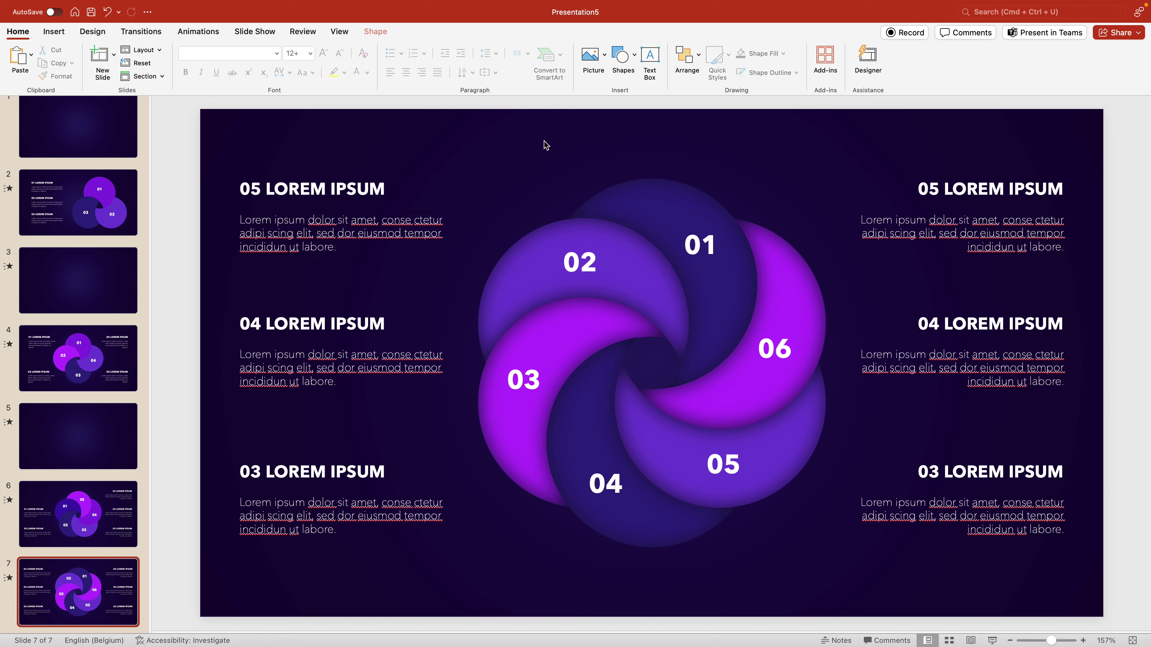
Renumber the left-column headings to 01, 02 and 03 from top down
{"action": "left_click", "coordinate": [257, 189]}
{"action": "key", "text": "BackSpace"}
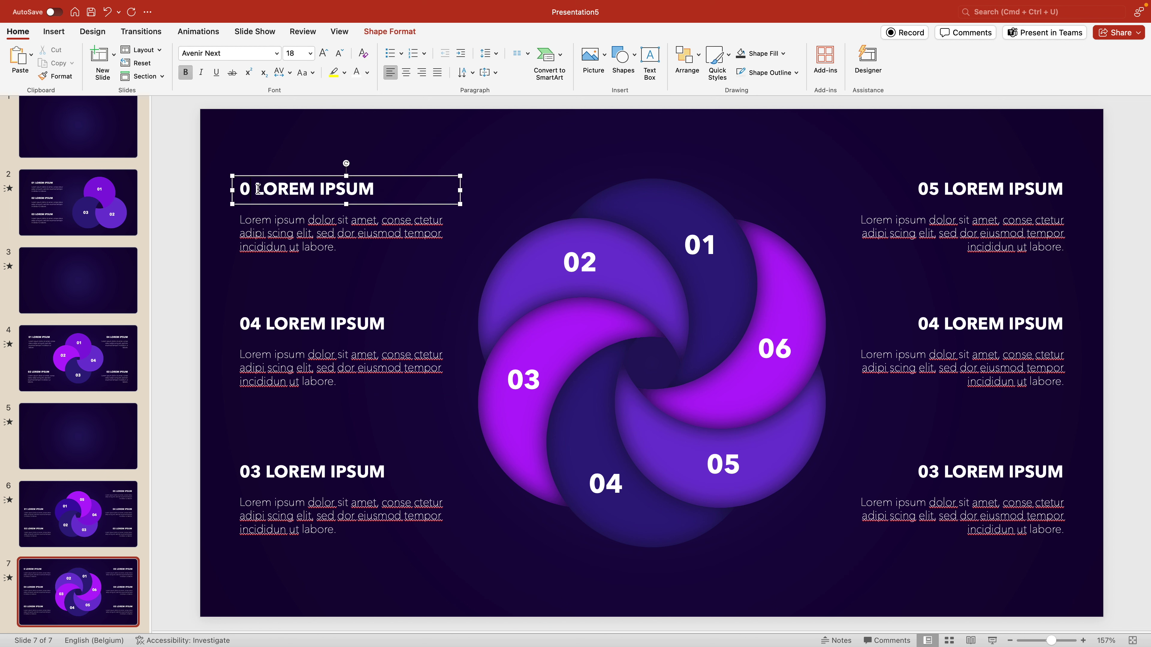
{"action": "type", "text": "1"}
{"action": "left_click", "coordinate": [257, 323]}
{"action": "key", "text": "BackSpace"}
{"action": "type", "text": "2"}
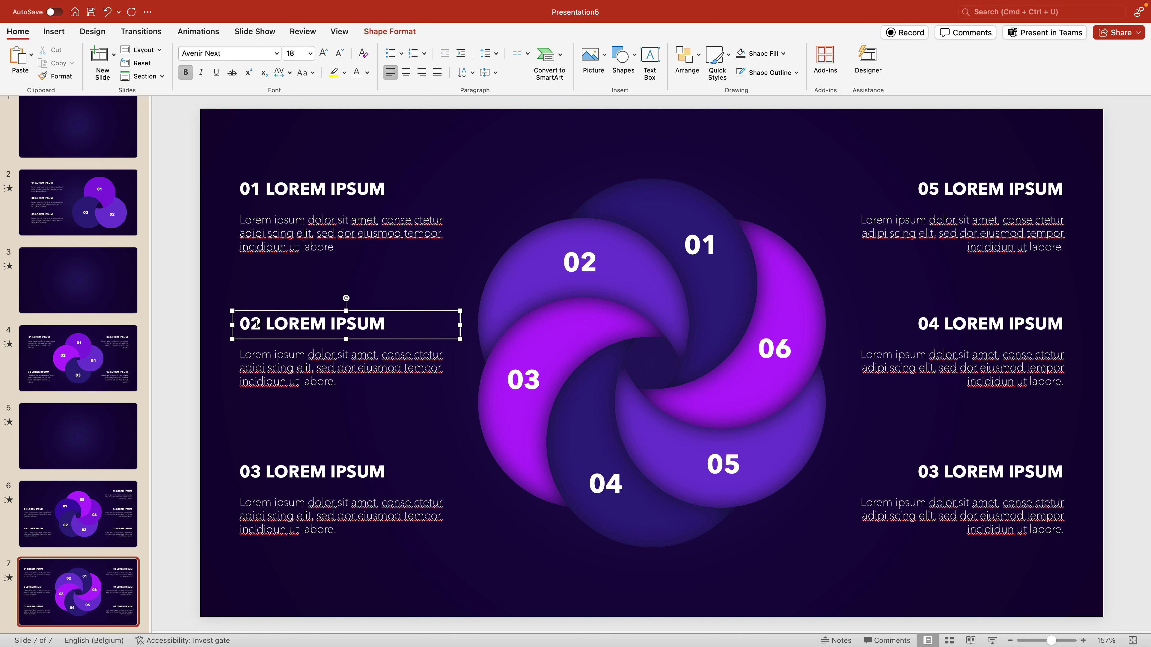
{"action": "left_click", "coordinate": [259, 471]}
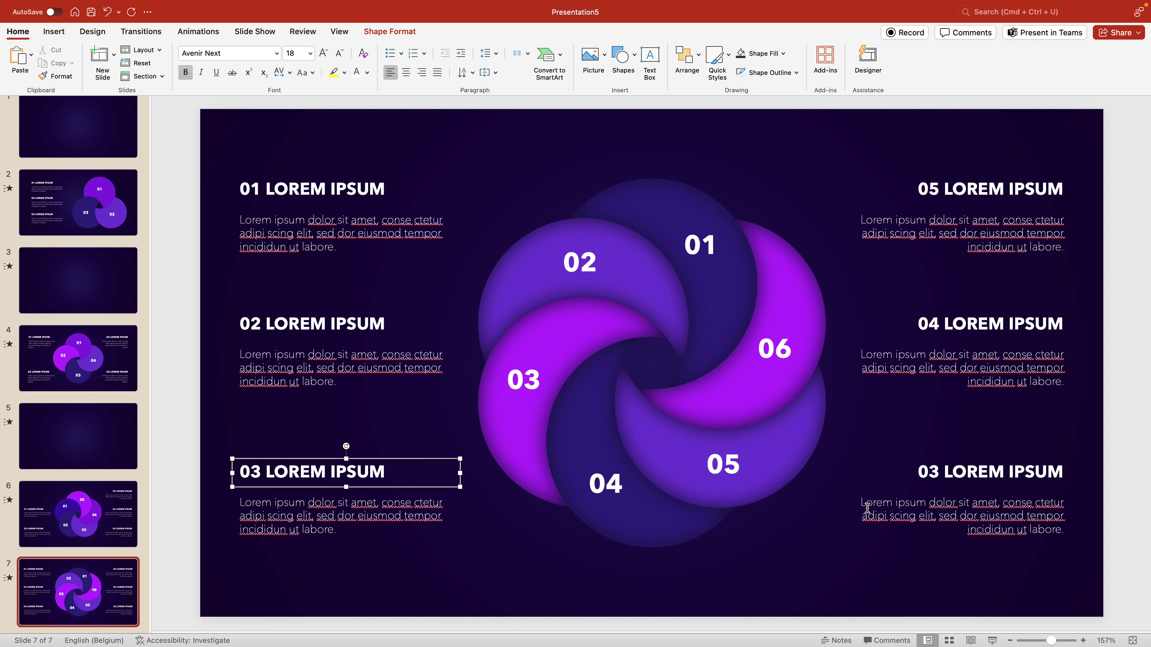
Renumber the right-column headings 04 at bottom, 05 middle, 06 top, then zoom out
{"action": "left_click", "coordinate": [934, 472]}
{"action": "type", "text": "4"}
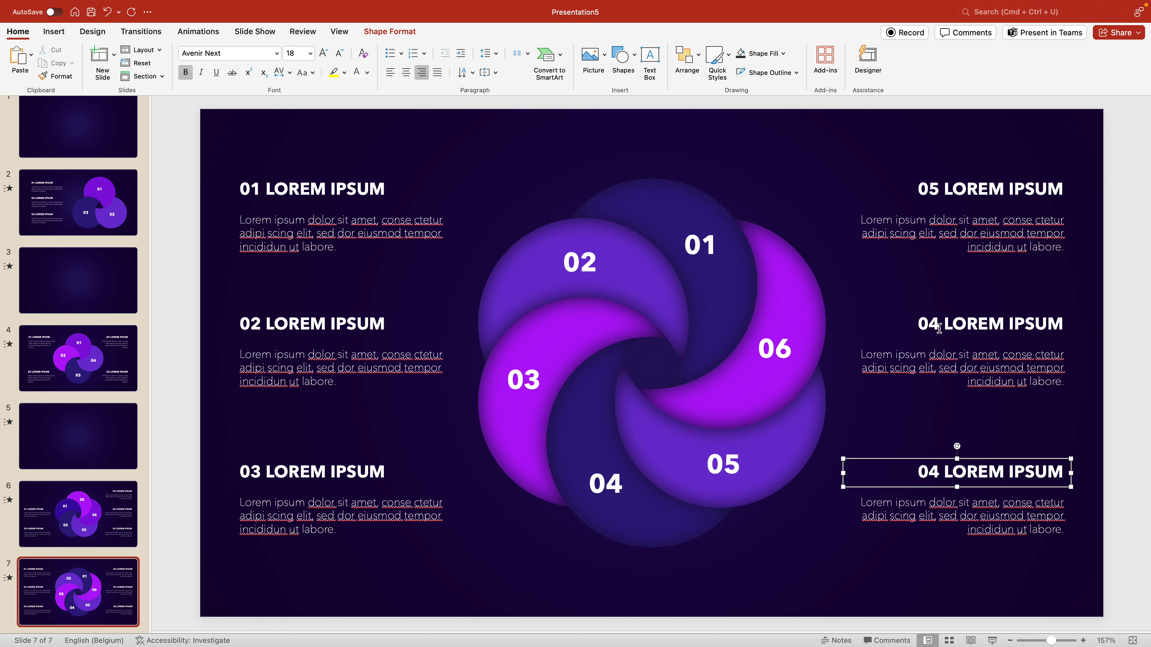
{"action": "left_click", "coordinate": [938, 328]}
{"action": "key", "text": "BackSpace"}
{"action": "type", "text": "5"}
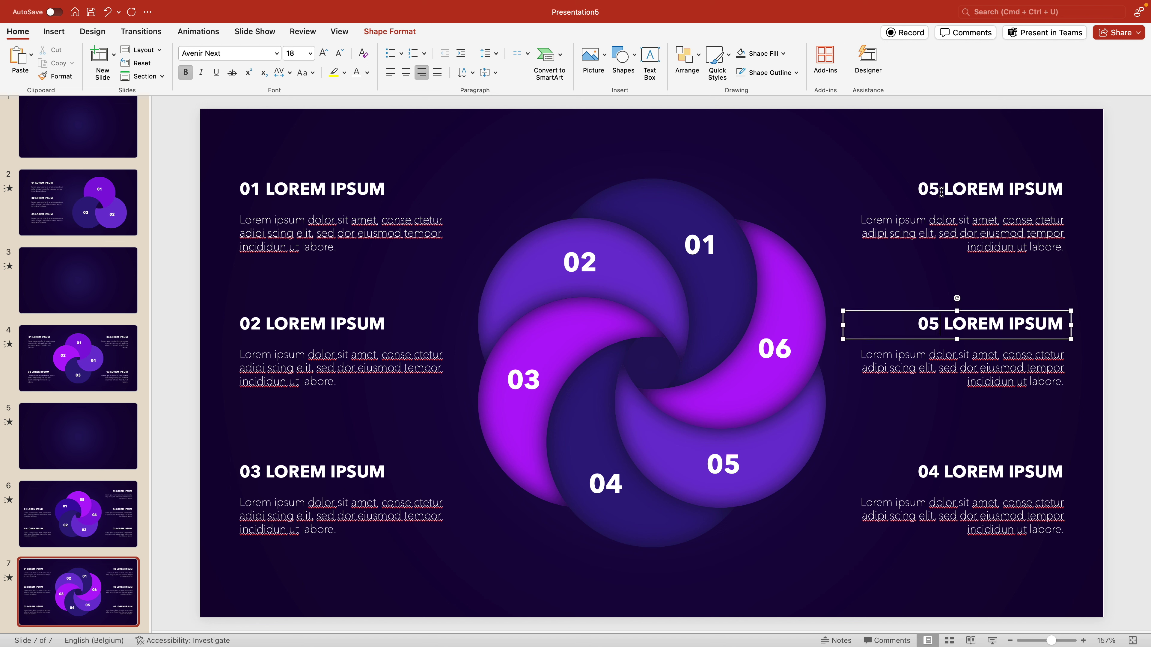
{"action": "left_click", "coordinate": [941, 192]}
{"action": "type", "text": "6"}
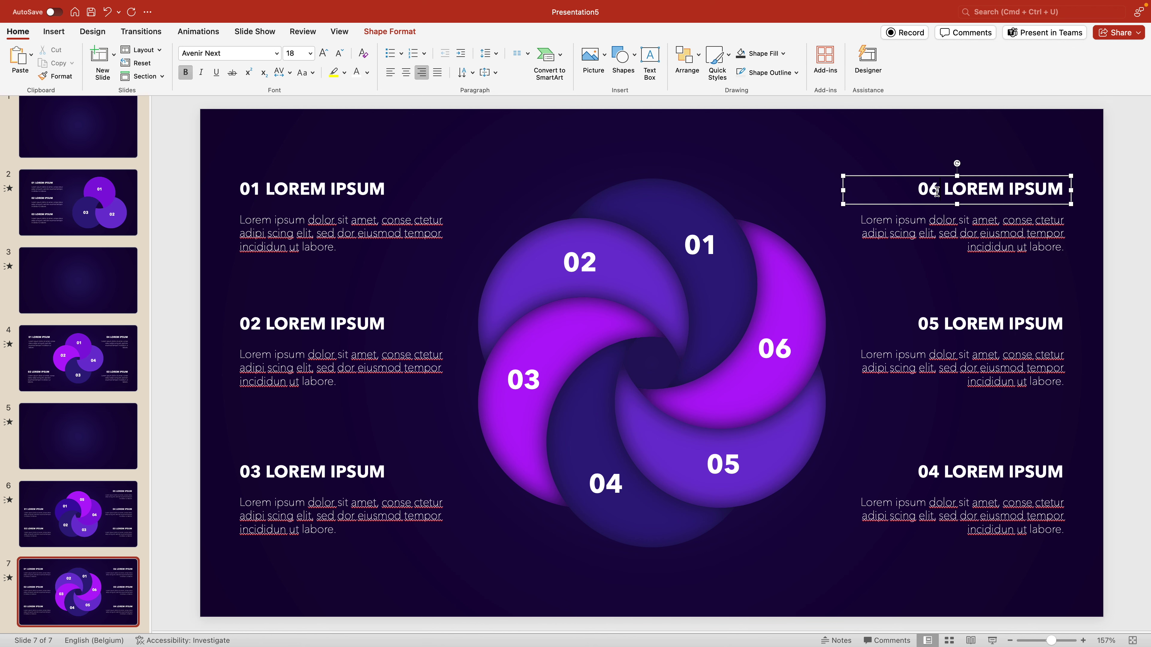
{"action": "left_click", "coordinate": [803, 127]}
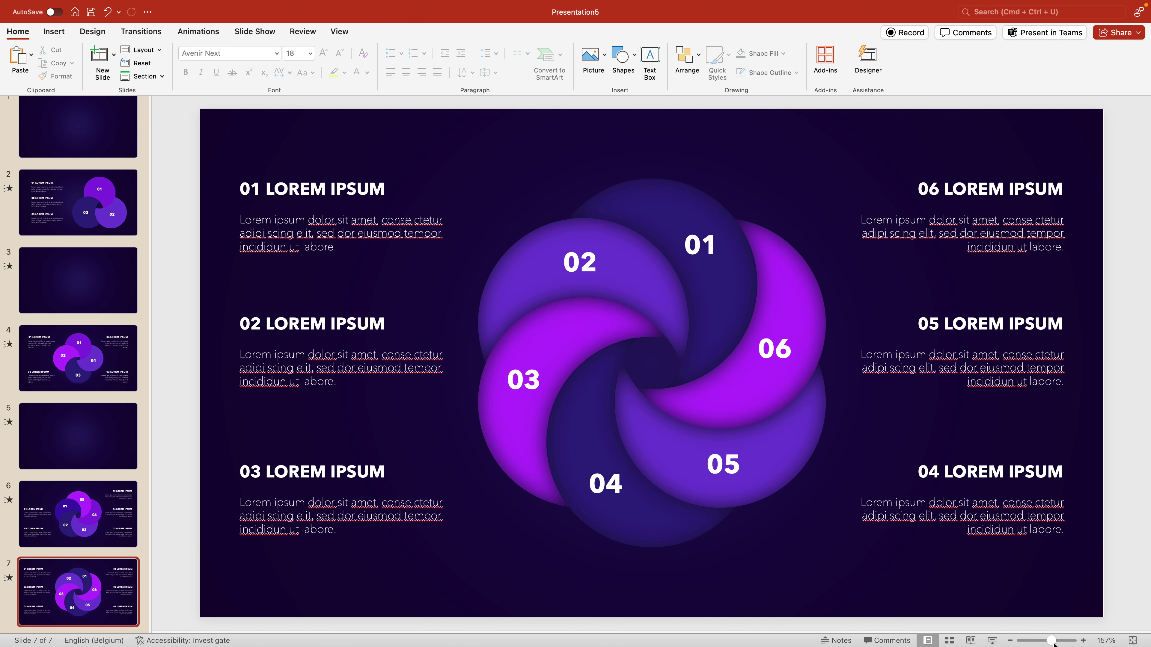
{"action": "left_click_drag", "start_coordinate": [1053, 643], "coordinate": [1040, 642]}
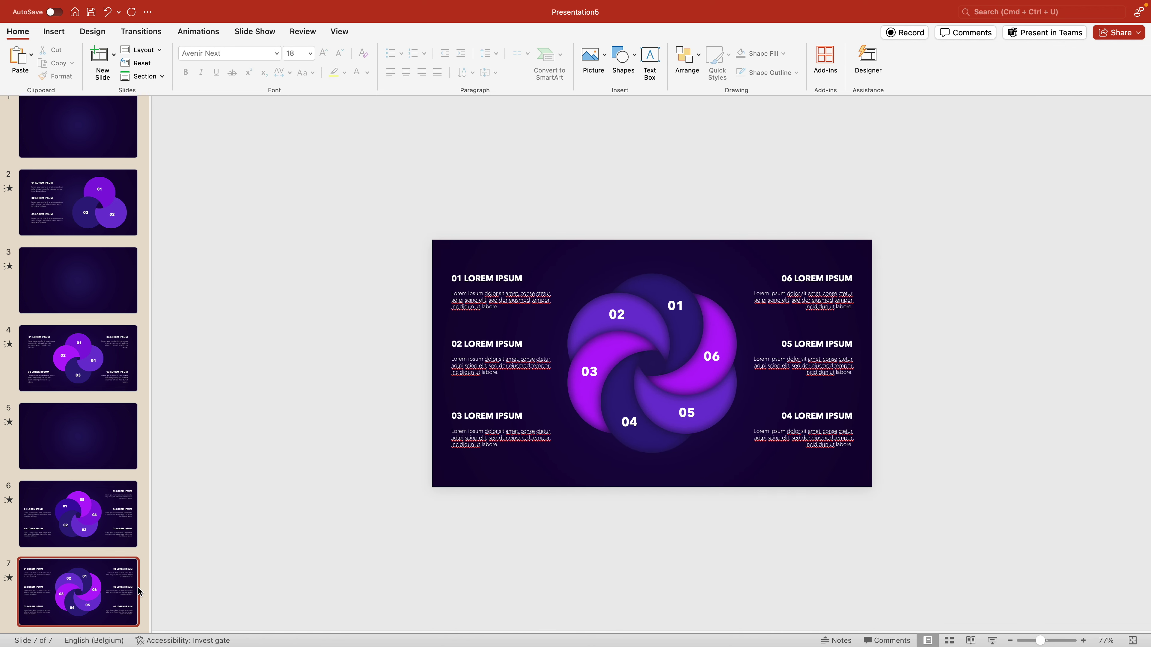
Duplicate slide 7 to create slide 8
{"action": "right_click", "coordinate": [74, 586]}
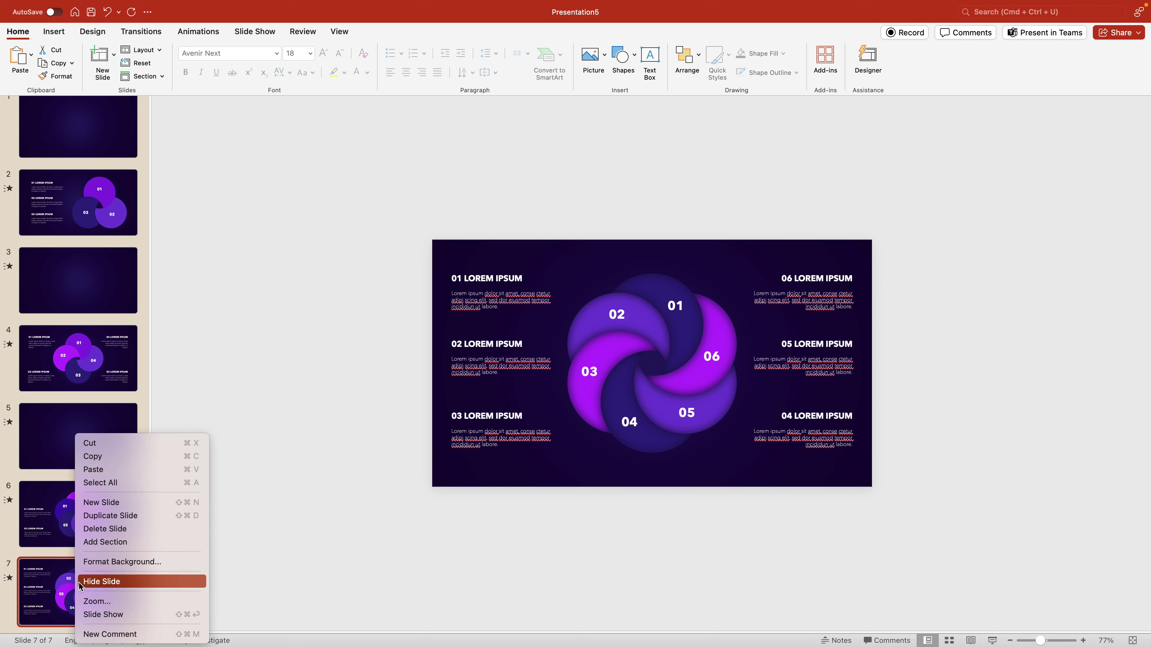
{"action": "left_click", "coordinate": [140, 513]}
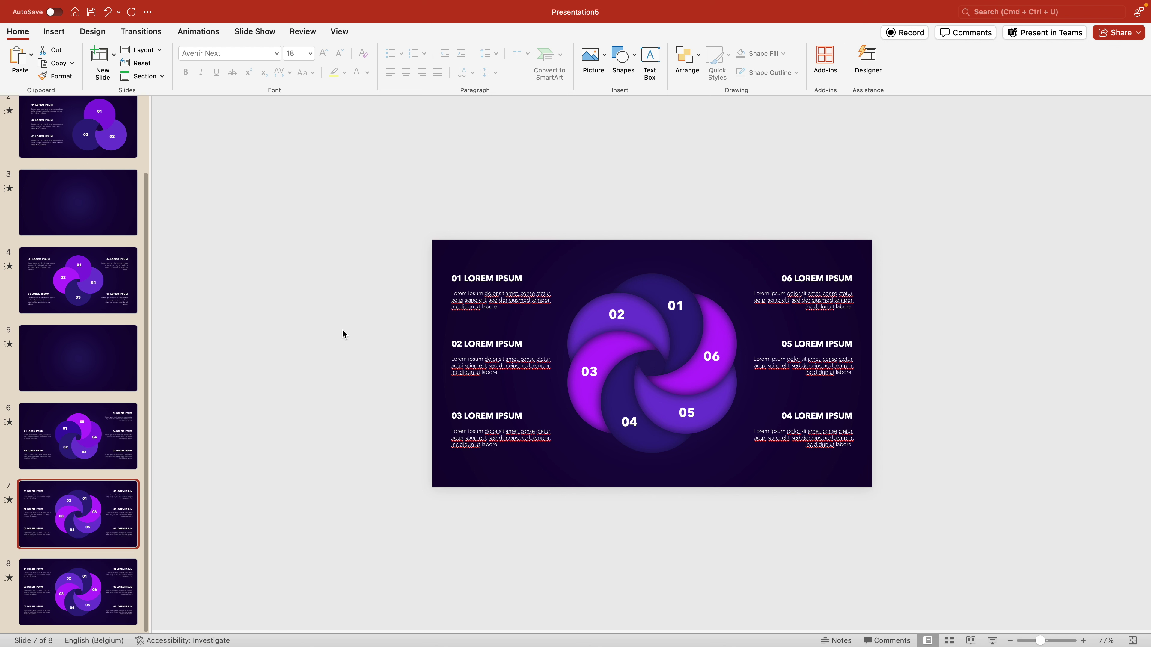
{"action": "left_click", "coordinate": [420, 285]}
Drag slide 7's left text blocks off the left edge and the right blocks off the right
{"action": "left_click_drag", "start_coordinate": [419, 286], "coordinate": [584, 521]}
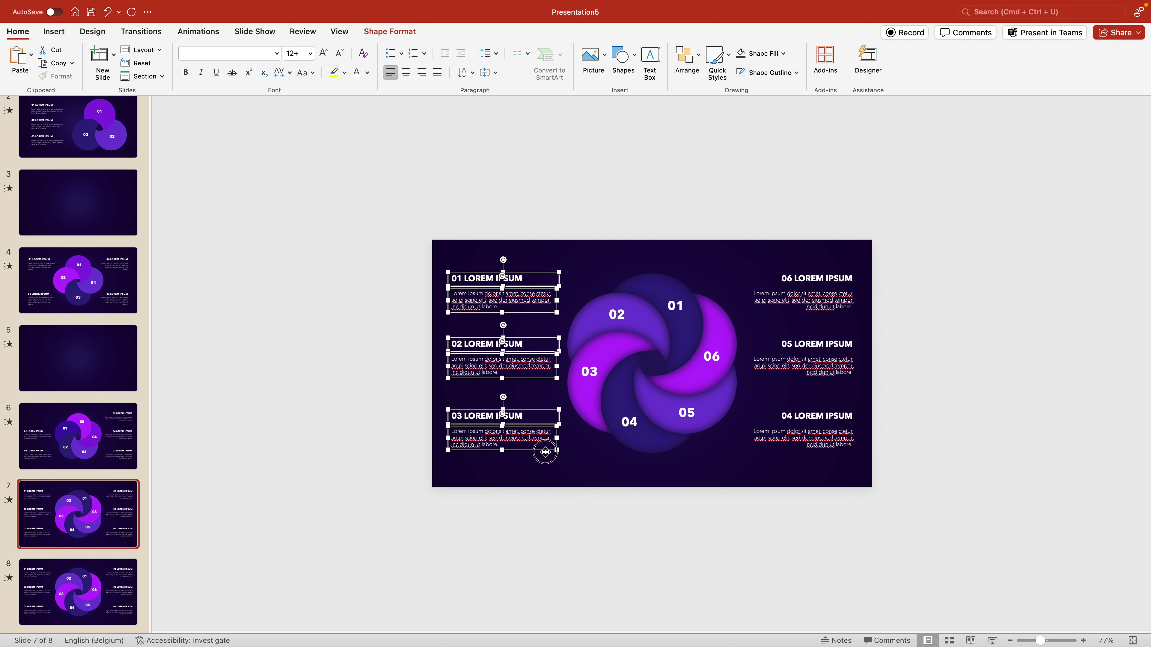
{"action": "left_click_drag", "start_coordinate": [545, 452], "coordinate": [221, 329]}
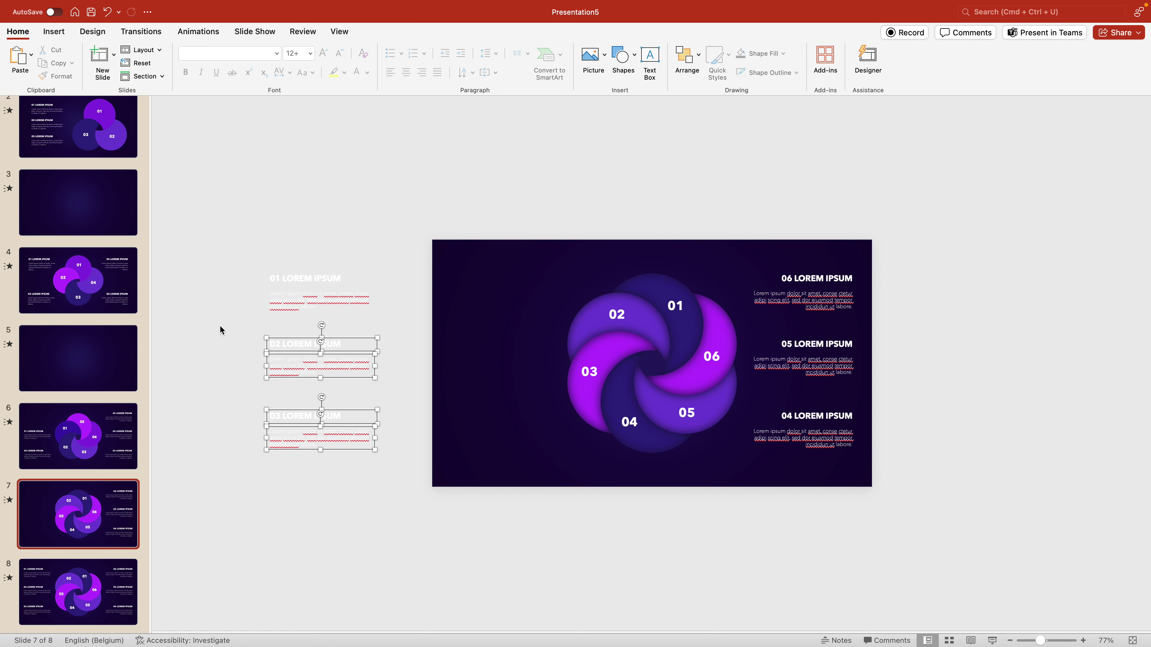
{"action": "left_click_drag", "start_coordinate": [334, 341], "coordinate": [256, 351]}
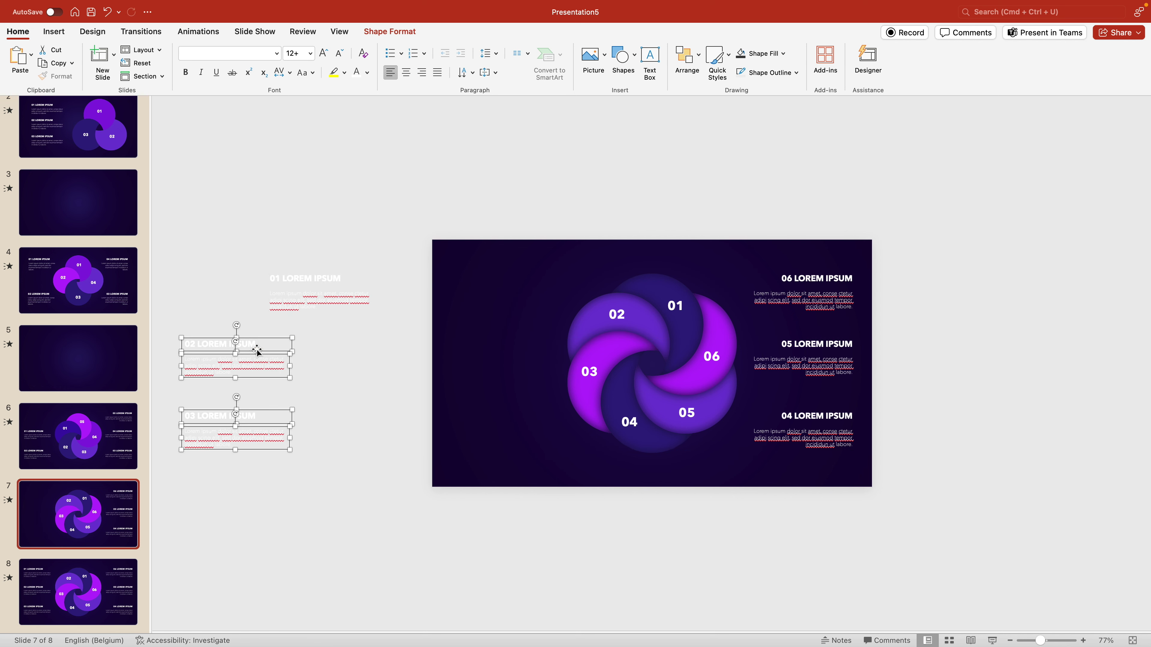
{"action": "left_click", "coordinate": [272, 380], "text": "shift"}
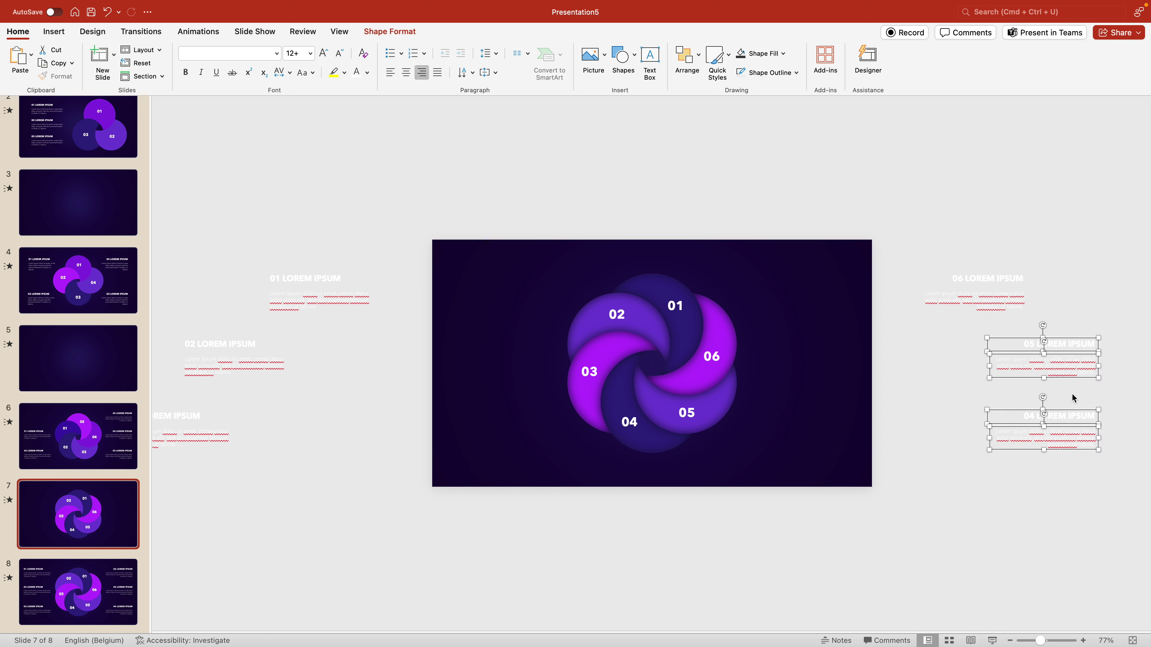
{"action": "left_click", "coordinate": [1072, 416]}
{"action": "left_click", "coordinate": [1068, 443], "text": "shift"}
{"action": "left_click_drag", "start_coordinate": [1062, 421], "coordinate": [1089, 419]}
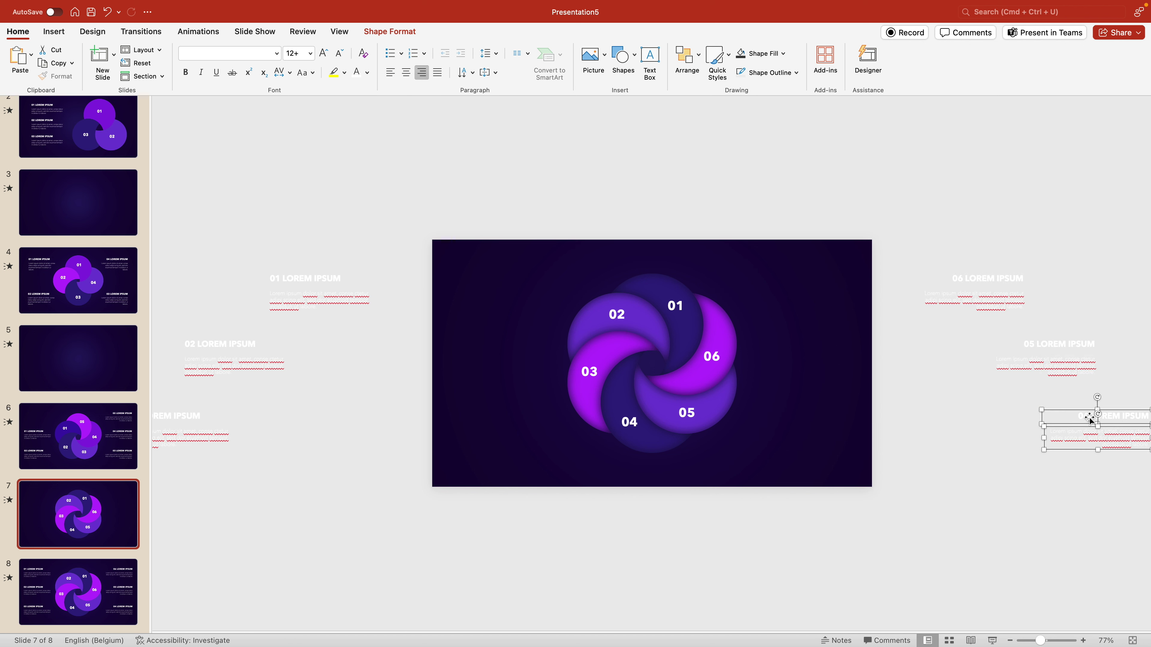
Undo the last change and rotate the six grouped swirl crescents together
{"action": "key", "text": "super+z"}
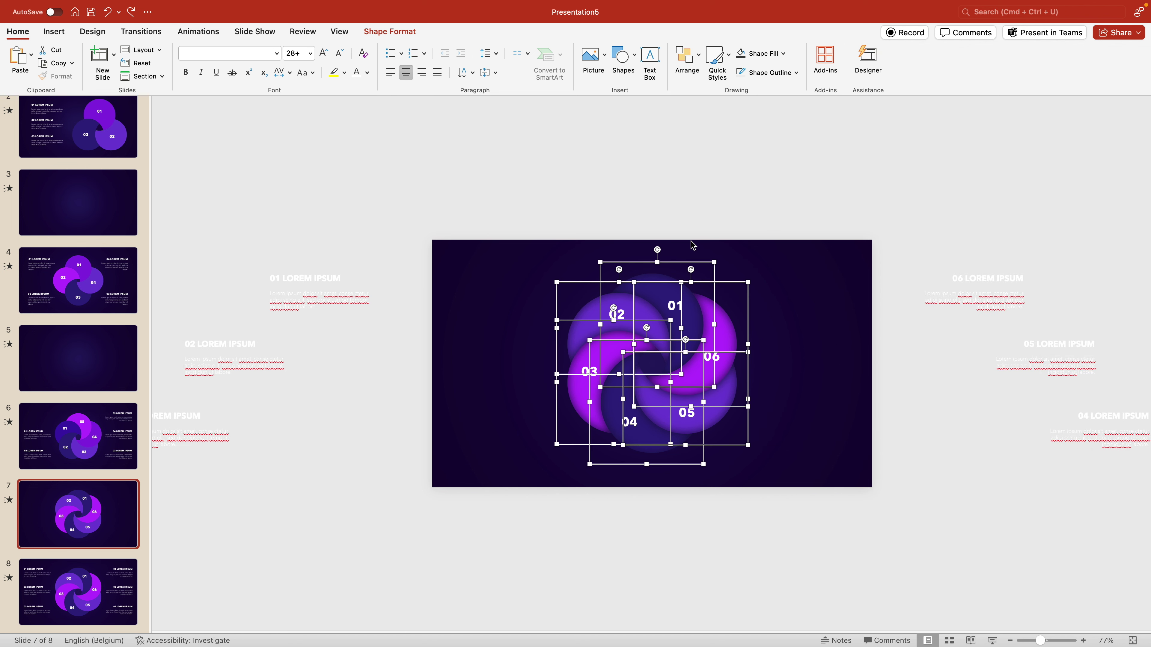
{"action": "left_click_drag", "start_coordinate": [659, 252], "coordinate": [615, 252]}
{"action": "left_click", "coordinate": [823, 232]}
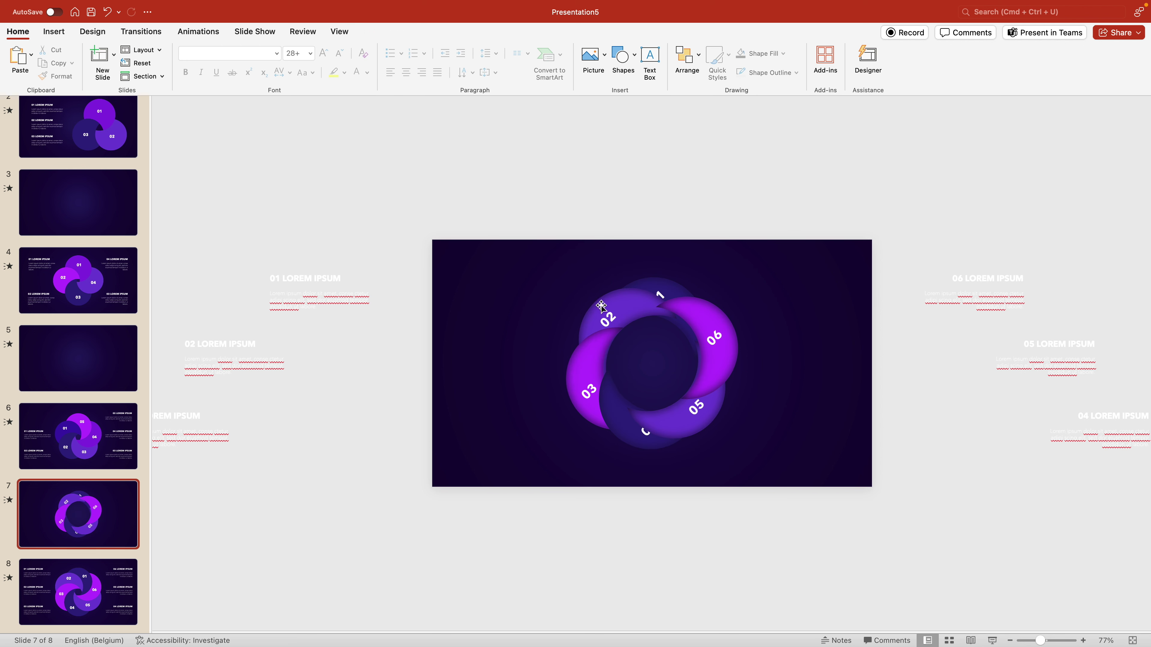
Move crescents 01–06 off the slide around its top, right, bottom and left edges
{"action": "left_click_drag", "start_coordinate": [600, 306], "coordinate": [491, 152]}
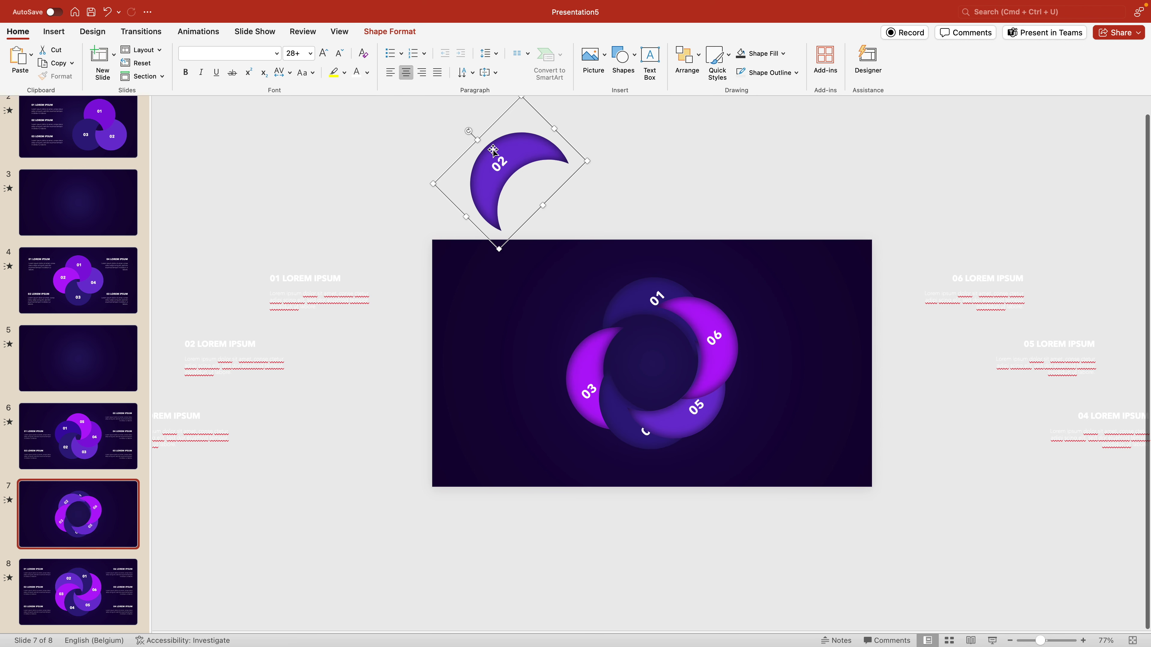
{"action": "left_click_drag", "start_coordinate": [642, 279], "coordinate": [649, 112]}
{"action": "left_click_drag", "start_coordinate": [709, 307], "coordinate": [923, 171]}
{"action": "left_click_drag", "start_coordinate": [743, 393], "coordinate": [962, 534]}
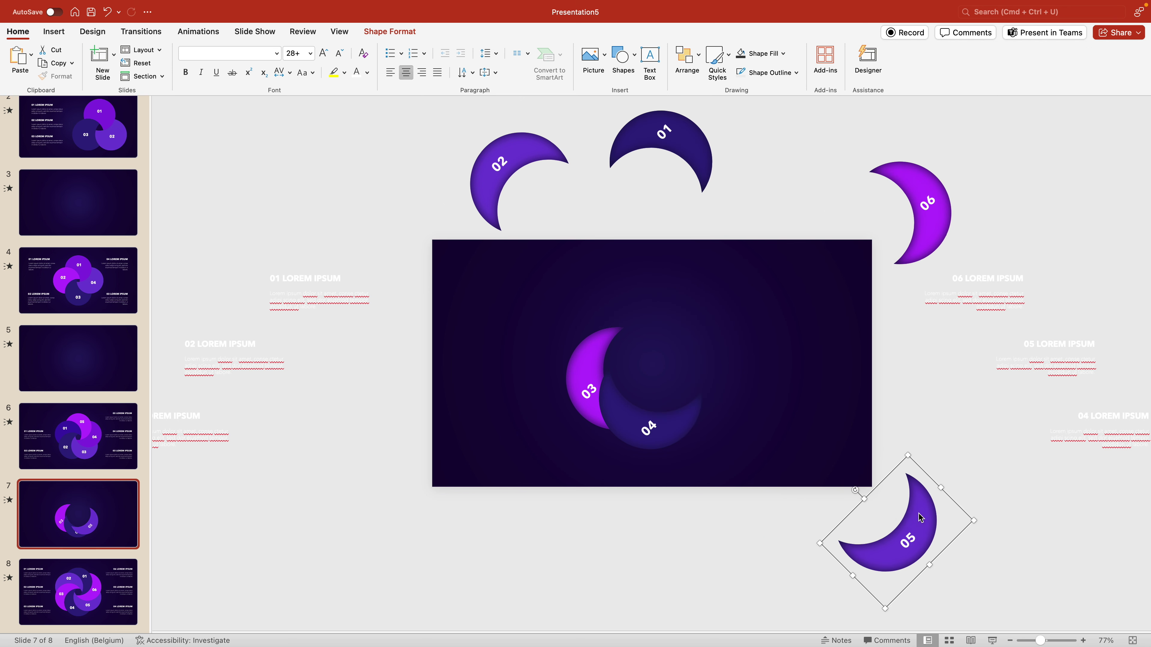
{"action": "left_click_drag", "start_coordinate": [677, 429], "coordinate": [683, 586]}
{"action": "left_click_drag", "start_coordinate": [595, 340], "coordinate": [387, 461]}
{"action": "left_click", "coordinate": [52, 585]}
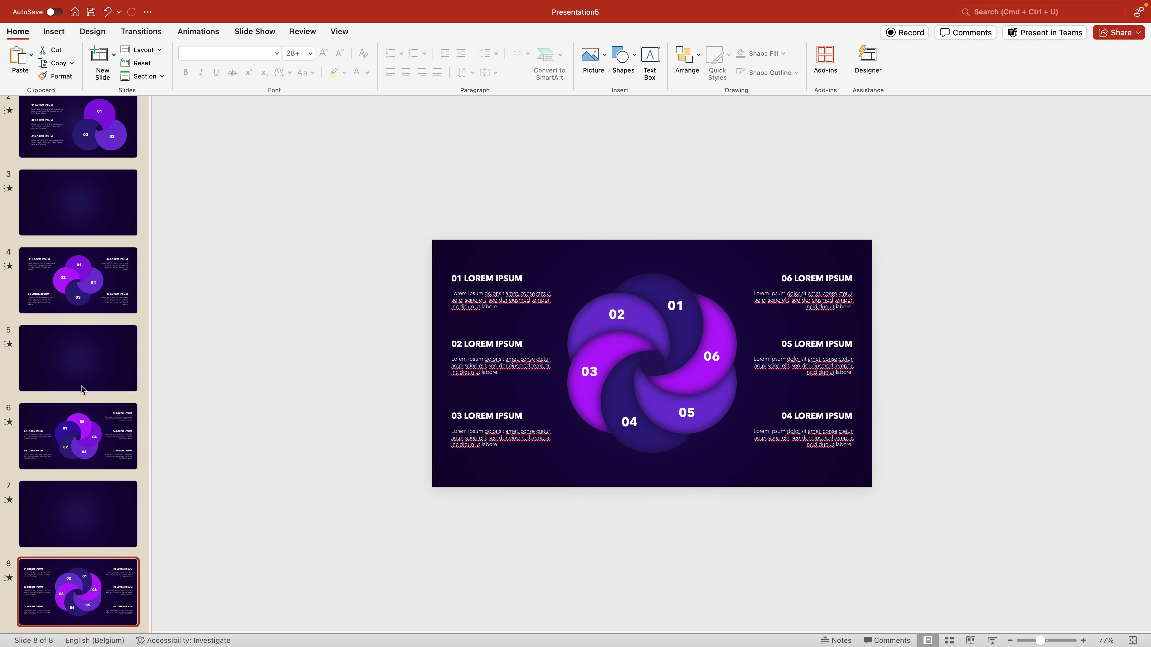
Apply the Morph transition to slide 8, then play the show from slide 7 and advance
{"action": "left_click", "coordinate": [142, 33]}
{"action": "left_click", "coordinate": [139, 61]}
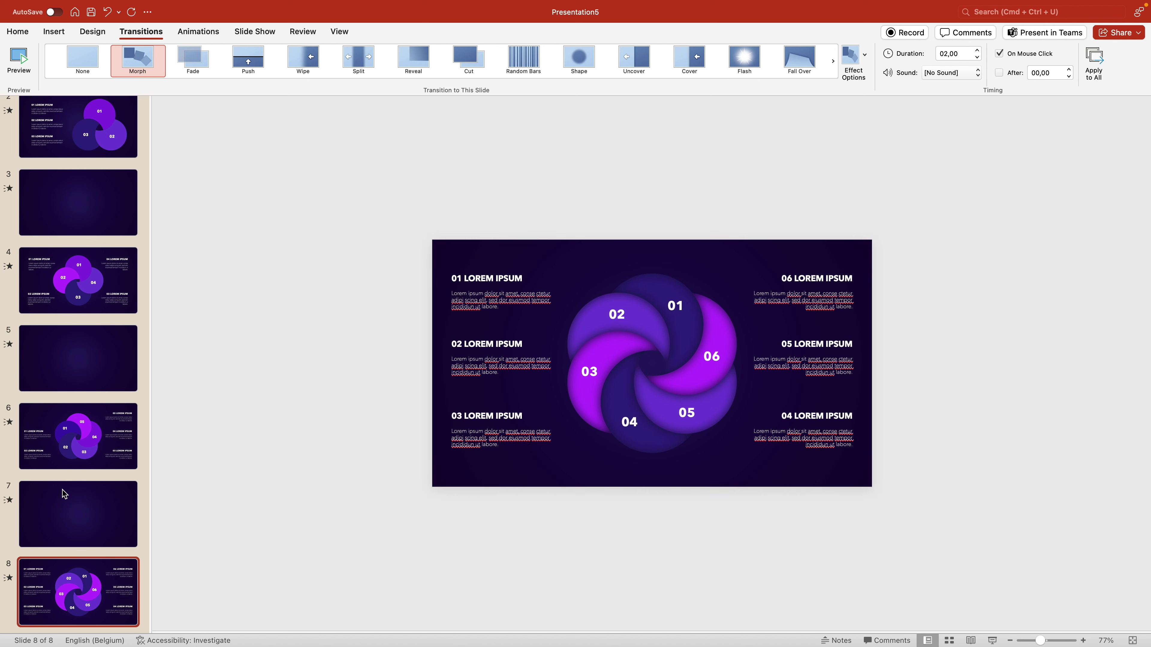
{"action": "left_click", "coordinate": [72, 521]}
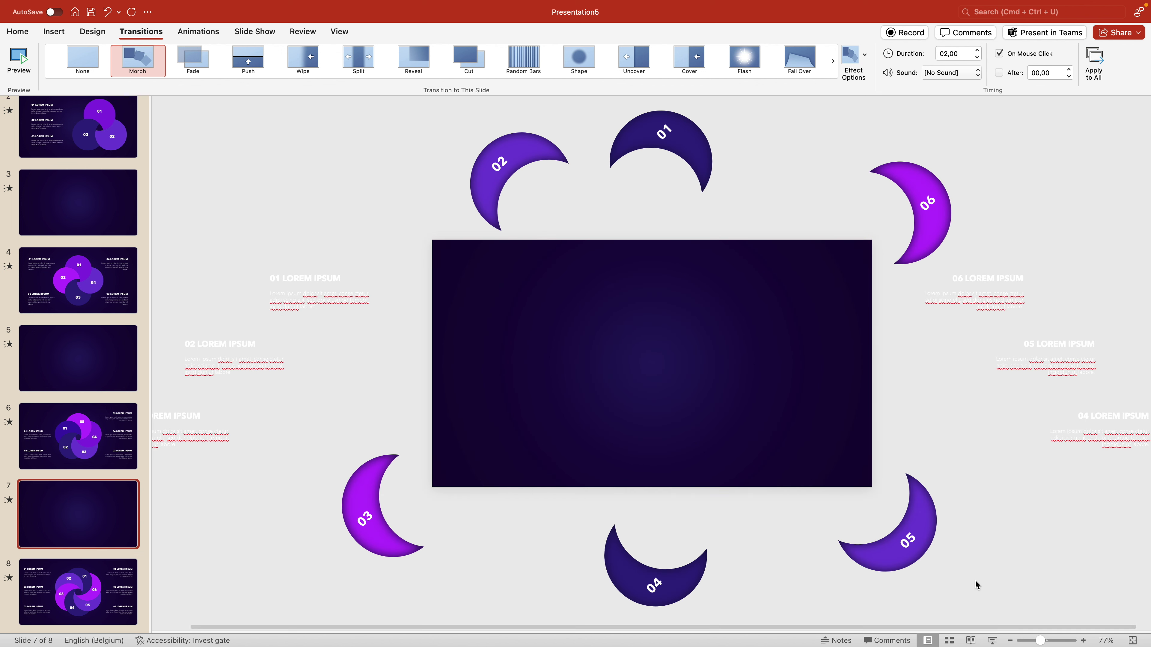
{"action": "left_click", "coordinate": [991, 640]}
{"action": "key", "text": "Right"}
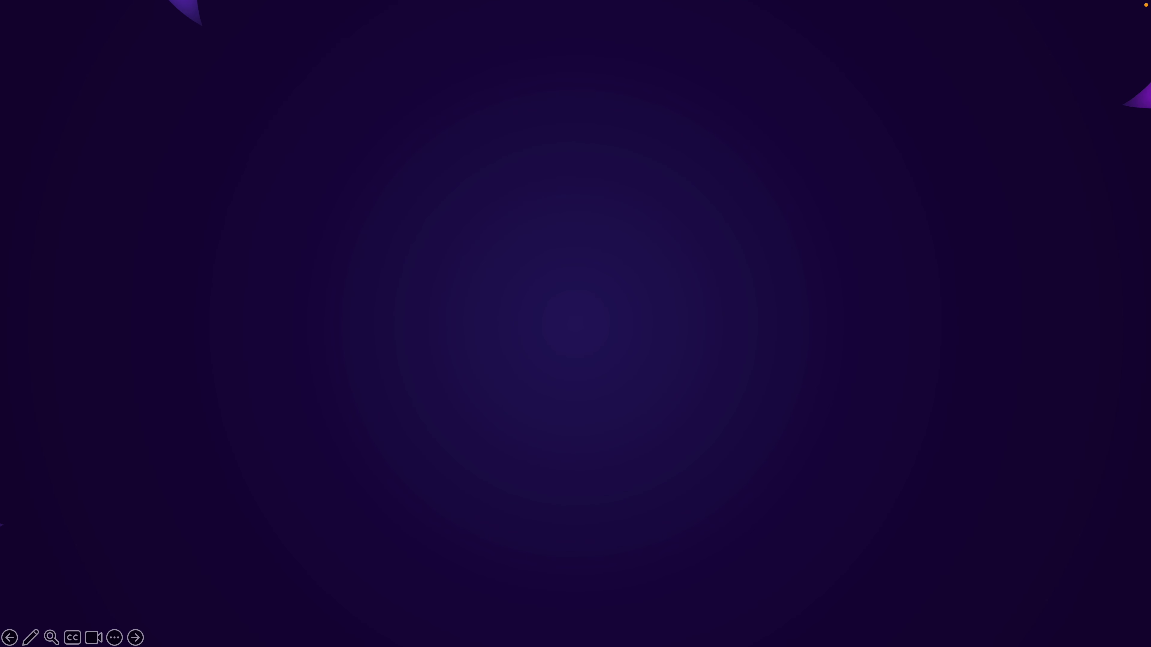